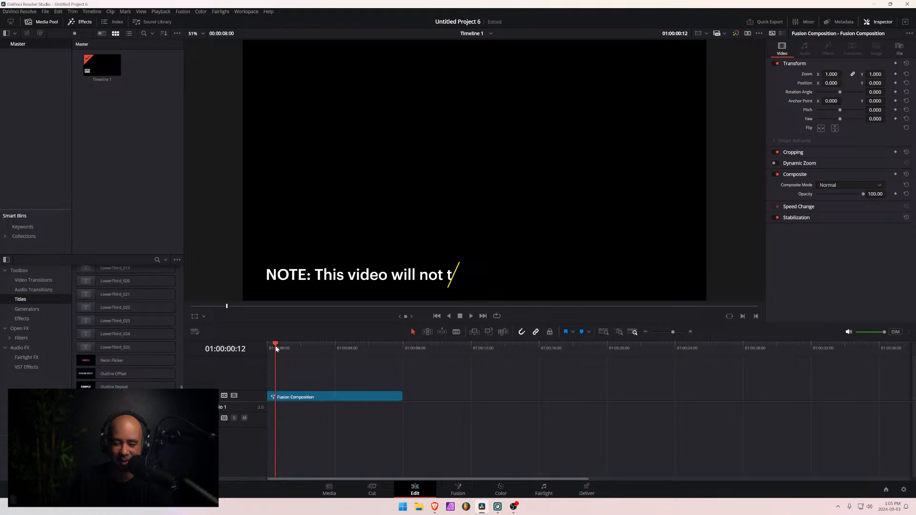
# - Step frame by frame and scrub through the start of the Fusion Composition to examine how the slash wipes on the text
pyautogui.press('Right')
pyautogui.press('Right')
pyautogui.press('Right')
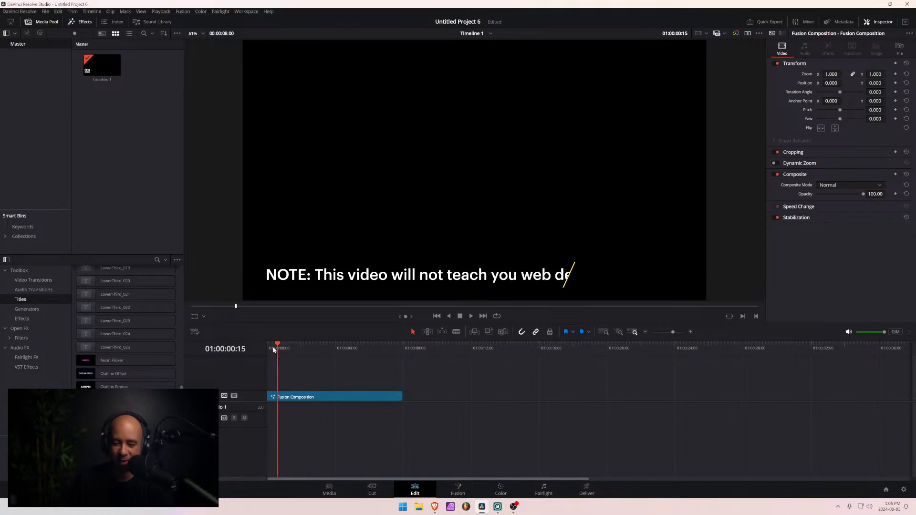
pyautogui.press('Left')
pyautogui.press('Left')
pyautogui.press('Left')
pyautogui.press('Left')
pyautogui.press('Left')
pyautogui.press('Left')
pyautogui.press('Right')
pyautogui.press('Right')
pyautogui.press('Right')
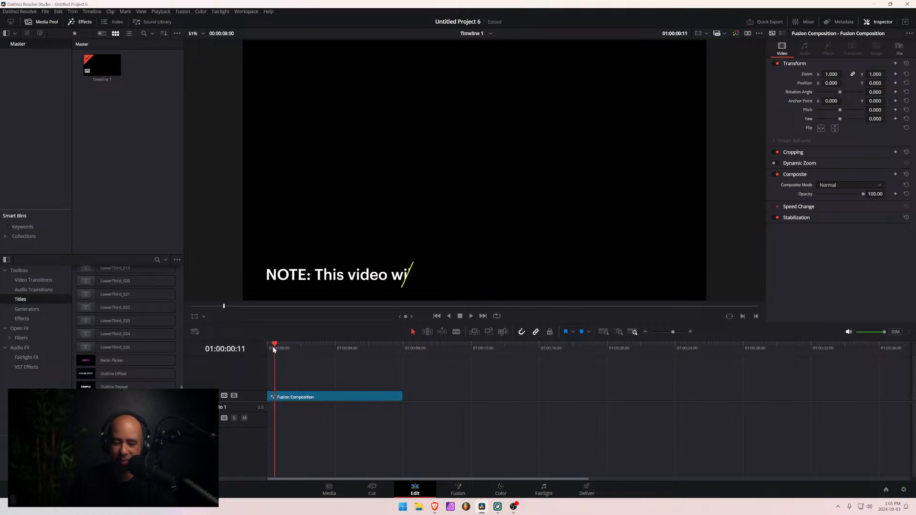
pyautogui.press('Right')
pyautogui.press('Right')
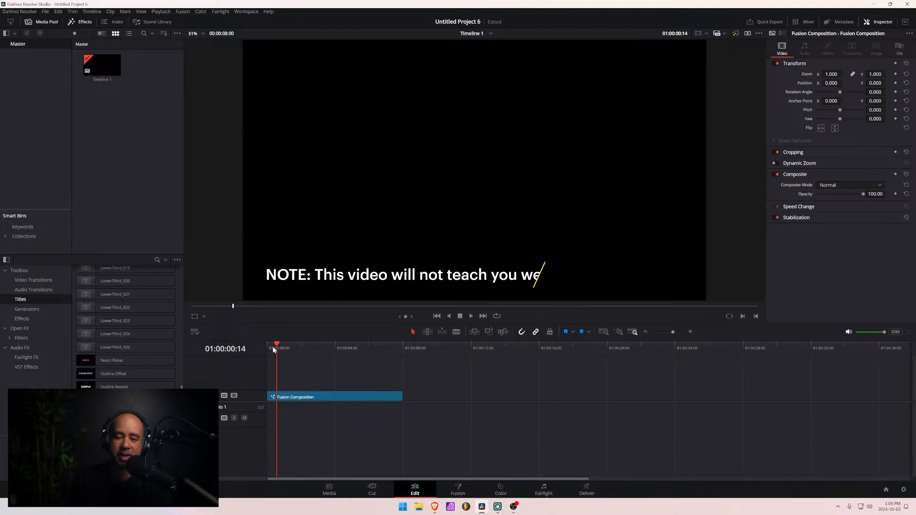
pyautogui.press('Right')
pyautogui.press('Left')
pyautogui.press('Left')
pyautogui.press('Right')
pyautogui.press('Right')
pyautogui.press('Right')
pyautogui.press('Right')
pyautogui.press('Right')
pyautogui.press('Right')
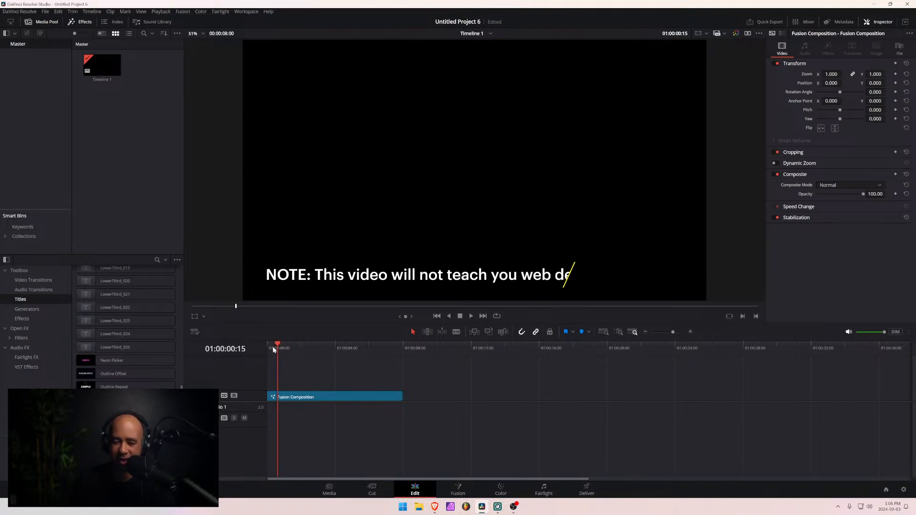
pyautogui.press('Right')
pyautogui.press('Right')
pyautogui.press('Right')
pyautogui.press('Right')
pyautogui.press('Right')
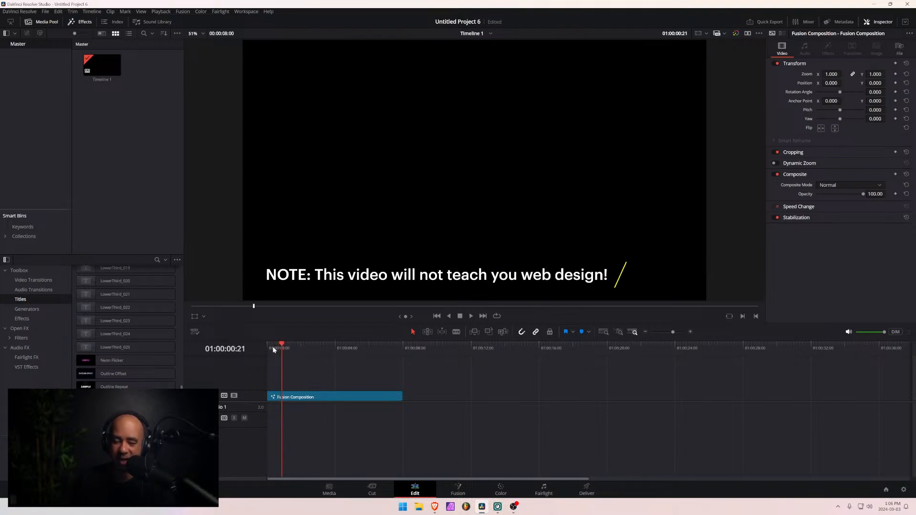
pyautogui.press('Right')
pyautogui.press('Right')
pyautogui.press('Right')
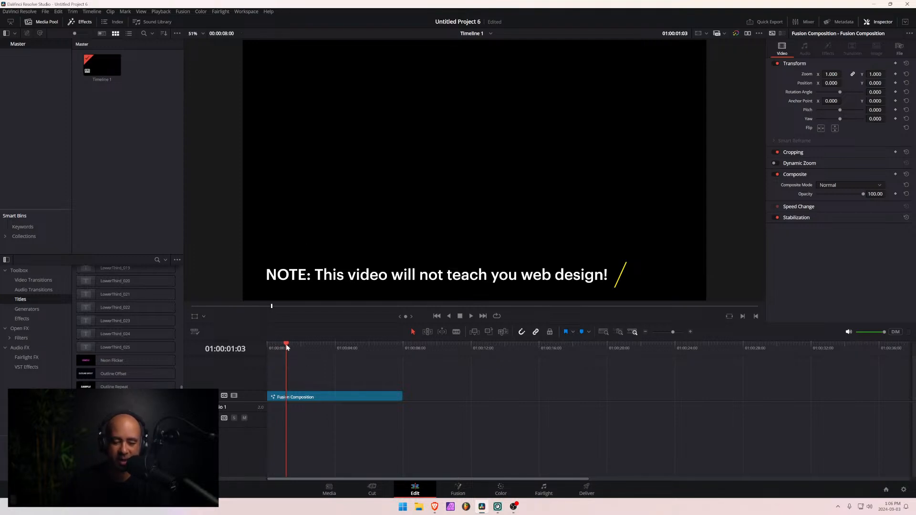
pyautogui.moveTo(267, 348); pyautogui.dragTo(290, 348)
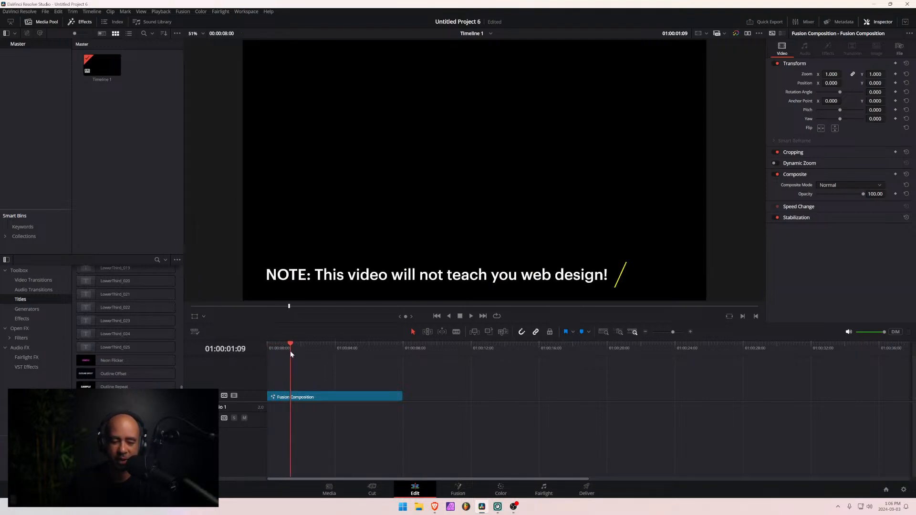
# - Place the Pixel Text Wipe title on the video track after the Fusion Composition and select the new clip
pyautogui.scroll(5, 143, 320)
pyautogui.scroll(-6, 141, 321)
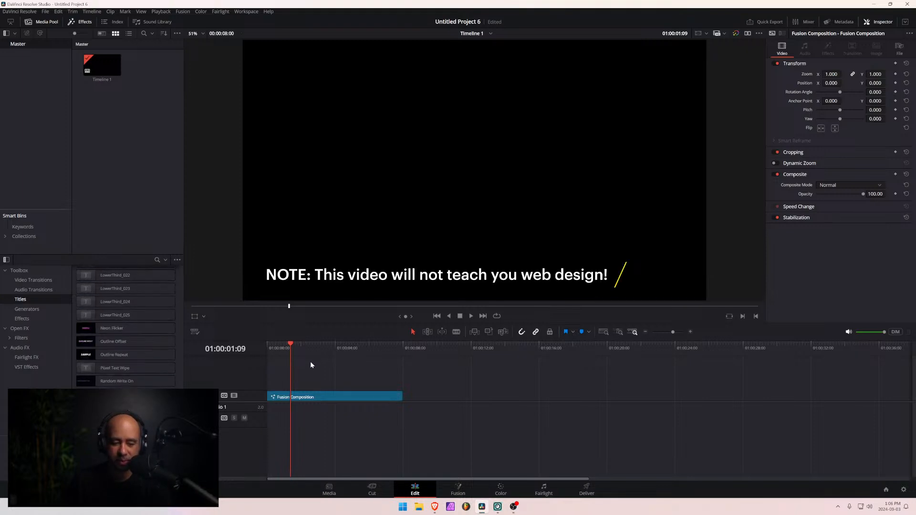
pyautogui.scroll(-4, 139, 332)
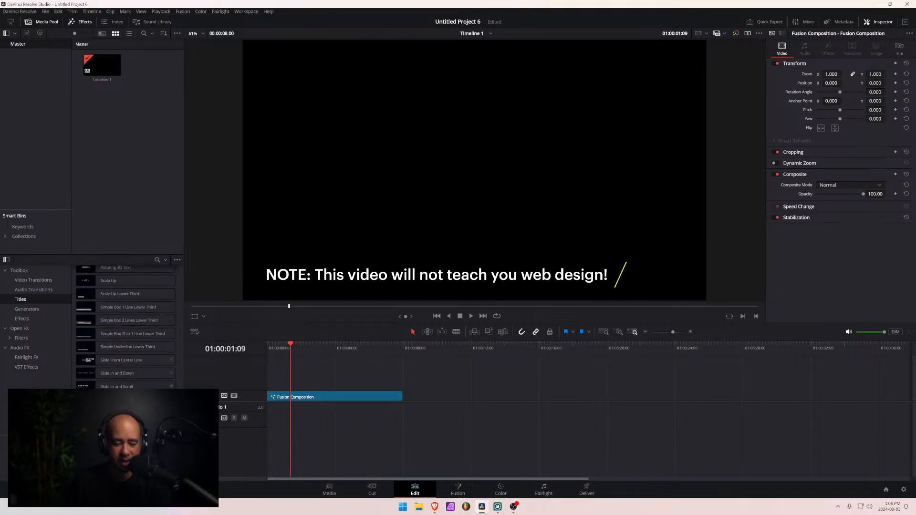
pyautogui.scroll(-4, 109, 376)
pyautogui.scroll(-4, 125, 329)
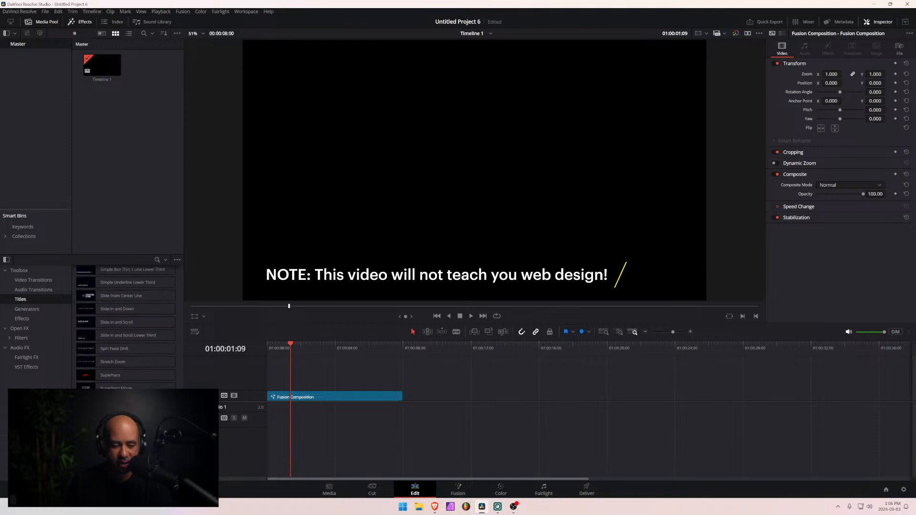
pyautogui.scroll(8, 134, 350)
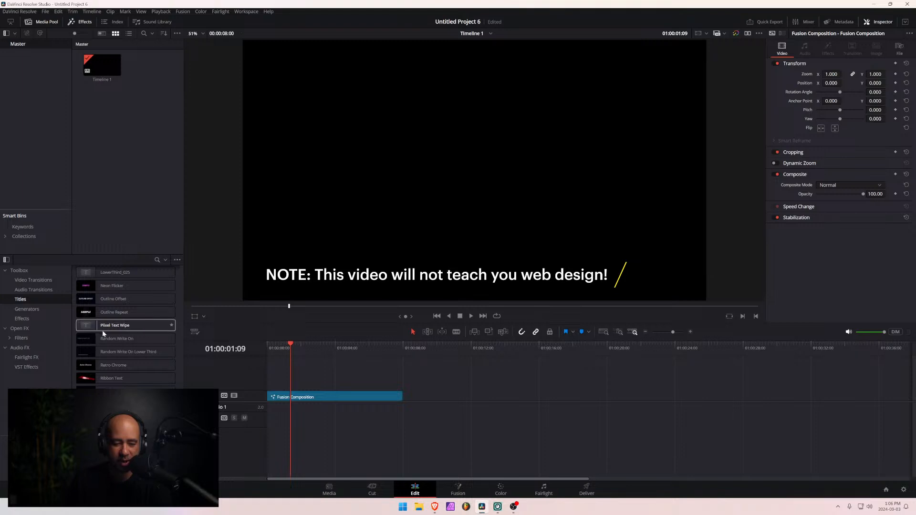
pyautogui.moveTo(291, 347)
pyautogui.mouseDown()
pyautogui.moveTo(273, 347)
pyautogui.moveTo(402, 356)
pyautogui.moveTo(305, 356)
pyautogui.mouseUp()
pyautogui.moveTo(128, 325); pyautogui.dragTo(485, 398)
pyautogui.moveTo(460, 349)
pyautogui.mouseDown()
pyautogui.moveTo(490, 348)
pyautogui.moveTo(456, 349)
pyautogui.moveTo(465, 348)
pyautogui.mouseUp()
pyautogui.click(508, 393)
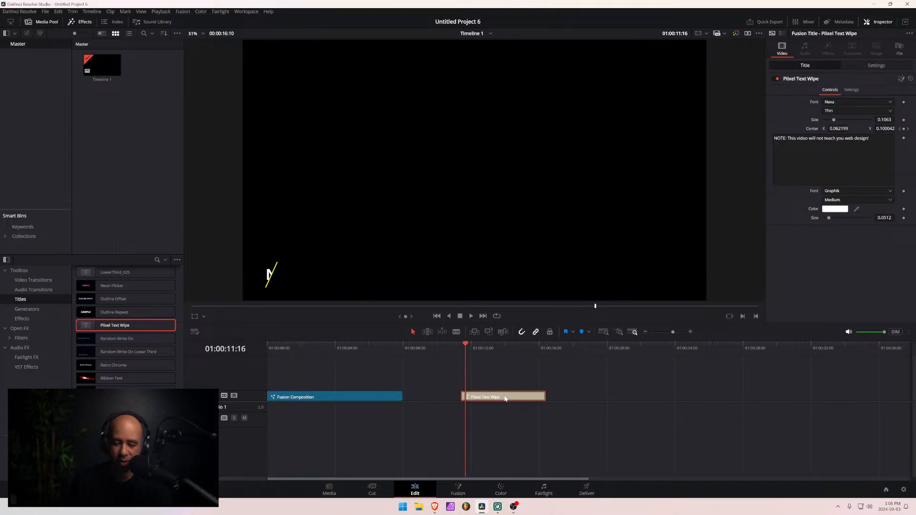
# - Replace the Pixel Text Wipe title's text with "Hey, welcome to video 1!"
pyautogui.click(774, 147)
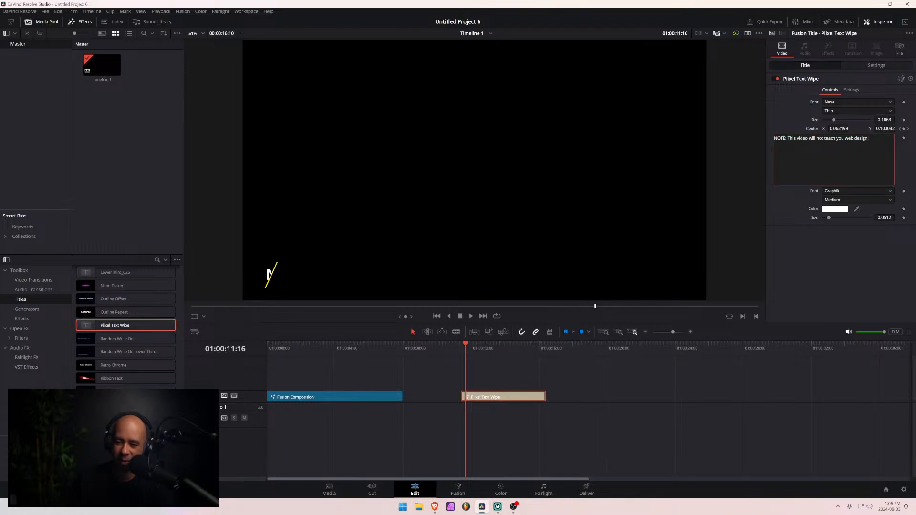
pyautogui.hotkey('ctrl', 'a')
pyautogui.write('HJey')
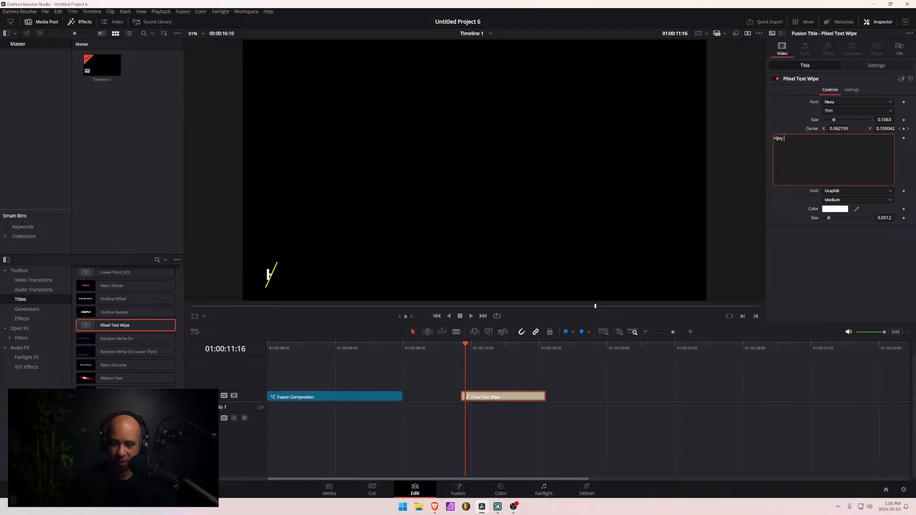
pyautogui.press('BackSpace')
pyautogui.press('BackSpace')
pyautogui.press('BackSpace')
pyautogui.write('ey, w')
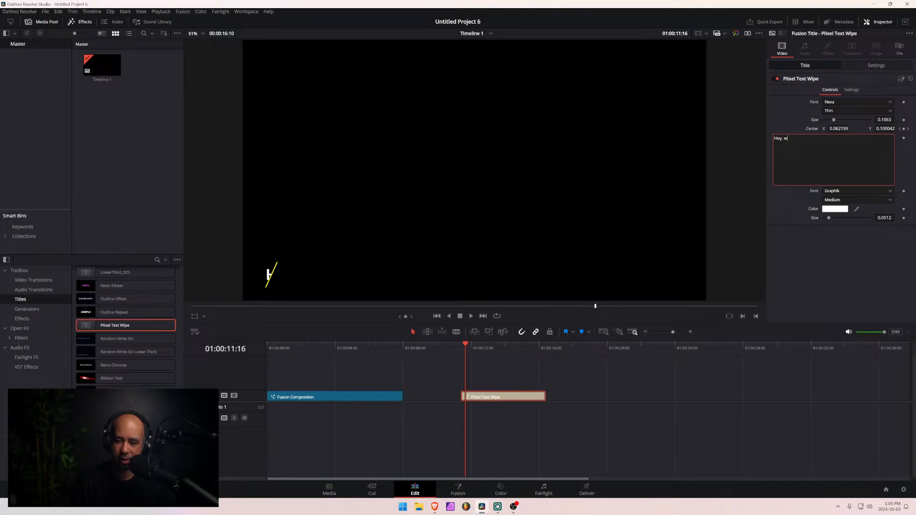
pyautogui.write('elcome to video 1')
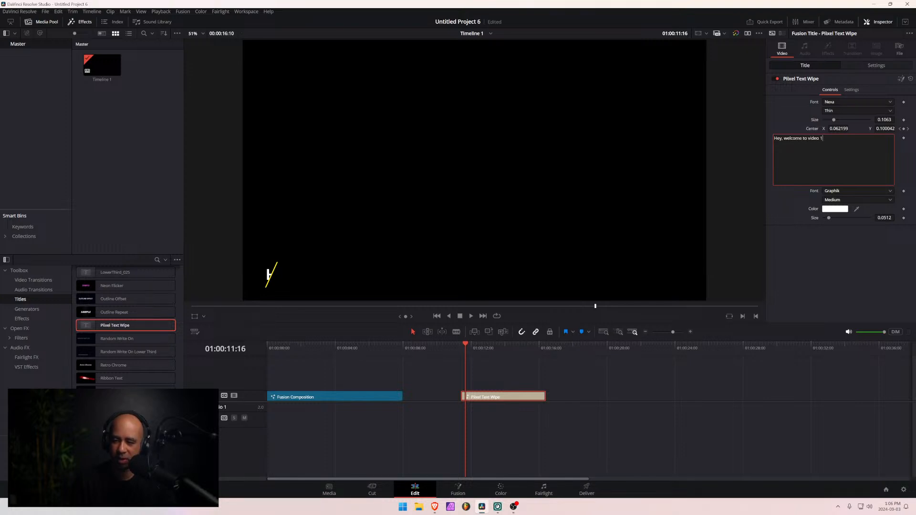
pyautogui.write('!')
pyautogui.click(810, 260)
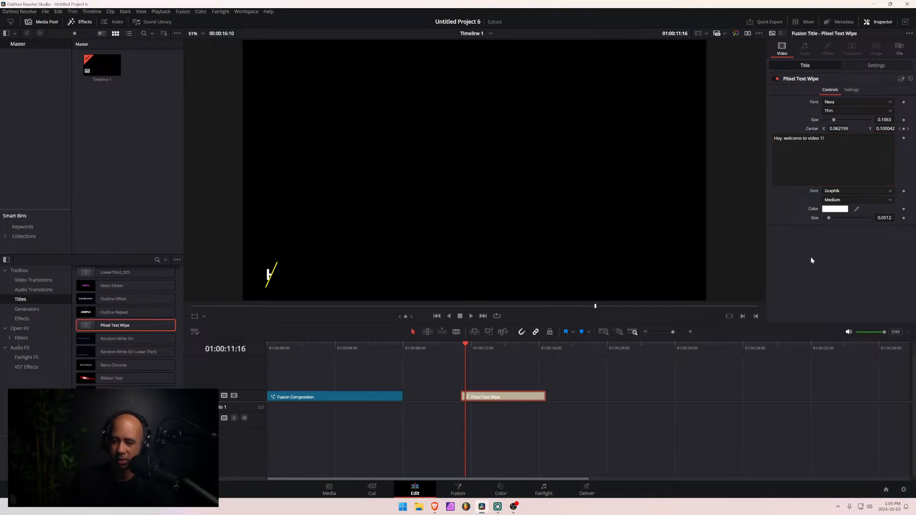
# - Scrub through the Pixel Text Wipe title to check the slash animation and save the project
pyautogui.moveTo(465, 345); pyautogui.dragTo(472, 346)
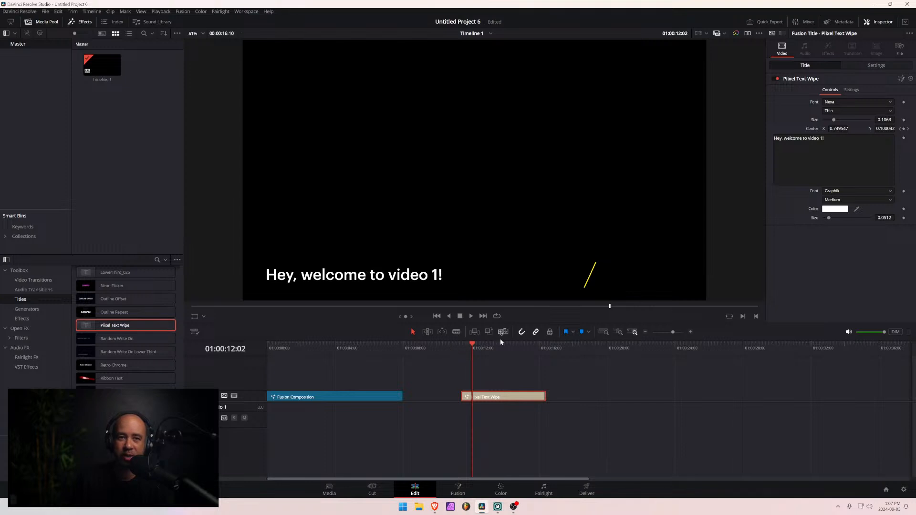
pyautogui.moveTo(469, 345); pyautogui.dragTo(499, 353)
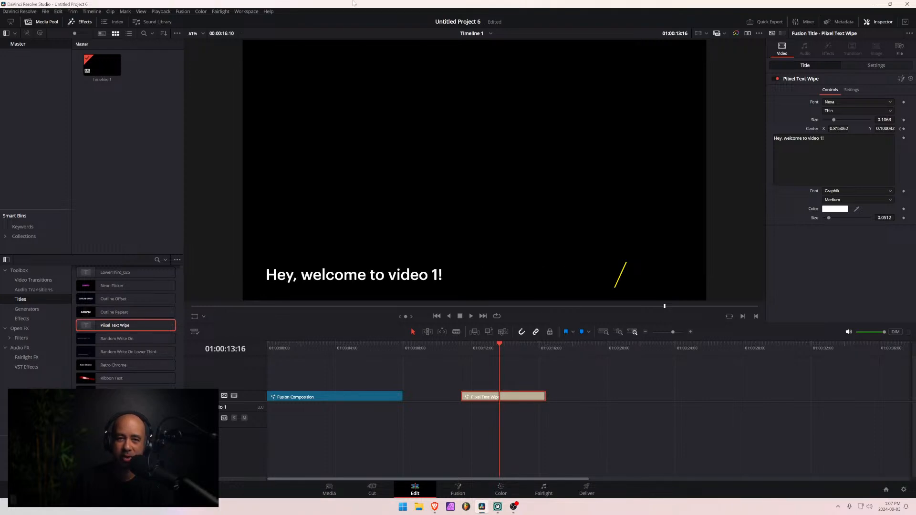
pyautogui.hotkey('ctrl', 's')
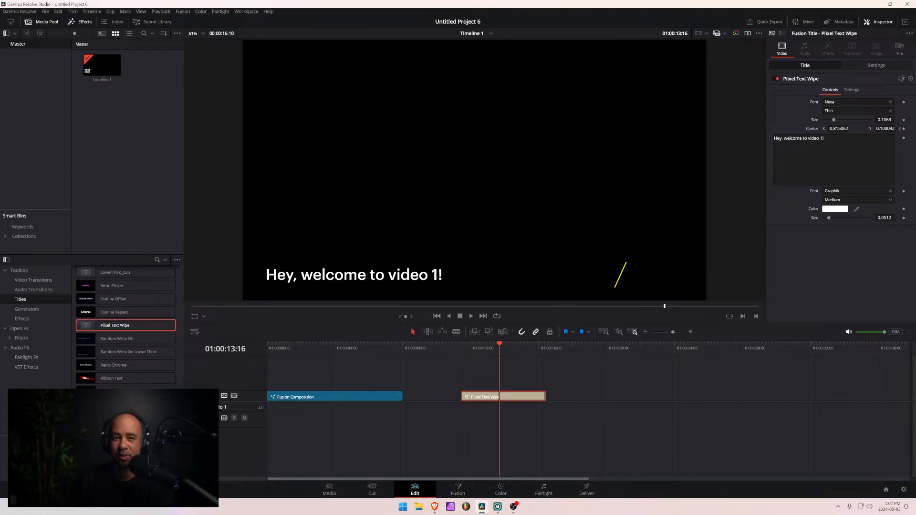
pyautogui.hotkey('alt', 'Tab')
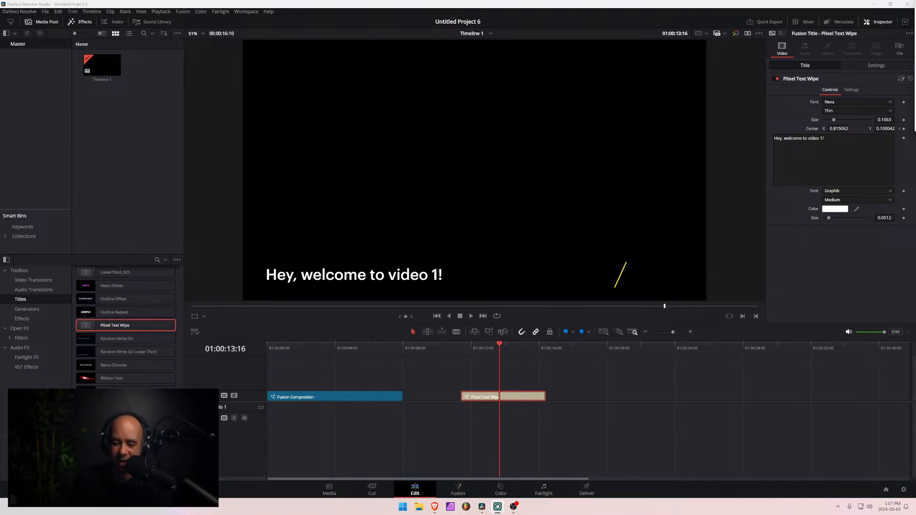
# - At 01:00:13:19, set the slash's Center X to 0.464062, just after the text, and play the title to check its motion
pyautogui.moveTo(501, 345); pyautogui.dragTo(502, 352)
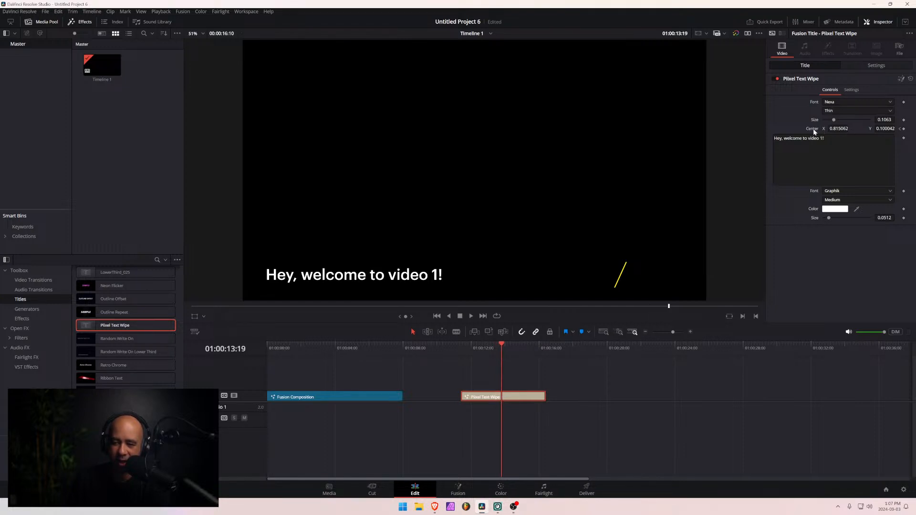
pyautogui.moveTo(838, 128); pyautogui.dragTo(670, 129)
pyautogui.moveTo(496, 347); pyautogui.dragTo(460, 352)
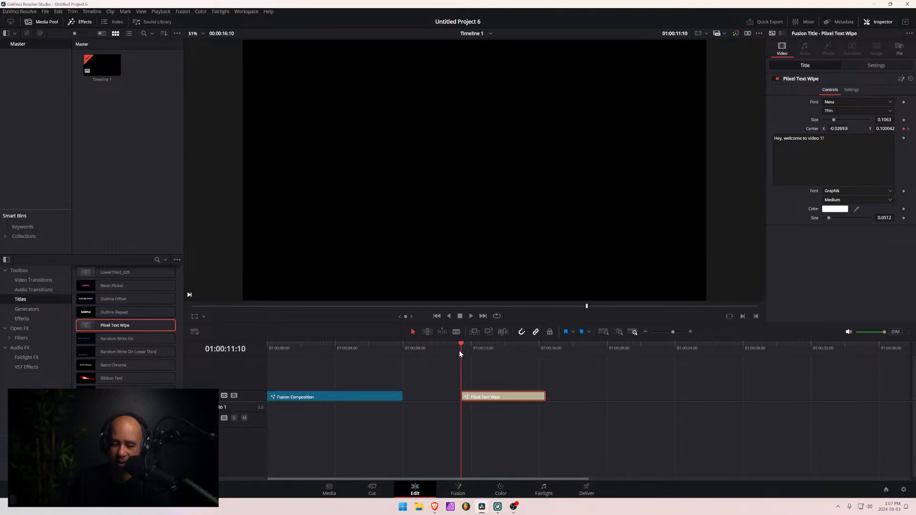
pyautogui.press('space')
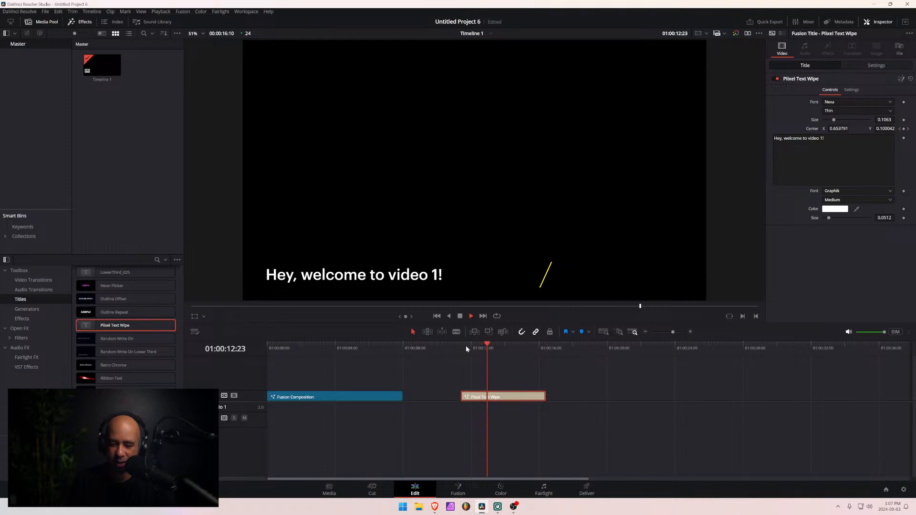
pyautogui.press('space')
pyautogui.press('space')
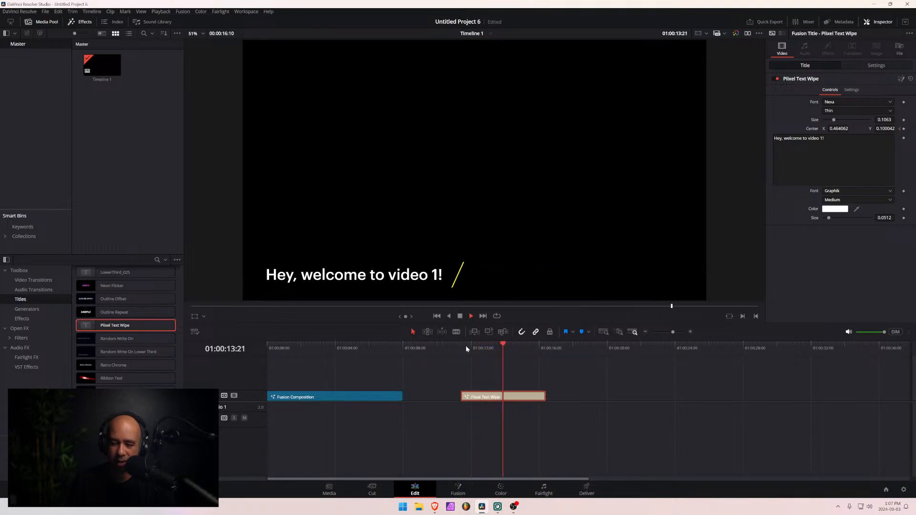
pyautogui.press('space')
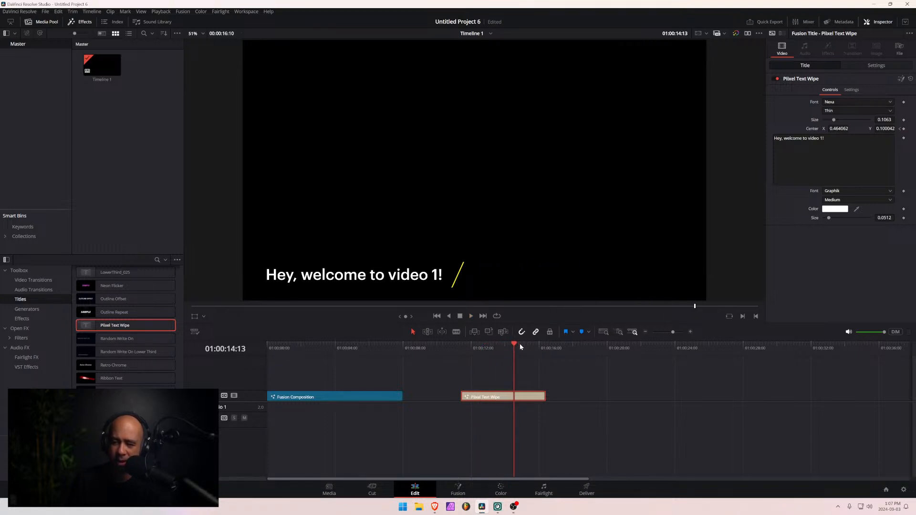
pyautogui.moveTo(508, 345); pyautogui.dragTo(459, 352)
pyautogui.press('space')
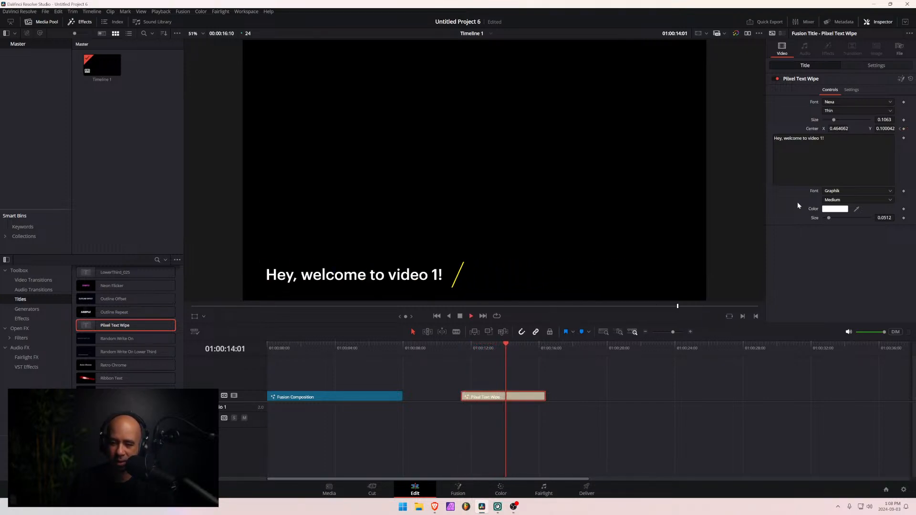
pyautogui.press('space')
# - Remove the slash's Center keyframe at the start of the Pixel Text Wipe clip and play the result
pyautogui.click(459, 351)
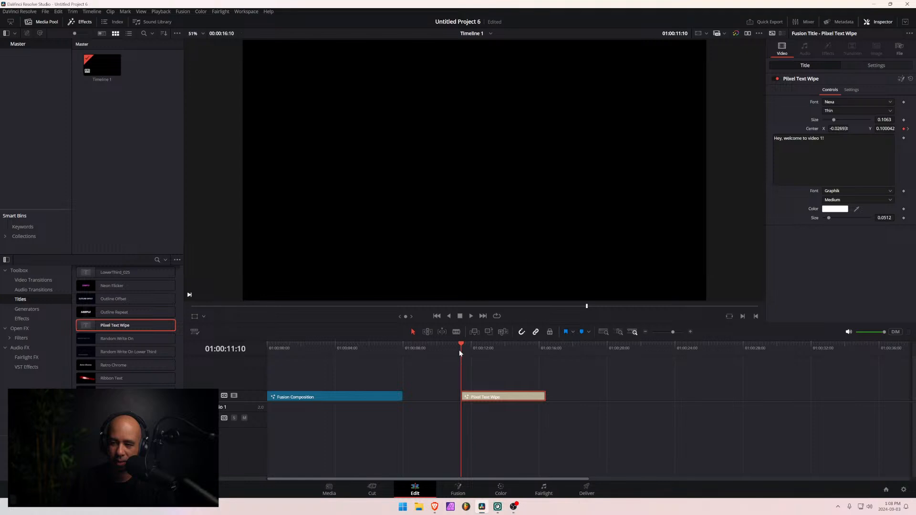
pyautogui.click(903, 129)
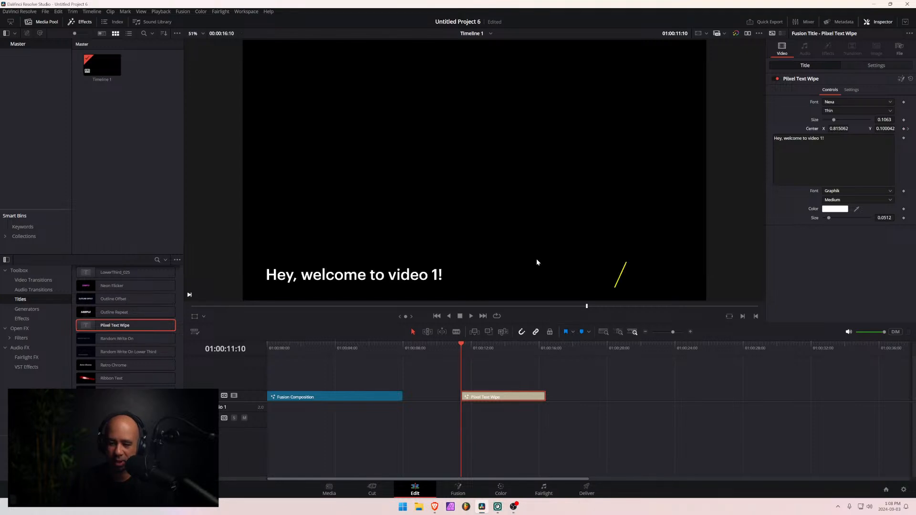
pyautogui.press('space')
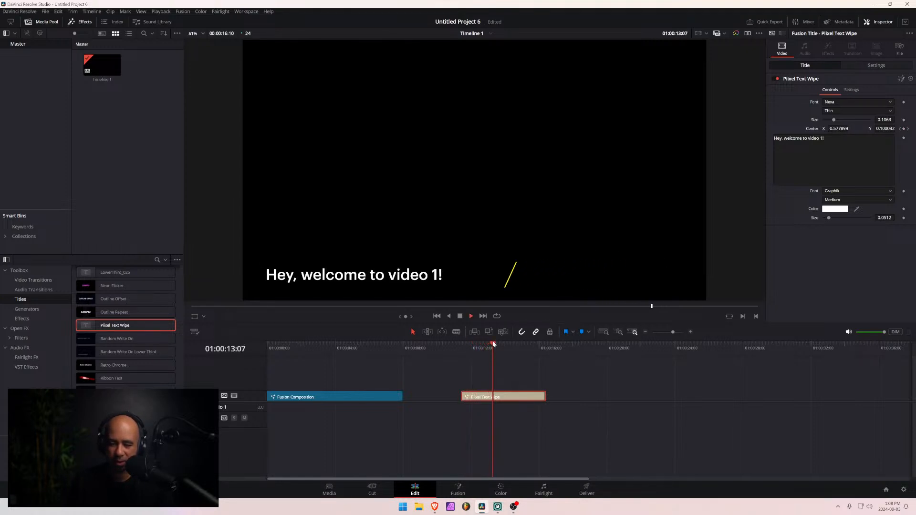
# - Delete the Pixel Text Wipe clip from the timeline
pyautogui.moveTo(491, 342); pyautogui.dragTo(302, 360)
pyautogui.press('Delete')
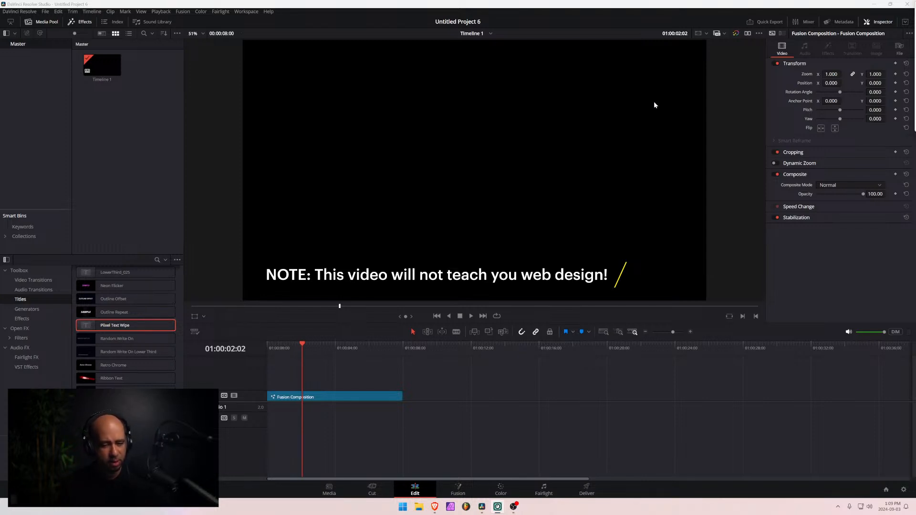
# - Open the Fusion Composition on the Fusion page and select the Slash node at frame 20
pyautogui.moveTo(302, 344)
pyautogui.mouseDown()
pyautogui.moveTo(347, 345)
pyautogui.moveTo(285, 344)
pyautogui.moveTo(313, 349)
pyautogui.mouseUp()
pyautogui.click(458, 489)
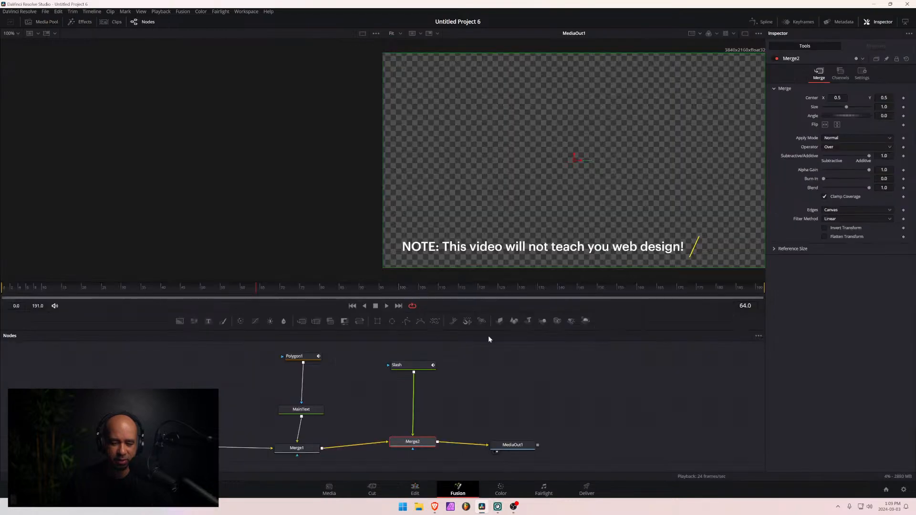
pyautogui.moveTo(402, 365); pyautogui.dragTo(409, 391)
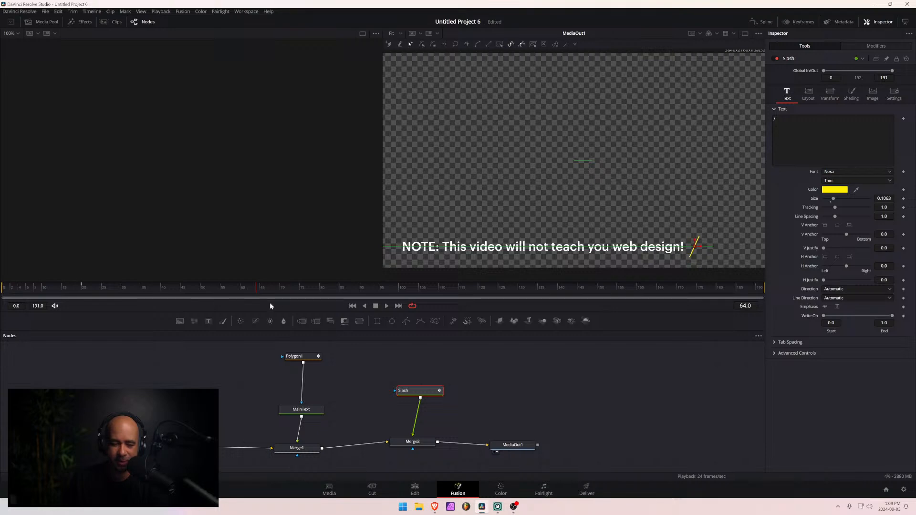
pyautogui.moveTo(92, 290)
pyautogui.mouseDown()
pyautogui.moveTo(32, 295)
pyautogui.moveTo(82, 291)
pyautogui.mouseUp()
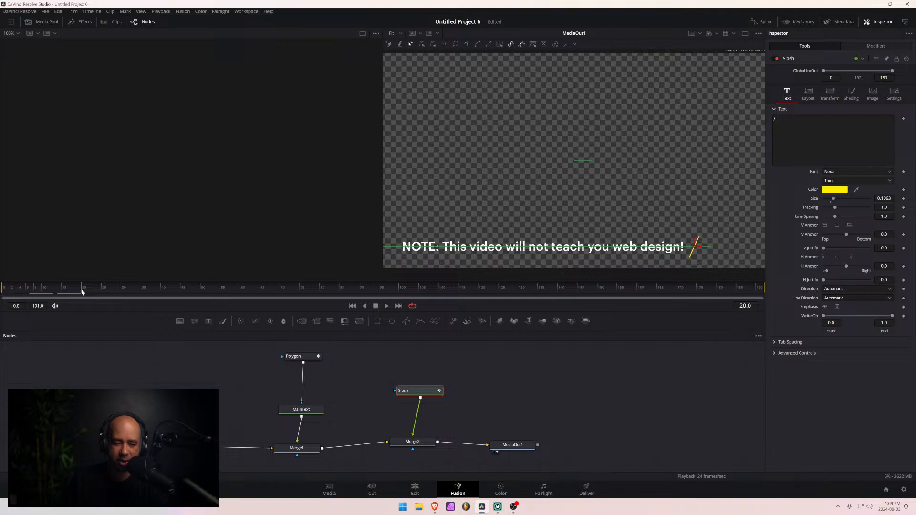
pyautogui.moveTo(422, 392); pyautogui.dragTo(417, 396)
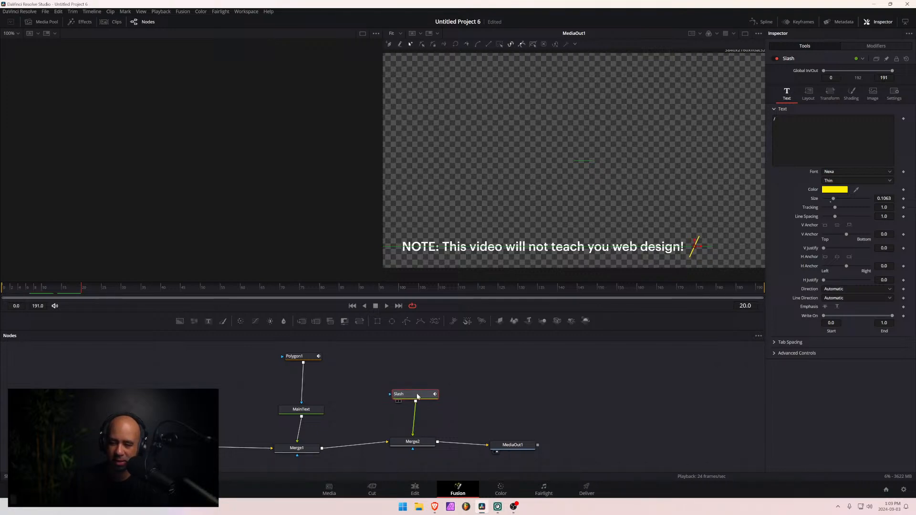
# - Compare the Slash node's Layout Center with Polygon1's Center Offset modifier, and scrub back to frame 10 to examine how they move together
pyautogui.click(807, 92)
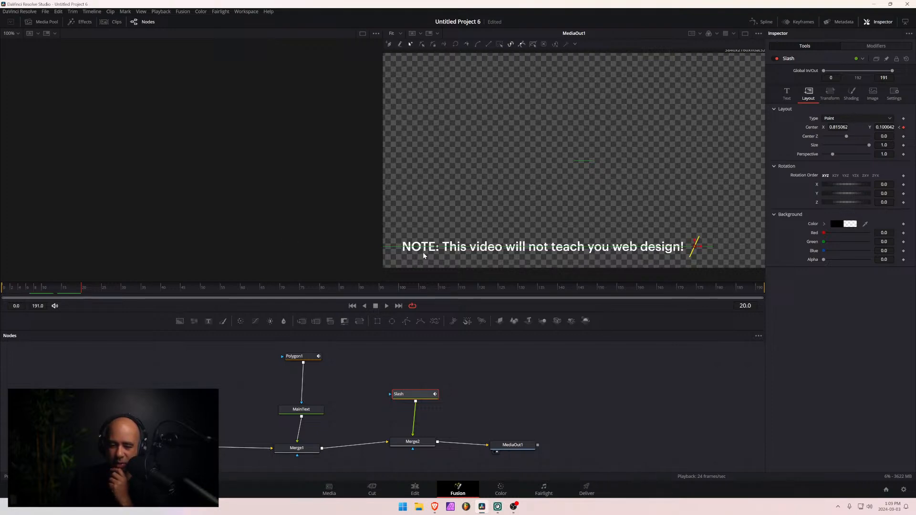
pyautogui.click(305, 360)
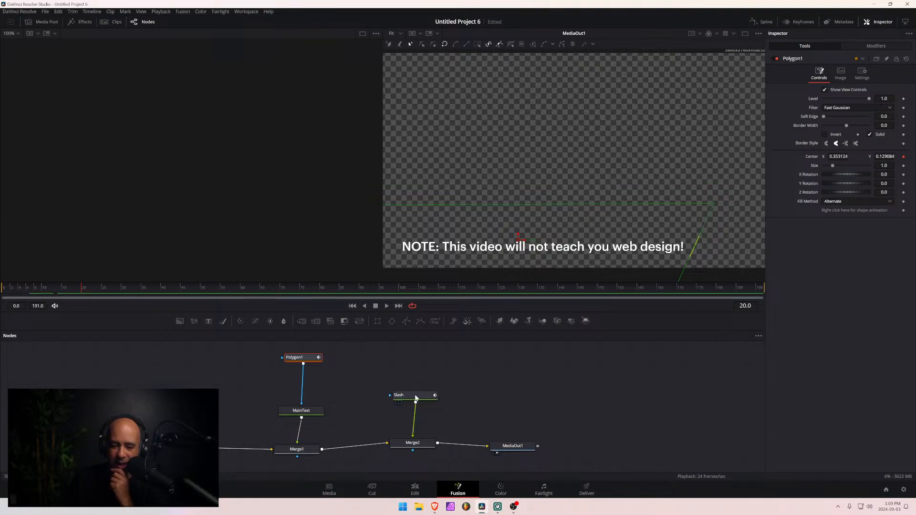
pyautogui.click(415, 396)
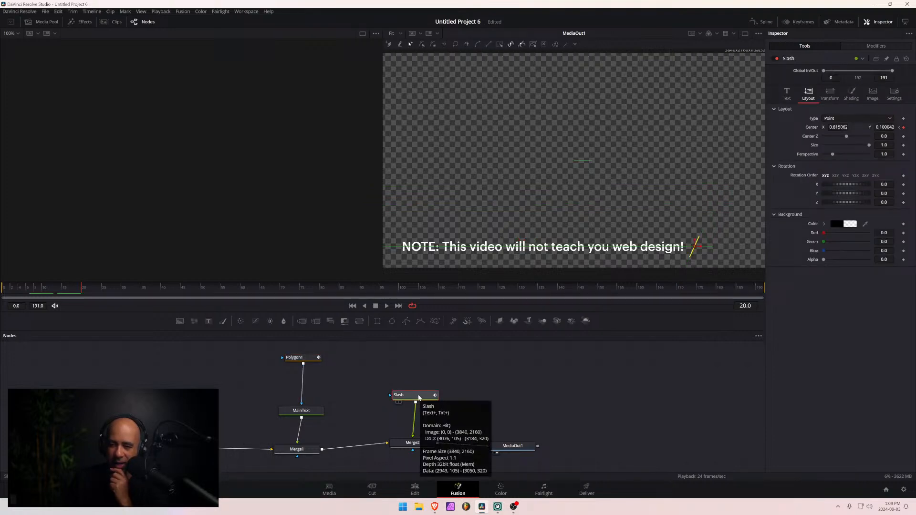
pyautogui.click(299, 358)
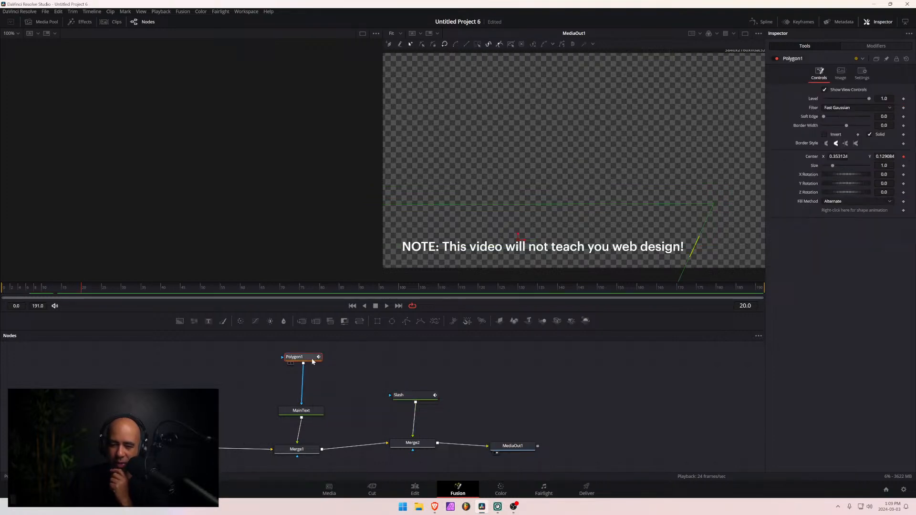
pyautogui.click(890, 47)
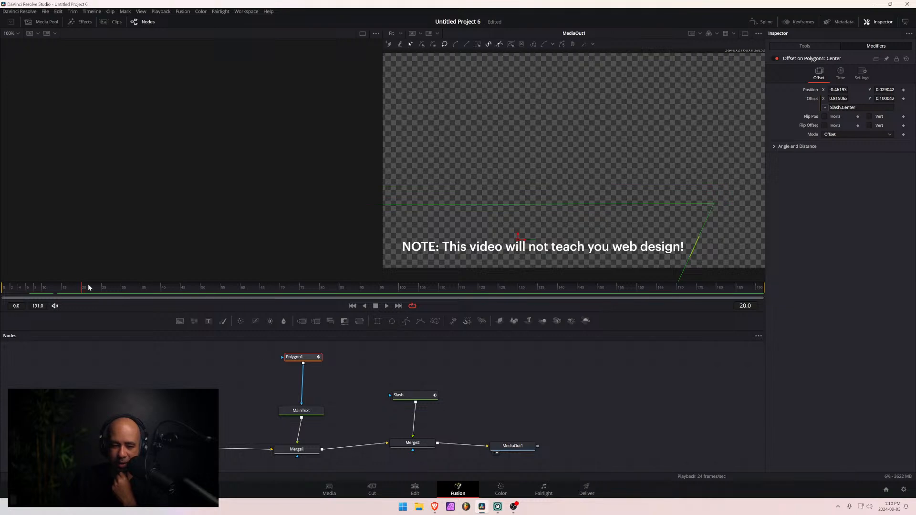
pyautogui.moveTo(88, 288); pyautogui.dragTo(42, 289)
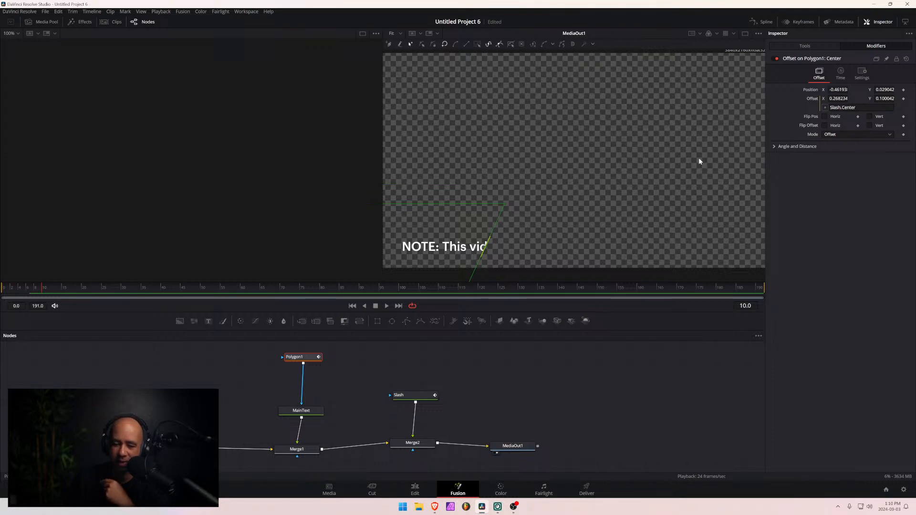
# - Try a Displacement of 0.197 on the Slash node's Path1 modifier at frame 11, undo it, and return to frame 20
pyautogui.click(414, 395)
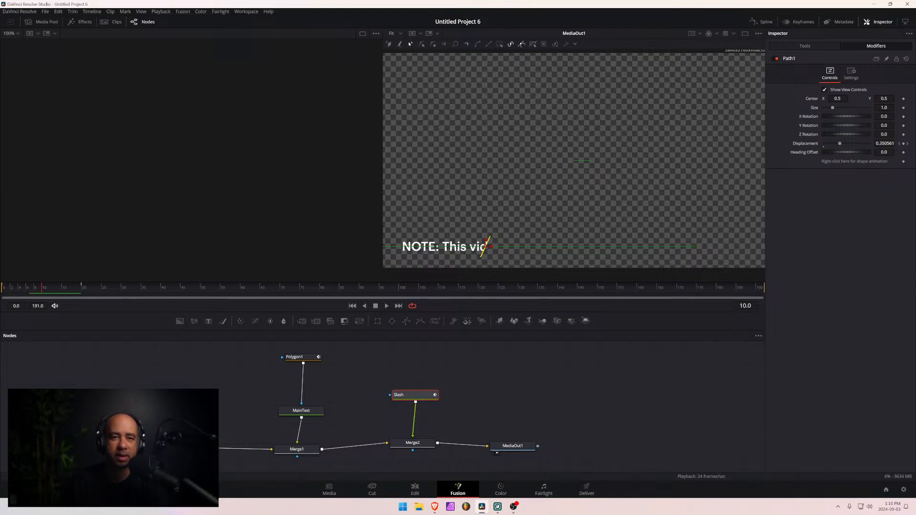
pyautogui.hotkey('alt', 'Tab')
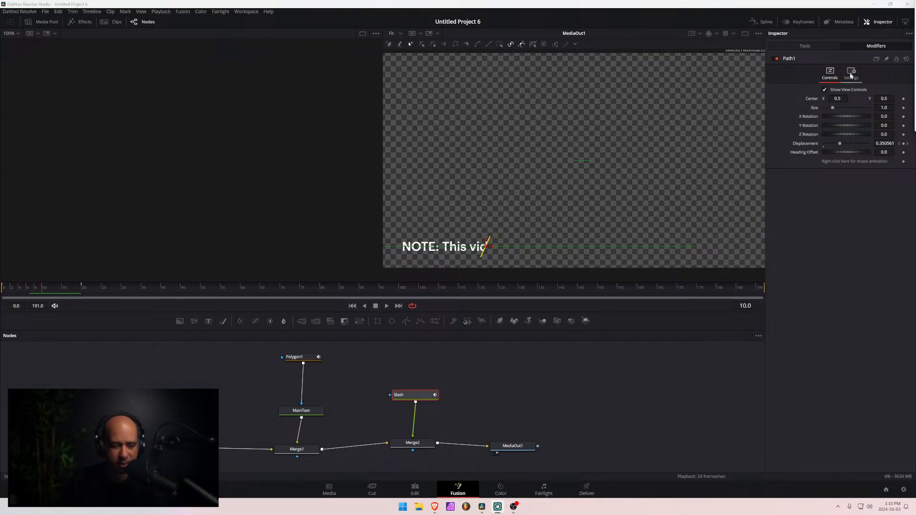
pyautogui.moveTo(42, 288)
pyautogui.mouseDown()
pyautogui.moveTo(88, 287)
pyautogui.moveTo(16, 288)
pyautogui.moveTo(92, 288)
pyautogui.moveTo(37, 284)
pyautogui.moveTo(85, 286)
pyautogui.moveTo(44, 288)
pyautogui.mouseUp()
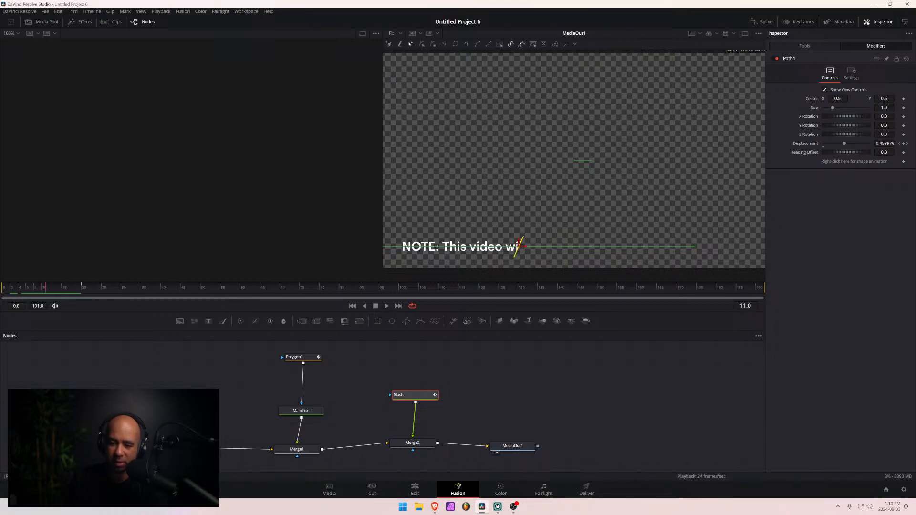
pyautogui.moveTo(844, 144)
pyautogui.mouseDown()
pyautogui.moveTo(823, 146)
pyautogui.moveTo(833, 148)
pyautogui.mouseUp()
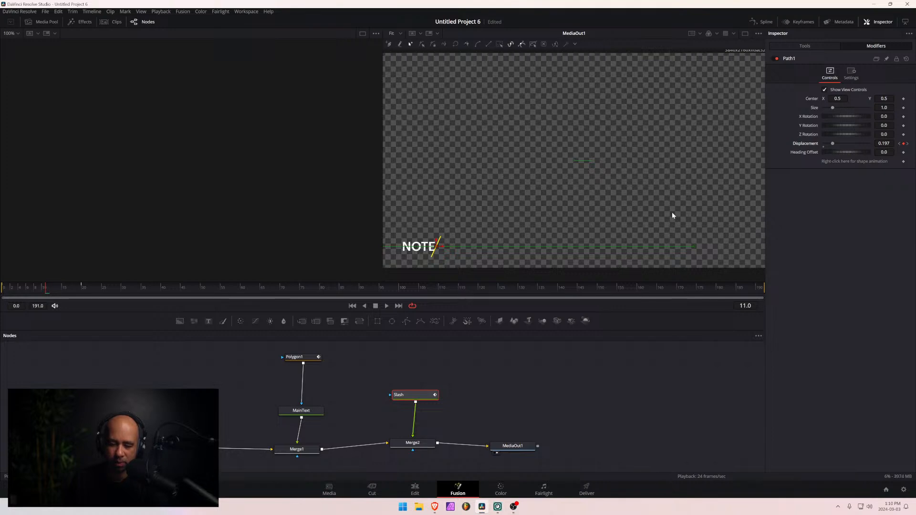
pyautogui.hotkey('ctrl', 'z')
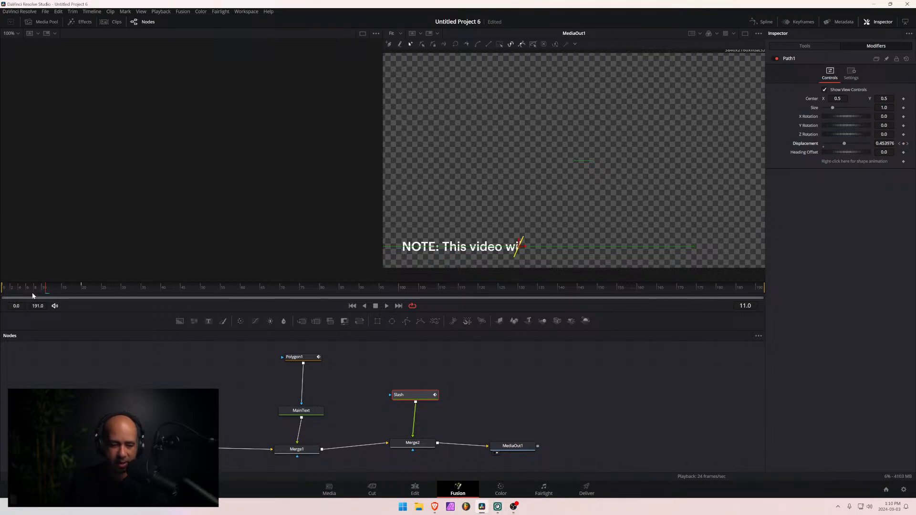
pyautogui.click(84, 290)
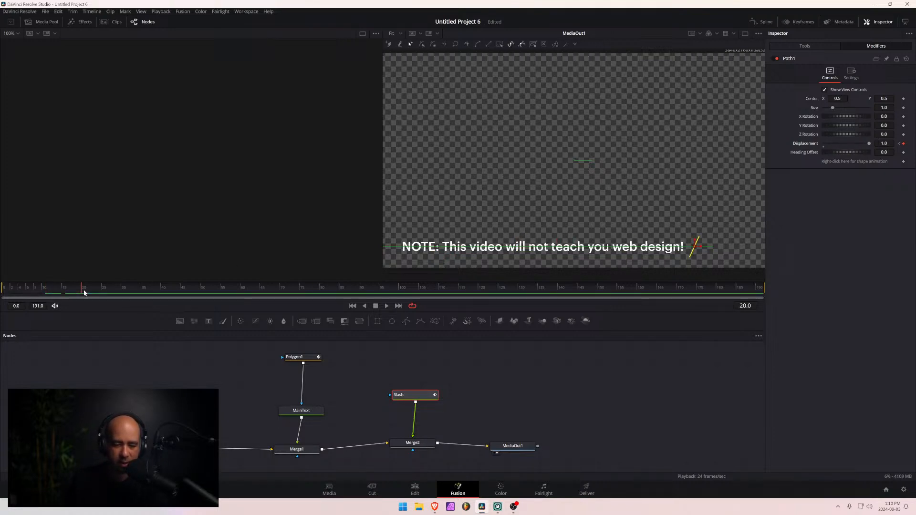
pyautogui.moveTo(84, 293)
pyautogui.mouseDown()
pyautogui.moveTo(4, 292)
pyautogui.moveTo(81, 292)
pyautogui.mouseUp()
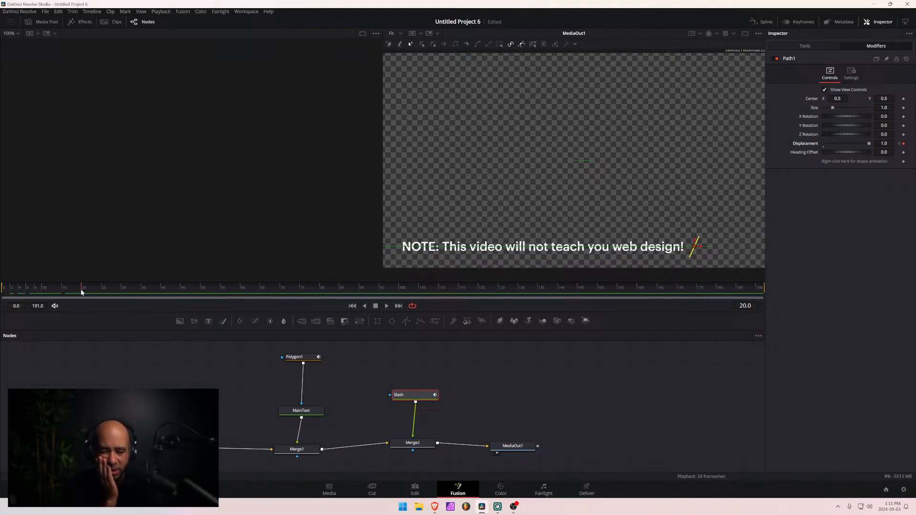
# - Select MainText, Slash, Polygon1, Background1, Merge1 and Merge2 in that order, and start creating a macro from them
pyautogui.click(307, 411)
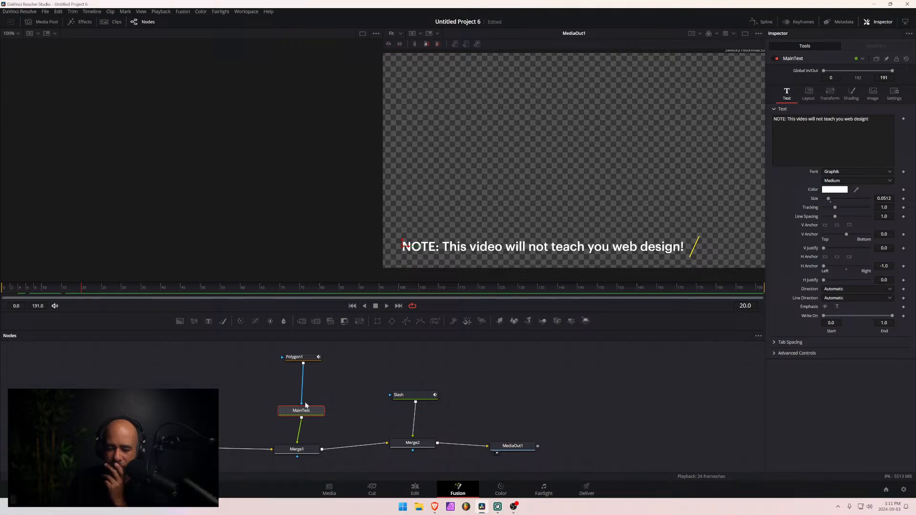
pyautogui.click(311, 396)
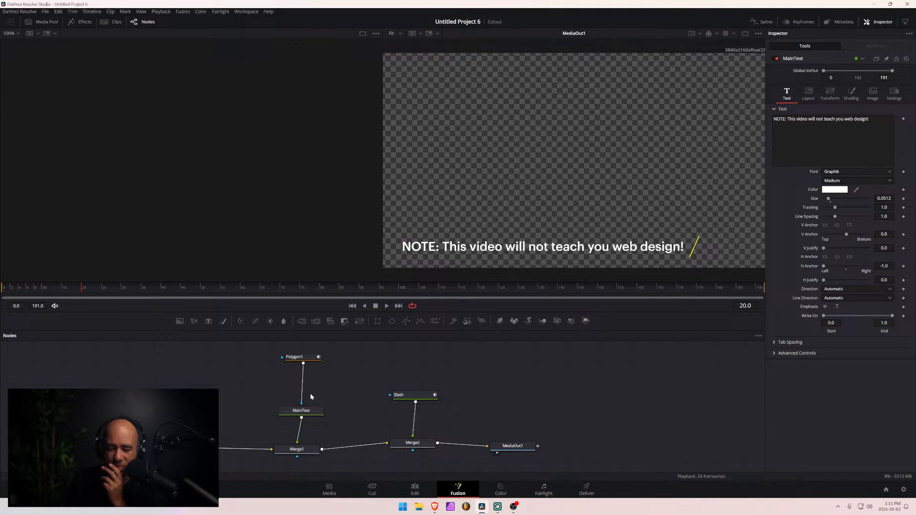
pyautogui.click(301, 410)
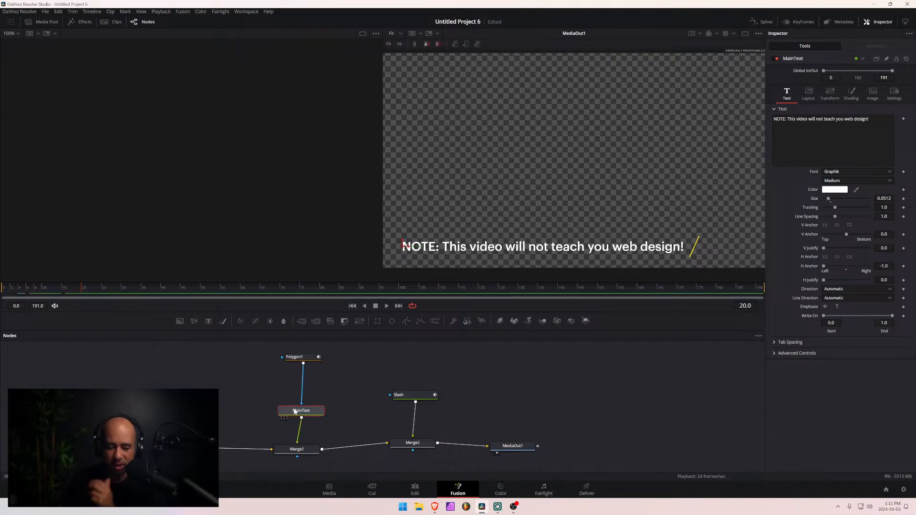
pyautogui.keyDown('ctrl'); pyautogui.click(414, 400); pyautogui.keyUp('ctrl')
pyautogui.keyDown('ctrl'); pyautogui.click(296, 357); pyautogui.keyUp('ctrl')
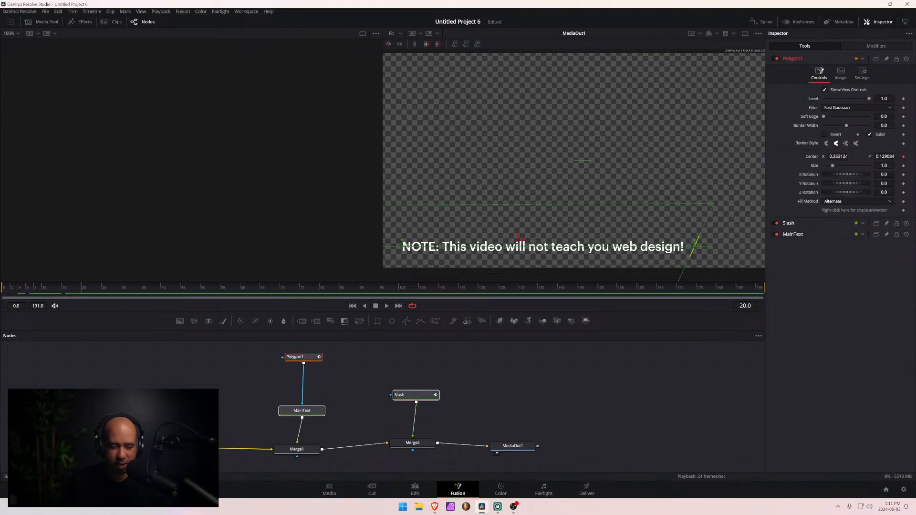
pyautogui.keyDown('ctrl'); pyautogui.click(200, 449); pyautogui.keyUp('ctrl')
pyautogui.keyDown('ctrl'); pyautogui.click(296, 450); pyautogui.keyUp('ctrl')
pyautogui.keyDown('ctrl'); pyautogui.click(426, 443); pyautogui.keyUp('ctrl')
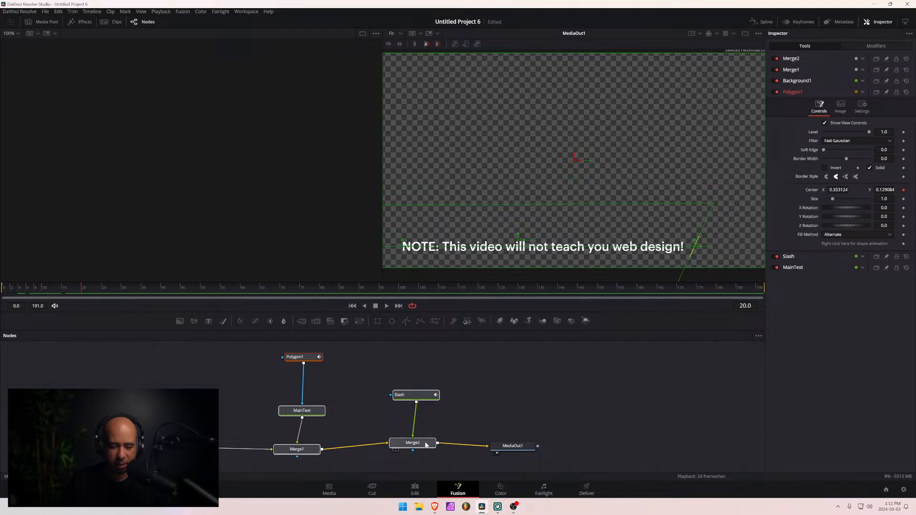
pyautogui.rightClick(306, 413)
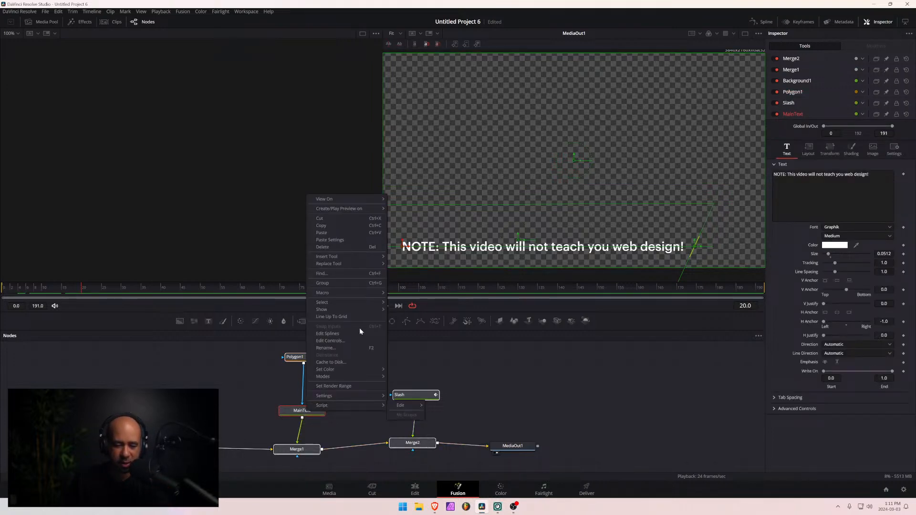
pyautogui.moveTo(362, 293)
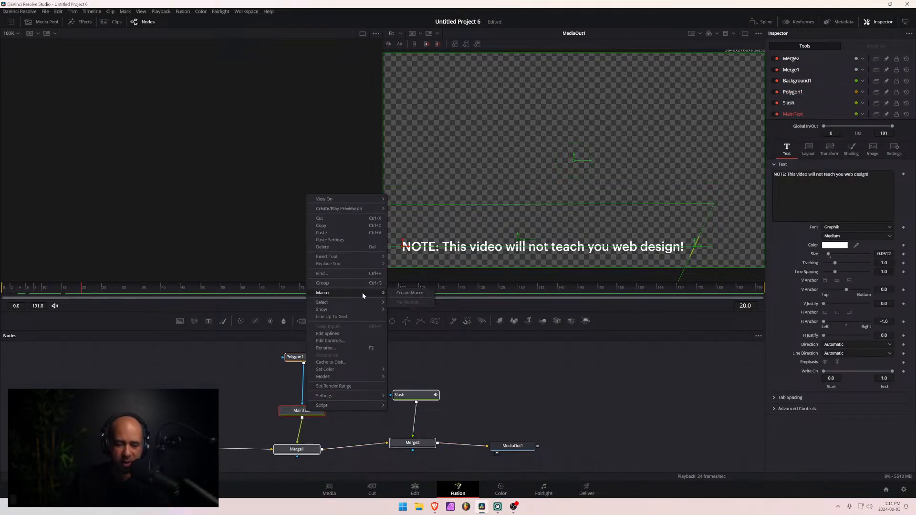
pyautogui.click(411, 293)
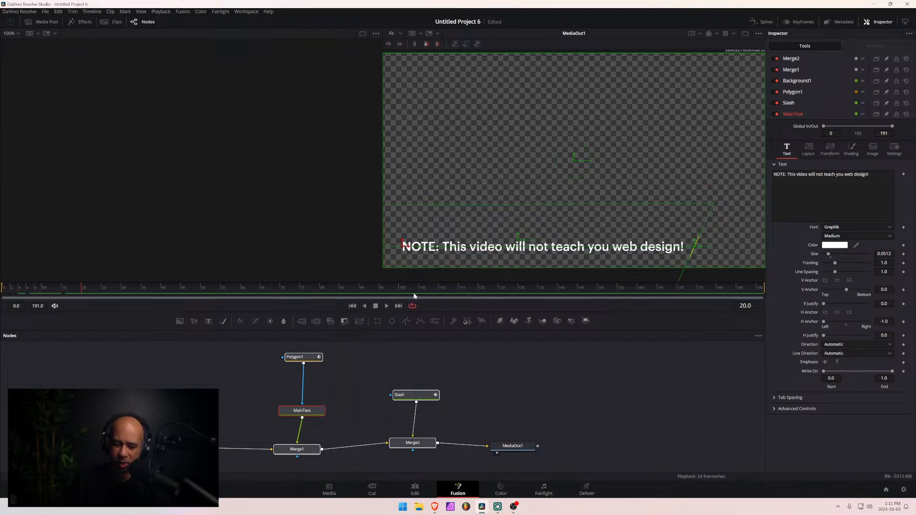
# - Name the macro Pixel Lower Third 1
pyautogui.hotkey('ctrl', 'a')
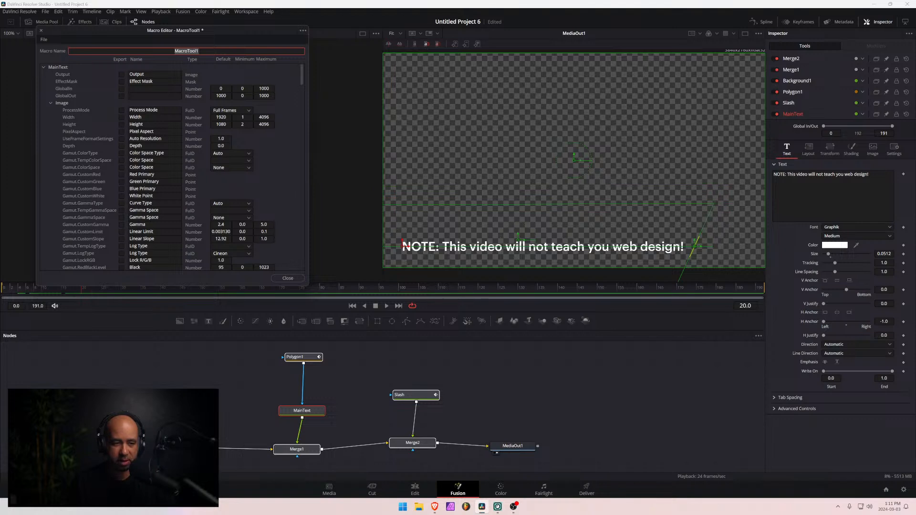
pyautogui.write('Pi')
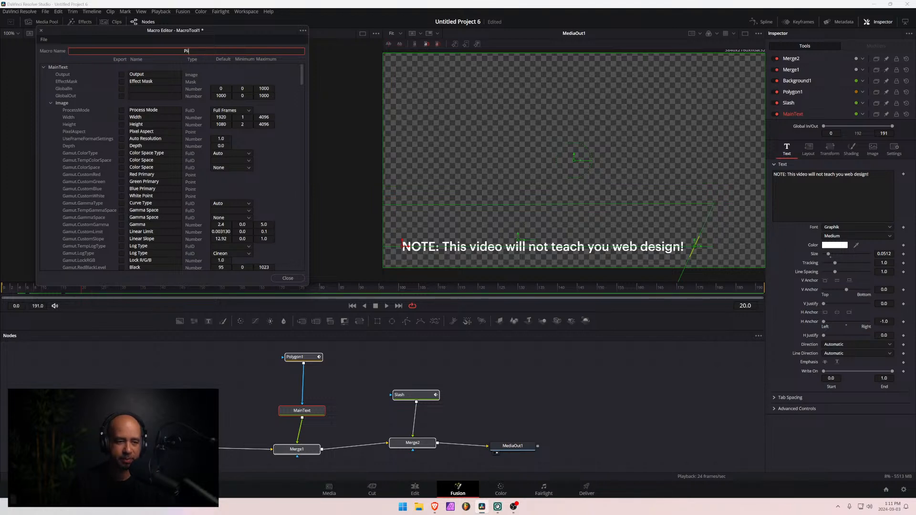
pyautogui.write('xel Title')
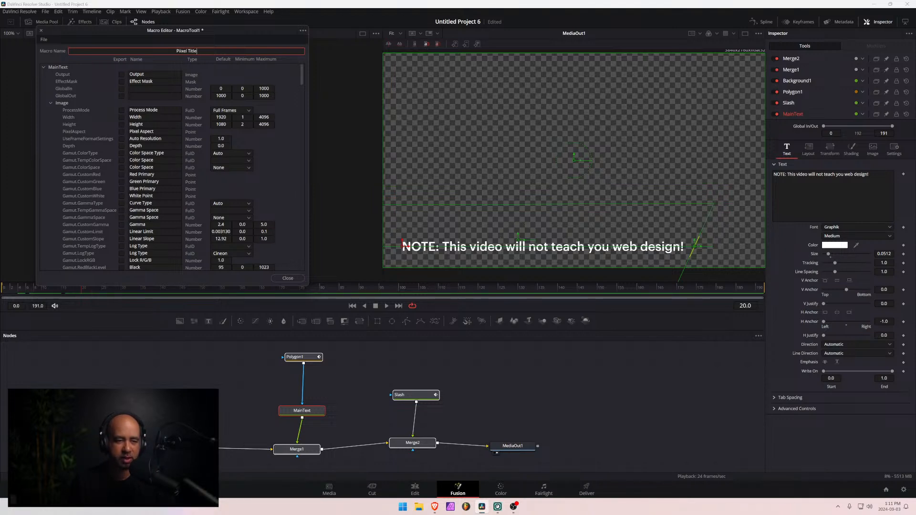
pyautogui.press('BackSpace')
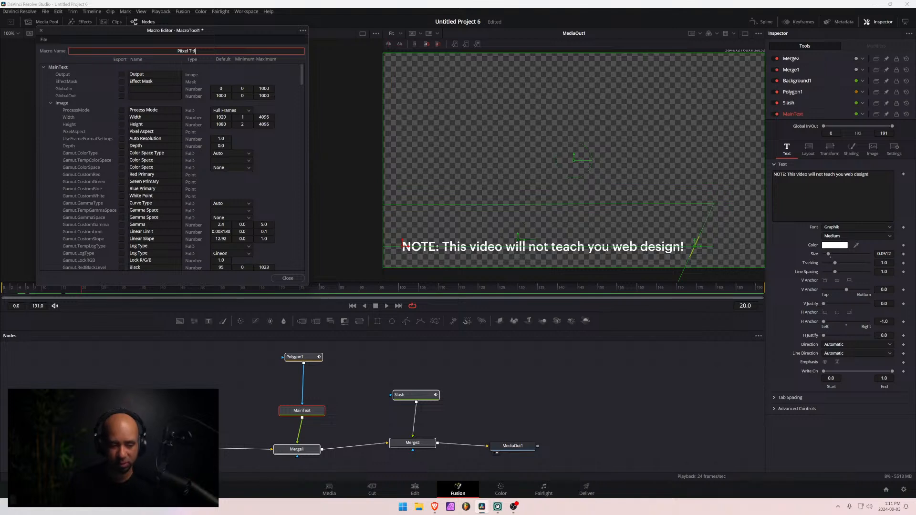
pyautogui.press('BackSpace')
pyautogui.press('BackSpace')
pyautogui.press('BackSpace')
pyautogui.press('BackSpace')
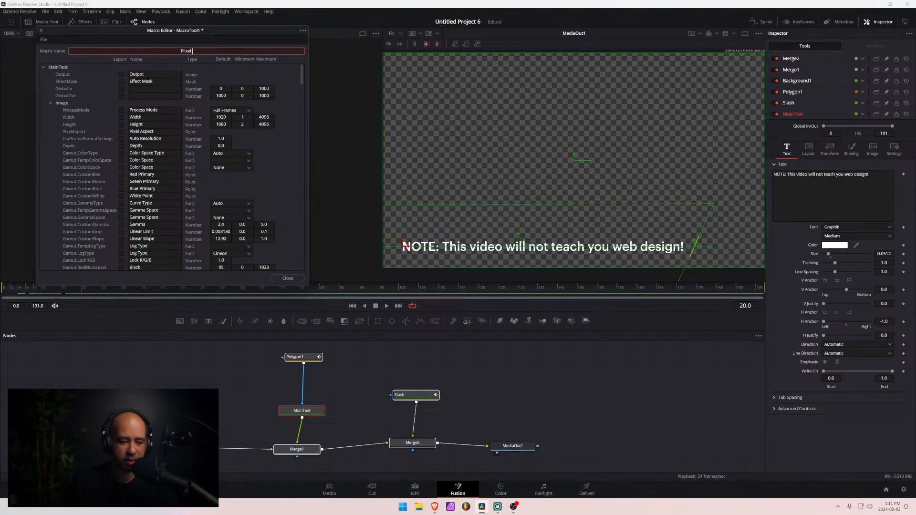
pyautogui.write('L')
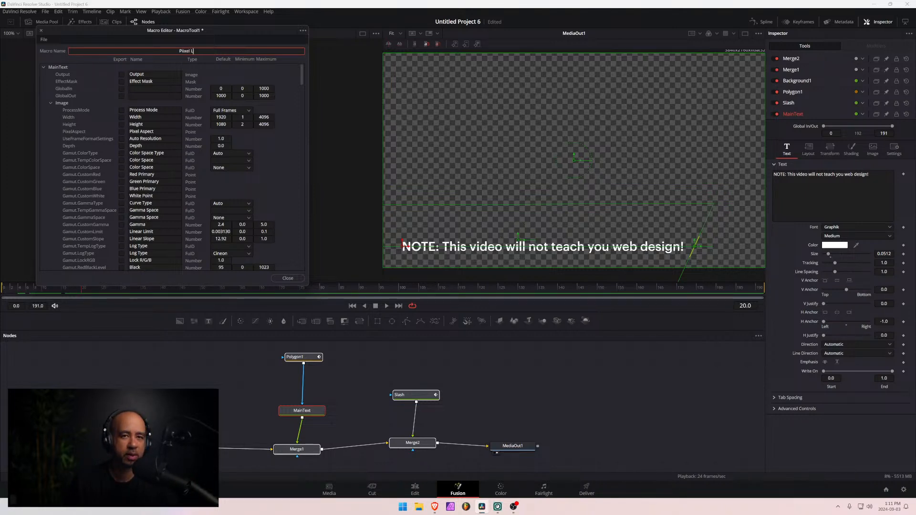
pyautogui.write('ower Thrird 1')
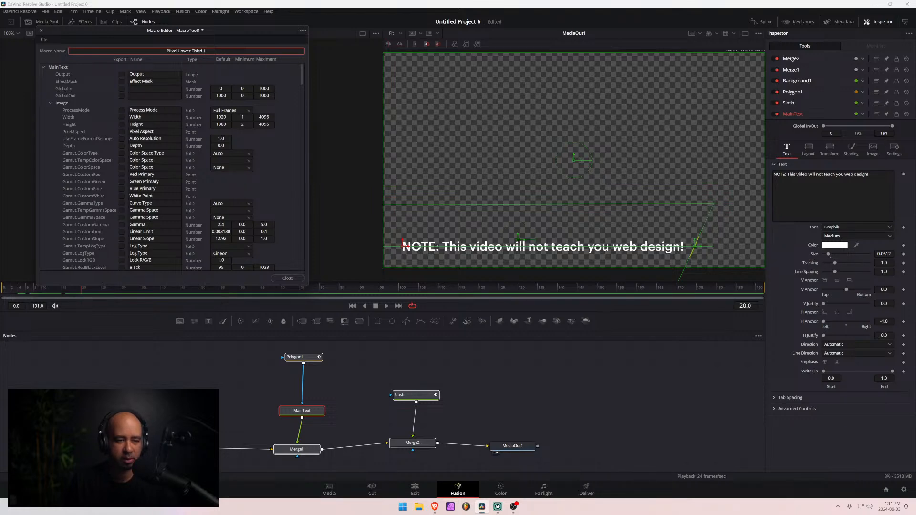
# - Examine MainText's parameter groups in the Macro Editor and compare them with the node's Text, Layout, Transform and Image settings in the Inspector
pyautogui.moveTo(143, 29); pyautogui.dragTo(320, 43)
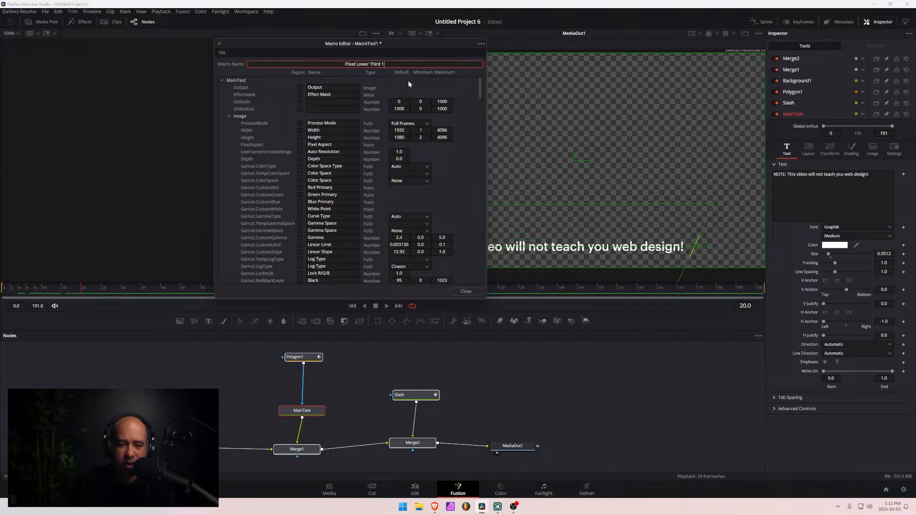
pyautogui.scroll(-15, 351, 142)
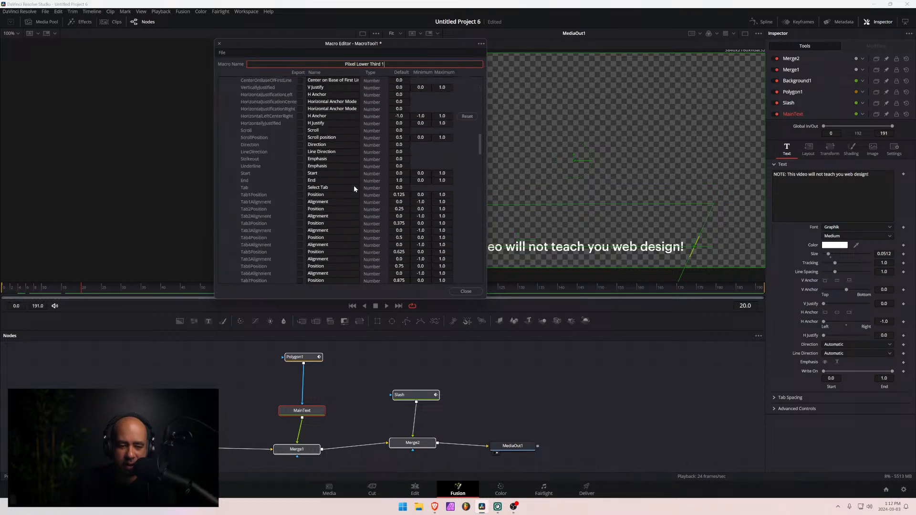
pyautogui.scroll(15, 344, 207)
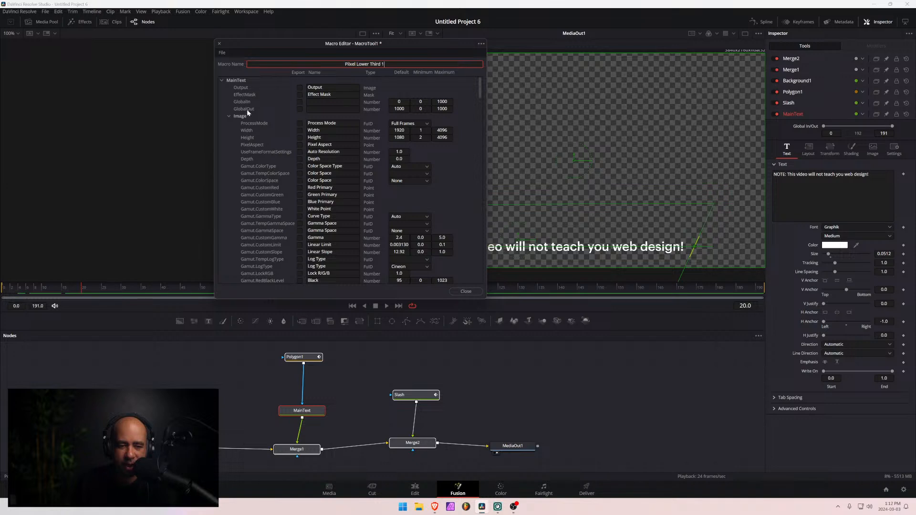
pyautogui.click(229, 116)
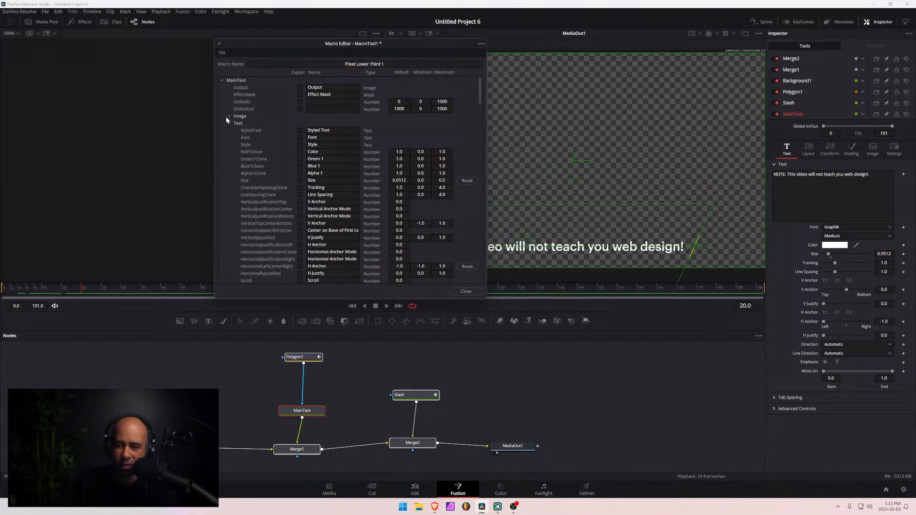
pyautogui.click(227, 117)
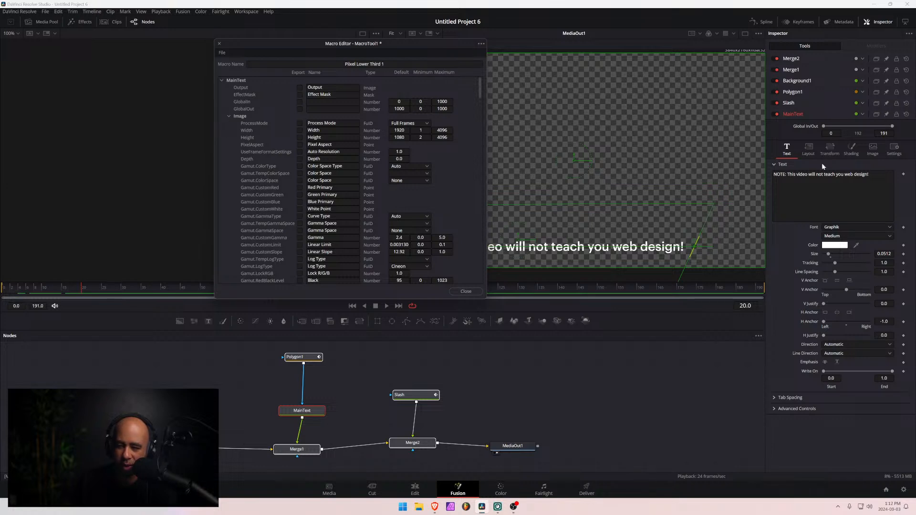
pyautogui.click(811, 150)
pyautogui.click(830, 150)
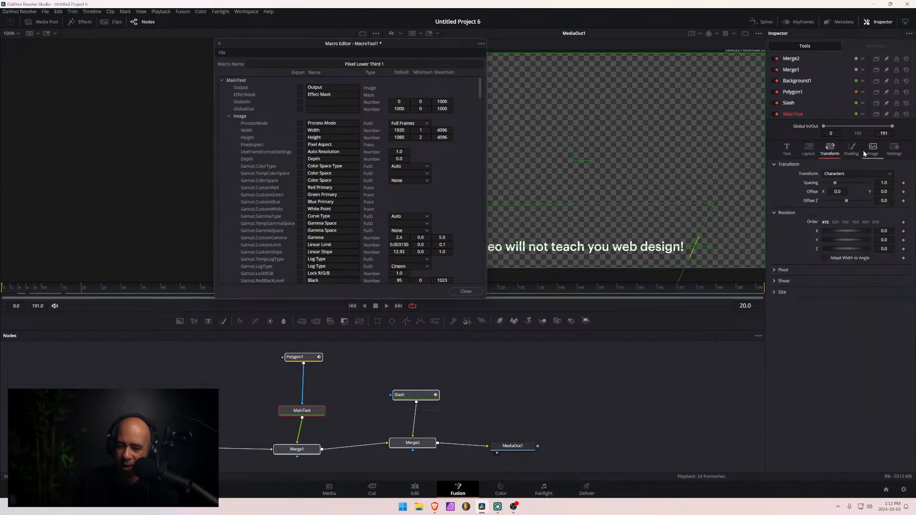
pyautogui.click(876, 151)
pyautogui.click(786, 149)
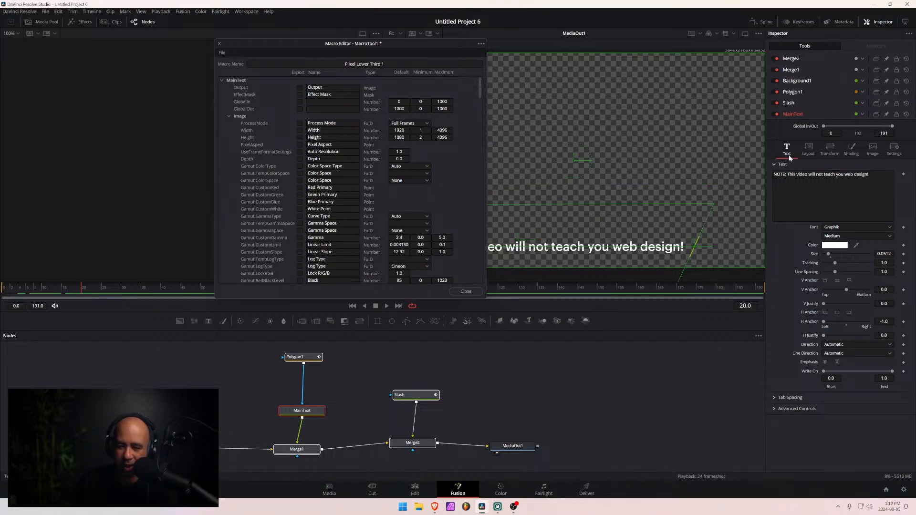
# - Export MainText's Styled Text, Font, Style, Size, Tracking and Line Spacing parameters in the macro
pyautogui.click(228, 116)
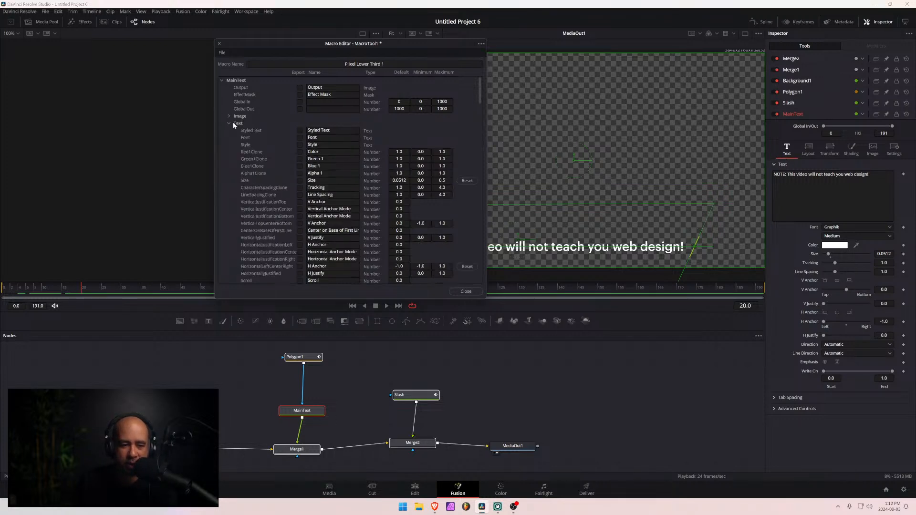
pyautogui.click(300, 138)
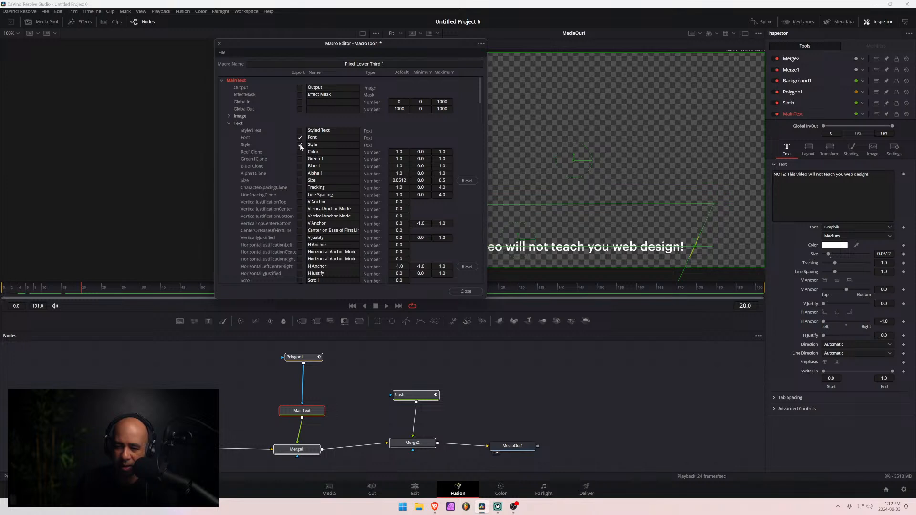
pyautogui.click(300, 136)
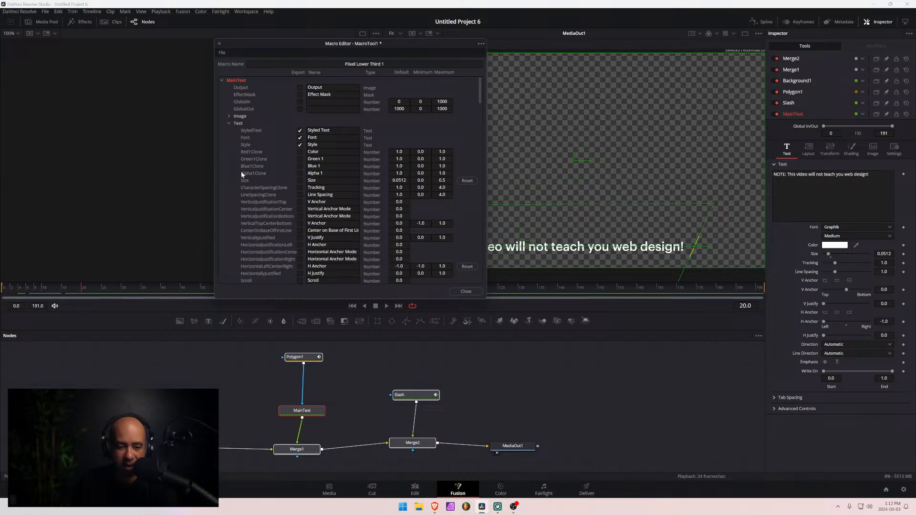
pyautogui.click(300, 182)
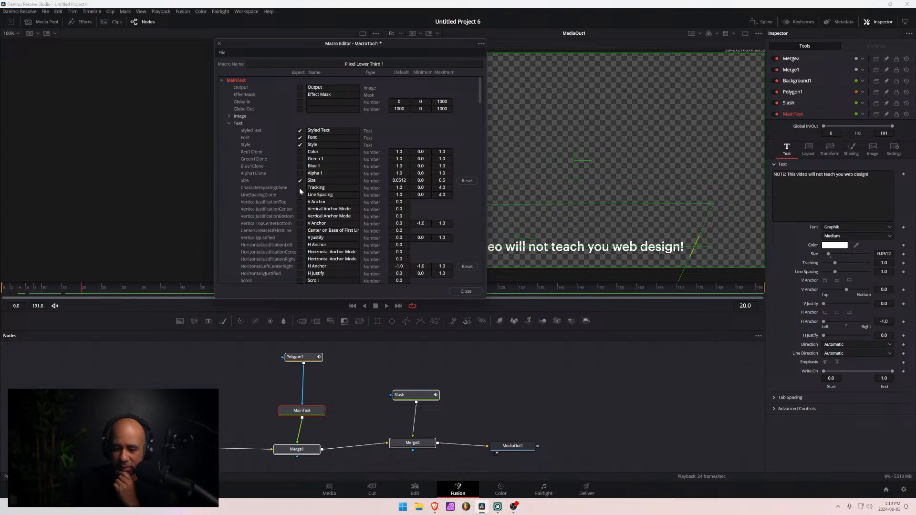
pyautogui.click(299, 187)
pyautogui.click(300, 195)
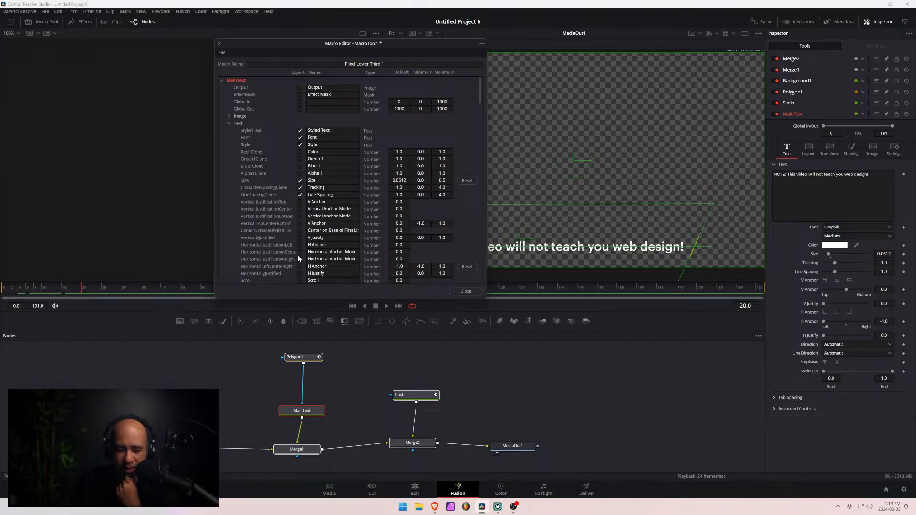
# - Export MainText's four text color channels: Color, Green 1, Blue 1 and Alpha 1
pyautogui.scroll(-1, 295, 238)
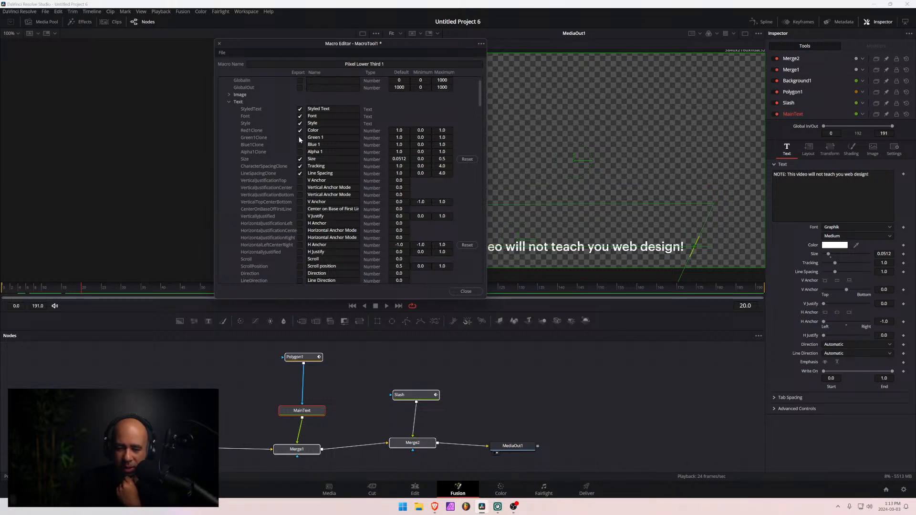
pyautogui.click(299, 137)
pyautogui.click(300, 145)
pyautogui.click(300, 152)
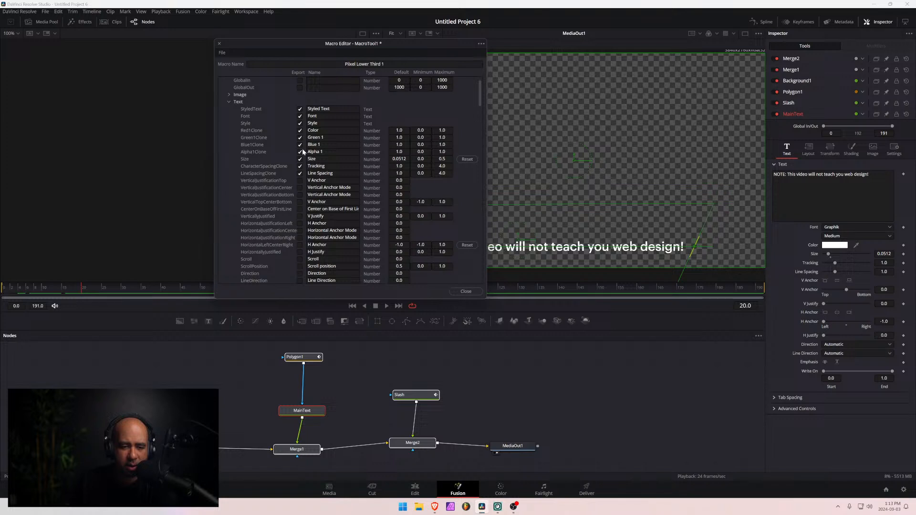
pyautogui.scroll(-3, 302, 151)
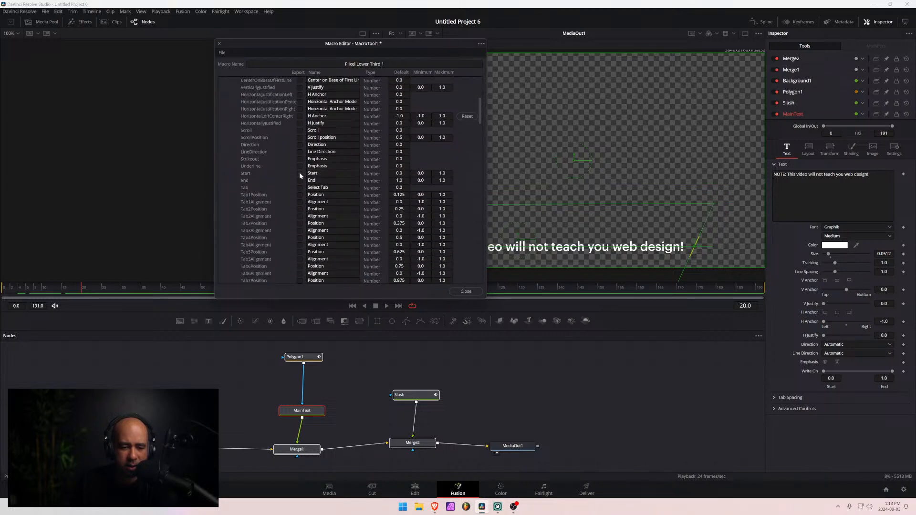
pyautogui.scroll(4, 300, 172)
# - Collapse MainText's parameter groups in the Macro Editor, and examine Slash's parameters and its Layout Center at frames 12 and 16
pyautogui.click(229, 123)
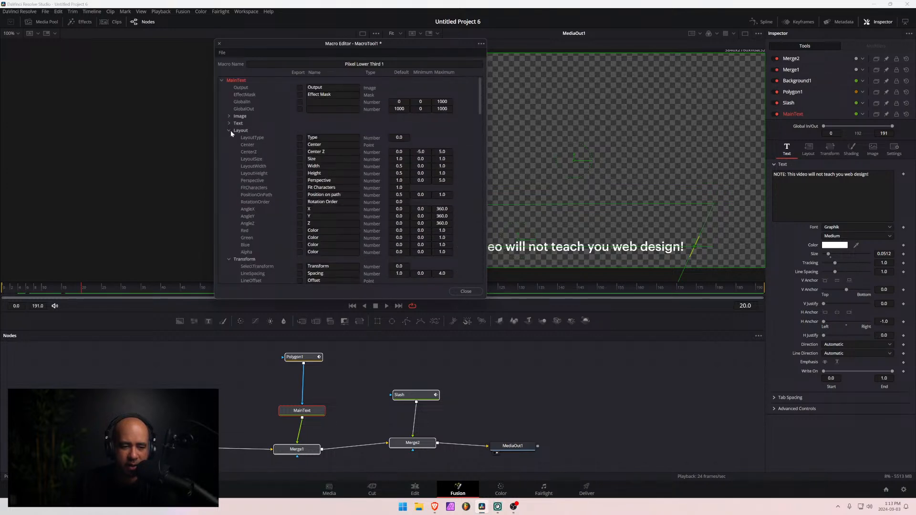
pyautogui.click(230, 132)
pyautogui.click(228, 137)
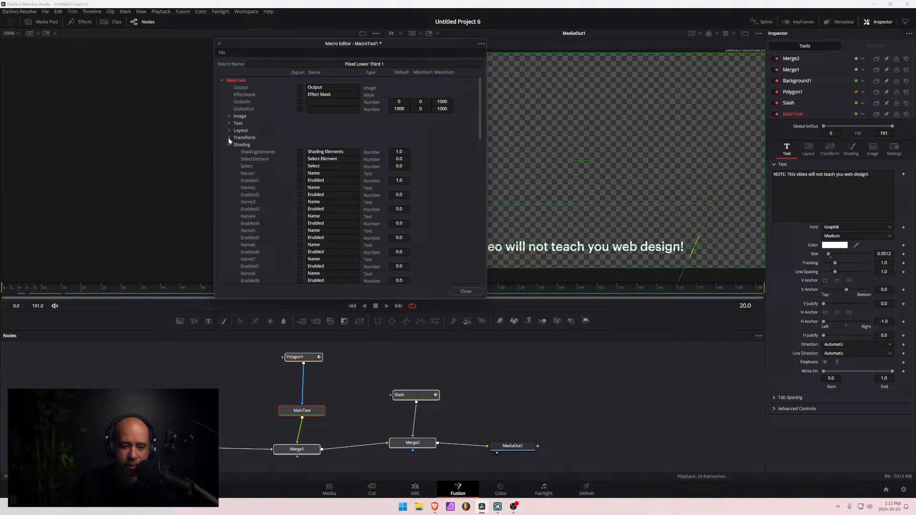
pyautogui.click(221, 80)
pyautogui.click(221, 87)
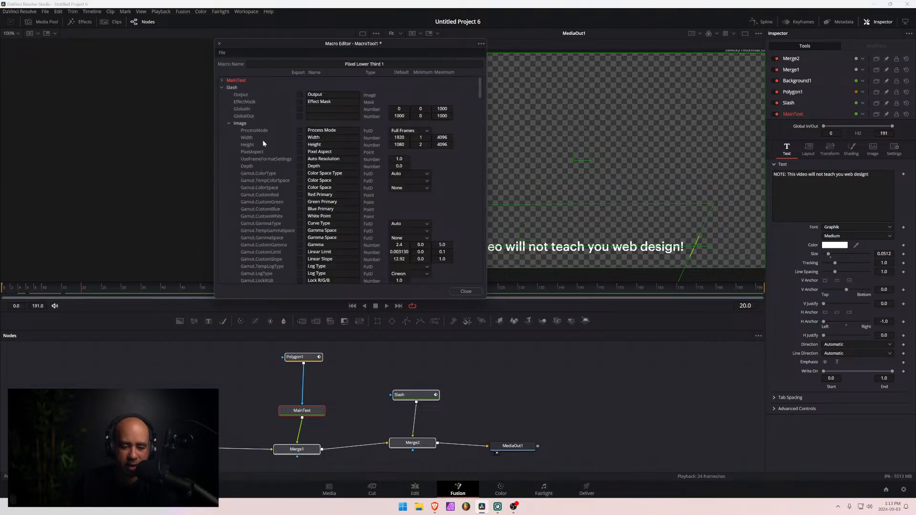
pyautogui.scroll(-1, 266, 127)
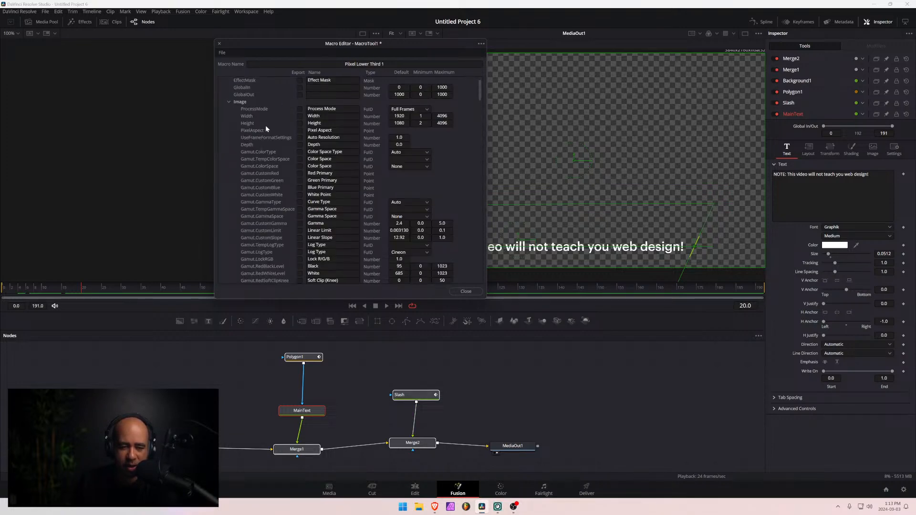
pyautogui.scroll(1, 266, 125)
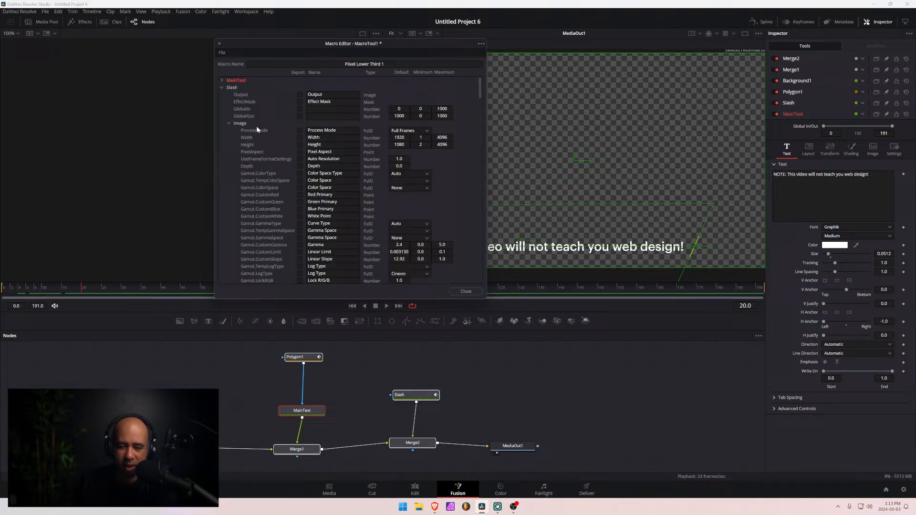
pyautogui.click(416, 394)
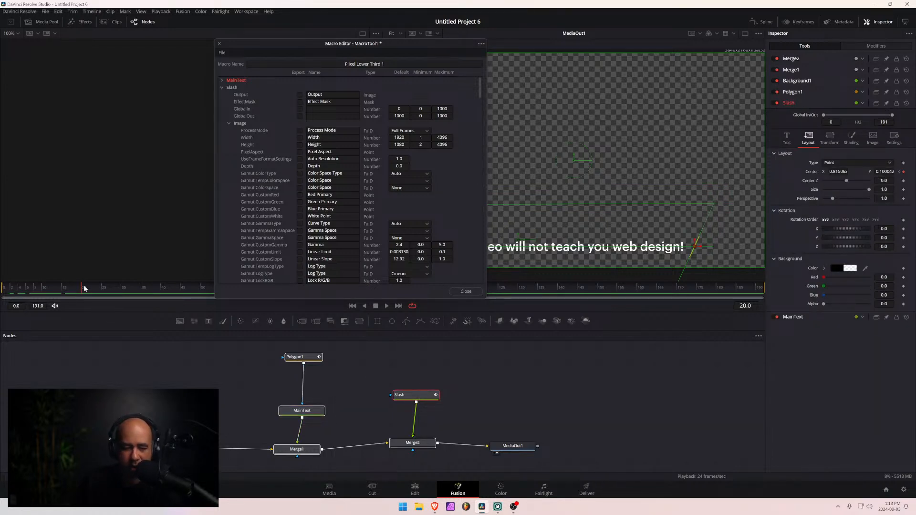
pyautogui.moveTo(83, 289); pyautogui.dragTo(49, 293)
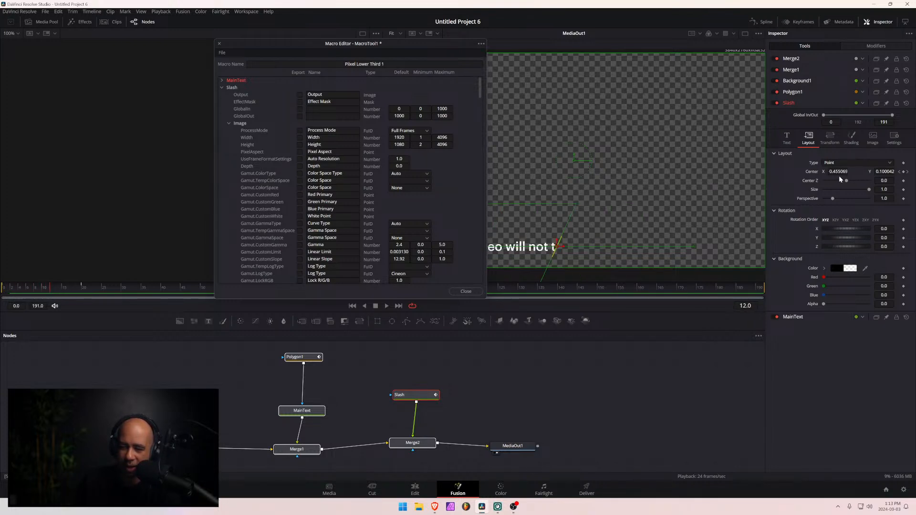
pyautogui.moveTo(84, 289); pyautogui.dragTo(65, 292)
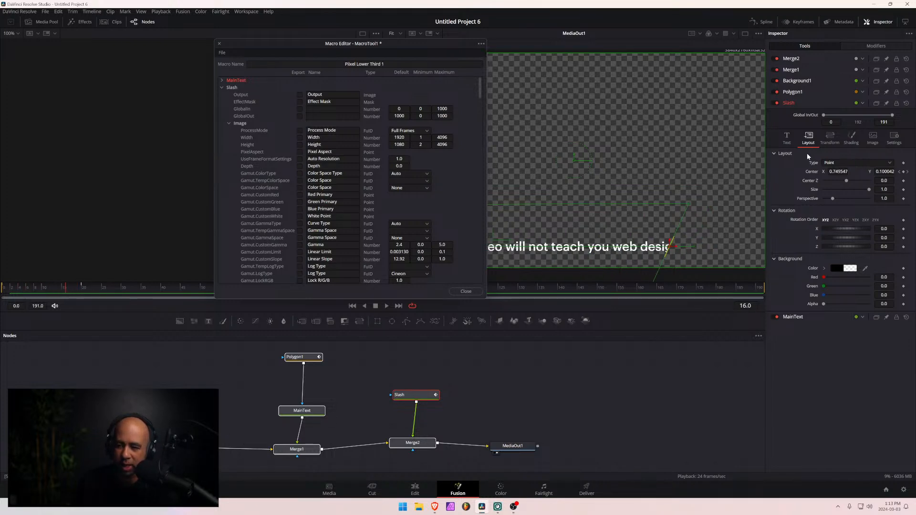
# - Show Slash's Text settings and export its Styled Text, Font and Style parameters in the macro
pyautogui.click(229, 123)
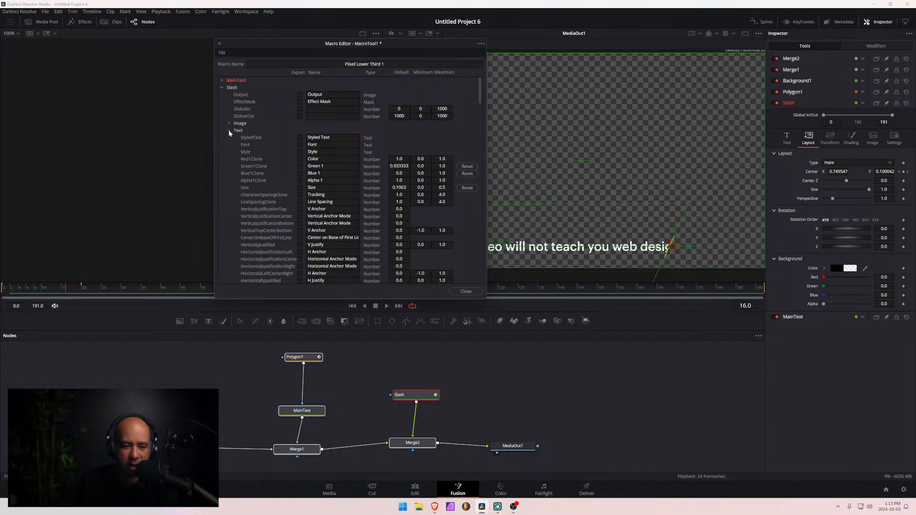
pyautogui.click(787, 139)
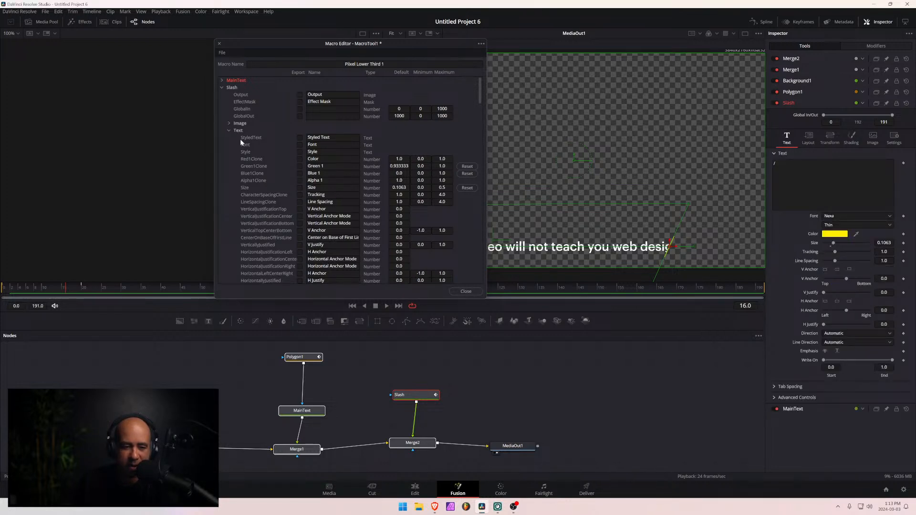
pyautogui.click(299, 138)
pyautogui.click(300, 138)
pyautogui.click(300, 144)
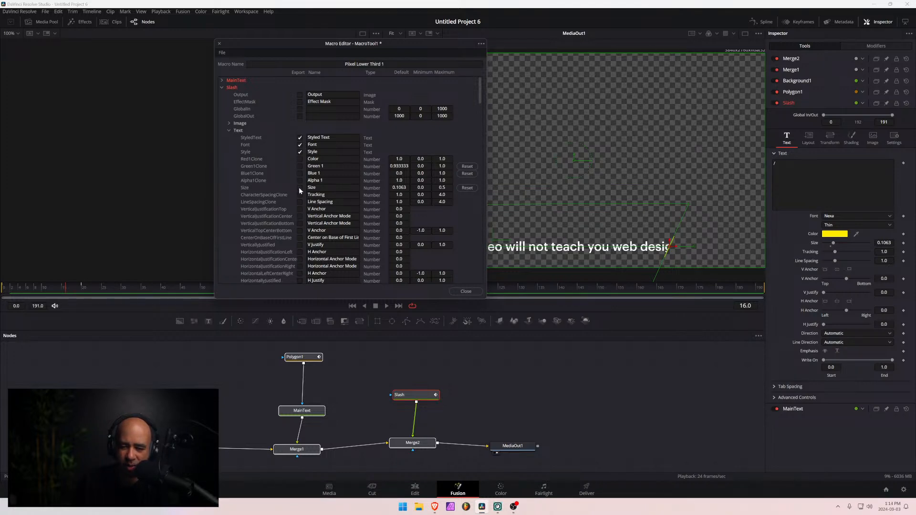
# - Export Slash's Size and its four text color channels: Color, Green 1, Blue 1 and Alpha 1
pyautogui.click(299, 188)
pyautogui.click(299, 181)
pyautogui.click(300, 173)
pyautogui.click(300, 166)
pyautogui.click(300, 159)
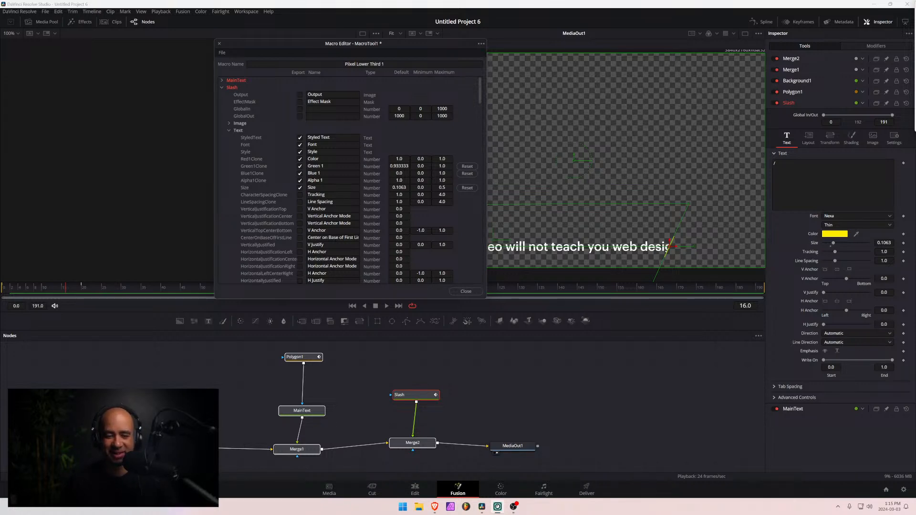
# - Export the Center parameter from Slash's Layout group, and collapse Slash's Text, Layout, Transform and Shading groups
pyautogui.moveTo(434, 42); pyautogui.dragTo(469, 39)
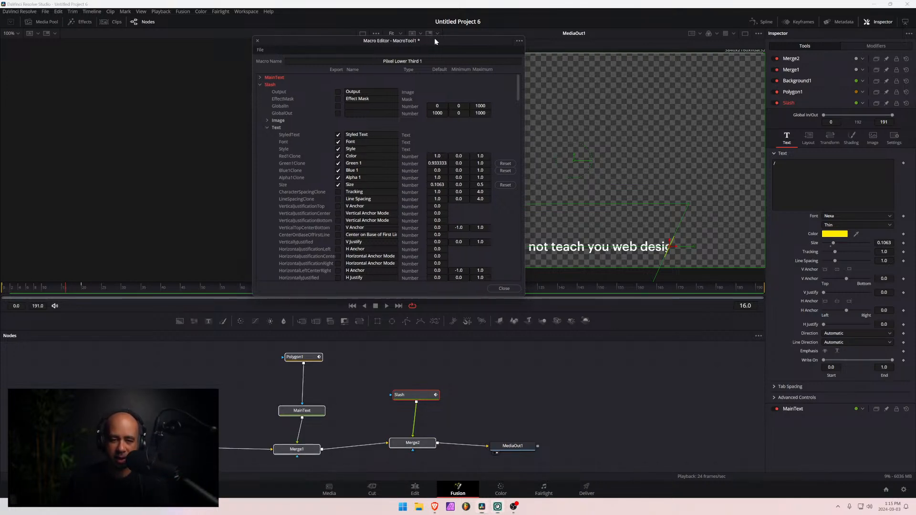
pyautogui.moveTo(434, 39); pyautogui.dragTo(445, 39)
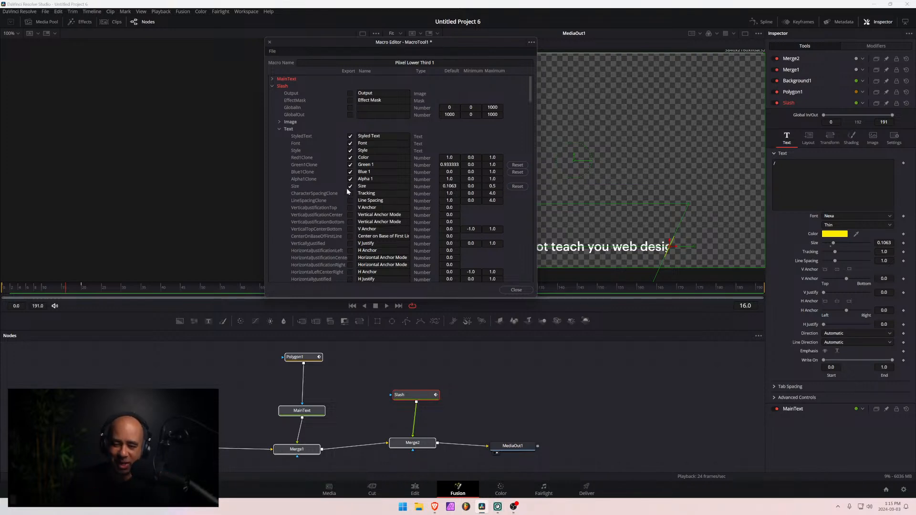
pyautogui.click(279, 129)
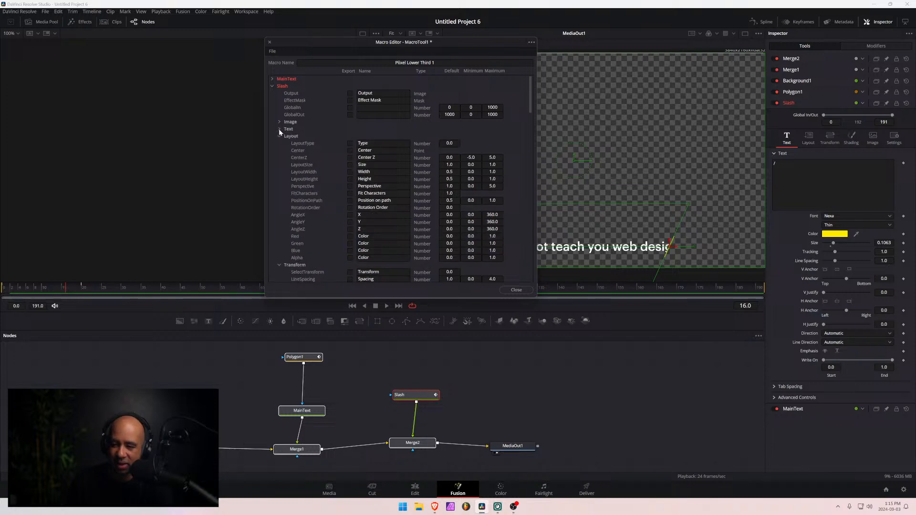
pyautogui.click(811, 136)
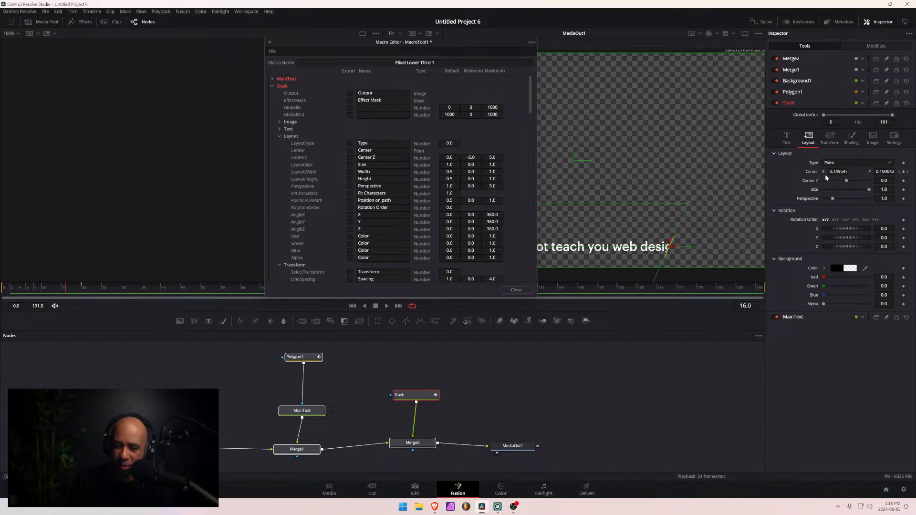
pyautogui.click(350, 150)
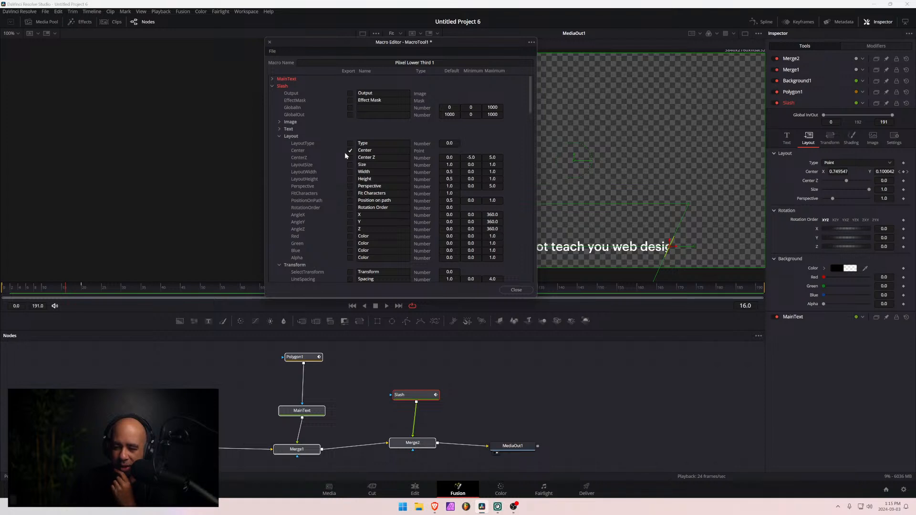
pyautogui.click(280, 136)
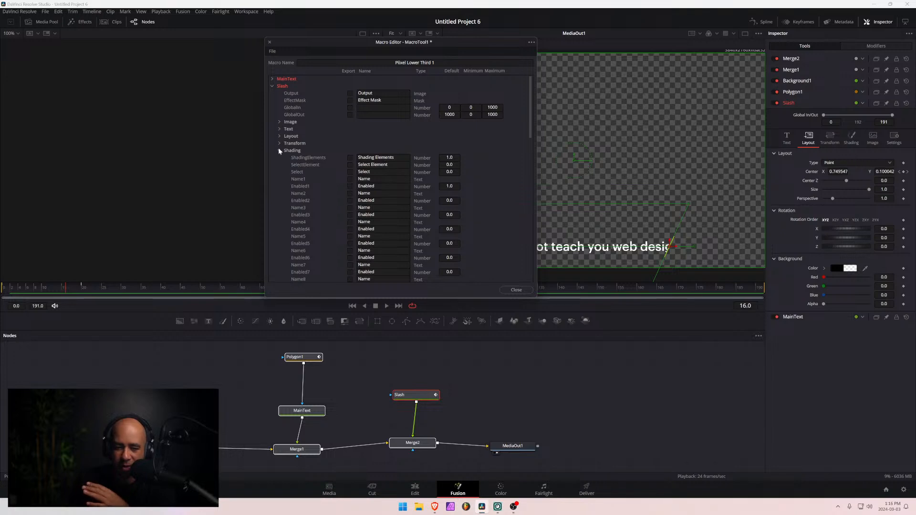
pyautogui.click(279, 145)
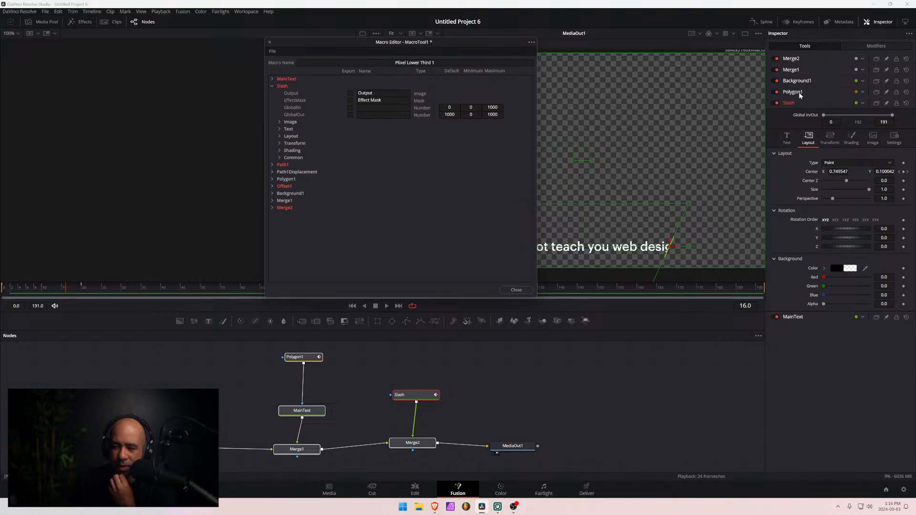
# - Examine Polygon1's Controls in the Macro Editor against its Inspector settings and Offset modifier, and check its Center at frame 5
pyautogui.click(875, 45)
pyautogui.click(817, 45)
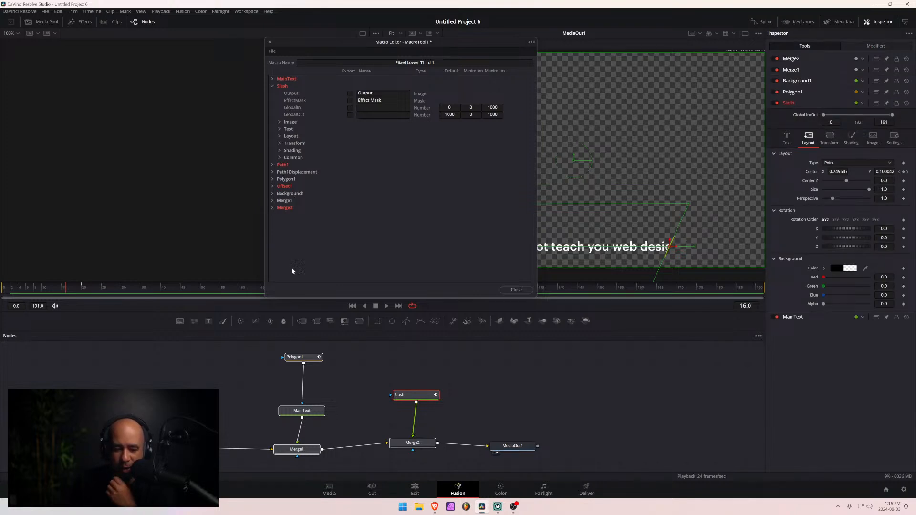
pyautogui.click(271, 178)
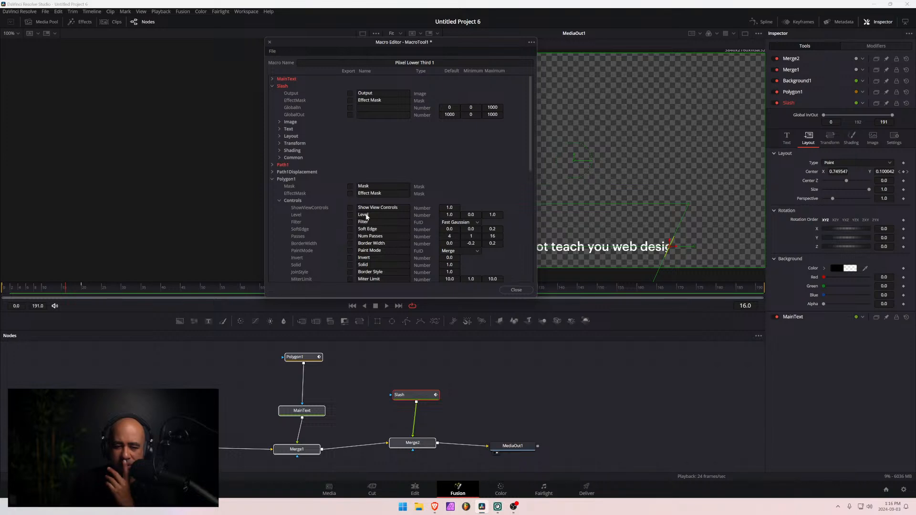
pyautogui.click(303, 357)
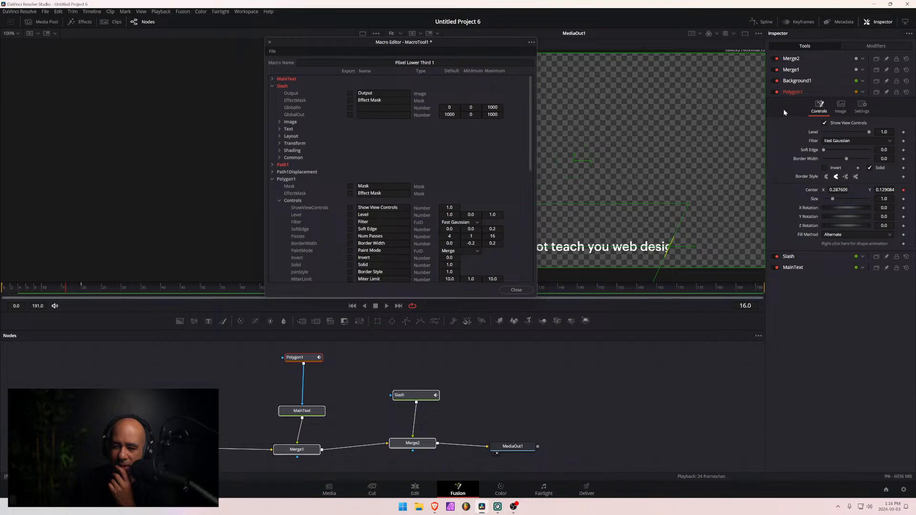
pyautogui.click(870, 46)
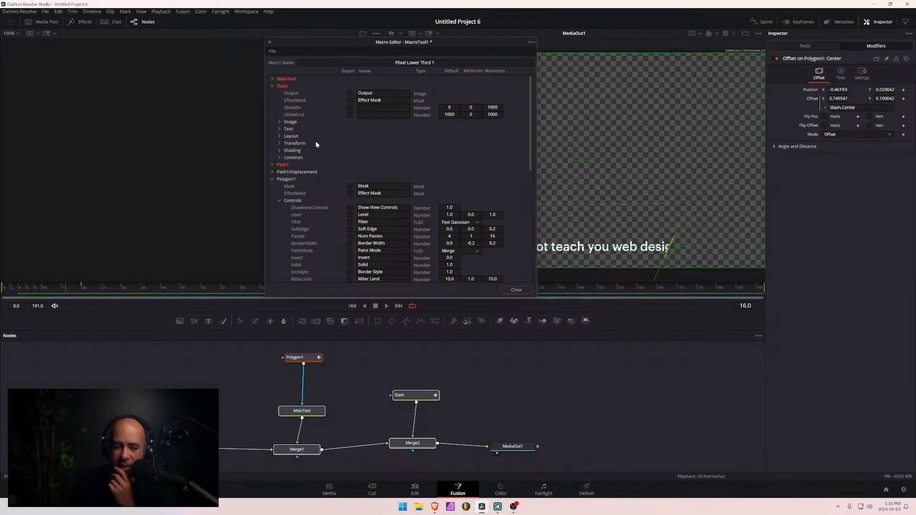
pyautogui.click(279, 201)
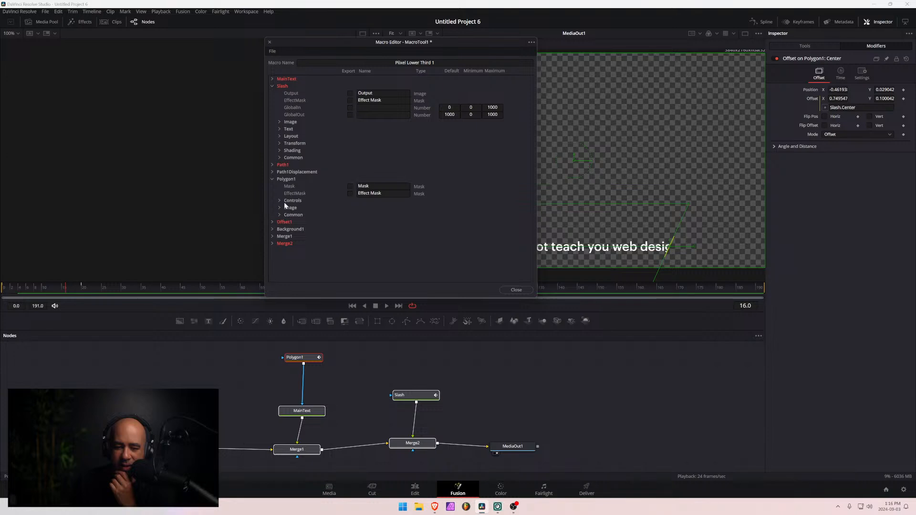
pyautogui.click(280, 200)
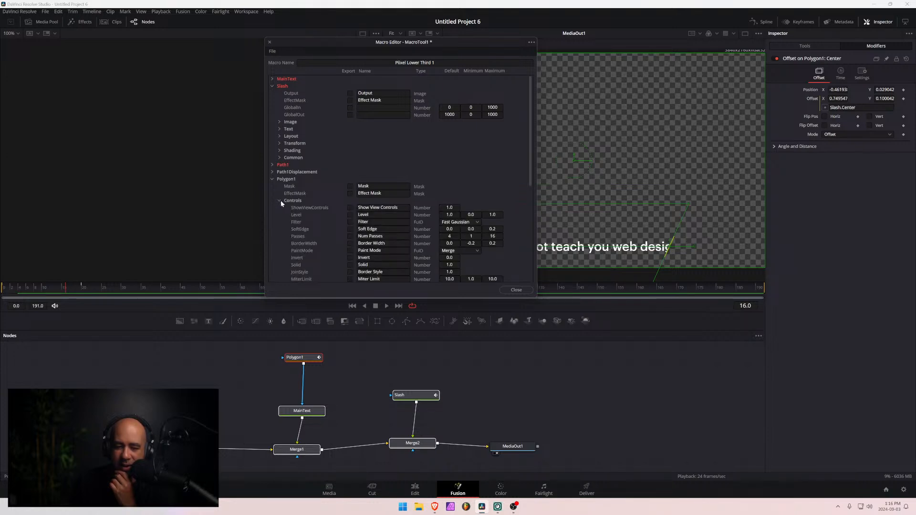
pyautogui.click(814, 48)
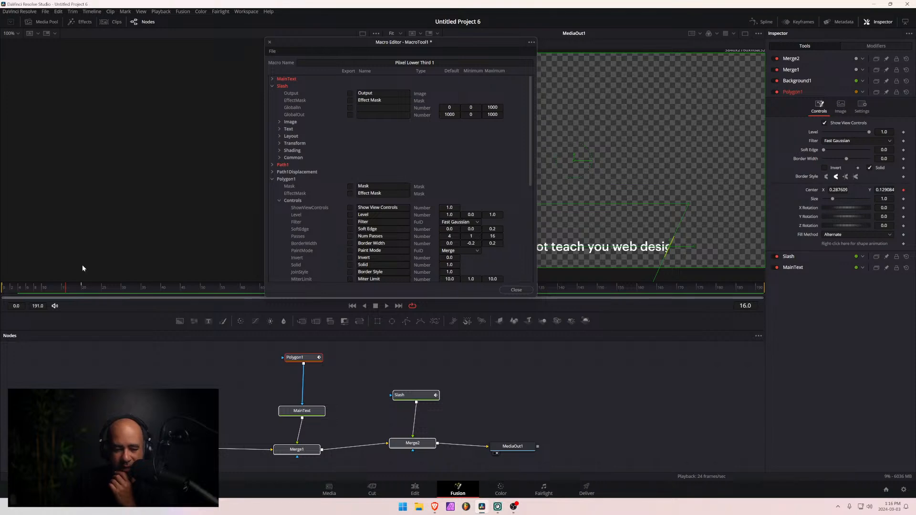
pyautogui.moveTo(67, 292); pyautogui.dragTo(23, 295)
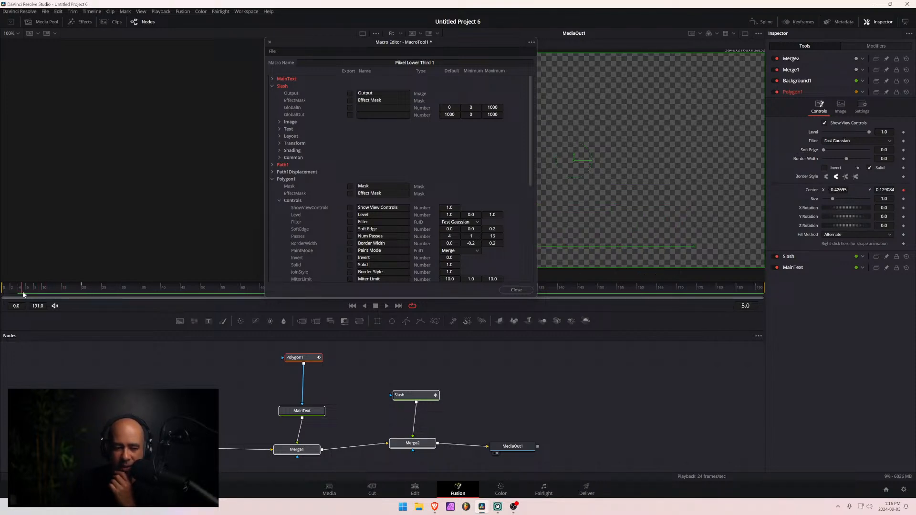
# - Collapse Polygon1 in the Macro Editor and save the macro as Pixel Lower Third 1 in the Fusion Macros folder
pyautogui.click(272, 179)
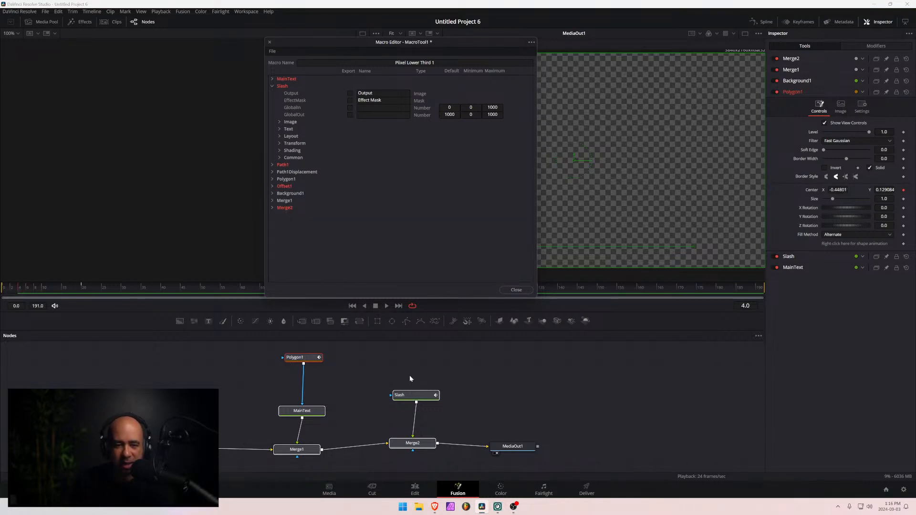
pyautogui.press('Left')
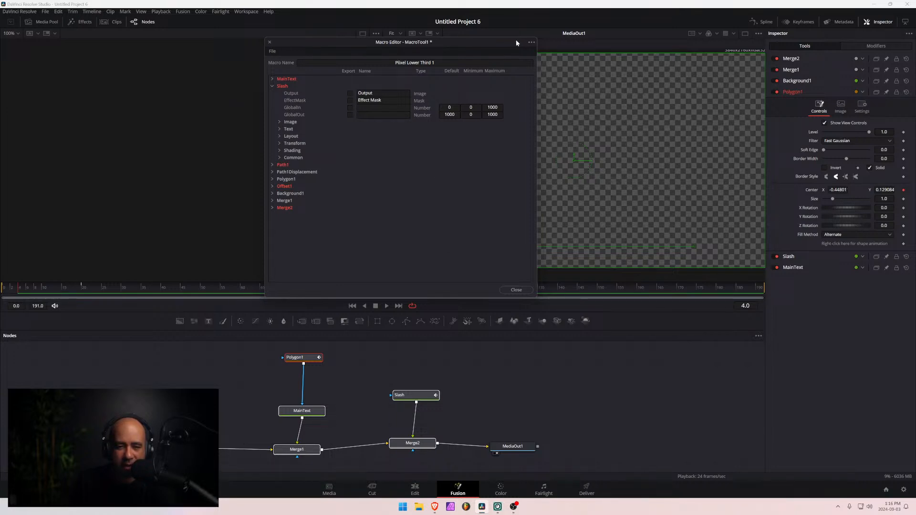
pyautogui.click(531, 42)
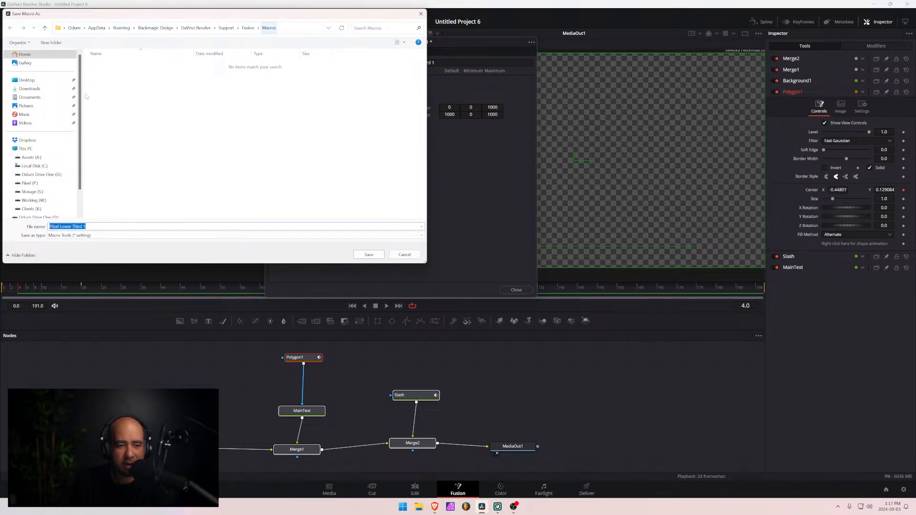
pyautogui.click(369, 255)
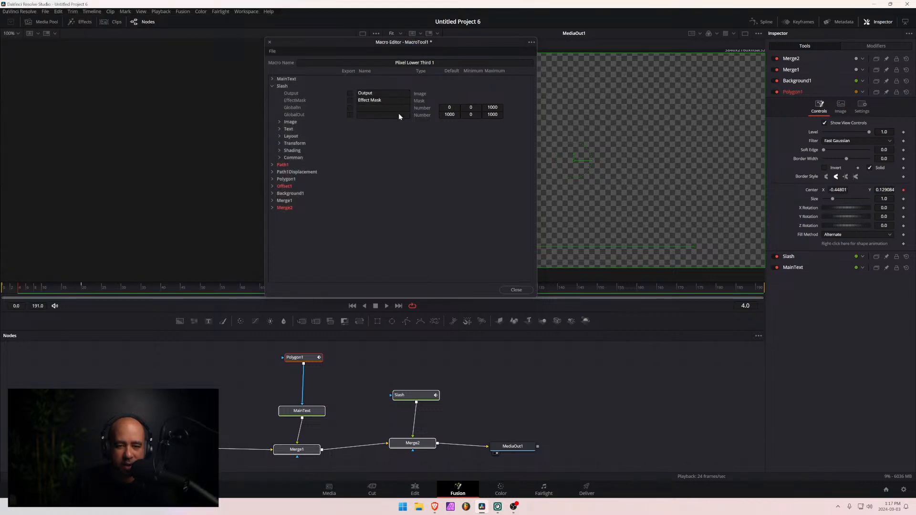
# - Save another copy of the Pixel Lower Third 1 macro to the Desktop and close the Macro Editor
pyautogui.click(534, 50)
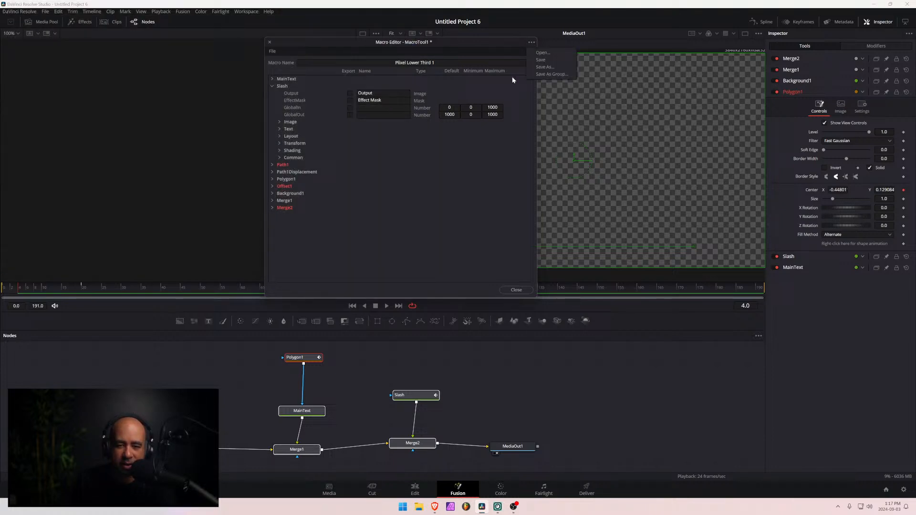
pyautogui.click(536, 60)
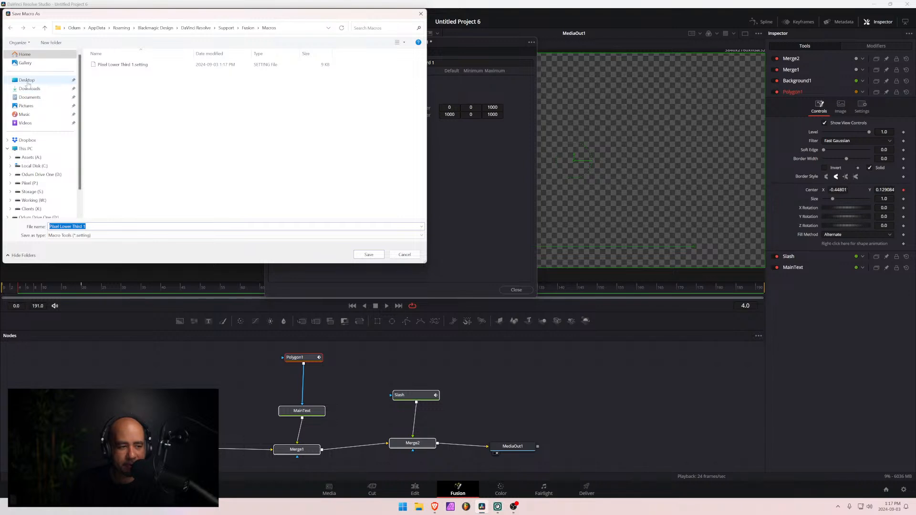
pyautogui.click(27, 81)
pyautogui.click(368, 254)
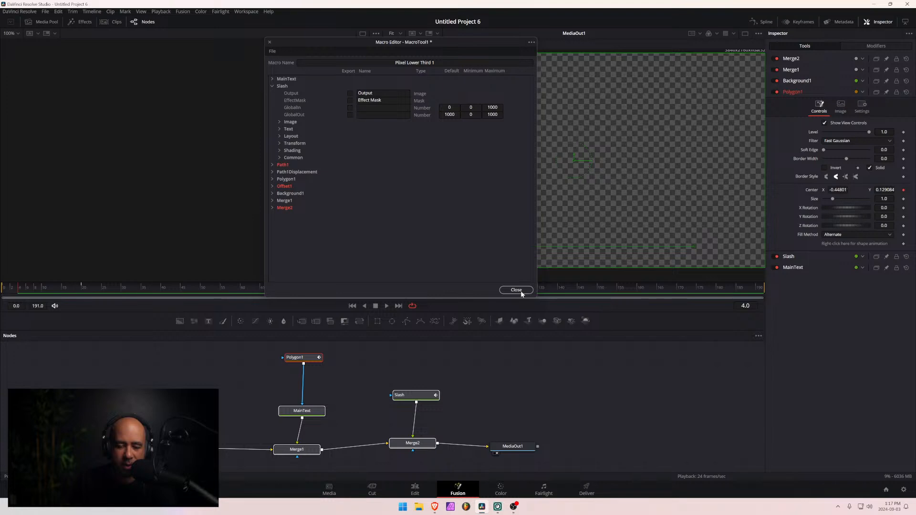
pyautogui.click(520, 291)
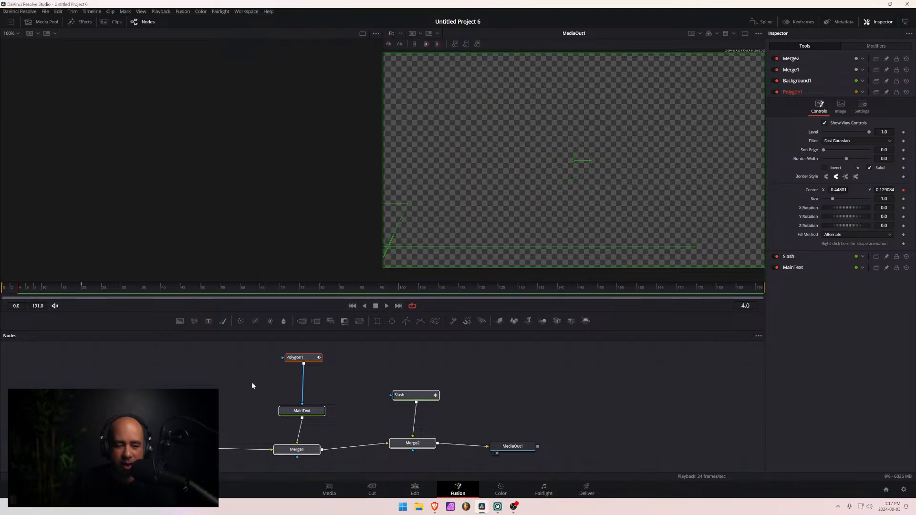
# - Return to the Edit page and look through the Titles list for the Pixel Lower Third 1 macro
pyautogui.click(415, 490)
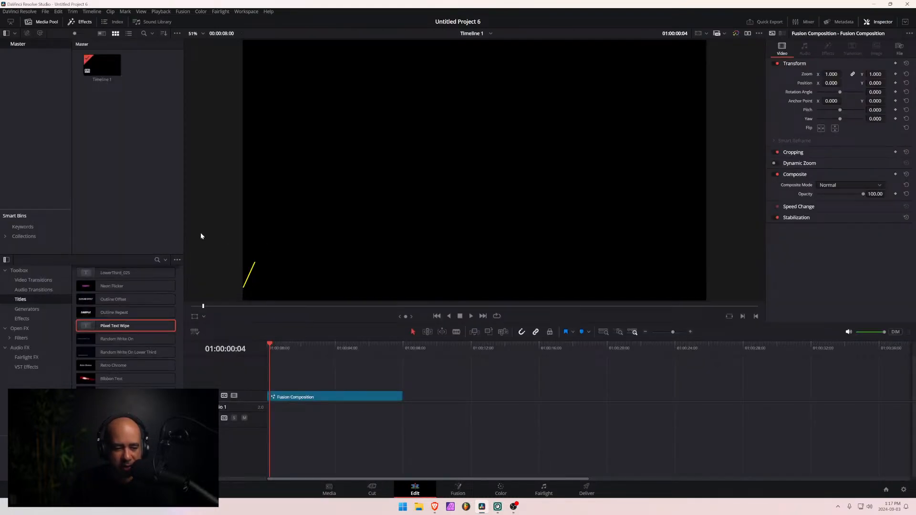
pyautogui.scroll(-5, 127, 354)
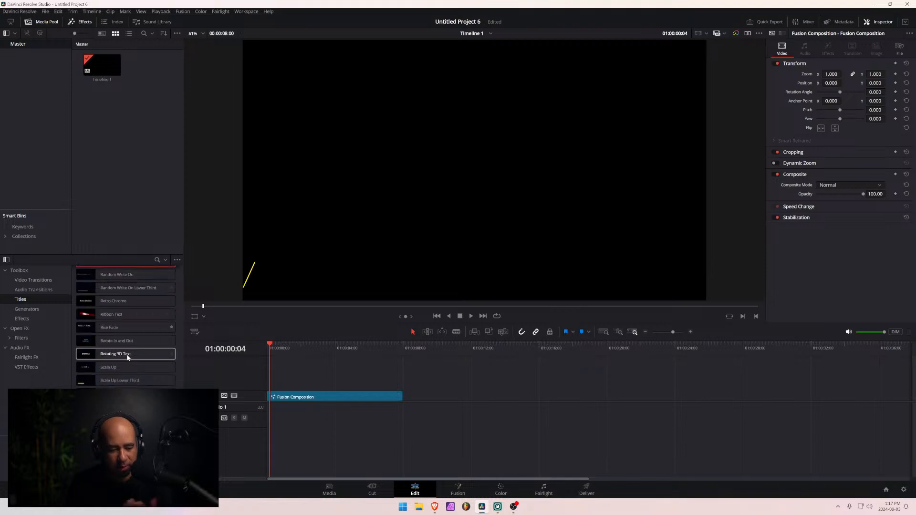
pyautogui.scroll(-8, 127, 354)
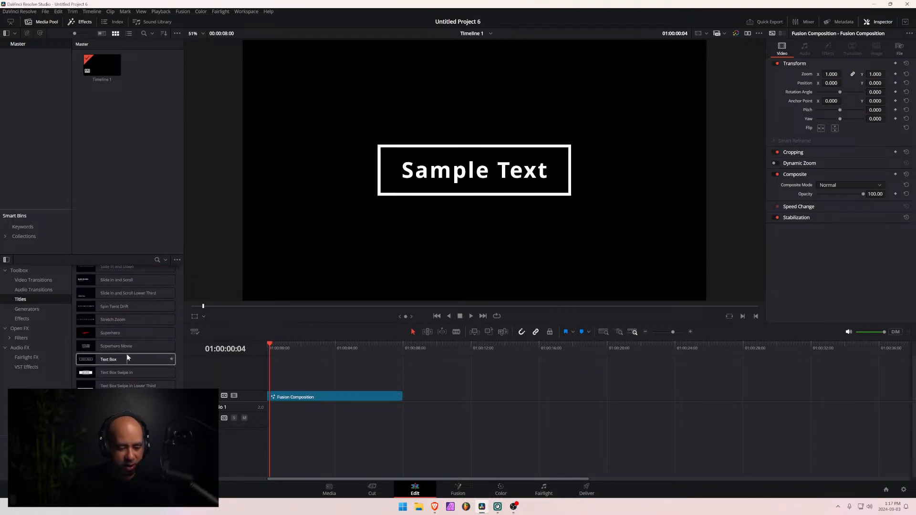
pyautogui.scroll(14, 127, 354)
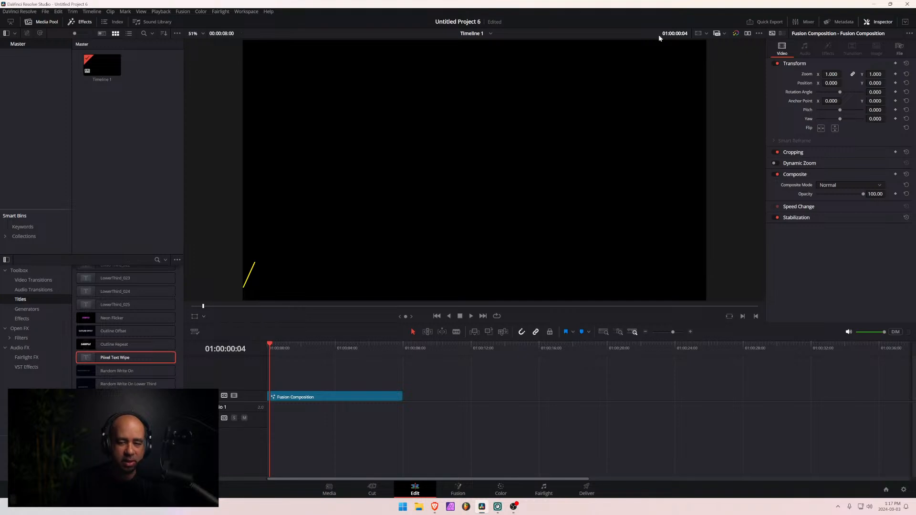
# - Save the project and quit DaVinci Resolve
pyautogui.hotkey('ctrl', 's')
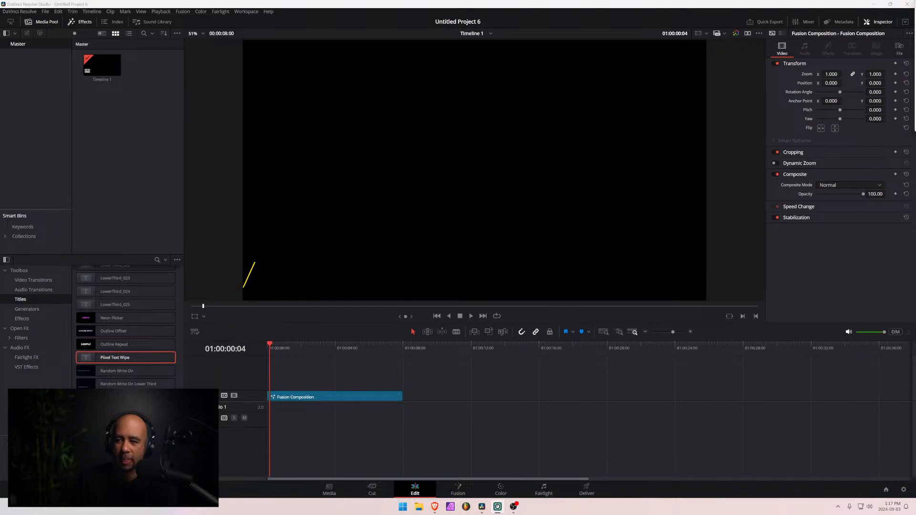
pyautogui.click(907, 4)
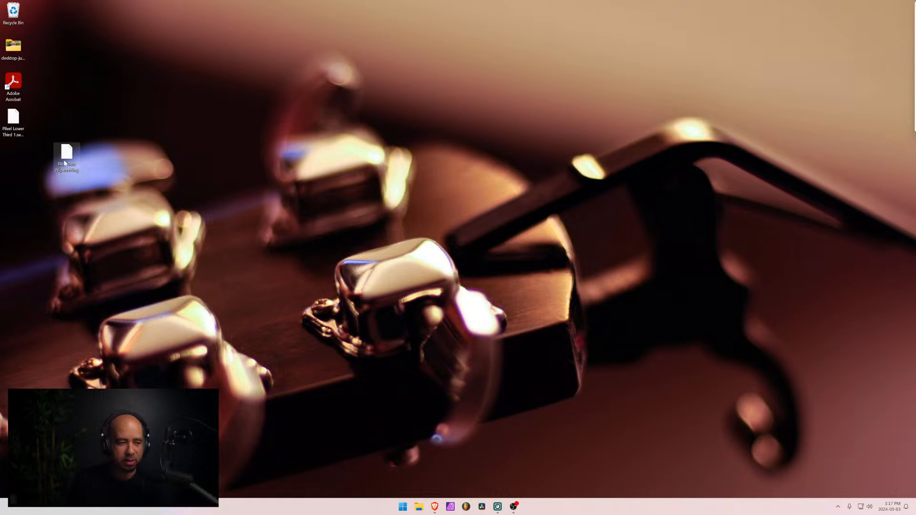
# - Place the Pixel Text Wipe and Pixel Lower Third 1 setting files side by side on the desktop
pyautogui.moveTo(66, 153); pyautogui.dragTo(12, 151)
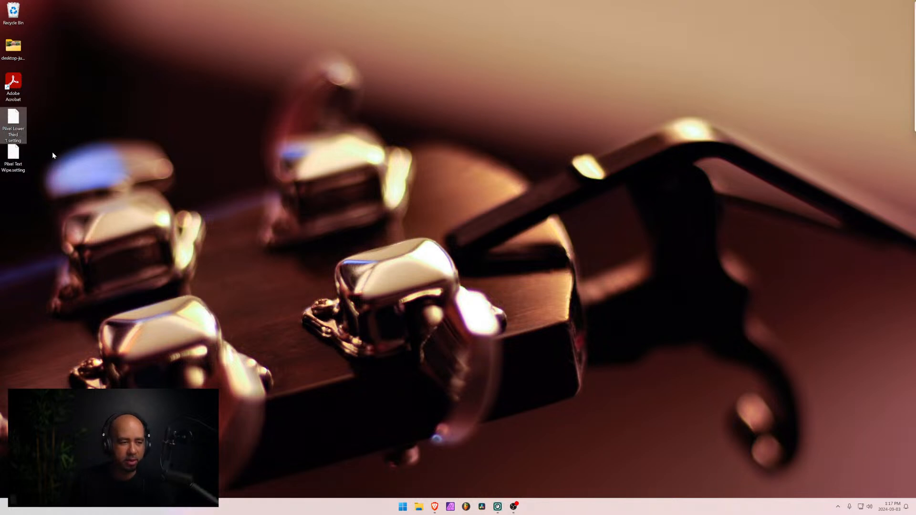
pyautogui.moveTo(14, 123); pyautogui.dragTo(42, 158)
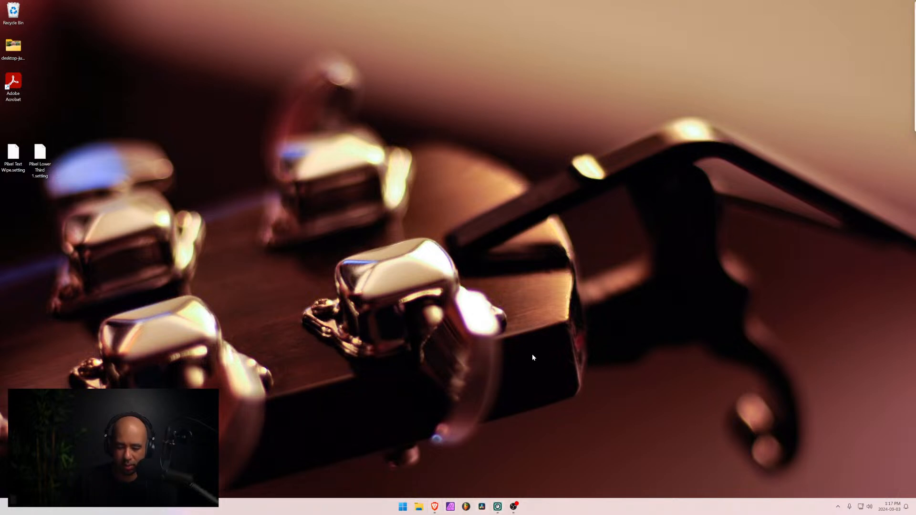
# - Open a File Explorer window at This PC and reposition it on the desktop
pyautogui.click(483, 510)
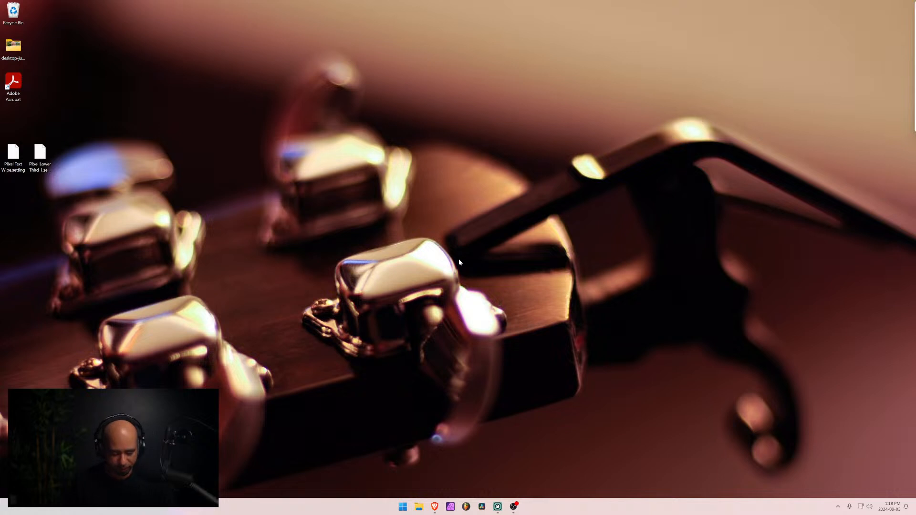
pyautogui.press('super+e')
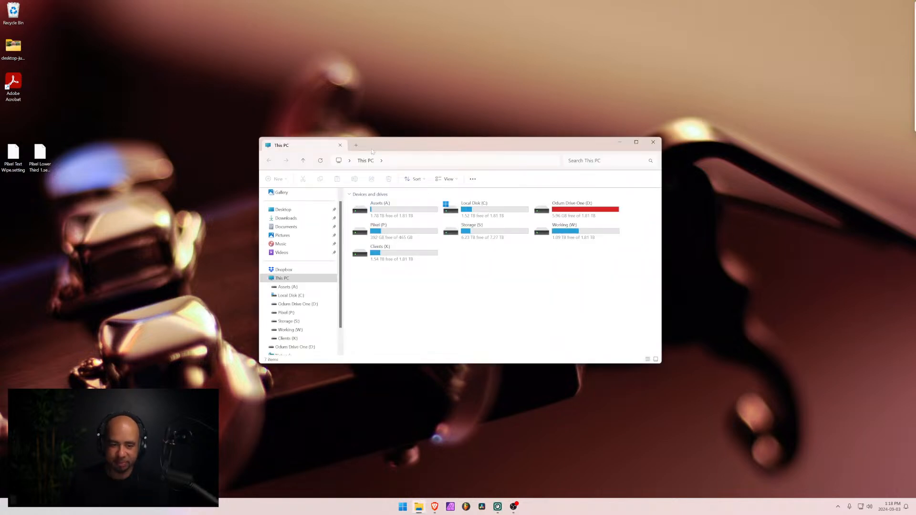
pyautogui.moveTo(371, 151); pyautogui.dragTo(435, 145)
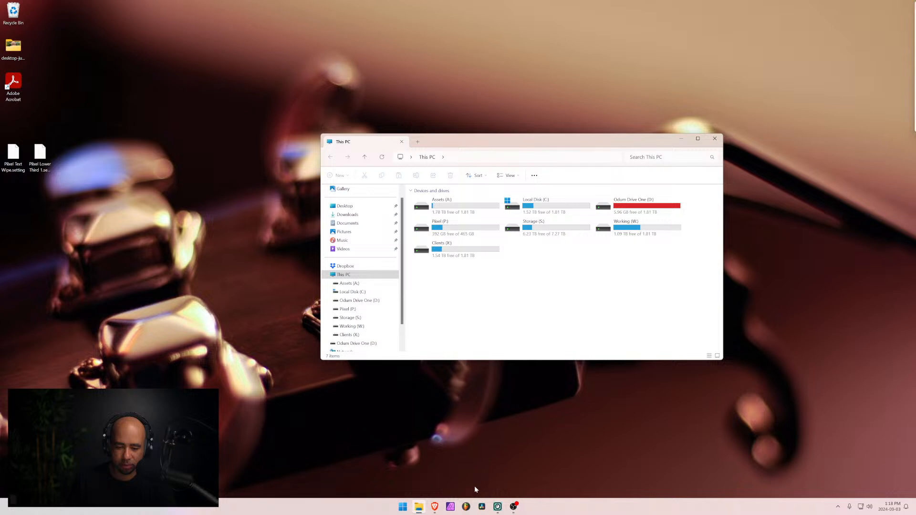
# - Relaunch DaVinci Resolve, minimize the File Explorer window and open Untitled Project 6
pyautogui.press('super')
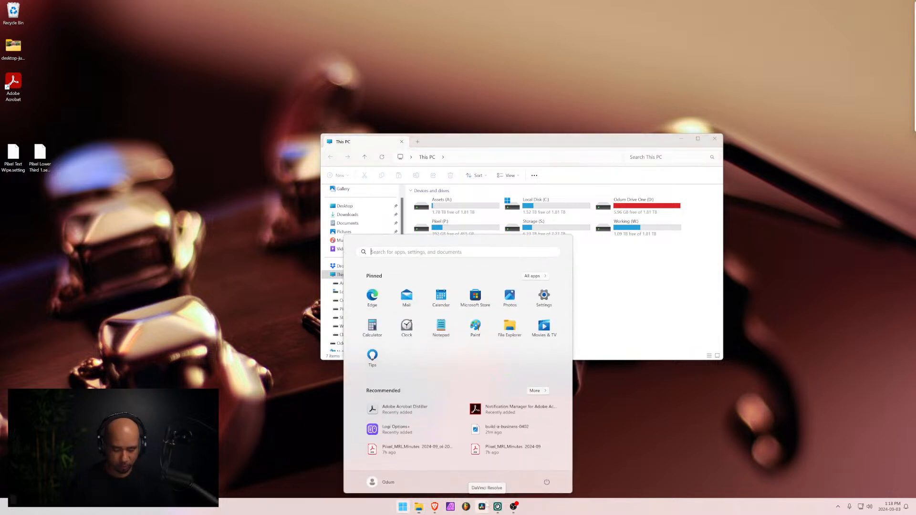
pyautogui.write('res')
pyautogui.press('Down')
pyautogui.press('Up')
pyautogui.press('Return')
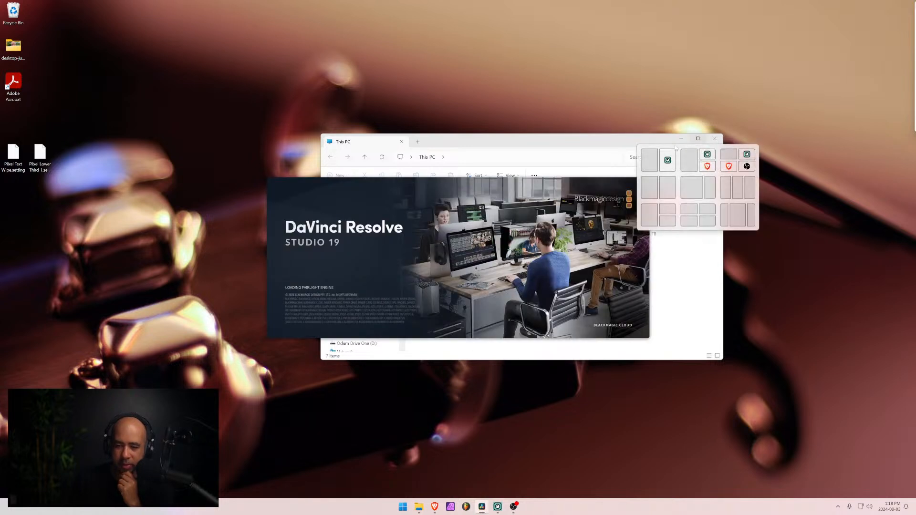
pyautogui.moveTo(645, 140); pyautogui.dragTo(614, 155)
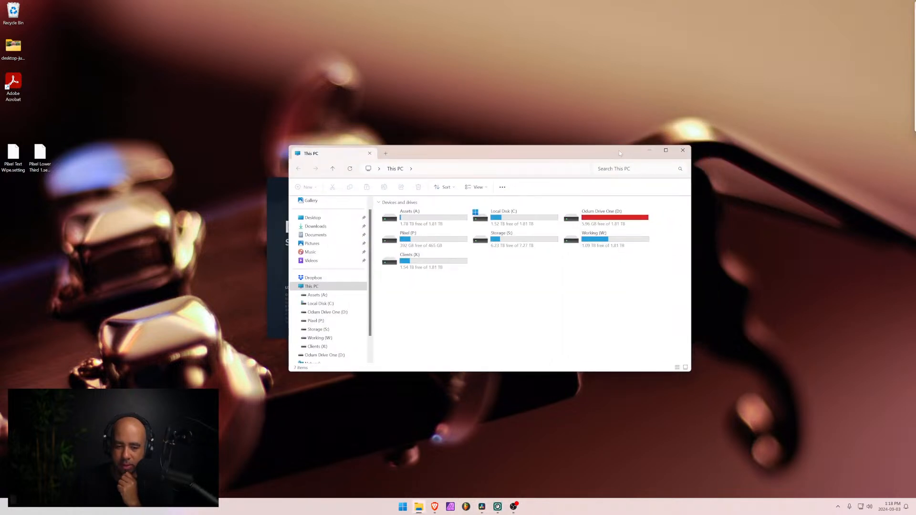
pyautogui.click(650, 150)
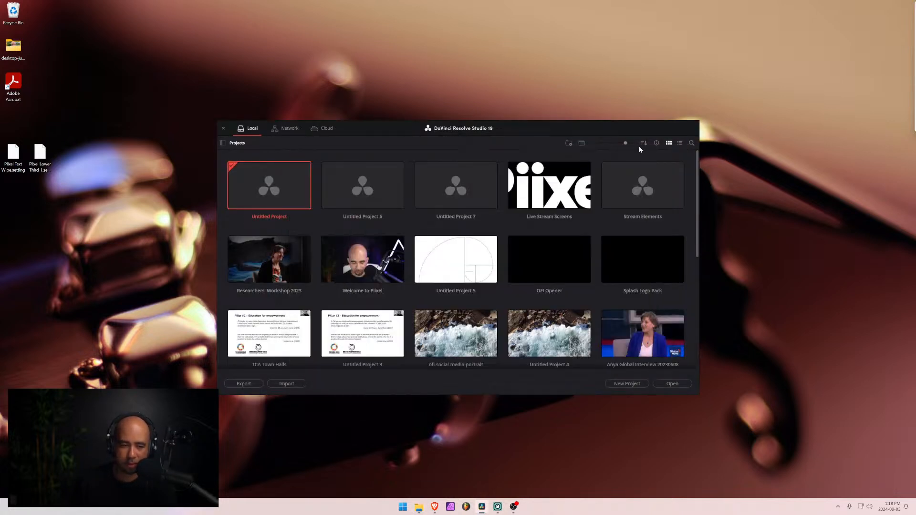
pyautogui.doubleClick(361, 196)
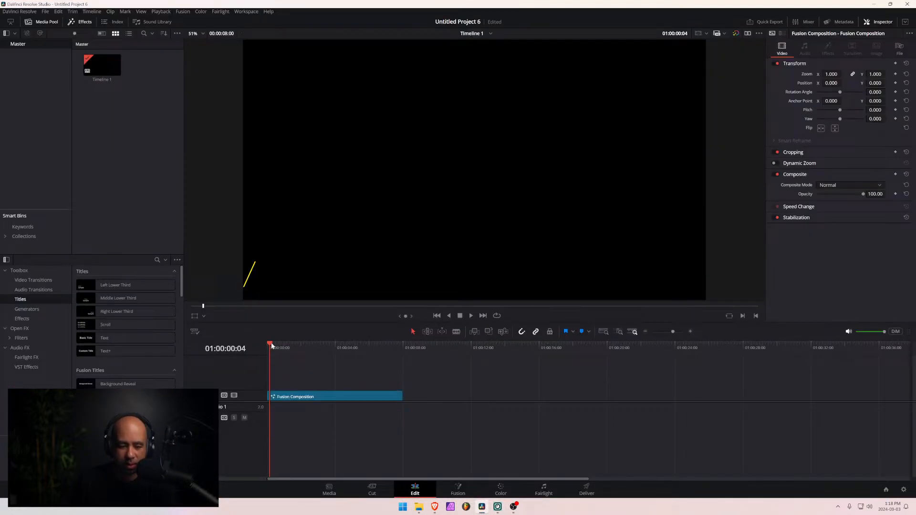
# - Park the playhead just after the Fusion Composition clip and look through the Titles list for Pixel Lower Third 1
pyautogui.moveTo(271, 345); pyautogui.dragTo(410, 360)
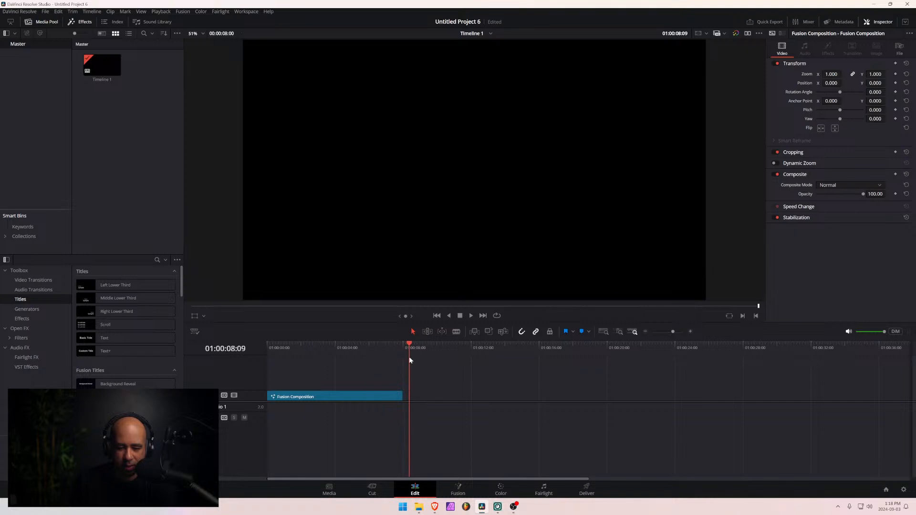
pyautogui.scroll(-3, 118, 341)
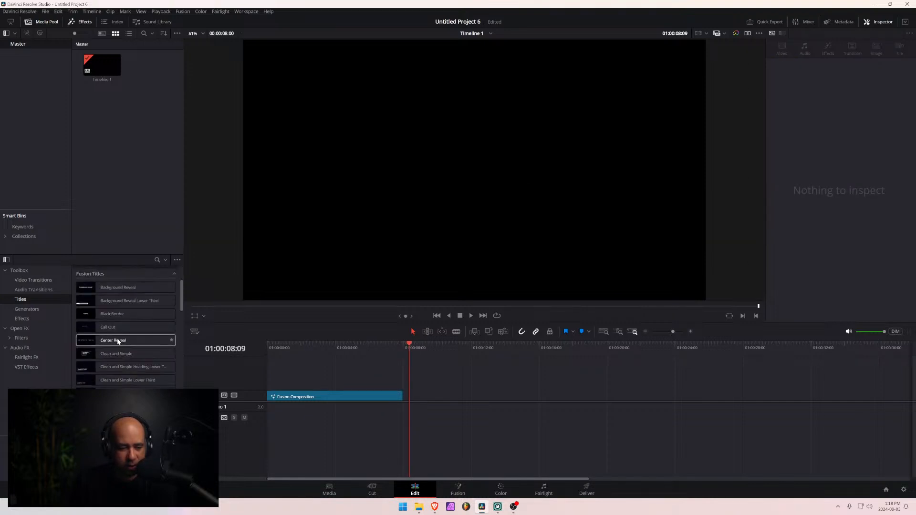
pyautogui.scroll(3, 117, 341)
pyautogui.scroll(-10, 118, 341)
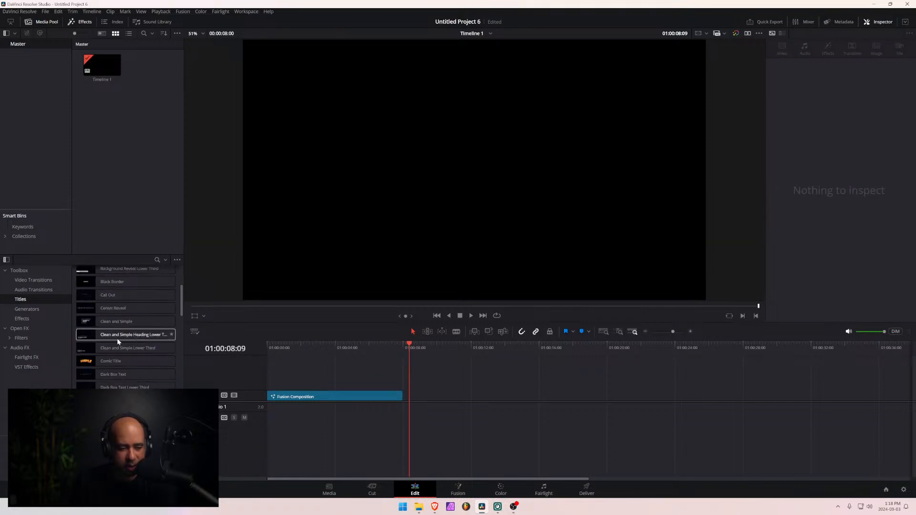
pyautogui.scroll(-10, 117, 340)
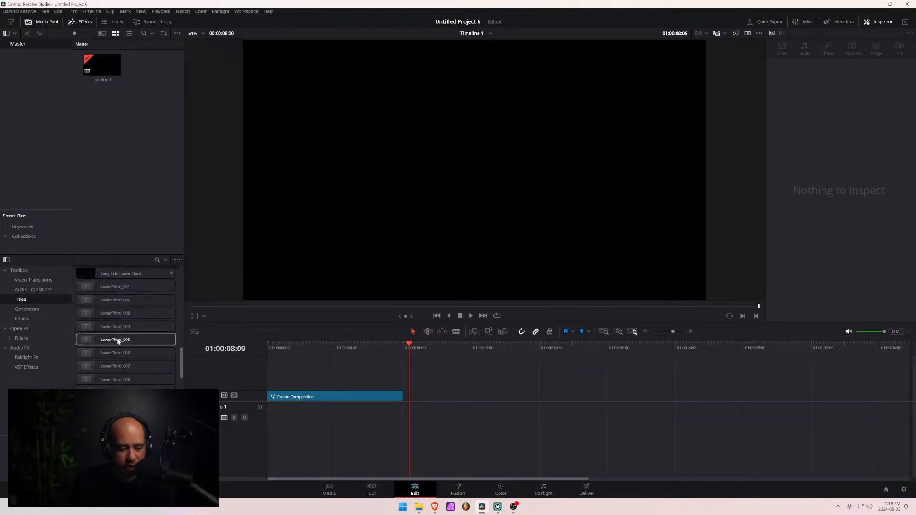
pyautogui.scroll(-2, 118, 342)
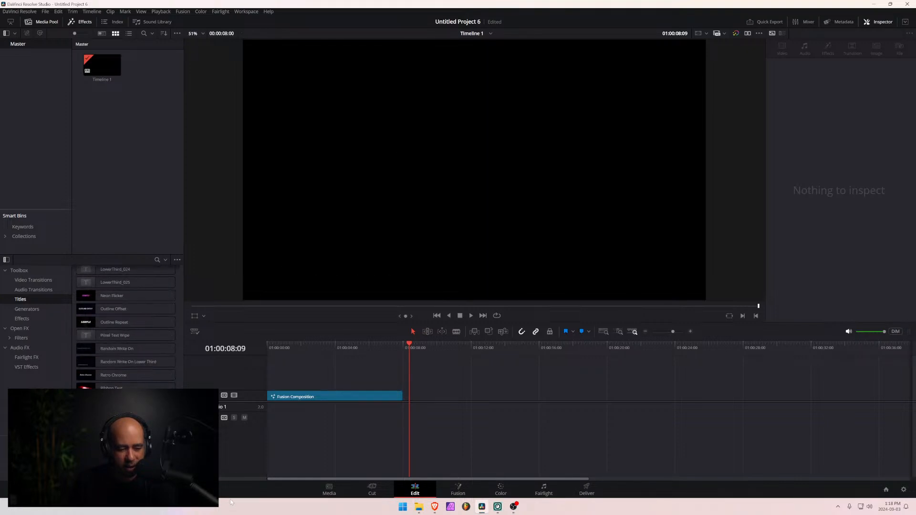
# - Open File Explorer and browse to AppData\Roaming\Blackmagic Design\DaVinci Resolve\Support\Fusion
pyautogui.click(419, 507)
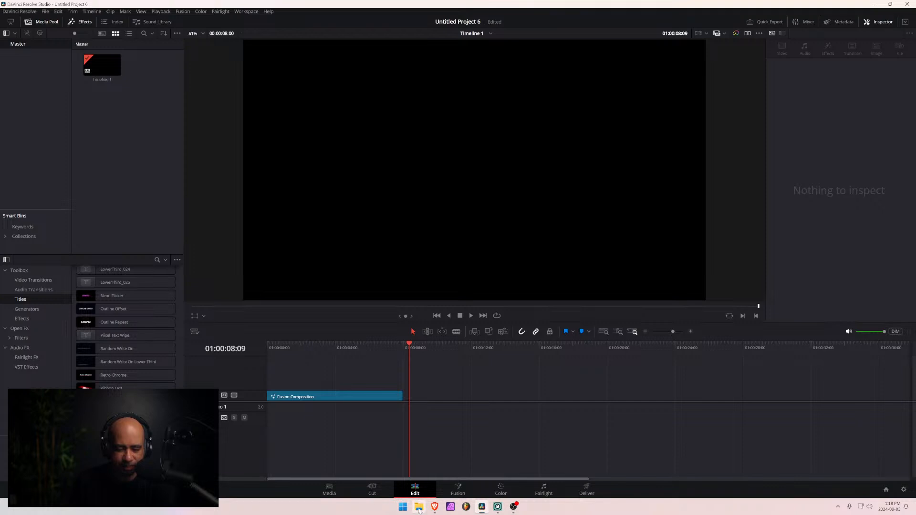
pyautogui.click(454, 173)
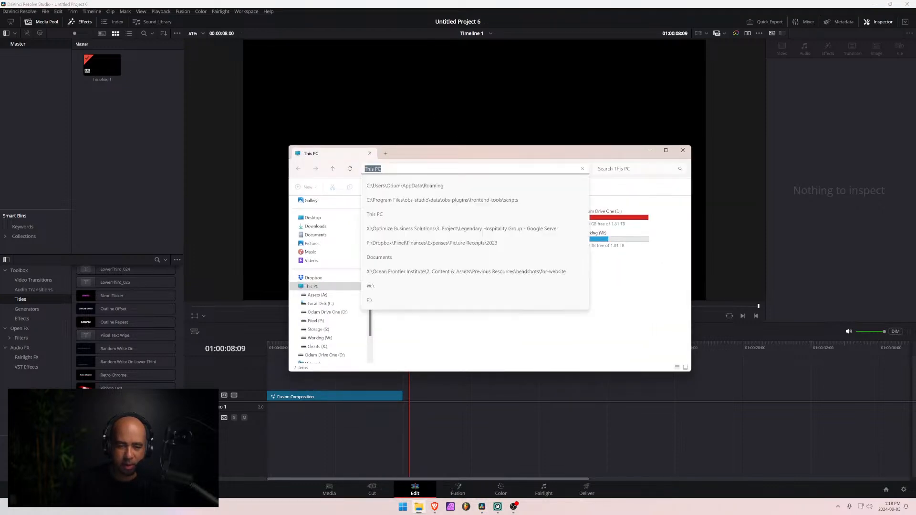
pyautogui.click(450, 184)
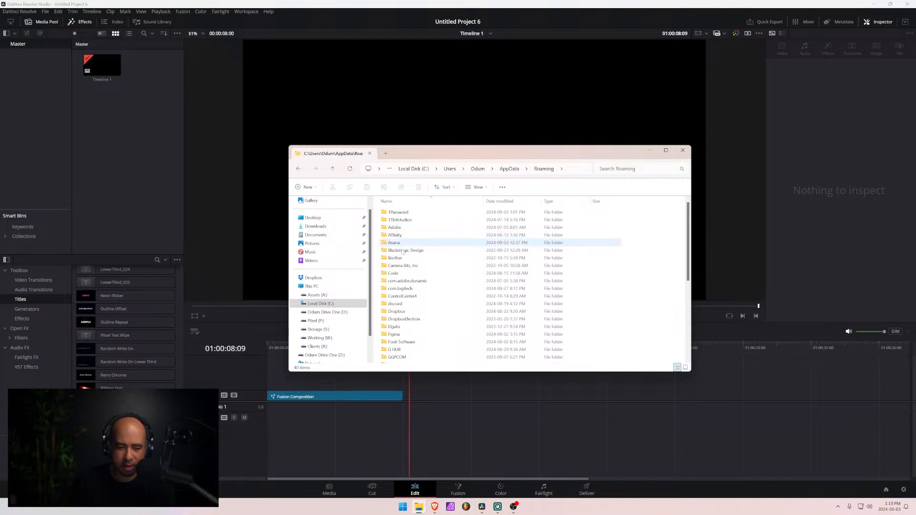
pyautogui.doubleClick(403, 251)
pyautogui.doubleClick(403, 212)
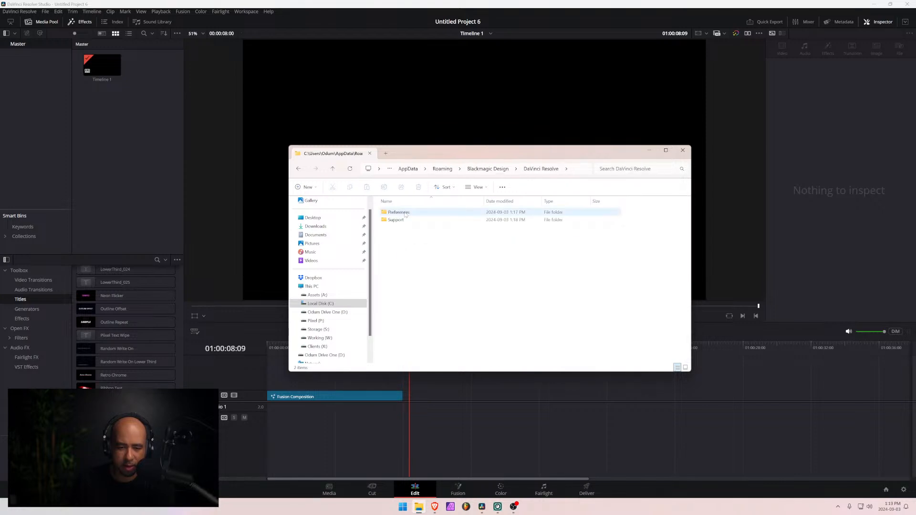
pyautogui.click(396, 213)
pyautogui.doubleClick(395, 213)
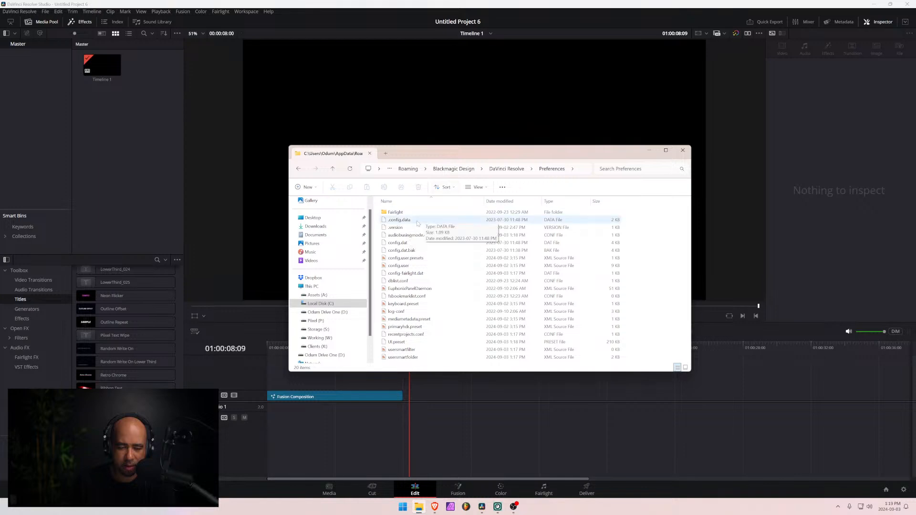
pyautogui.hotkey('alt', 'Left')
pyautogui.doubleClick(395, 220)
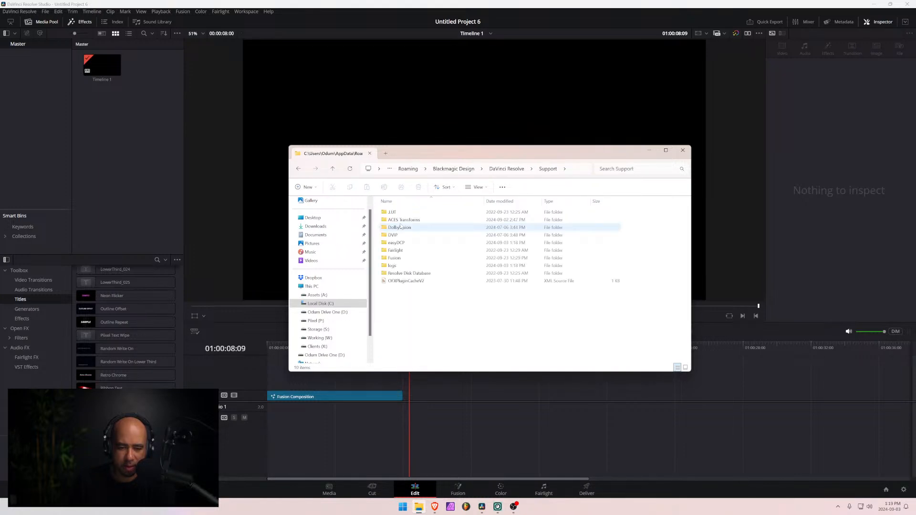
pyautogui.doubleClick(403, 258)
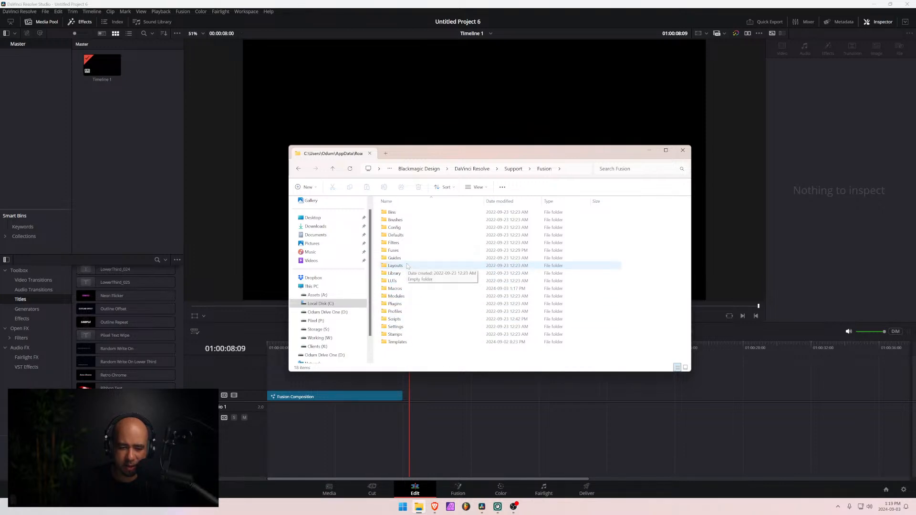
# - Open the Templates\Edit\Titles folder inside the Fusion support folder
pyautogui.doubleClick(400, 327)
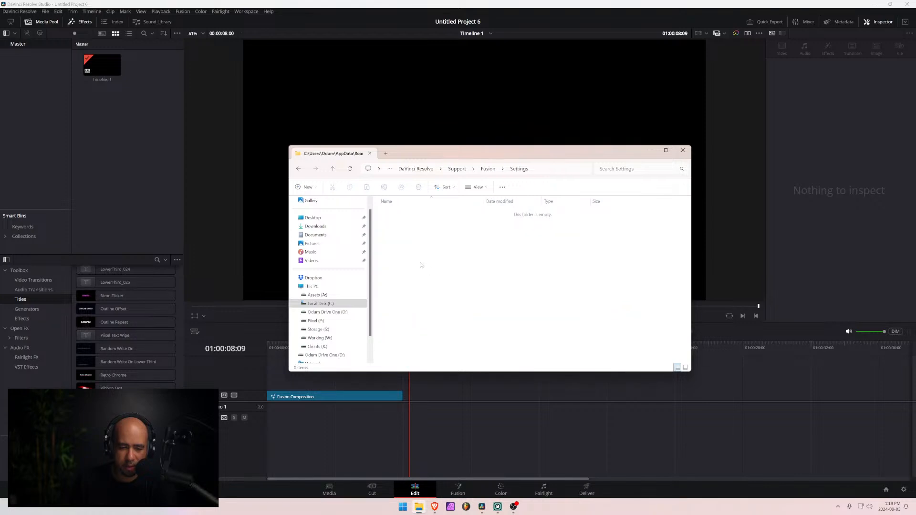
pyautogui.hotkey('alt', 'Left')
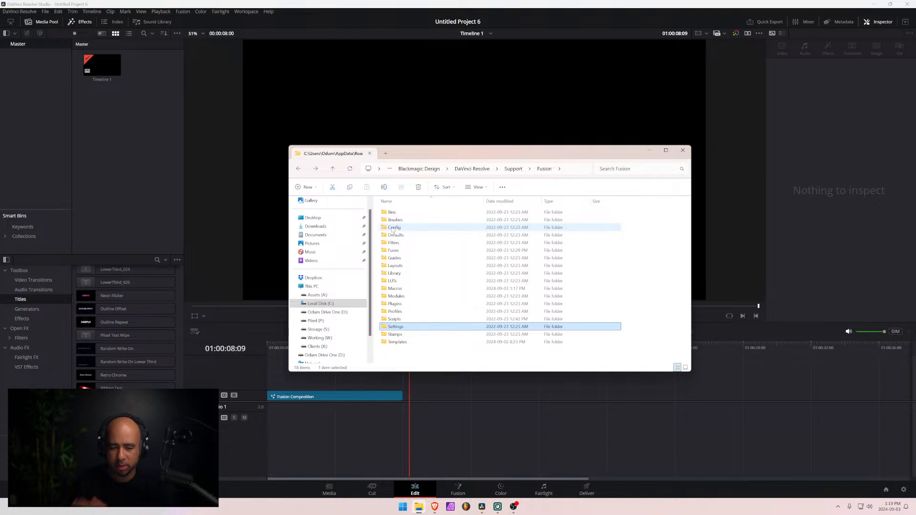
pyautogui.doubleClick(410, 343)
pyautogui.doubleClick(392, 213)
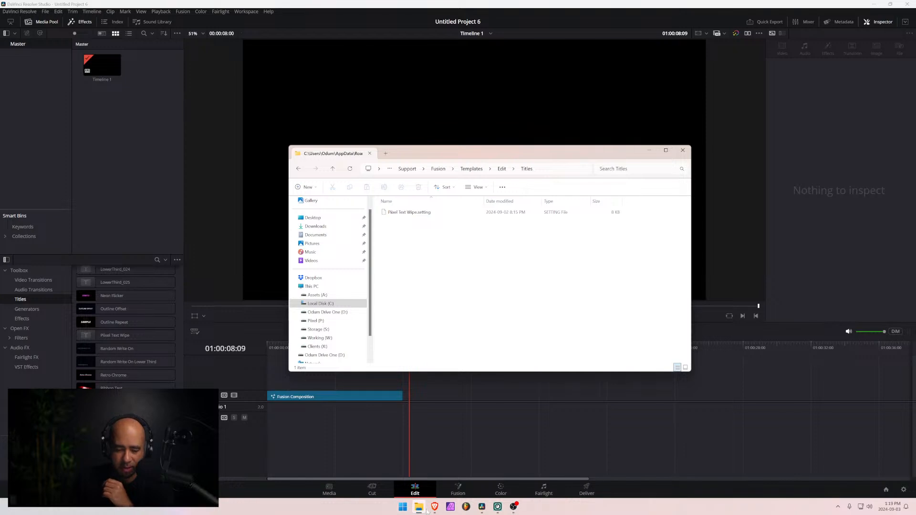
# - Copy the Pixel Lower Third 1 setting file from the desktop into the Titles template folder
pyautogui.click(875, 4)
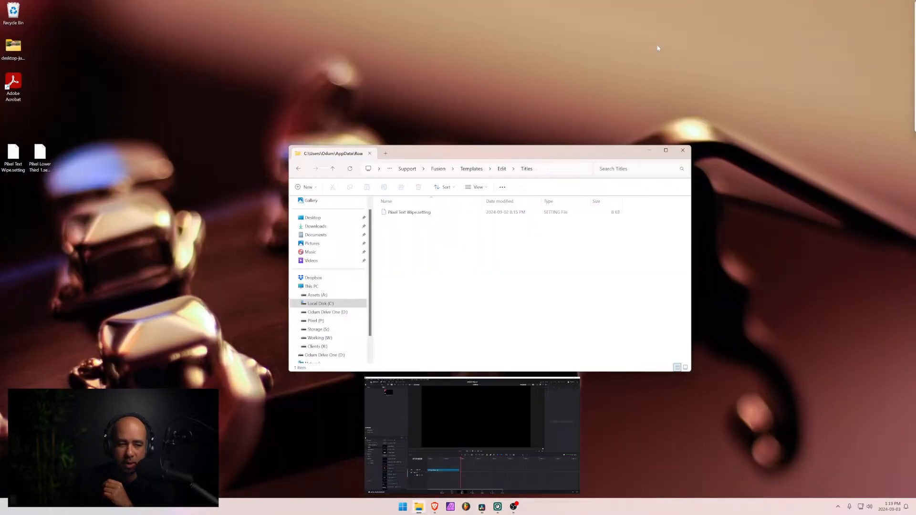
pyautogui.click(41, 154)
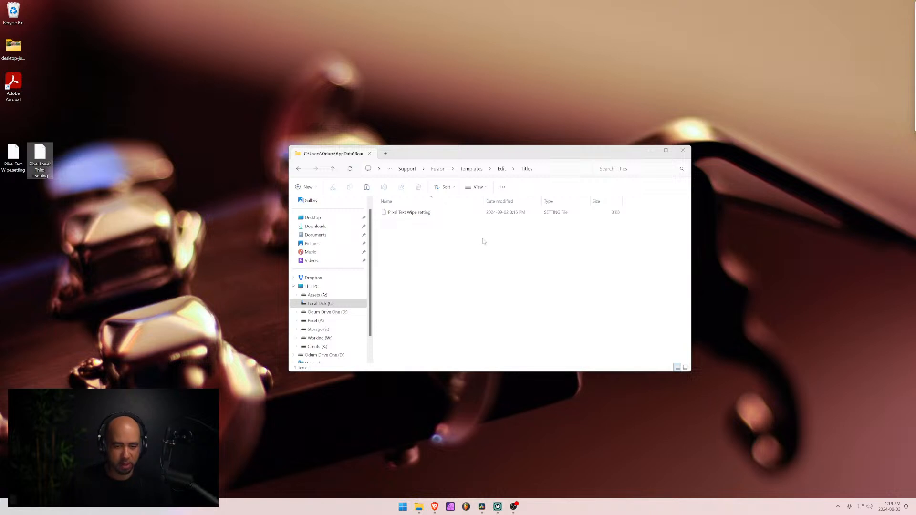
pyautogui.click(435, 237)
pyautogui.hotkey('ctrl', 'v')
pyautogui.click(434, 243)
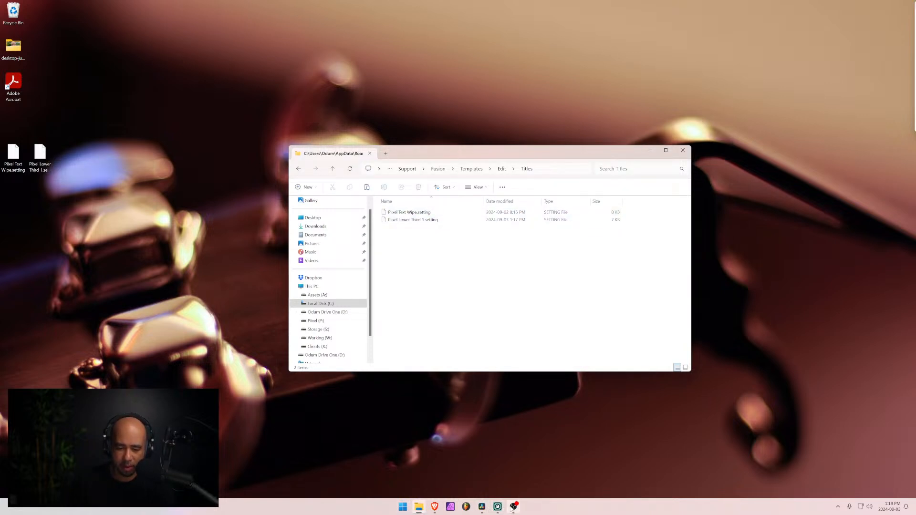
# - Switch back to DaVinci Resolve, place the Pixel Lower Third 1 title after the Fusion Composition clip and preview its animation
pyautogui.click(482, 507)
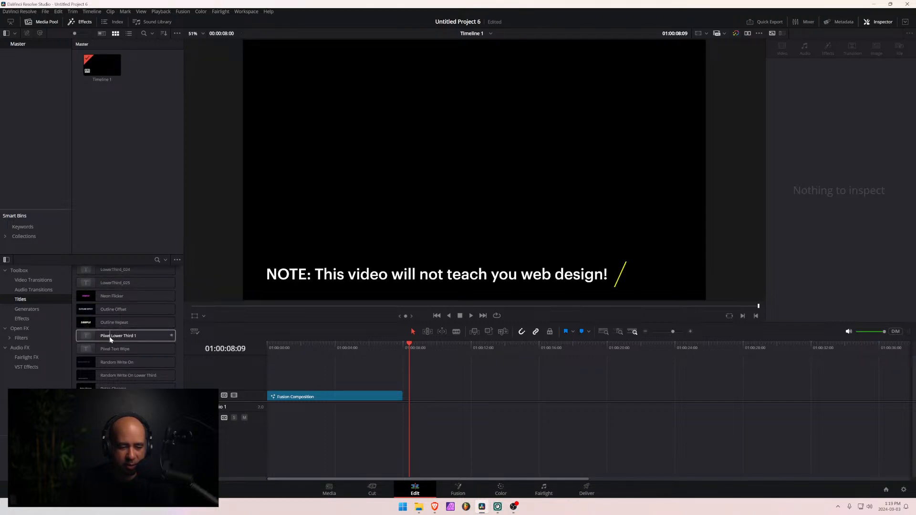
pyautogui.moveTo(109, 337); pyautogui.dragTo(446, 401)
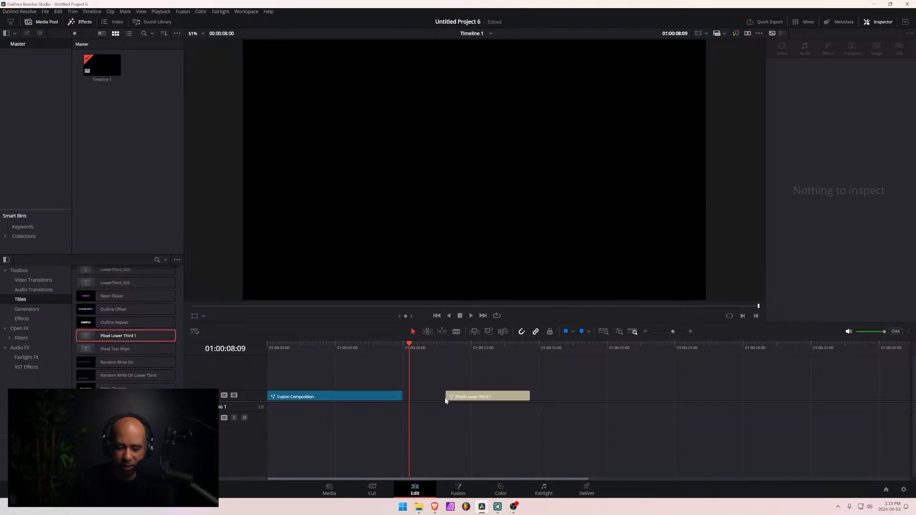
pyautogui.moveTo(424, 345); pyautogui.dragTo(447, 345)
pyautogui.press('space')
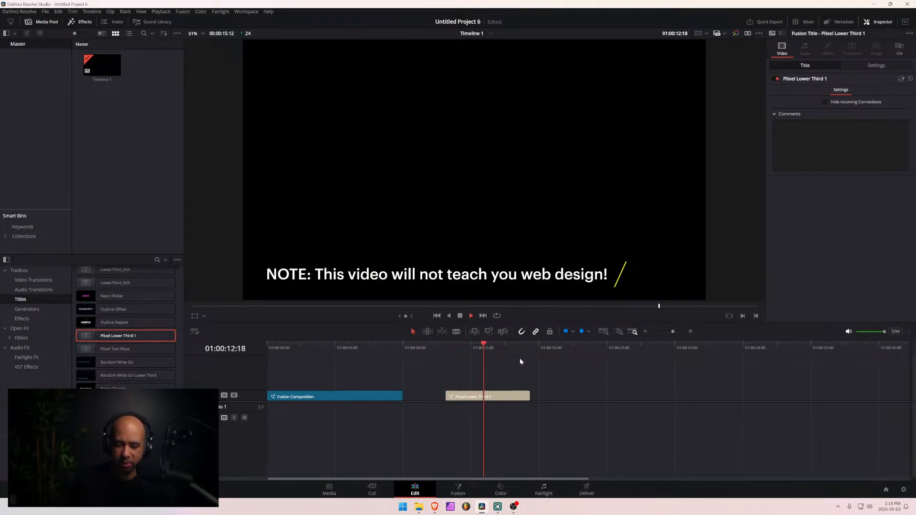
pyautogui.moveTo(492, 351); pyautogui.dragTo(465, 352)
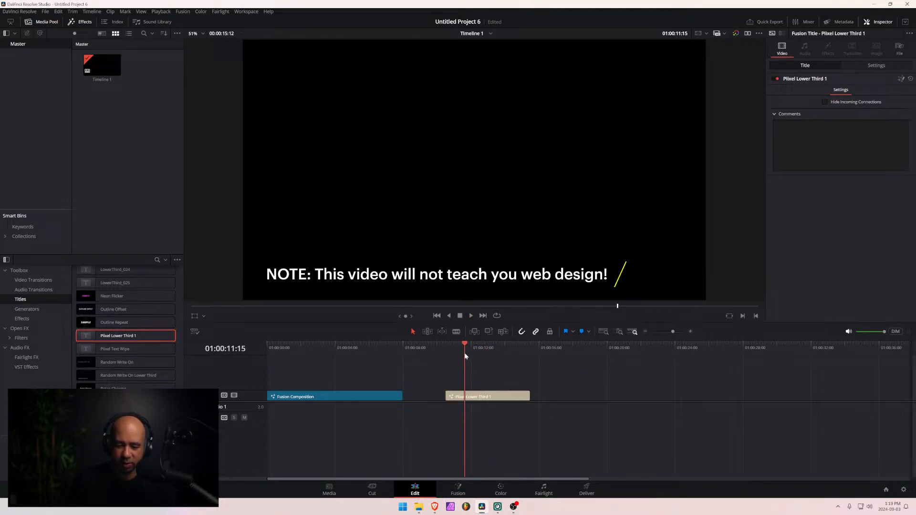
# - Examine the Pixel Lower Third 1 clip's title and settings parameters in the Inspector for editable text controls
pyautogui.click(482, 396)
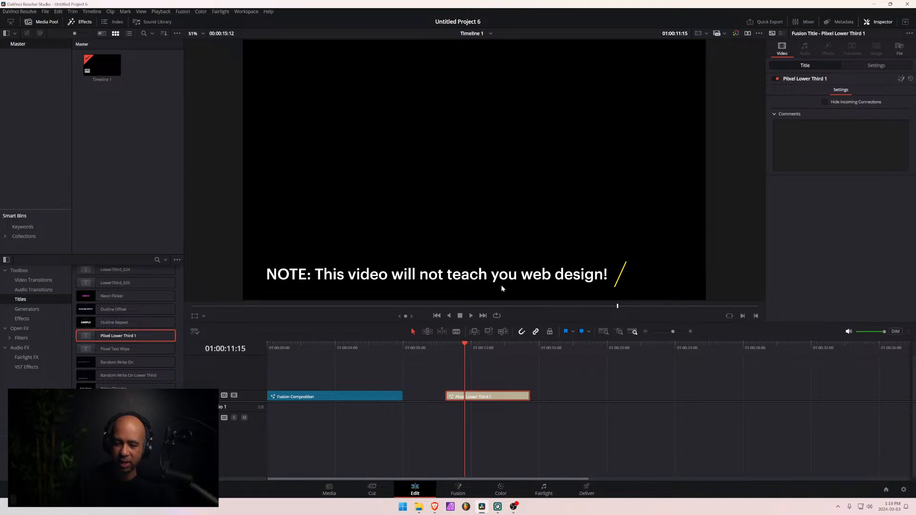
pyautogui.click(840, 143)
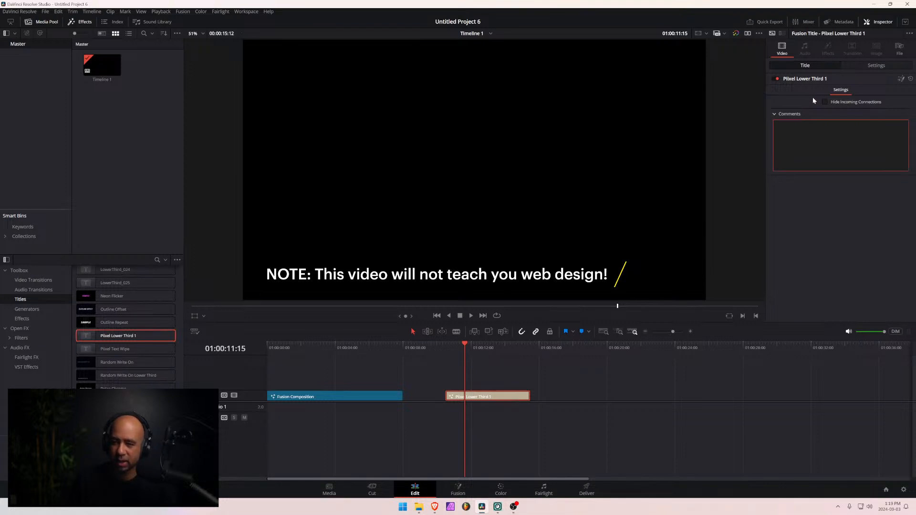
pyautogui.click(115, 348)
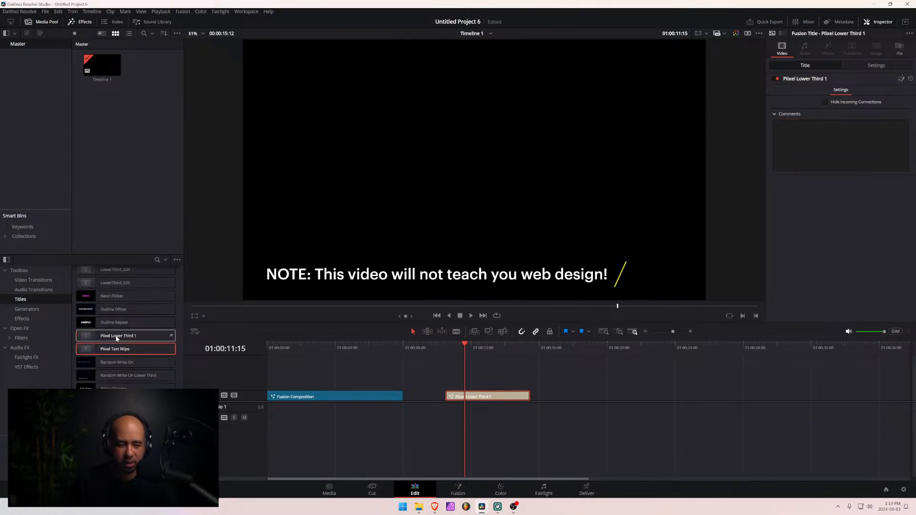
pyautogui.click(116, 337)
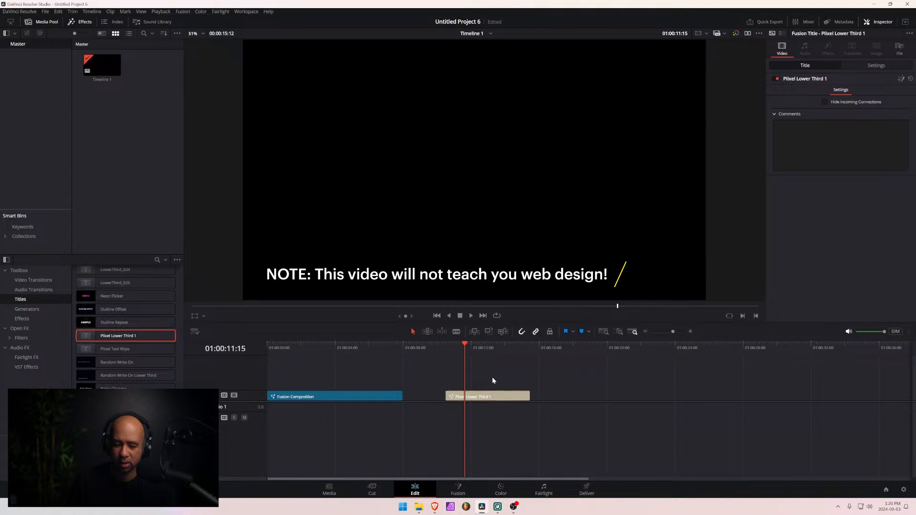
pyautogui.click(876, 67)
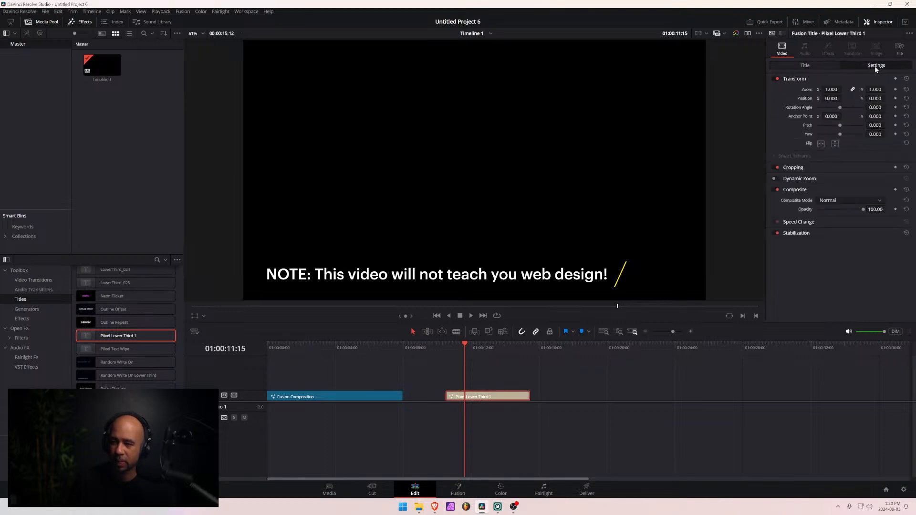
pyautogui.click(816, 65)
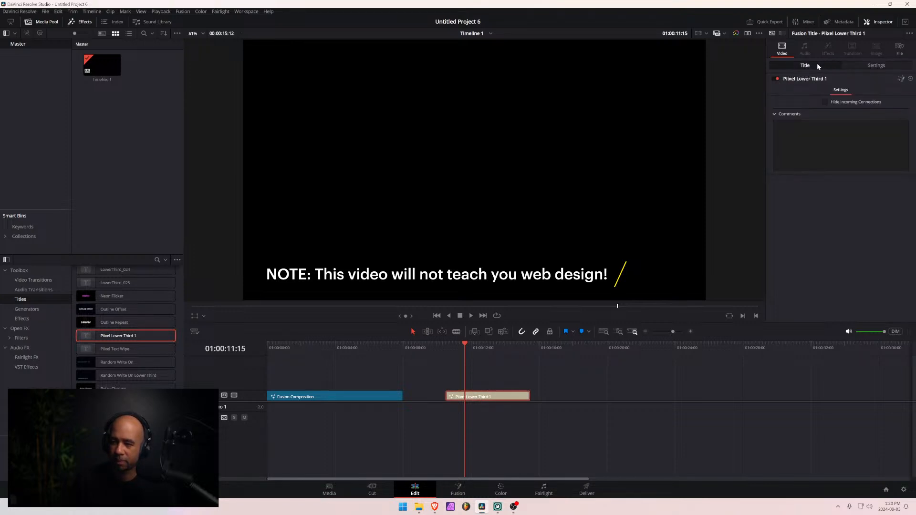
pyautogui.click(866, 67)
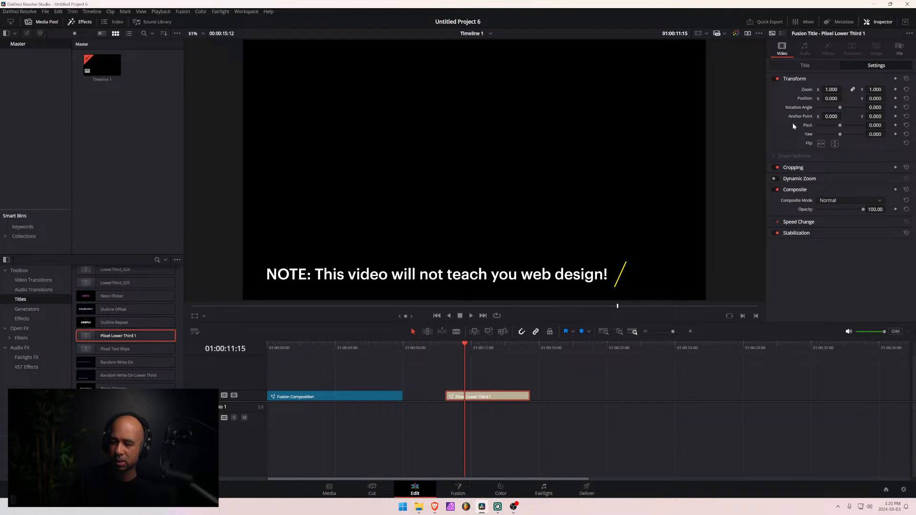
pyautogui.click(804, 66)
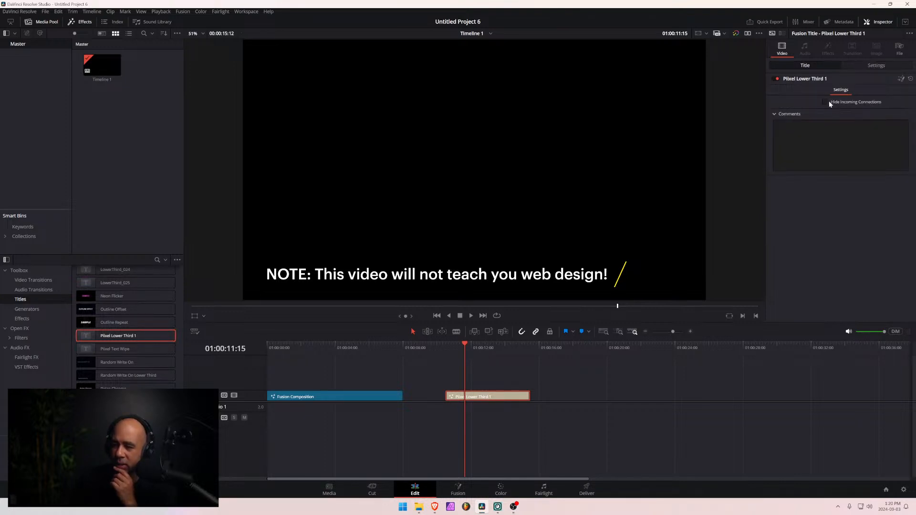
pyautogui.click(774, 79)
pyautogui.click(774, 79)
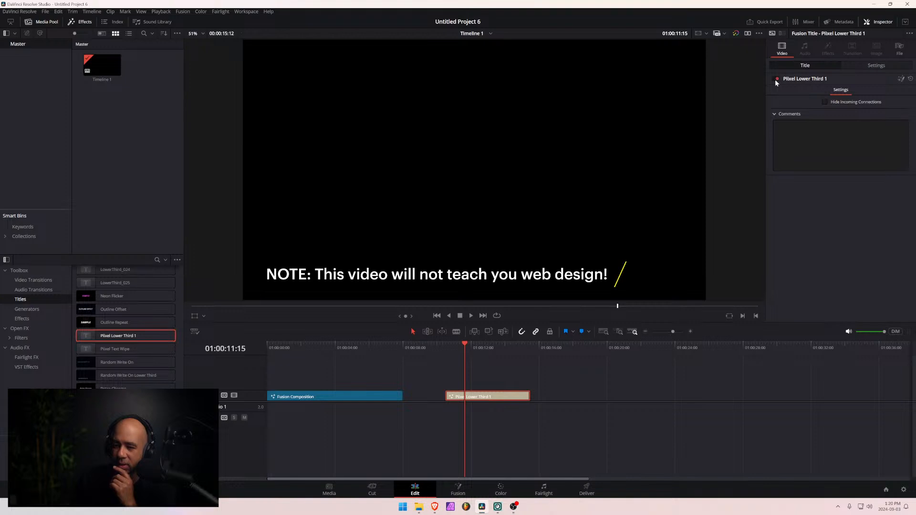
pyautogui.click(774, 114)
pyautogui.click(775, 114)
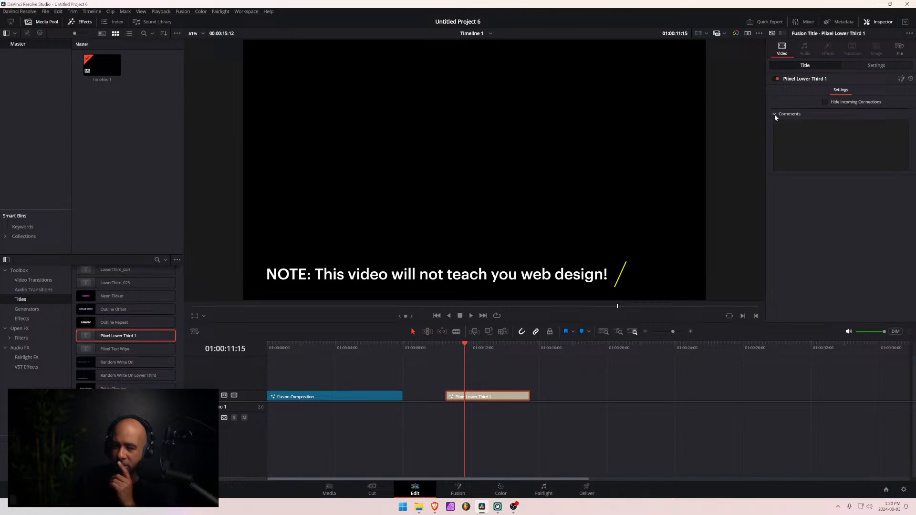
pyautogui.click(872, 66)
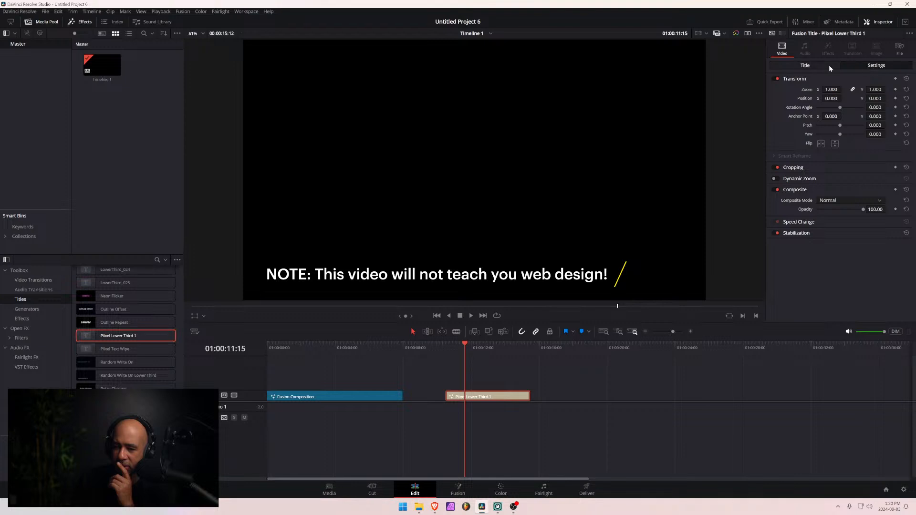
pyautogui.click(811, 65)
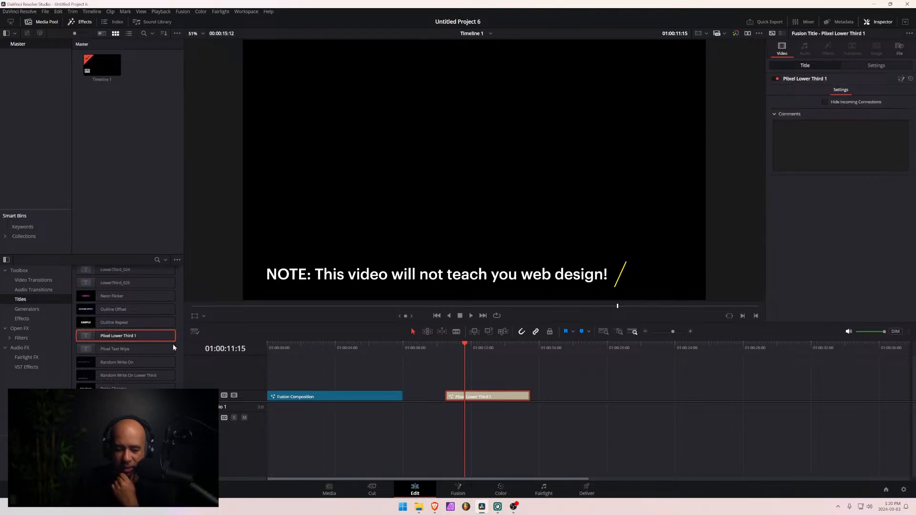
# - Add the Pixel Text Wipe title after Pixel Lower Third 1 and compare both clips' Inspector controls
pyautogui.moveTo(172, 348); pyautogui.dragTo(573, 400)
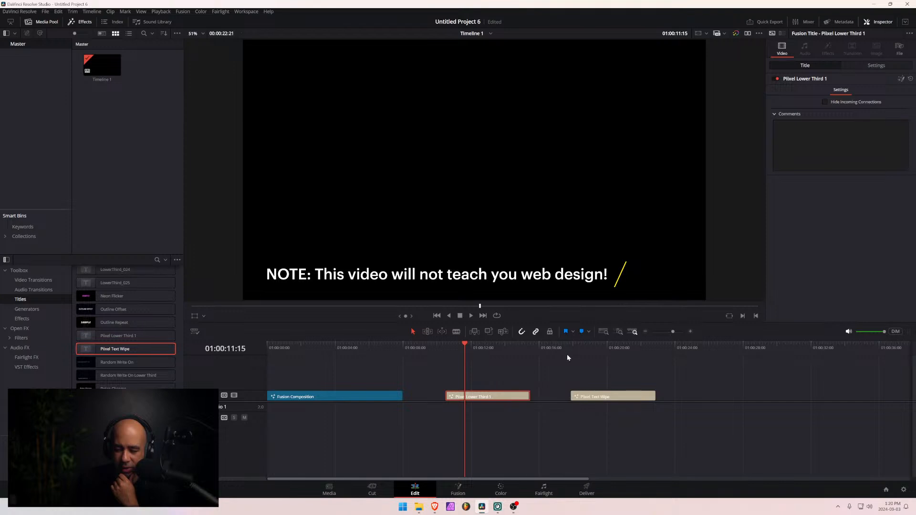
pyautogui.click(598, 353)
pyautogui.click(604, 398)
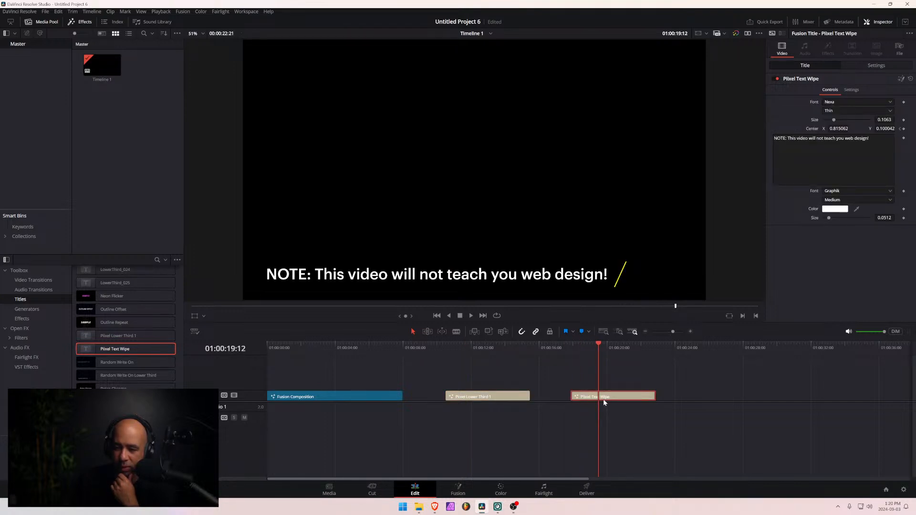
pyautogui.click(498, 398)
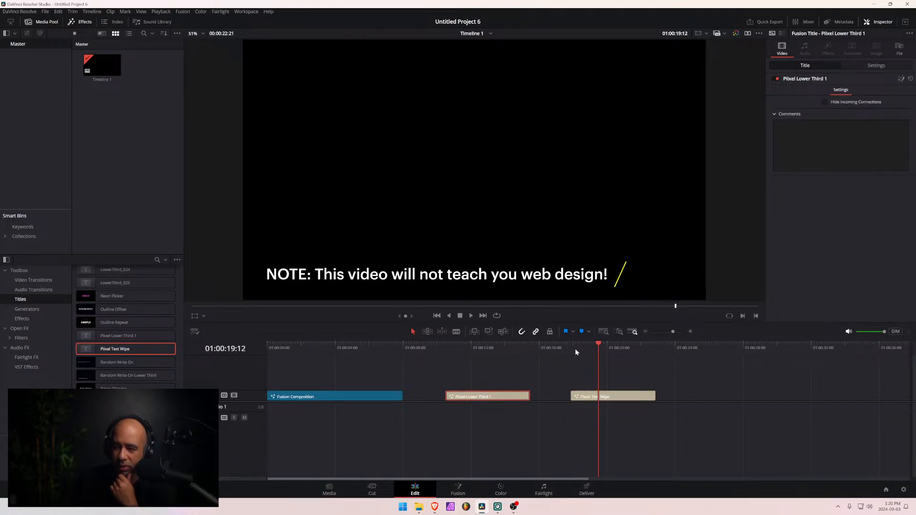
pyautogui.moveTo(495, 360); pyautogui.dragTo(486, 363)
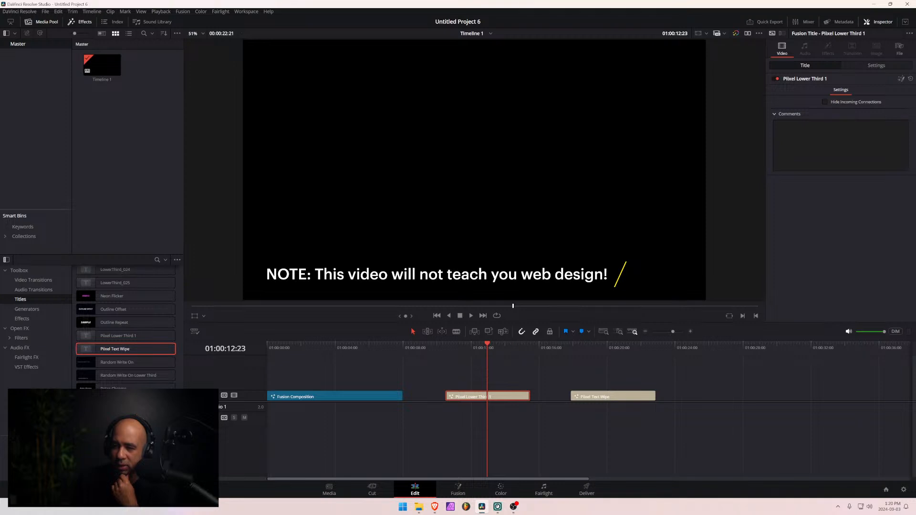
# - Check the Pixel Lower Third 1 clip's nodes in Fusion, then return to the Edit page and select the Fusion Composition clip
pyautogui.click(899, 80)
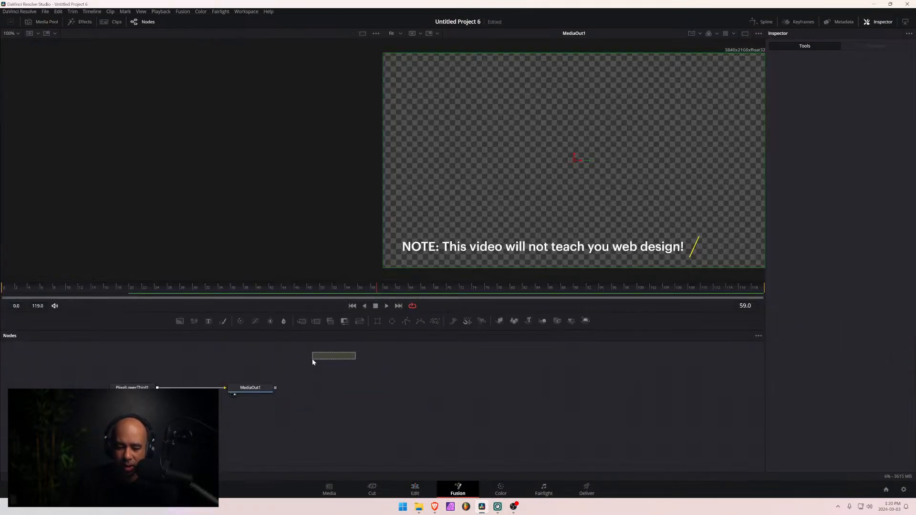
pyautogui.click(415, 489)
pyautogui.click(295, 396)
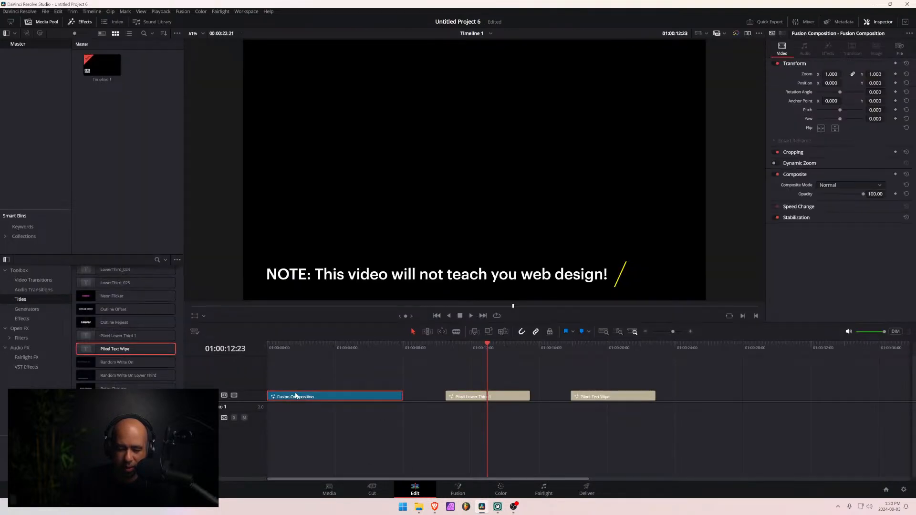
# - Return to the Edit page and delete the Pixel Text Wipe and Pixel Lower Third 1 clips from the timeline
pyautogui.click(457, 488)
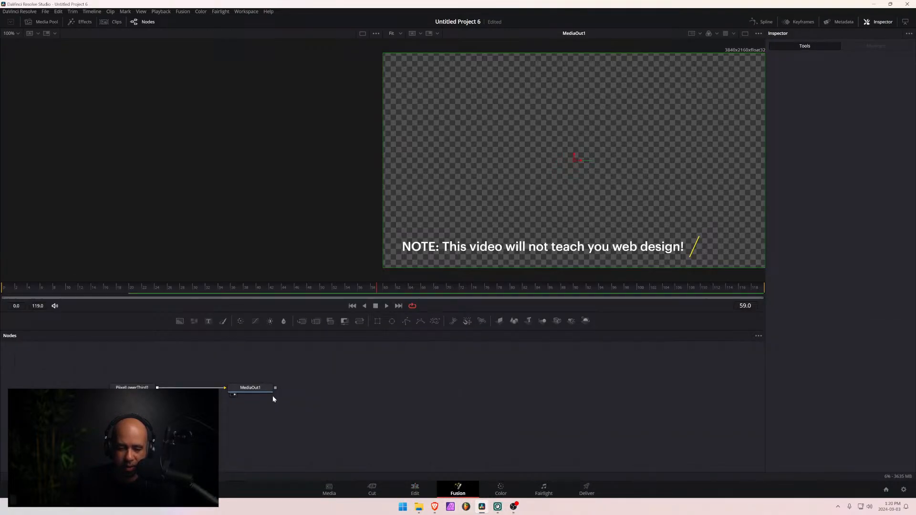
pyautogui.click(422, 487)
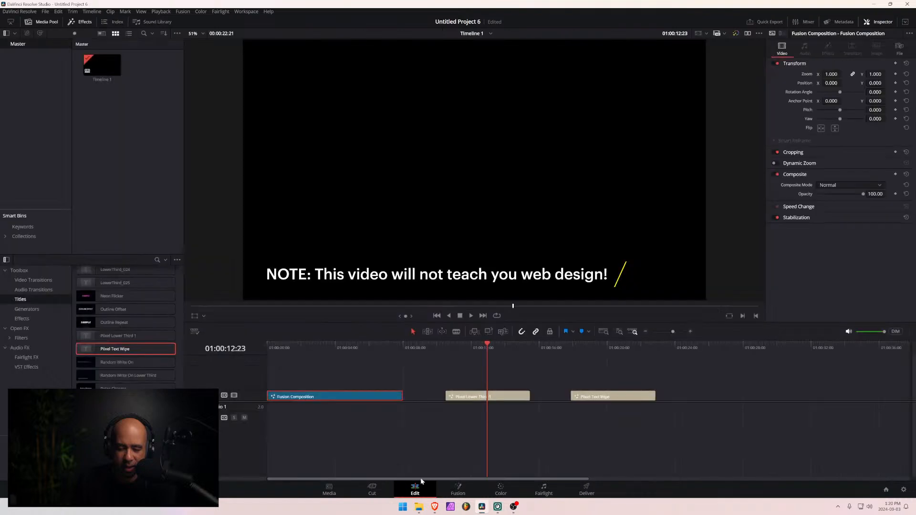
pyautogui.click(605, 398)
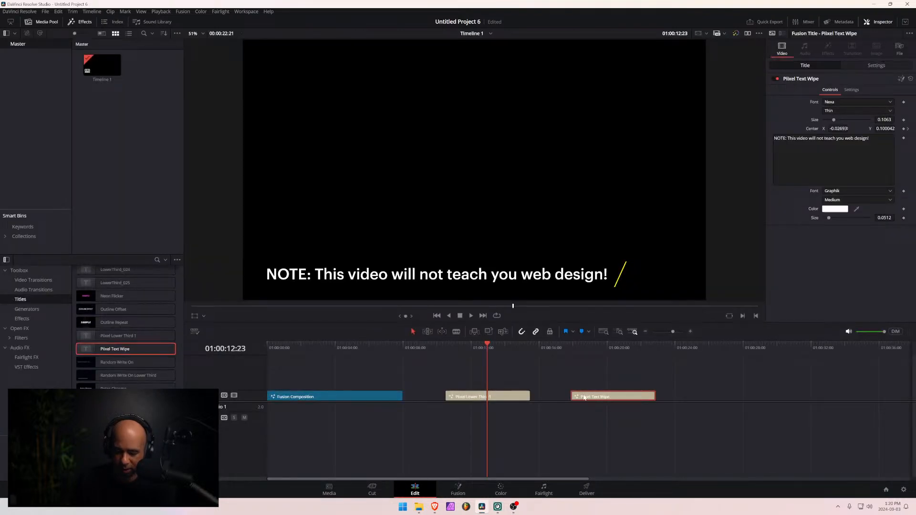
pyautogui.press('Delete')
pyautogui.click(501, 397)
pyautogui.press('Delete')
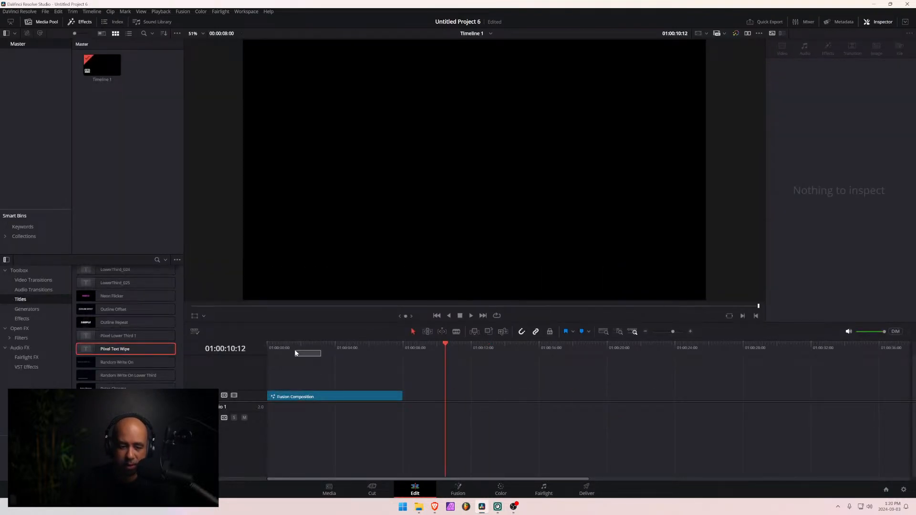
# - Move the playhead to 01:00:01:16 over the Fusion Composition clip and open that clip's node graph in Fusion
pyautogui.click(294, 349)
pyautogui.click(321, 397)
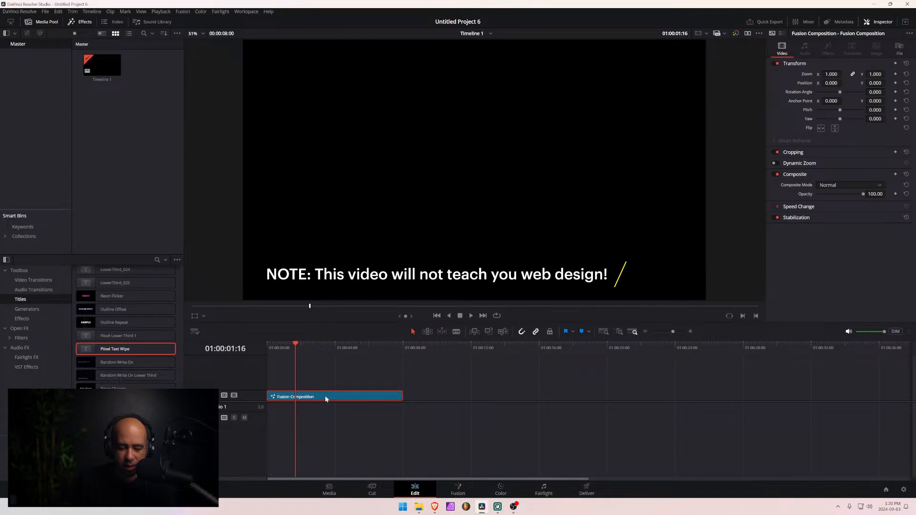
pyautogui.click(459, 488)
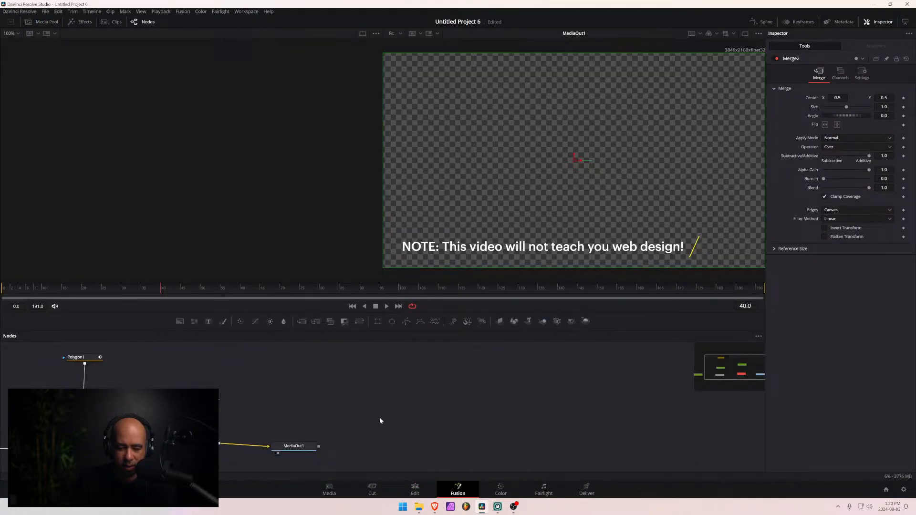
pyautogui.moveTo(158, 382); pyautogui.dragTo(399, 380)
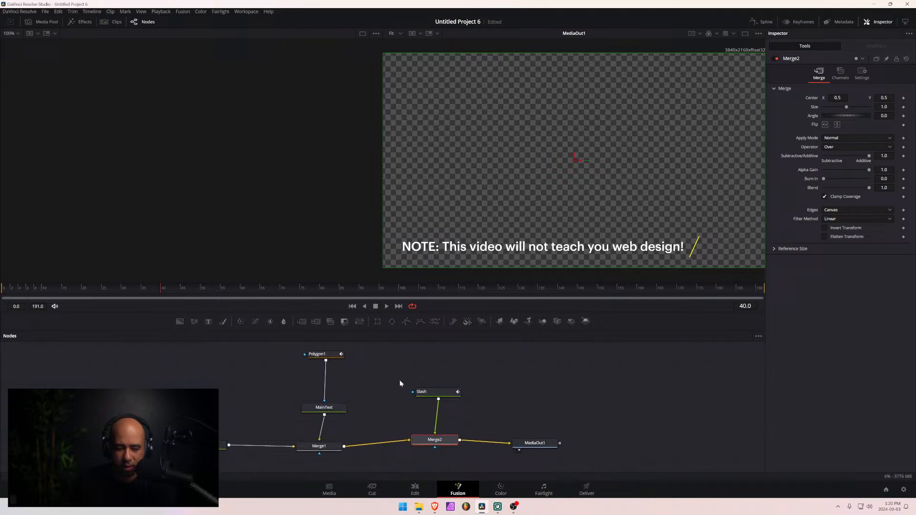
# - Select the MainText, Slash, Polygon1, Background1, Merge1 and Merge2 nodes together and create a macro from them
pyautogui.click(324, 410)
pyautogui.keyDown('ctrl'); pyautogui.click(425, 394); pyautogui.keyUp('ctrl')
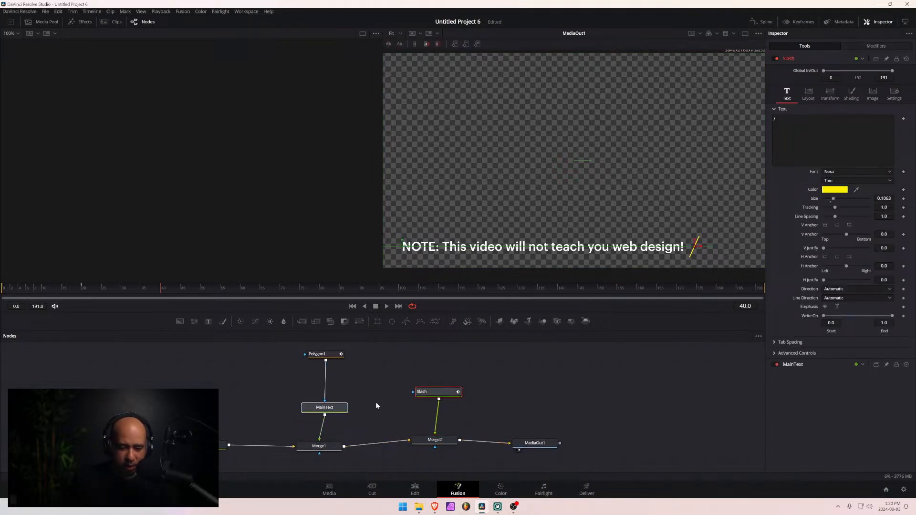
pyautogui.keyDown('ctrl'); pyautogui.click(316, 354); pyautogui.keyUp('ctrl')
pyautogui.keyDown('ctrl'); pyautogui.click(223, 445); pyautogui.keyUp('ctrl')
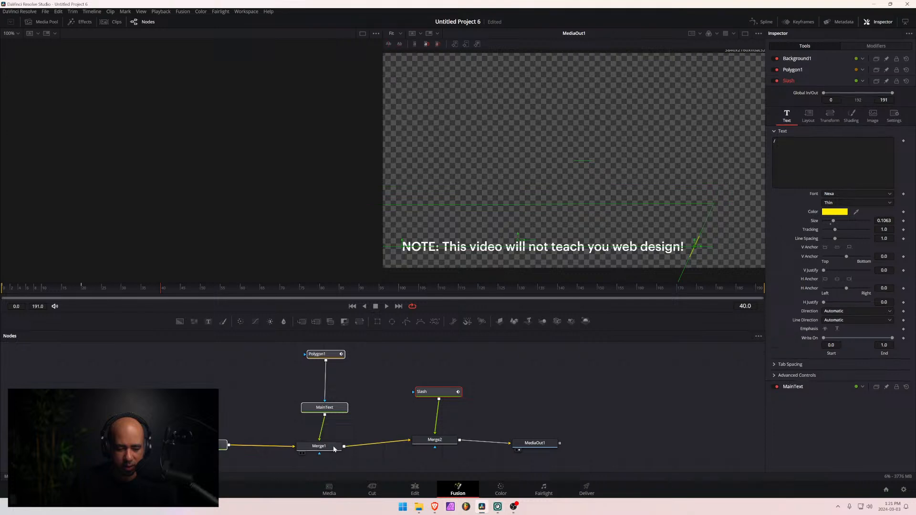
pyautogui.keyDown('ctrl'); pyautogui.click(334, 448); pyautogui.keyUp('ctrl')
pyautogui.keyDown('ctrl'); pyautogui.click(430, 440); pyautogui.keyUp('ctrl')
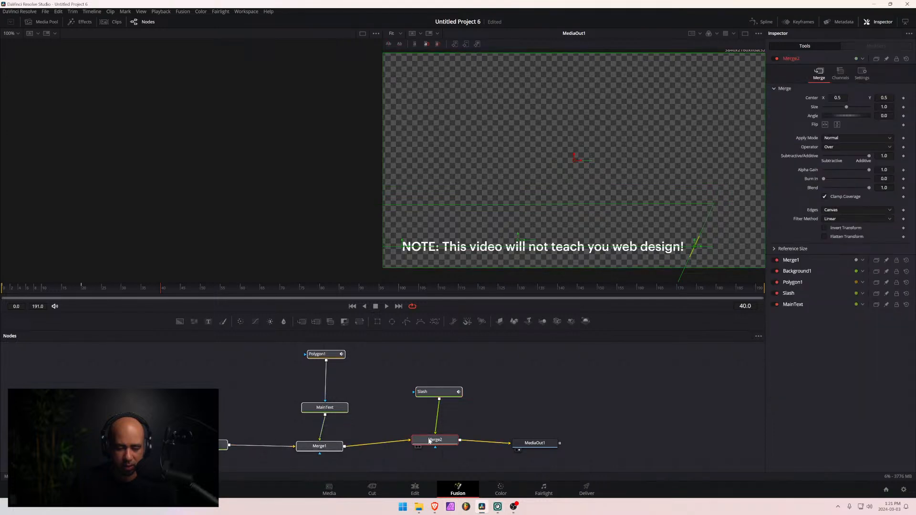
pyautogui.rightClick(428, 393)
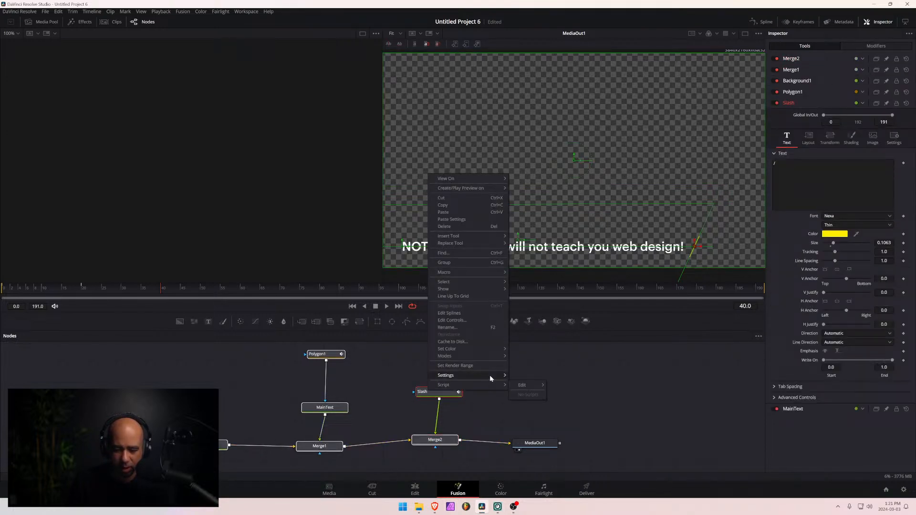
pyautogui.moveTo(489, 375)
pyautogui.moveTo(495, 274)
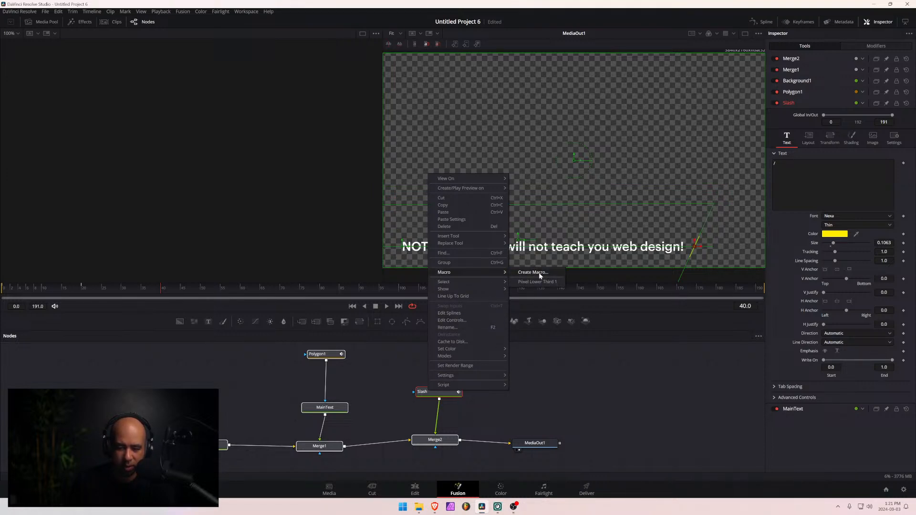
pyautogui.click(539, 273)
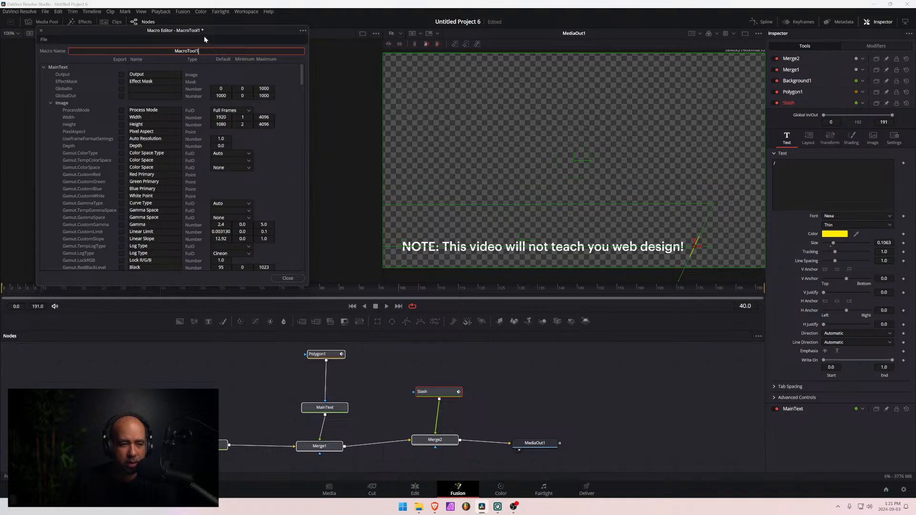
# - Move the macro editor toward the centre and export MainText's text parameters, including Styled Text and Font, then collapse the MainText section
pyautogui.moveTo(204, 31); pyautogui.dragTo(420, 75)
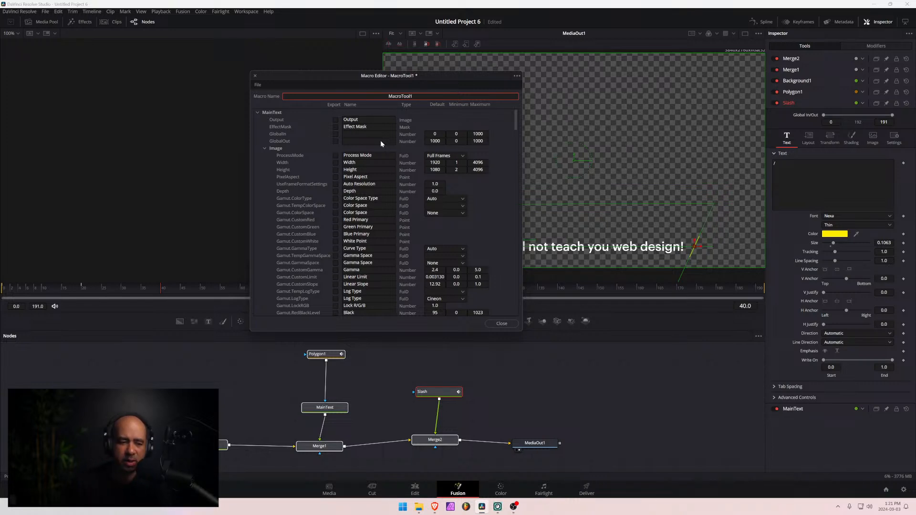
pyautogui.scroll(-5, 330, 167)
pyautogui.scroll(5, 331, 167)
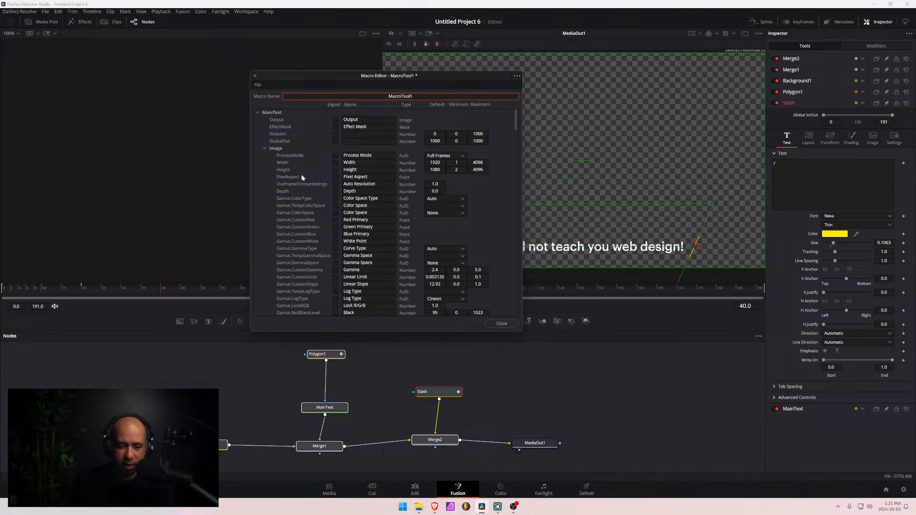
pyautogui.click(265, 148)
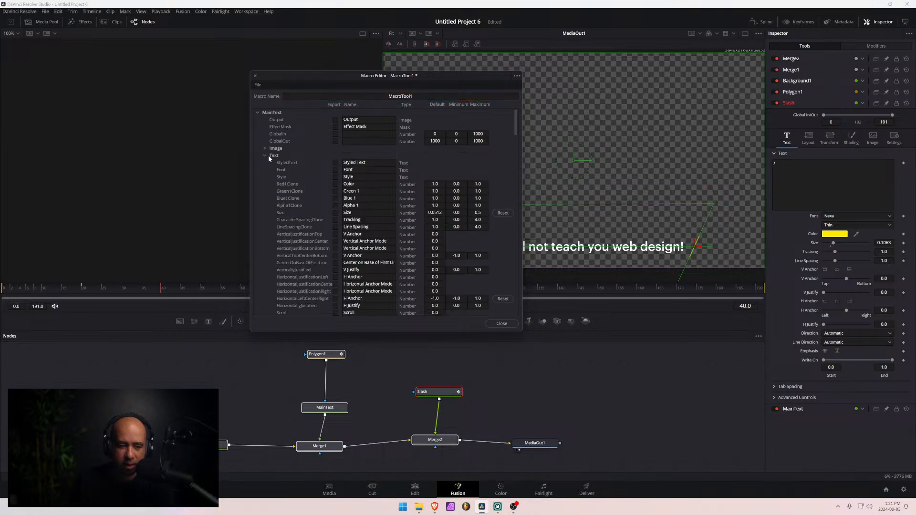
pyautogui.click(335, 163)
pyautogui.click(335, 170)
pyautogui.click(264, 155)
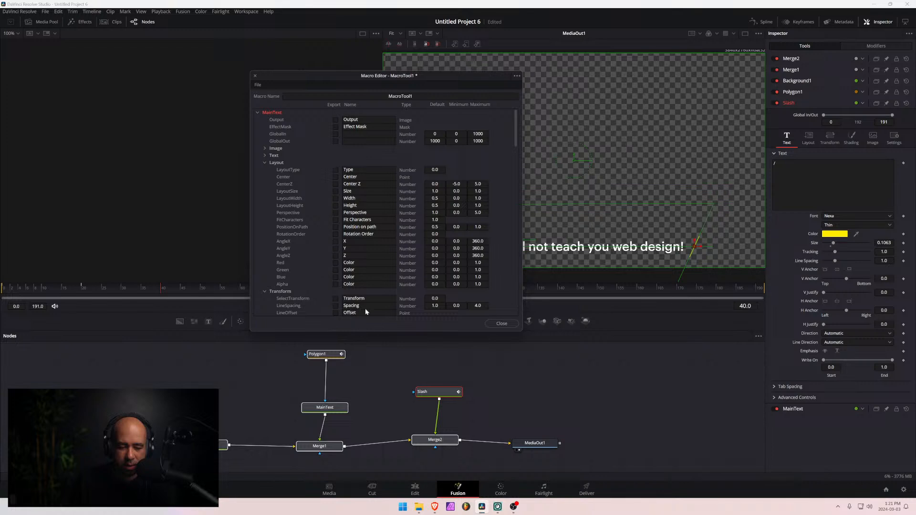
pyautogui.click(264, 162)
pyautogui.click(257, 112)
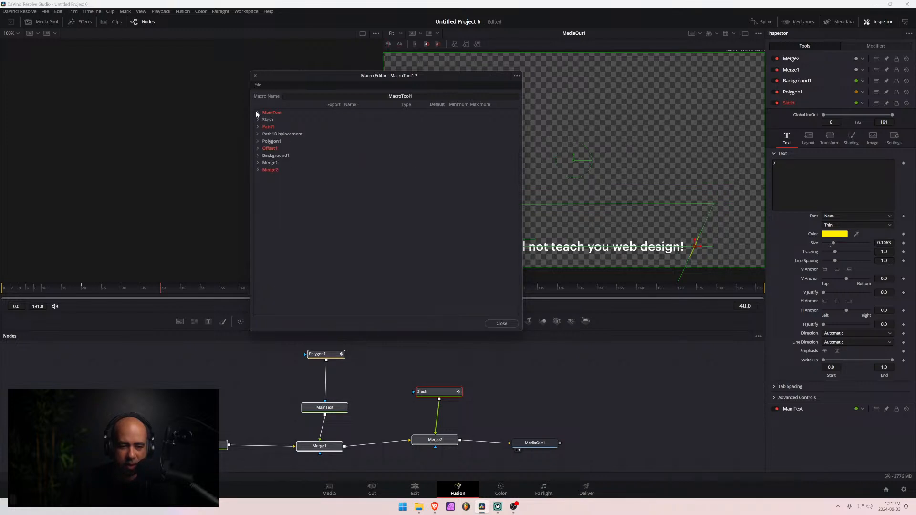
# - Export Slash's Styled Text, Font, Style, Color, Green 1, Blue 1, Alpha 1 and Size parameters plus its layout Center
pyautogui.click(257, 119)
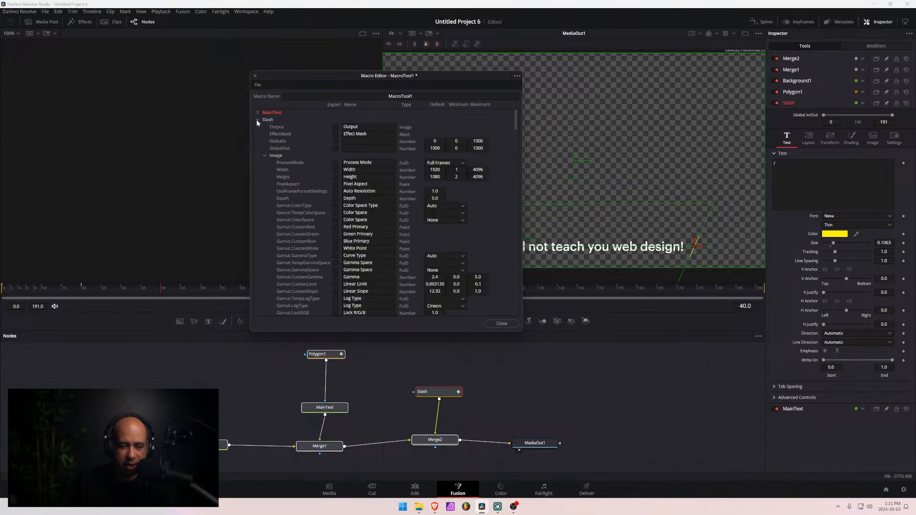
pyautogui.click(264, 156)
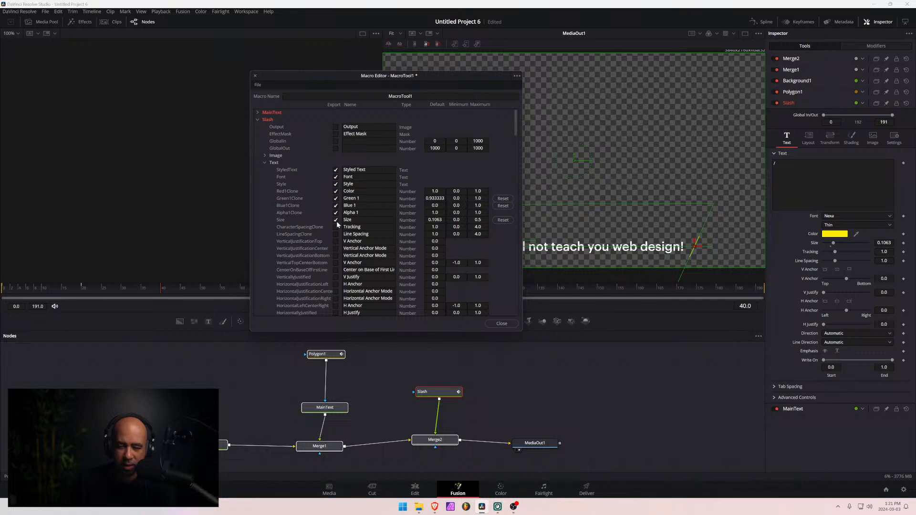
pyautogui.click(265, 163)
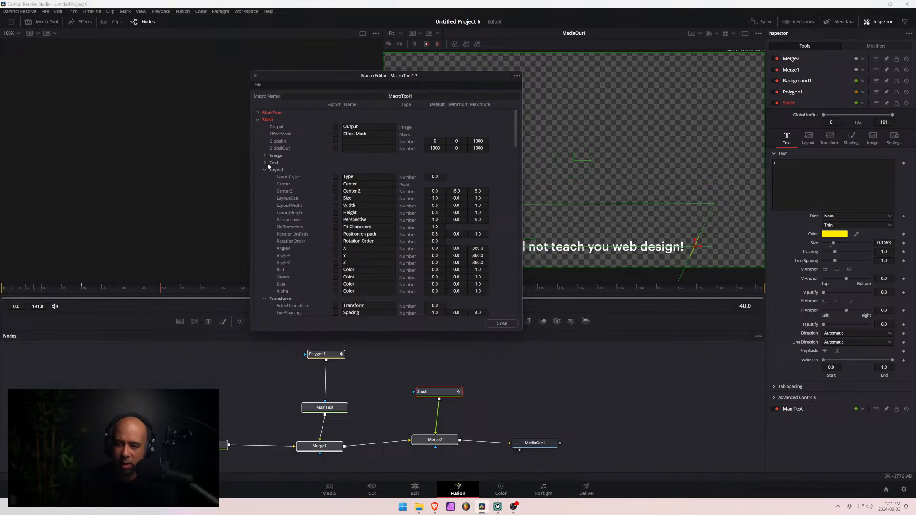
pyautogui.click(807, 141)
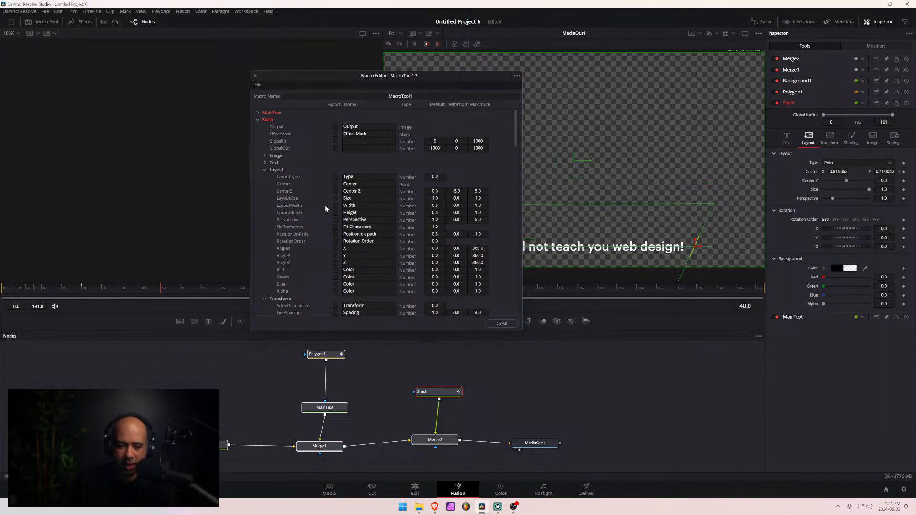
pyautogui.click(336, 184)
# - Name the macro Pixel Test and save it as a setting file on the Desktop
pyautogui.doubleClick(399, 96)
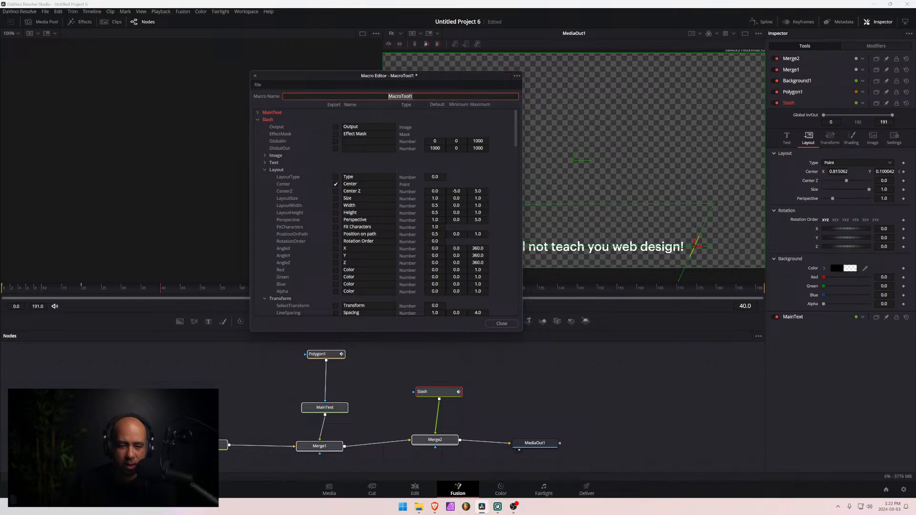
pyautogui.write('Piixel')
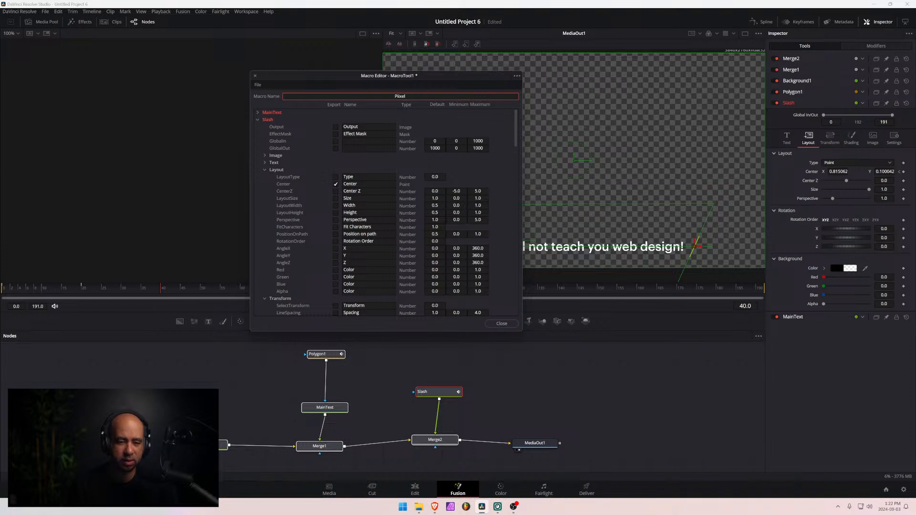
pyautogui.write(' Test')
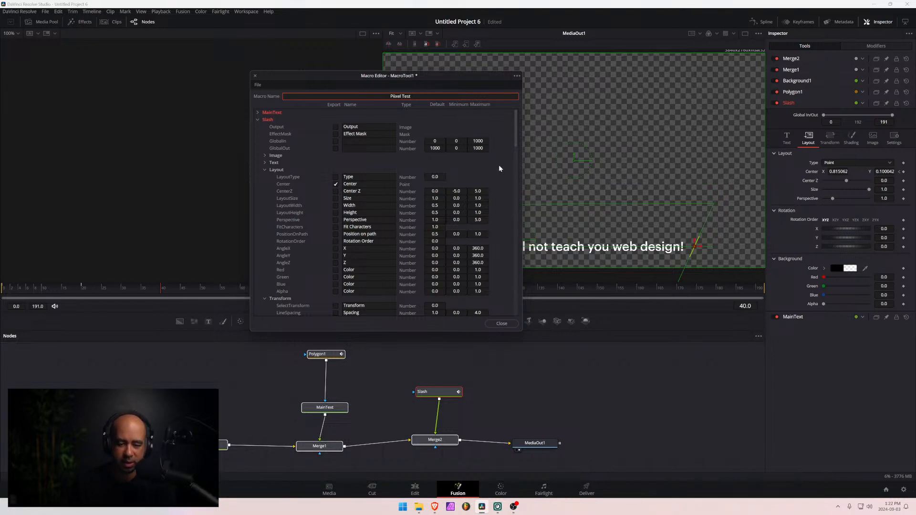
pyautogui.click(516, 76)
pyautogui.click(532, 102)
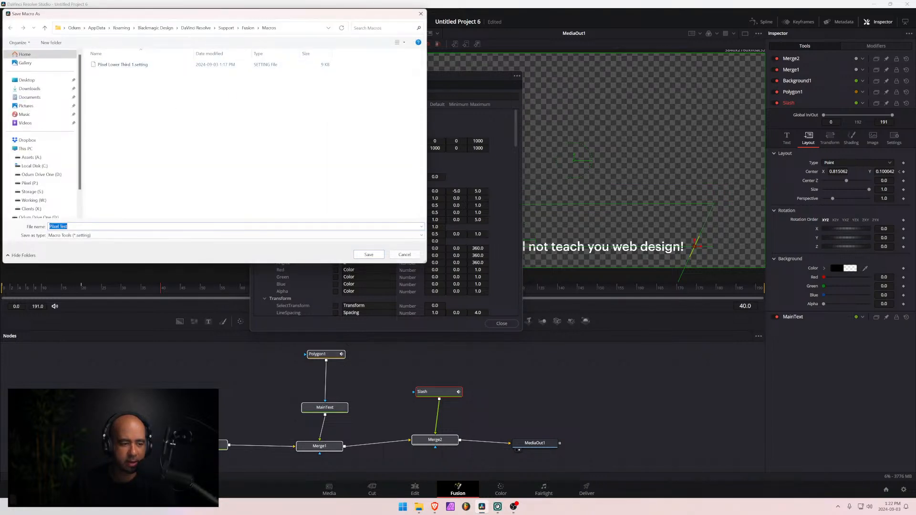
pyautogui.click(91, 227)
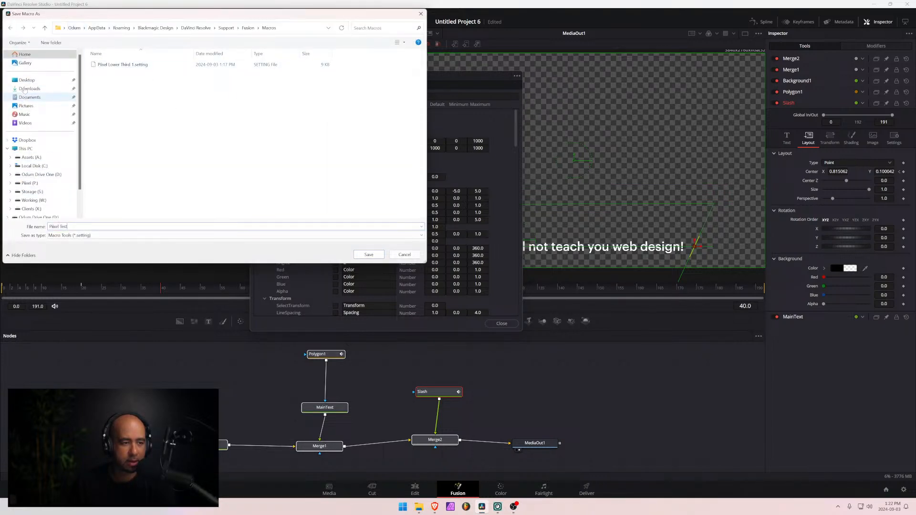
pyautogui.click(27, 80)
pyautogui.click(369, 254)
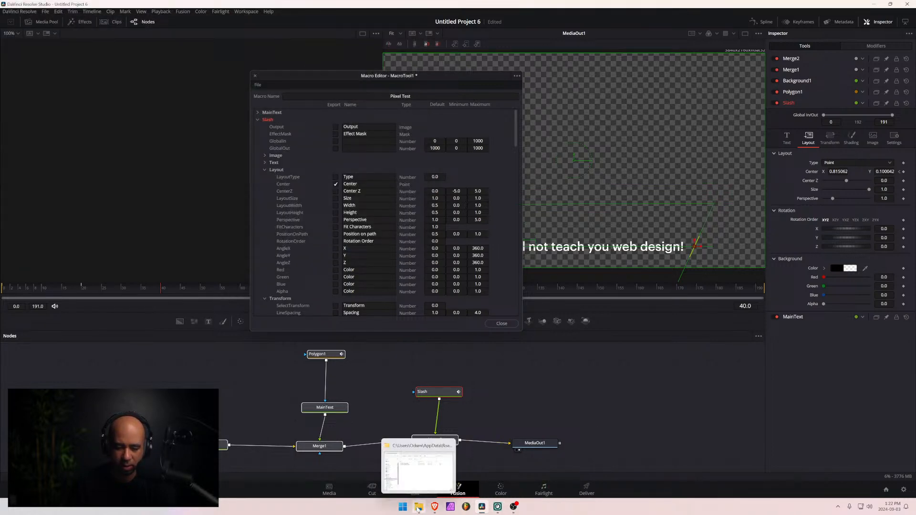
# - In File Explorer, move Pixel Test.setting from the Desktop into the Edit Titles templates folder and minimize the Desktop window
pyautogui.moveTo(443, 511)
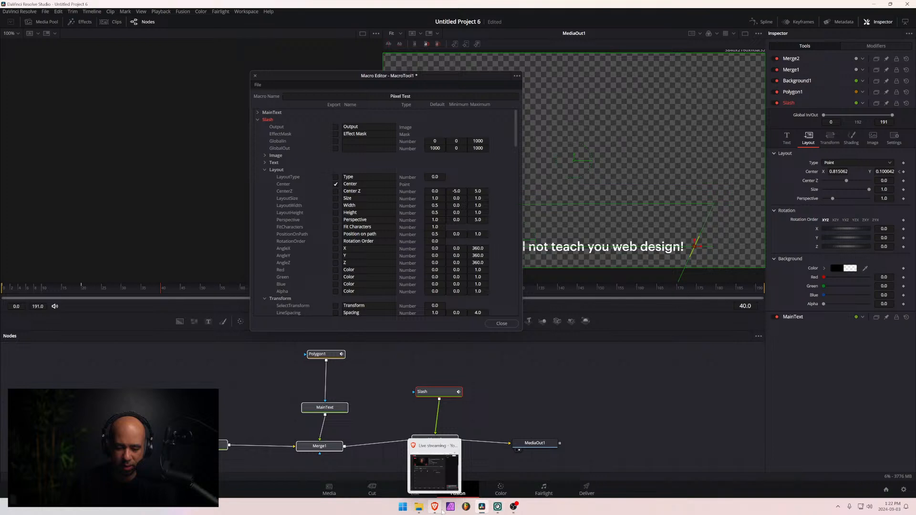
pyautogui.click(418, 510)
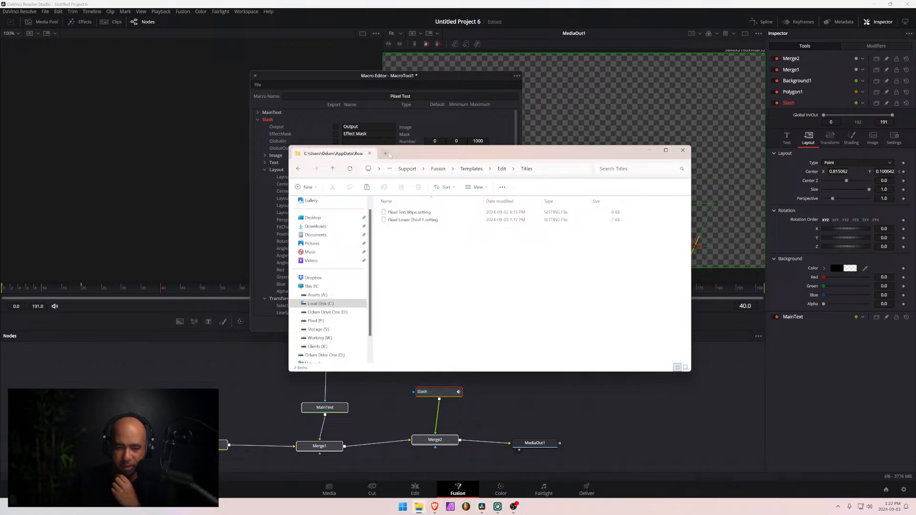
pyautogui.press('super+e')
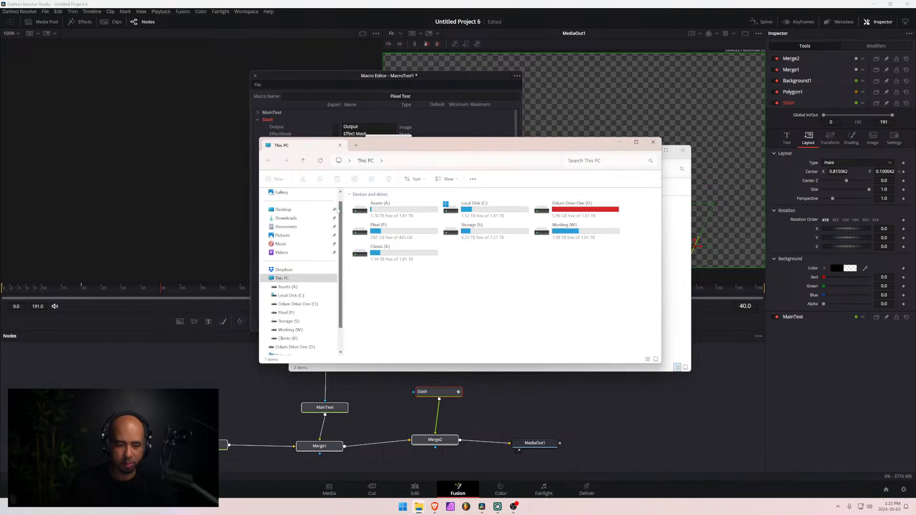
pyautogui.click(329, 210)
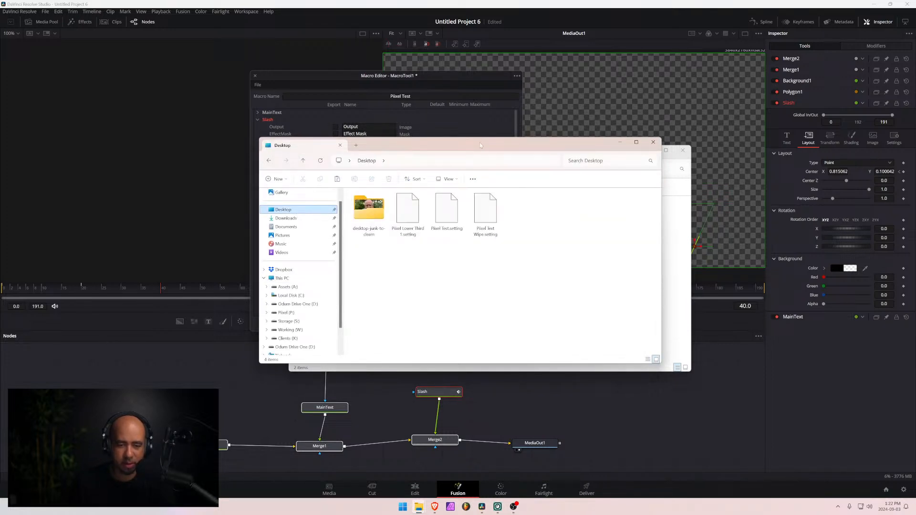
pyautogui.moveTo(480, 142); pyautogui.dragTo(198, 146)
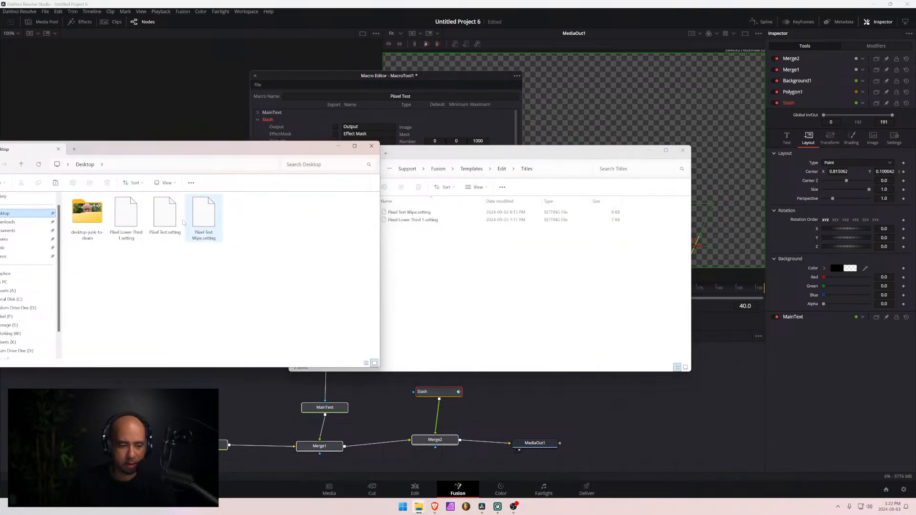
pyautogui.moveTo(181, 222); pyautogui.dragTo(509, 257)
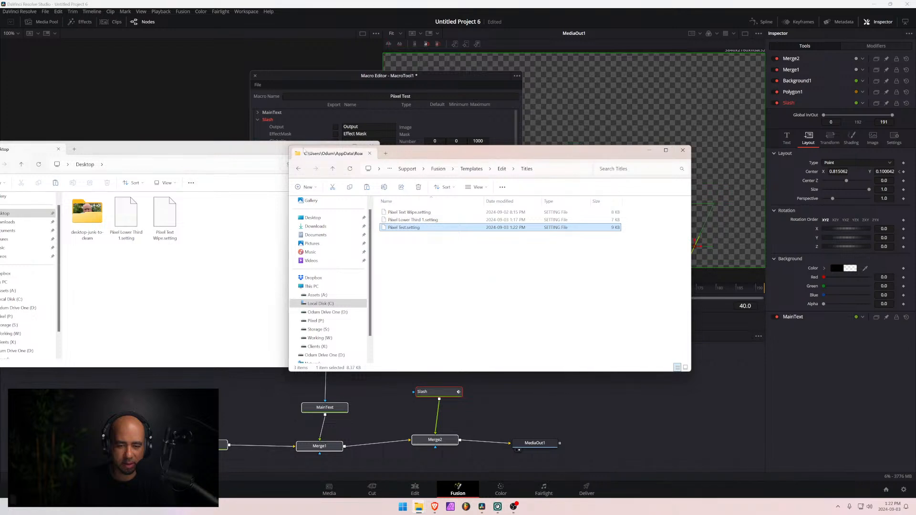
pyautogui.click(281, 147)
pyautogui.click(338, 146)
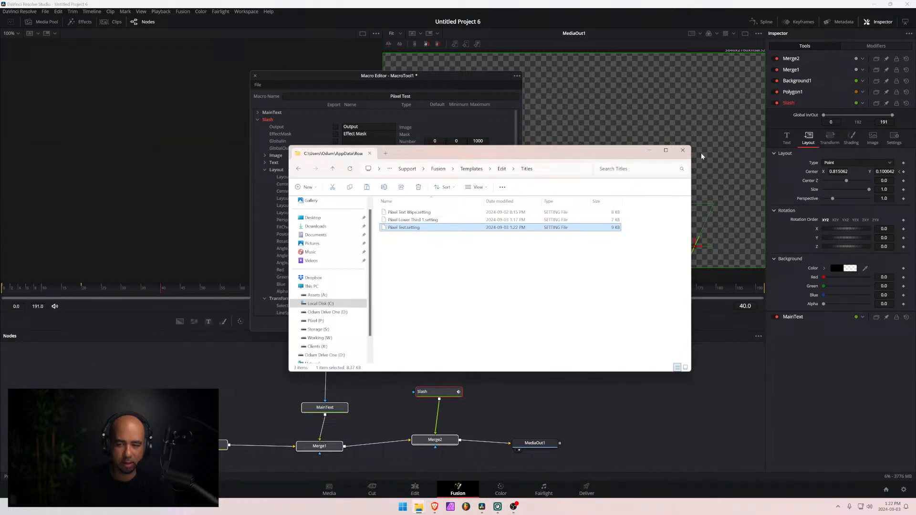
# - Minimize the Titles folder window, switch to the Edit page and add the Pixel Test title to the timeline after the Fusion Composition clip
pyautogui.click(650, 151)
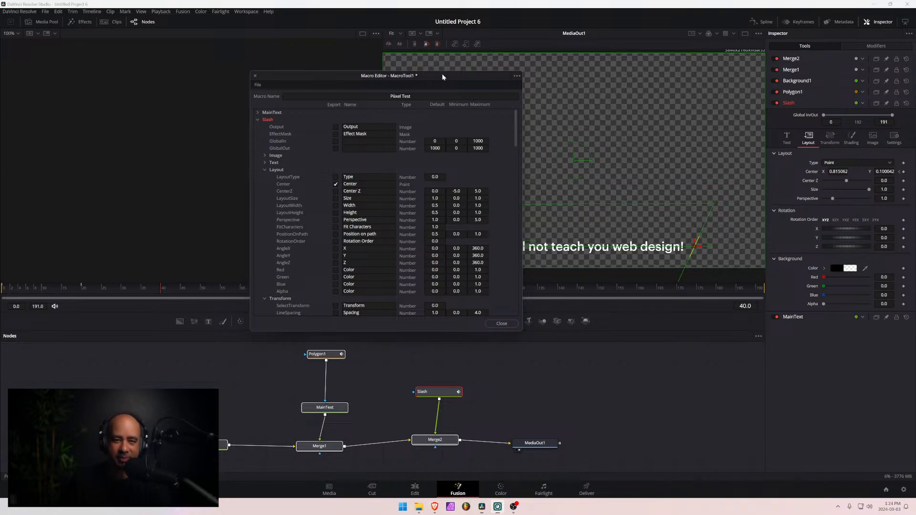
pyautogui.moveTo(442, 73); pyautogui.dragTo(448, 75)
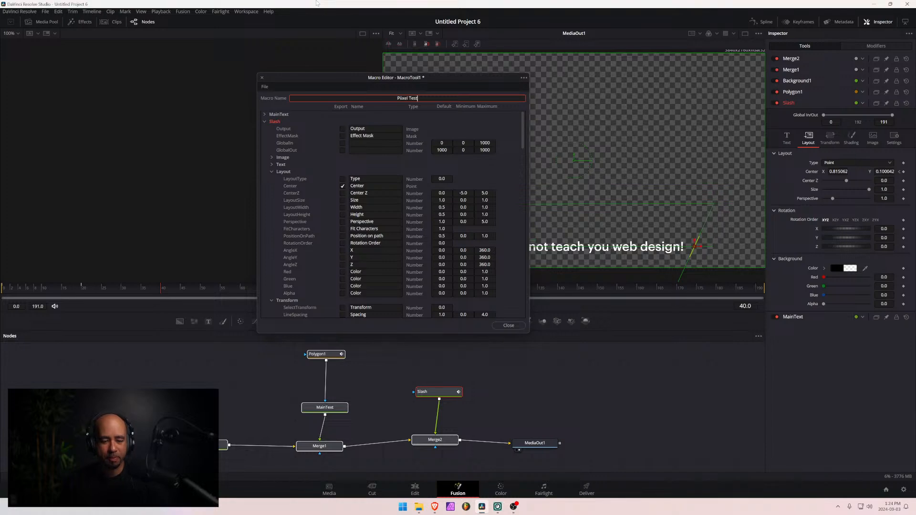
pyautogui.click(341, 160)
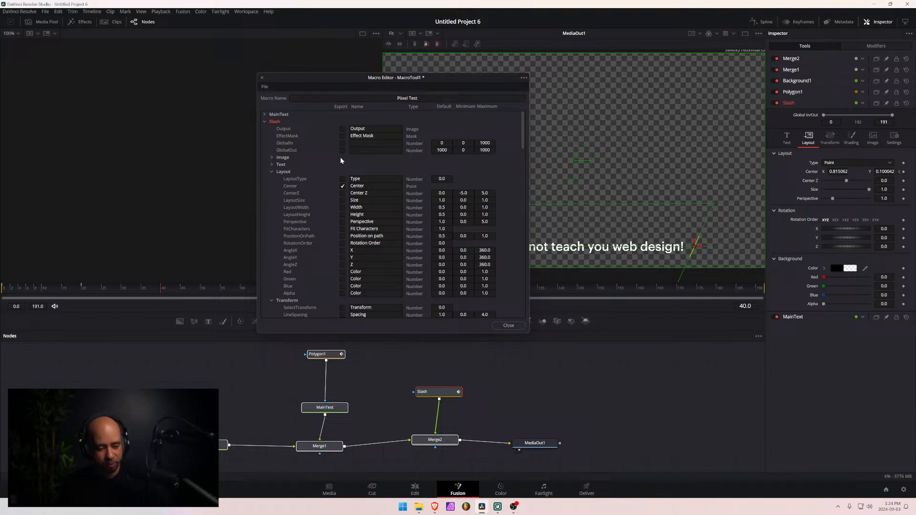
pyautogui.click(415, 489)
pyautogui.moveTo(344, 74); pyautogui.dragTo(665, 144)
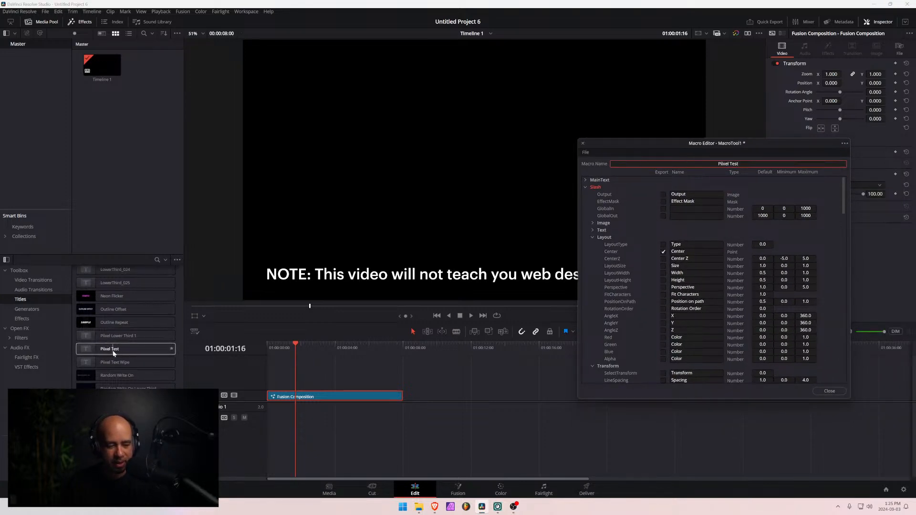
pyautogui.moveTo(88, 352); pyautogui.dragTo(456, 395)
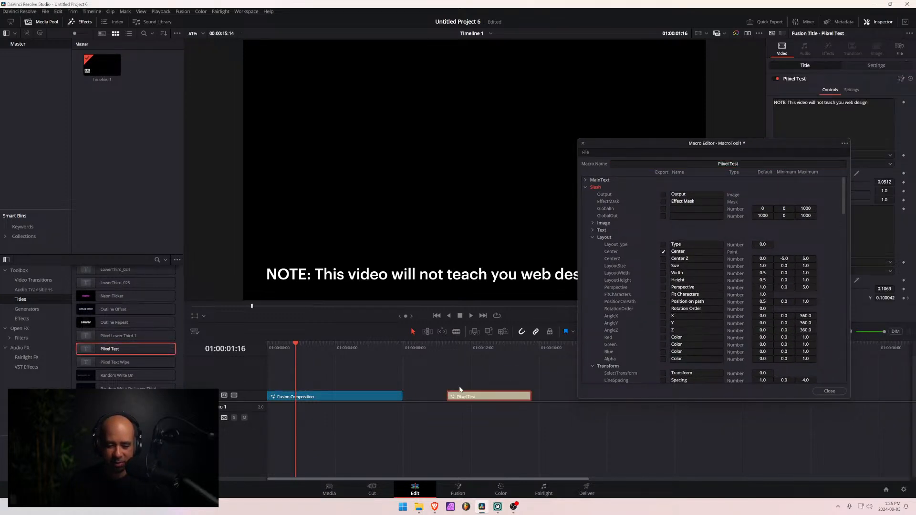
# - Scrub through the Pixel Test title and examine its exported controls, moving the macro editor clear of the title text and inspector
pyautogui.click(460, 344)
pyautogui.moveTo(462, 345); pyautogui.dragTo(470, 345)
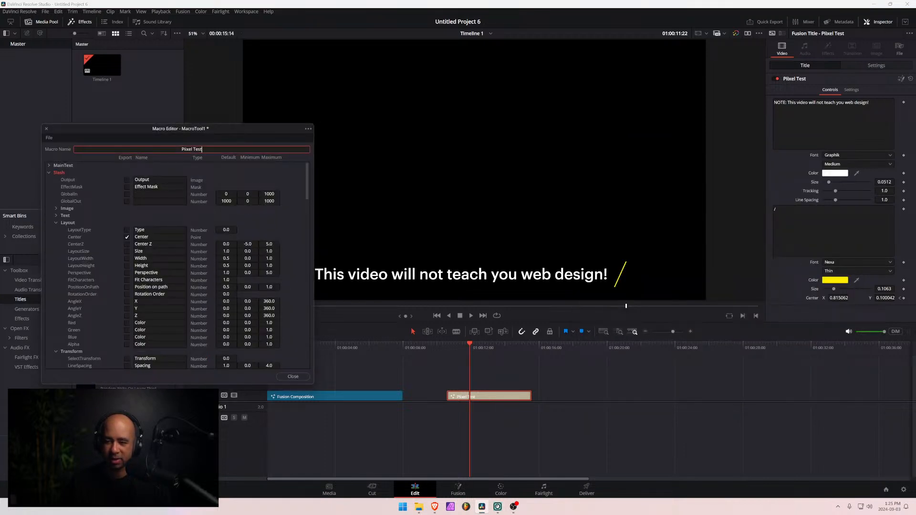
pyautogui.click(802, 263)
pyautogui.click(812, 233)
pyautogui.click(817, 127)
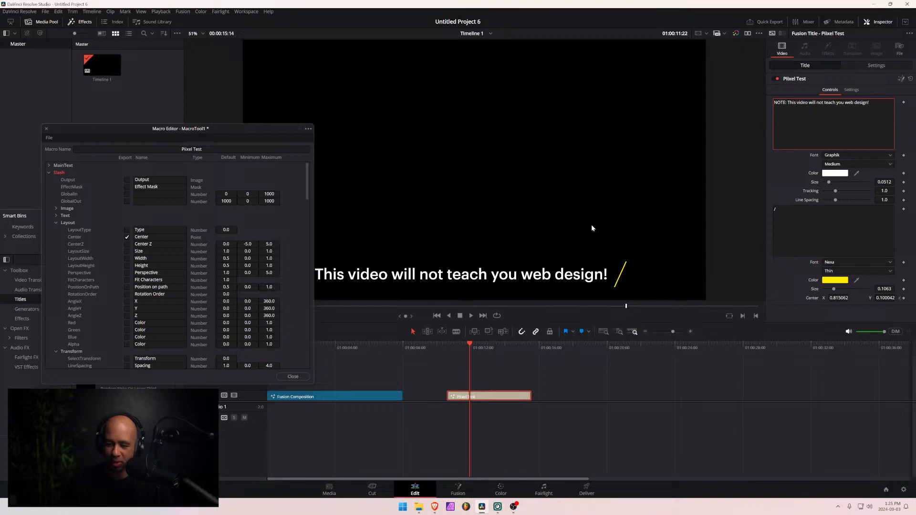
pyautogui.moveTo(469, 344); pyautogui.dragTo(451, 351)
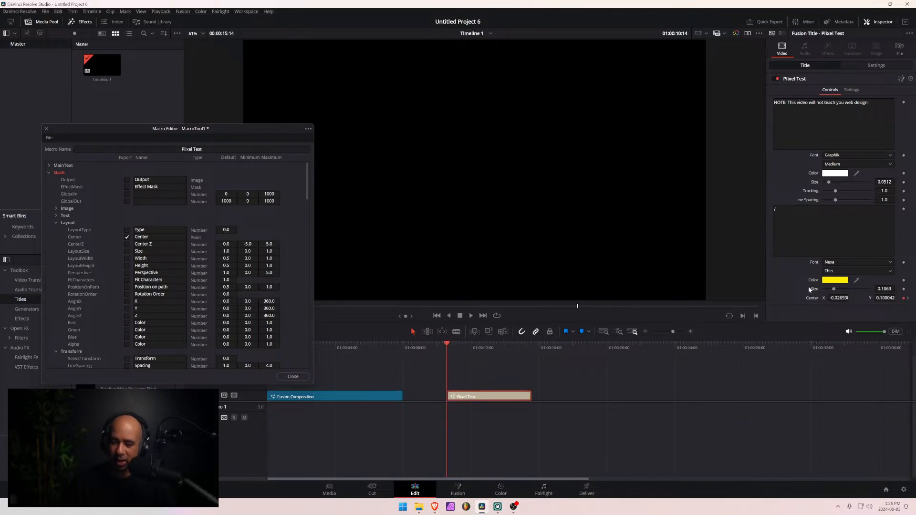
pyautogui.moveTo(446, 340); pyautogui.dragTo(479, 342)
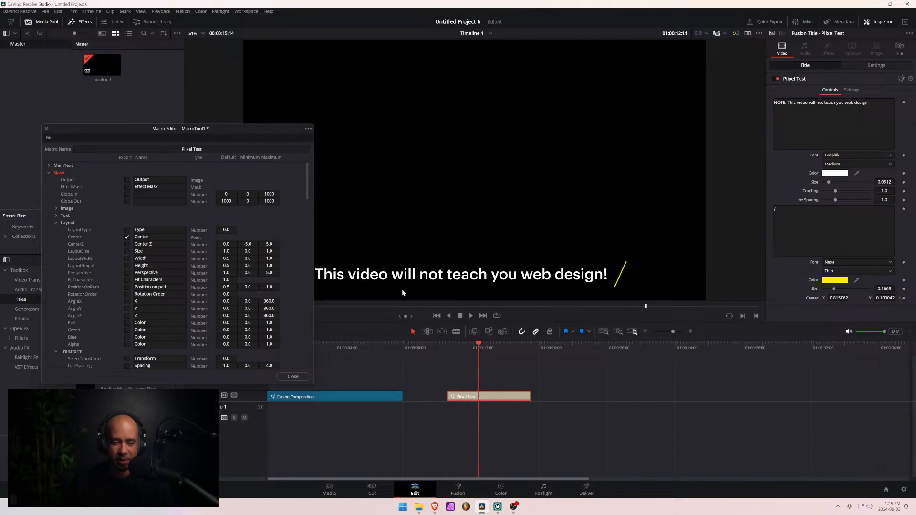
pyautogui.moveTo(228, 133); pyautogui.dragTo(216, 10)
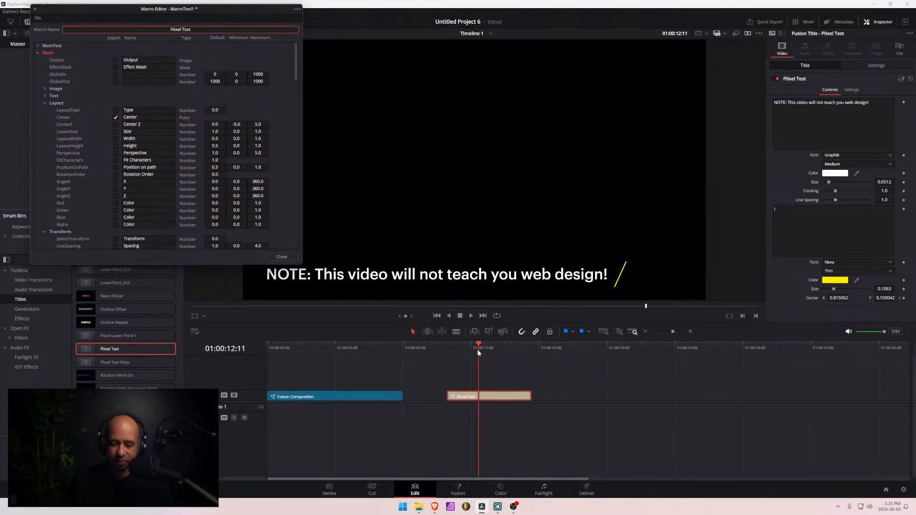
pyautogui.moveTo(477, 345)
pyautogui.mouseDown()
pyautogui.moveTo(439, 351)
pyautogui.moveTo(463, 348)
pyautogui.mouseUp()
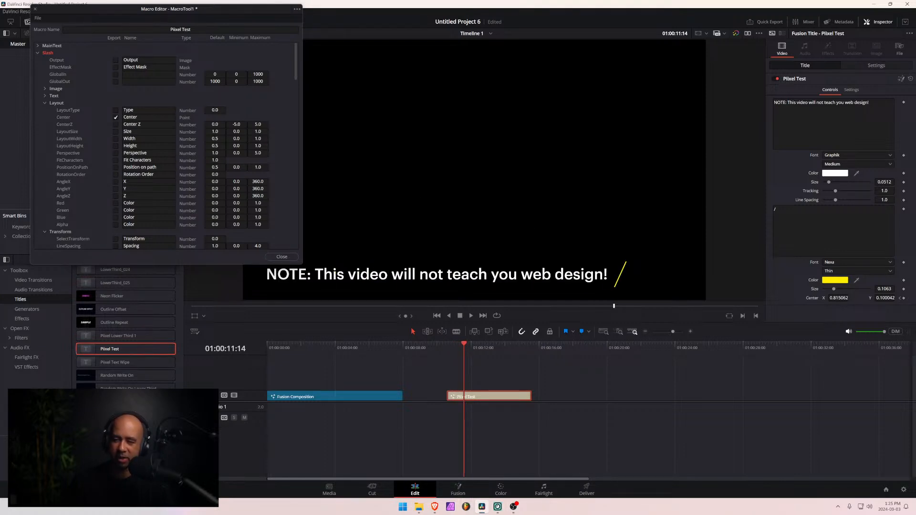
# - Replace the title's main text with "This is a new video call out!"
pyautogui.tripleClick(830, 103)
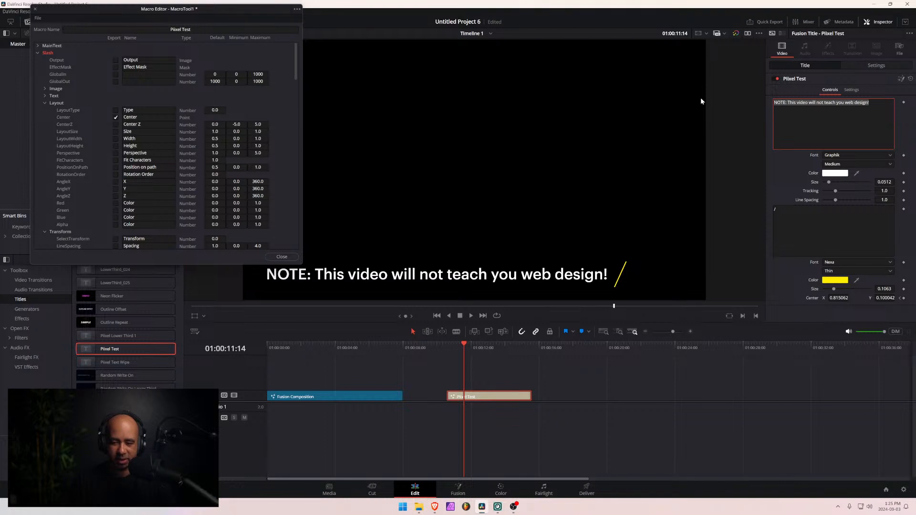
pyautogui.write('This is a ')
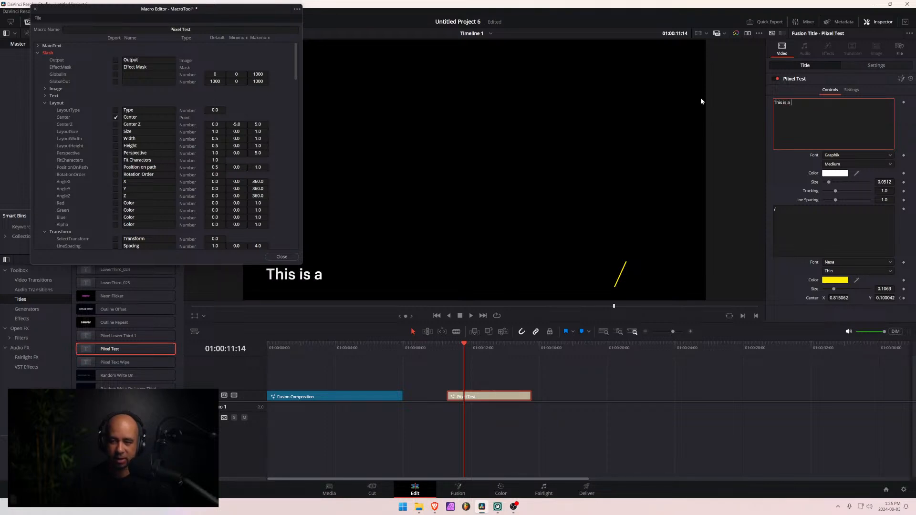
pyautogui.write('new vid')
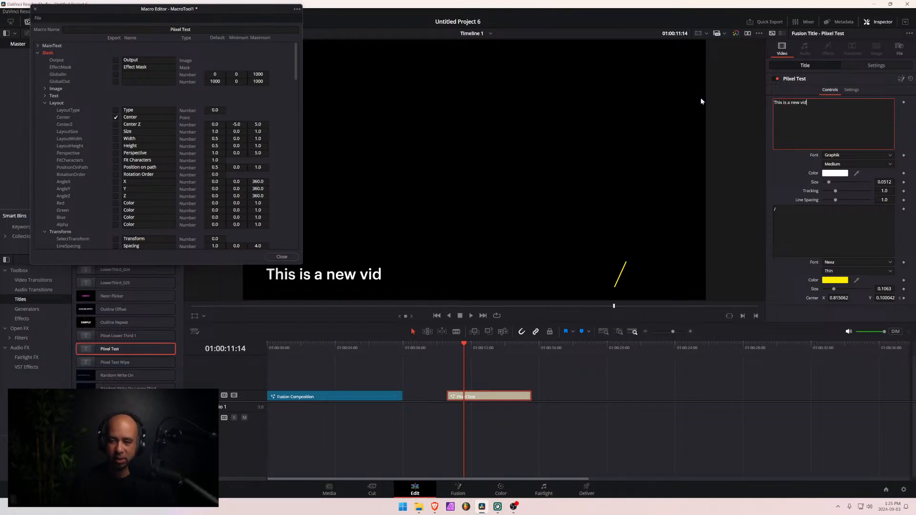
pyautogui.write('eo call out')
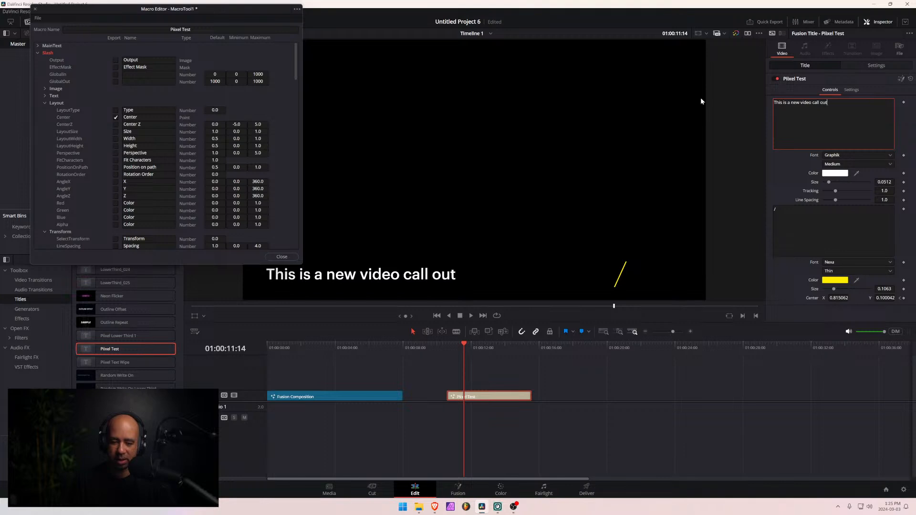
pyautogui.write('!')
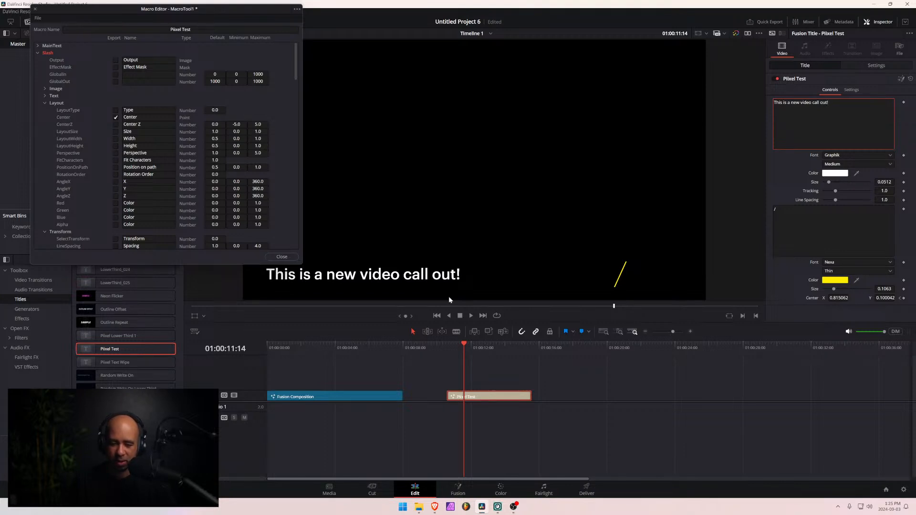
# - Play the title from its start to check how the new text animates
pyautogui.click(445, 345)
pyautogui.press('space')
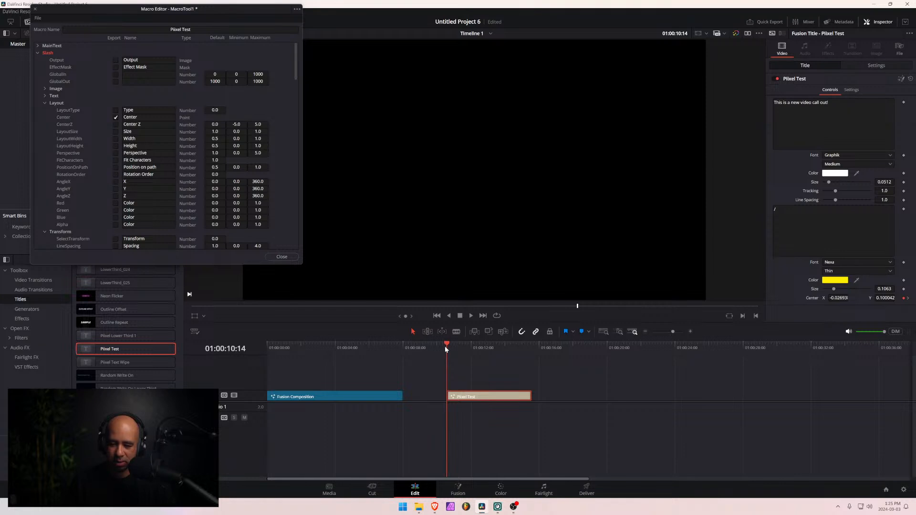
pyautogui.press('space')
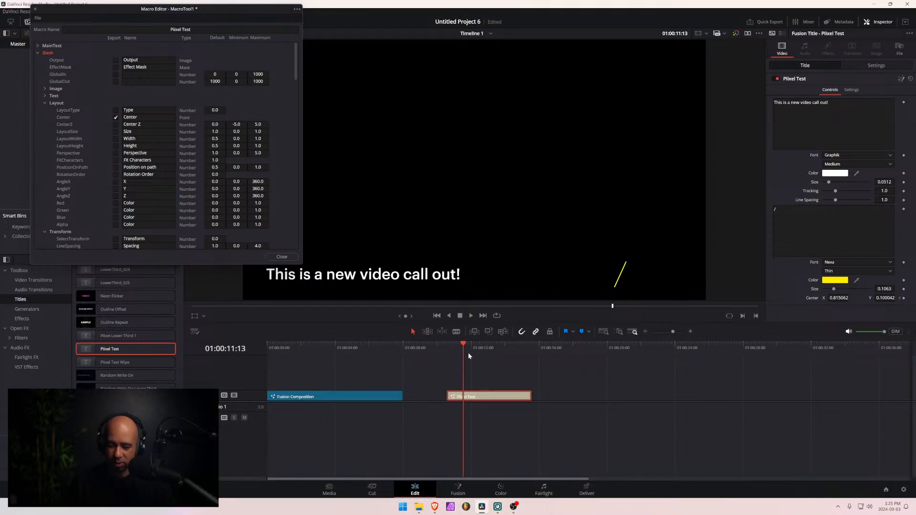
# - At the slash's end keyframe at 01:00:11:10, set its Center X to 0.496062 so it sits just after the text
pyautogui.press('Left')
pyautogui.press('Left')
pyautogui.press('Left')
pyautogui.press('Left')
pyautogui.press('Right')
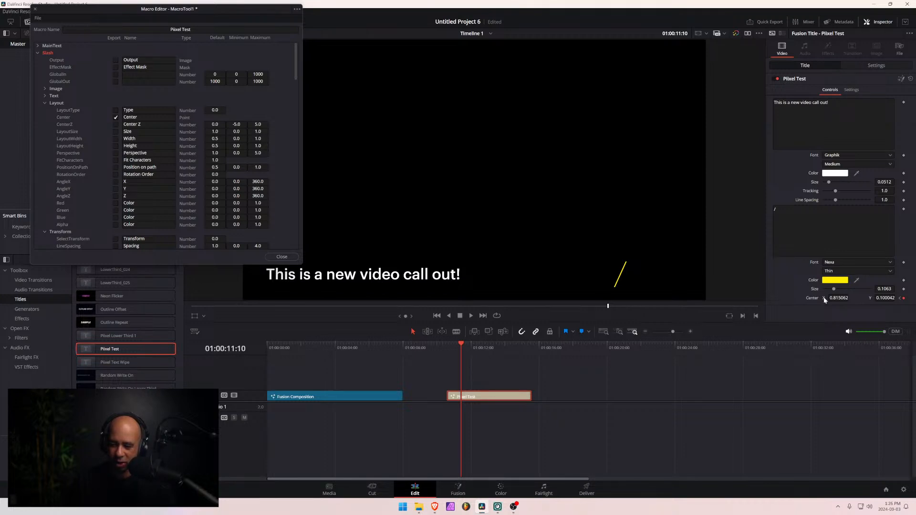
pyautogui.moveTo(825, 300); pyautogui.dragTo(805, 299)
# - Play the title from before its start to check the slash's new end position, and adjust the viewer and timeline heights
pyautogui.click(420, 349)
pyautogui.press('space')
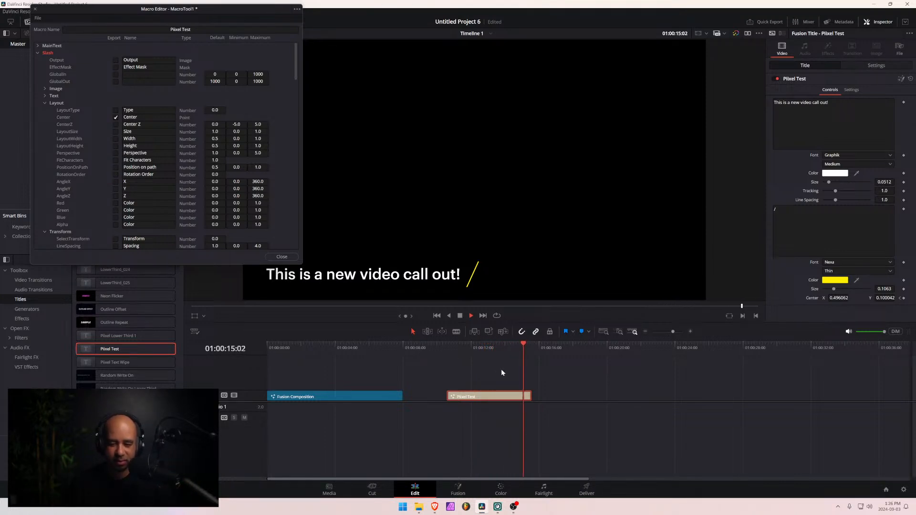
pyautogui.moveTo(580, 339); pyautogui.dragTo(580, 349)
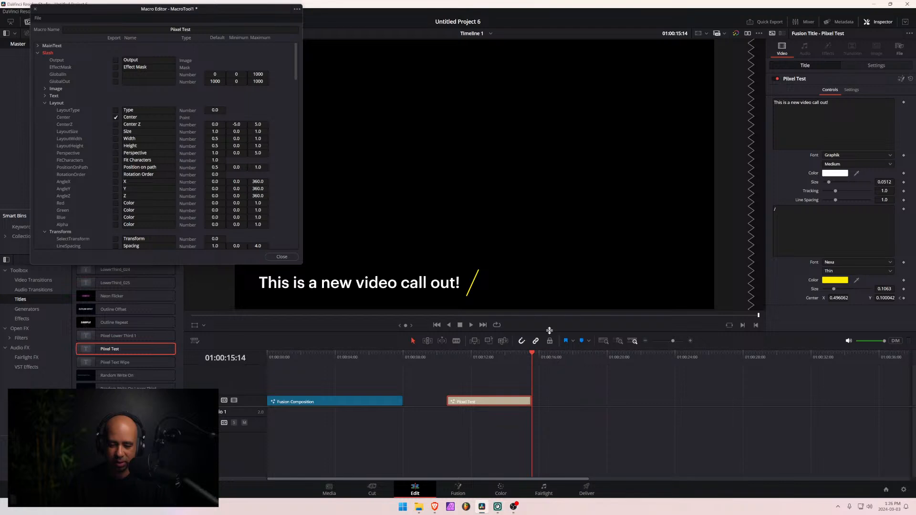
pyautogui.moveTo(550, 330); pyautogui.dragTo(548, 311)
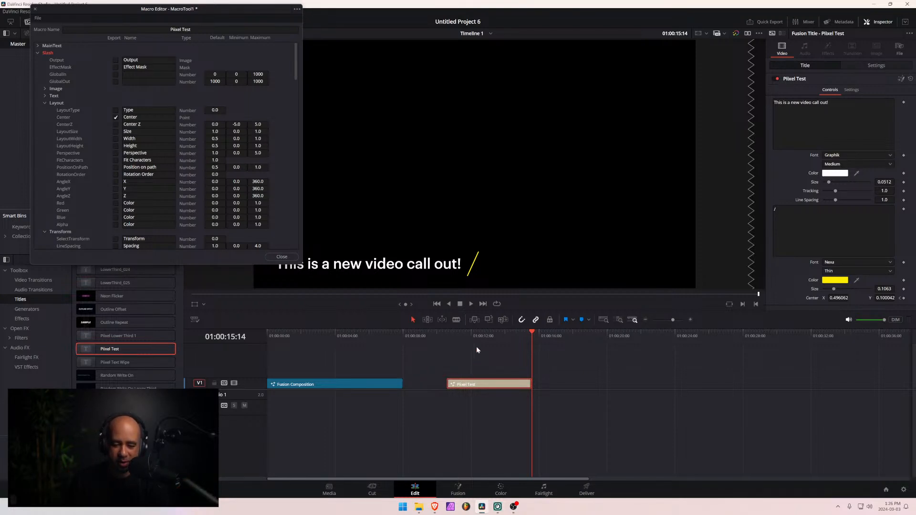
# - Set the main text's Size to 0.0394 and play the title from its start
pyautogui.moveTo(472, 337)
pyautogui.mouseDown()
pyautogui.moveTo(460, 337)
pyautogui.moveTo(468, 339)
pyautogui.mouseUp()
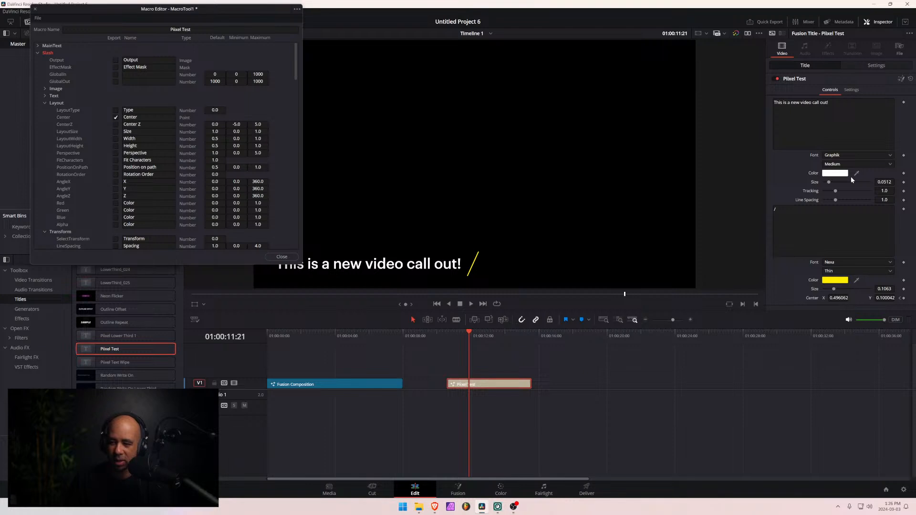
pyautogui.moveTo(828, 183); pyautogui.dragTo(826, 183)
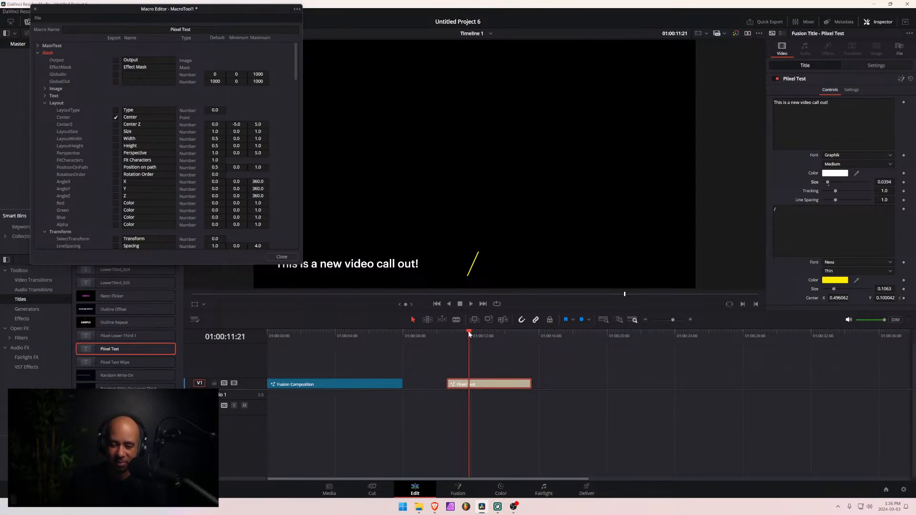
pyautogui.moveTo(468, 330); pyautogui.dragTo(448, 334)
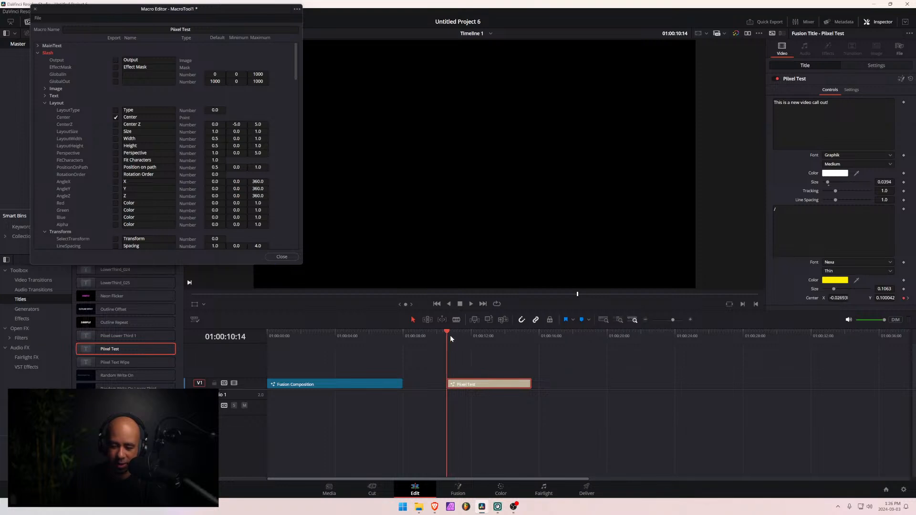
pyautogui.press('space')
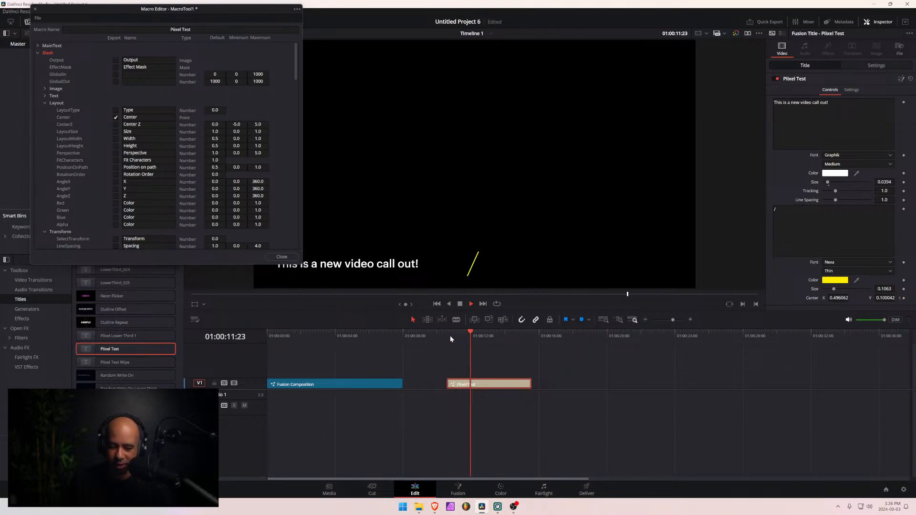
# - At the slash's end keyframe at 01:00:11:10, set its Size to 0.0709 and its Center X to 0.396062
pyautogui.click(472, 342)
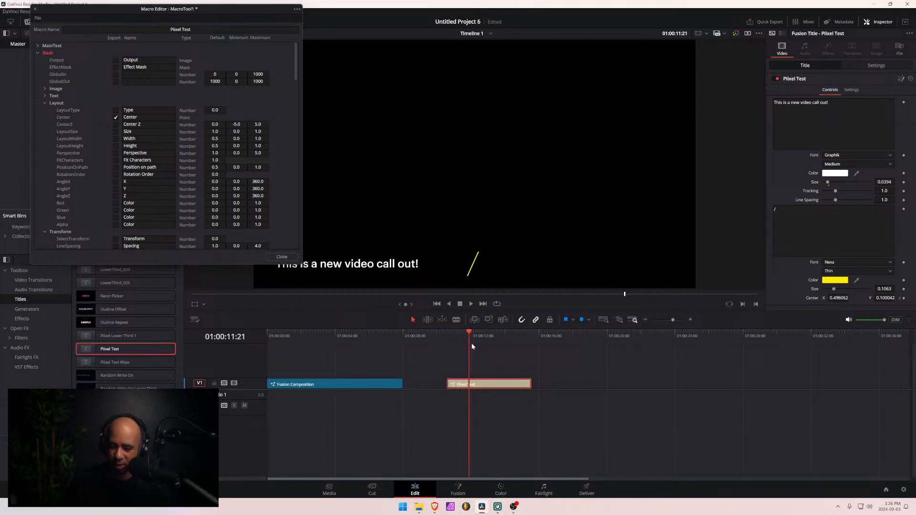
pyautogui.press('Left')
pyautogui.press('Left')
pyautogui.press('Left')
pyautogui.press('Left')
pyautogui.press('Left')
pyautogui.press('Left')
pyautogui.press('Left')
pyautogui.press('Left')
pyautogui.press('Left')
pyautogui.press('Left')
pyautogui.press('Left')
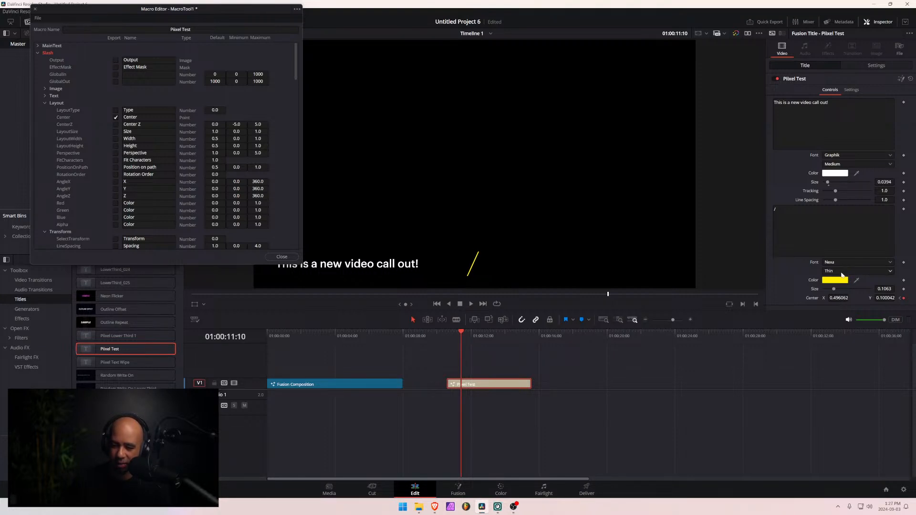
pyautogui.moveTo(833, 291); pyautogui.dragTo(833, 292)
pyautogui.moveTo(838, 298); pyautogui.dragTo(790, 298)
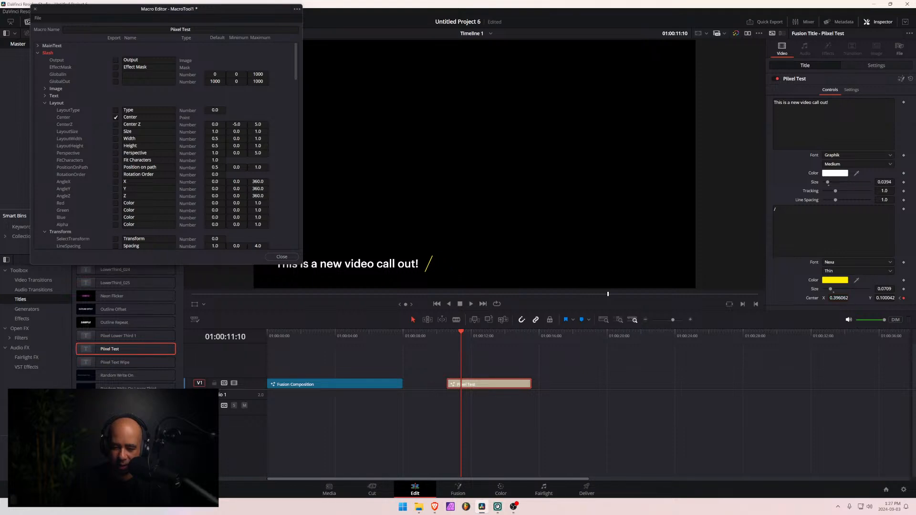
# - Step back and forth through the frames before 01:00:11:10 to examine how the slash reveals the text
pyautogui.press('Left')
pyautogui.press('Left')
pyautogui.press('Left')
pyautogui.press('Left')
pyautogui.press('Left')
pyautogui.press('Left')
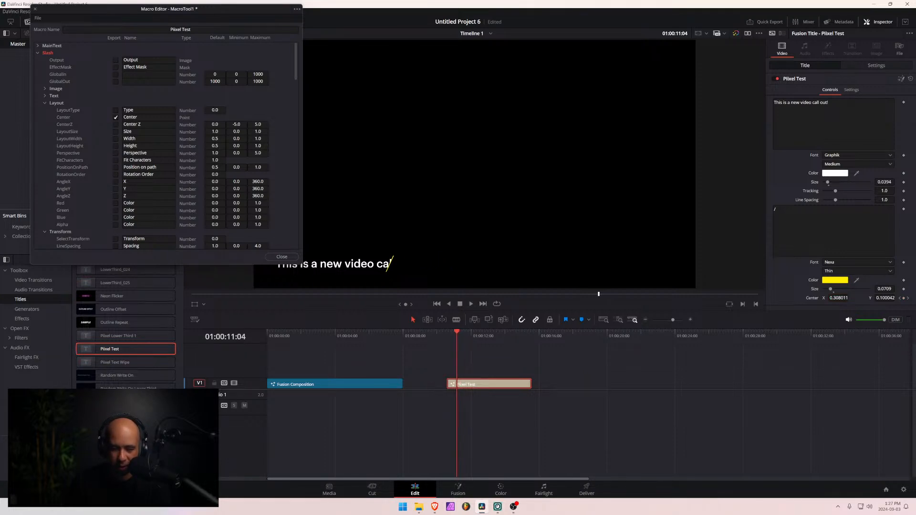
pyautogui.hotkey('ctrl', 's')
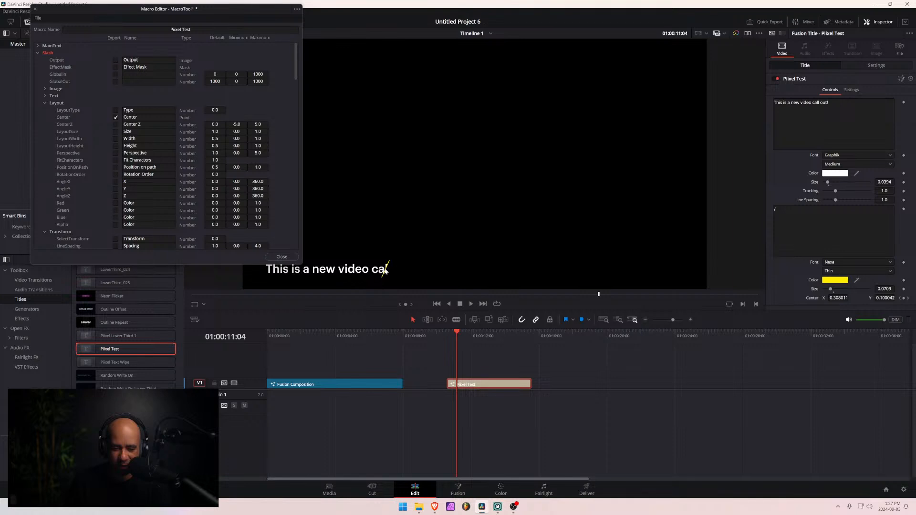
pyautogui.press('Left')
pyautogui.press('Left')
pyautogui.press('Left')
pyautogui.press('Left')
pyautogui.press('Left')
pyautogui.press('Left')
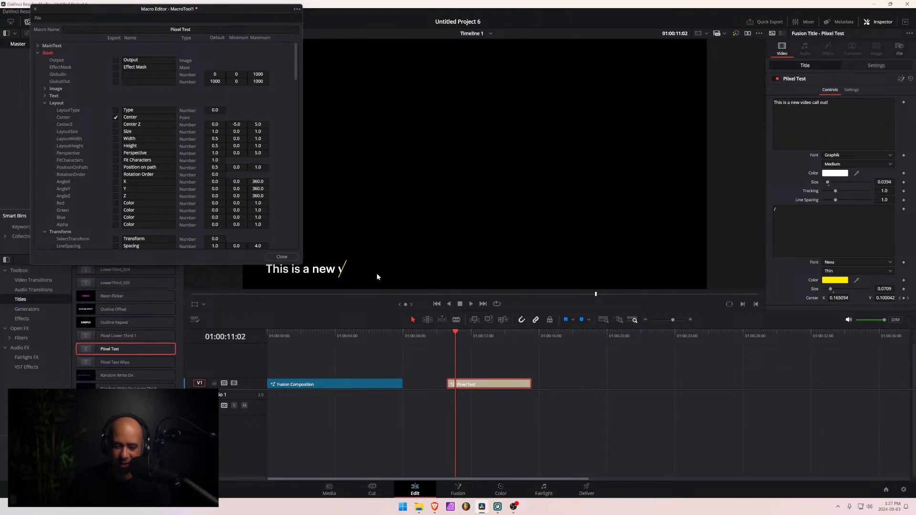
pyautogui.press('Right')
pyautogui.press('Right')
pyautogui.press('Right')
pyautogui.press('Right')
pyautogui.press('Right')
pyautogui.press('Right')
pyautogui.press('Right')
pyautogui.press('Right')
pyautogui.press('Right')
pyautogui.press('Right')
pyautogui.press('Right')
pyautogui.press('Right')
pyautogui.press('Right')
pyautogui.press('Right')
pyautogui.press('Left')
pyautogui.press('Left')
pyautogui.press('Left')
pyautogui.press('Left')
pyautogui.press('Left')
pyautogui.press('Left')
pyautogui.press('Left')
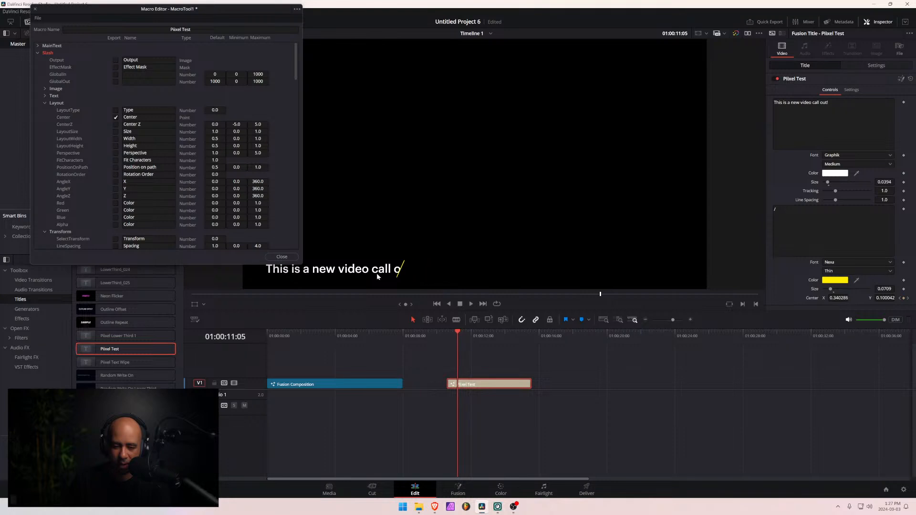
pyautogui.press('Right')
pyautogui.press('Right')
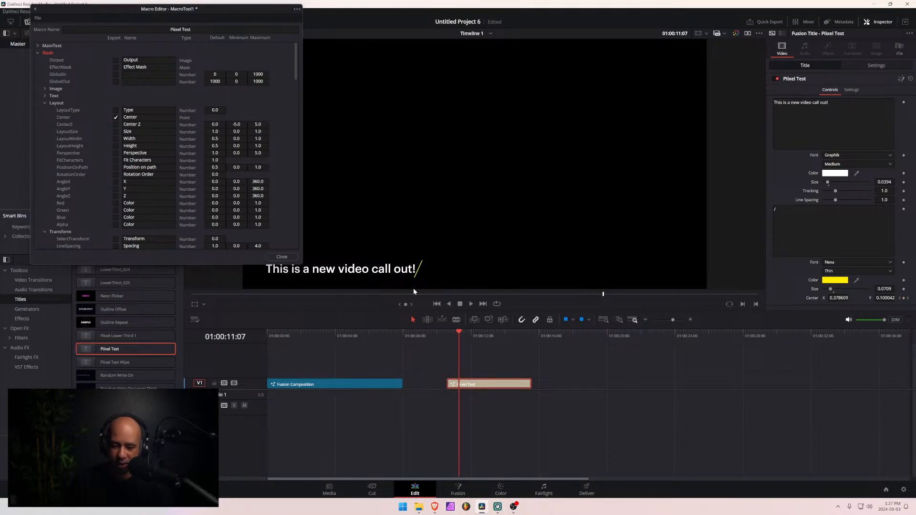
# - Append "Let's see how this looks on longer text." to the title's main text
pyautogui.click(829, 103)
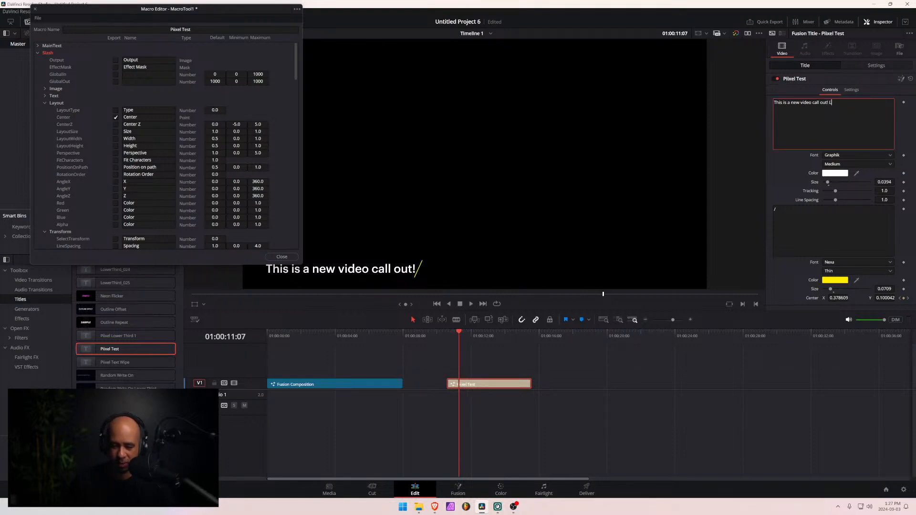
pyautogui.write("Let's see how this")
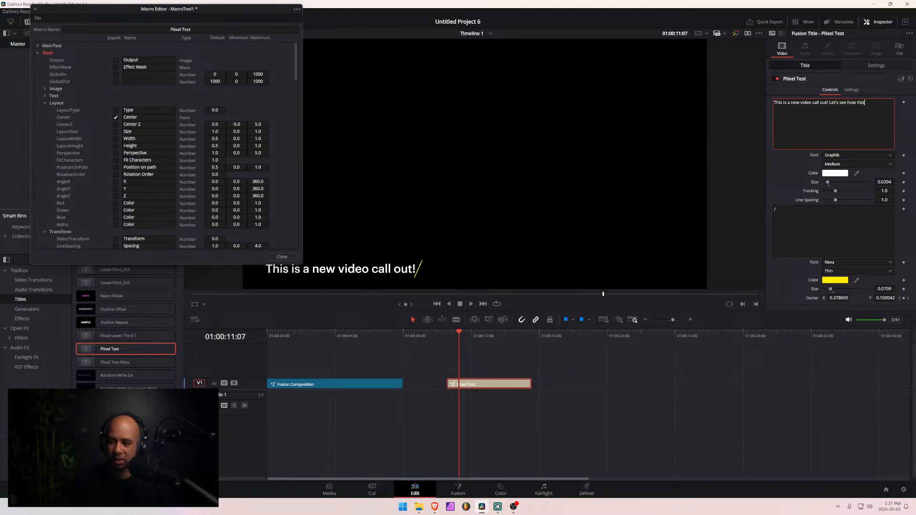
pyautogui.write(' looks on longe')
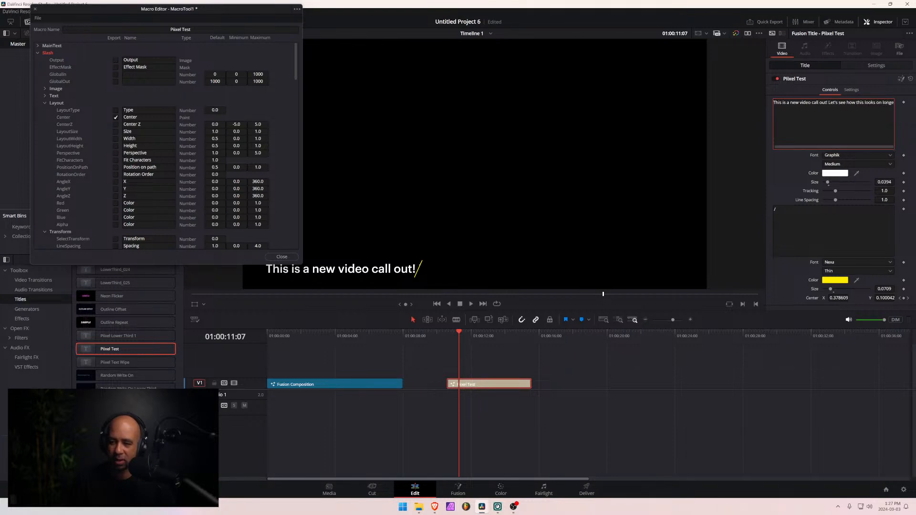
pyautogui.write('r text.')
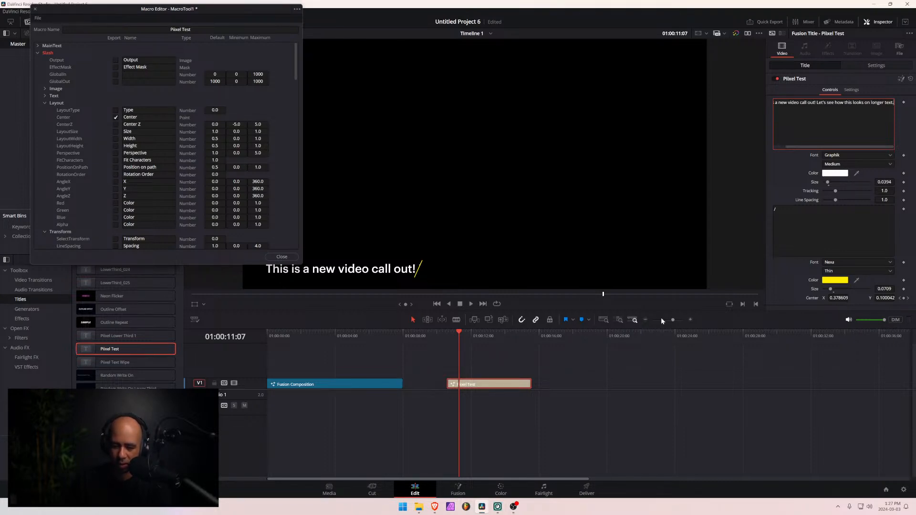
# - At the slash's end keyframe at 01:00:11:10, set its Center X to 0.853062 to clear the longer text
pyautogui.click(439, 348)
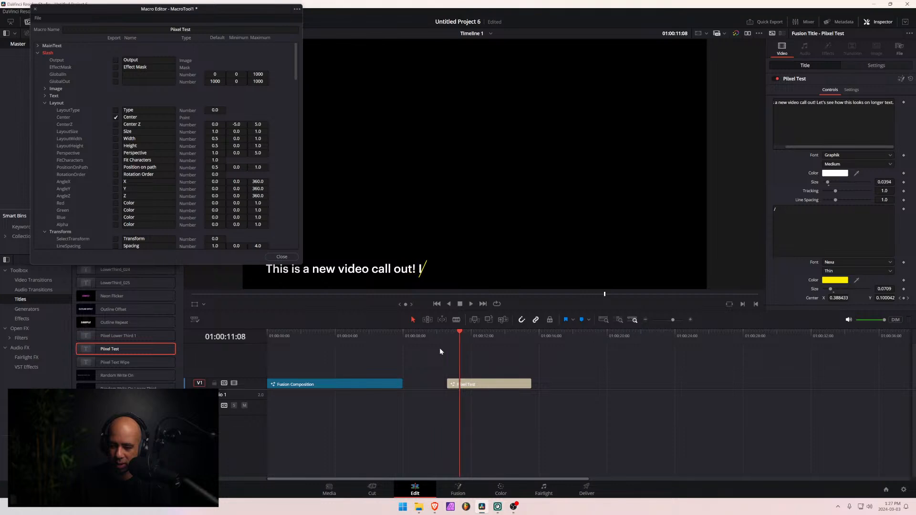
pyautogui.press('Right')
pyautogui.press('Right')
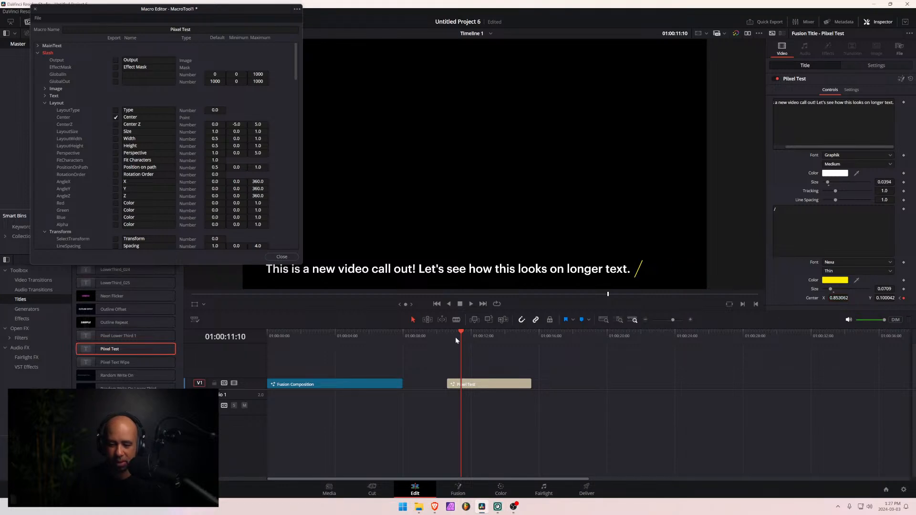
# - Play the title repeatedly from before its start to check the slash's reveal of the longer text
pyautogui.click(430, 338)
pyautogui.press('space')
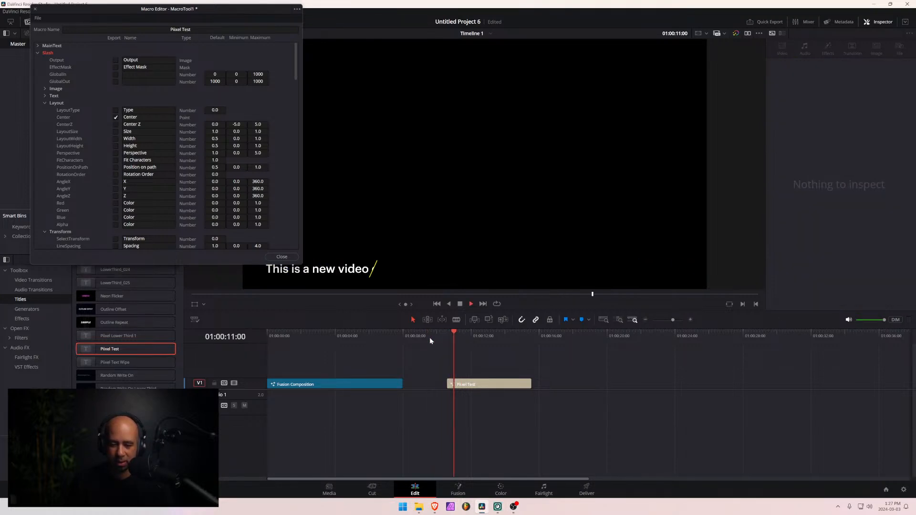
pyautogui.moveTo(456, 334); pyautogui.dragTo(431, 336)
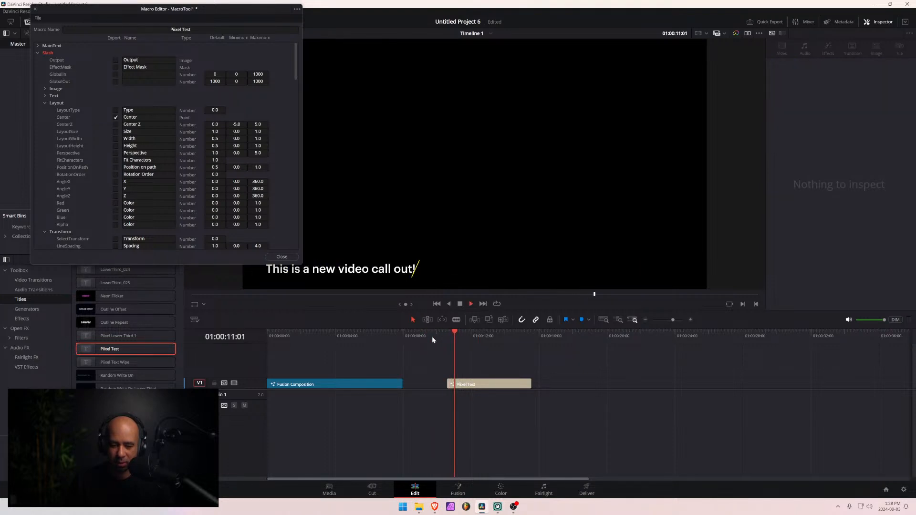
pyautogui.press('space')
pyautogui.moveTo(457, 337); pyautogui.dragTo(451, 337)
pyautogui.press('space')
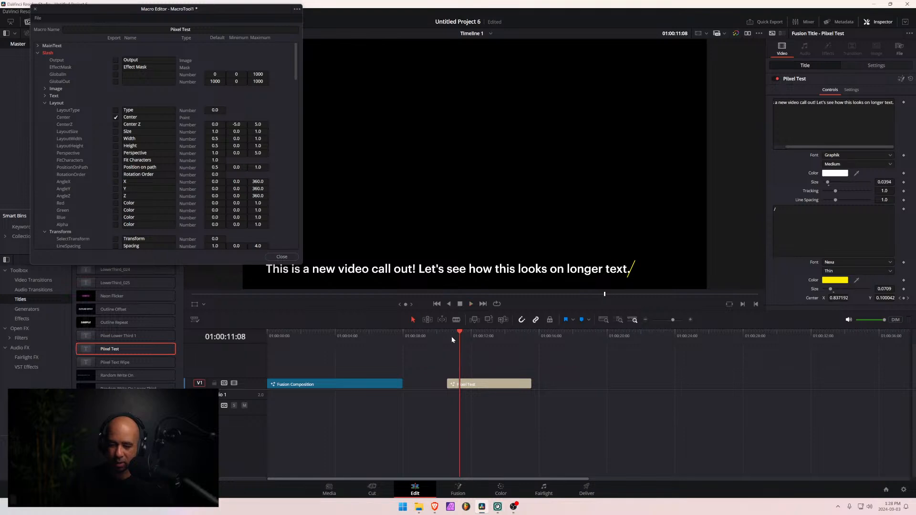
pyautogui.click(450, 335)
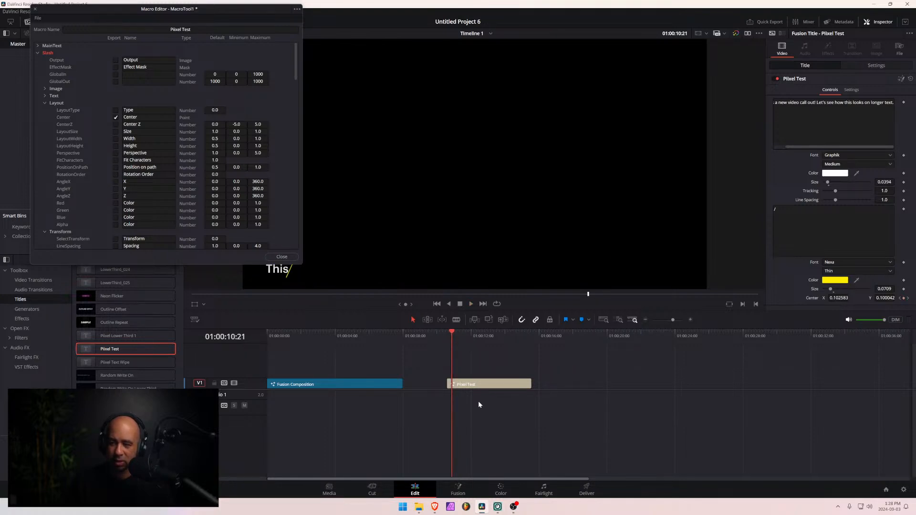
# - Examine the Pixel Test title's splines and the Slash and Polygon1 keyframes in Fusion, and return to the Edit page
pyautogui.click(464, 383)
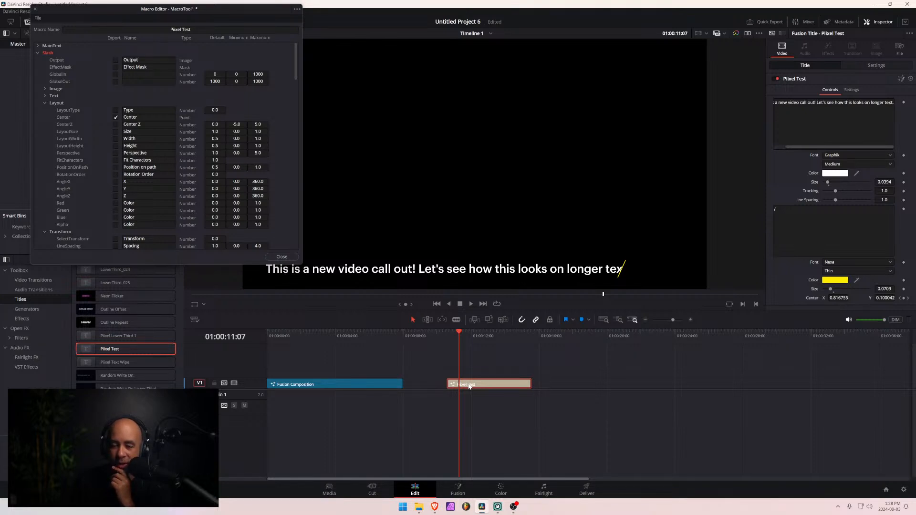
pyautogui.click(458, 489)
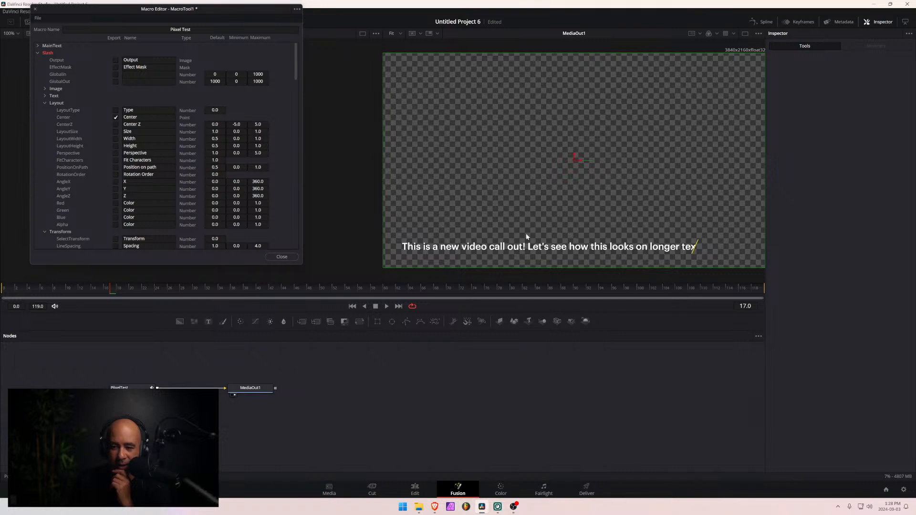
pyautogui.click(130, 387)
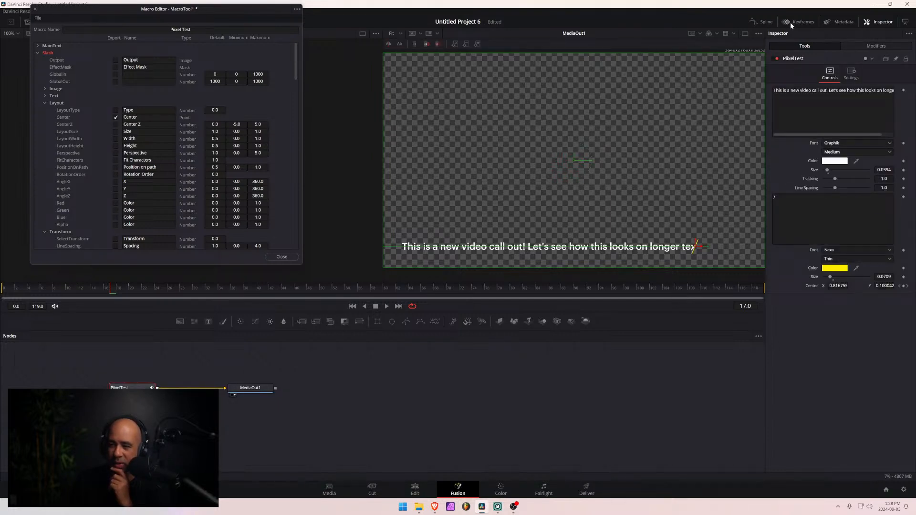
pyautogui.click(764, 22)
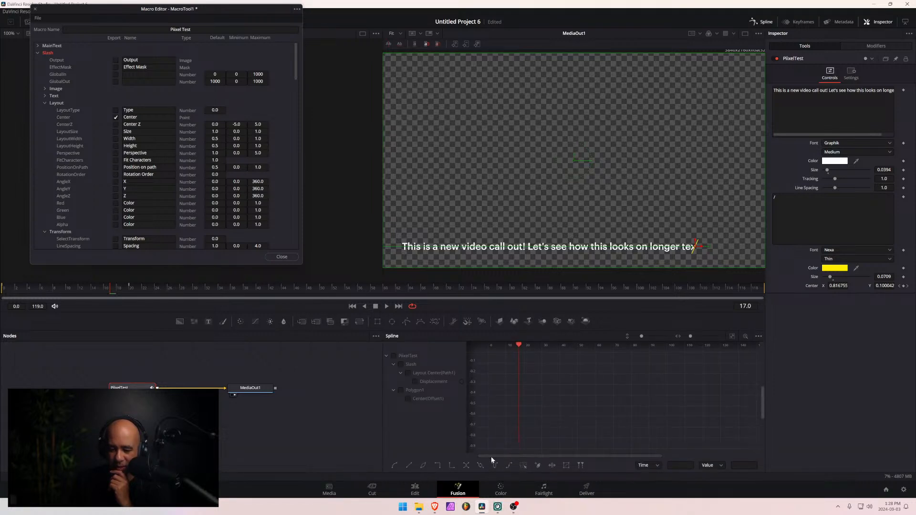
pyautogui.click(789, 24)
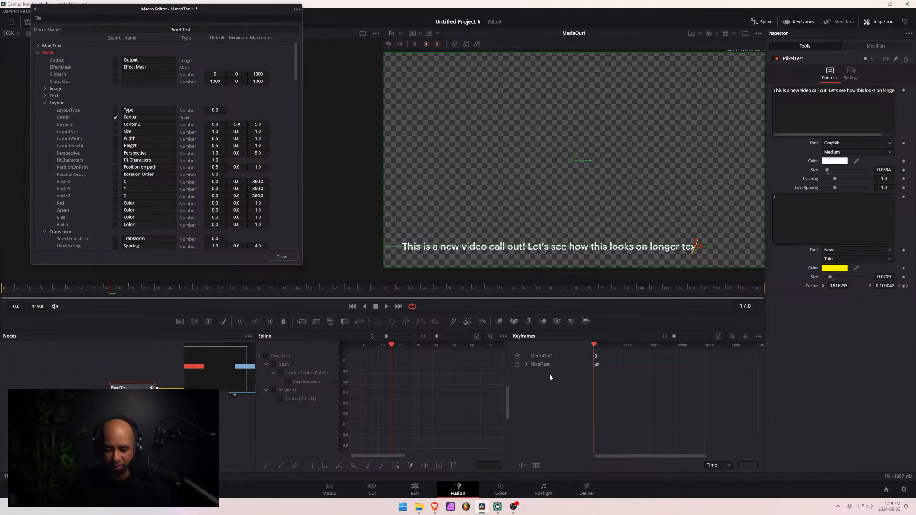
pyautogui.click(527, 364)
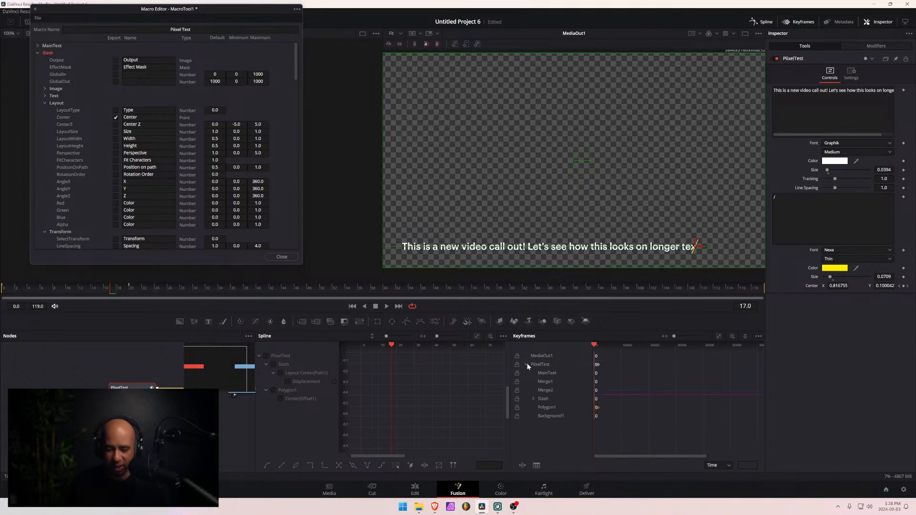
pyautogui.click(532, 399)
pyautogui.click(548, 418)
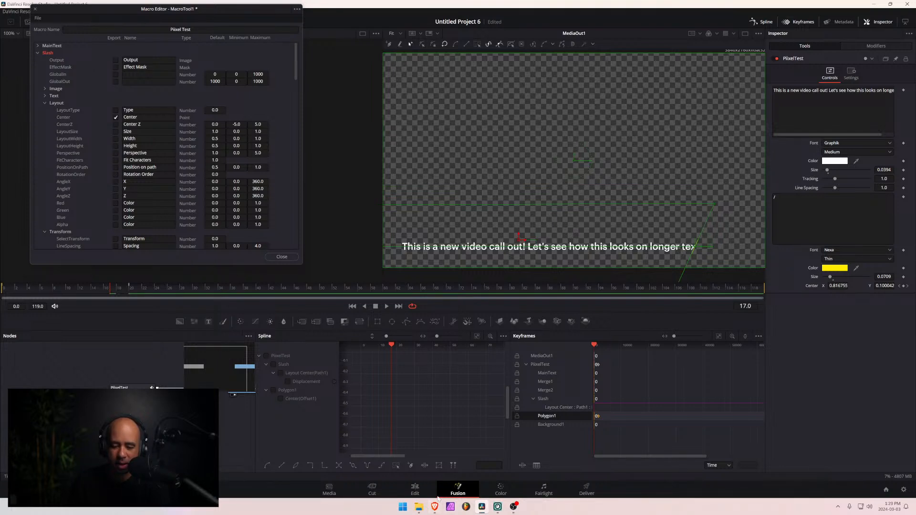
pyautogui.click(414, 491)
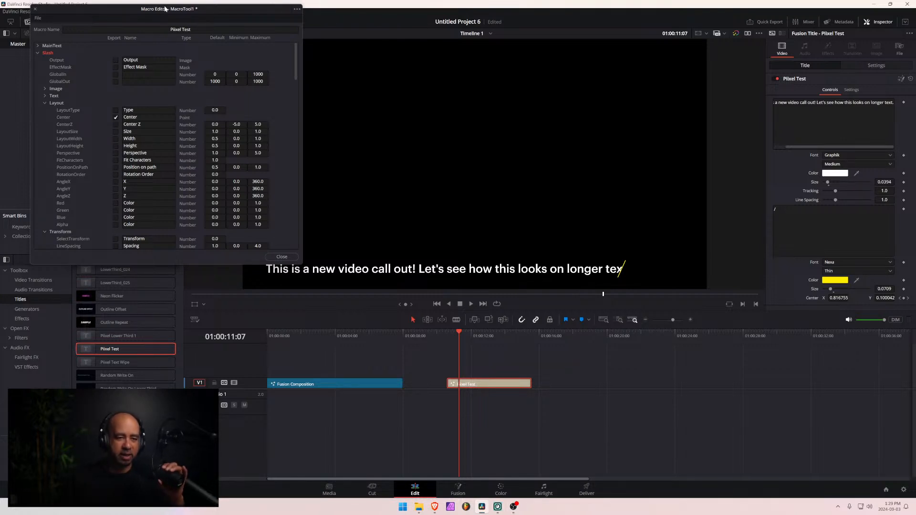
# - Open the original Fusion Composition clip on the Fusion page and close the Macro Editor
pyautogui.moveTo(156, 2); pyautogui.dragTo(248, 32)
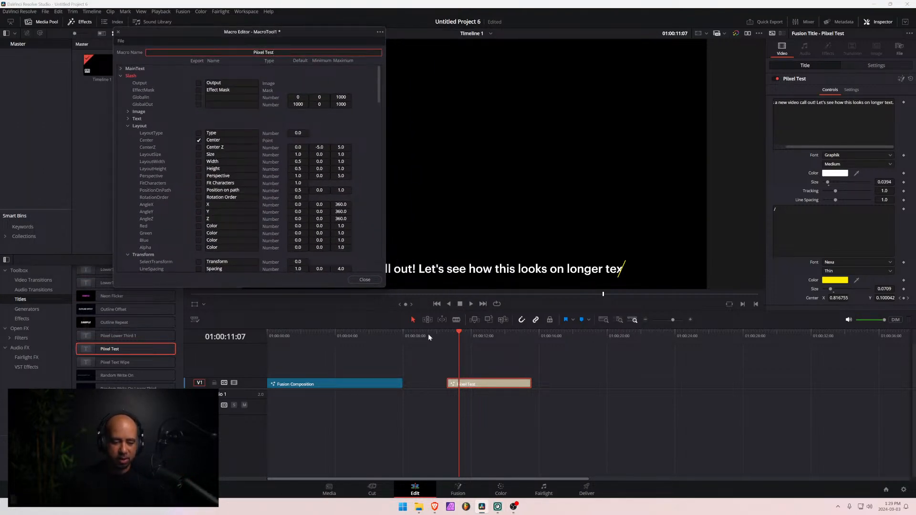
pyautogui.moveTo(377, 334); pyautogui.dragTo(324, 388)
pyautogui.click(350, 384)
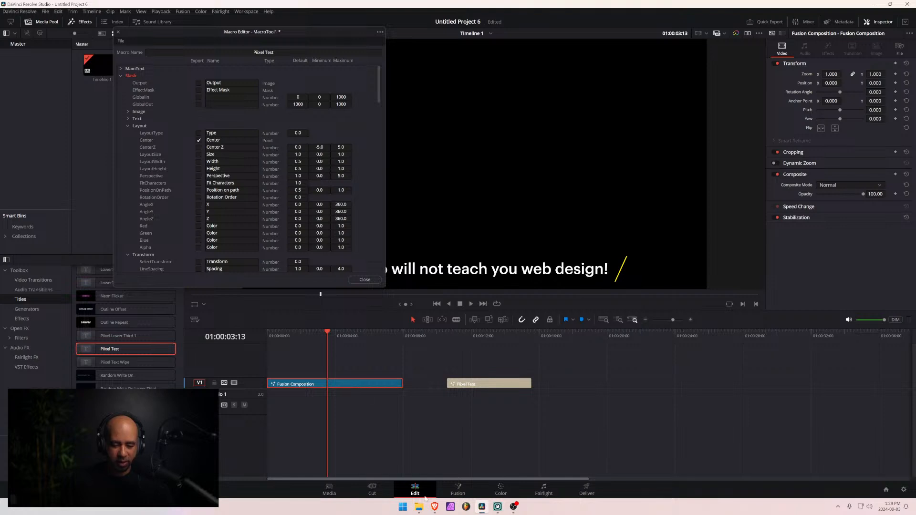
pyautogui.click(461, 491)
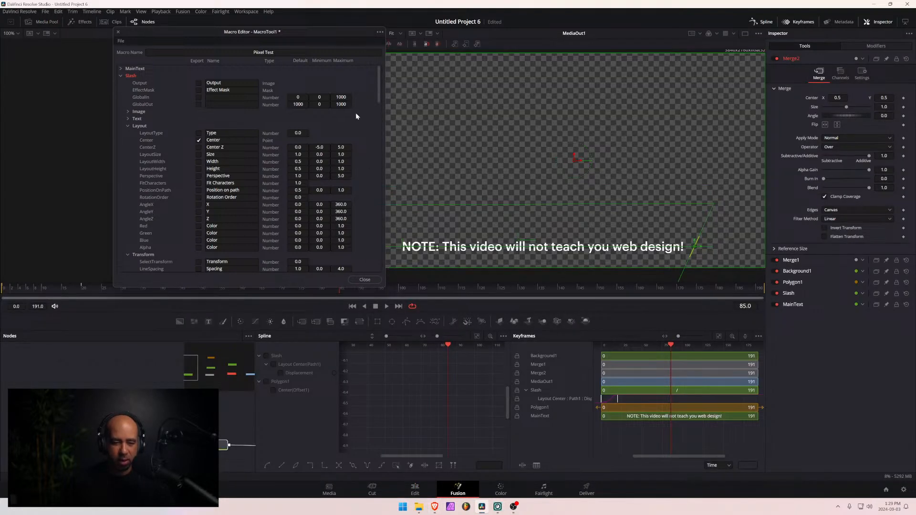
pyautogui.click(118, 33)
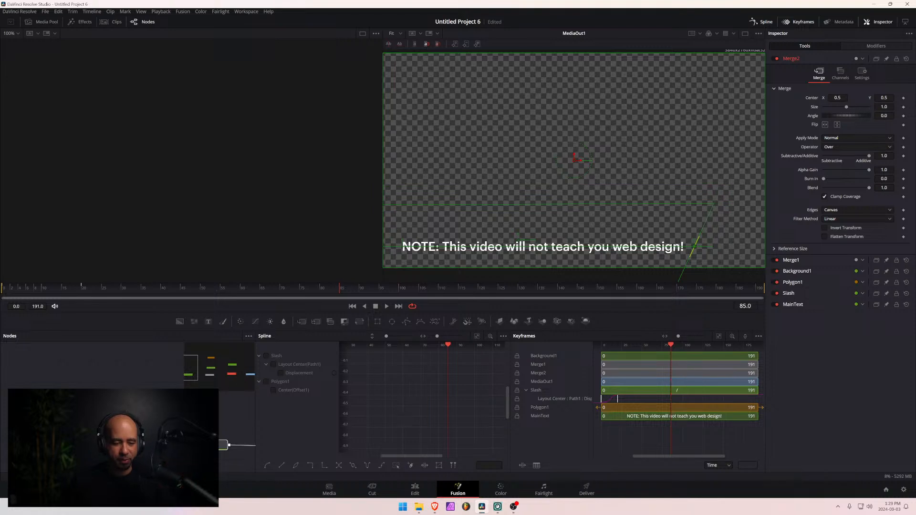
# - Hide the Spline and Keyframes editors and bring the whole node graph from Background1 to MediaOut1 into view
pyautogui.click(755, 21)
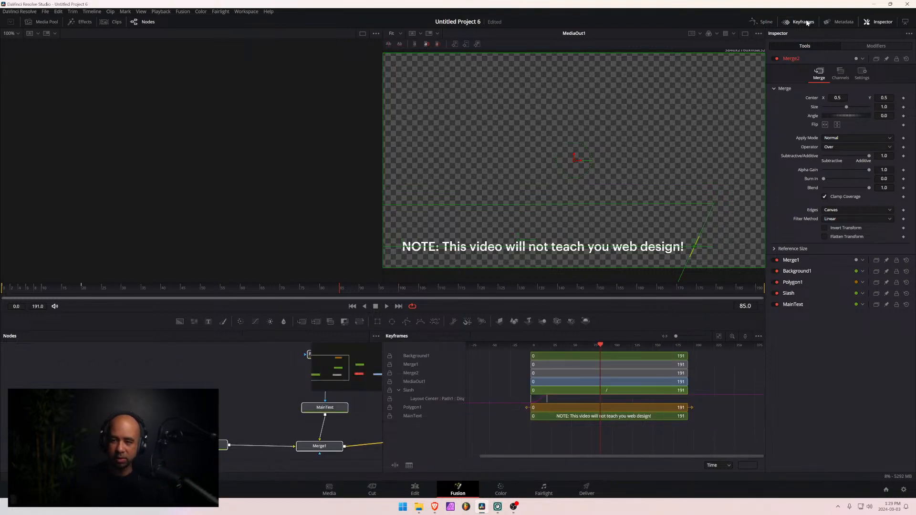
pyautogui.click(794, 22)
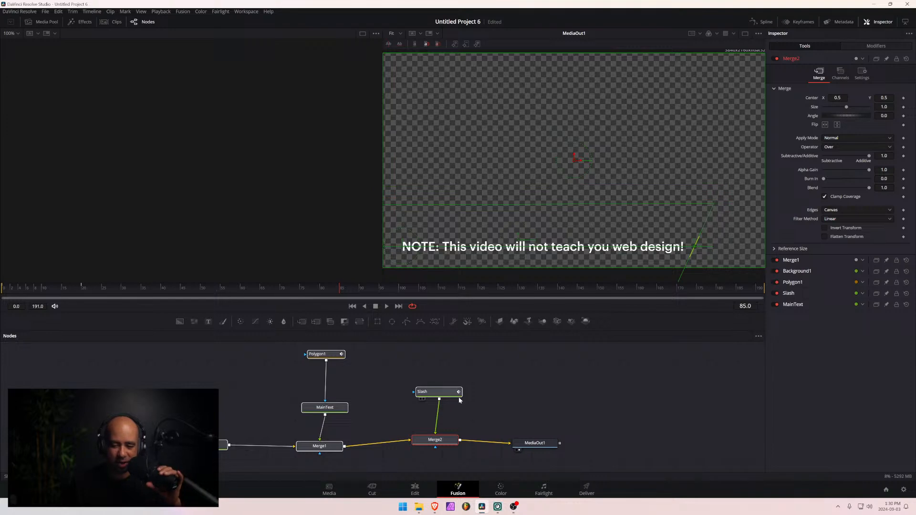
pyautogui.moveTo(497, 405); pyautogui.dragTo(649, 406)
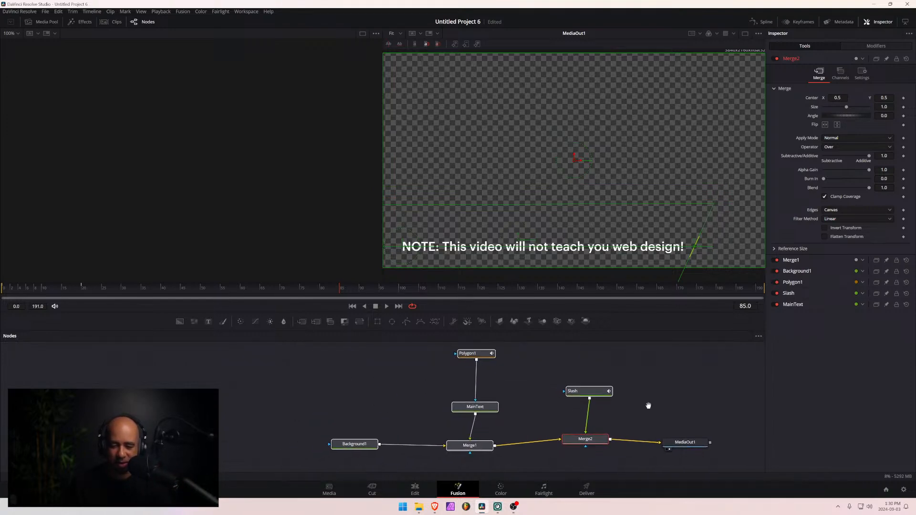
pyautogui.scroll(2, 644, 405)
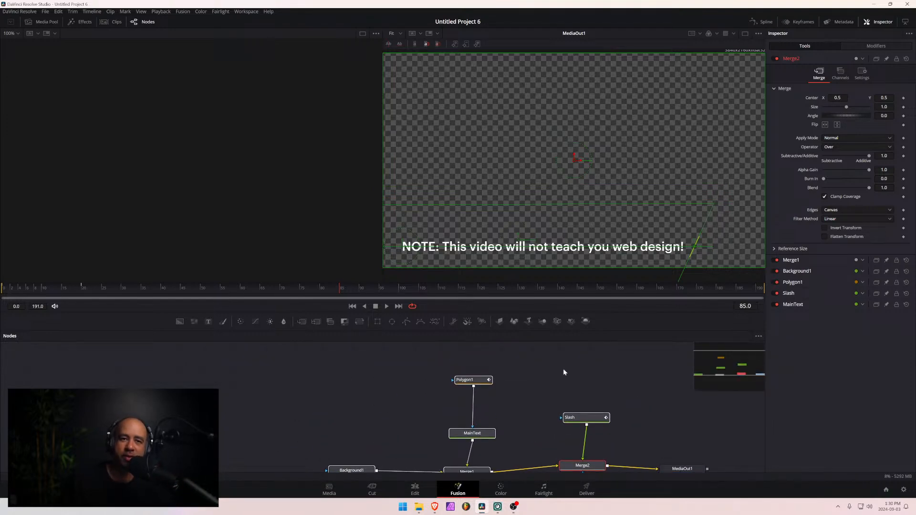
pyautogui.scroll(-2, 536, 395)
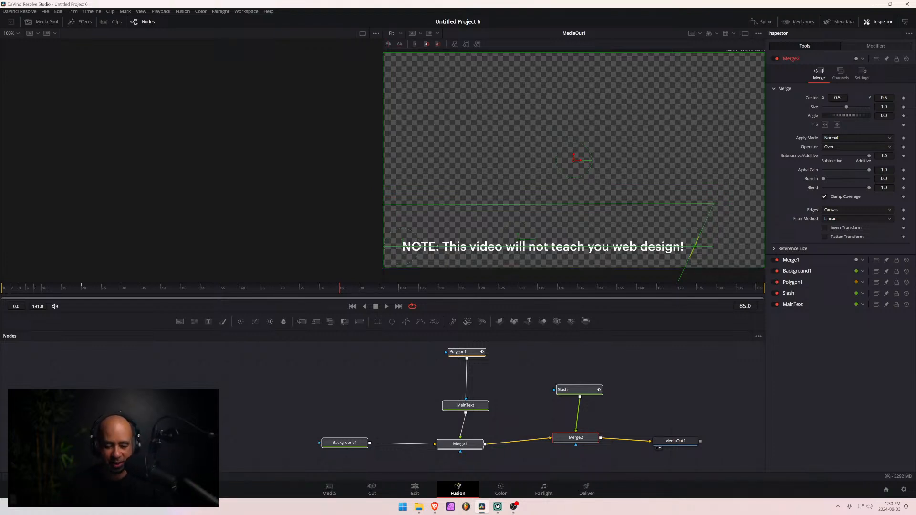
# - Switch to the Desktop folder in File Explorer, select the Pixel Text Wipe.setting file, and minimize the window
pyautogui.moveTo(418, 511)
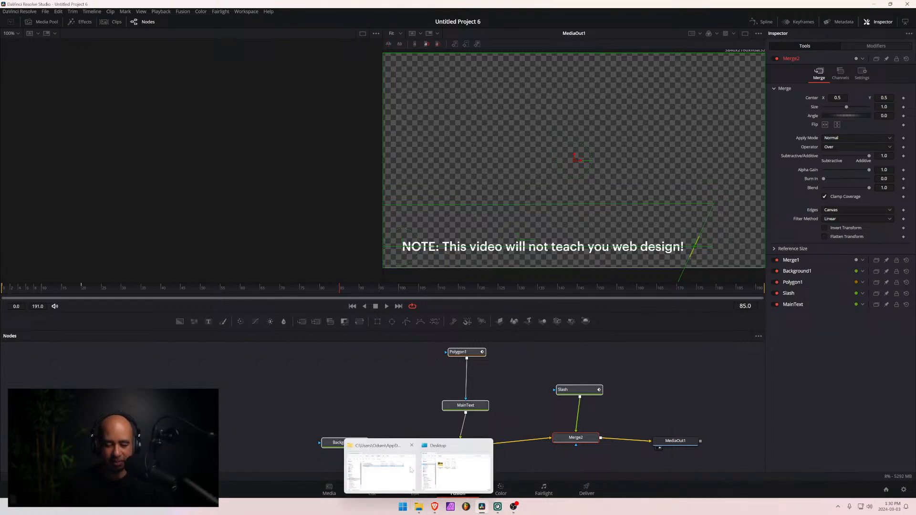
pyautogui.click(459, 477)
pyautogui.click(165, 220)
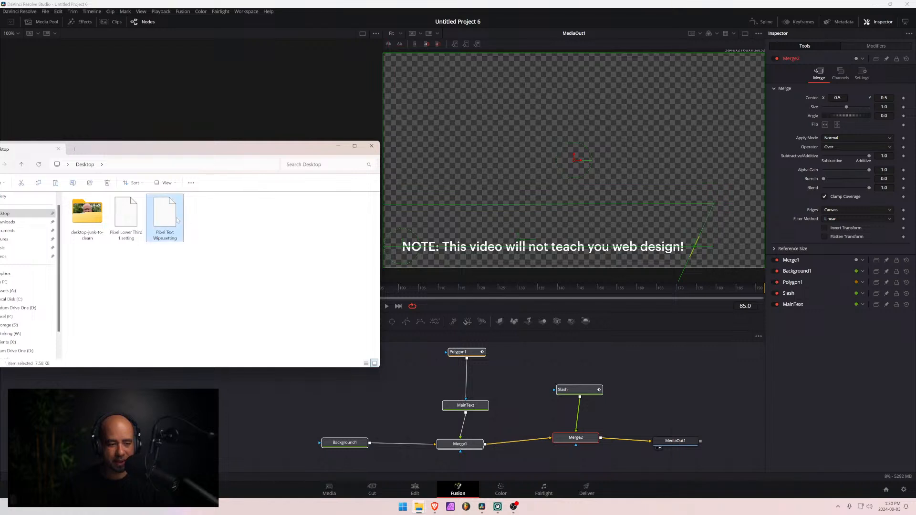
pyautogui.moveTo(183, 153); pyautogui.dragTo(282, 148)
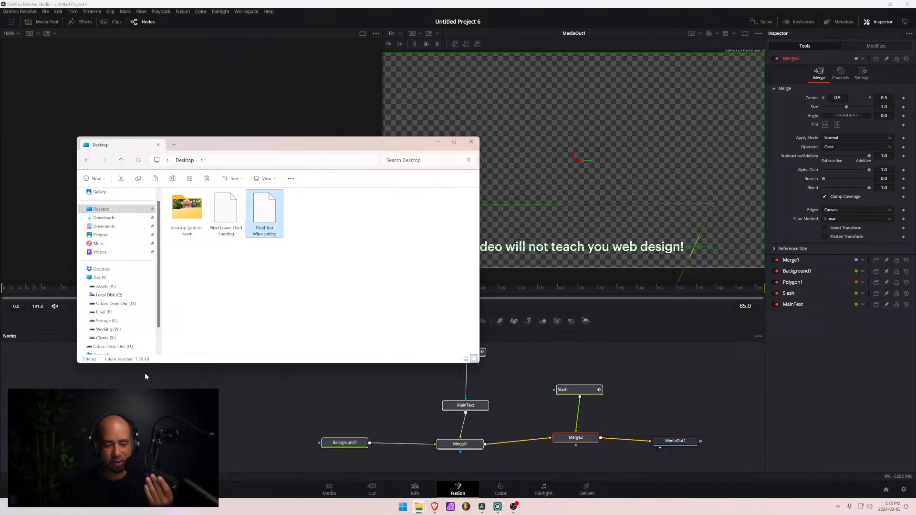
pyautogui.click(436, 142)
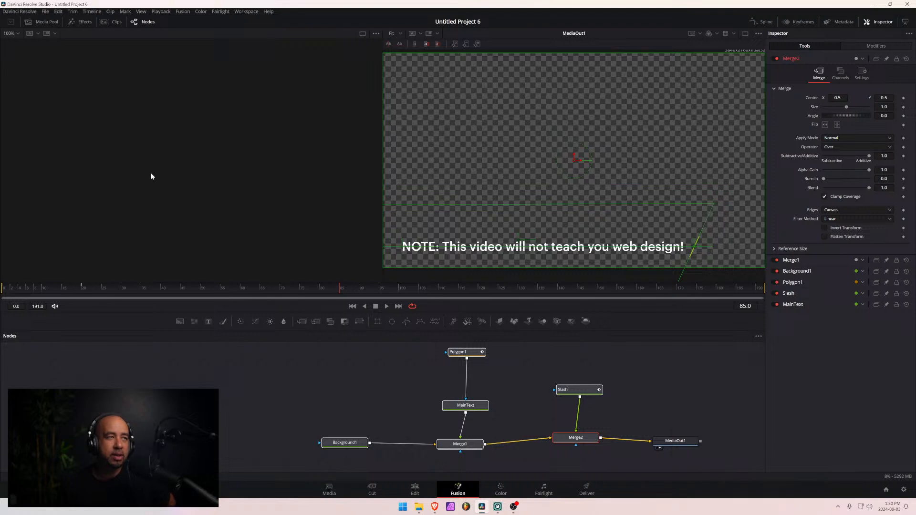
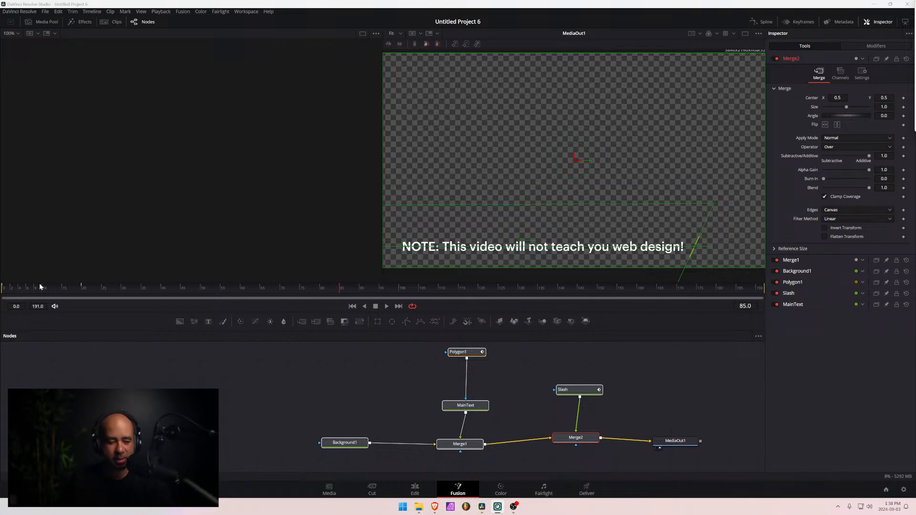
# - Play the composition's intro animation from the first frame and scrub through the remaining frames
pyautogui.moveTo(26, 292); pyautogui.dragTo(1, 292)
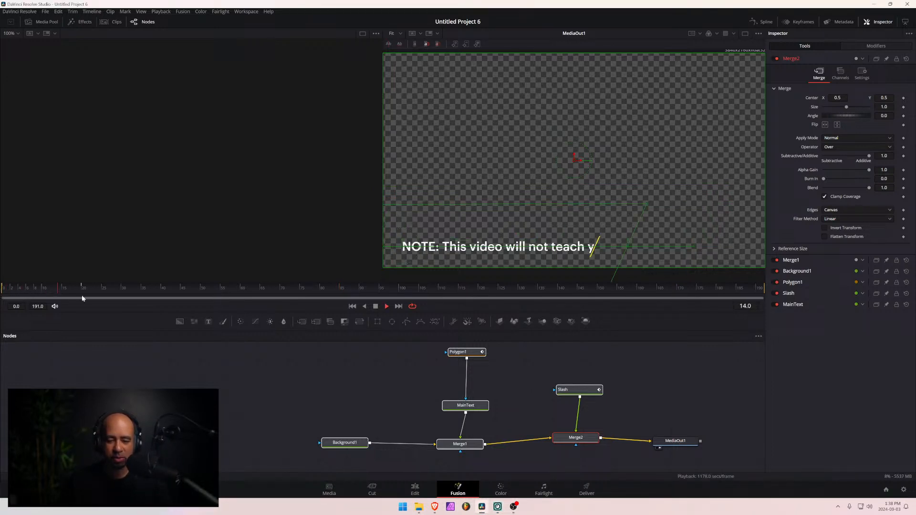
pyautogui.press('space')
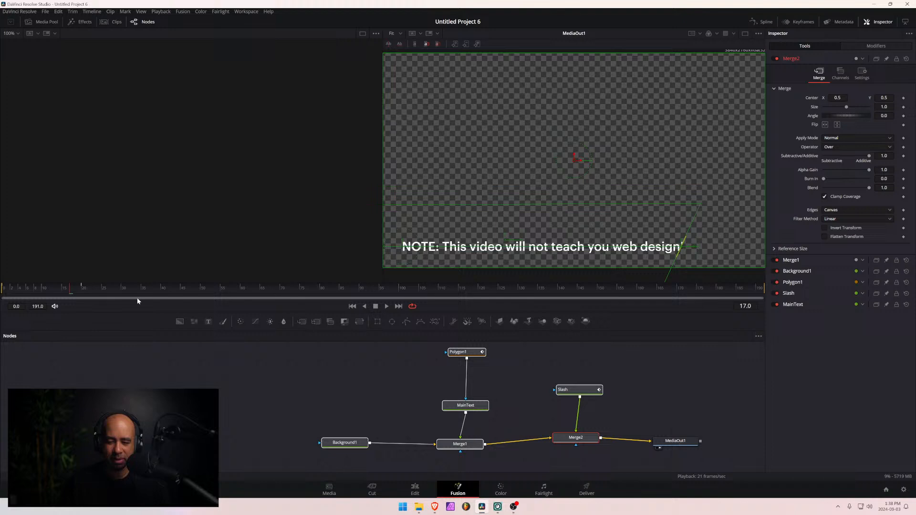
pyautogui.click(93, 288)
pyautogui.moveTo(136, 293); pyautogui.dragTo(755, 299)
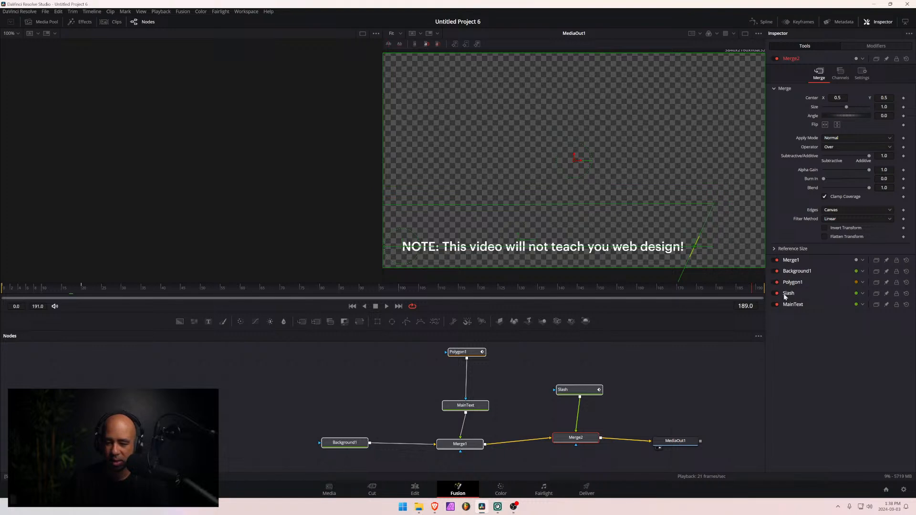
# - Add a keyframe to the Slash node's layout Center at frame 171, 20 frames before the composition's last frame
pyautogui.moveTo(750, 293); pyautogui.dragTo(767, 303)
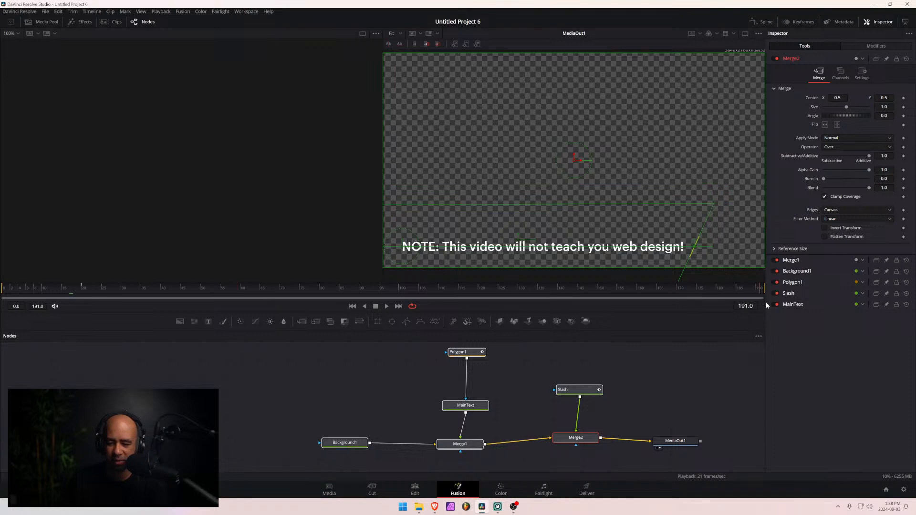
pyautogui.press('Left')
pyautogui.press('Left')
pyautogui.press('Left')
pyautogui.hotkey('shift', 'Right')
pyautogui.hotkey('shift', 'Right')
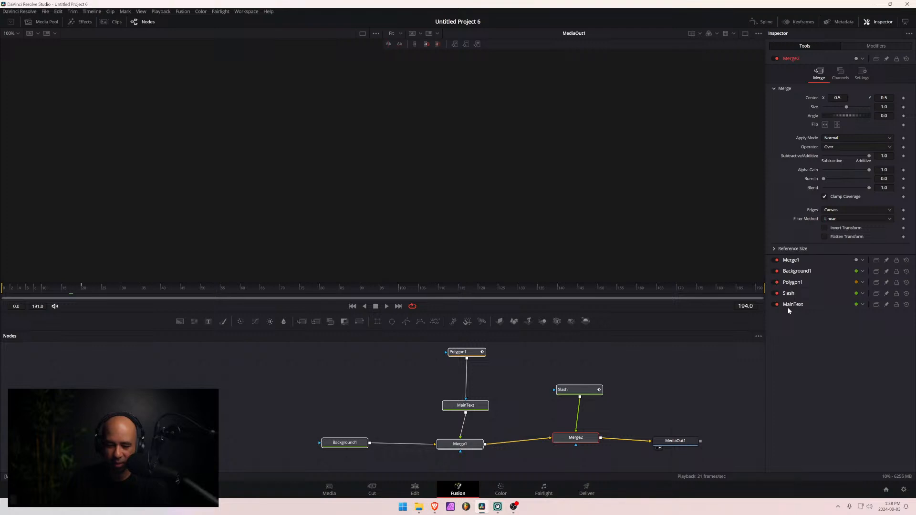
pyautogui.click(649, 289)
pyautogui.moveTo(654, 287); pyautogui.dragTo(762, 286)
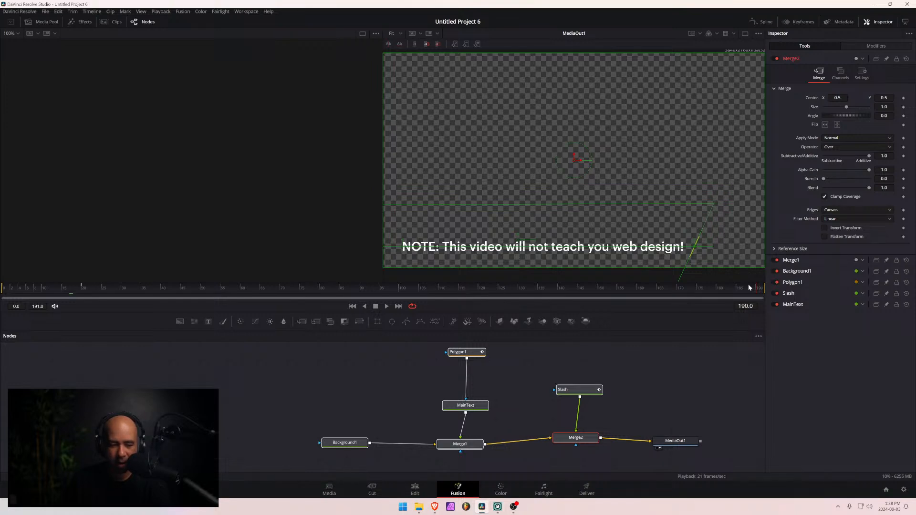
pyautogui.press('Right')
pyautogui.hotkey('shift', 'Left')
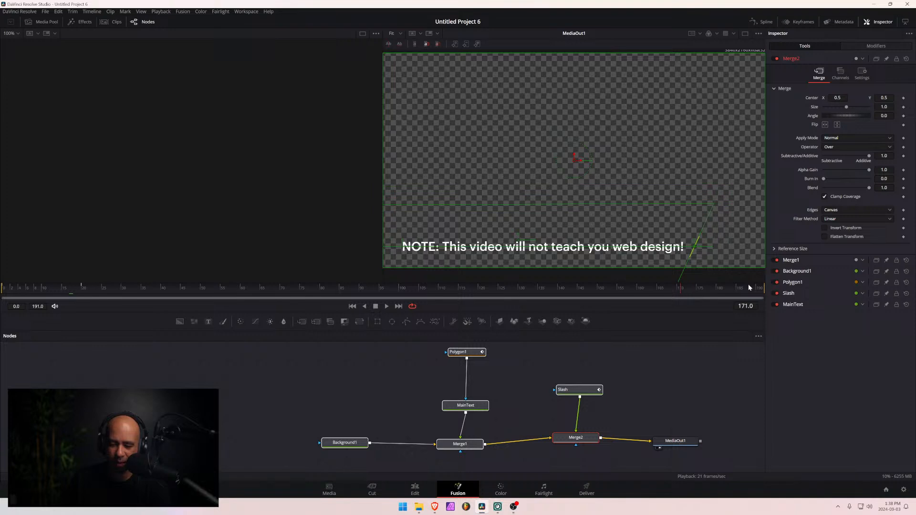
pyautogui.click(577, 394)
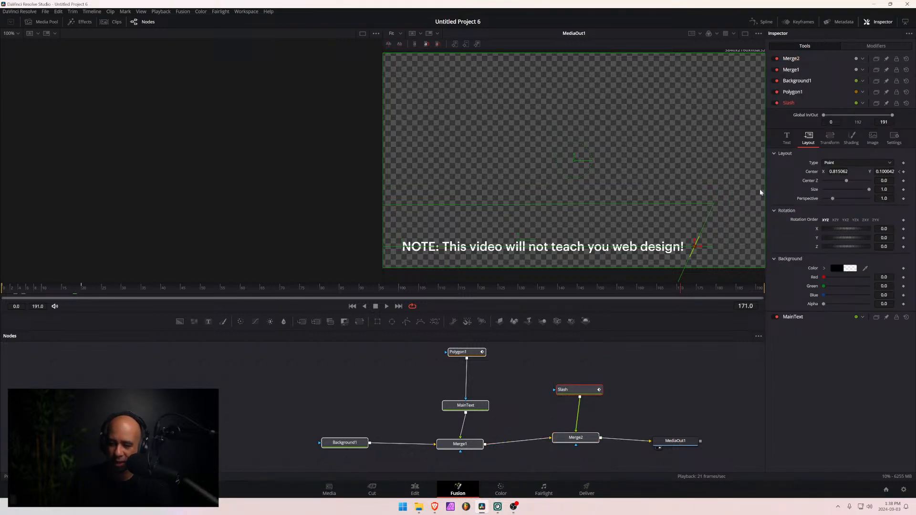
pyautogui.click(903, 171)
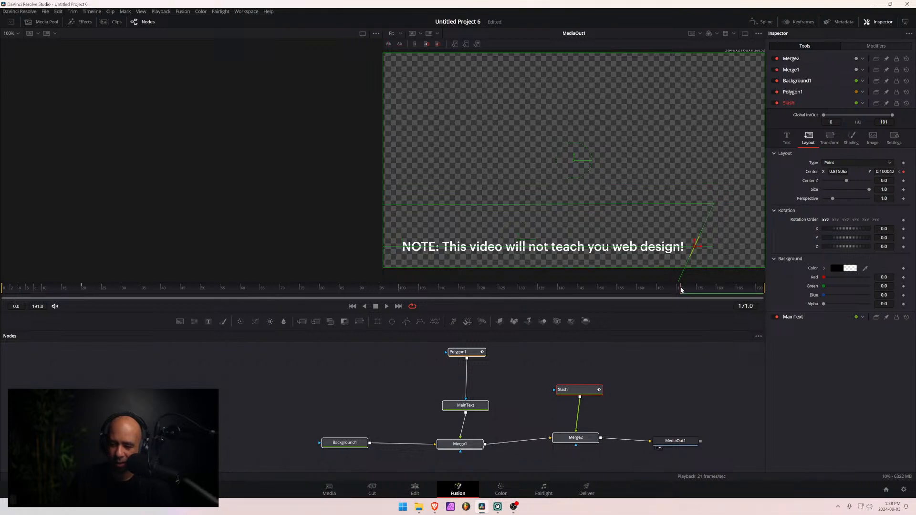
# - At frame 191, move the Slash's Center X to about -0.016, past the frame's left edge, and return to frame 171
pyautogui.click(763, 291)
pyautogui.moveTo(838, 172); pyautogui.dragTo(444, 172)
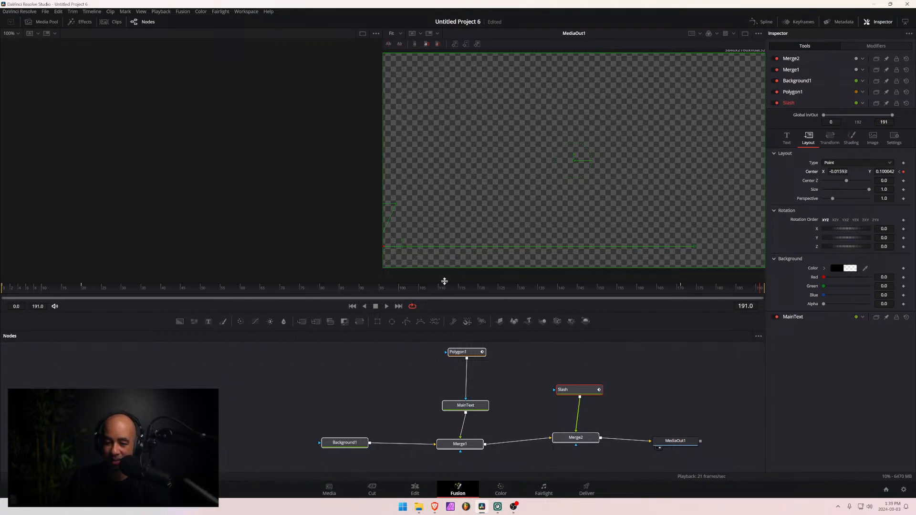
pyautogui.click(681, 290)
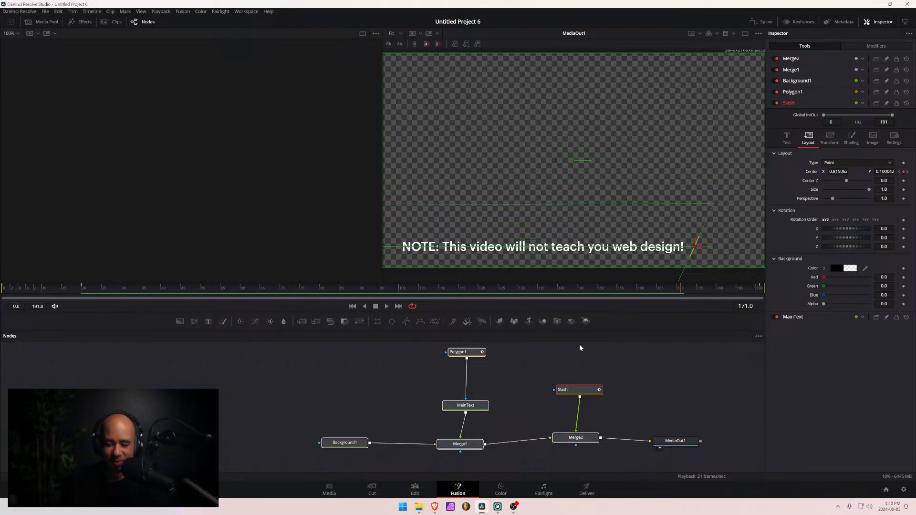
pyautogui.moveTo(573, 390)
pyautogui.mouseDown()
pyautogui.moveTo(565, 397)
pyautogui.moveTo(579, 397)
pyautogui.mouseUp()
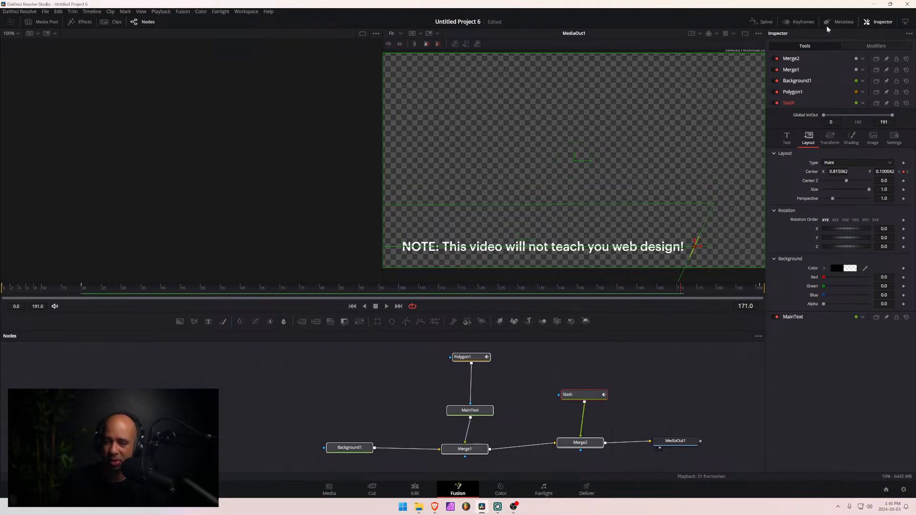
# - Open the Spline editor and display the Slash's Displacement curve with its keyframes at frames 171 and 191 in view
pyautogui.click(764, 22)
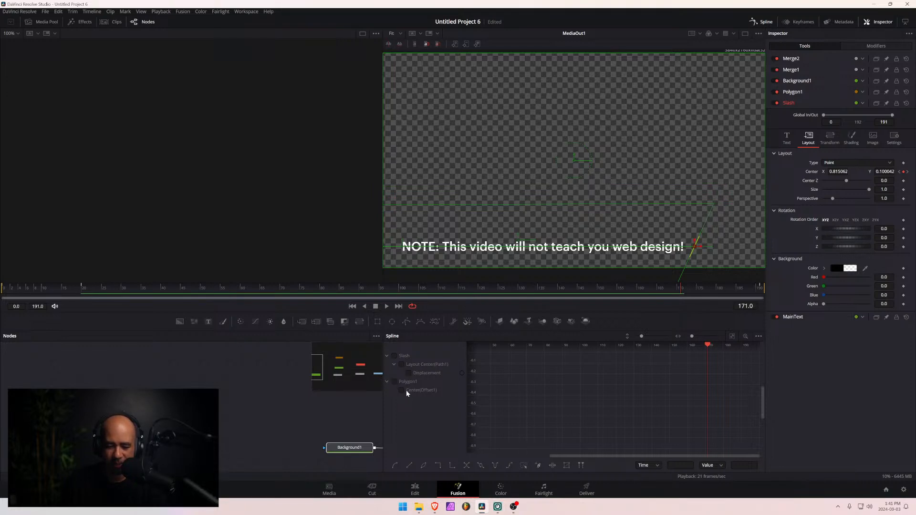
pyautogui.click(394, 355)
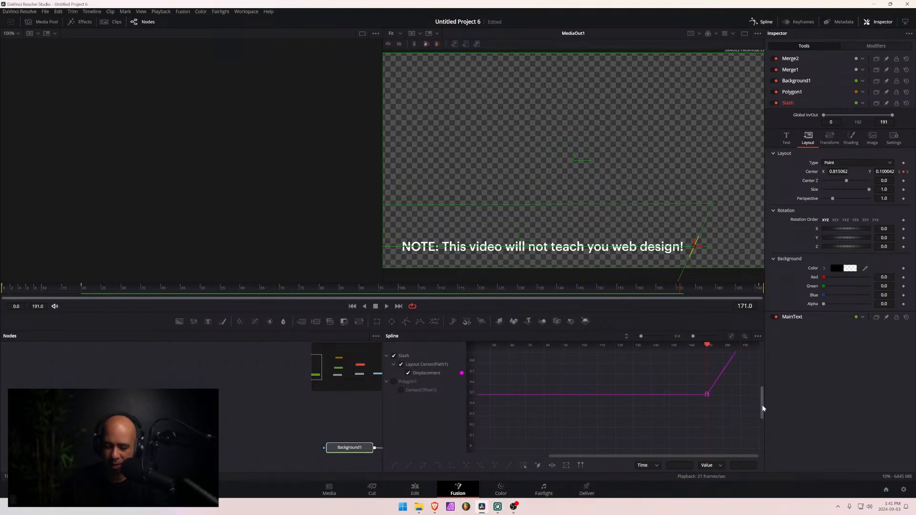
pyautogui.moveTo(762, 405); pyautogui.dragTo(761, 393)
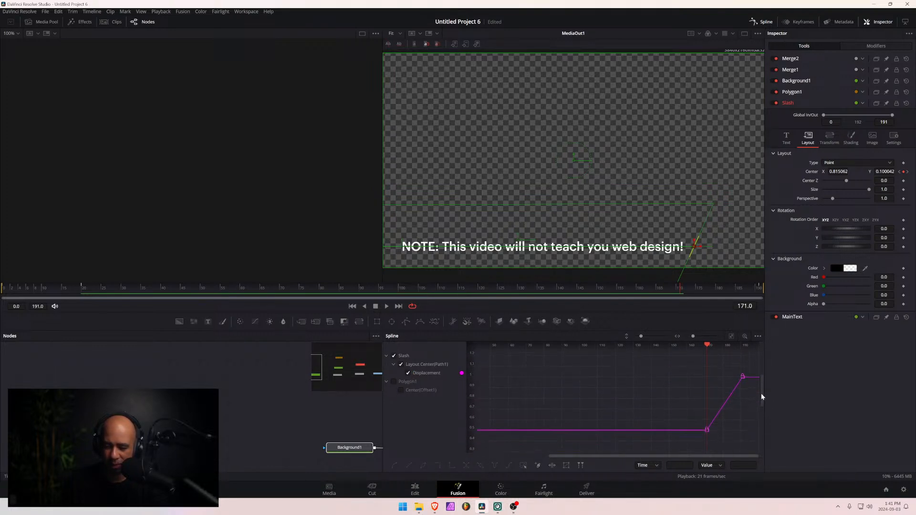
# - Ease the Slash's Displacement curve out of the frame 171 keyframe by pulling its outgoing handle nearly horizontal
pyautogui.click(706, 431)
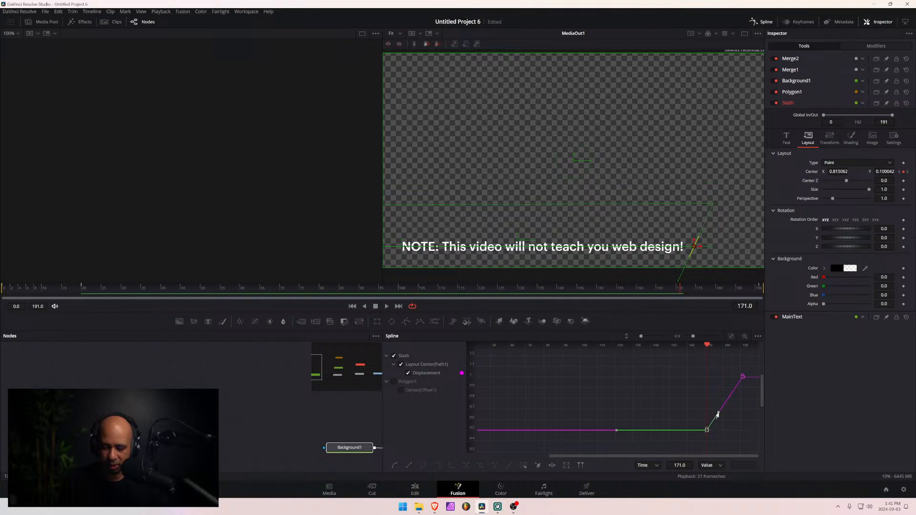
pyautogui.moveTo(718, 412); pyautogui.dragTo(728, 432)
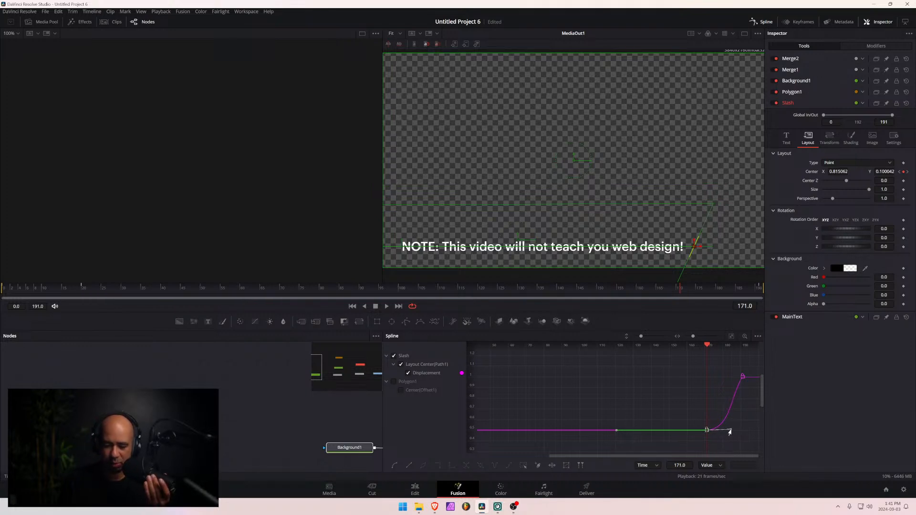
pyautogui.hscroll(-3, 741, 409)
pyautogui.hscroll(3, 740, 410)
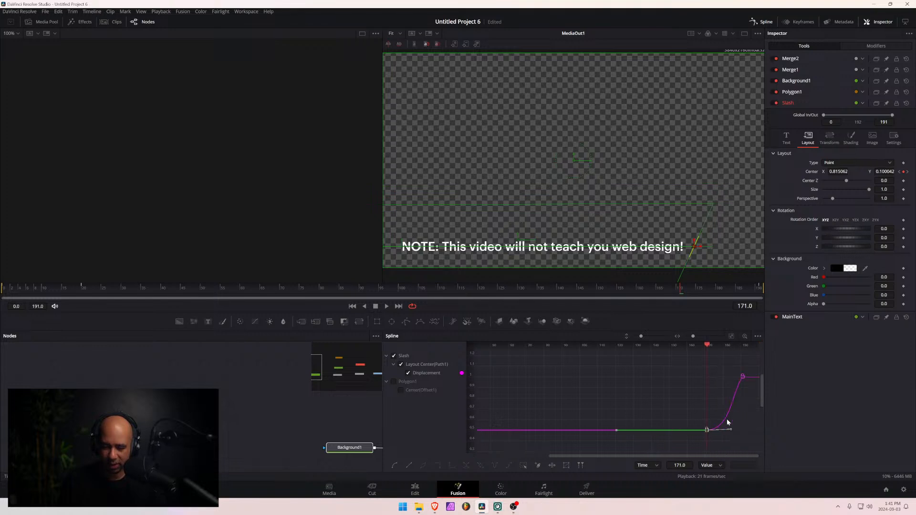
pyautogui.hscroll(-2, 728, 403)
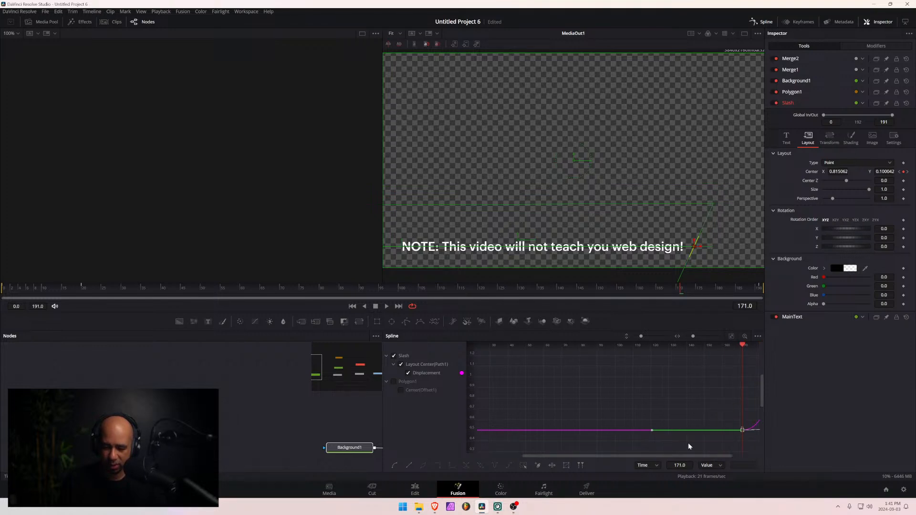
pyautogui.moveTo(682, 454); pyautogui.dragTo(751, 459)
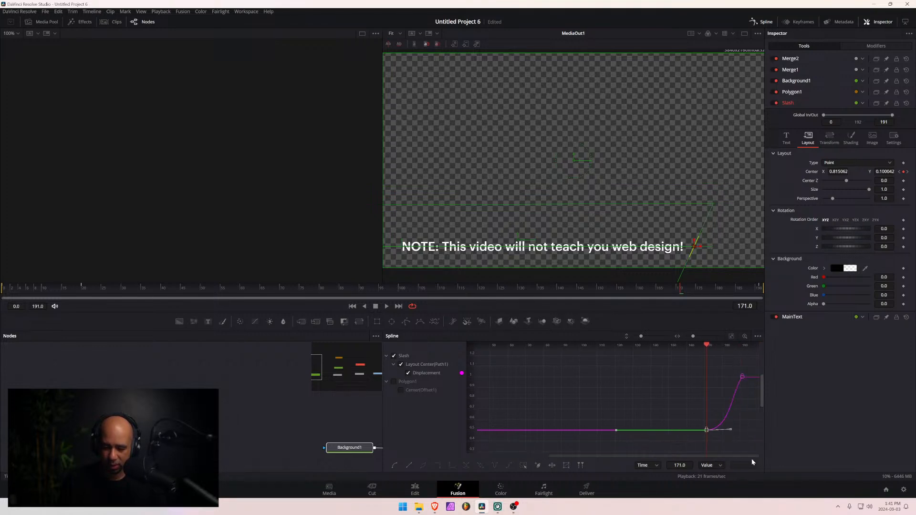
# - Flatten and extend the frame 191 keyframe's incoming handle, and lengthen the frame 171 keyframe's outgoing handle for a steeper S-curve
pyautogui.click(742, 377)
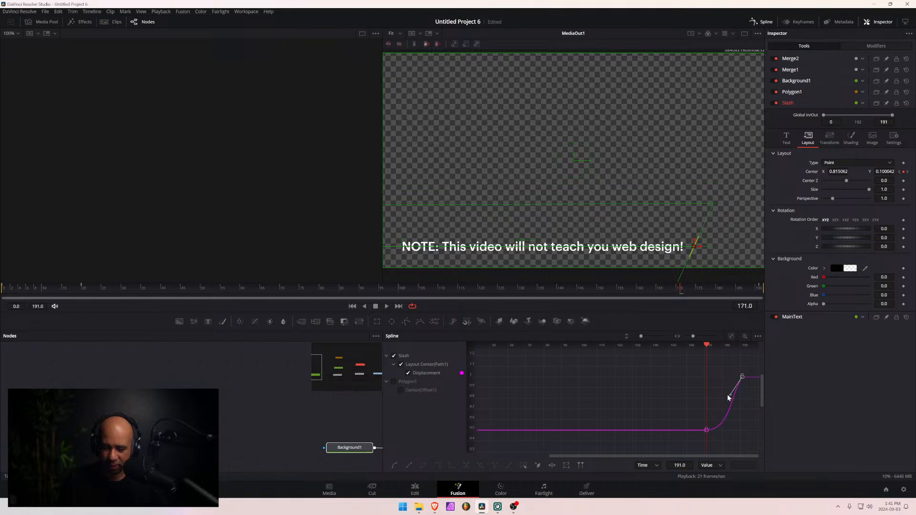
pyautogui.click(720, 391)
pyautogui.click(742, 376)
pyautogui.moveTo(728, 397); pyautogui.dragTo(710, 381)
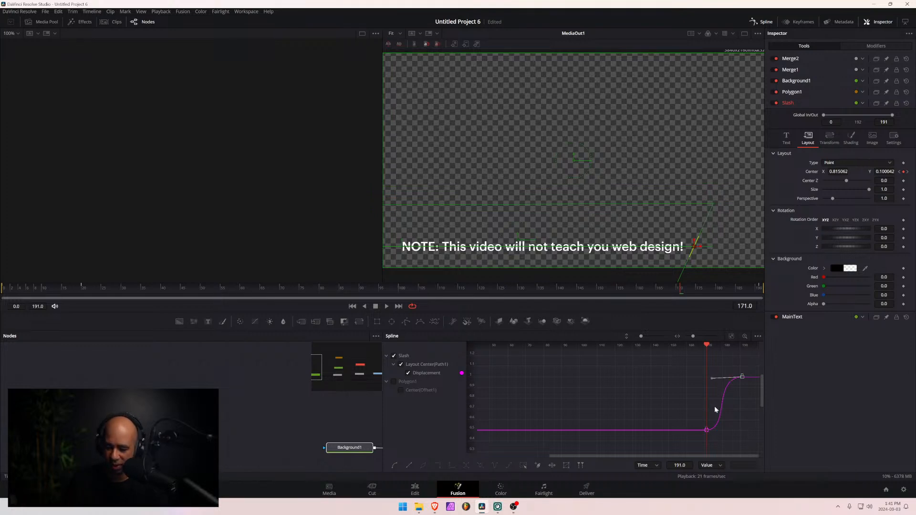
pyautogui.click(707, 430)
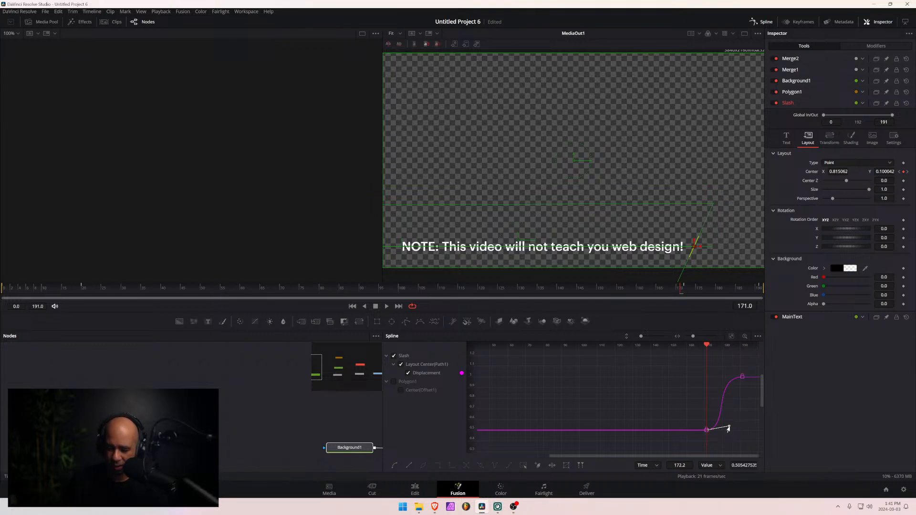
pyautogui.moveTo(728, 429); pyautogui.dragTo(735, 431)
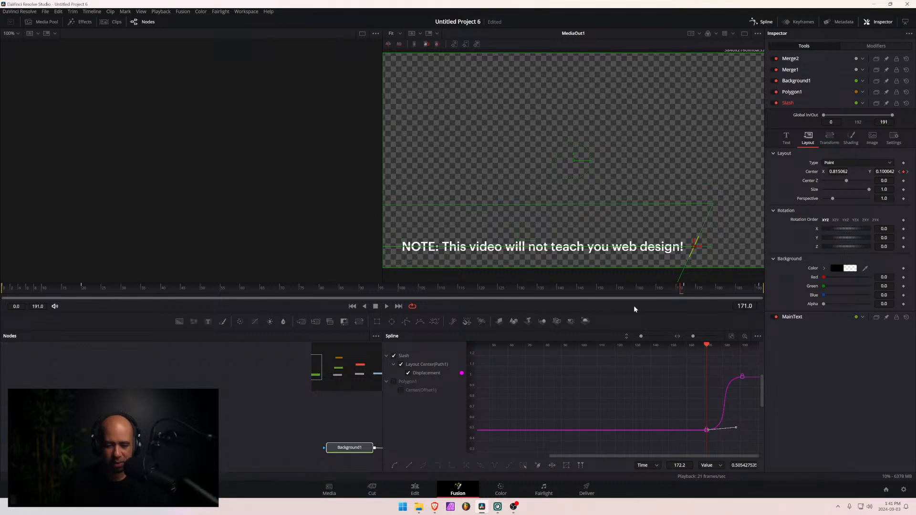
# - Play the lower third's exit animation several times from before frame 171 to check its easing
pyautogui.moveTo(649, 291); pyautogui.dragTo(640, 294)
pyautogui.press('space')
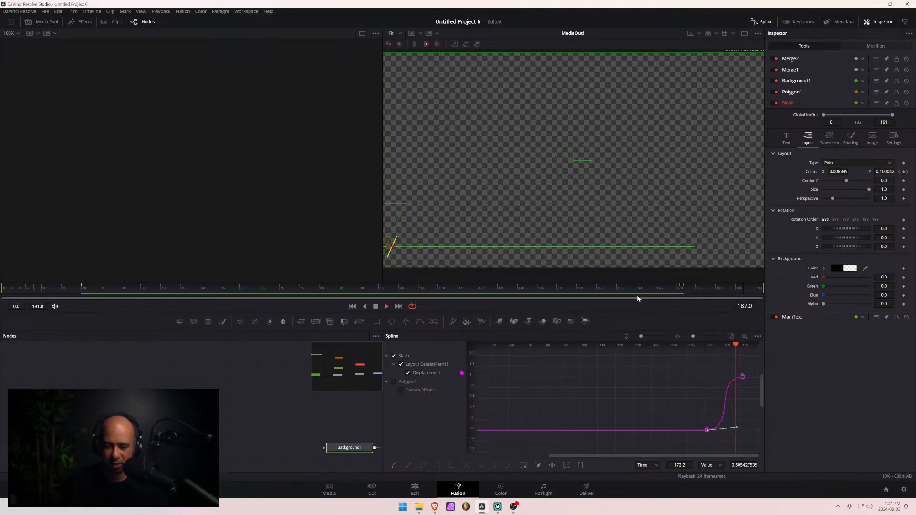
pyautogui.click(647, 291)
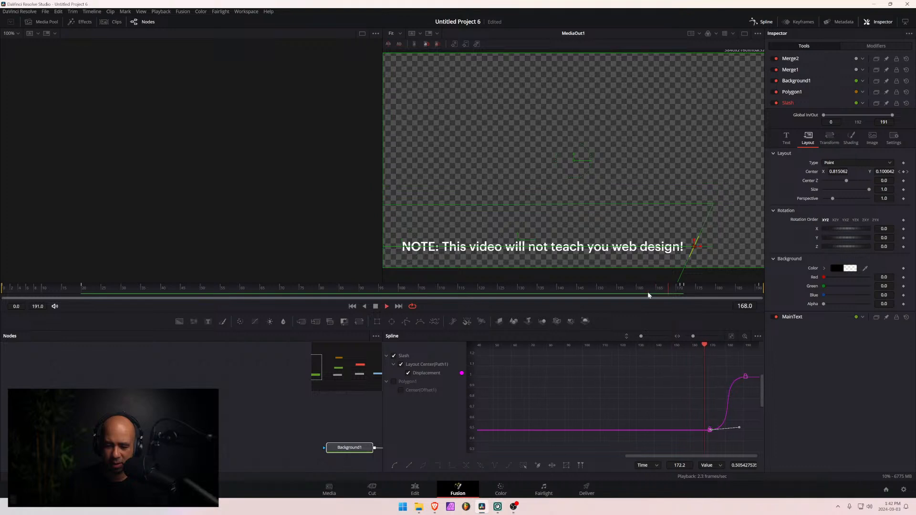
pyautogui.click(648, 291)
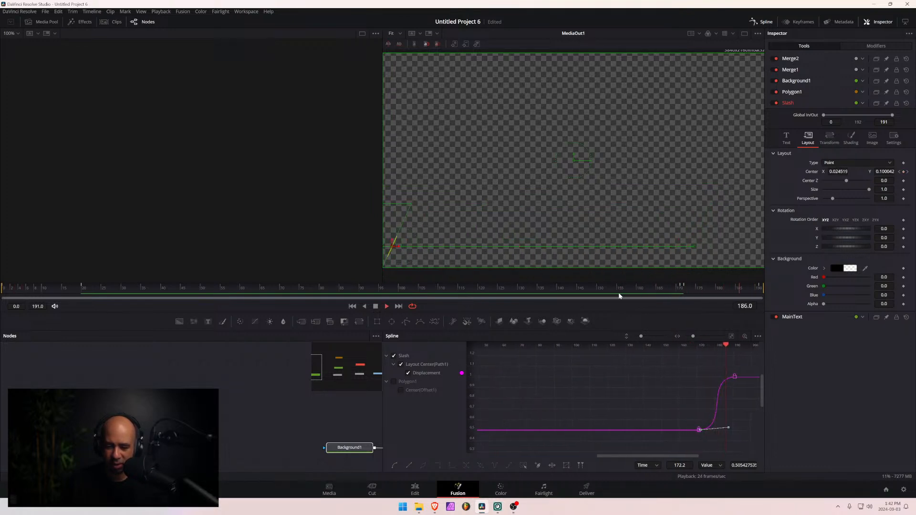
pyautogui.click(648, 289)
pyautogui.click(570, 291)
pyautogui.press('space')
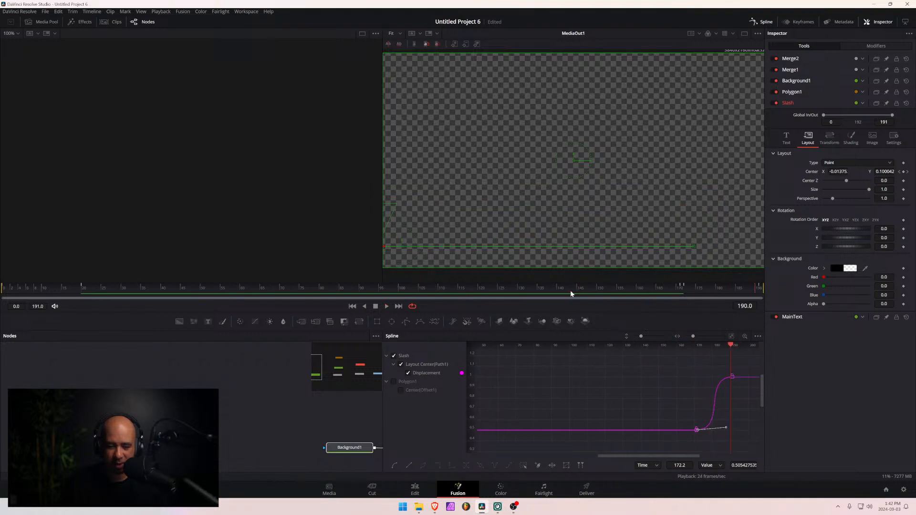
# - Return to the Edit page and replay the Fusion Composition clip's exit, followed by the whole clip from its start
pyautogui.click(418, 488)
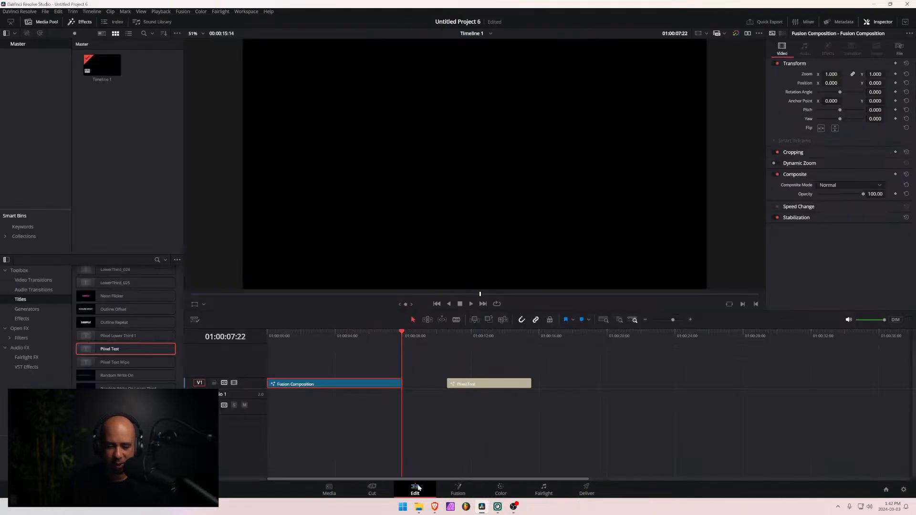
pyautogui.moveTo(398, 345); pyautogui.dragTo(327, 347)
pyautogui.press('space')
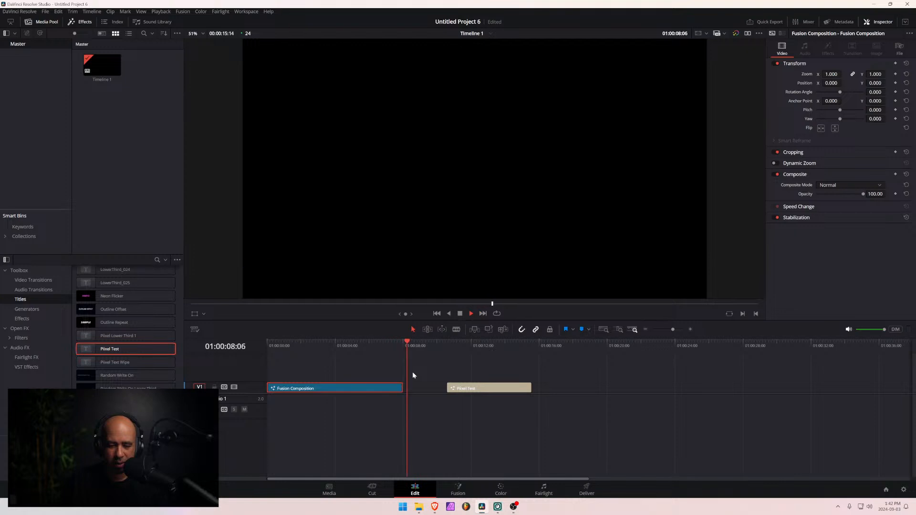
pyautogui.press('space')
pyautogui.moveTo(416, 342); pyautogui.dragTo(377, 348)
pyautogui.press('space')
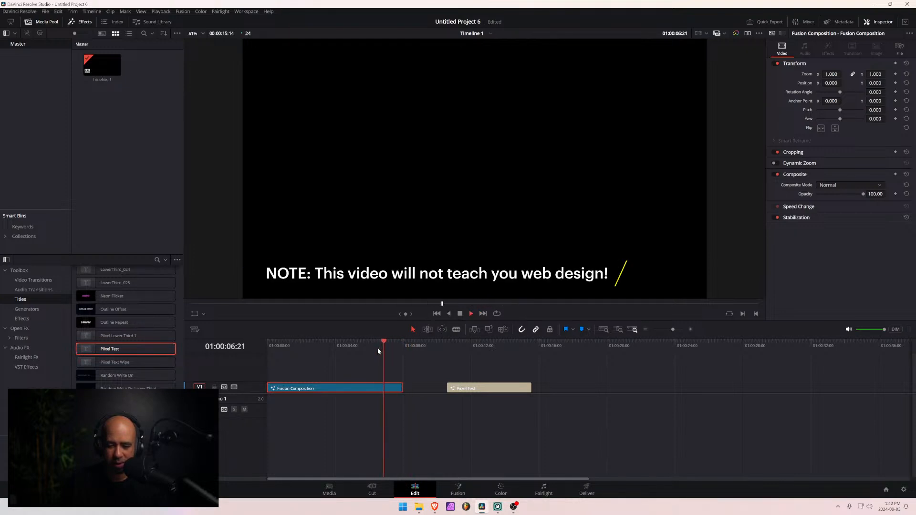
pyautogui.click(380, 347)
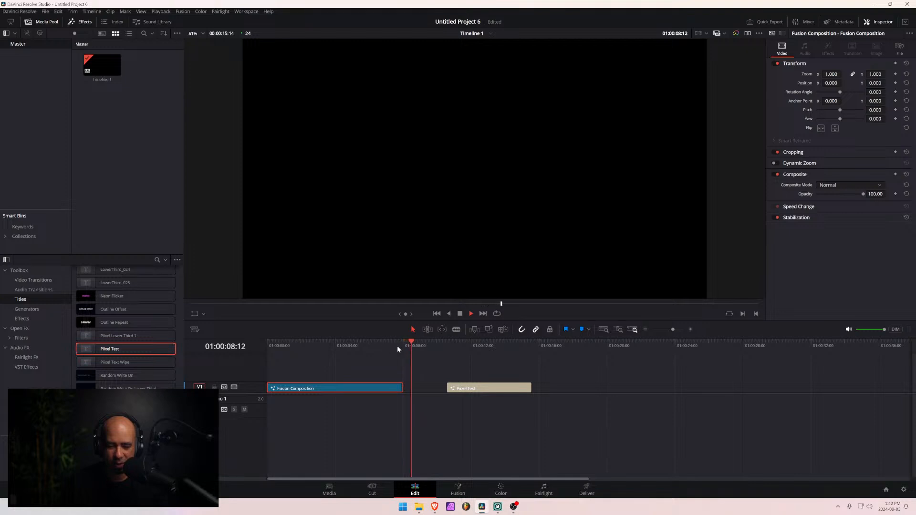
pyautogui.click(403, 343)
pyautogui.click(368, 343)
pyautogui.press('space')
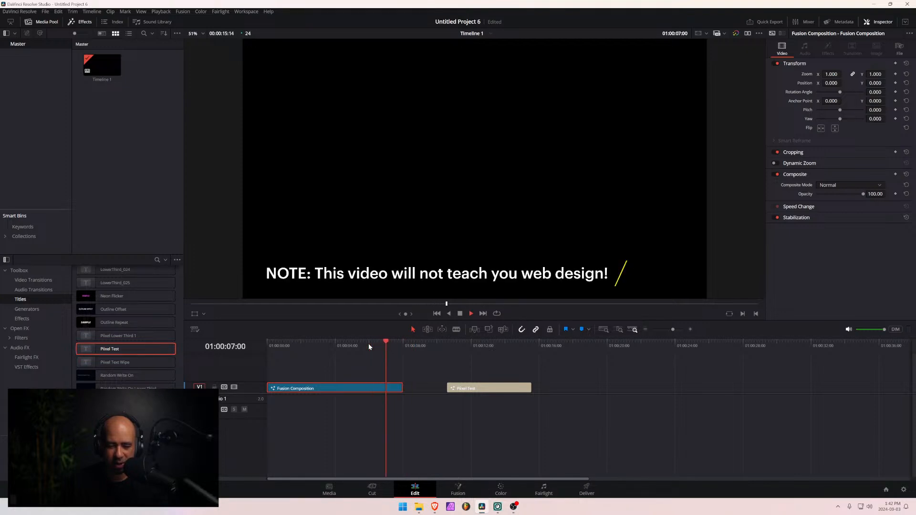
pyautogui.press('space')
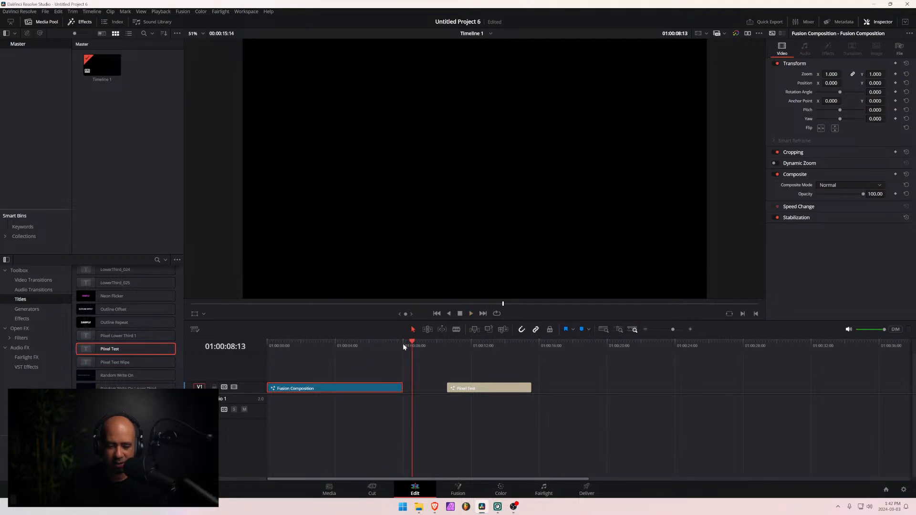
pyautogui.moveTo(406, 345); pyautogui.dragTo(241, 347)
pyautogui.press('space')
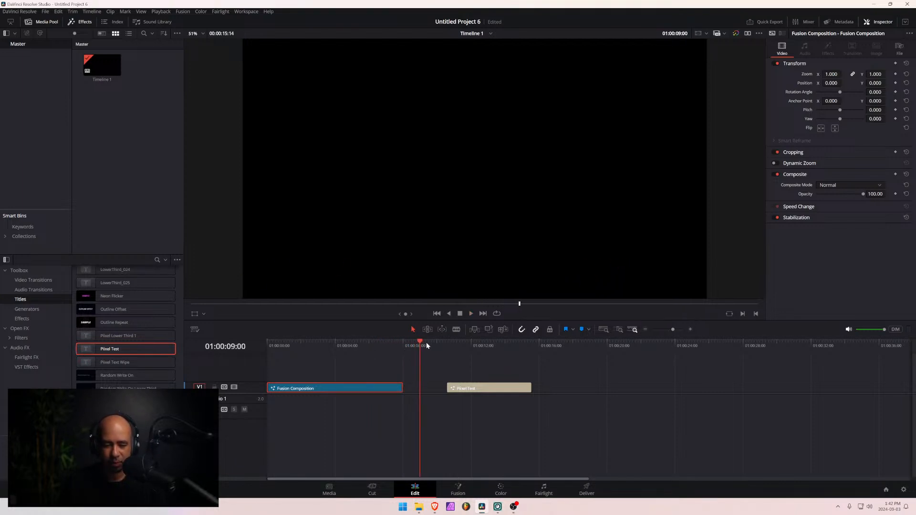
# - Trim the end of the Fusion Composition clip to a length of about 5 seconds and play its shortened ending
pyautogui.moveTo(390, 350); pyautogui.dragTo(322, 350)
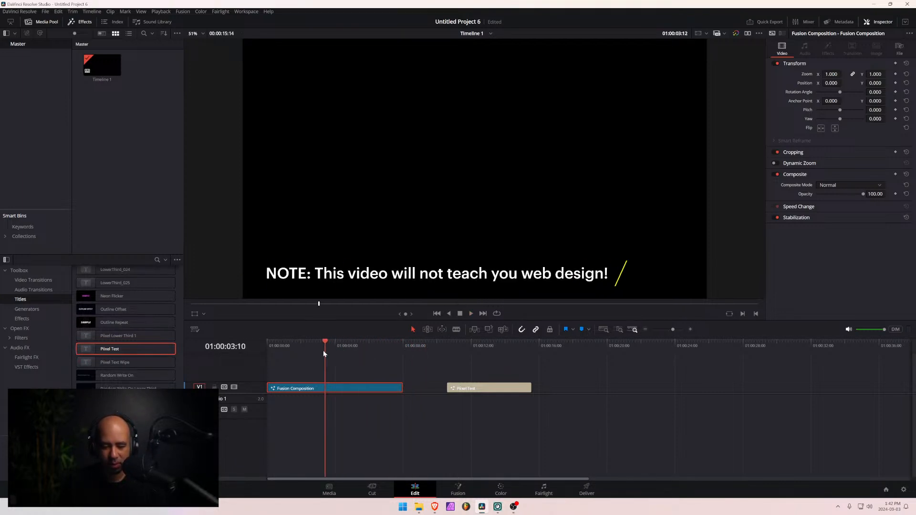
pyautogui.moveTo(403, 388); pyautogui.dragTo(352, 389)
pyautogui.press('space')
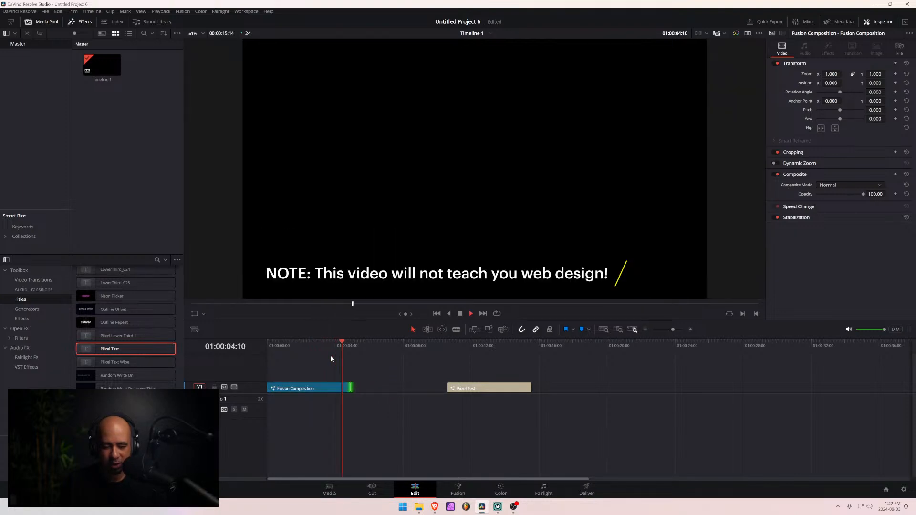
# - Stop the playback and undo the last trim of the Fusion Composition clip's end
pyautogui.press('space')
pyautogui.hotkey('ctrl', 'z')
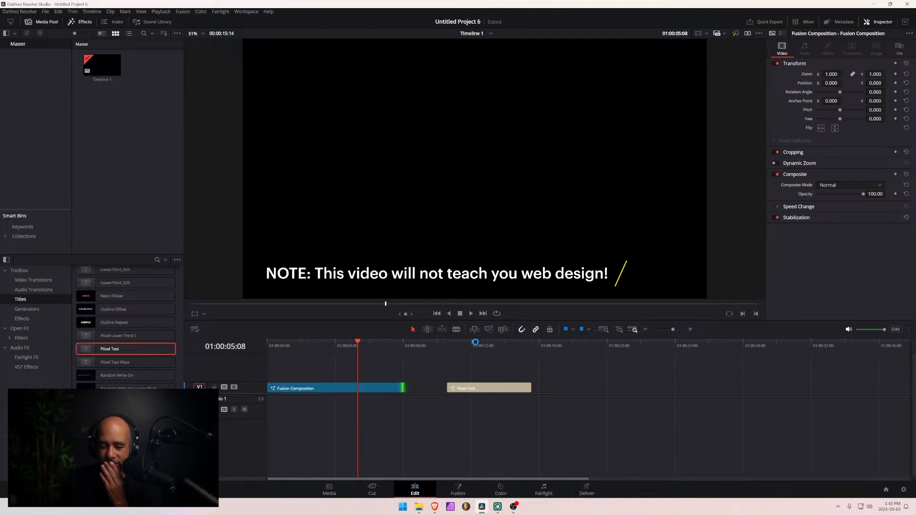
# - Park the playhead on the Pixel Test clip, examine its nodes on the Fusion page and return to the Edit page
pyautogui.moveTo(468, 347); pyautogui.dragTo(445, 350)
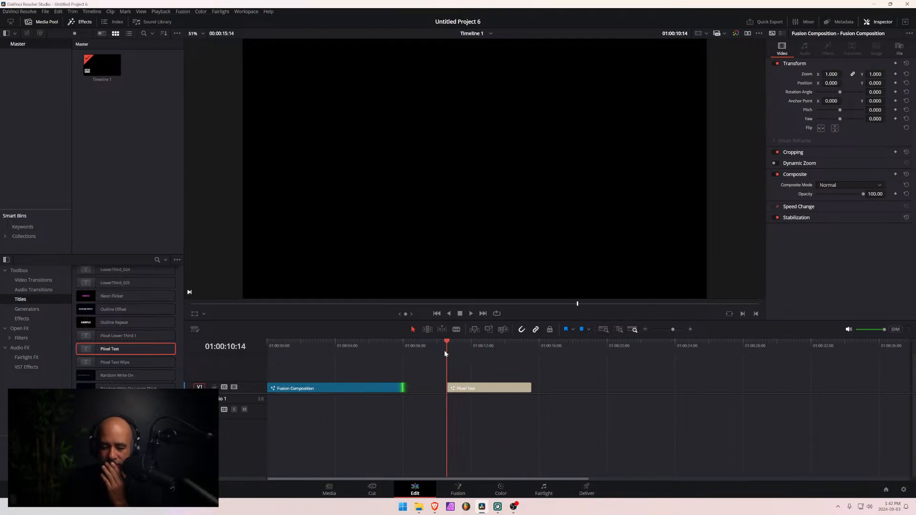
pyautogui.click(456, 490)
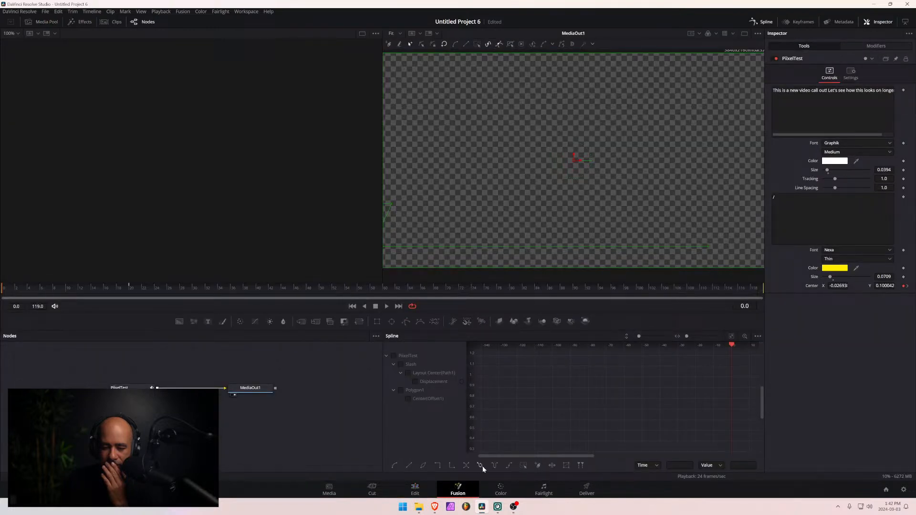
pyautogui.click(410, 488)
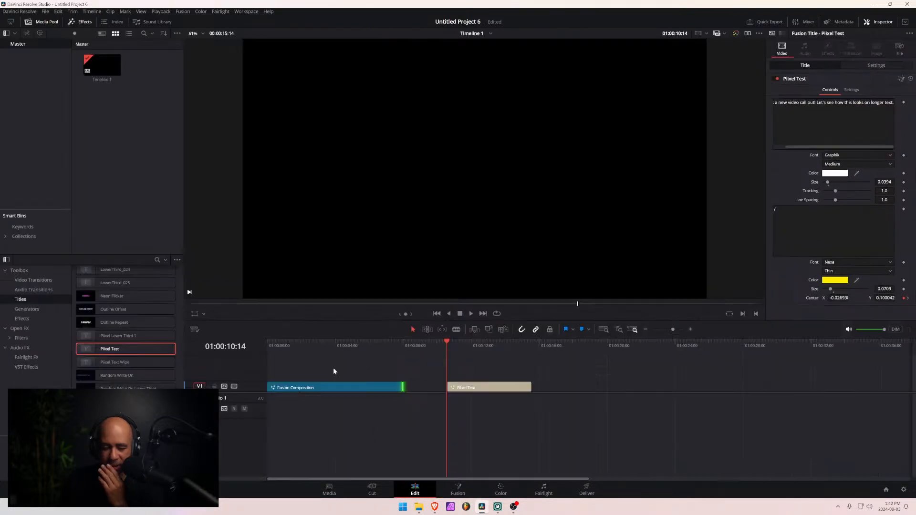
pyautogui.click(449, 486)
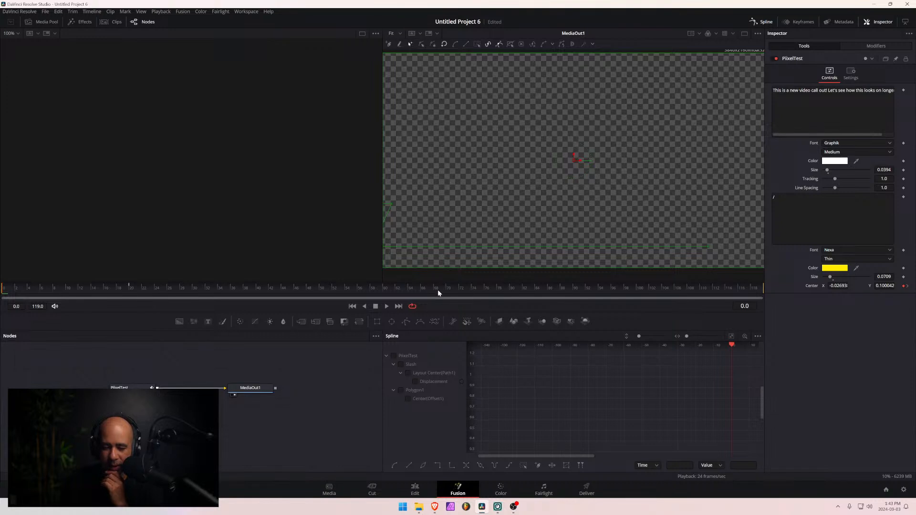
pyautogui.click(414, 489)
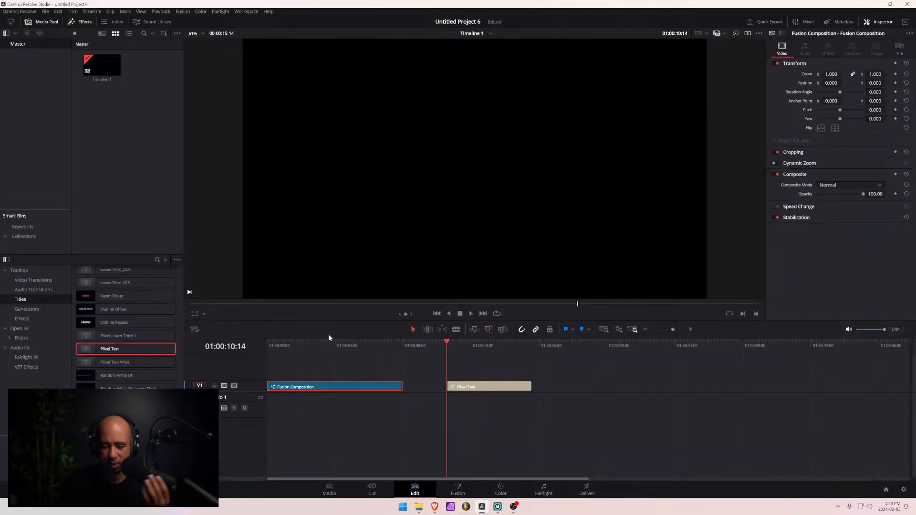
# - Open the Fusion Composition clip on the Fusion page from about 01:00:04:19 and hide the Spline editor
pyautogui.moveTo(356, 347); pyautogui.dragTo(348, 347)
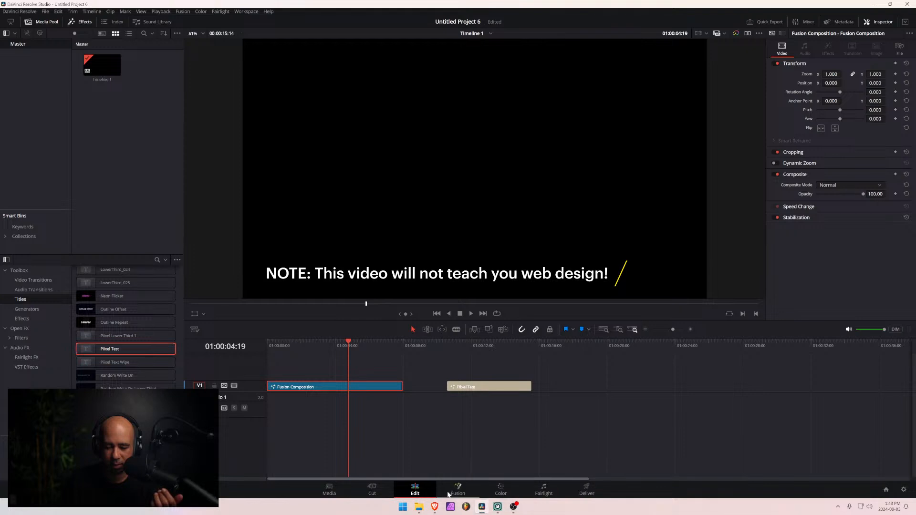
pyautogui.click(453, 490)
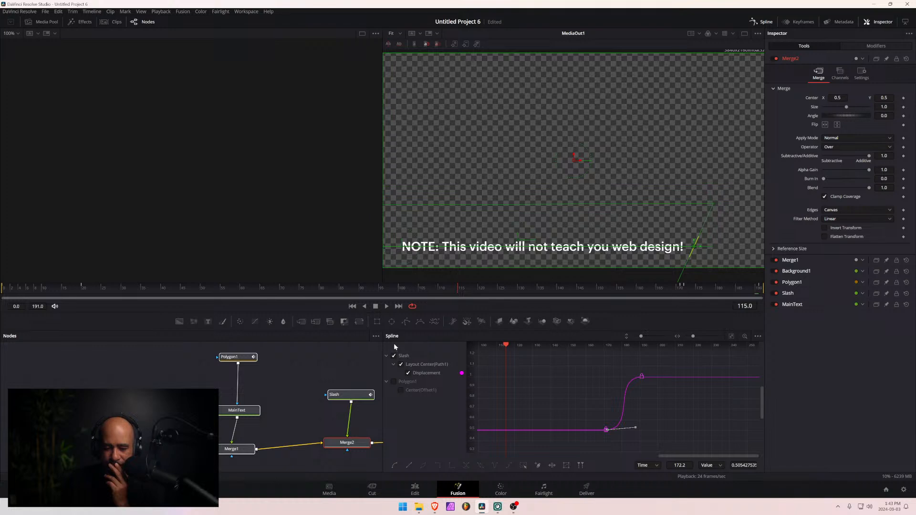
pyautogui.click(758, 21)
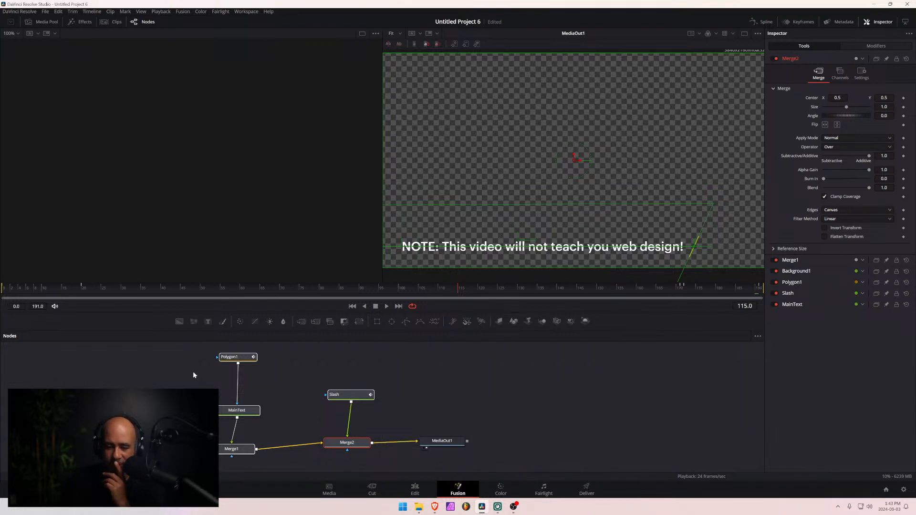
# - View the Merge1 and Background1 nodes in the empty viewer and scrub through Merge1's animation
pyautogui.click(213, 456)
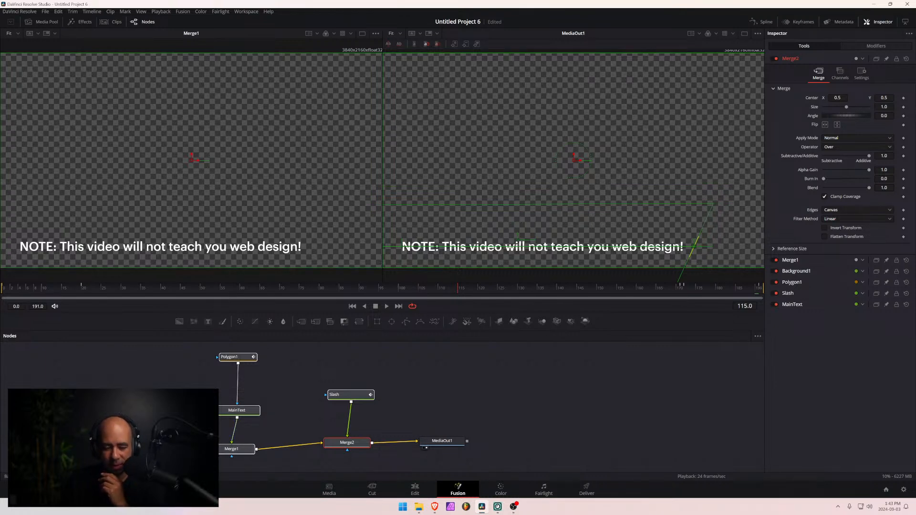
pyautogui.click(119, 456)
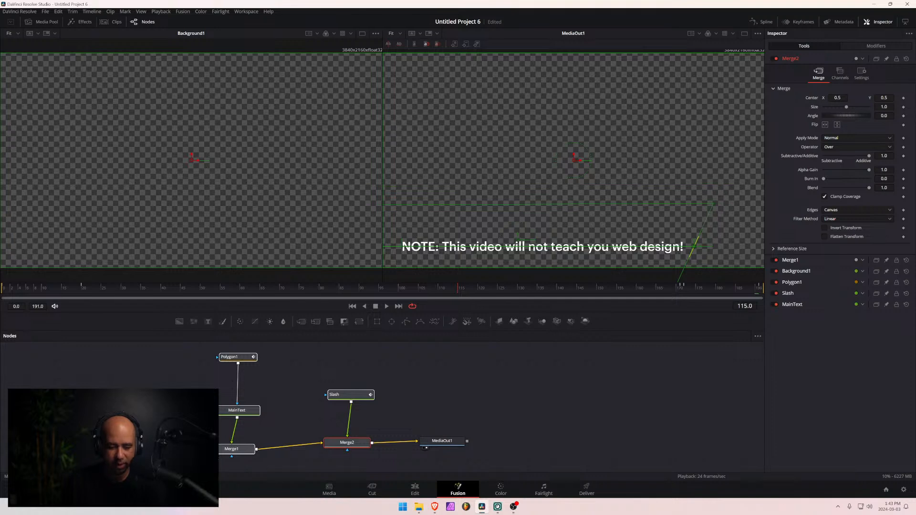
pyautogui.click(212, 456)
pyautogui.click(393, 288)
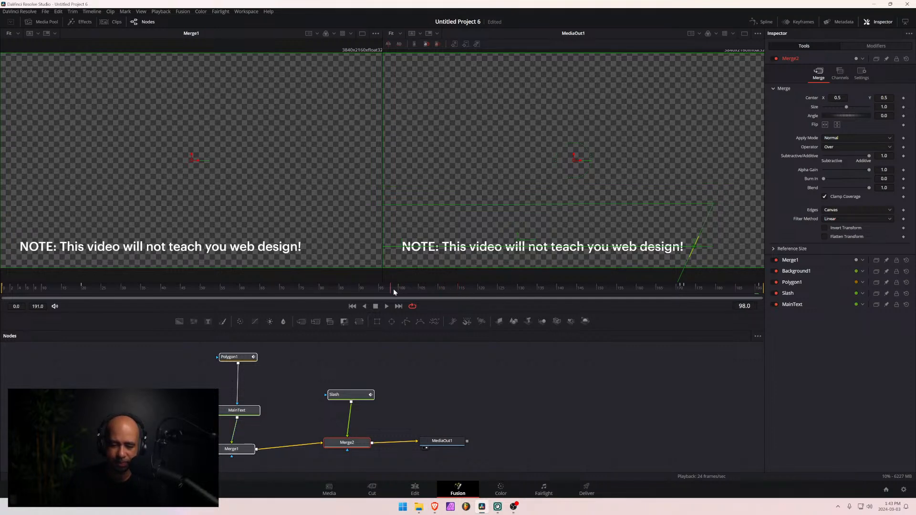
pyautogui.moveTo(188, 293); pyautogui.dragTo(132, 298)
pyautogui.moveTo(349, 292); pyautogui.dragTo(419, 290)
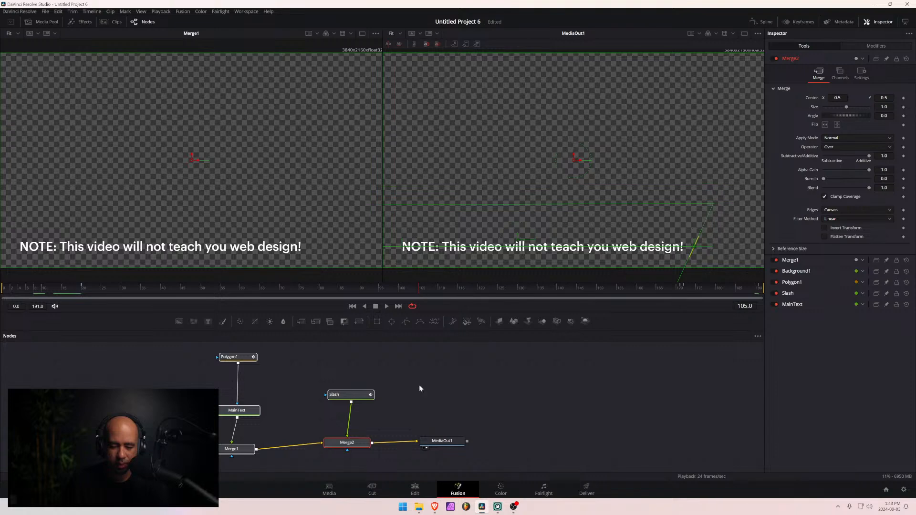
# - Return to the Edit page and play the Fusion Composition clip from its start
pyautogui.click(415, 492)
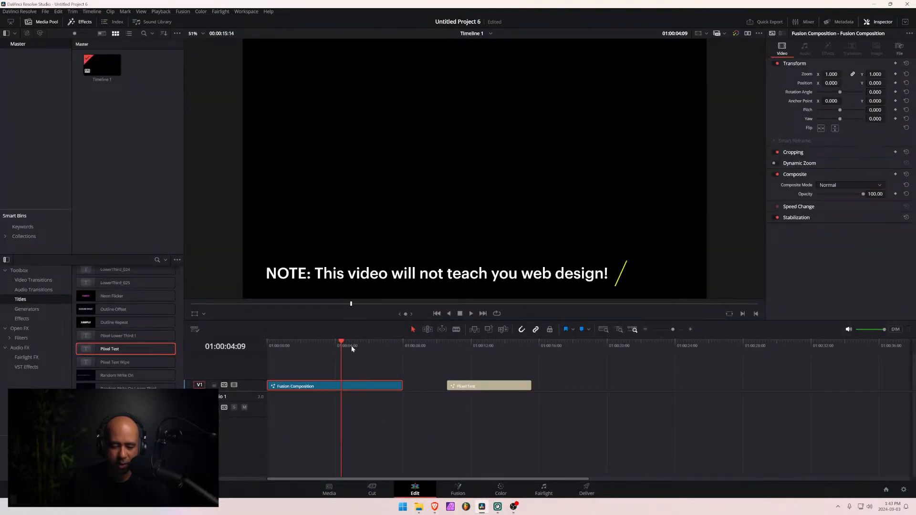
pyautogui.moveTo(345, 354); pyautogui.dragTo(247, 346)
pyautogui.press('space')
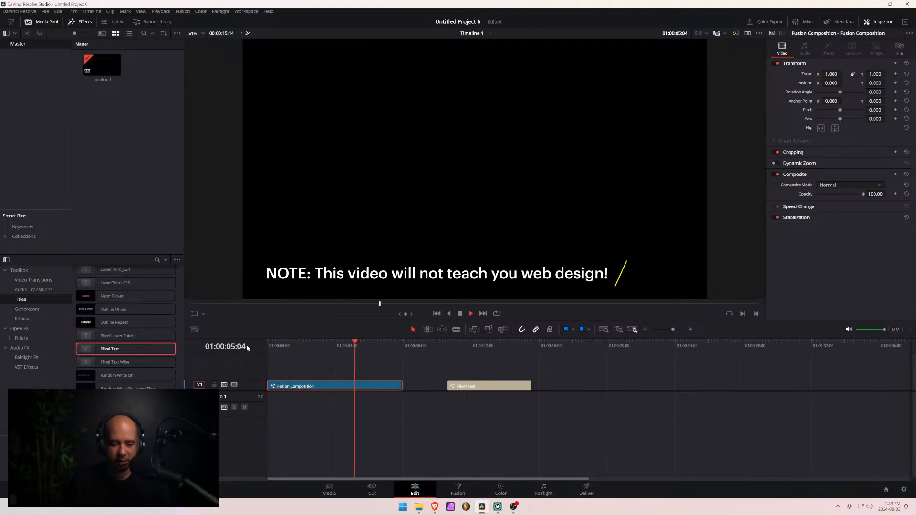
pyautogui.press('space')
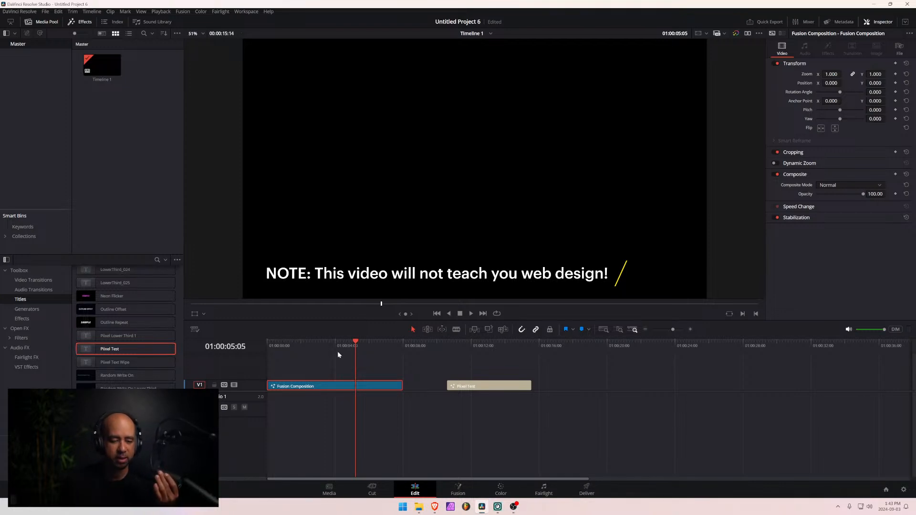
# - Trim the end of the Fusion Composition clip to 01:00:05:20
pyautogui.click(355, 344)
pyautogui.moveTo(355, 342); pyautogui.dragTo(367, 349)
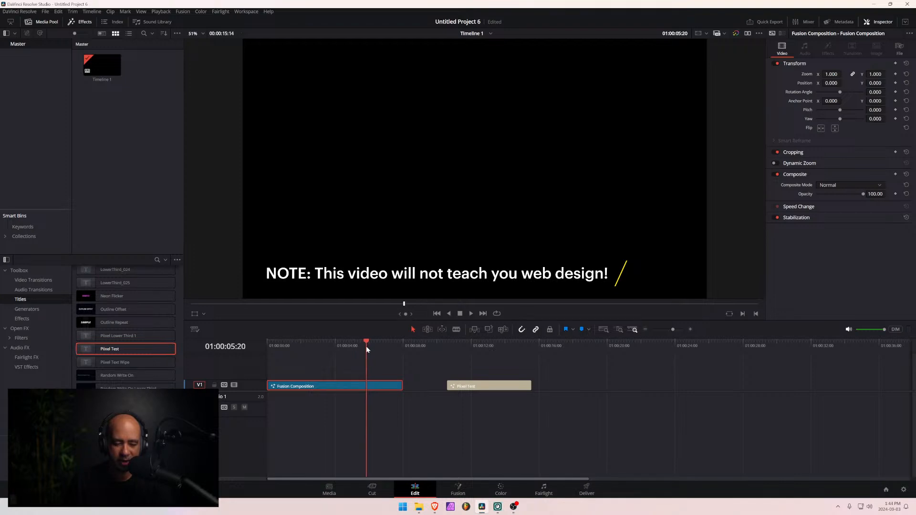
pyautogui.moveTo(401, 386); pyautogui.dragTo(366, 386)
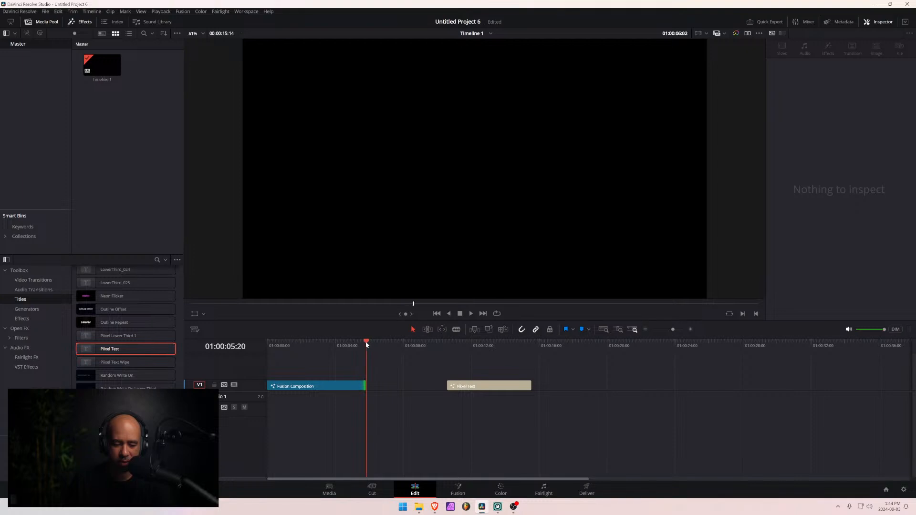
# - Open the trimmed Fusion Composition clip in Fusion and remove the Slash node's Center keyframe at frame 191
pyautogui.click(304, 344)
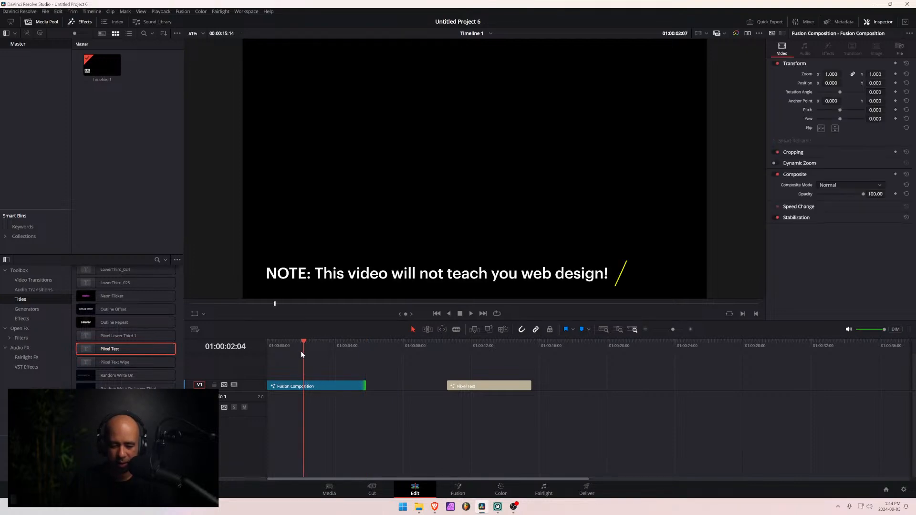
pyautogui.click(328, 387)
pyautogui.click(453, 490)
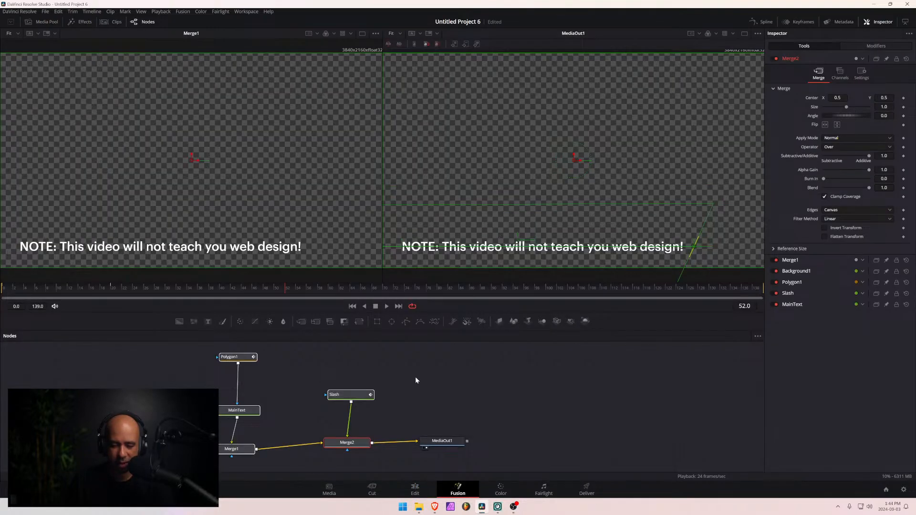
pyautogui.click(344, 395)
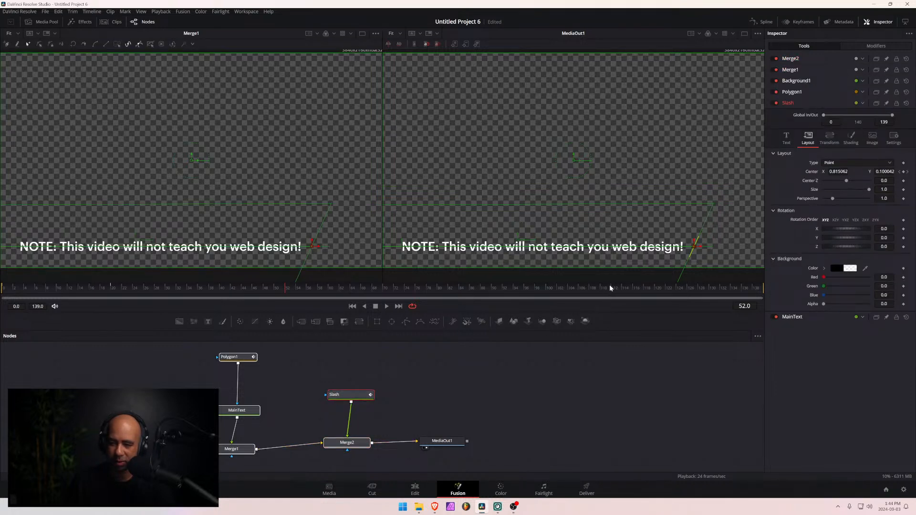
pyautogui.moveTo(460, 289); pyautogui.dragTo(631, 296)
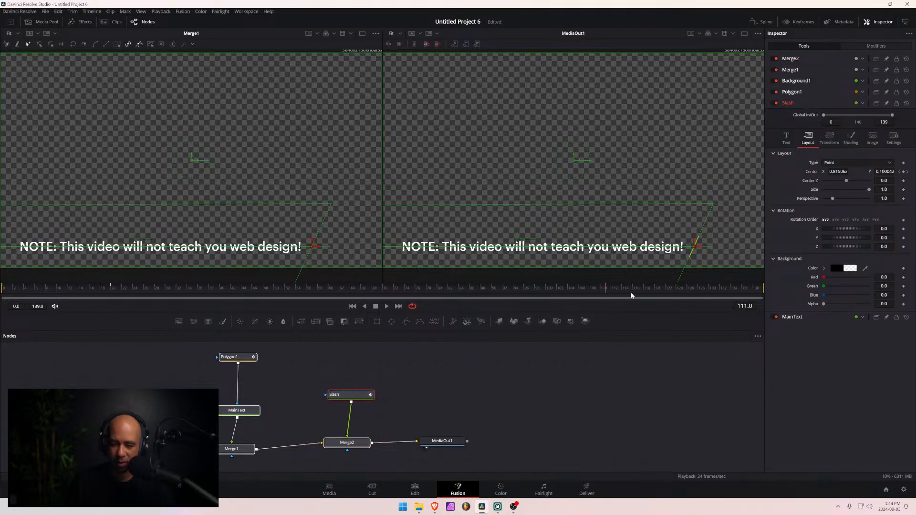
pyautogui.click(738, 306)
pyautogui.write('191')
pyautogui.press('Return')
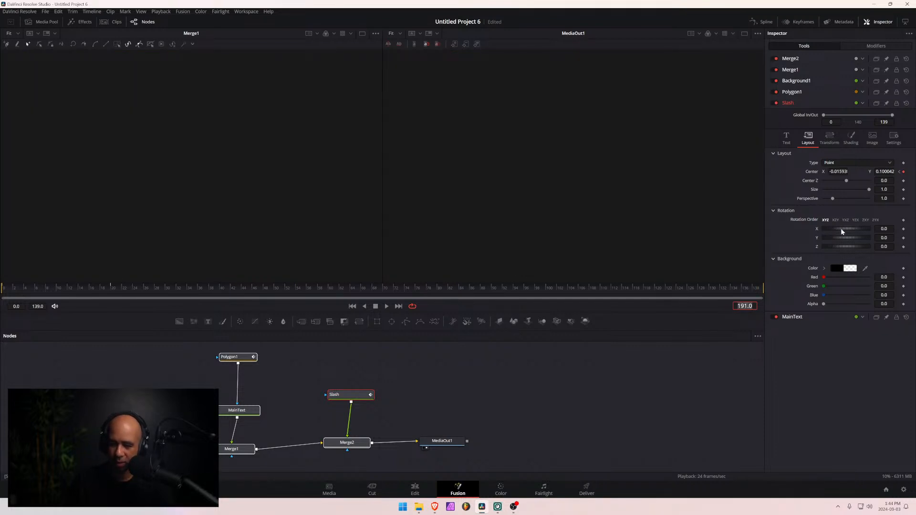
pyautogui.click(903, 173)
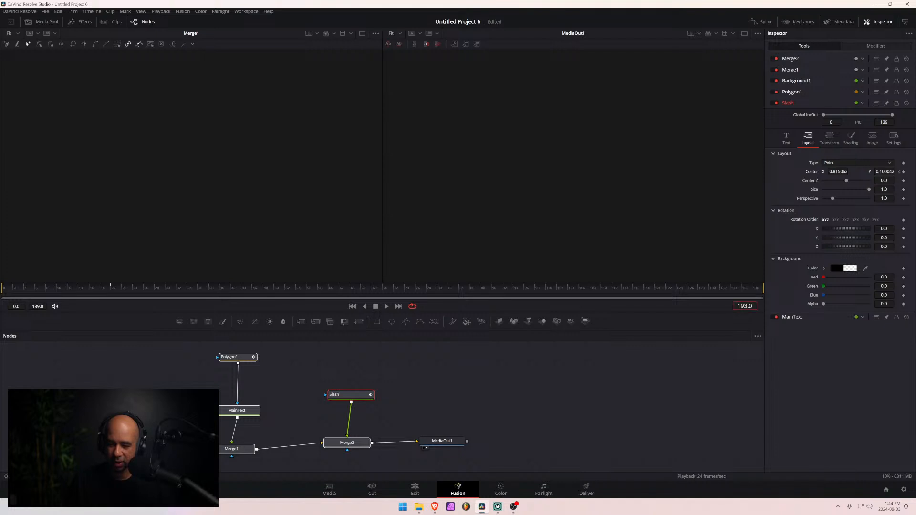
# - Go to frame 171 and remove the Slash node's Center keyframe there
pyautogui.press('Return')
pyautogui.click(747, 307)
pyautogui.press('BackSpace')
pyautogui.write('4')
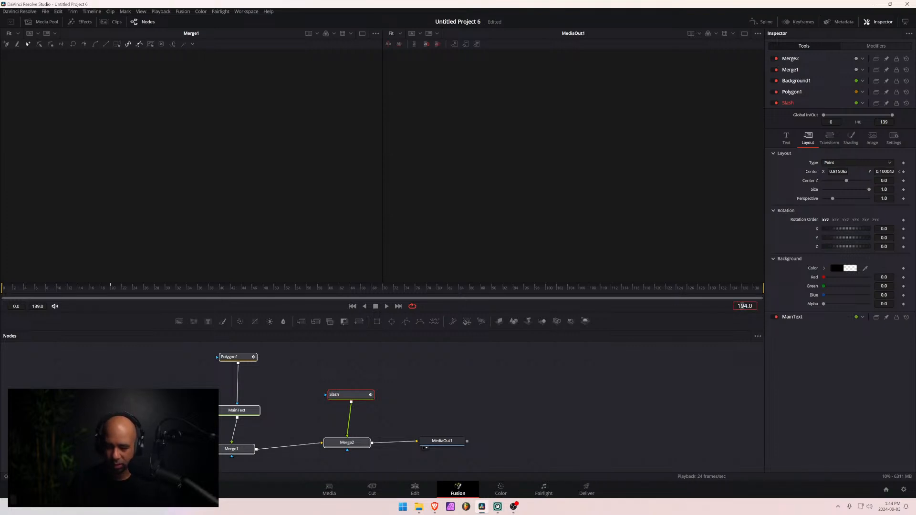
pyautogui.moveTo(743, 306); pyautogui.dragTo(747, 306)
pyautogui.write('71')
pyautogui.press('Return')
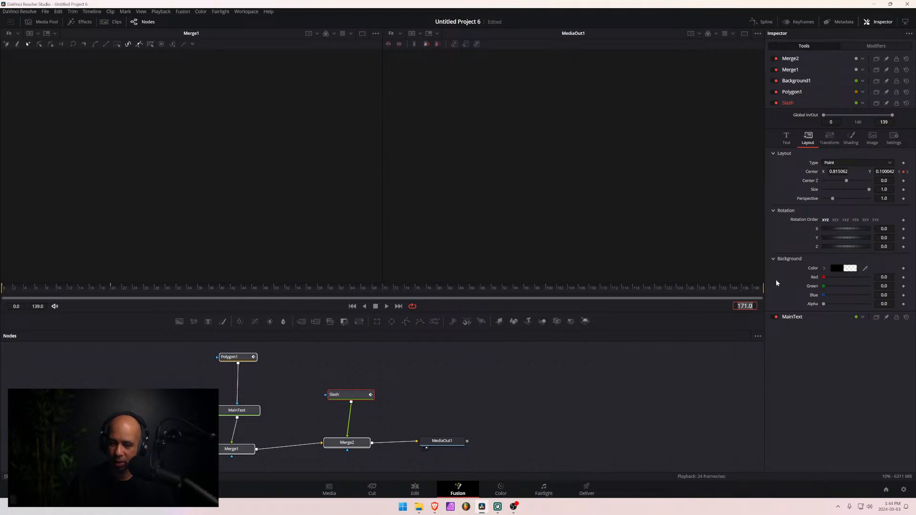
# - Scrub the composition to check the slash's motion, and delete its leftover Center keyframe at frame 172 in the Keyframes editor
pyautogui.click(738, 292)
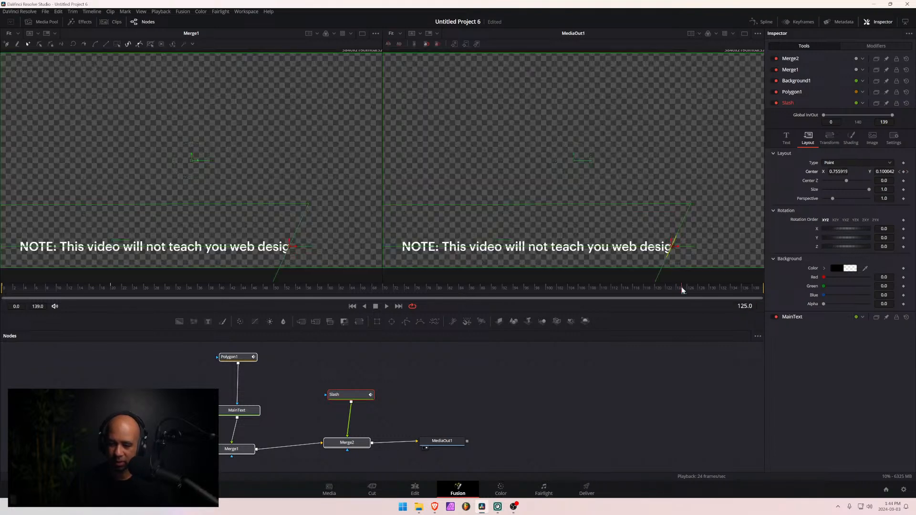
pyautogui.click(762, 292)
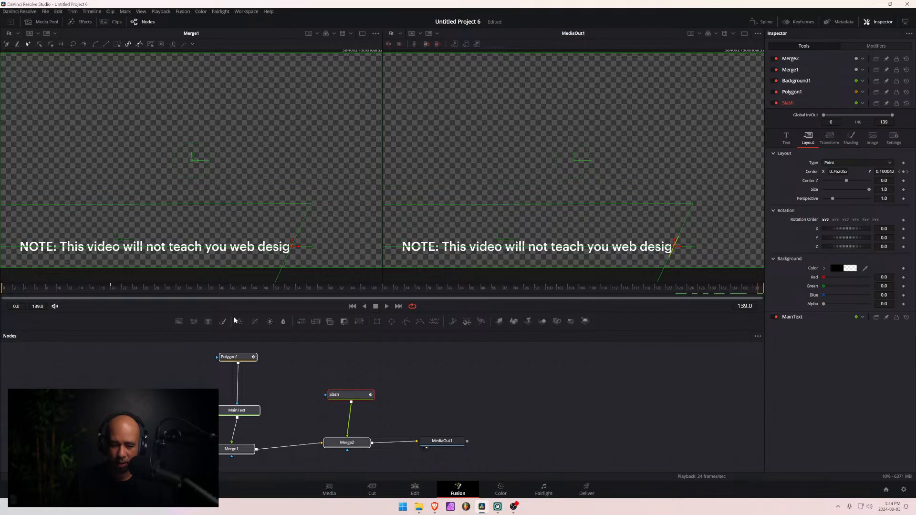
pyautogui.moveTo(309, 296); pyautogui.dragTo(442, 298)
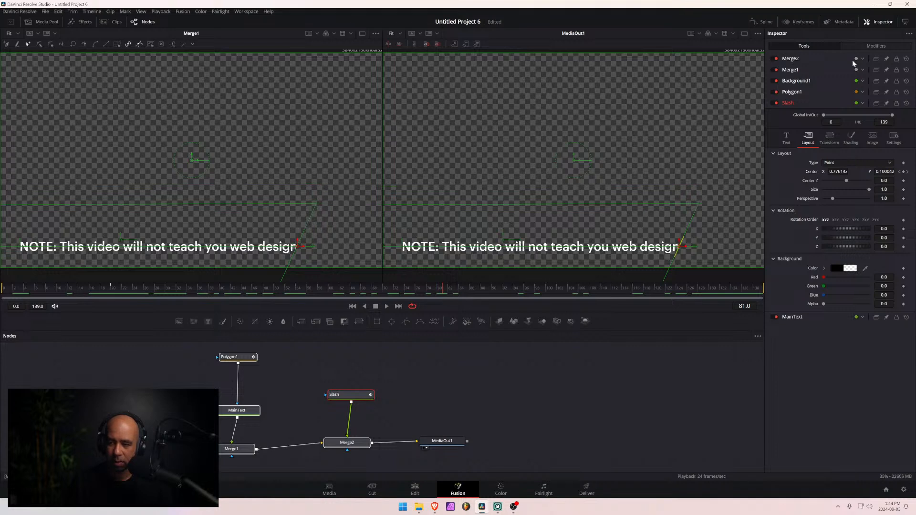
pyautogui.click(796, 22)
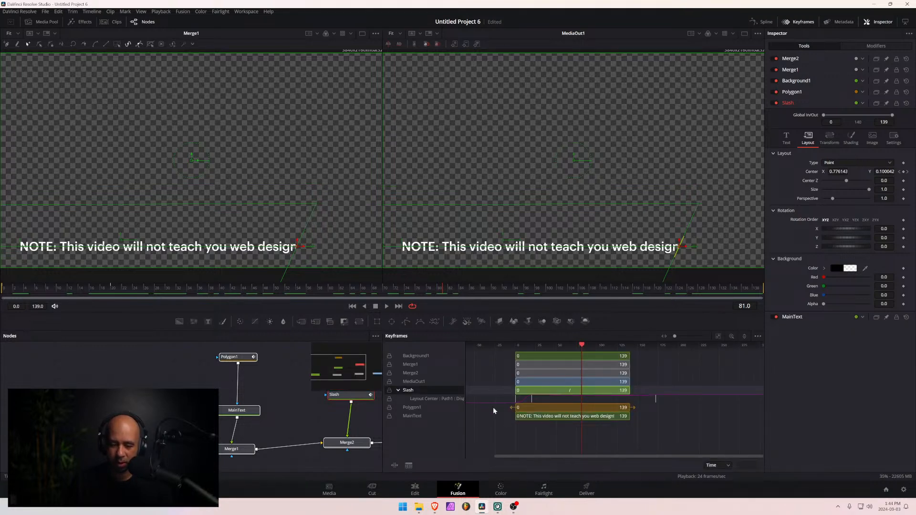
pyautogui.rightClick(655, 401)
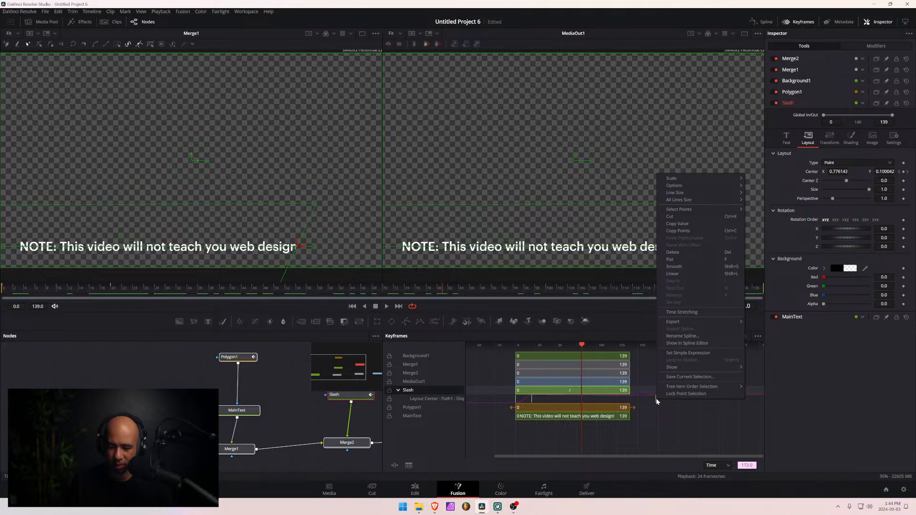
pyautogui.click(687, 252)
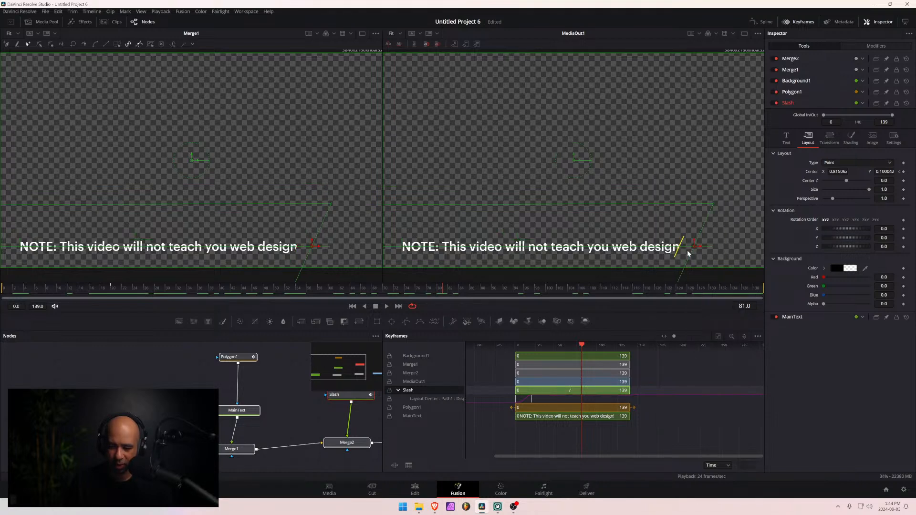
# - Set a Center keyframe for the Slash node at frame 129 and go to the last frame, 139
pyautogui.moveTo(265, 294); pyautogui.dragTo(765, 300)
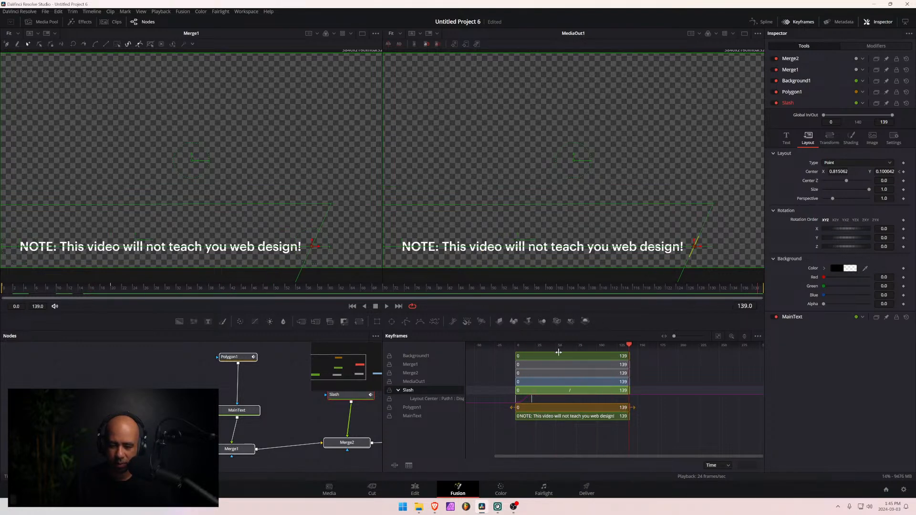
pyautogui.press('Right')
pyautogui.press('Left')
pyautogui.moveTo(711, 287); pyautogui.dragTo(706, 291)
pyautogui.click(903, 172)
pyautogui.moveTo(718, 288); pyautogui.dragTo(764, 290)
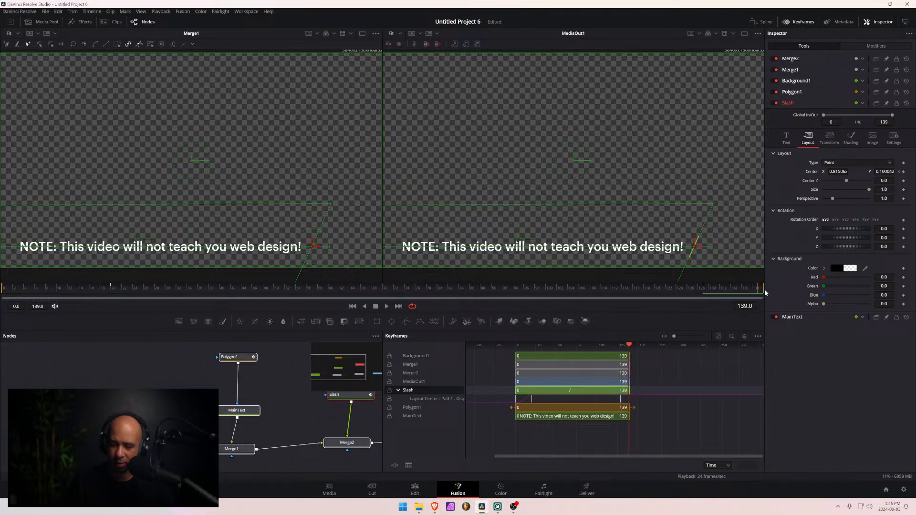
# - Set a Slash Center keyframe at frame 139 with X at about -0.016, and open its Displacement curve in the Spline editor
pyautogui.click(903, 172)
pyautogui.moveTo(838, 171); pyautogui.dragTo(444, 172)
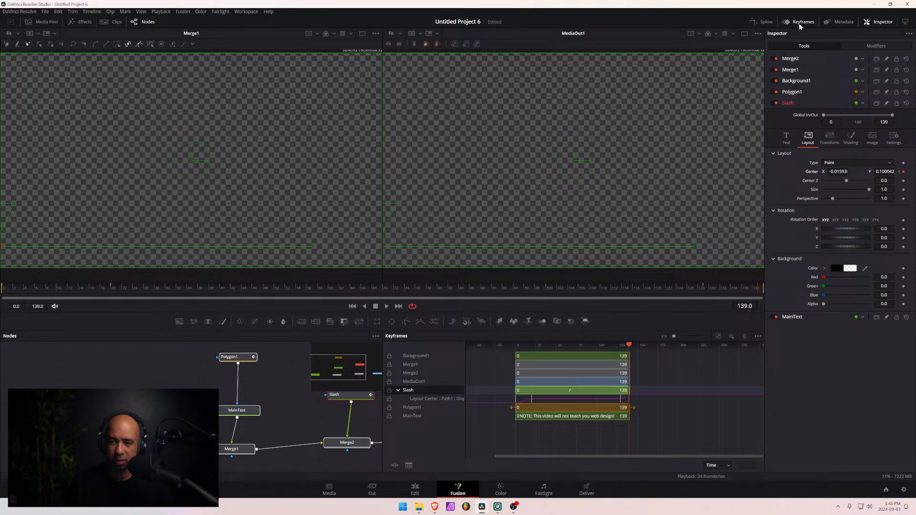
pyautogui.click(762, 23)
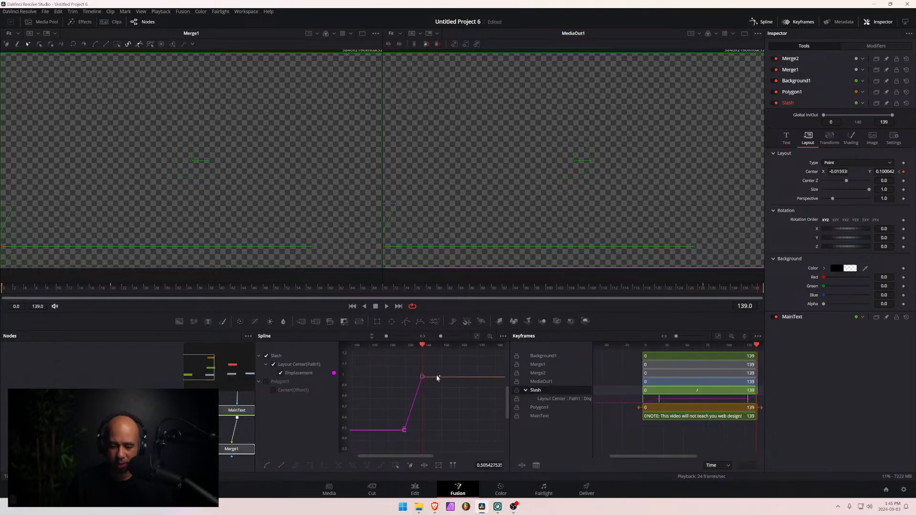
pyautogui.hscroll(-5, 421, 410)
pyautogui.hscroll(2, 477, 410)
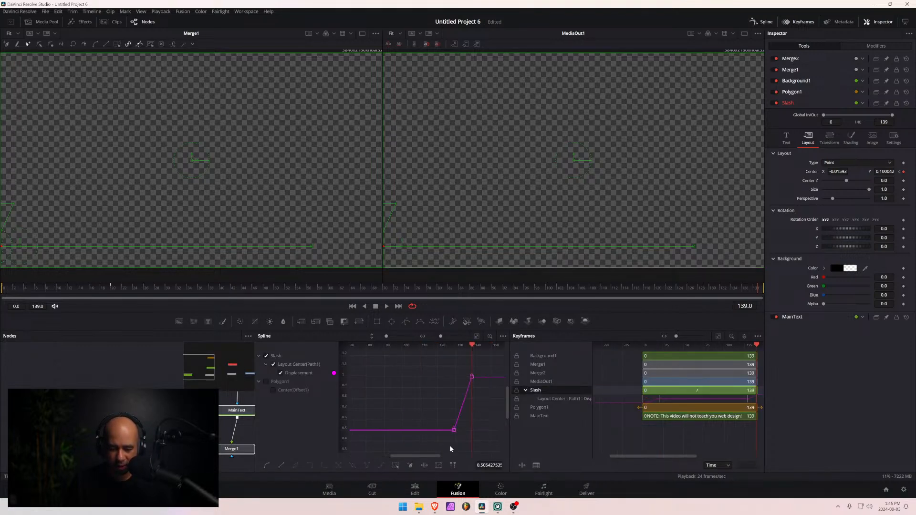
pyautogui.hscroll(-6, 436, 450)
pyautogui.moveTo(376, 457); pyautogui.dragTo(431, 463)
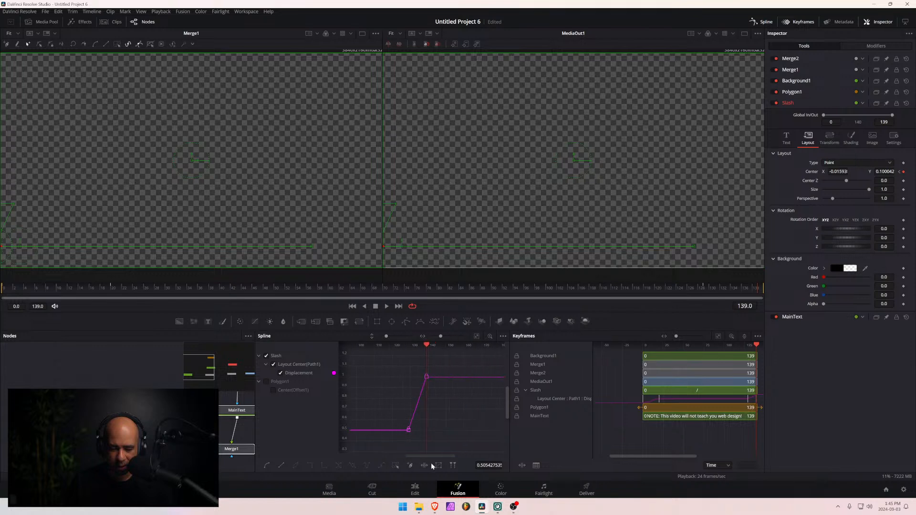
# - Ease the Slash Displacement curve out of the frame 129 keyframe and into the frame 139 keyframe
pyautogui.click(408, 432)
pyautogui.moveTo(414, 414); pyautogui.dragTo(425, 432)
pyautogui.click(425, 378)
pyautogui.moveTo(419, 396); pyautogui.dragTo(407, 381)
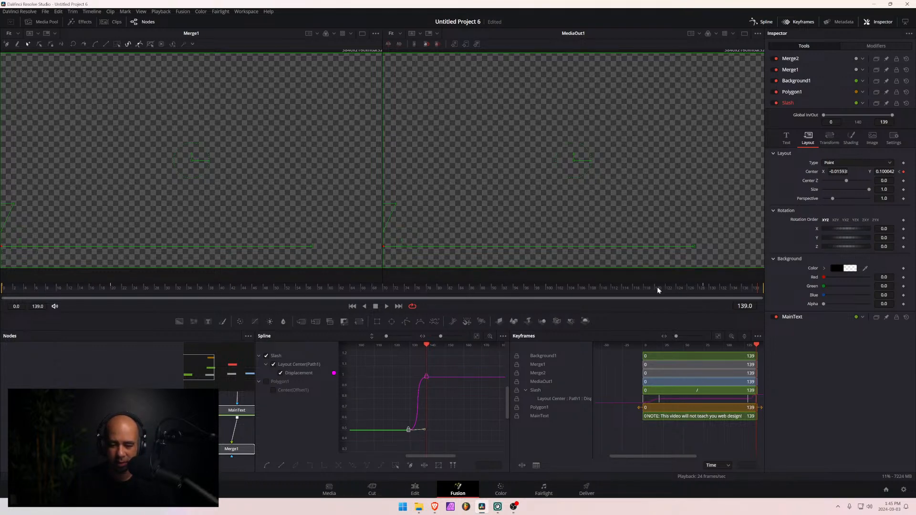
# - Play back the composition to check the exit, and remove the Slash node's Center keyframe at frame 129
pyautogui.press('space')
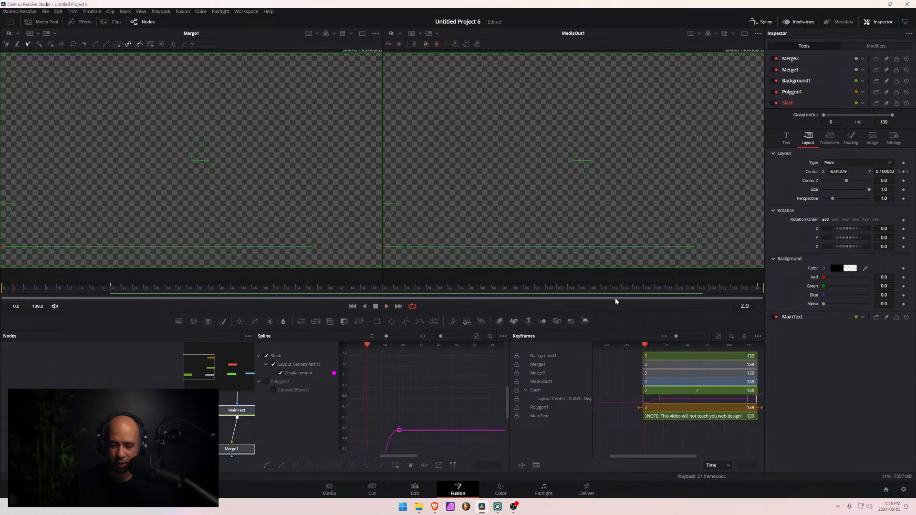
pyautogui.press('space')
pyautogui.moveTo(669, 282); pyautogui.dragTo(708, 303)
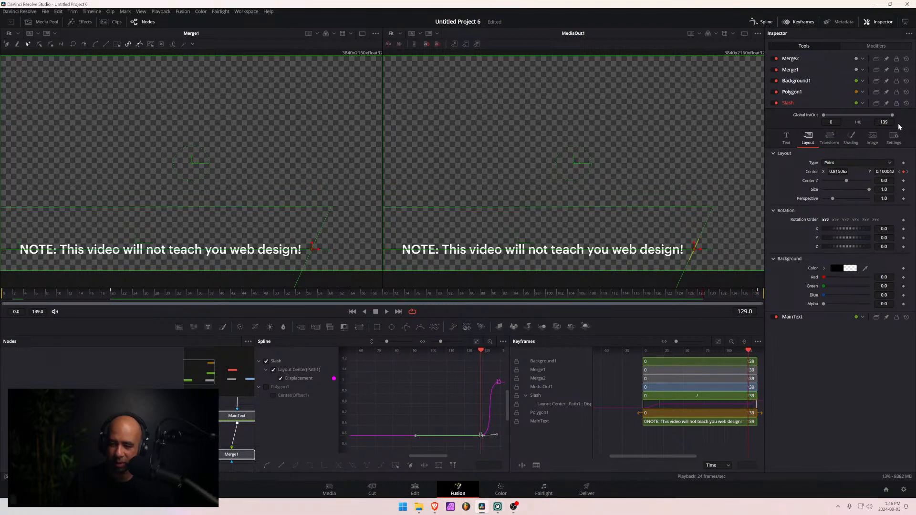
pyautogui.click(903, 172)
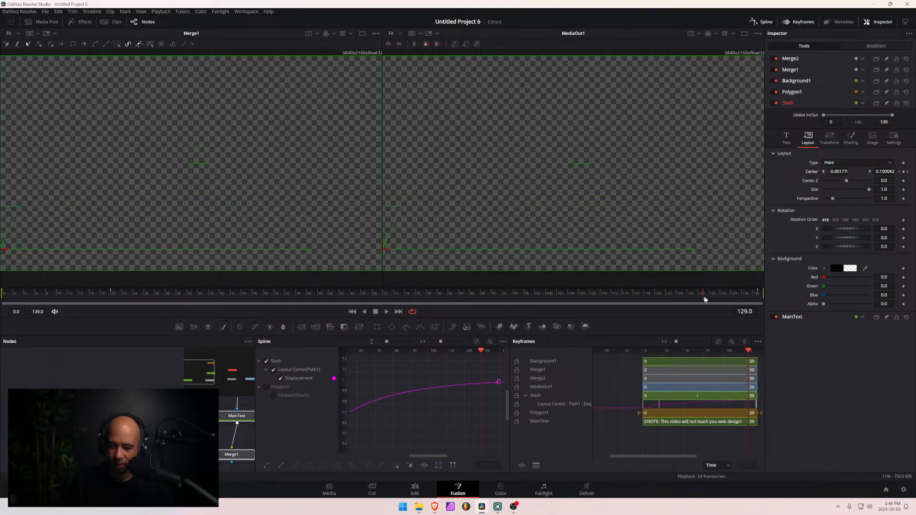
# - Try a Slash Center keyframe at frame 119 with X at about -0.018, scrub through the motion, and remove that keyframe
pyautogui.moveTo(703, 298); pyautogui.dragTo(649, 302)
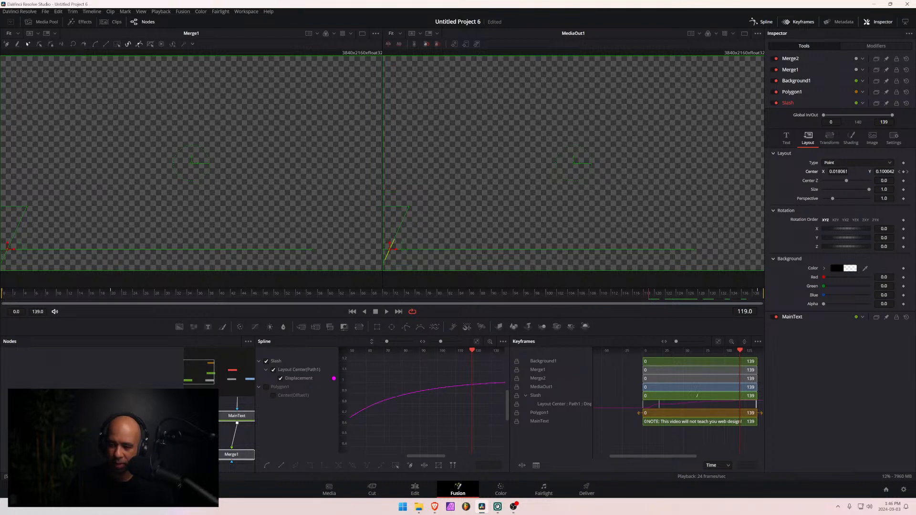
pyautogui.click(903, 172)
pyautogui.moveTo(838, 172); pyautogui.dragTo(823, 171)
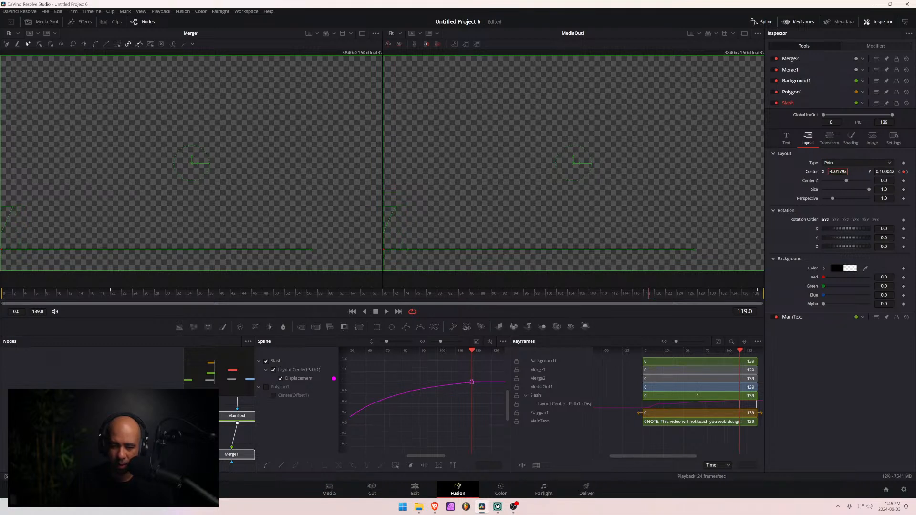
pyautogui.hscroll(5, 455, 396)
pyautogui.hscroll(-7, 450, 402)
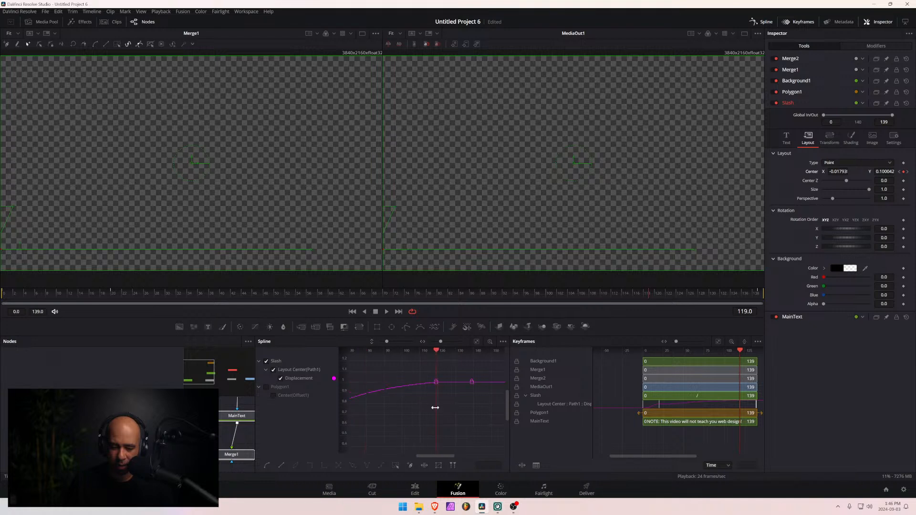
pyautogui.hscroll(-2, 430, 412)
pyautogui.hscroll(2, 429, 414)
pyautogui.hscroll(-4, 430, 413)
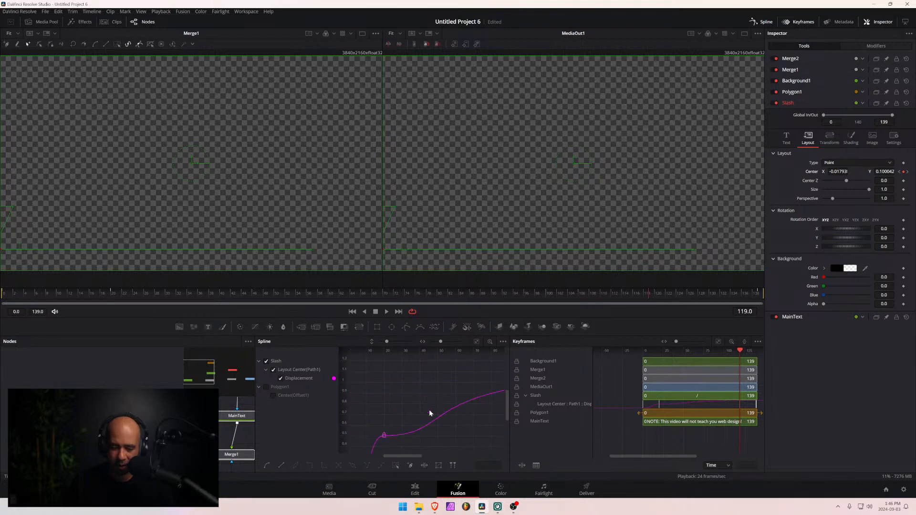
pyautogui.hscroll(2, 429, 413)
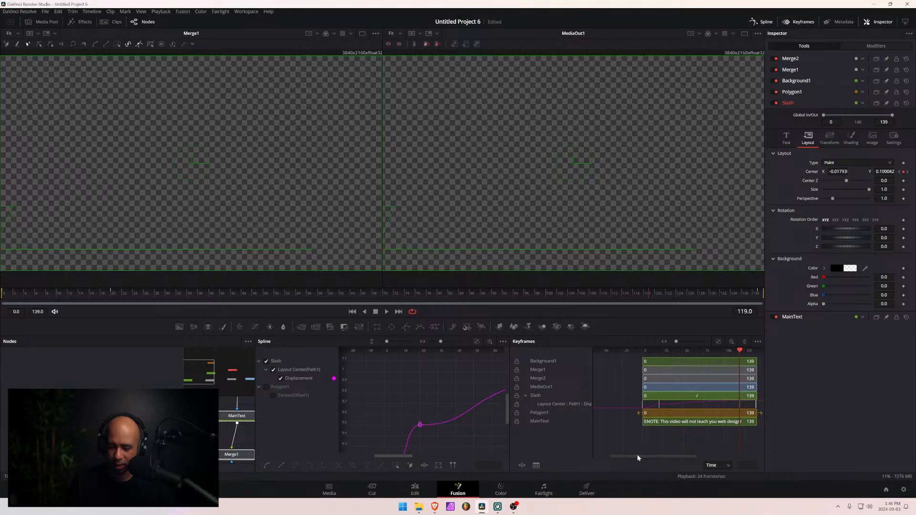
pyautogui.moveTo(637, 456); pyautogui.dragTo(656, 455)
pyautogui.moveTo(388, 297); pyautogui.dragTo(651, 299)
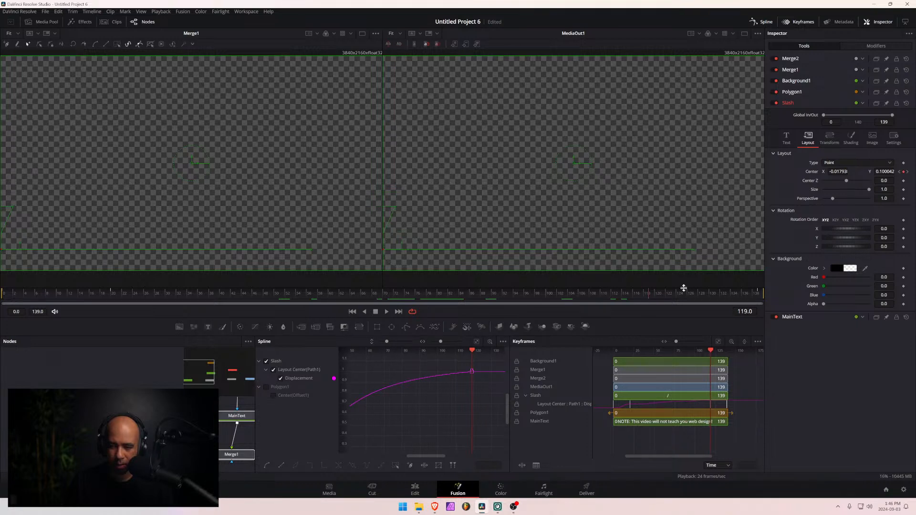
pyautogui.click(903, 172)
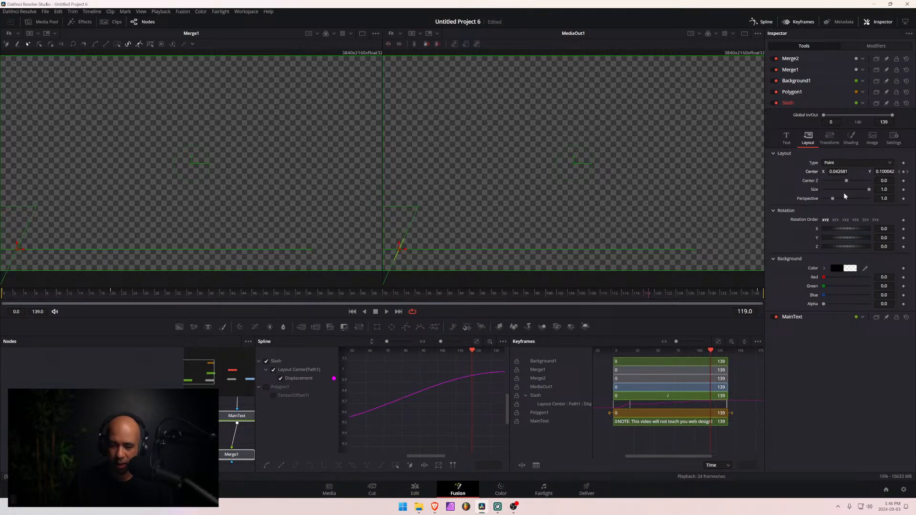
# - Go to the last frame, 139, and remove the Slash node's Center keyframe there
pyautogui.click(648, 294)
pyautogui.click(653, 294)
pyautogui.click(758, 295)
pyautogui.click(903, 171)
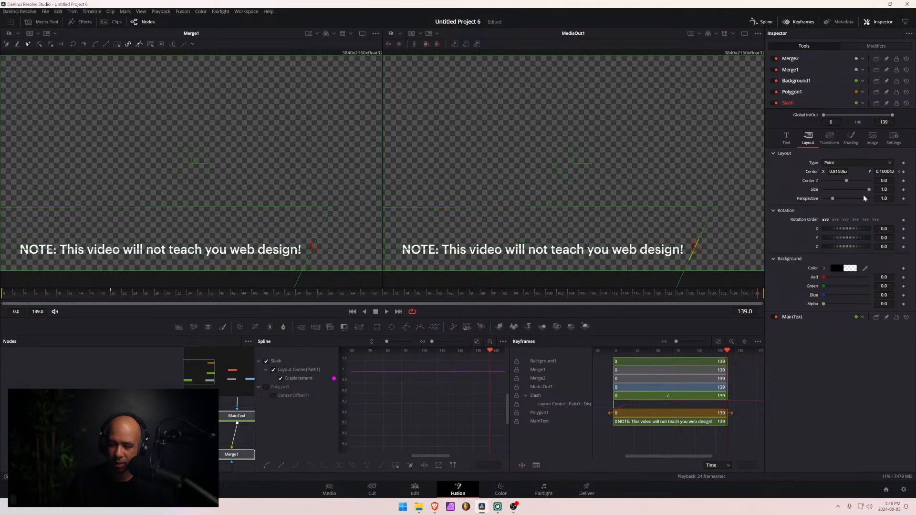
# - Keyframe the Slash Center at its resting position on frame 119, and set its X to about -0.015 at frame 139
pyautogui.moveTo(761, 299); pyautogui.dragTo(653, 304)
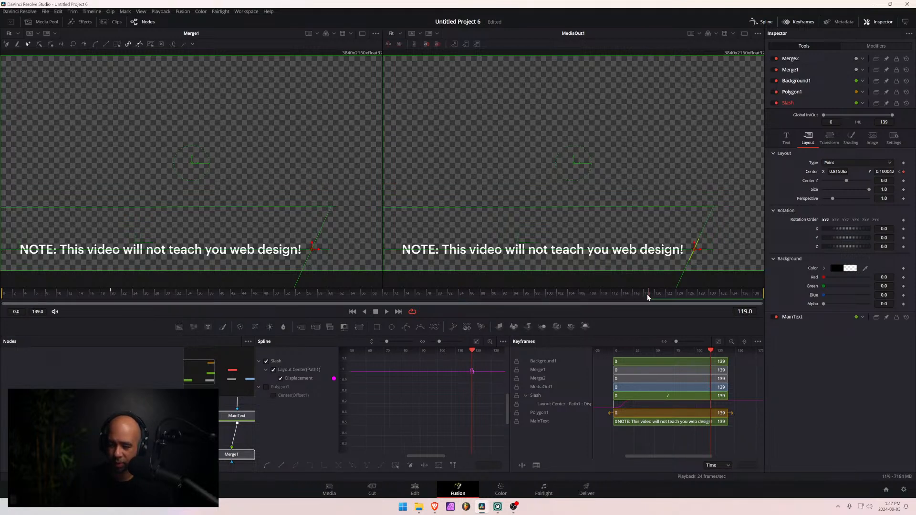
pyautogui.moveTo(648, 293); pyautogui.dragTo(769, 298)
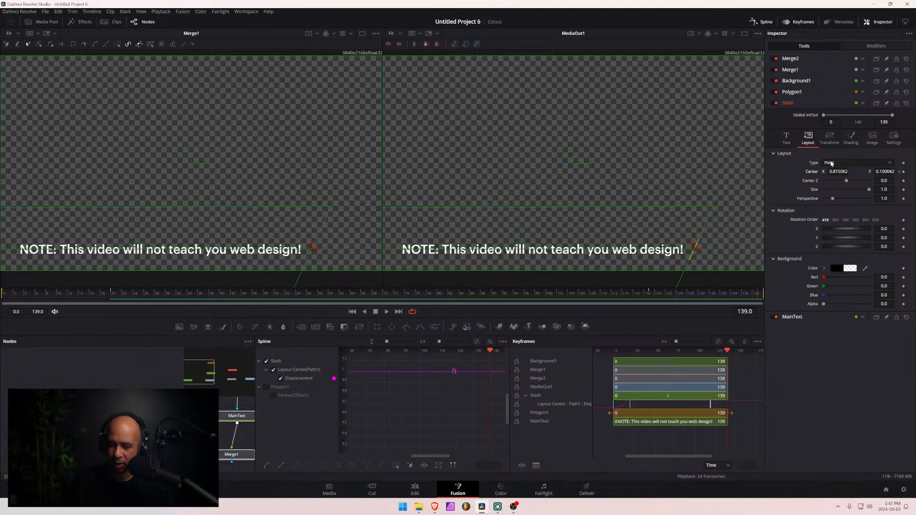
pyautogui.moveTo(837, 172); pyautogui.dragTo(443, 172)
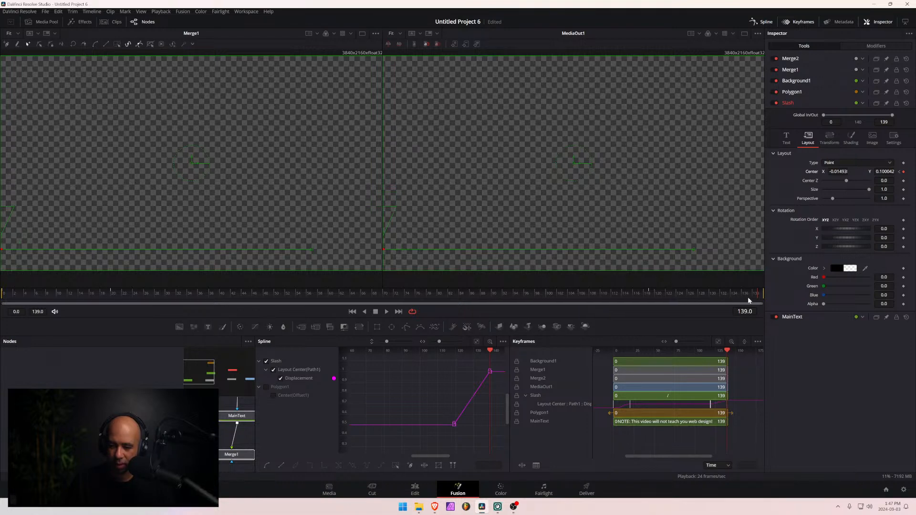
# - Smooth the Slash Displacement curve with long eased handles on the frame 119 and frame 139 keyframes
pyautogui.moveTo(748, 298); pyautogui.dragTo(707, 301)
pyautogui.moveTo(431, 456); pyautogui.dragTo(448, 456)
pyautogui.hscroll(1, 420, 414)
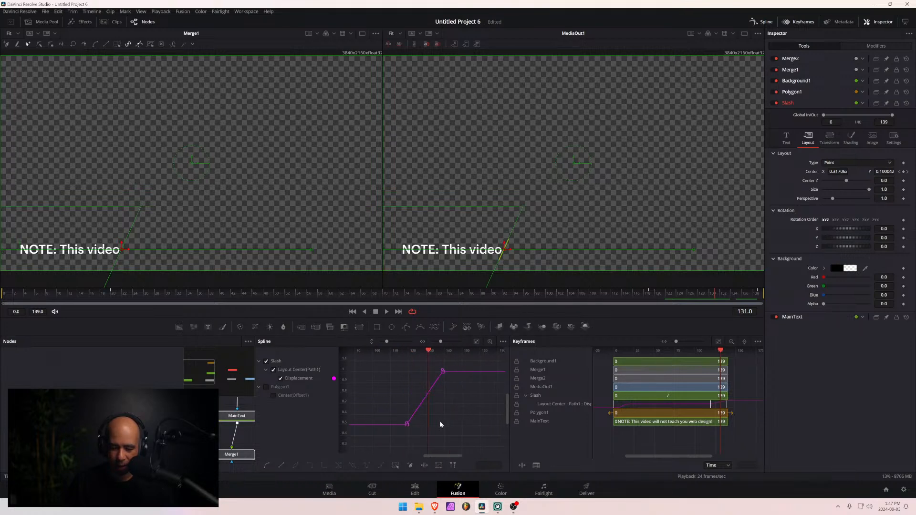
pyautogui.hscroll(-2, 451, 411)
pyautogui.hscroll(2, 446, 456)
pyautogui.click(399, 424)
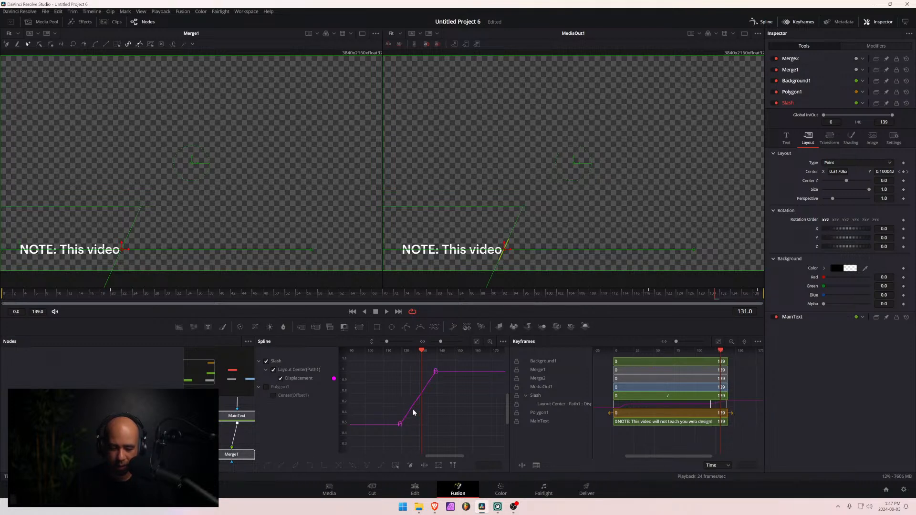
pyautogui.click(400, 424)
pyautogui.moveTo(410, 410); pyautogui.dragTo(422, 427)
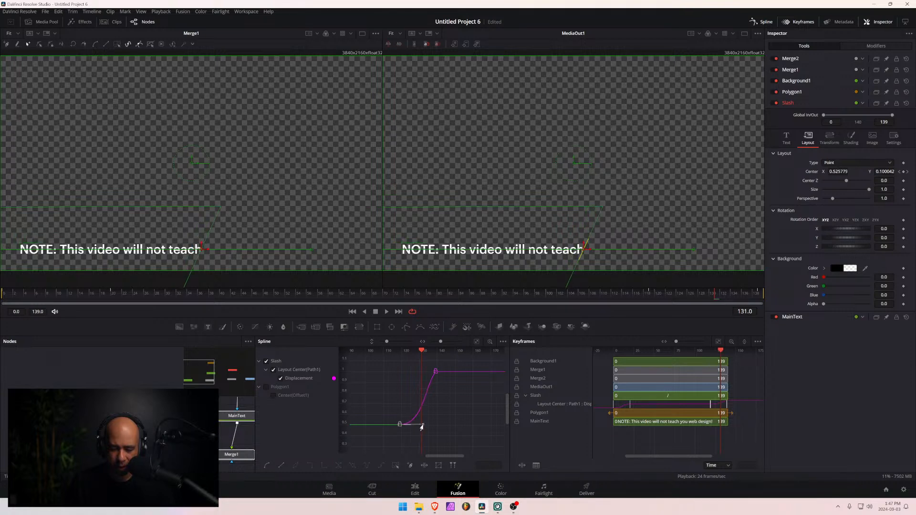
pyautogui.click(433, 373)
pyautogui.moveTo(422, 392); pyautogui.dragTo(410, 377)
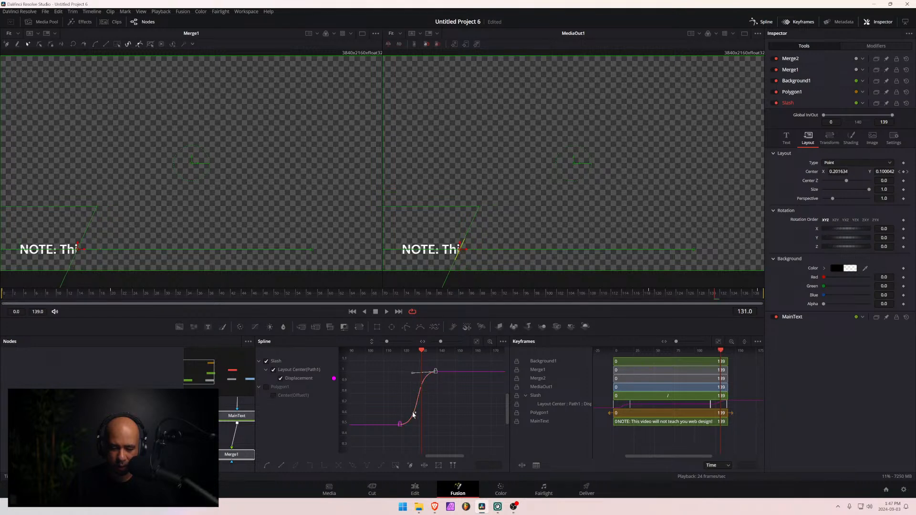
# - Play the end of the composition several times to check the slash's eased exit
pyautogui.click(597, 295)
pyautogui.press('space')
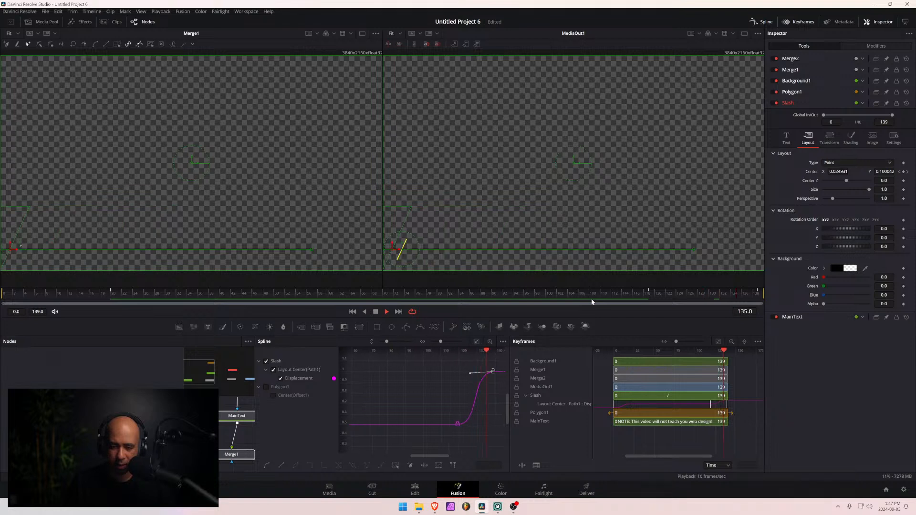
pyautogui.click(591, 295)
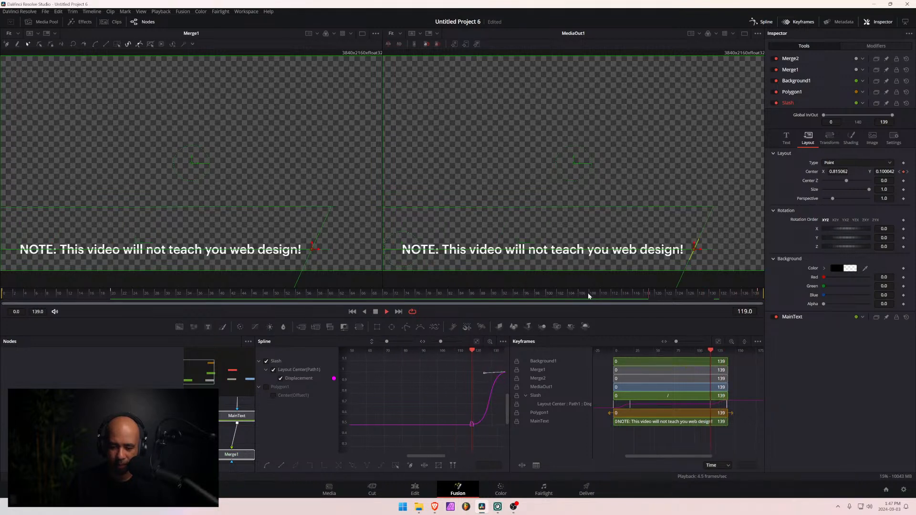
pyautogui.click(632, 294)
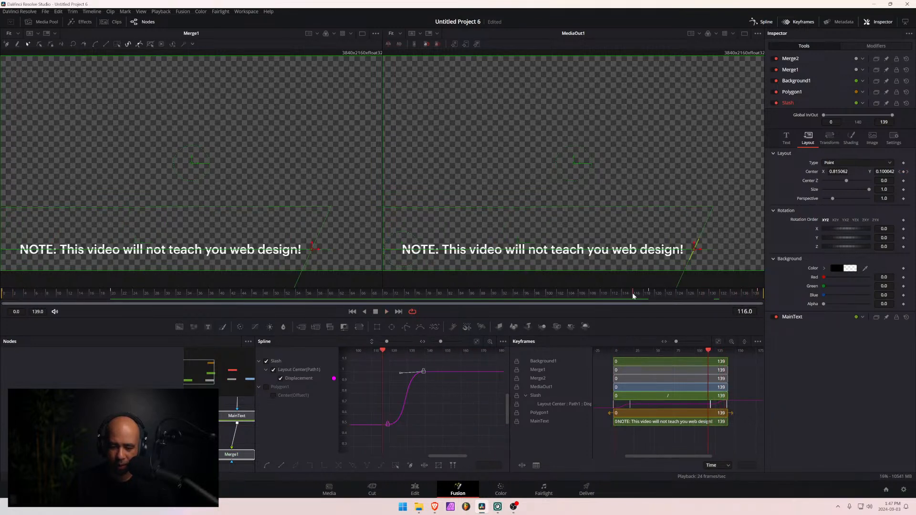
pyautogui.press('space')
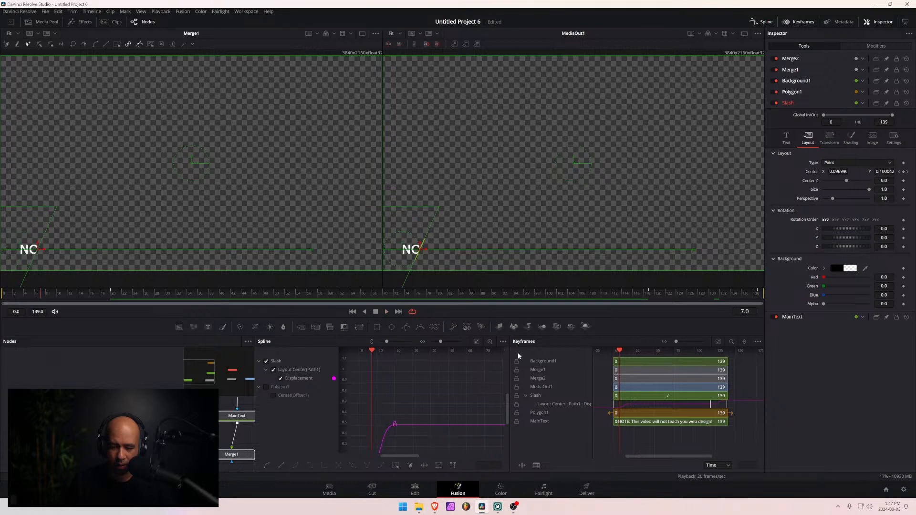
pyautogui.click(637, 293)
pyautogui.press('space')
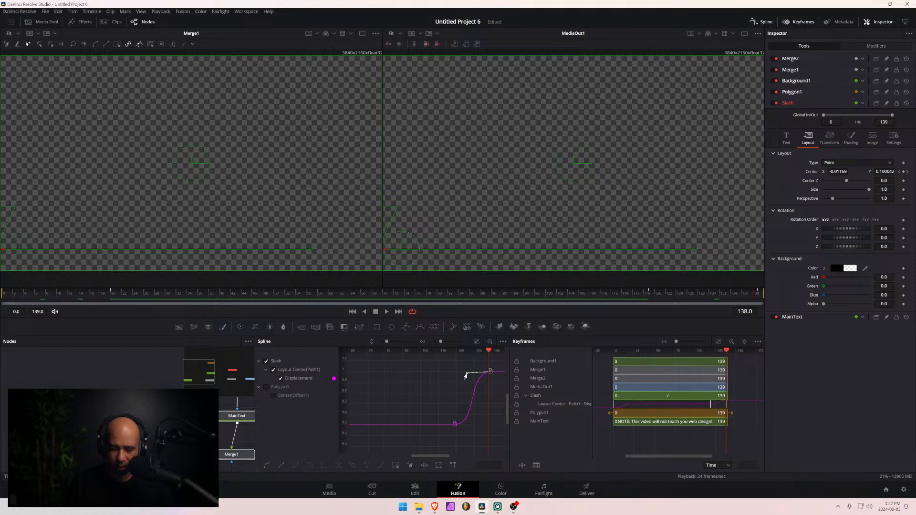
# - Lengthen the easing handles on both exit keyframes of the Slash Displacement curve slightly, and play back the exit
pyautogui.moveTo(465, 376); pyautogui.dragTo(462, 376)
pyautogui.click(455, 424)
pyautogui.moveTo(477, 426); pyautogui.dragTo(480, 426)
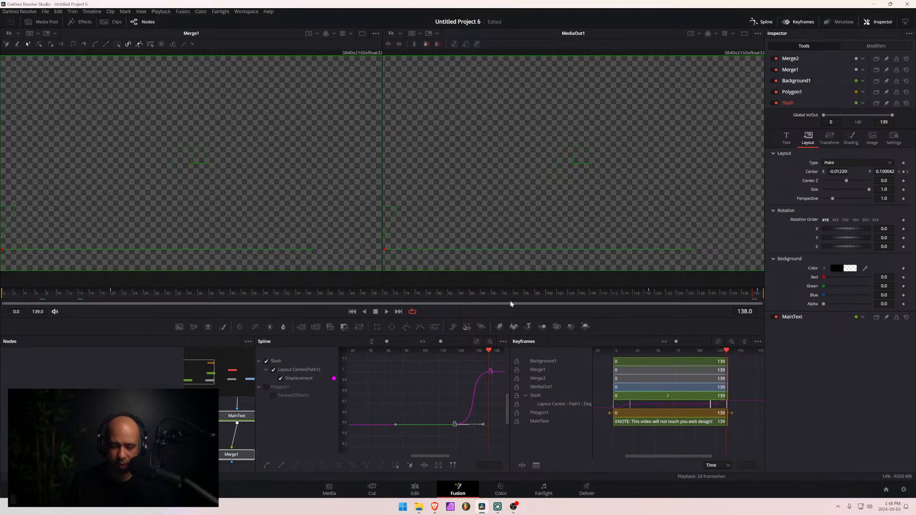
pyautogui.click(605, 293)
pyautogui.press('space')
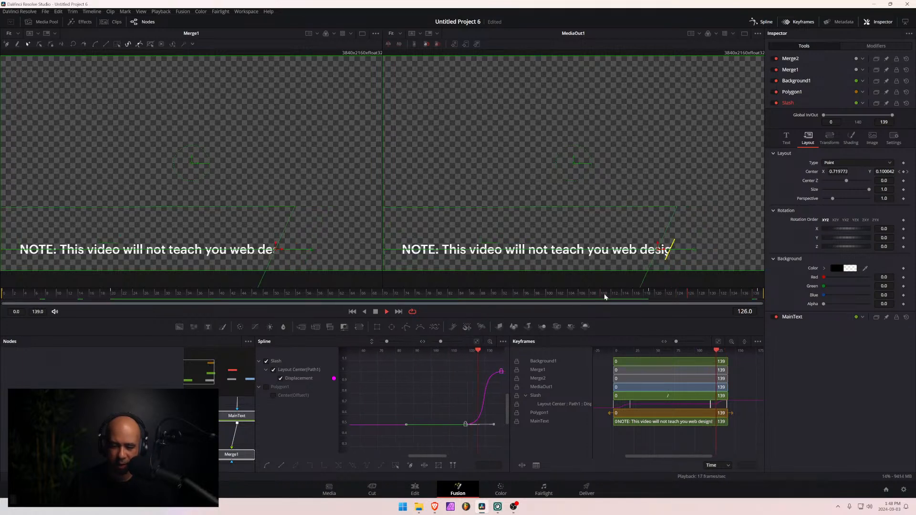
# - Return to the Edit page and play the Fusion Composition clip to review its full animation and exit
pyautogui.click(414, 489)
pyautogui.moveTo(362, 347); pyautogui.dragTo(334, 354)
pyautogui.press('space')
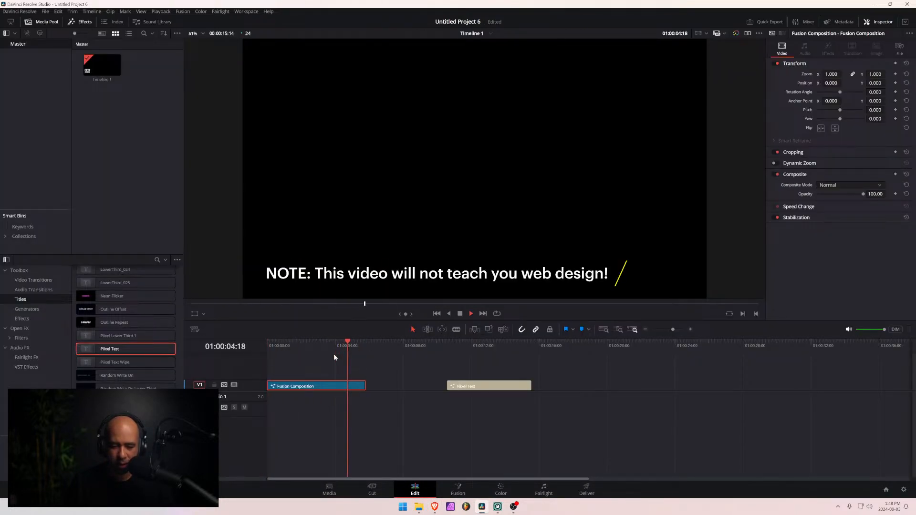
pyautogui.moveTo(352, 348); pyautogui.dragTo(335, 348)
pyautogui.press('space')
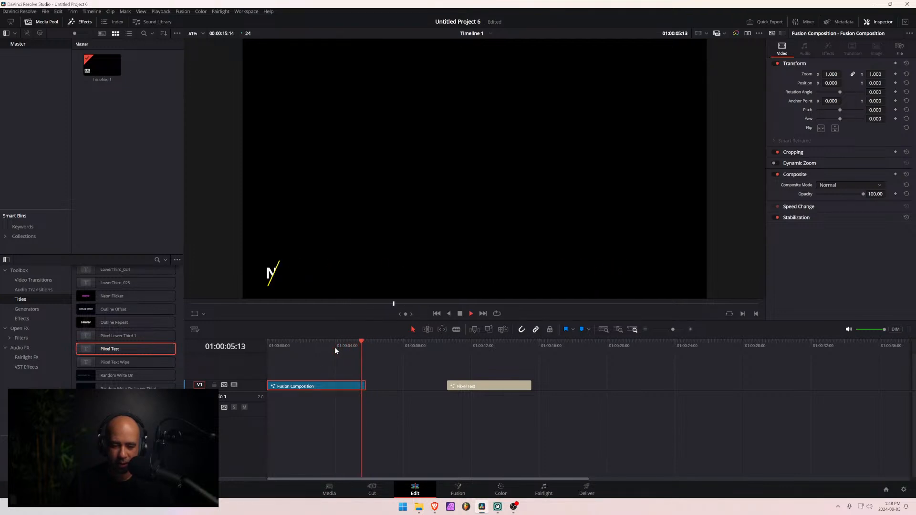
pyautogui.moveTo(354, 350); pyautogui.dragTo(221, 352)
pyautogui.press('space')
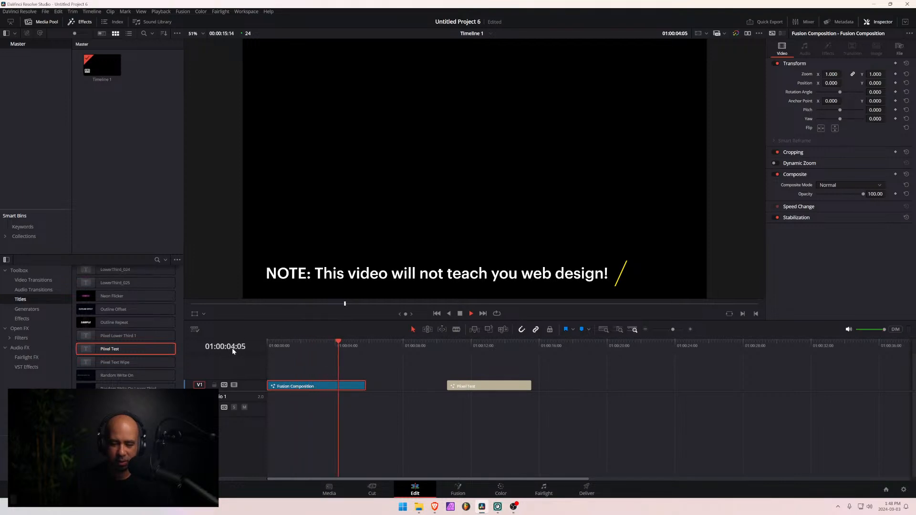
pyautogui.press('space')
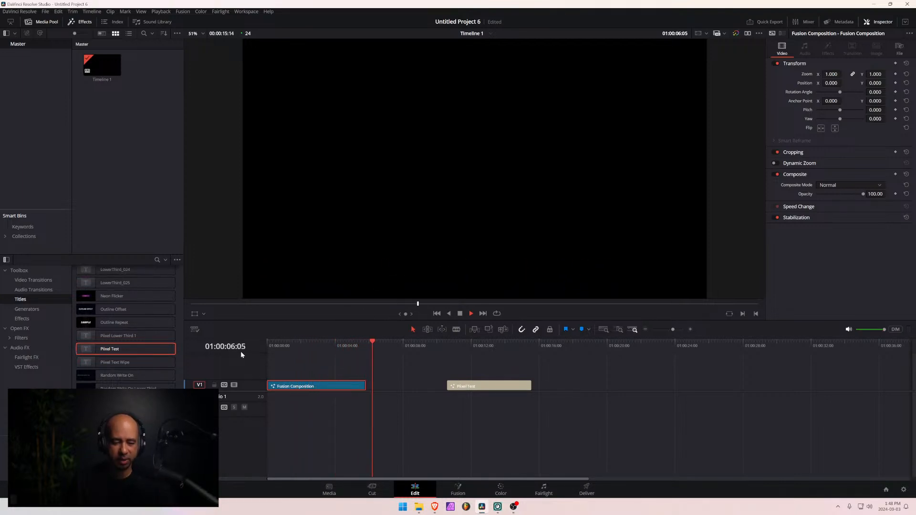
pyautogui.click(373, 343)
pyautogui.moveTo(372, 344); pyautogui.dragTo(354, 369)
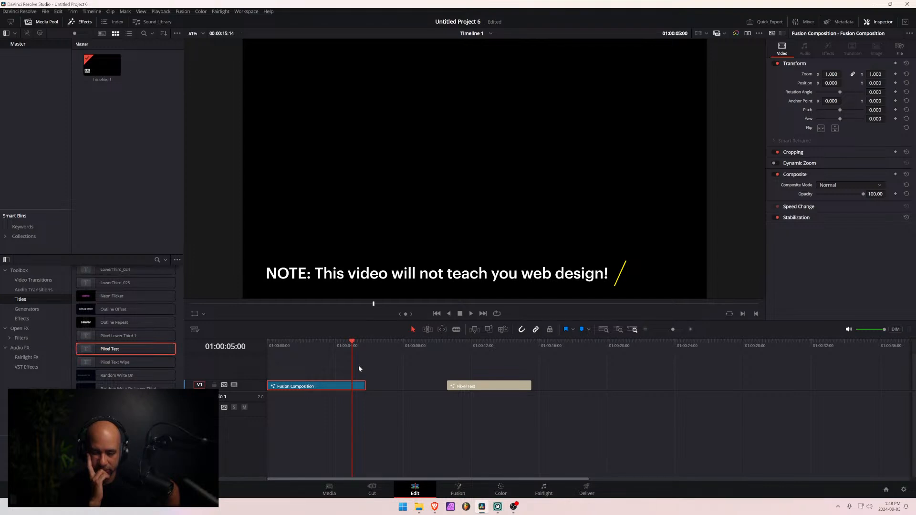
# - Open the Fusion Composition on the Fusion page and hide the Spline and Keyframes editors to show the node graph
pyautogui.click(457, 490)
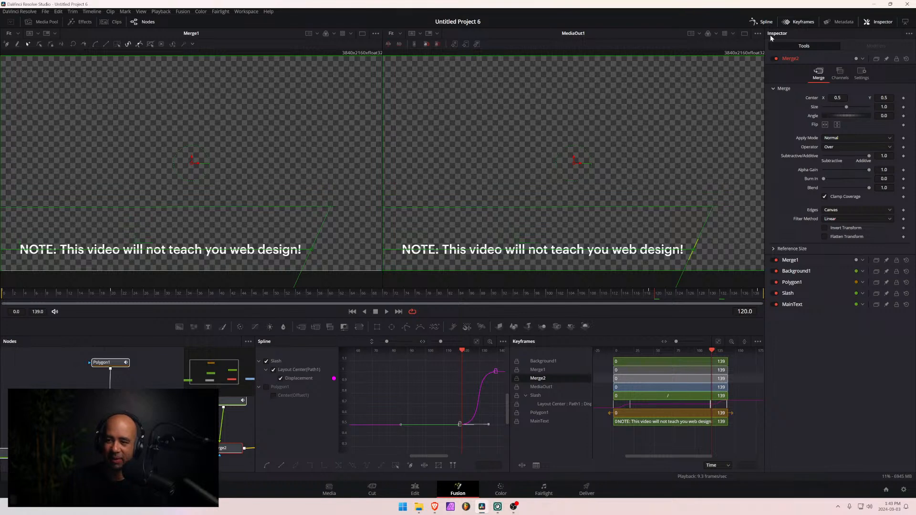
pyautogui.click(762, 21)
pyautogui.click(799, 22)
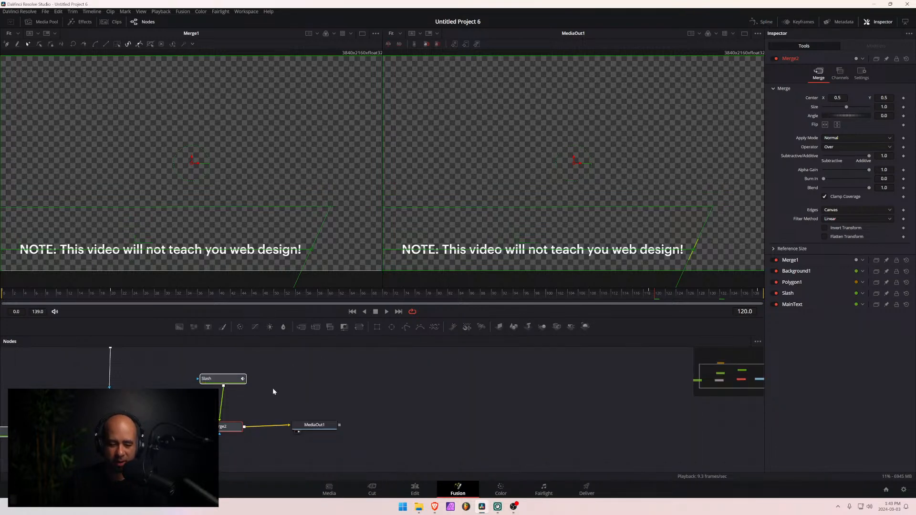
pyautogui.moveTo(274, 382); pyautogui.dragTo(554, 399)
# - Reduce the MainText node's text size to 0.0472
pyautogui.click(407, 402)
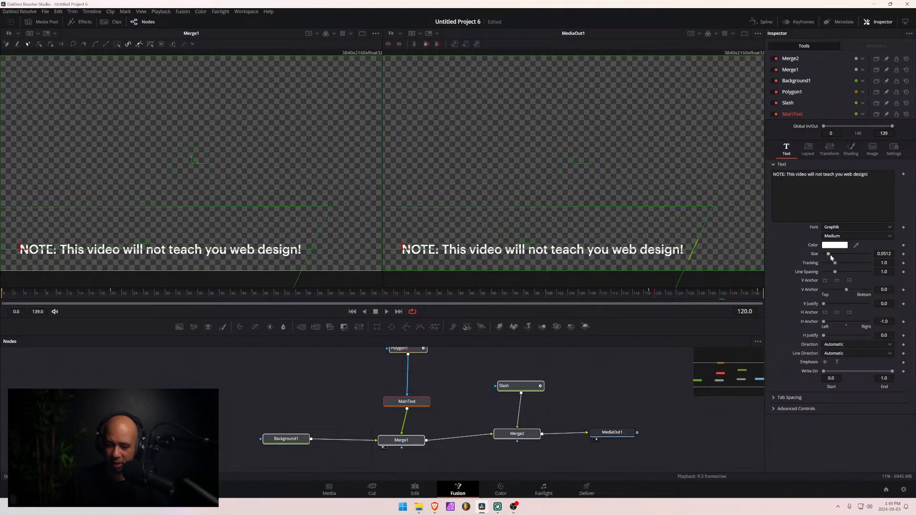
pyautogui.moveTo(830, 258); pyautogui.dragTo(829, 254)
pyautogui.moveTo(830, 256); pyautogui.dragTo(830, 256)
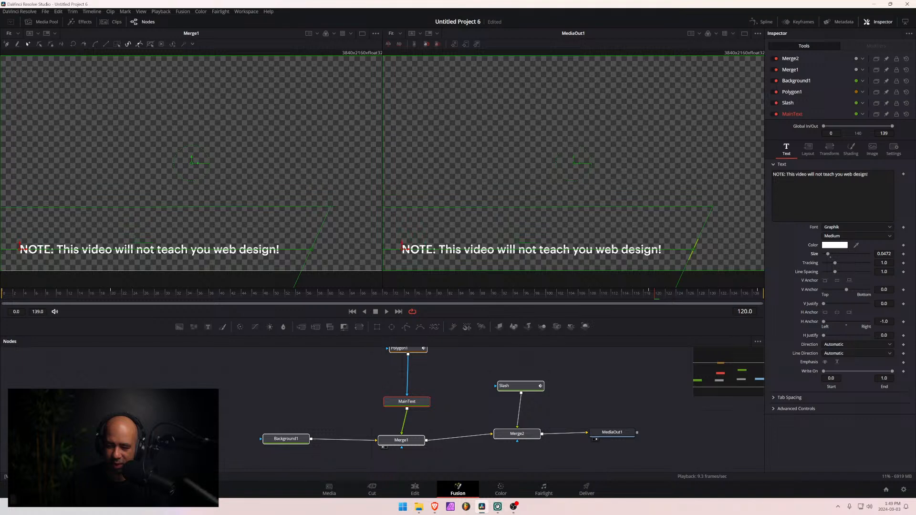
pyautogui.click(883, 254)
# - Reduce the Slash node's text size to 0.0902
pyautogui.click(524, 388)
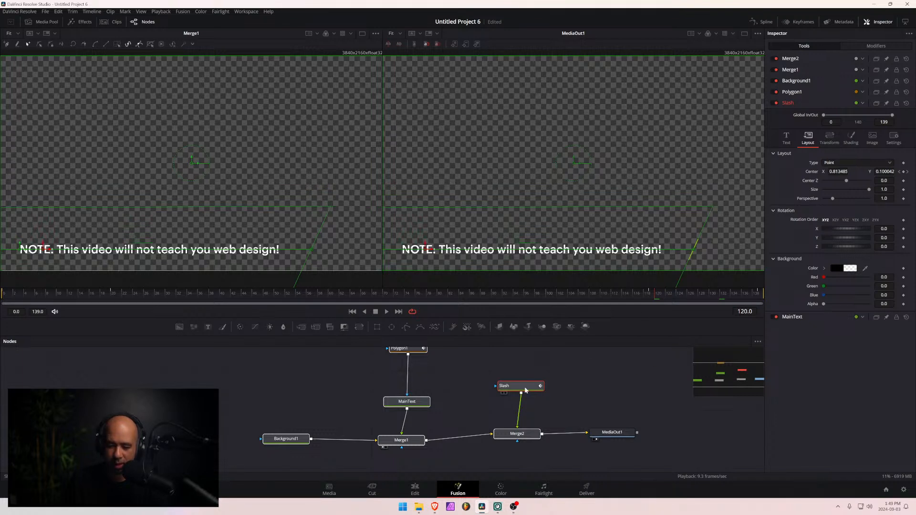
pyautogui.click(788, 136)
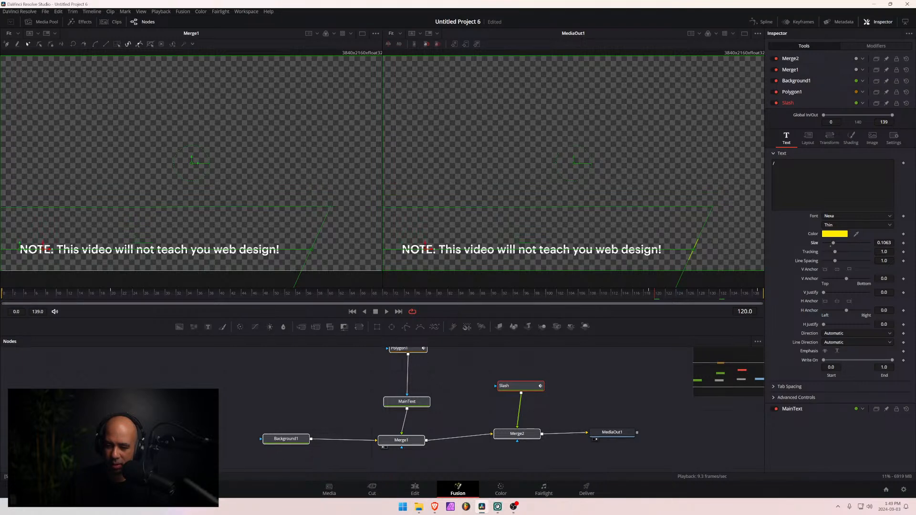
pyautogui.moveTo(884, 243); pyautogui.dragTo(875, 242)
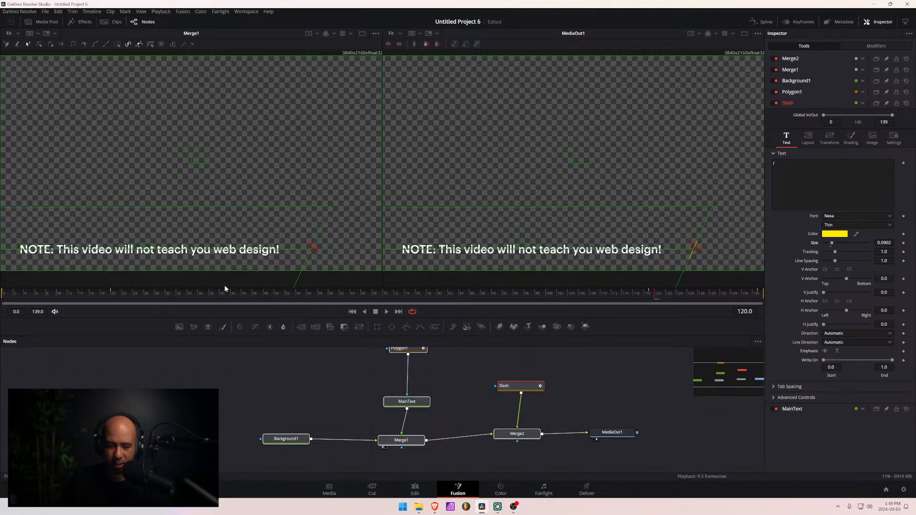
# - At frame 20, set the Slash layout's Center X to 0.758062 and select that value for copying
pyautogui.click(112, 298)
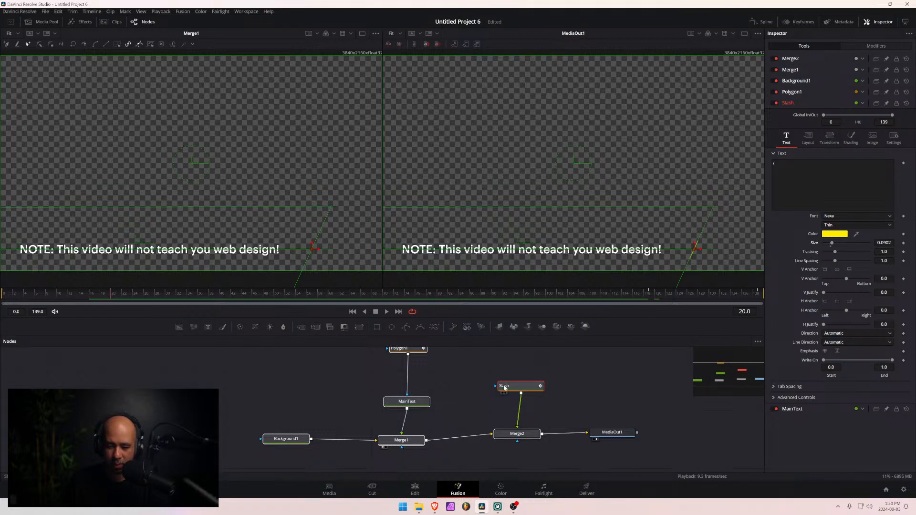
pyautogui.click(809, 137)
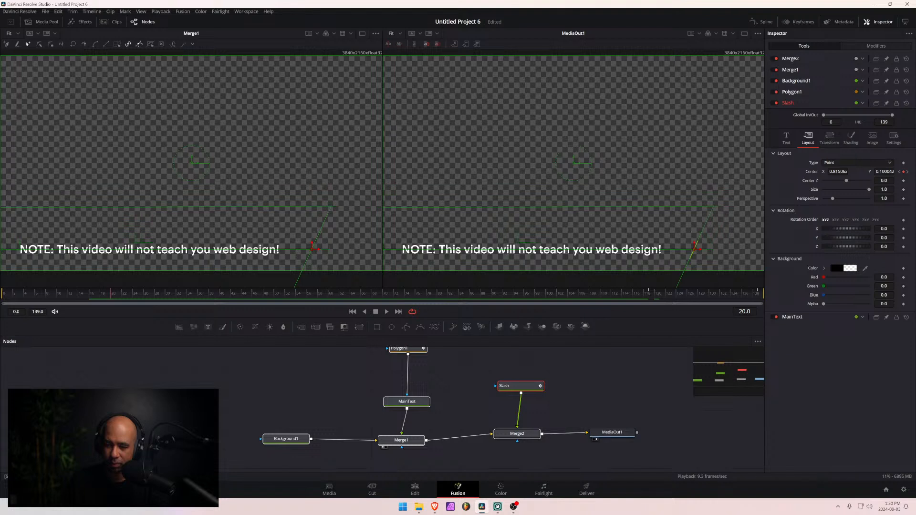
pyautogui.moveTo(838, 172); pyautogui.dragTo(811, 172)
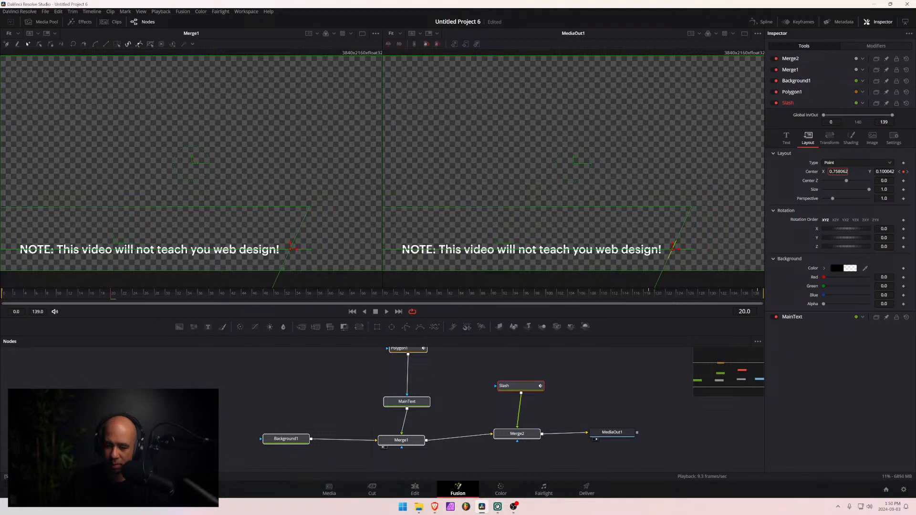
pyautogui.click(843, 172)
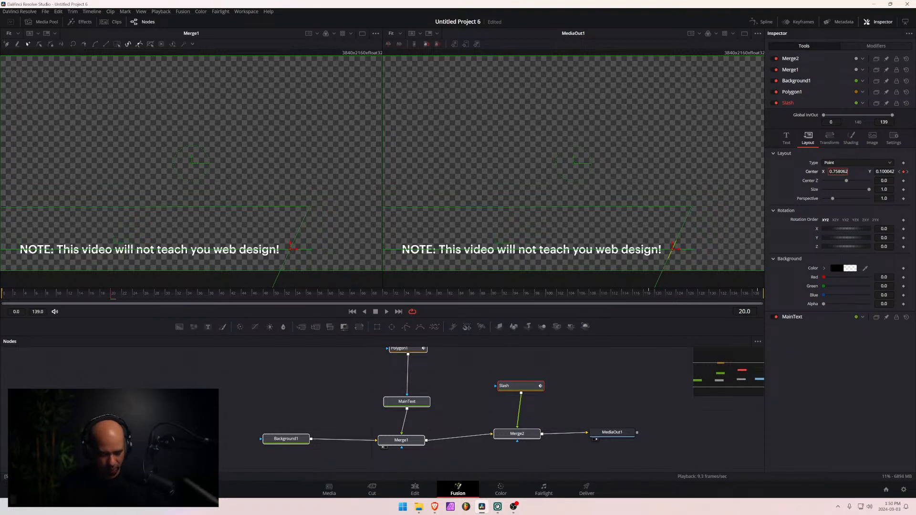
pyautogui.hotkey('ctrl', 'a')
pyautogui.hotkey('ctrl', 'c')
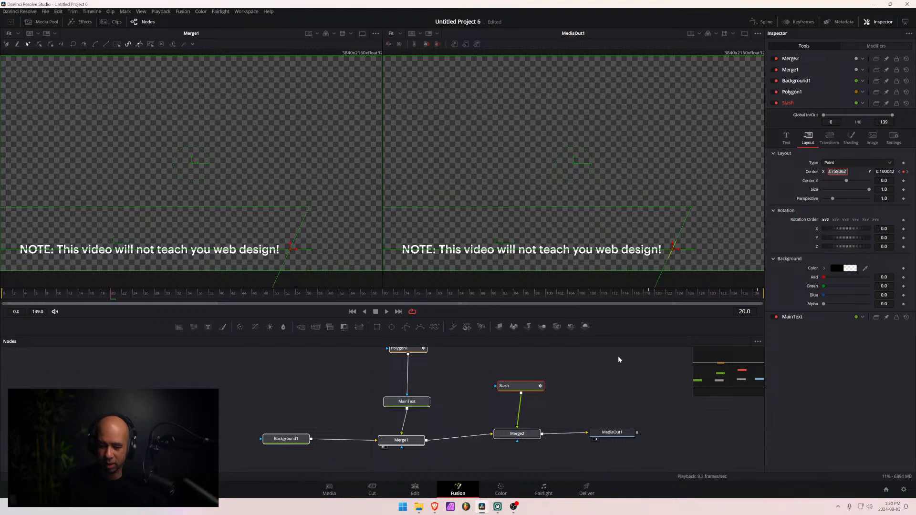
# - At frame 119, paste 0.758062 as the Slash layout's Center X and scrub back to check its position
pyautogui.moveTo(557, 299); pyautogui.dragTo(649, 299)
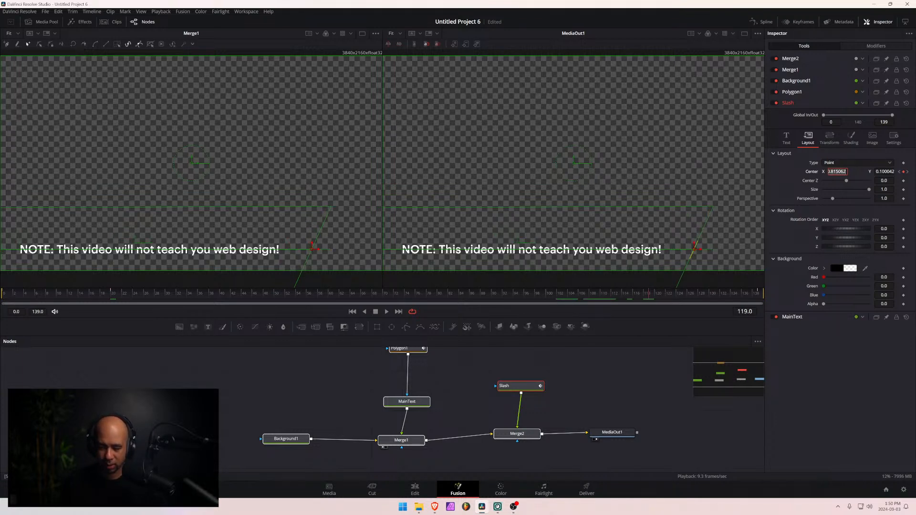
pyautogui.hotkey('ctrl', 'v')
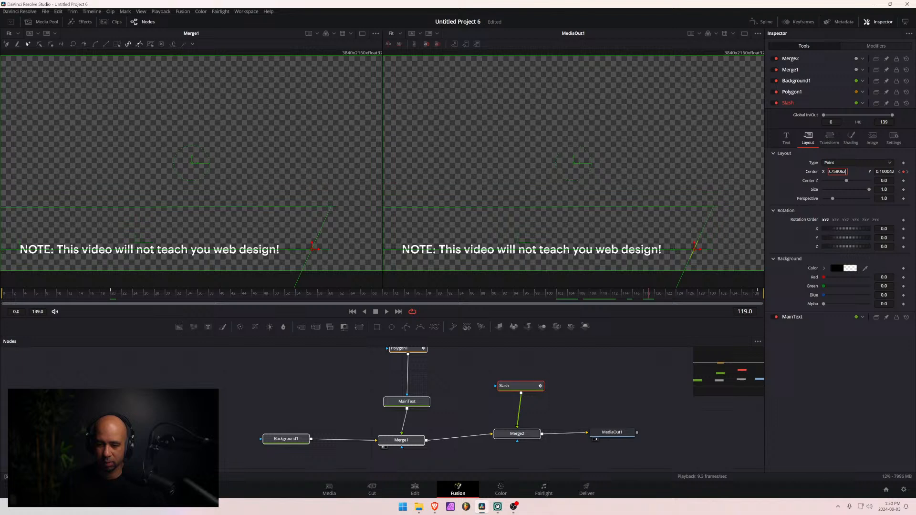
pyautogui.click(859, 174)
pyautogui.moveTo(605, 299); pyautogui.dragTo(547, 303)
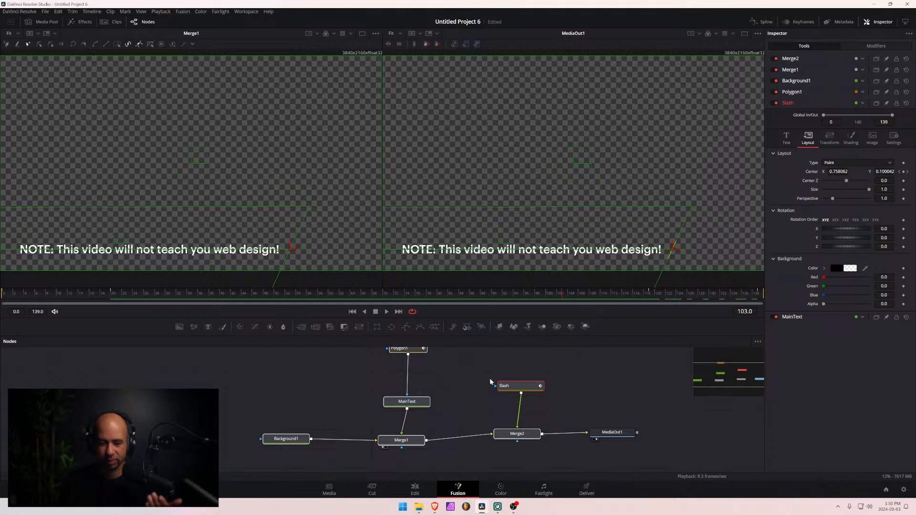
# - Try shifting the MainText layout to Center X 0.065, and undo the shift
pyautogui.click(419, 406)
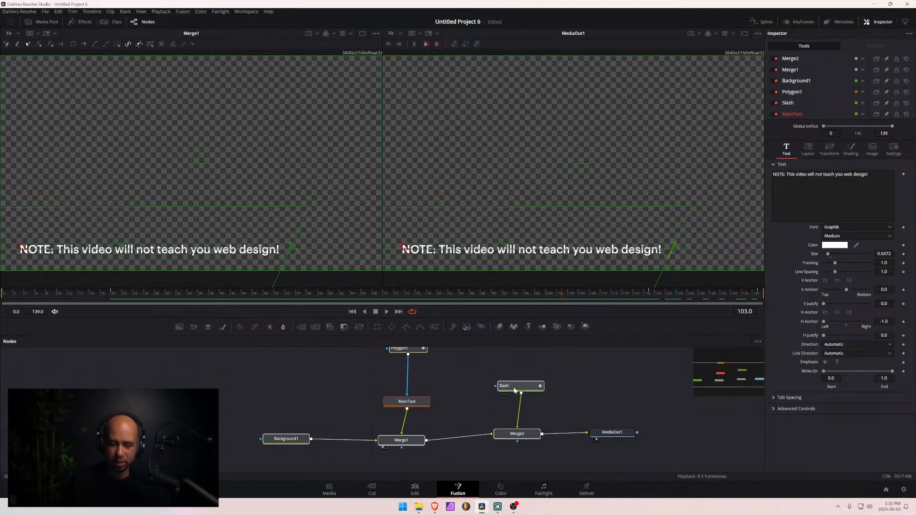
pyautogui.moveTo(514, 390)
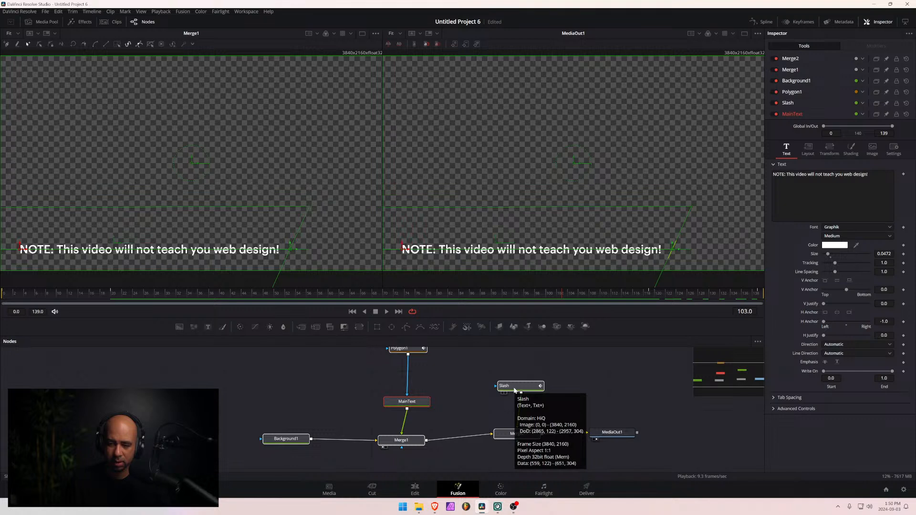
pyautogui.click(808, 149)
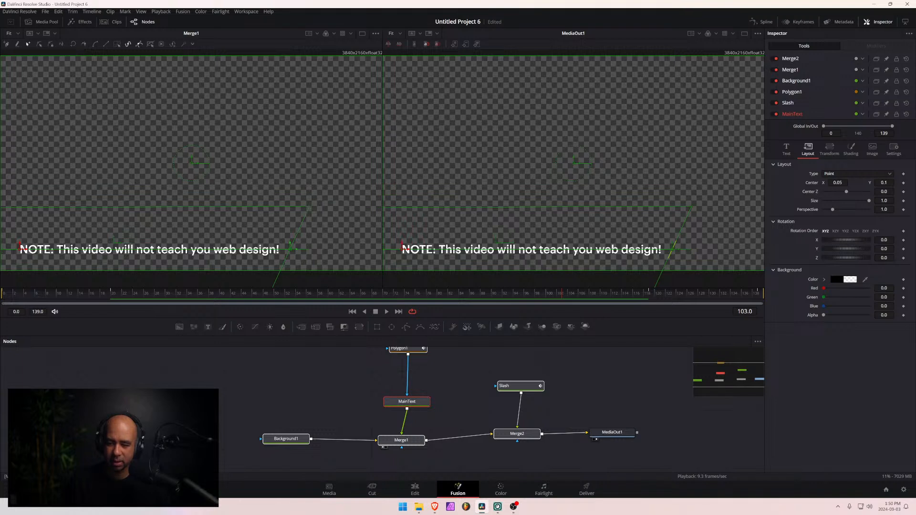
pyautogui.moveTo(837, 183)
pyautogui.mouseDown()
pyautogui.moveTo(852, 183)
pyautogui.moveTo(841, 182)
pyautogui.mouseUp()
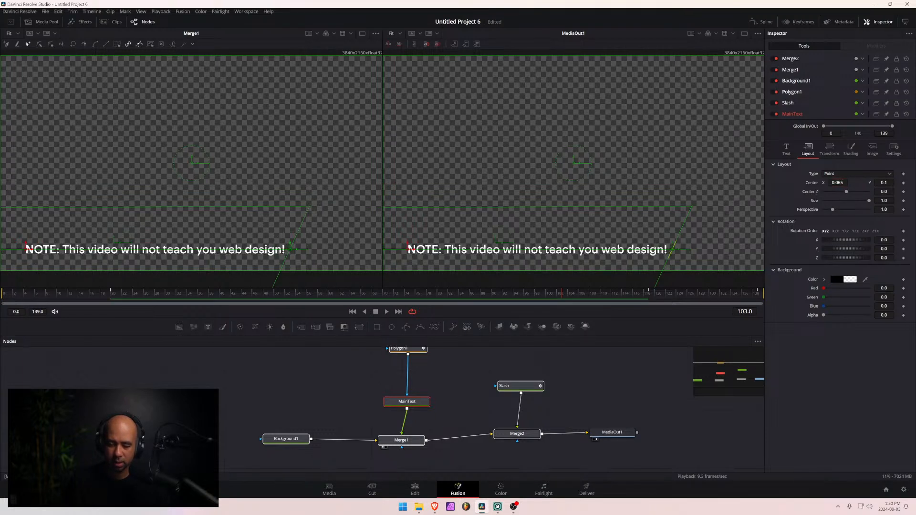
pyautogui.hotkey('ctrl', 'z')
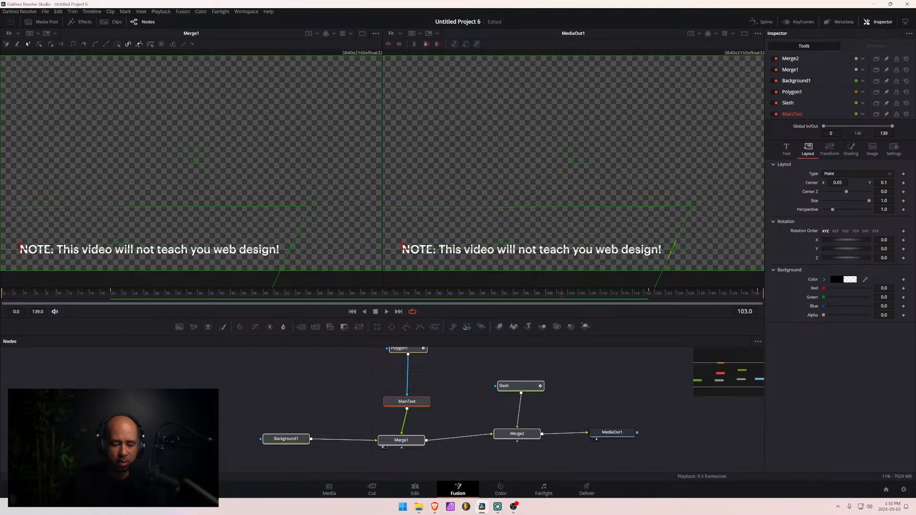
# - On the Edit page, increase the slash's Center X in the Piixel Test title to move it farther from the text
pyautogui.click(415, 489)
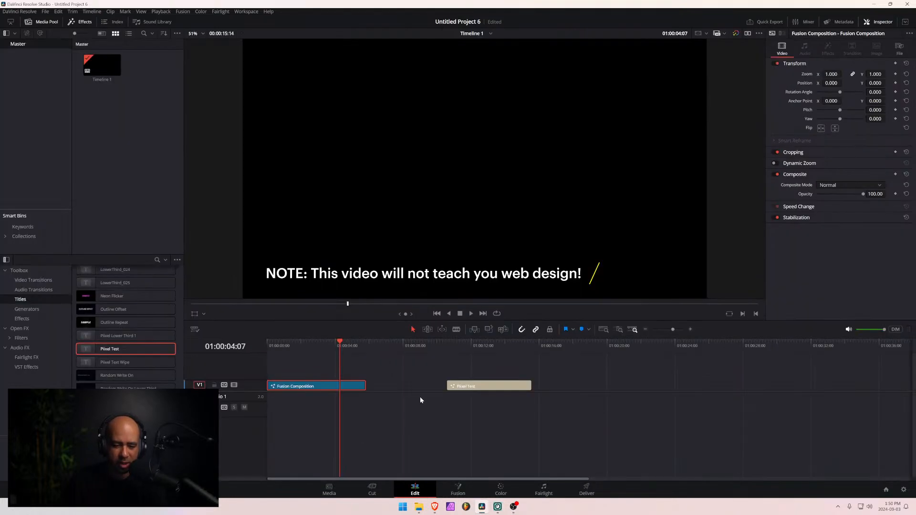
pyautogui.click(474, 387)
pyautogui.moveTo(456, 345); pyautogui.dragTo(490, 343)
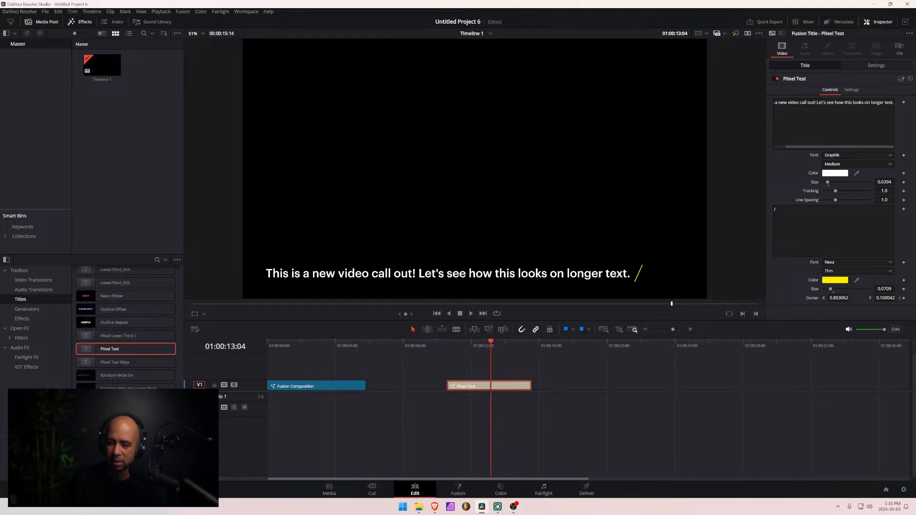
pyautogui.moveTo(838, 298)
pyautogui.mouseDown()
pyautogui.moveTo(861, 298)
pyautogui.moveTo(839, 298)
pyautogui.moveTo(854, 298)
pyautogui.mouseUp()
# - Reposition the whole Piixel Test title to Position X 14 and Y 767 in its transform settings
pyautogui.click(861, 69)
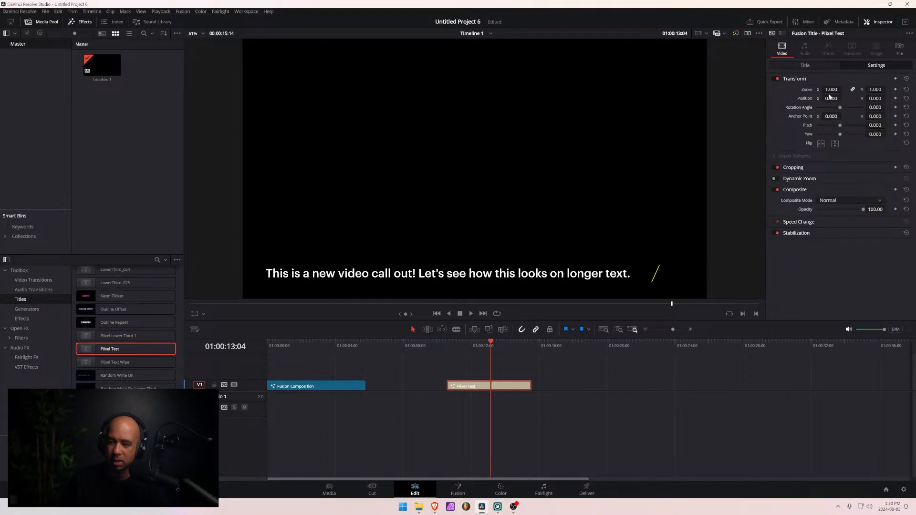
pyautogui.moveTo(829, 98); pyautogui.dragTo(897, 98)
pyautogui.moveTo(827, 98); pyautogui.dragTo(863, 98)
pyautogui.click(811, 65)
pyautogui.click(877, 65)
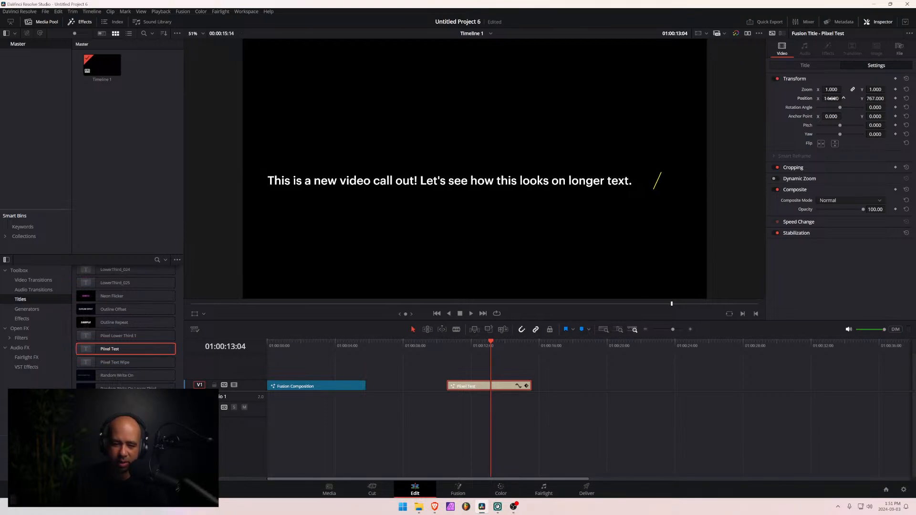
# - Select the Fusion Composition clip on the timeline and reopen it on the Fusion page
pyautogui.moveTo(313, 344); pyautogui.dragTo(306, 346)
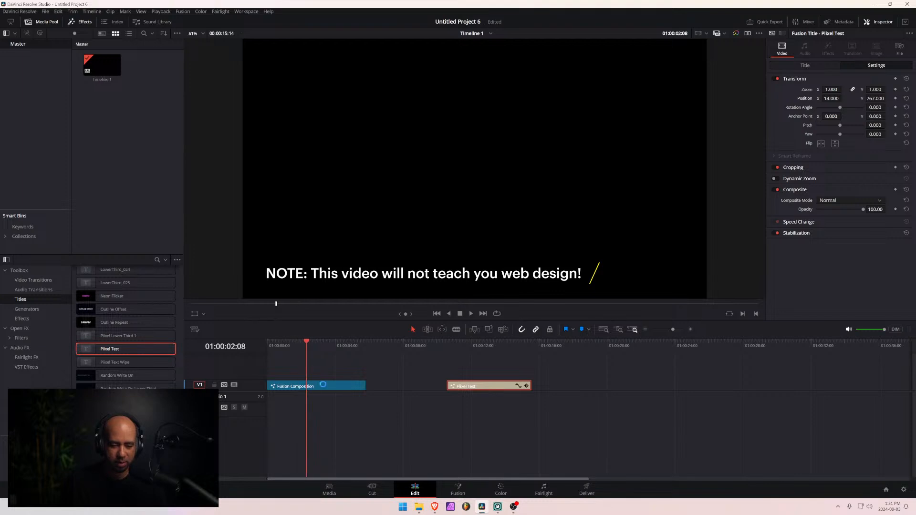
pyautogui.click(331, 388)
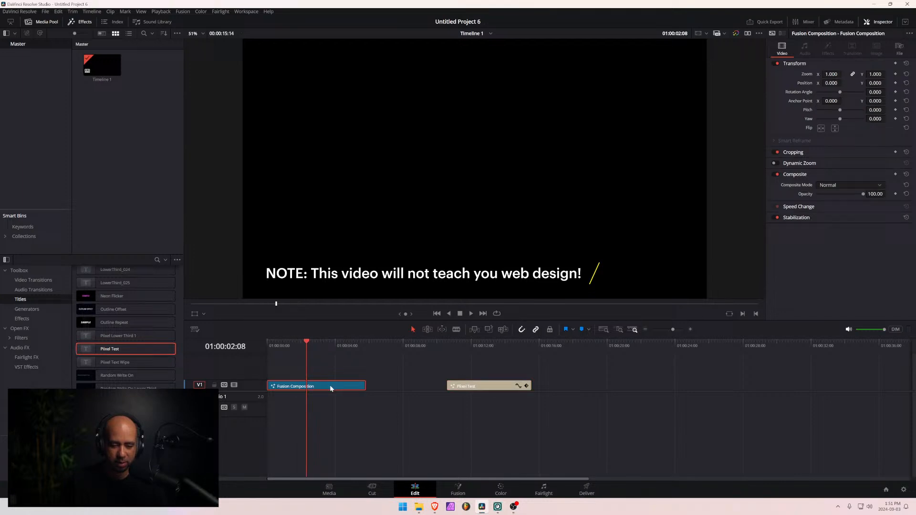
pyautogui.click(458, 489)
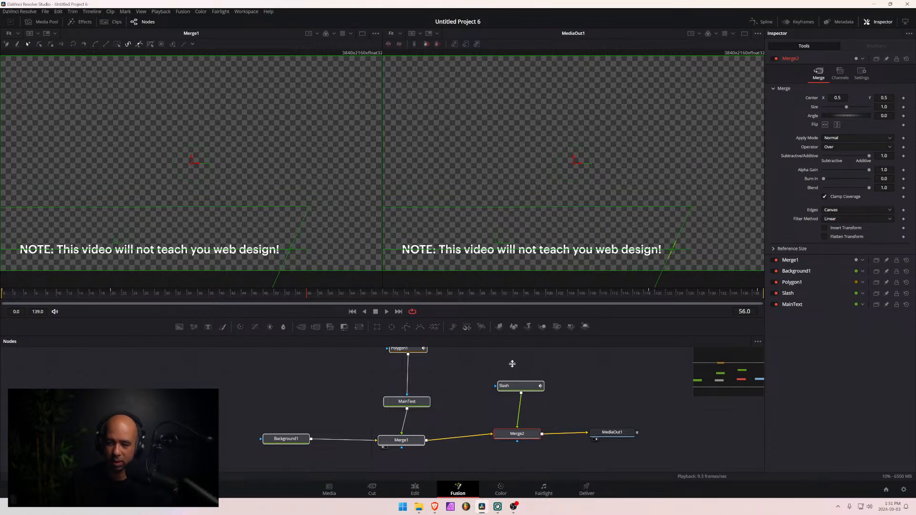
# - Replace the MainText node's wording with "Welcome to Piixel's first every lower third title!"
pyautogui.click(407, 401)
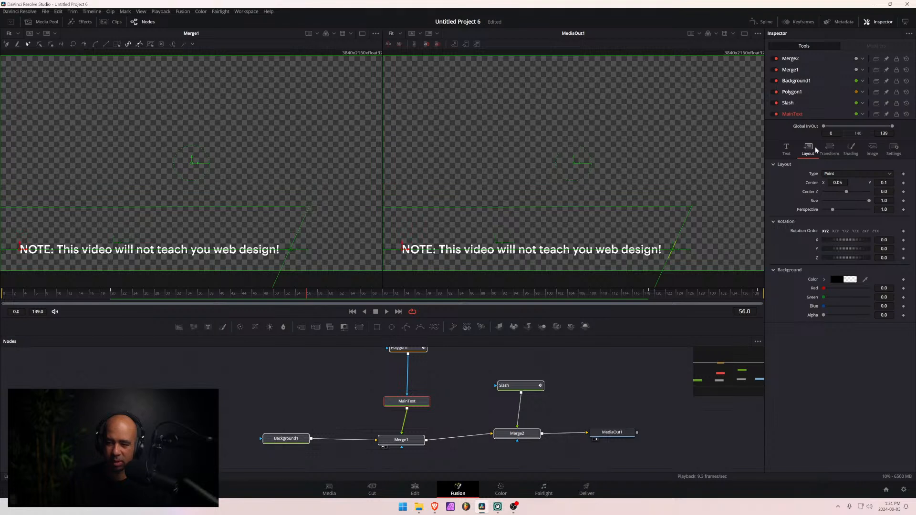
pyautogui.click(786, 149)
pyautogui.moveTo(874, 176); pyautogui.dragTo(682, 178)
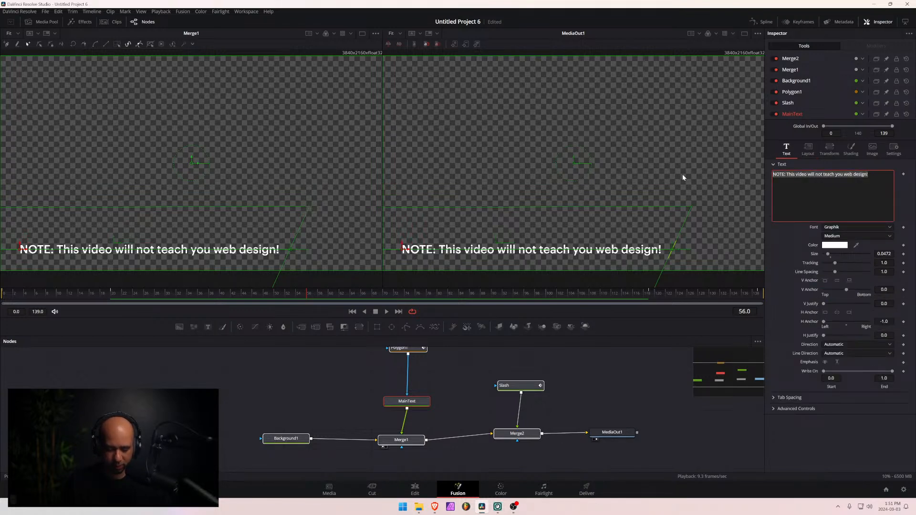
pyautogui.write('Piixle')
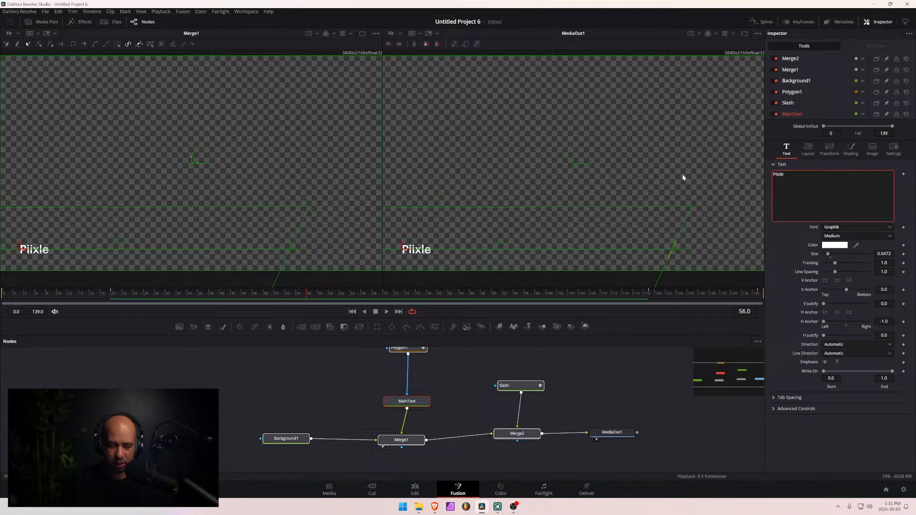
pyautogui.press('BackSpace')
pyautogui.press('BackSpace')
pyautogui.press('BackSpace')
pyautogui.write('xel')
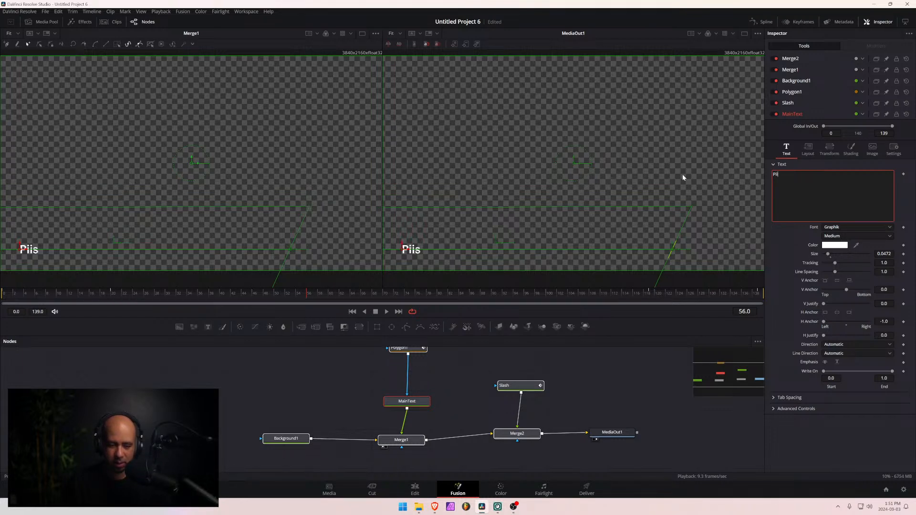
pyautogui.press('BackSpace')
pyautogui.press('BackSpace')
pyautogui.press('BackSpace')
pyautogui.press('BackSpace')
pyautogui.press('BackSpace')
pyautogui.press('BackSpace')
pyautogui.write('W')
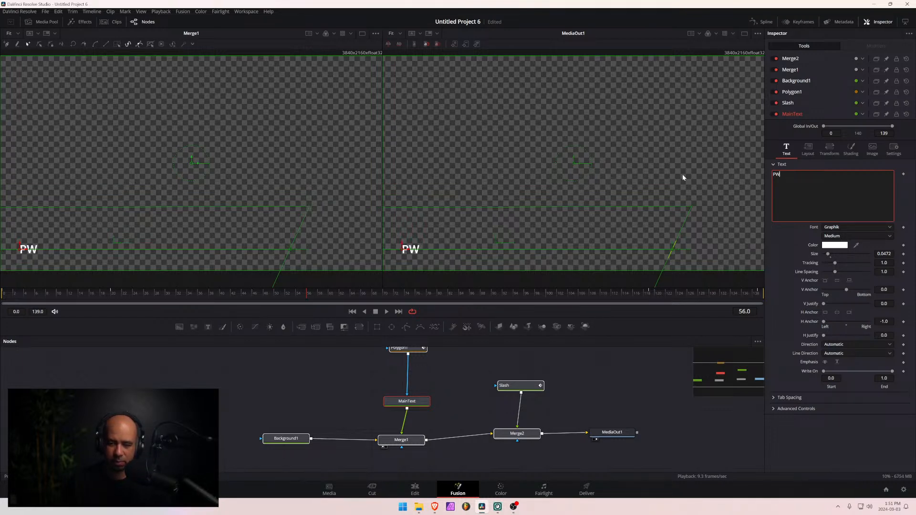
pyautogui.press('Left')
pyautogui.press('BackSpace')
pyautogui.write('elcome')
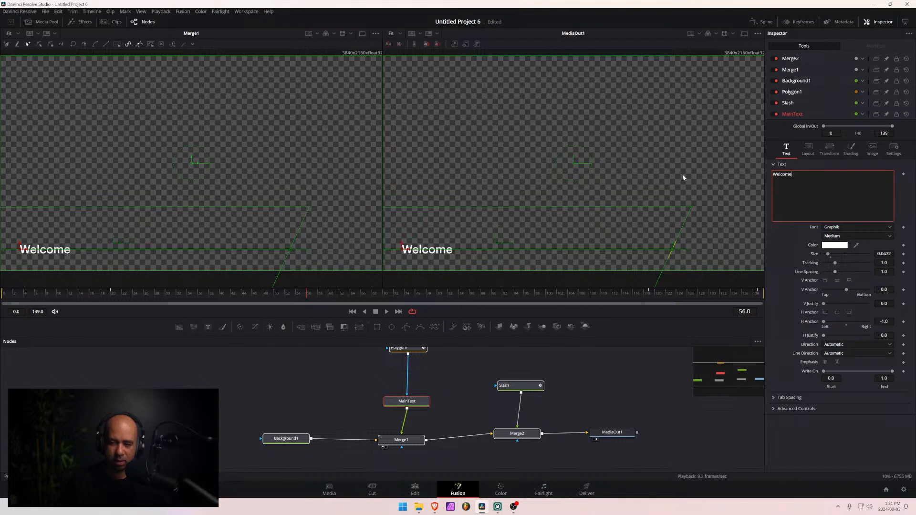
pyautogui.write('t to Piixel Piec')
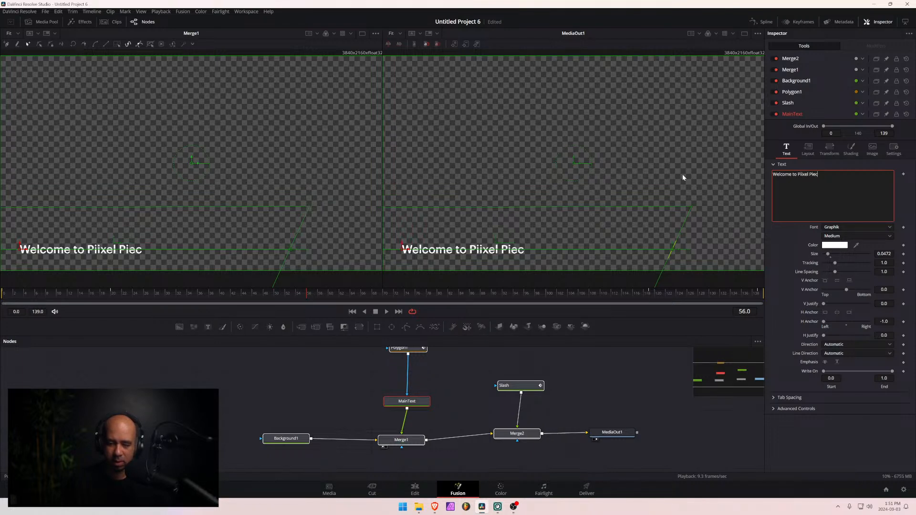
pyautogui.write('e')
pyautogui.press('BackSpace')
pyautogui.press('BackSpace')
pyautogui.press('BackSpace')
pyautogui.press('BackSpace')
pyautogui.press('BackSpace')
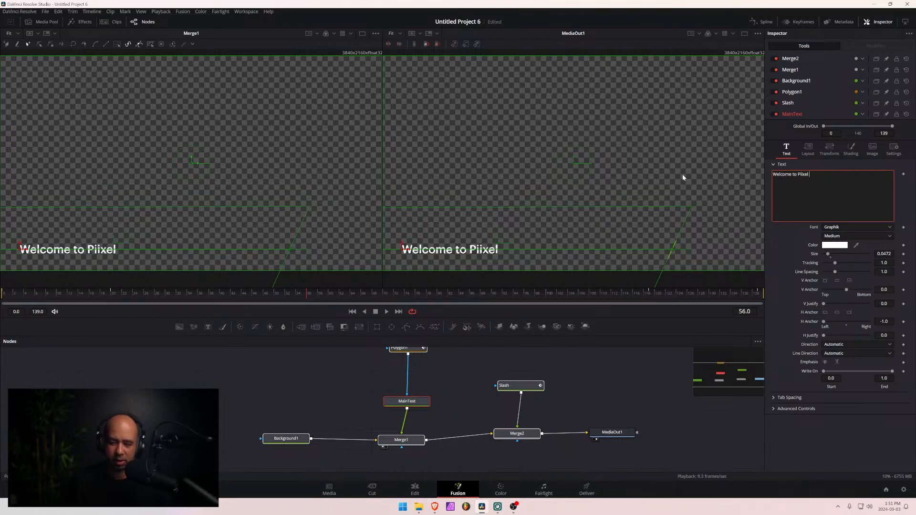
pyautogui.press('BackSpace')
pyautogui.write("'s ")
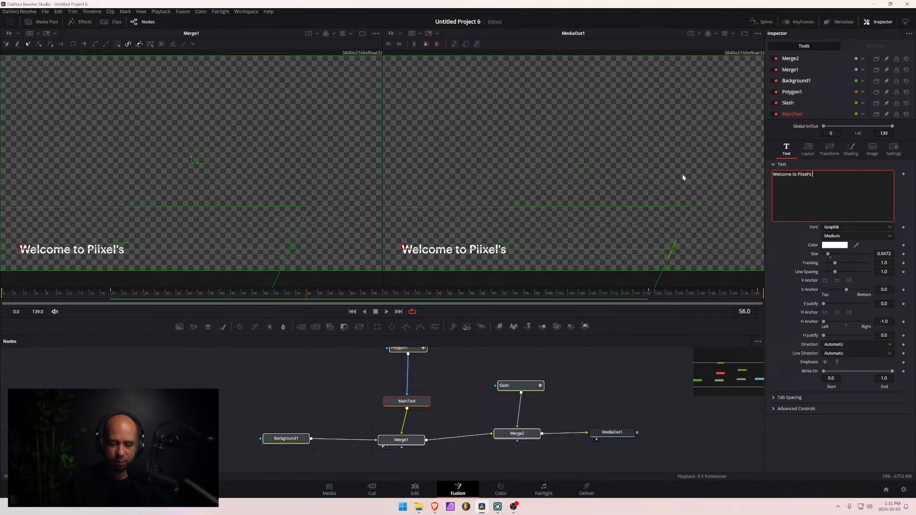
pyautogui.write('first eve')
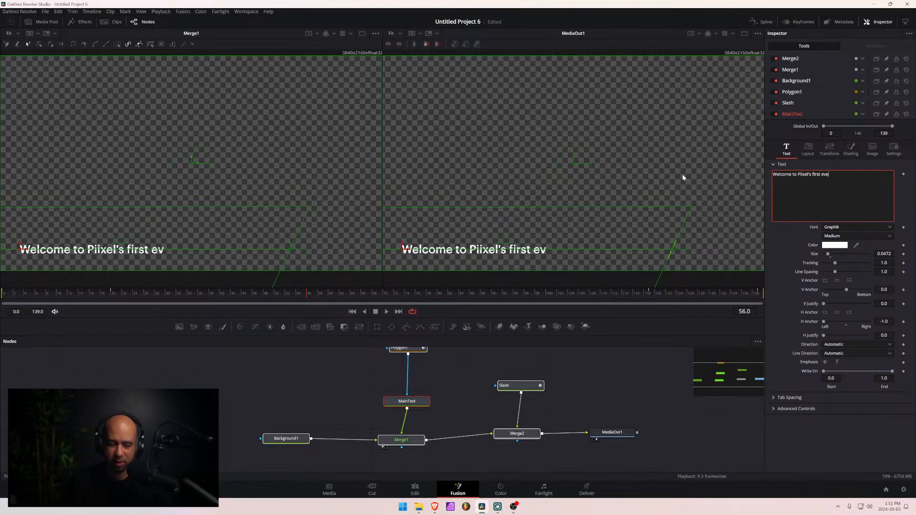
pyautogui.write('ry lower thri')
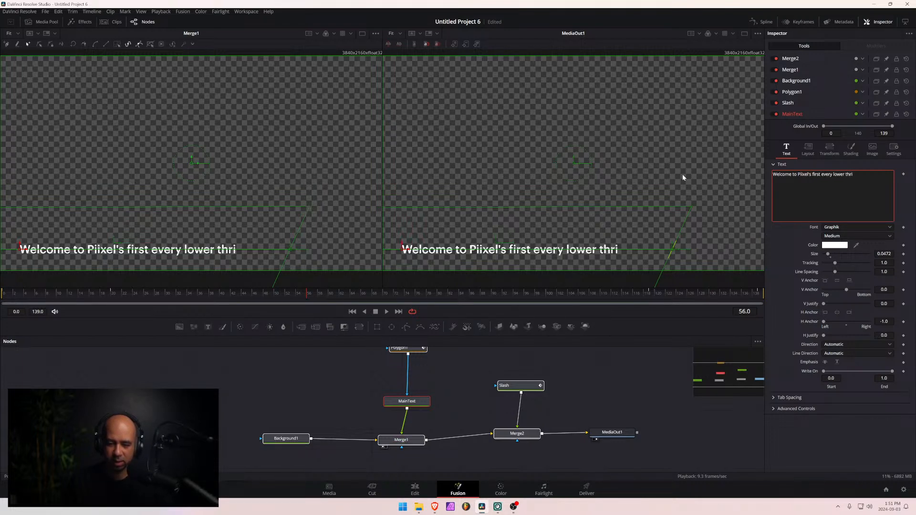
pyautogui.write('d')
pyautogui.press('BackSpace')
pyautogui.press('BackSpace')
pyautogui.write('ird')
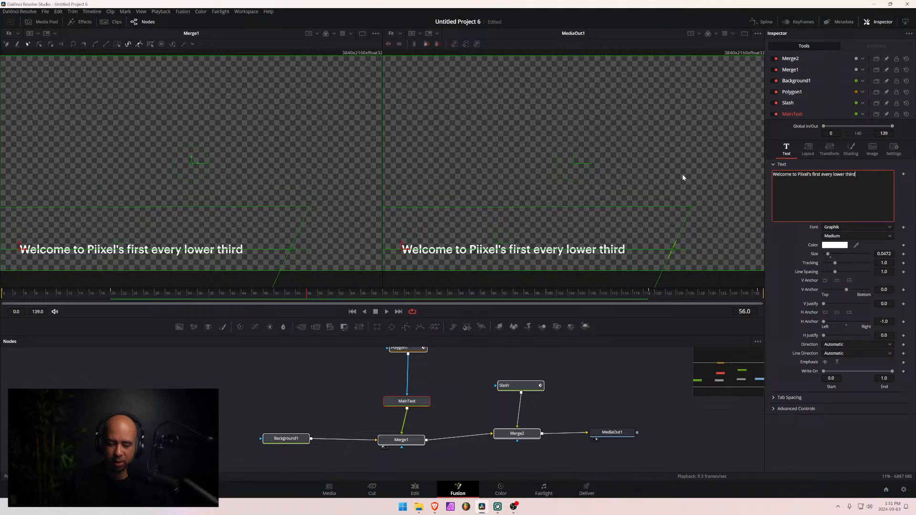
pyautogui.write(' title!')
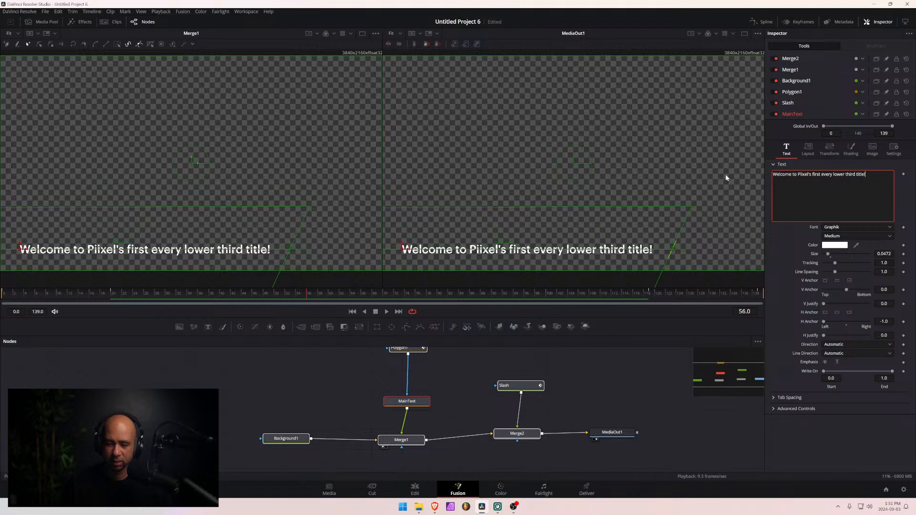
# - Correct the MainText wording to read "Welcome to Piixel's first ever lower thirds title!"
pyautogui.click(548, 253)
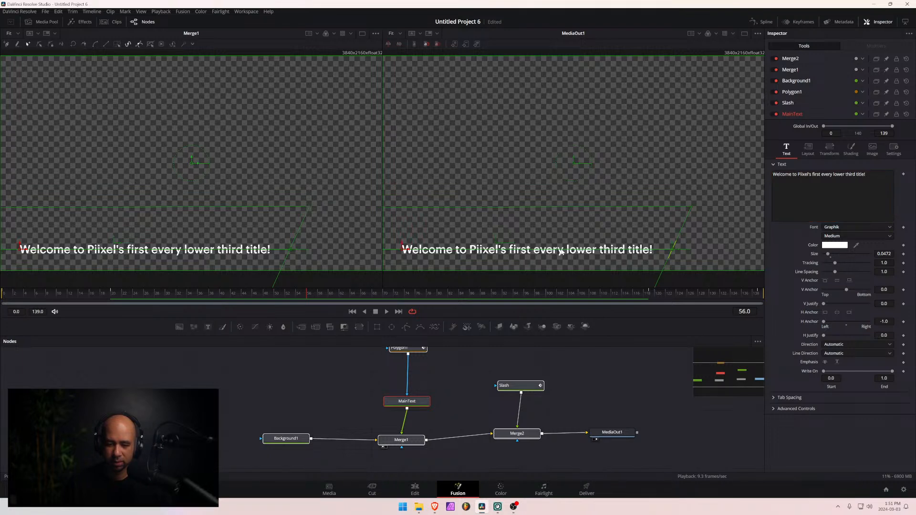
pyautogui.click(832, 174)
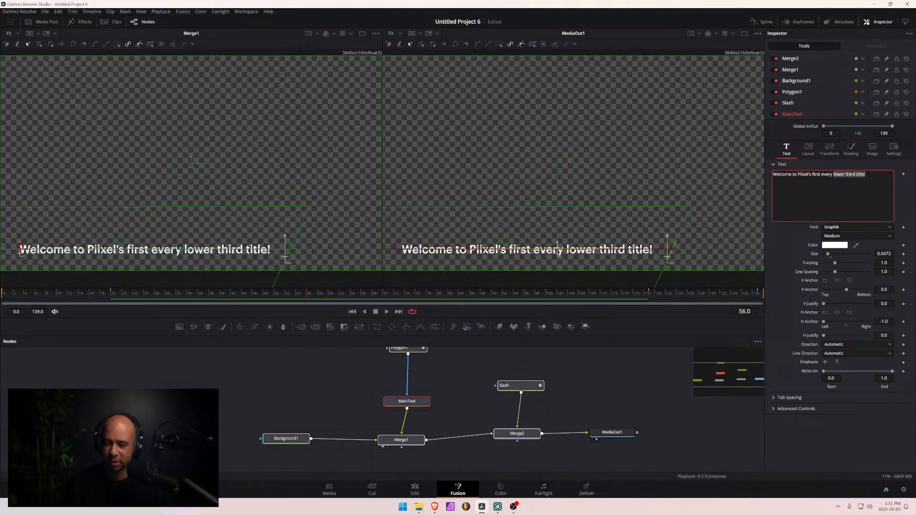
pyautogui.click(833, 175)
pyautogui.press('BackSpace')
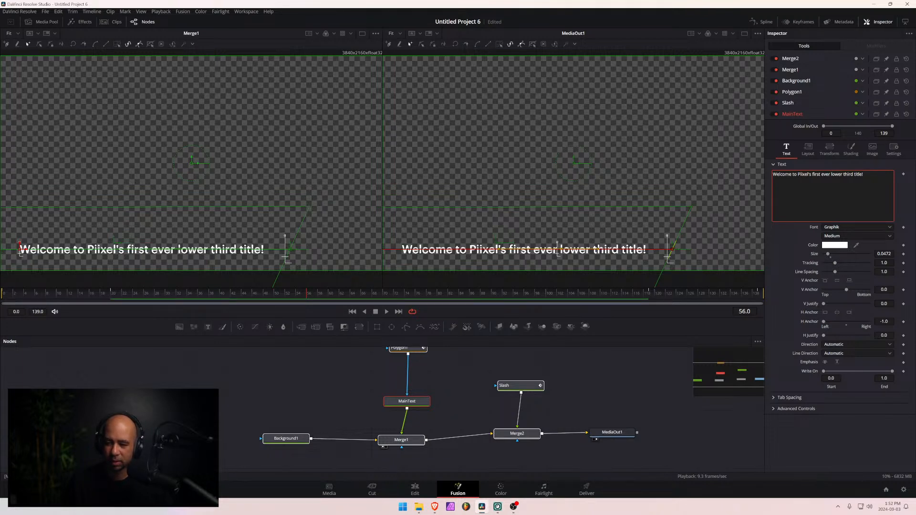
pyautogui.write('s')
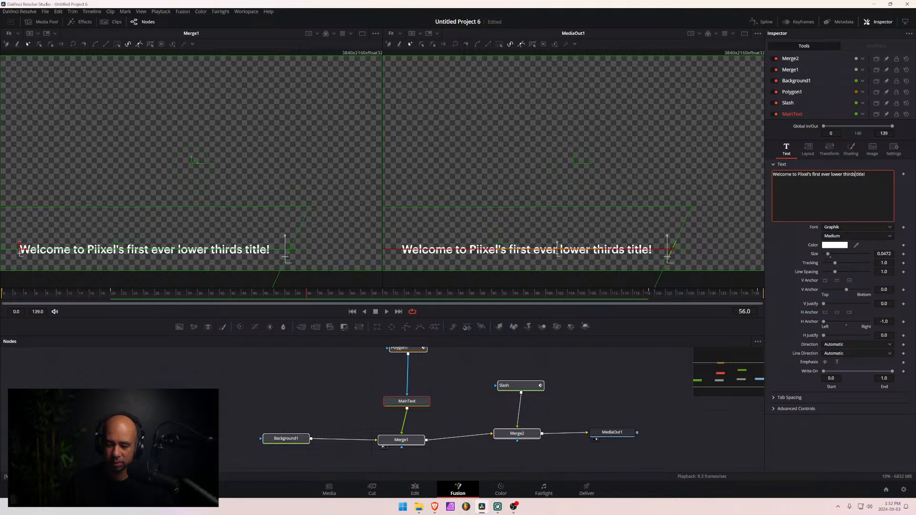
pyautogui.click(819, 166)
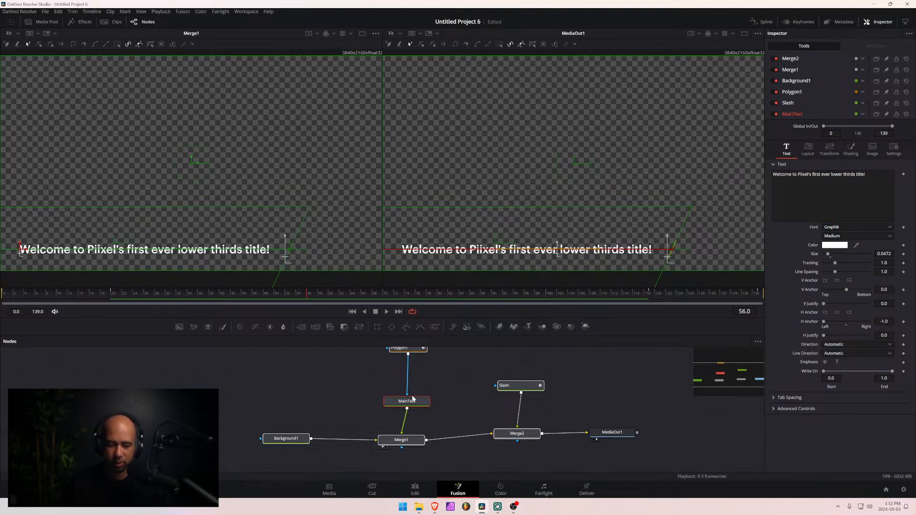
pyautogui.click(347, 385)
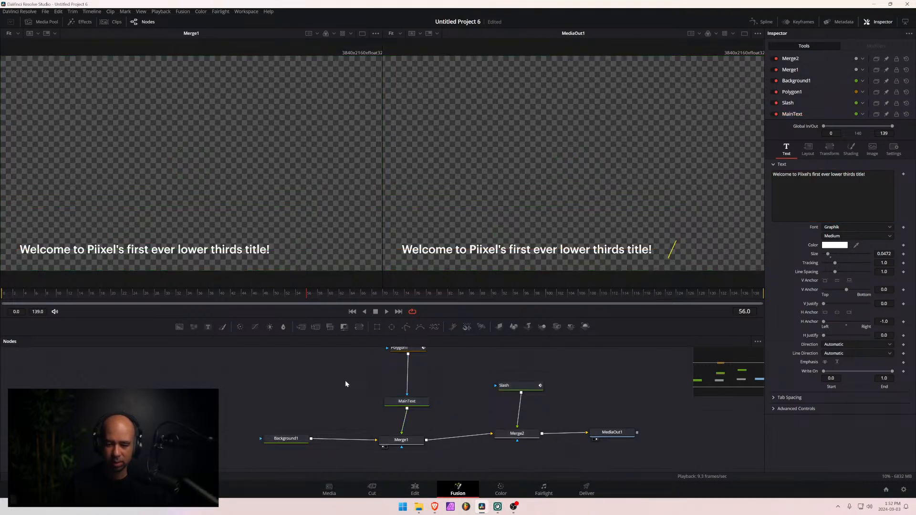
# - At frame 20, bring the Slash closer to the text by setting its layout Center X to 0.733062
pyautogui.click(412, 350)
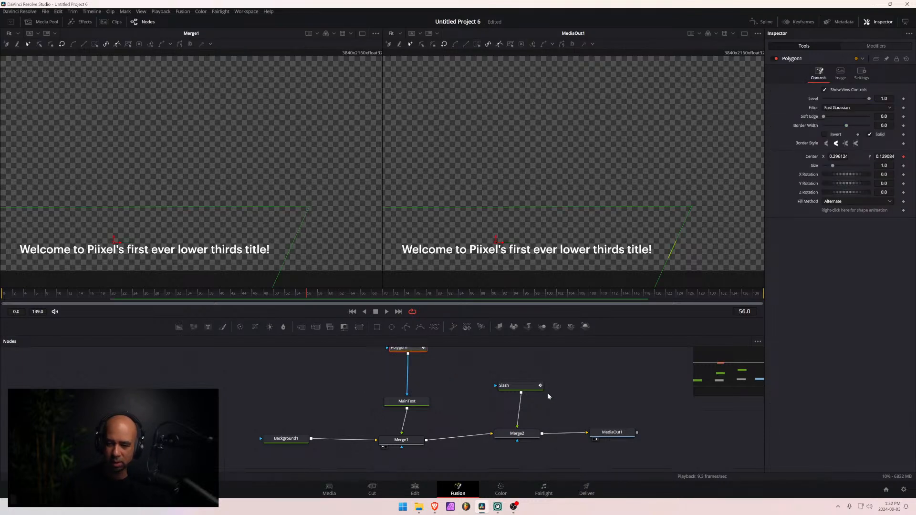
pyautogui.click(515, 390)
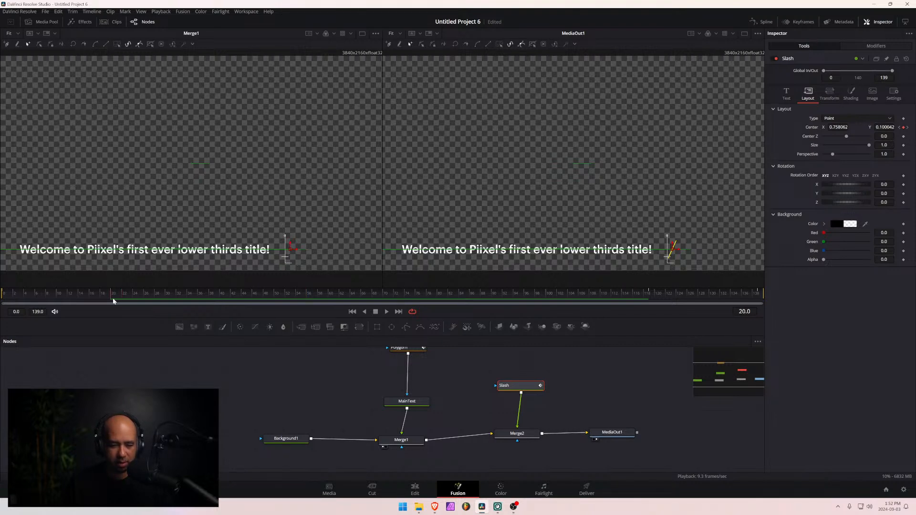
pyautogui.moveTo(836, 127); pyautogui.dragTo(825, 127)
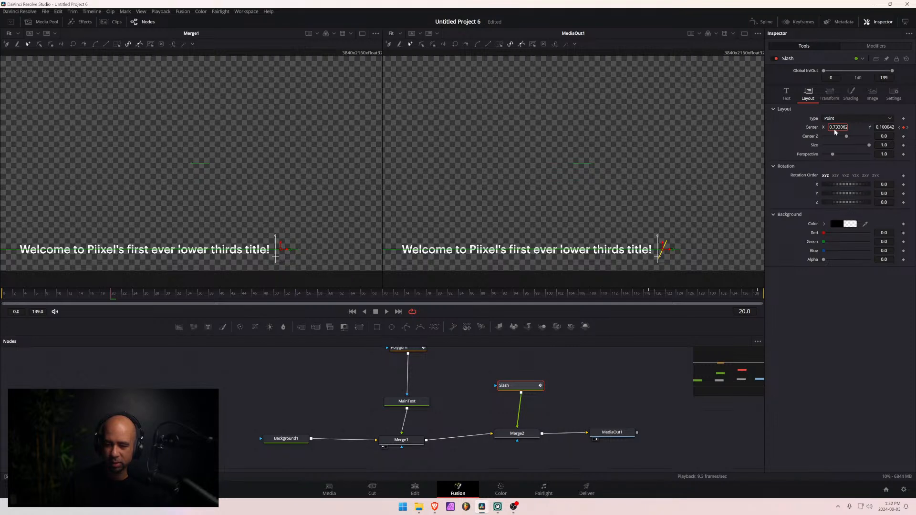
# - Copy the Slash's Center X value of 0.733062 to its keyframe at frame 119
pyautogui.click(835, 128)
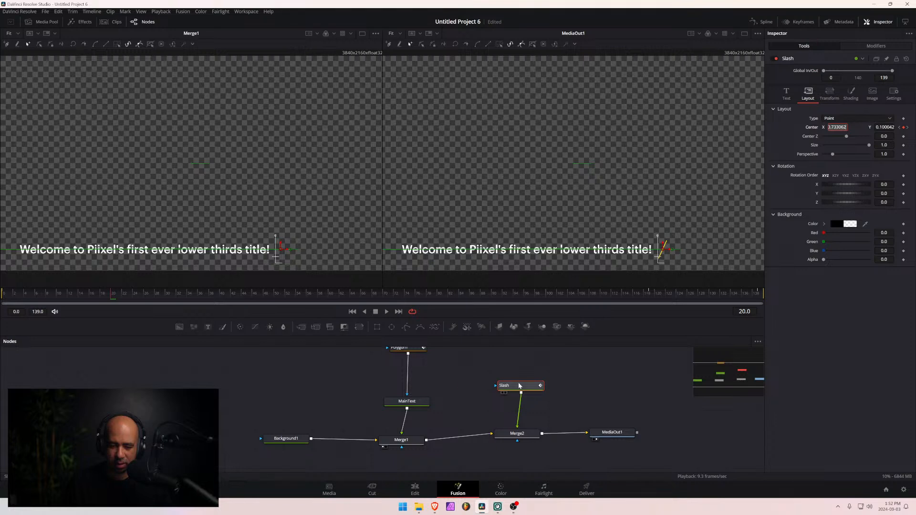
pyautogui.click(648, 295)
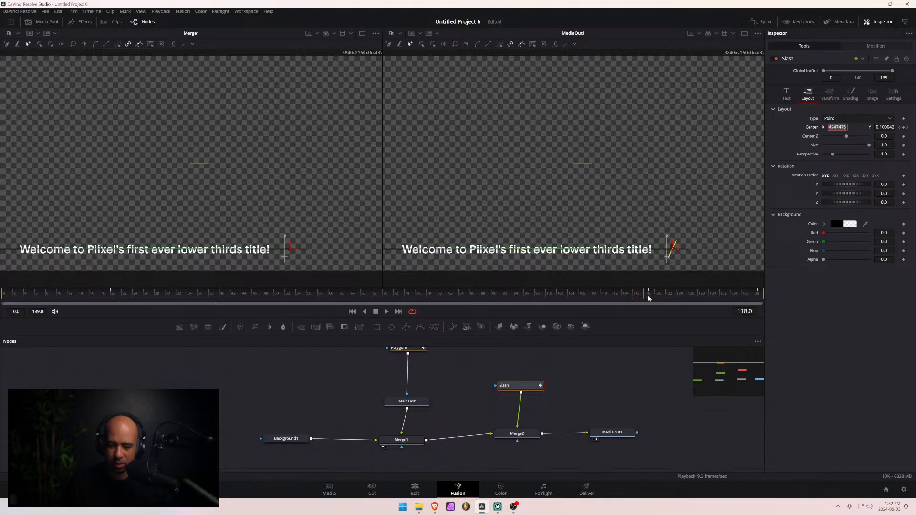
pyautogui.moveTo(842, 127); pyautogui.dragTo(830, 127)
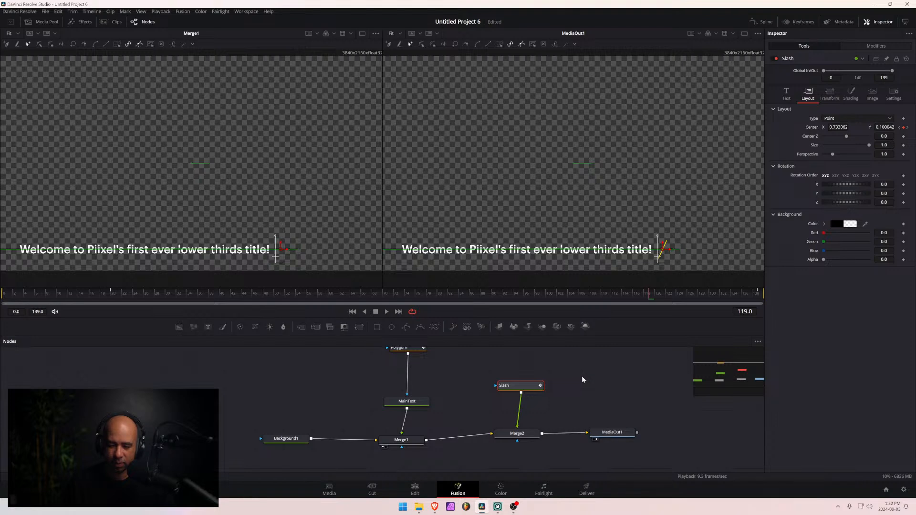
# - Select the MainText, Slash, Polygon1, Background1, Merge1 and Merge2 nodes together and save the project
pyautogui.click(407, 401)
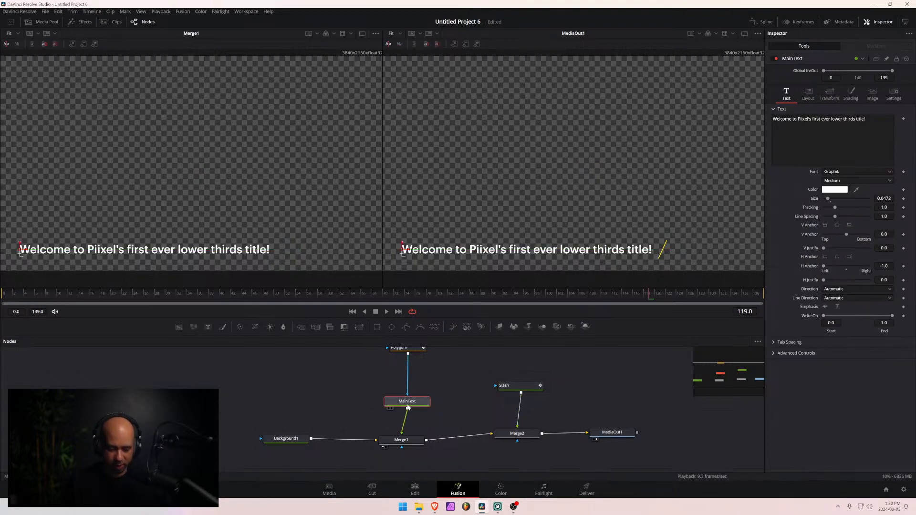
pyautogui.keyDown('ctrl'); pyautogui.click(525, 386); pyautogui.keyUp('ctrl')
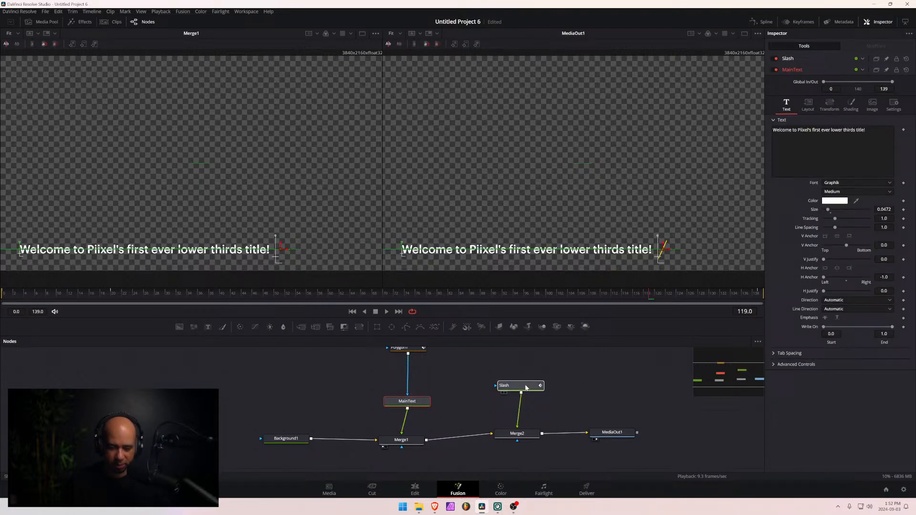
pyautogui.keyDown('ctrl'); pyautogui.click(413, 349); pyautogui.keyUp('ctrl')
pyautogui.keyDown('ctrl'); pyautogui.click(286, 438); pyautogui.keyUp('ctrl')
pyautogui.keyDown('ctrl'); pyautogui.click(402, 440); pyautogui.keyUp('ctrl')
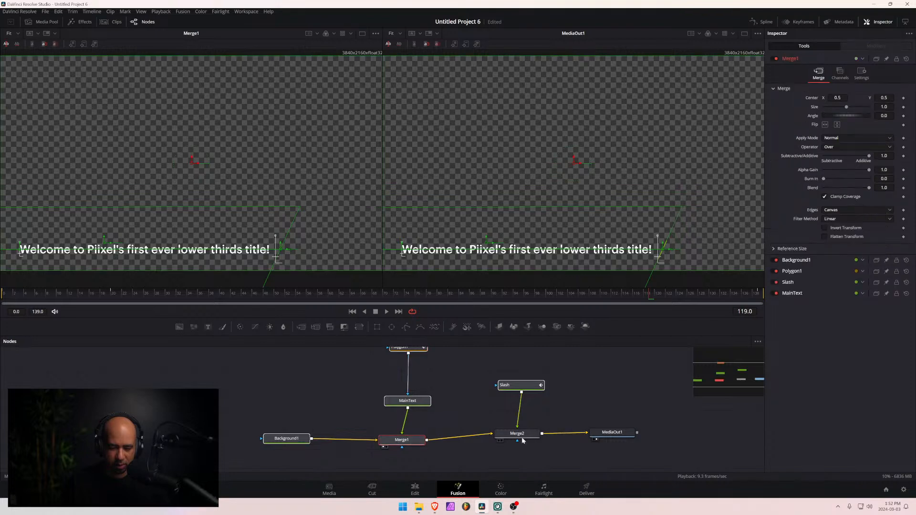
pyautogui.keyDown('ctrl'); pyautogui.click(527, 438); pyautogui.keyUp('ctrl')
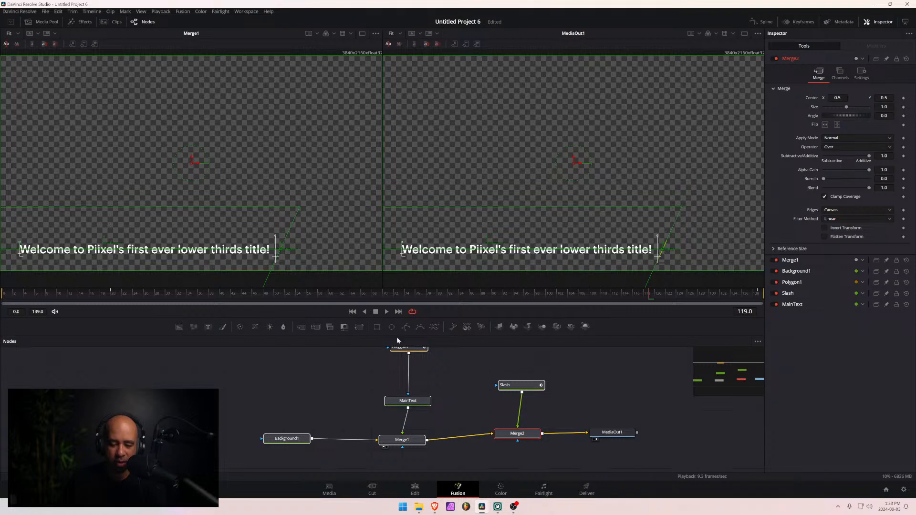
pyautogui.hotkey('ctrl', 's')
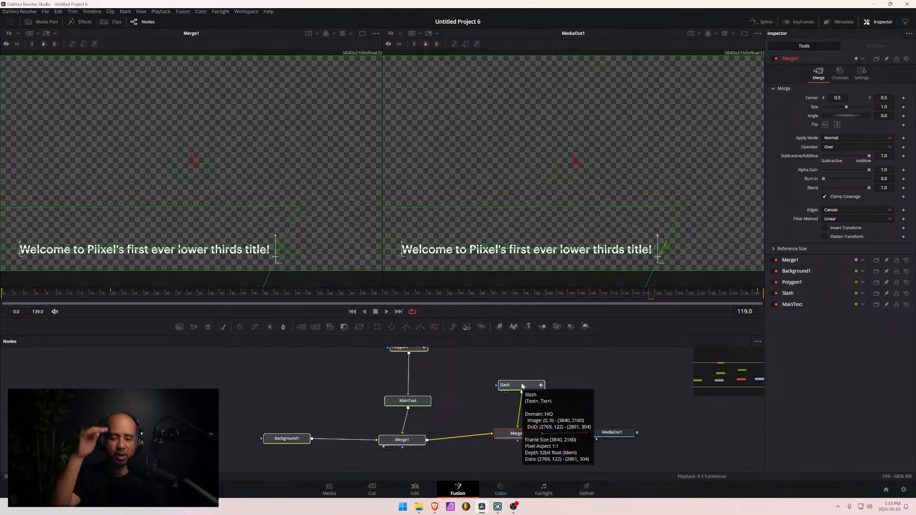
# - On the Edit page, select the Piixel Test title, show it at 01:00:13:16 and inspect its main text and slash controls
pyautogui.click(415, 489)
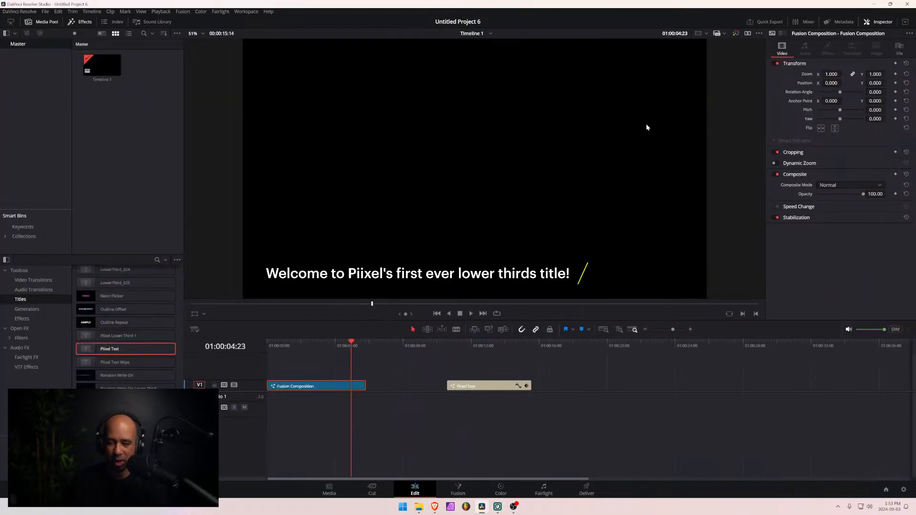
pyautogui.click(480, 386)
pyautogui.click(500, 344)
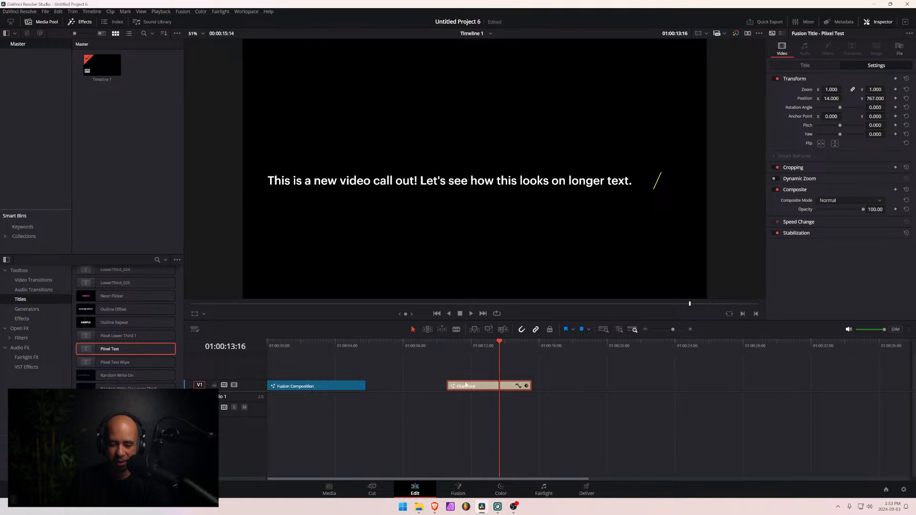
pyautogui.click(810, 67)
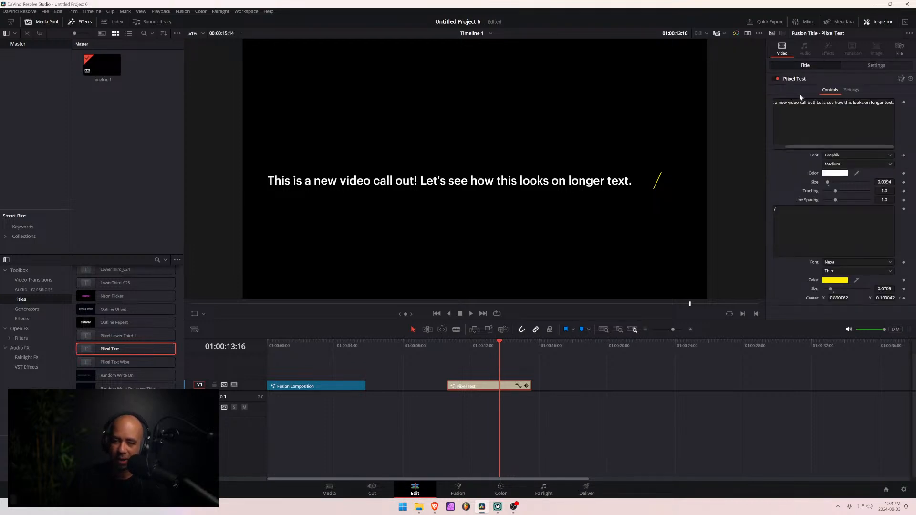
pyautogui.click(891, 104)
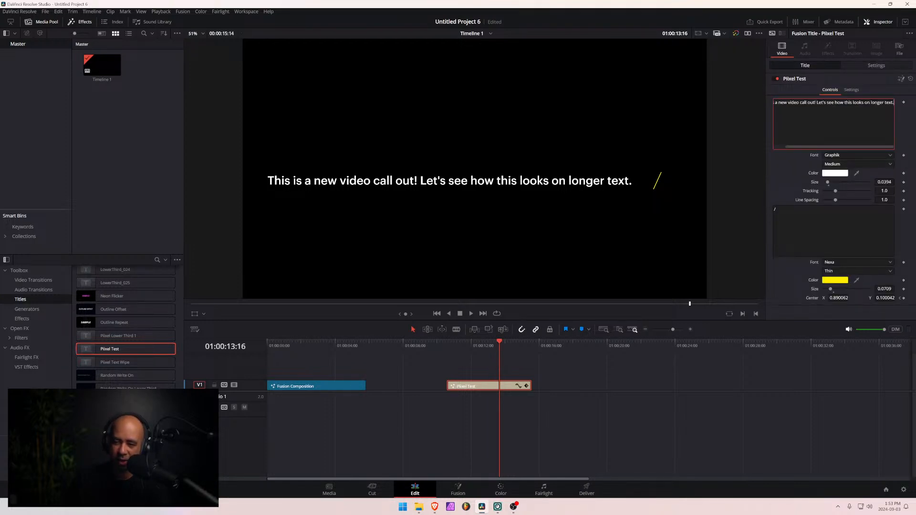
pyautogui.click(777, 253)
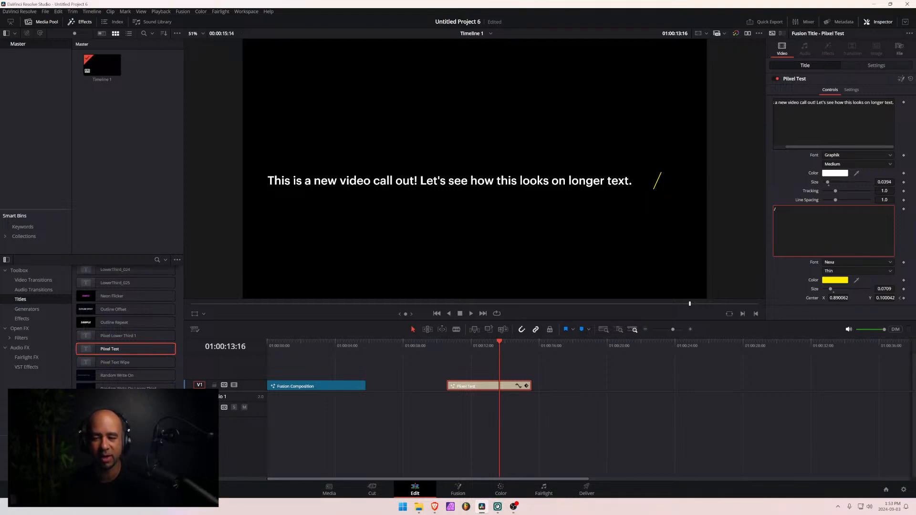
# - Open the Fusion Composition clip's node graph on the Fusion page with the playhead at 01:00:02:11
pyautogui.click(797, 147)
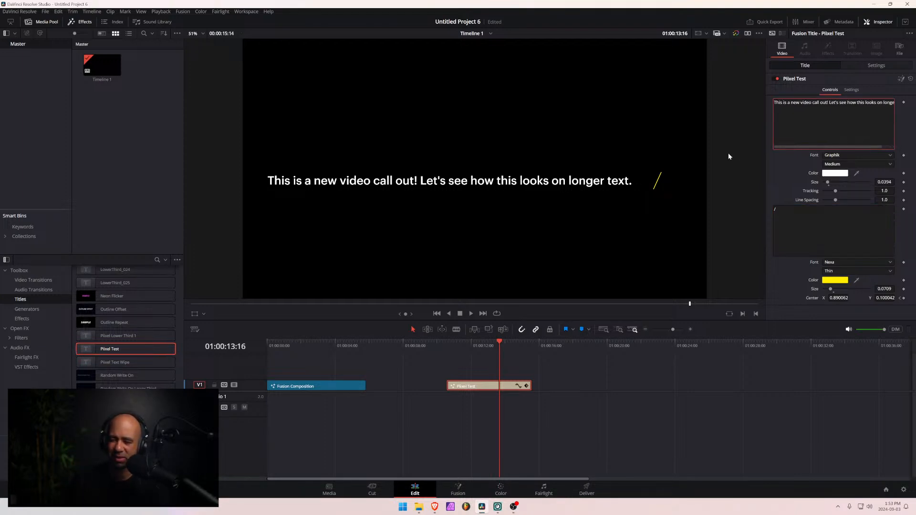
pyautogui.click(457, 490)
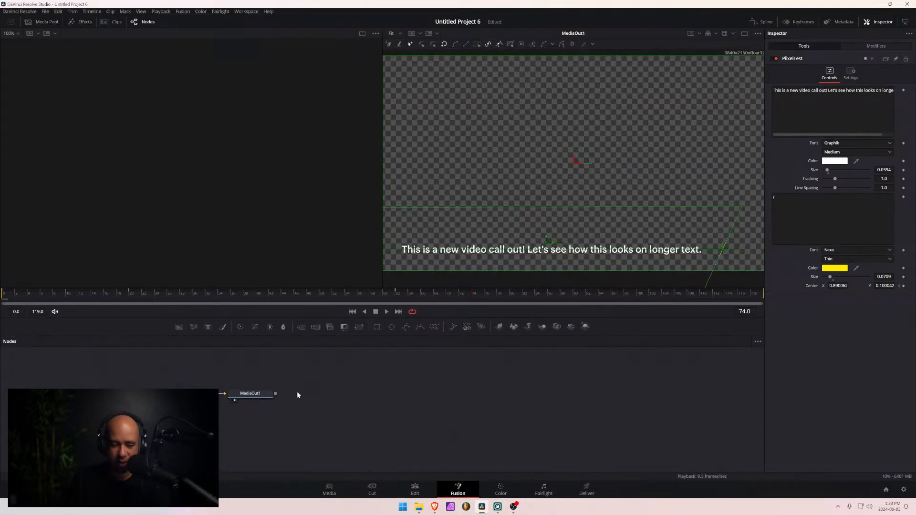
pyautogui.click(415, 489)
pyautogui.click(314, 386)
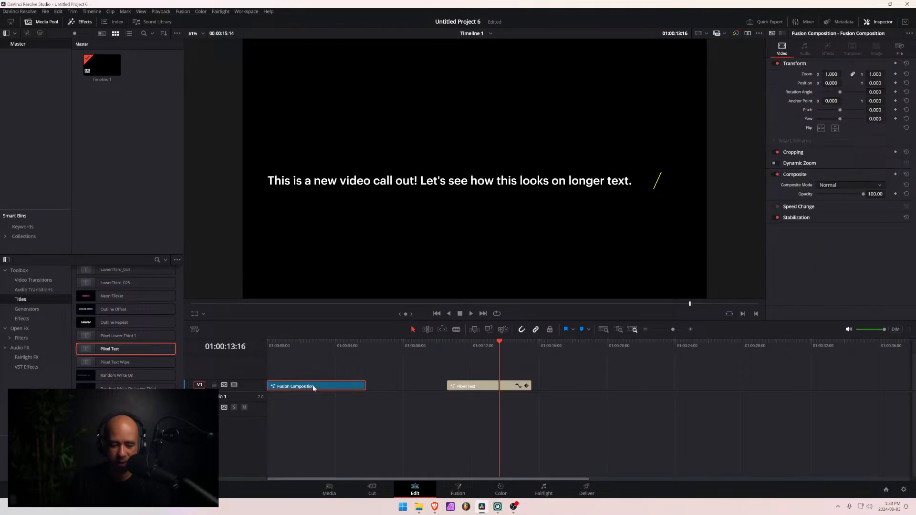
pyautogui.click(458, 490)
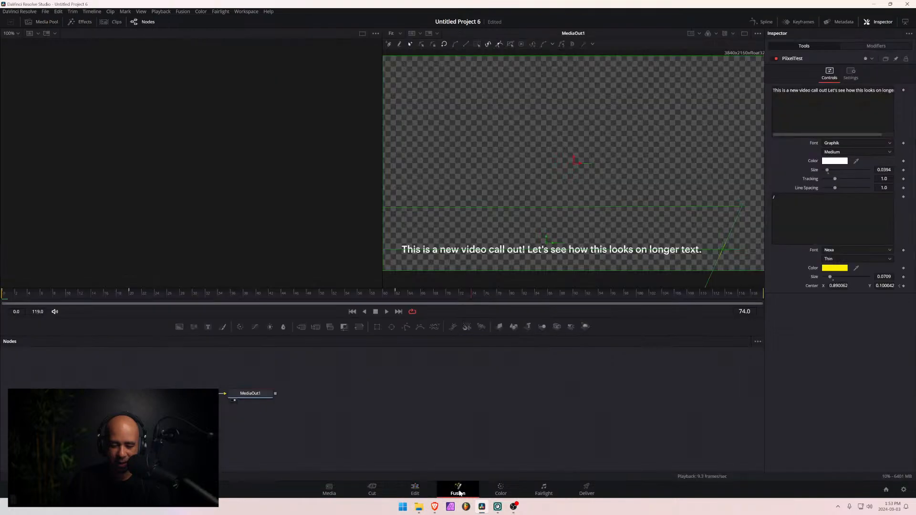
pyautogui.click(415, 491)
pyautogui.click(309, 346)
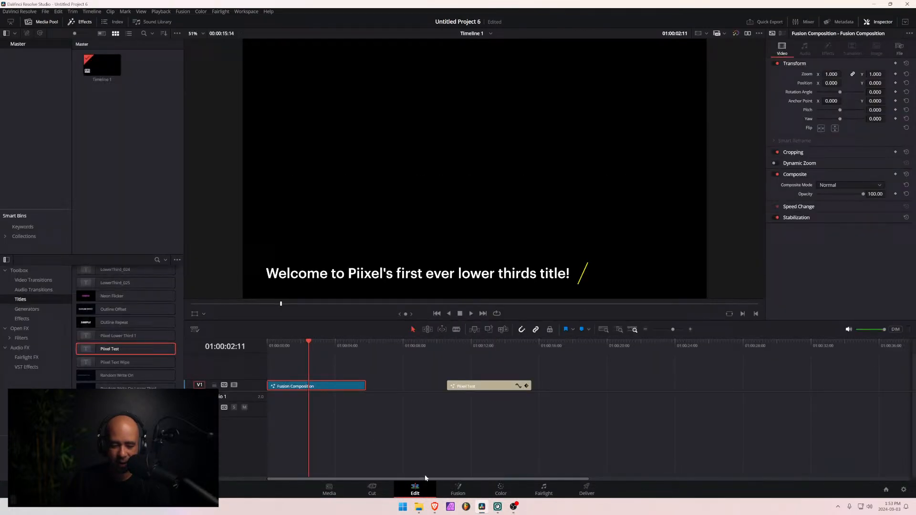
pyautogui.click(458, 491)
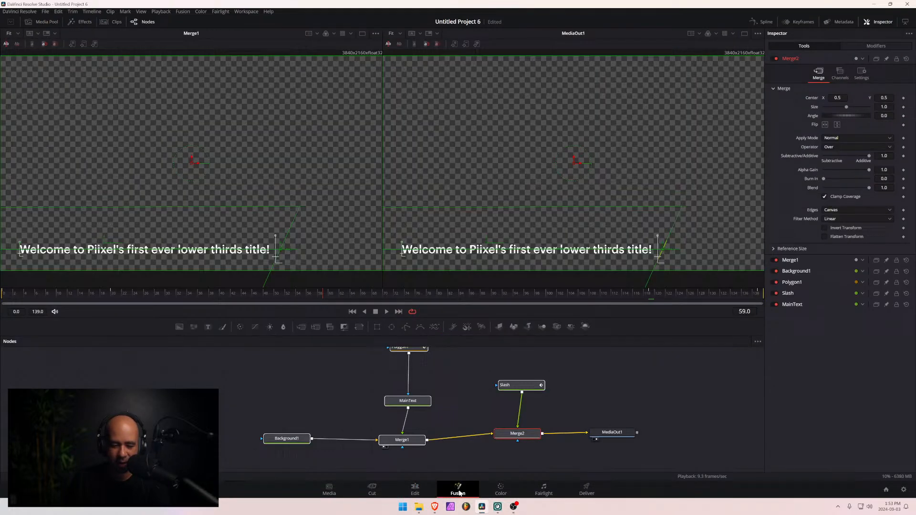
# - Select the MainText, Slash, Polygon1, Background1, Merge1 and Merge2 nodes together, starting with MainText
pyautogui.click(409, 404)
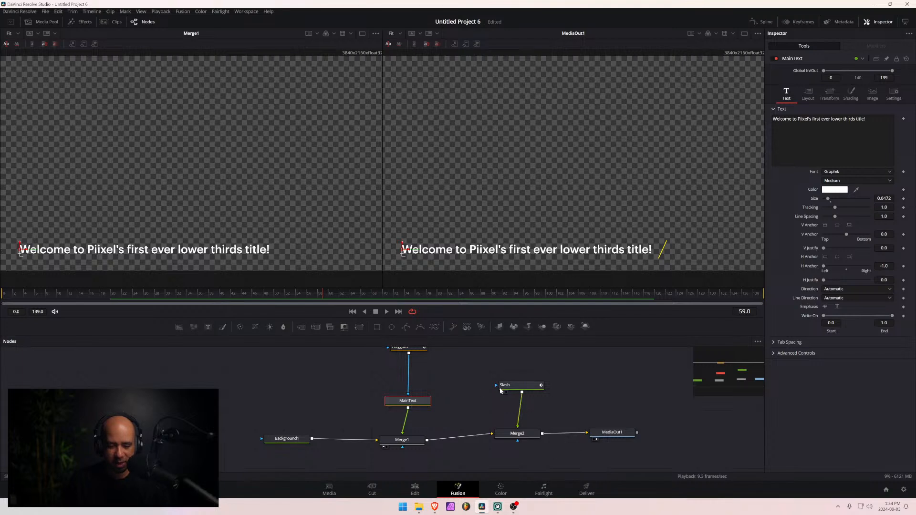
pyautogui.keyDown('ctrl'); pyautogui.click(516, 384); pyautogui.keyUp('ctrl')
pyautogui.keyDown('ctrl'); pyautogui.click(408, 348); pyautogui.keyUp('ctrl')
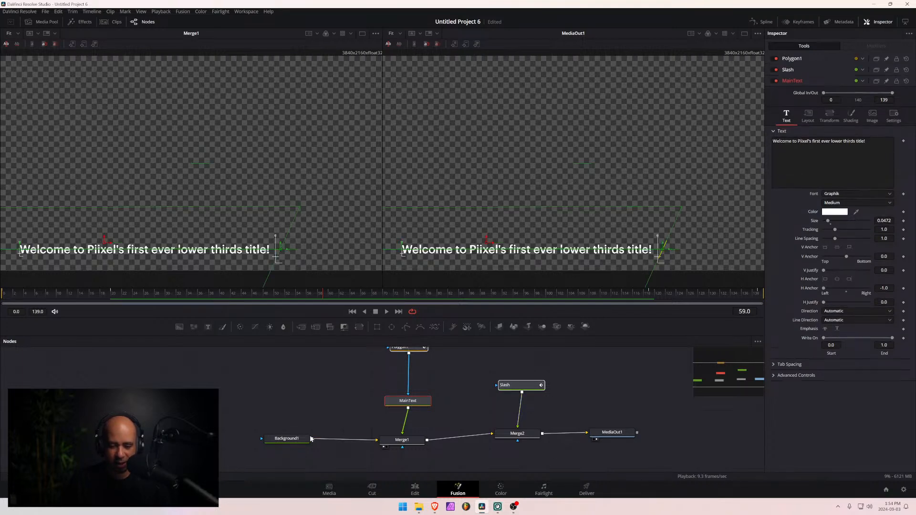
pyautogui.keyDown('ctrl'); pyautogui.click(305, 438); pyautogui.keyUp('ctrl')
pyautogui.keyDown('ctrl'); pyautogui.click(402, 439); pyautogui.keyUp('ctrl')
pyautogui.keyDown('ctrl'); pyautogui.click(517, 433); pyautogui.keyUp('ctrl')
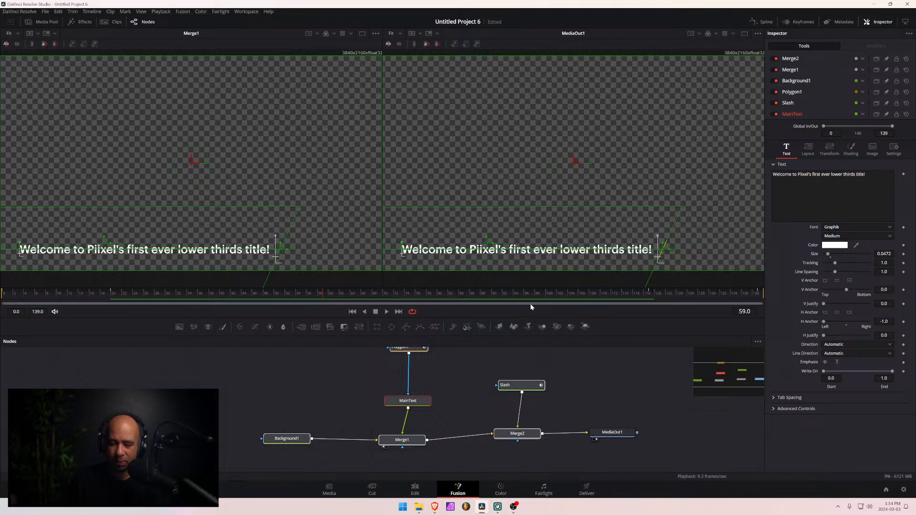
# - Create a macro from the selected nodes and name it Piixel Lower Thirds 01
pyautogui.rightClick(520, 386)
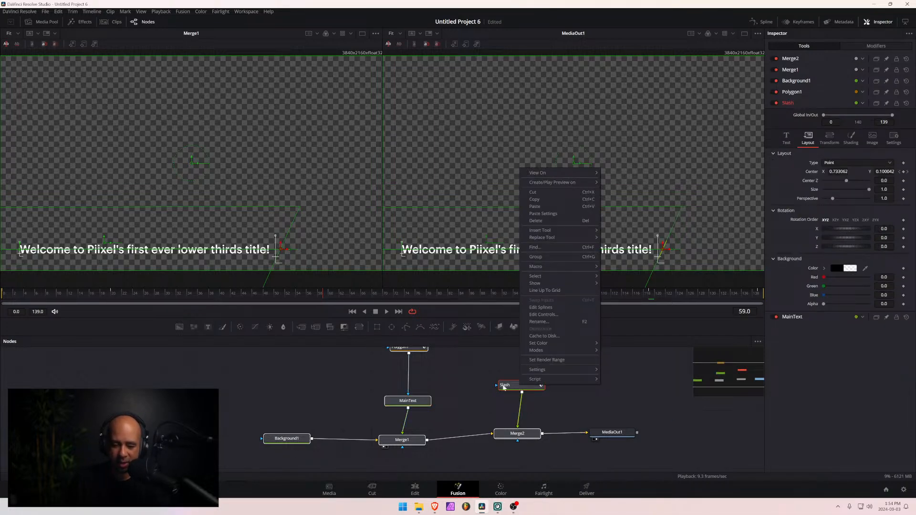
pyautogui.moveTo(568, 266)
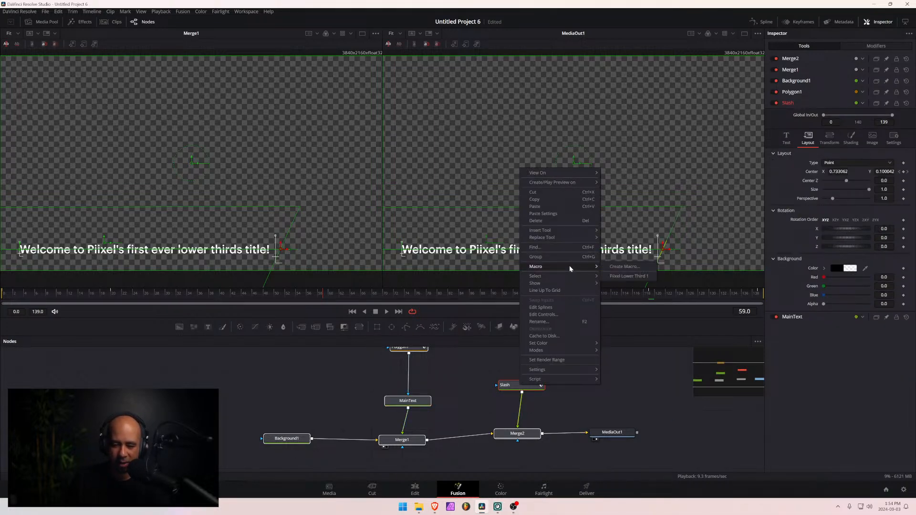
pyautogui.click(622, 269)
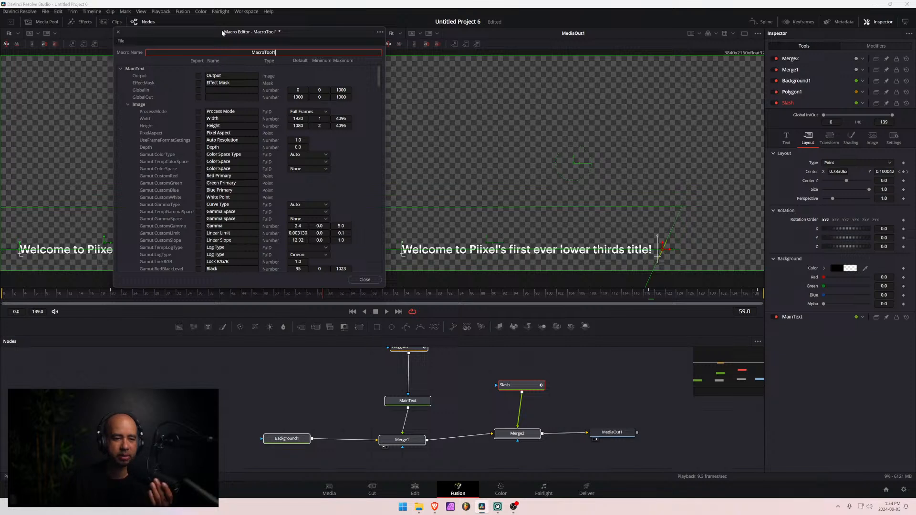
pyautogui.moveTo(289, 53); pyautogui.dragTo(234, 53)
pyautogui.write('P')
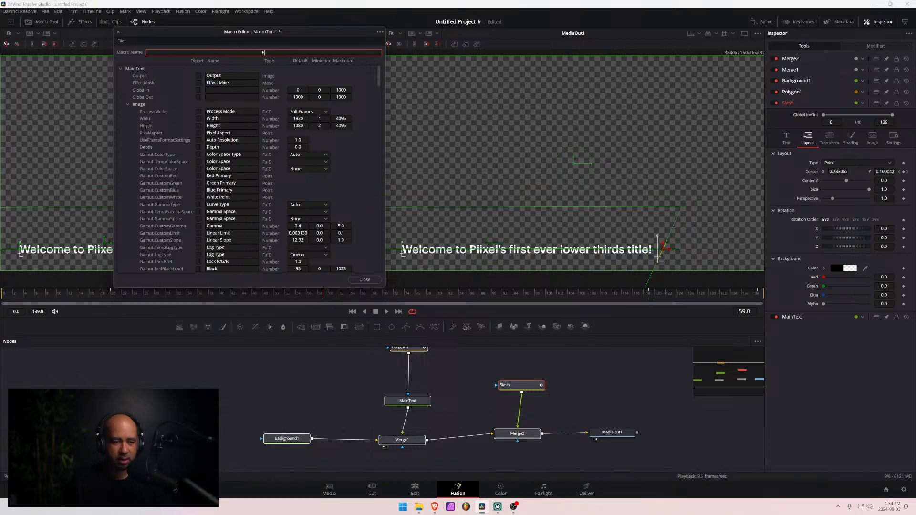
pyautogui.write('iixel')
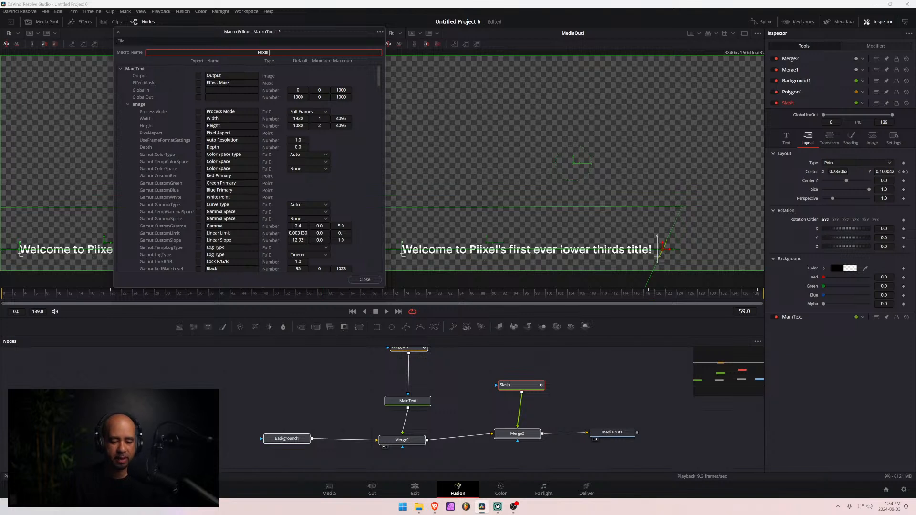
pyautogui.press('Return')
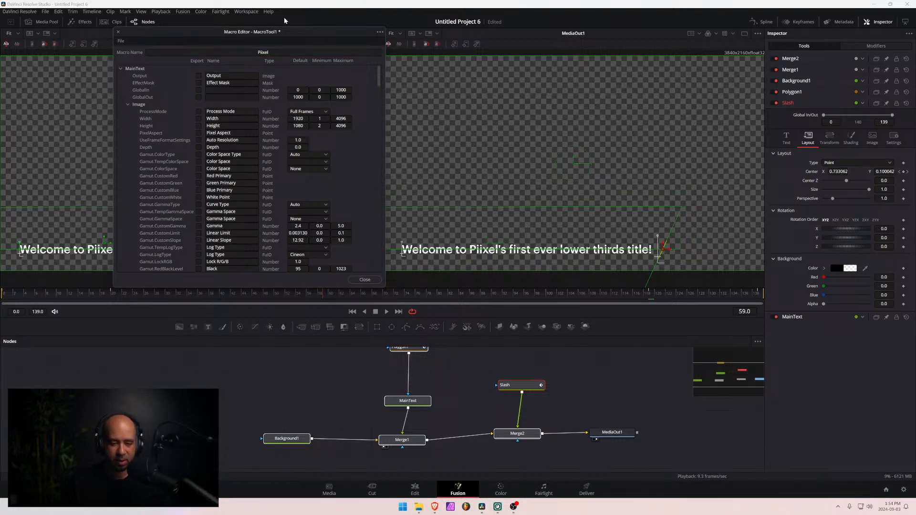
pyautogui.click(282, 53)
pyautogui.write('Lower Thirds')
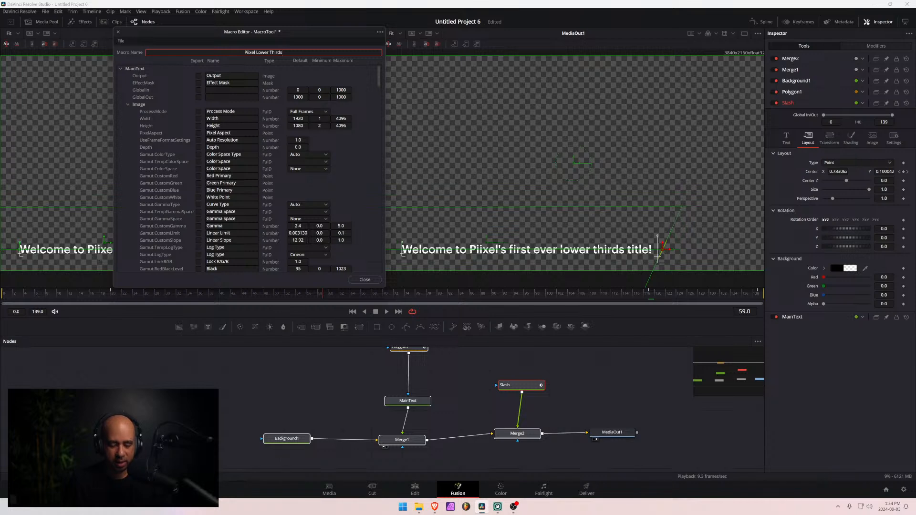
pyautogui.write(' 012')
pyautogui.press('BackSpace')
pyautogui.press('BackSpace')
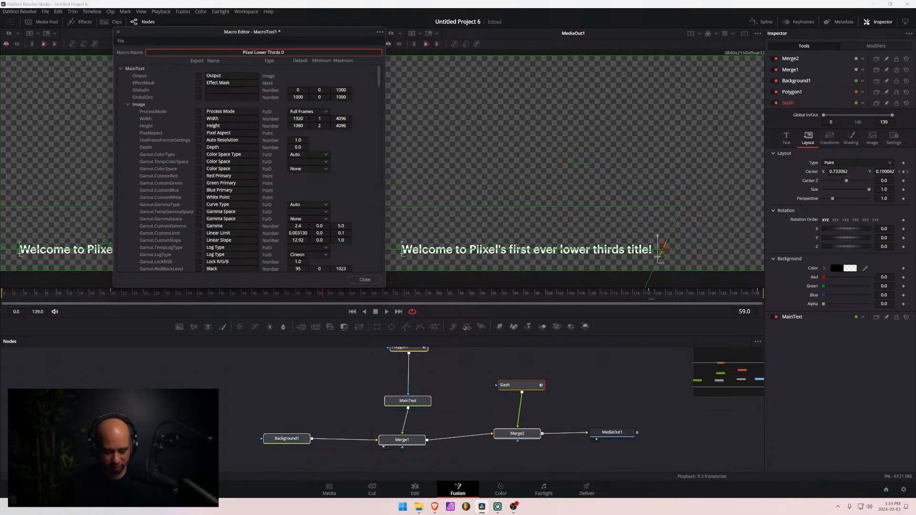
pyautogui.write('1')
# - Export MainText's Styled Text, Font, Style, Color, Green 1, Blue 1, Alpha 1, Size, Tracking and Line Spacing controls in the macro
pyautogui.moveTo(259, 35); pyautogui.dragTo(418, 48)
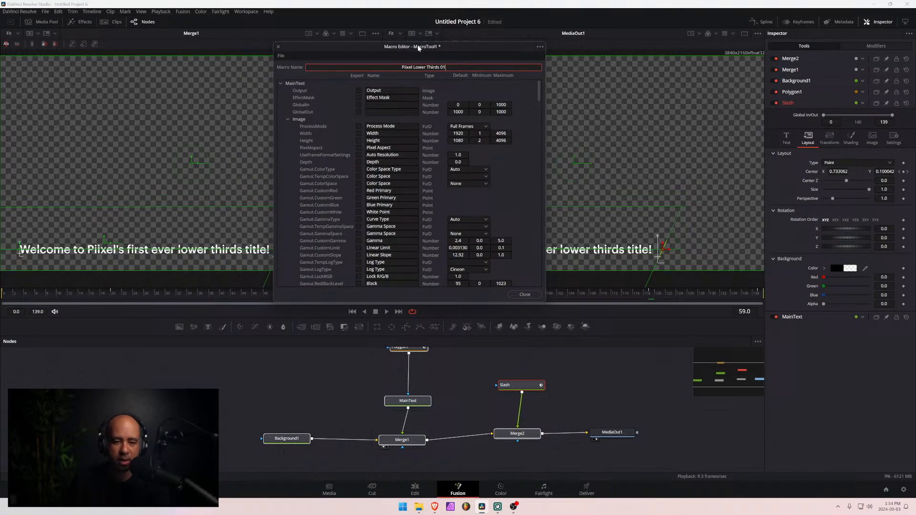
pyautogui.click(285, 119)
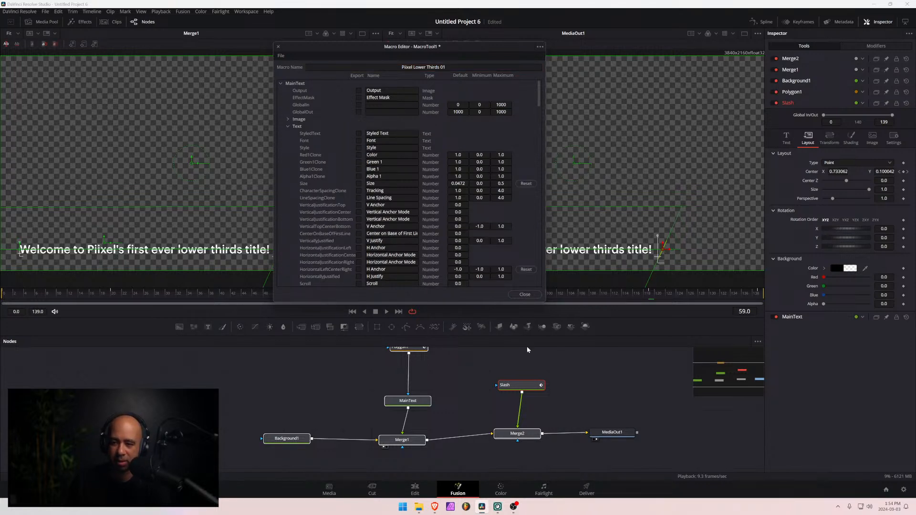
pyautogui.click(408, 401)
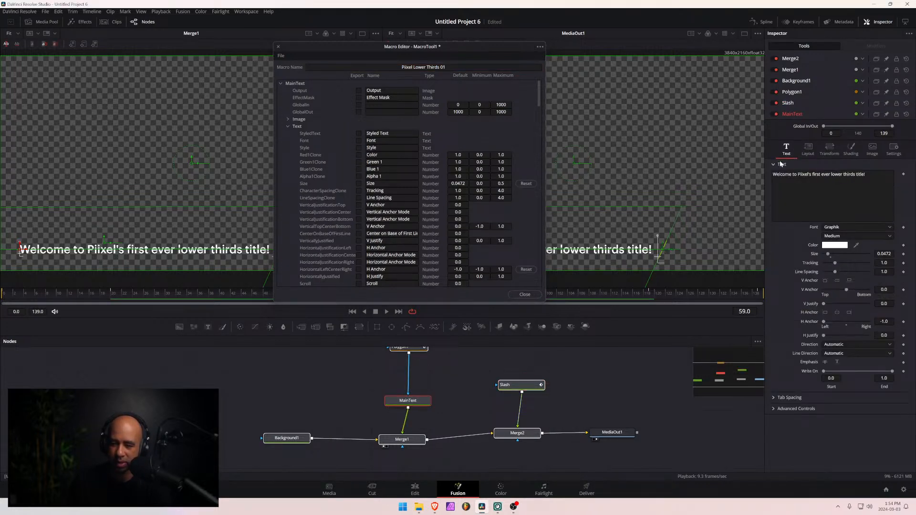
pyautogui.click(359, 134)
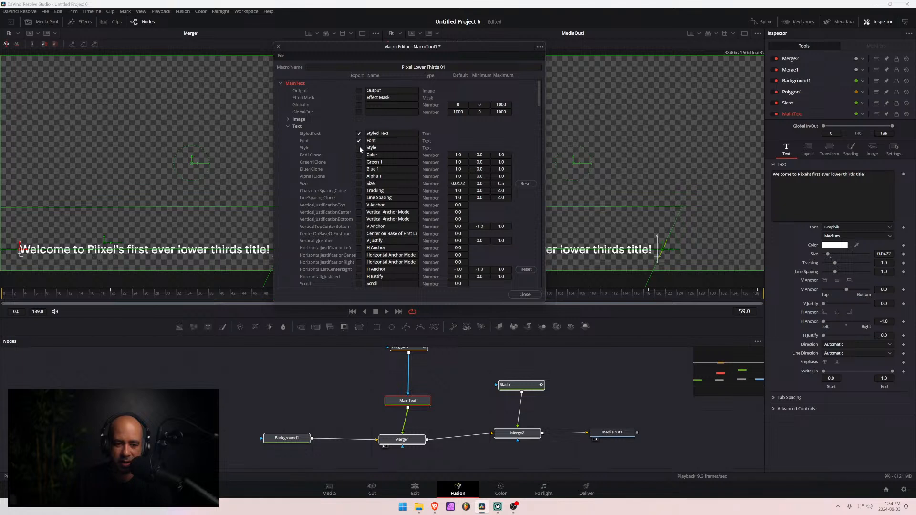
pyautogui.click(358, 155)
pyautogui.click(359, 162)
pyautogui.click(359, 170)
pyautogui.click(358, 184)
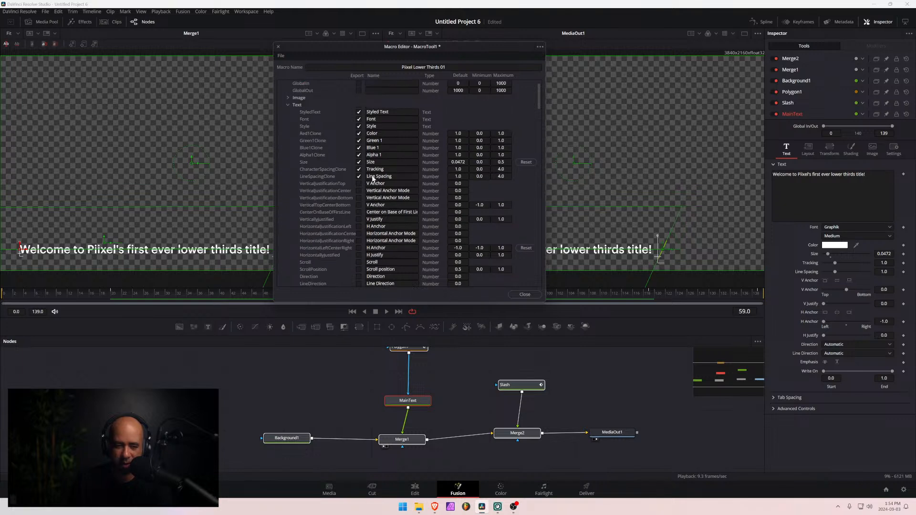
# - Review MainText's Layout, Transform and Shading controls for the macro and collapse its parameter list
pyautogui.click(287, 125)
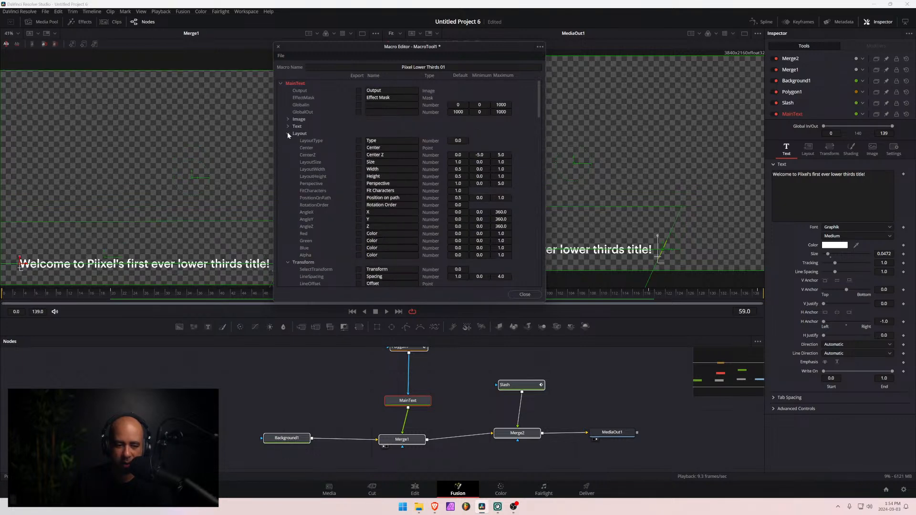
pyautogui.click(808, 150)
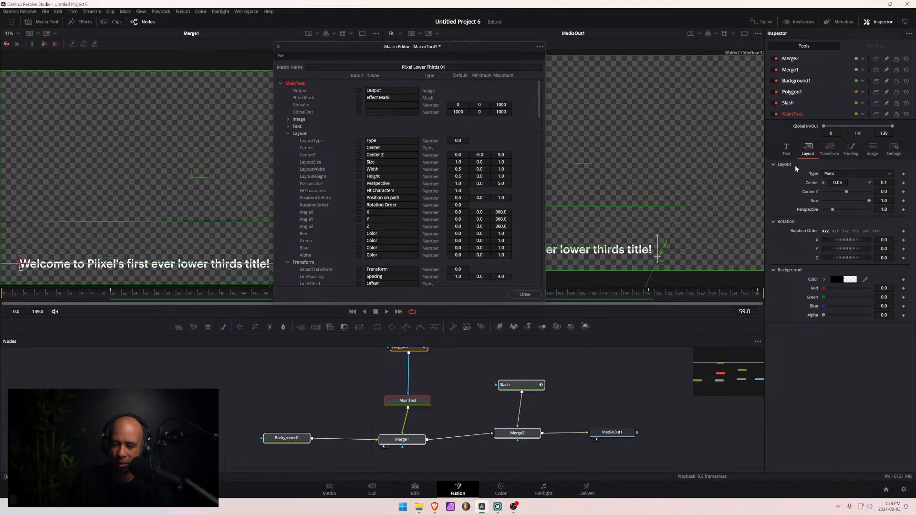
pyautogui.click(785, 150)
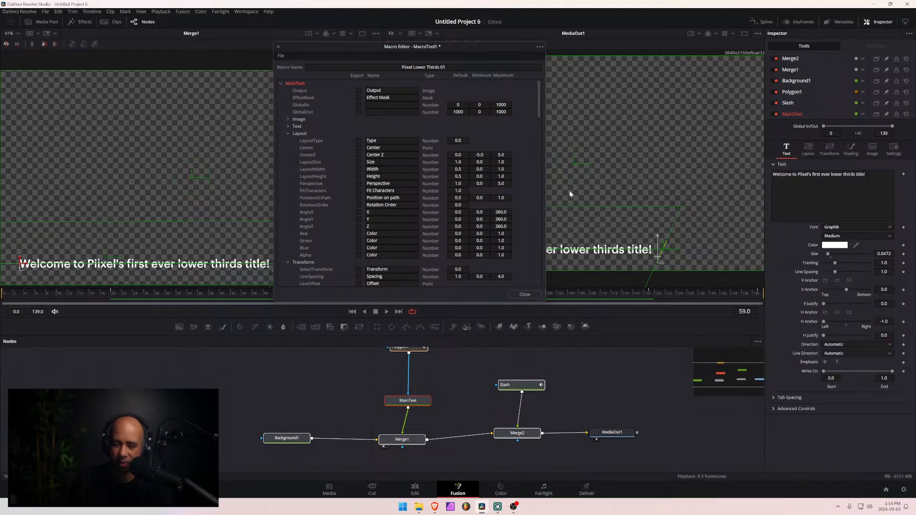
pyautogui.click(287, 134)
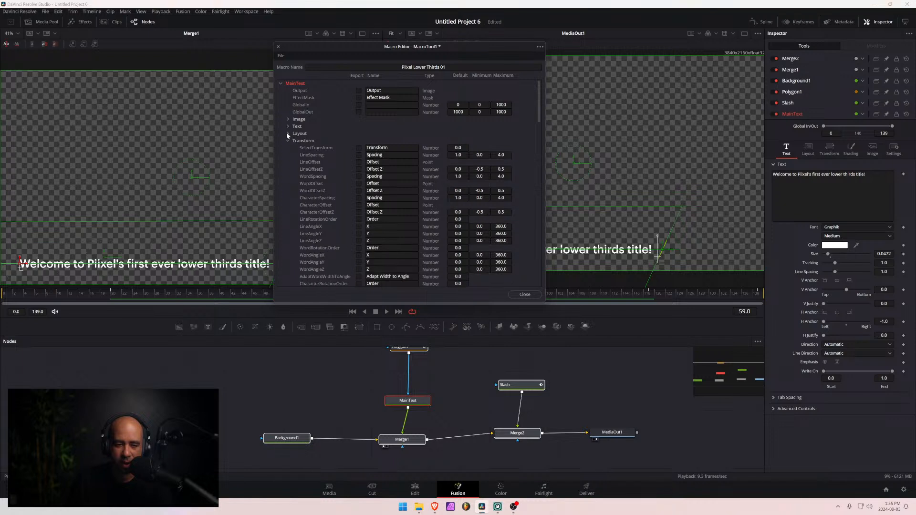
pyautogui.click(288, 141)
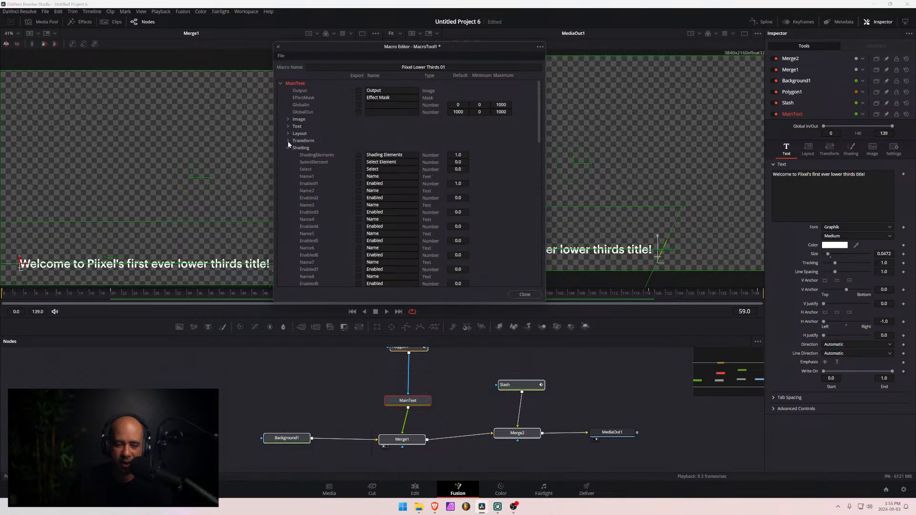
pyautogui.click(280, 83)
# - Export the Slash's Styled Text, Font, Style, Color, Green 1, Blue 1, Alpha 1 and Size controls in the macro
pyautogui.click(280, 90)
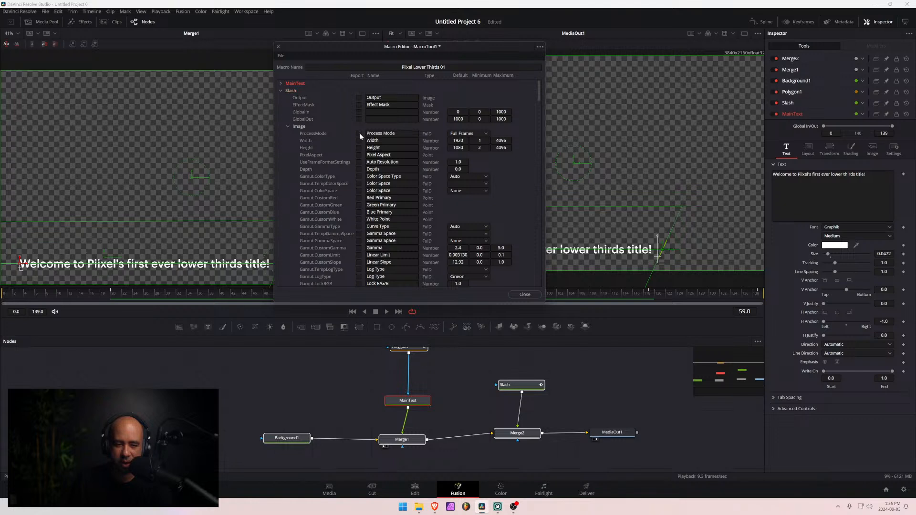
pyautogui.click(284, 126)
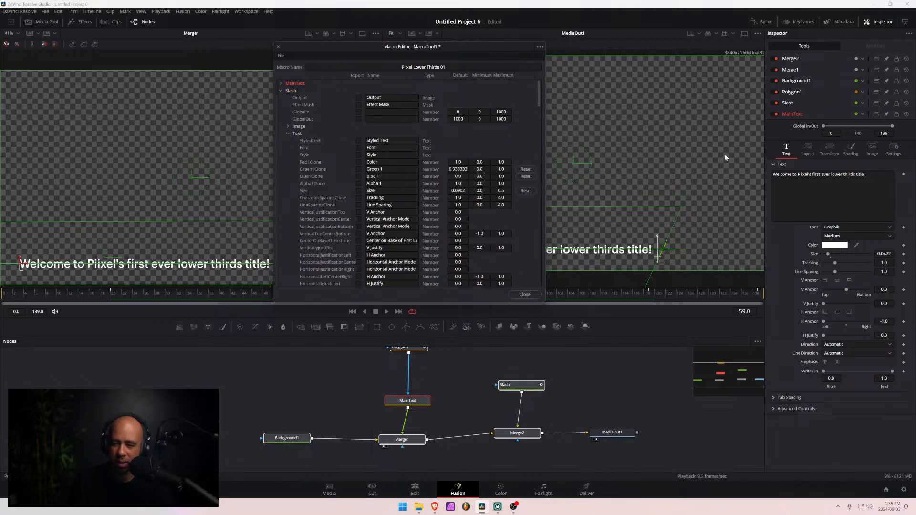
pyautogui.click(359, 140)
pyautogui.click(359, 162)
pyautogui.click(358, 168)
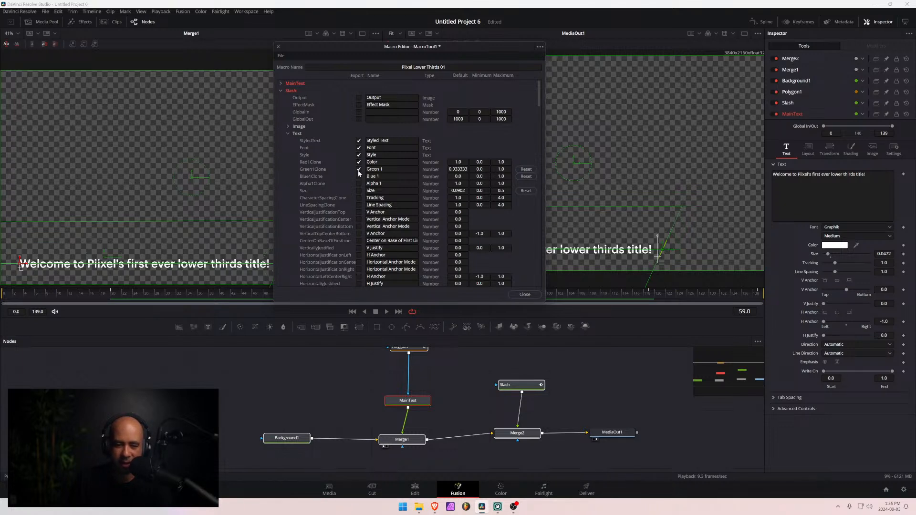
pyautogui.click(359, 190)
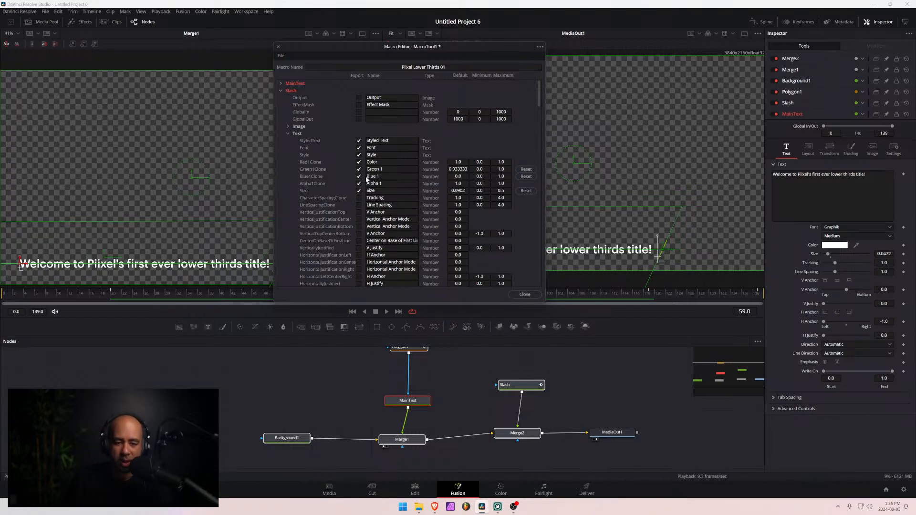
# - Compare the MainText and Slash layout settings and export the Slash's layout Center control in the macro
pyautogui.click(288, 134)
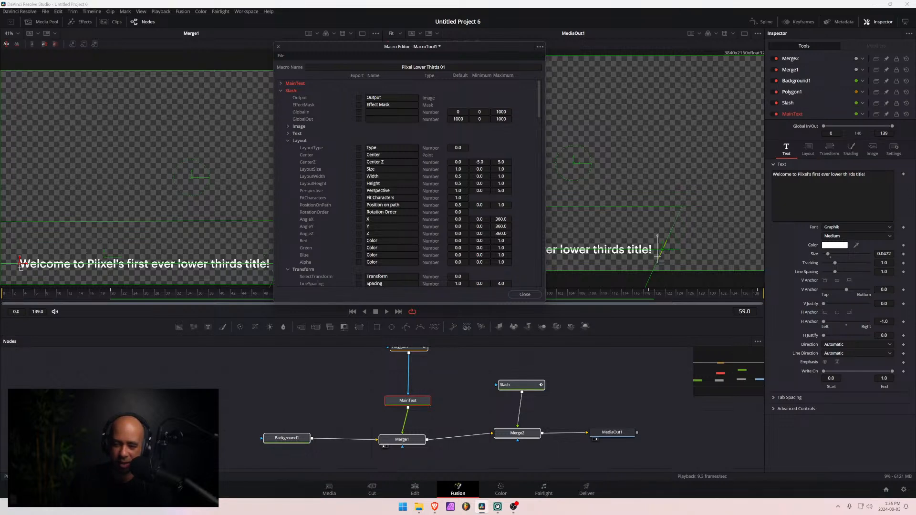
pyautogui.click(807, 148)
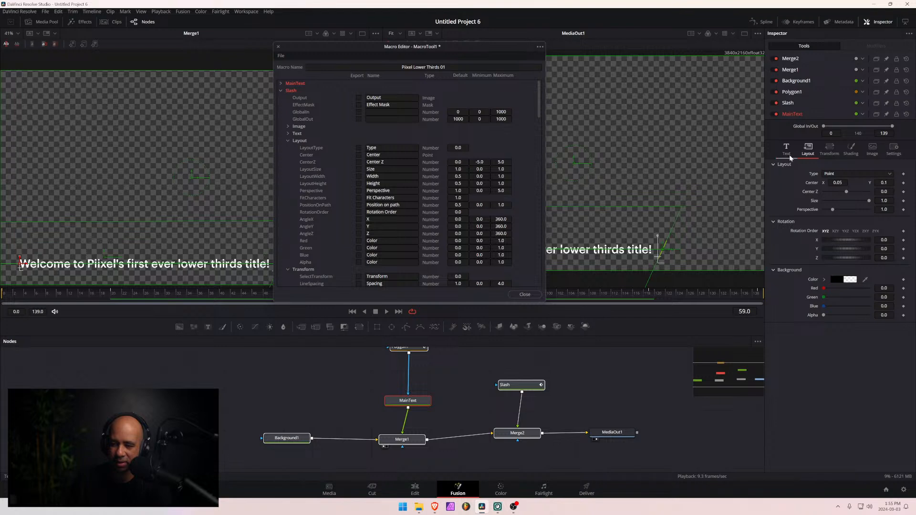
pyautogui.click(788, 153)
pyautogui.click(518, 385)
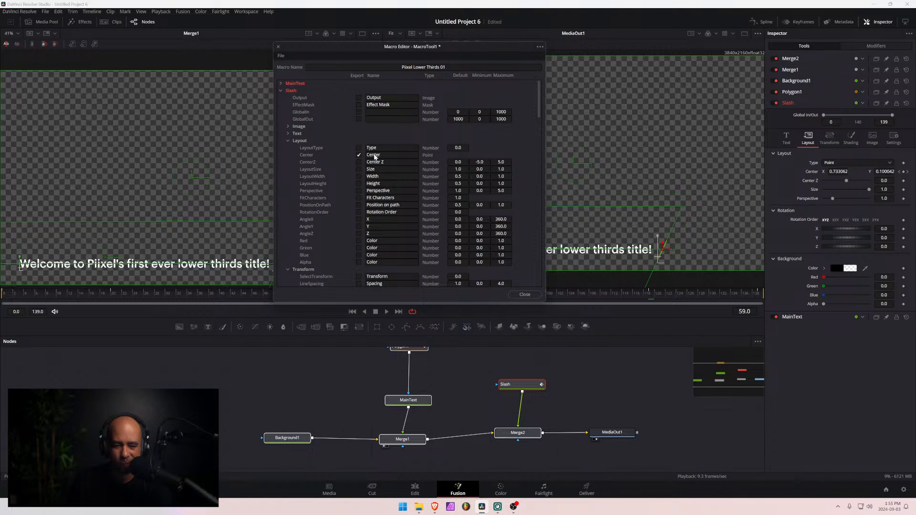
pyautogui.click(287, 140)
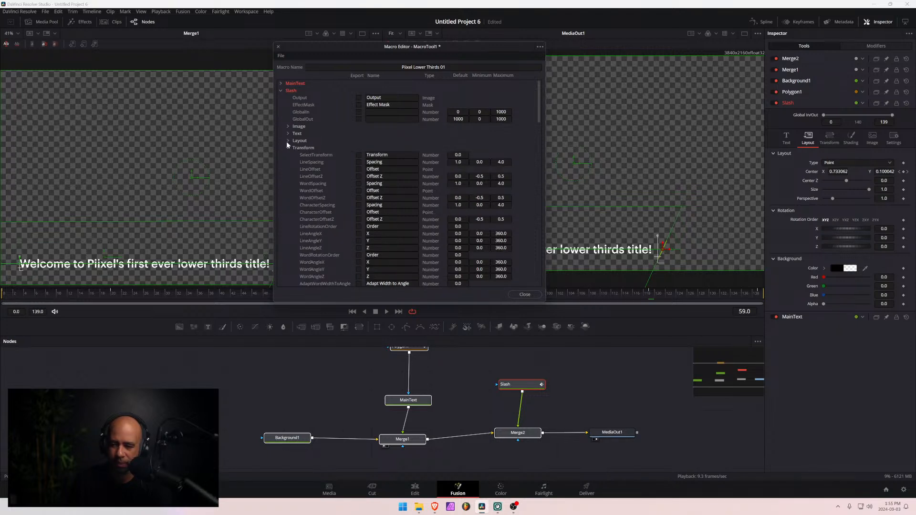
# - Collapse the Slash parameters and save the macro to the Desktop as Piixel Lower Thirds 01
pyautogui.click(287, 149)
pyautogui.click(281, 91)
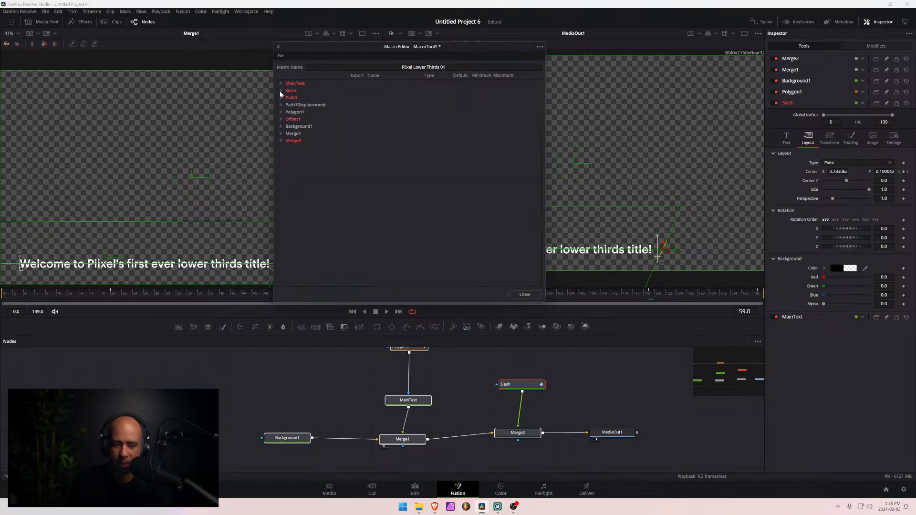
pyautogui.click(540, 47)
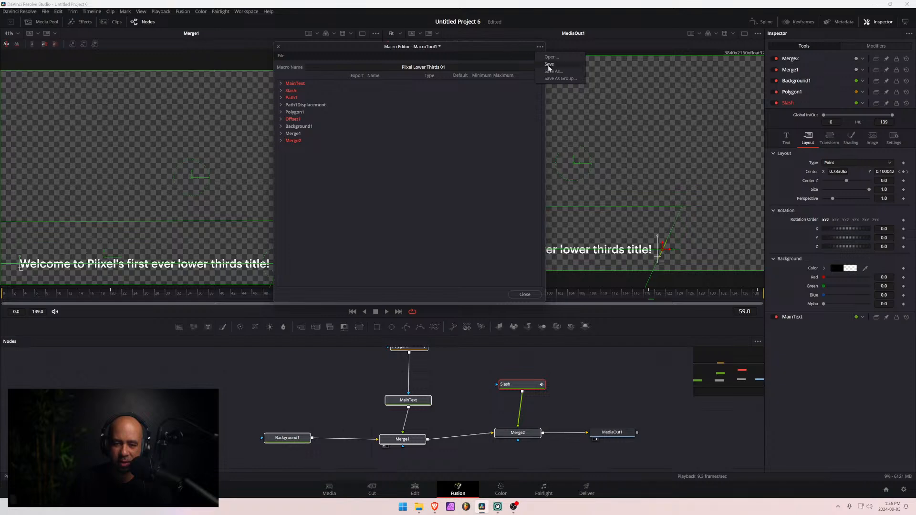
pyautogui.click(549, 64)
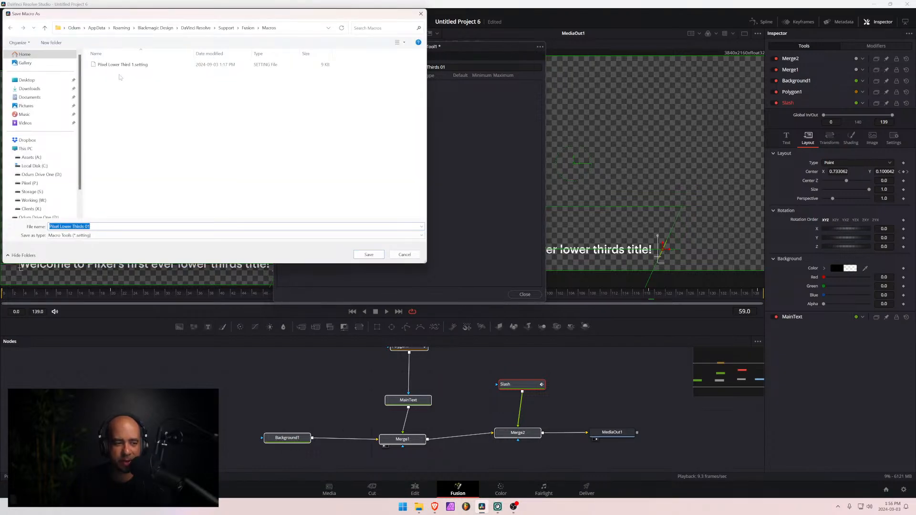
pyautogui.click(125, 226)
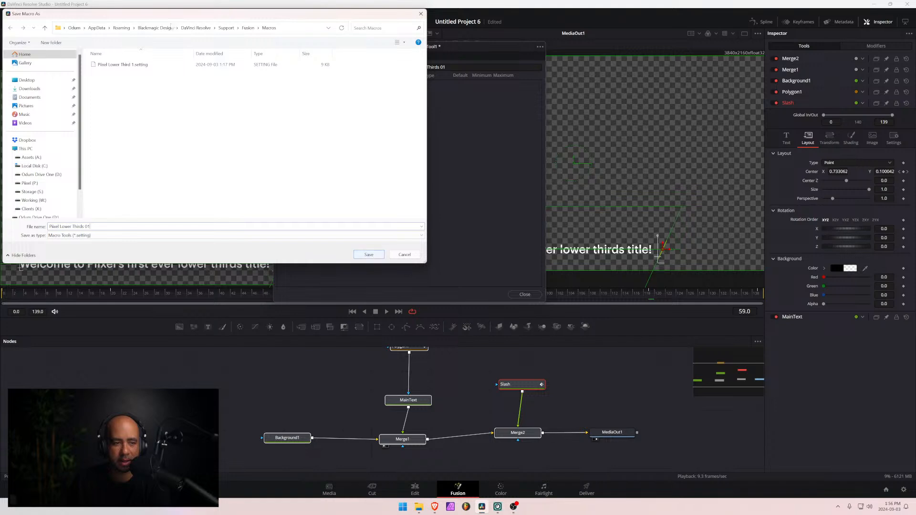
pyautogui.click(27, 79)
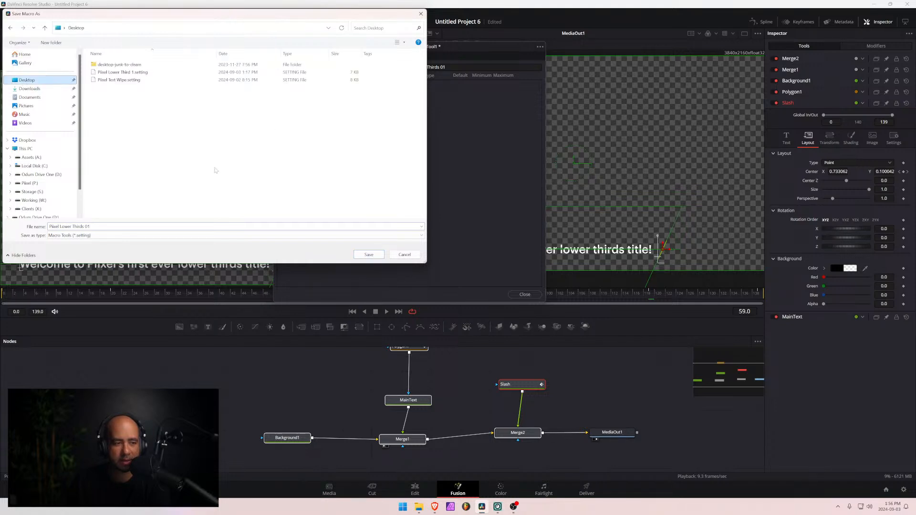
pyautogui.click(368, 255)
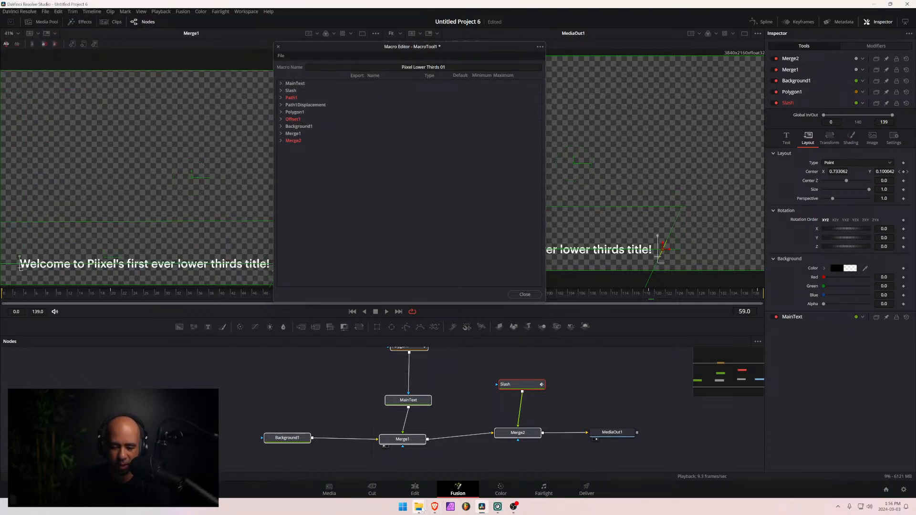
# - Switch to File Explorer and locate the saved macro file on the Desktop and the Titles templates folder
pyautogui.moveTo(419, 506)
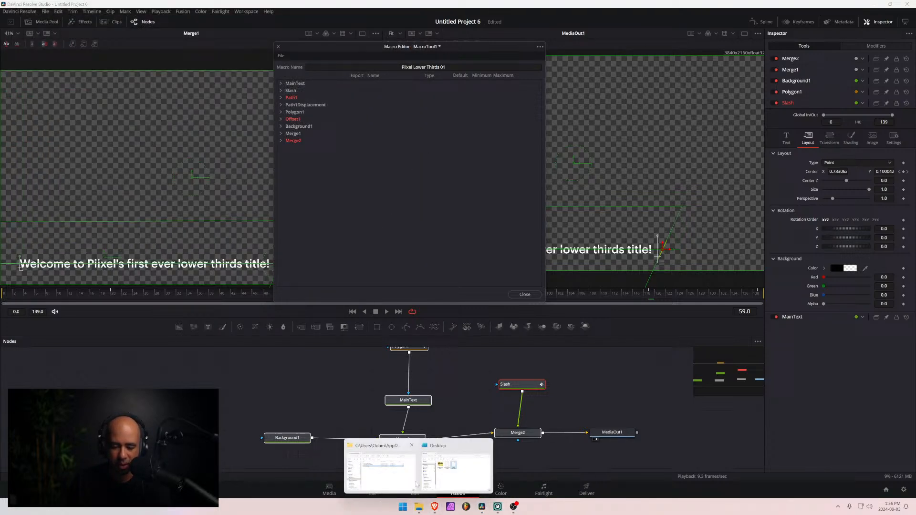
pyautogui.click(381, 482)
pyautogui.moveTo(419, 507)
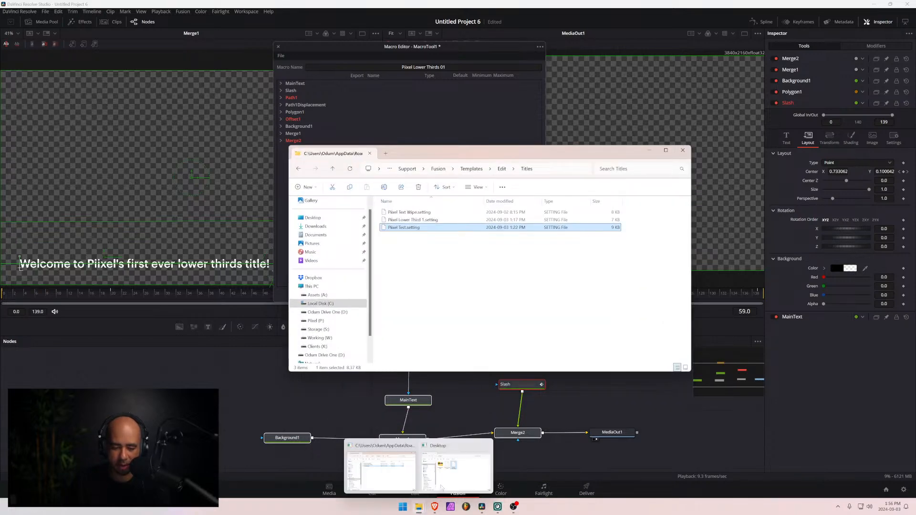
pyautogui.click(474, 461)
pyautogui.click(318, 217)
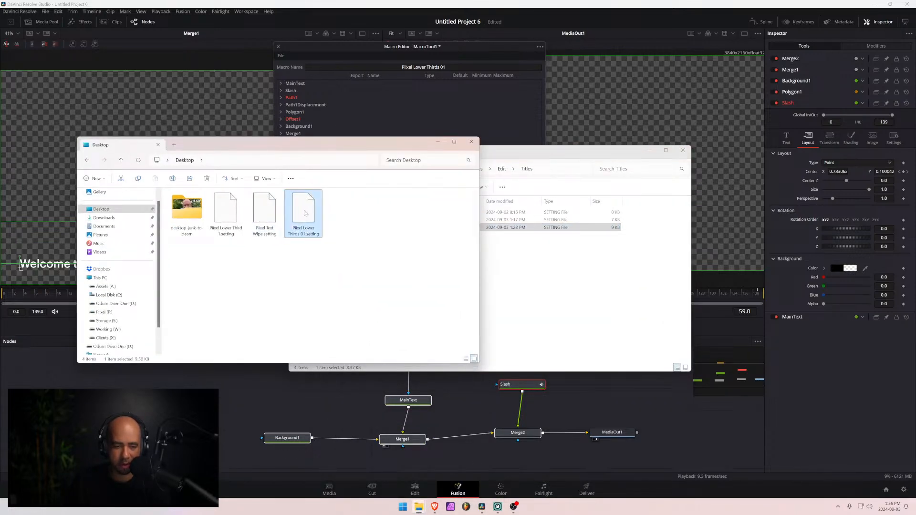
pyautogui.moveTo(320, 217); pyautogui.dragTo(421, 218)
pyautogui.click(421, 217)
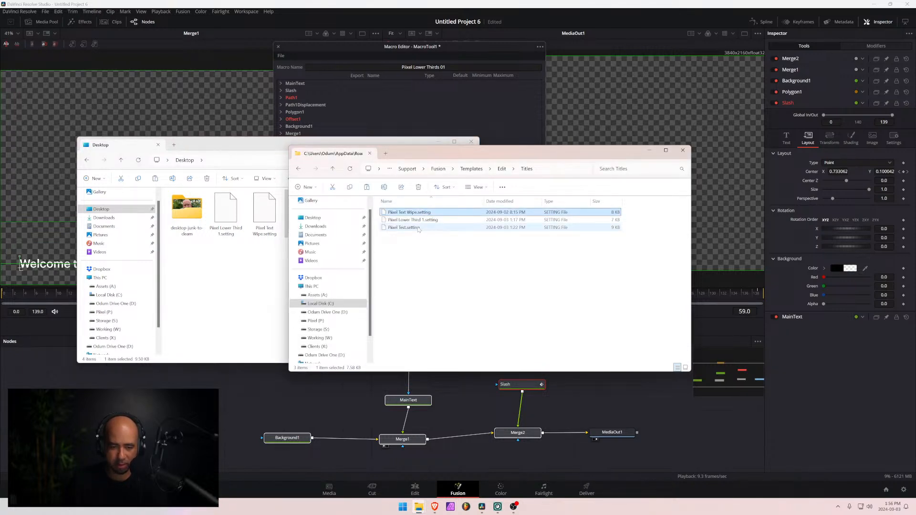
pyautogui.click(248, 406)
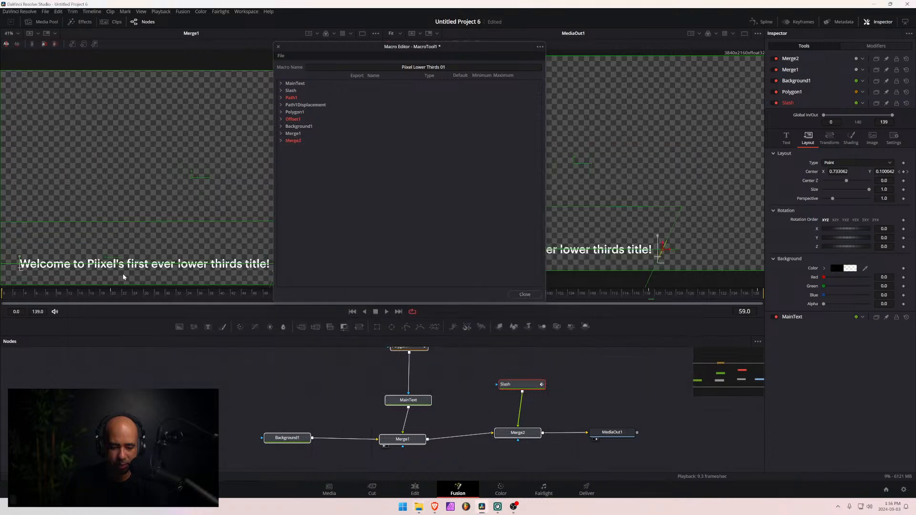
# - Switch to the Edit page and delete the Piixel Test title clip from the timeline
pyautogui.click(419, 491)
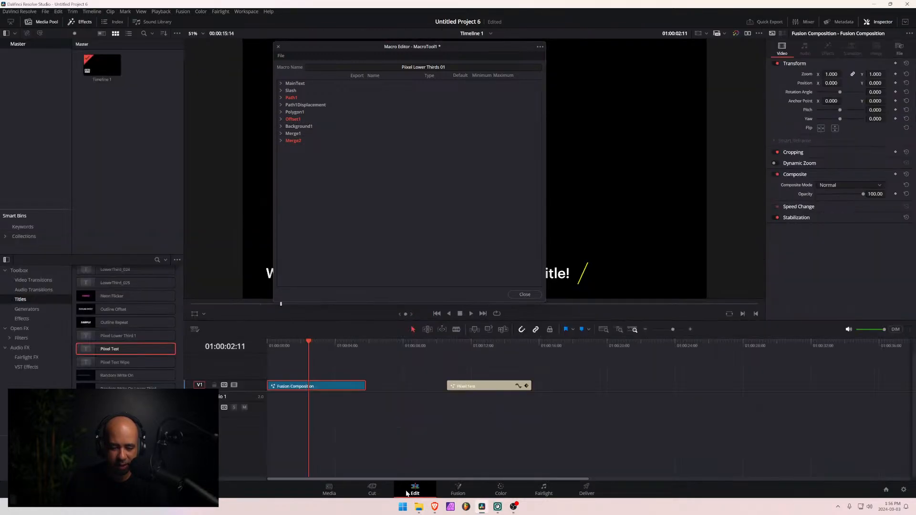
pyautogui.click(497, 387)
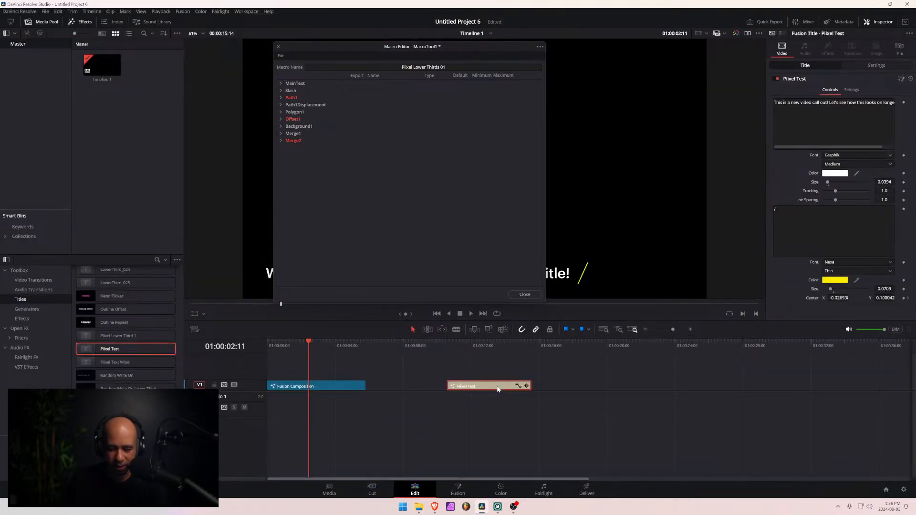
pyautogui.press('Delete')
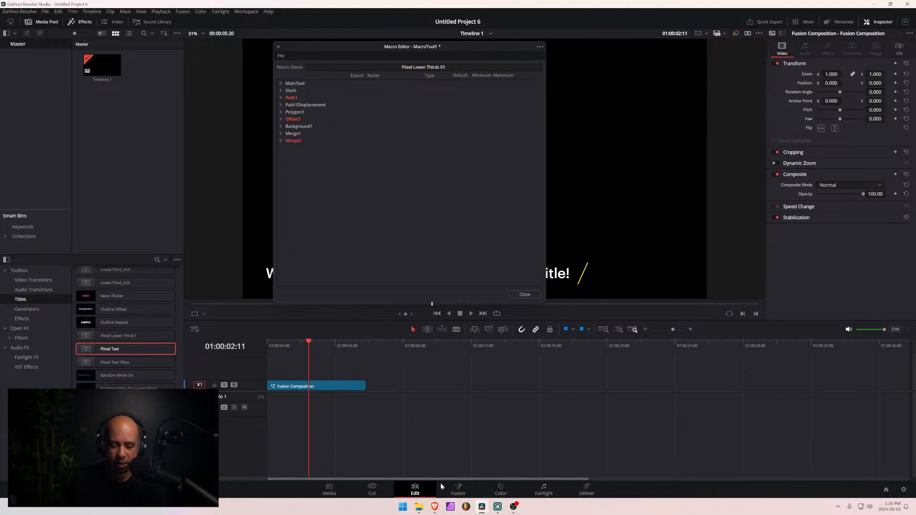
# - In File Explorer, delete the Piixel Text Wipe, Piixel Lower Third 1 and Piixel Test setting files from the Titles templates folder
pyautogui.moveTo(419, 506)
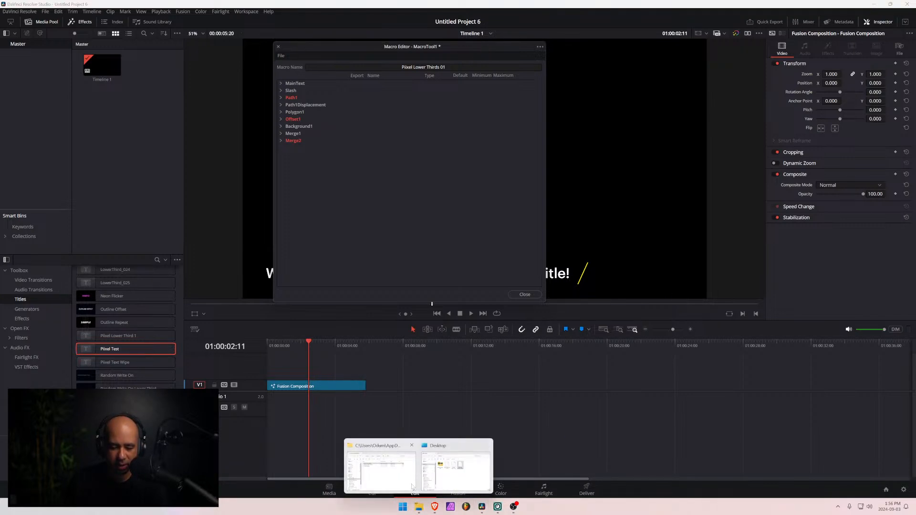
pyautogui.click(455, 470)
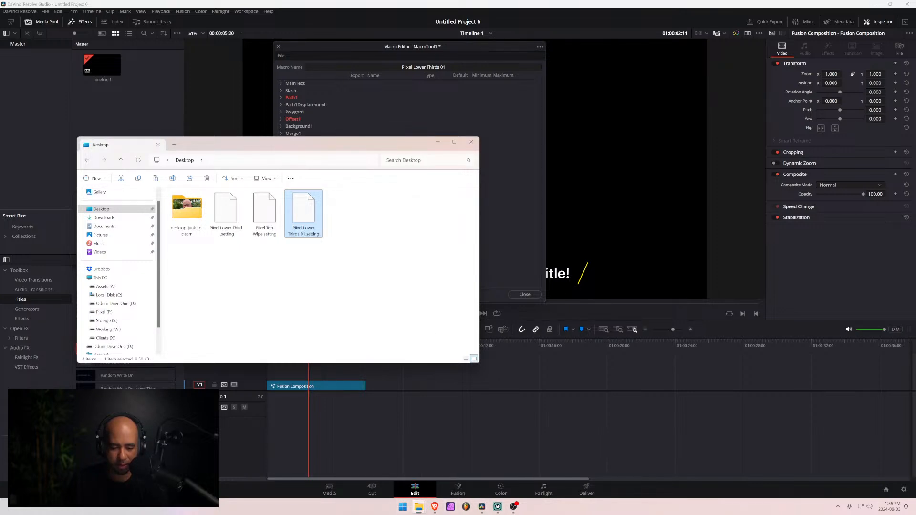
pyautogui.moveTo(426, 511)
pyautogui.click(458, 470)
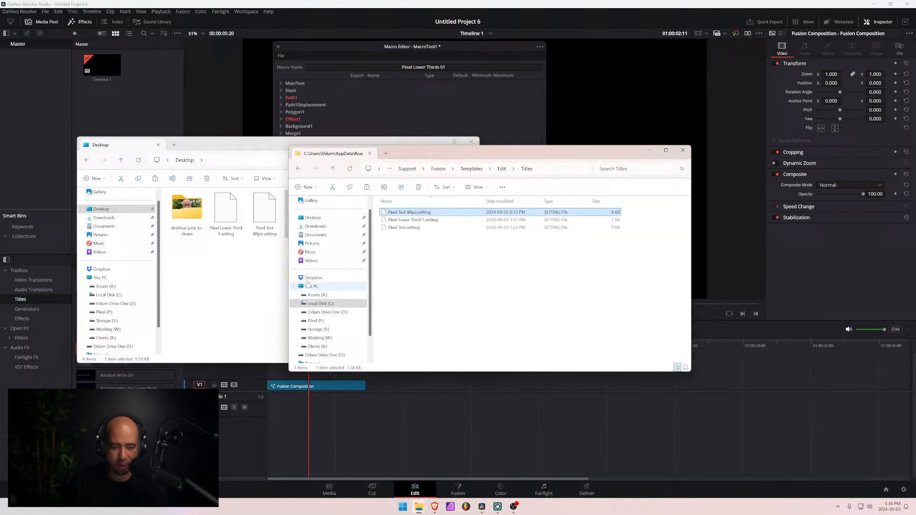
pyautogui.click(402, 228)
pyautogui.press('Delete')
pyautogui.press('Delete')
pyautogui.press('Delete')
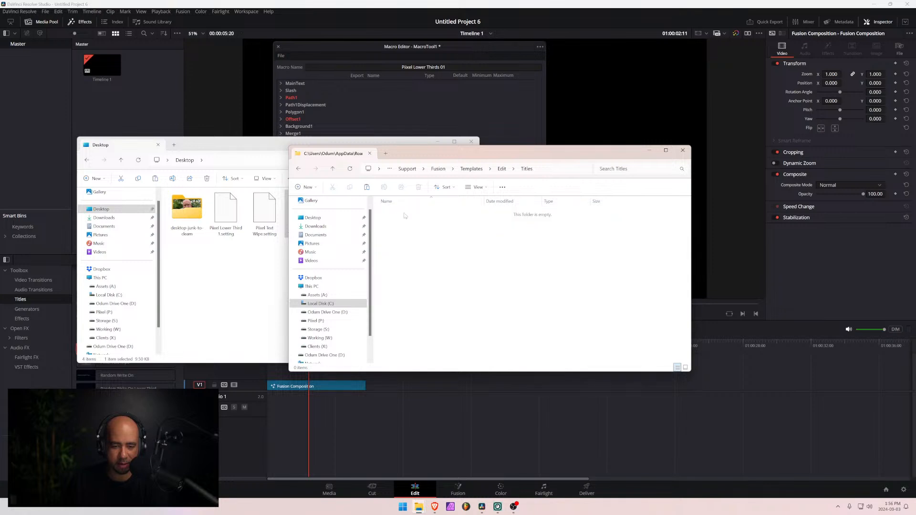
# - Copy Piixel Lower Thirds 01.setting from the Desktop into the Titles templates folder and minimize both folder windows
pyautogui.moveTo(400, 147); pyautogui.dragTo(600, 186)
pyautogui.moveTo(289, 148); pyautogui.dragTo(360, 120)
pyautogui.moveTo(377, 181); pyautogui.dragTo(595, 262)
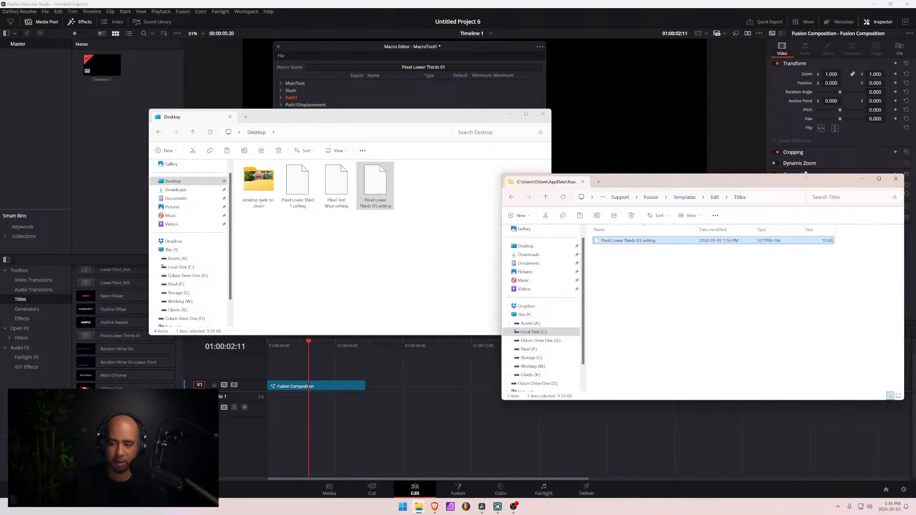
pyautogui.click(862, 178)
pyautogui.click(509, 114)
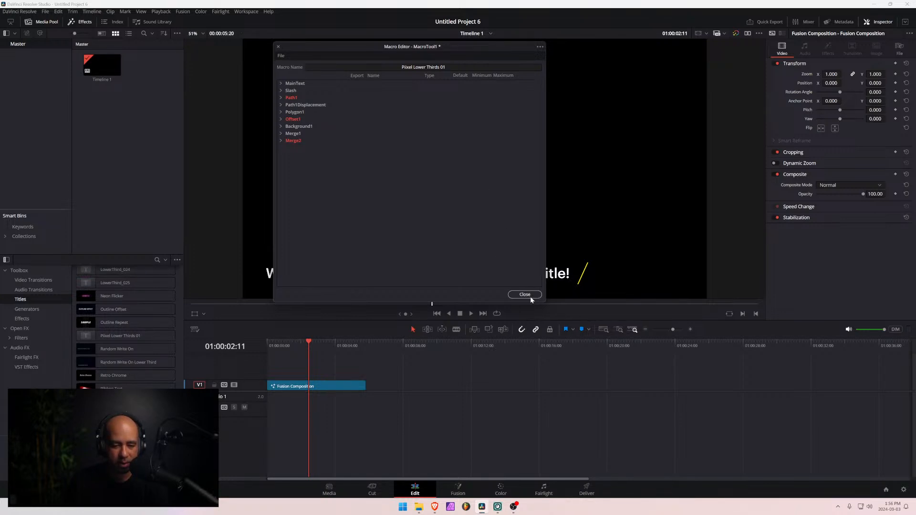
# - Add the Piixel Lower Thirds 01 title to track V1 after the Fusion Composition clip and move the Macro Editor off the preview
pyautogui.moveTo(109, 336); pyautogui.dragTo(414, 396)
pyautogui.moveTo(424, 343)
pyautogui.mouseDown()
pyautogui.moveTo(433, 343)
pyautogui.moveTo(424, 343)
pyautogui.mouseUp()
pyautogui.moveTo(502, 46); pyautogui.dragTo(213, 57)
# - Play the new title clip and scrub back through its opening to check the text and slash animation
pyautogui.click(403, 345)
pyautogui.press('space')
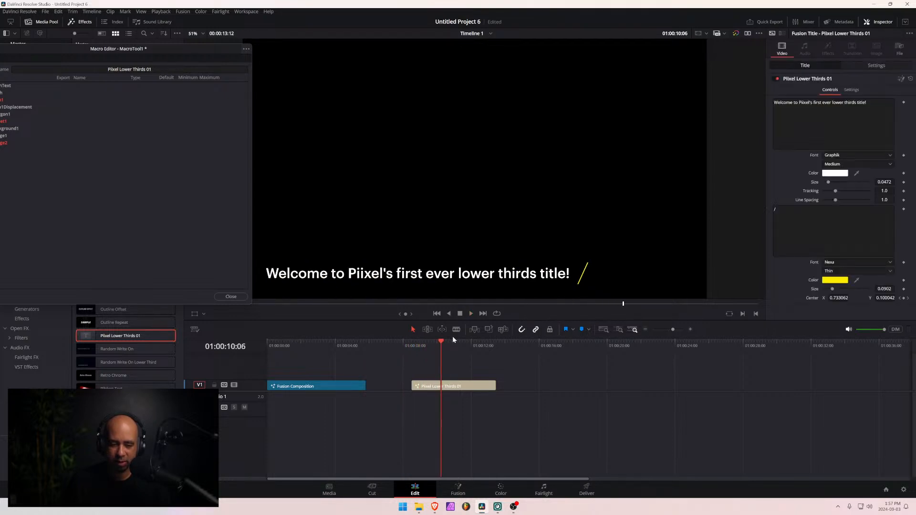
pyautogui.click(405, 347)
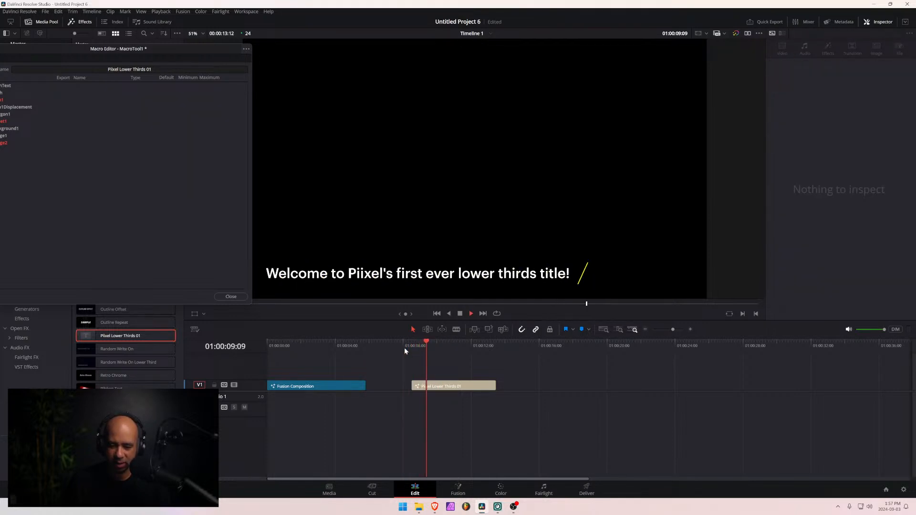
pyautogui.press('space')
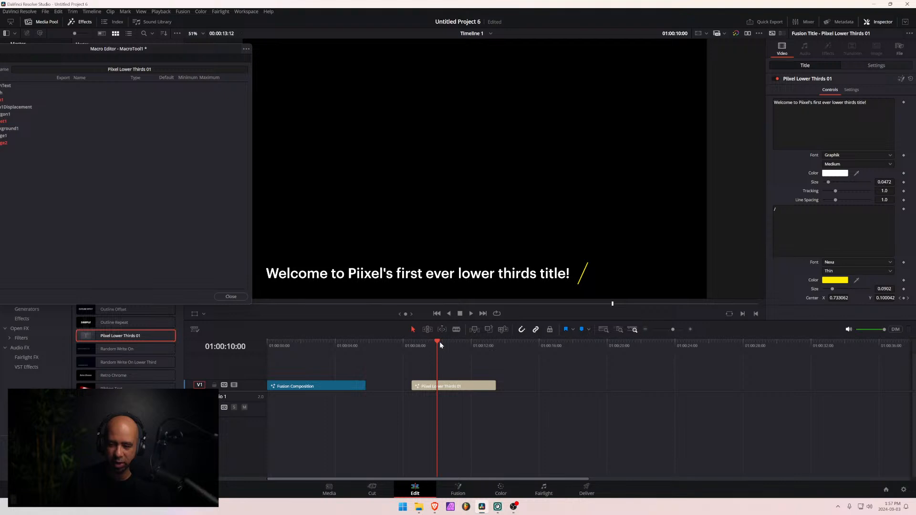
pyautogui.moveTo(439, 342); pyautogui.dragTo(425, 345)
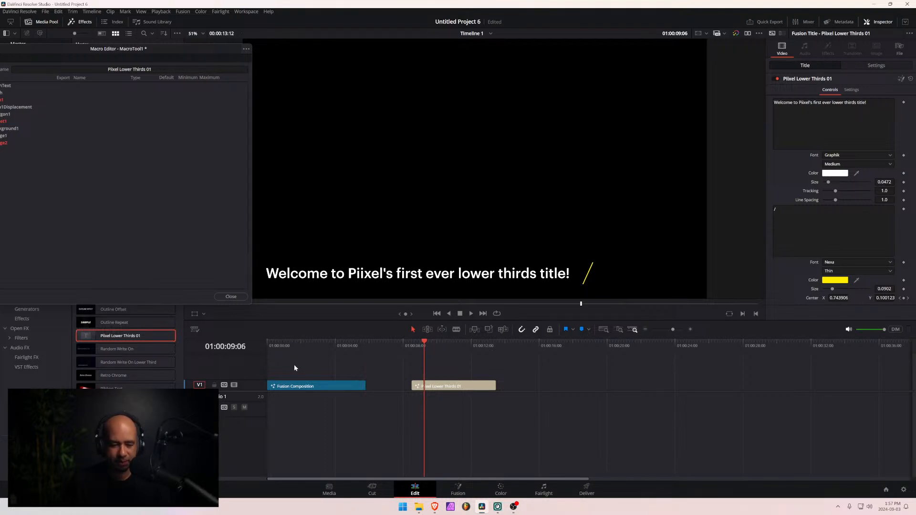
# - Open the Fusion Composition clip on the Fusion page, move the Macro Editor away from the viewers and go to frame 20
pyautogui.click(300, 341)
pyautogui.click(319, 387)
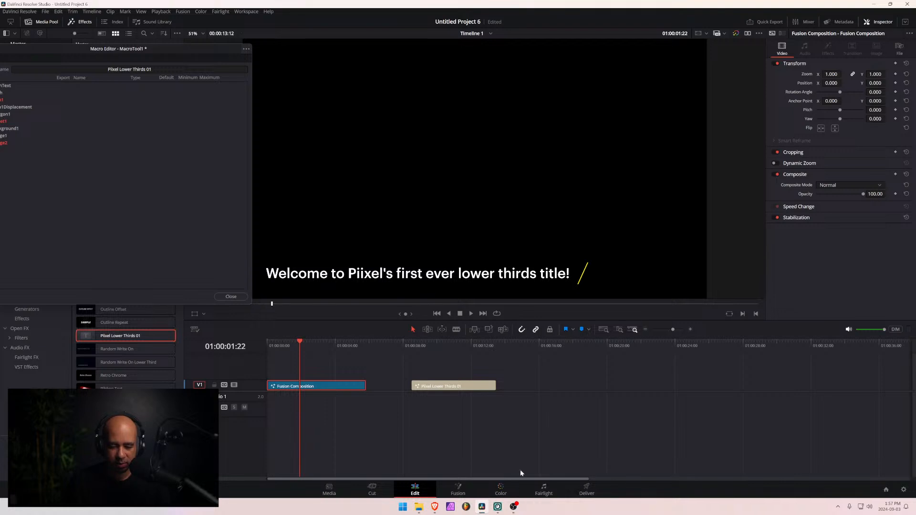
pyautogui.click(458, 490)
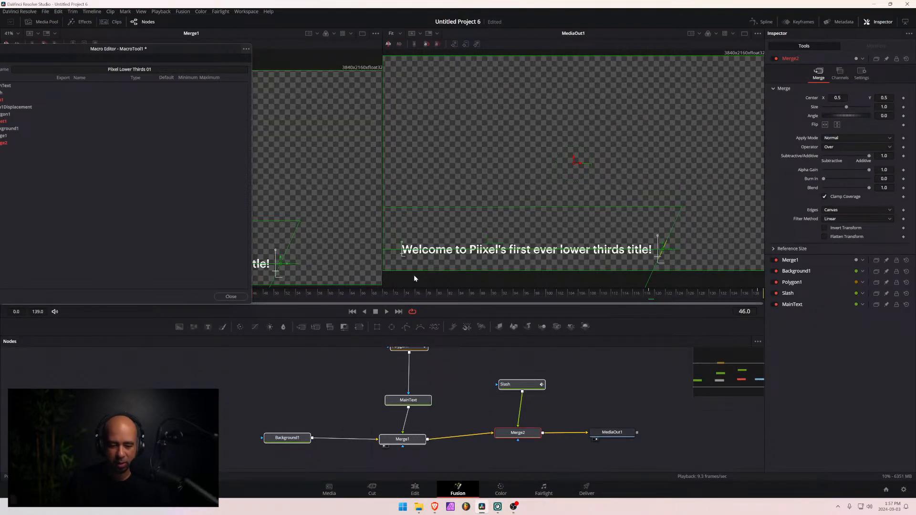
pyautogui.moveTo(207, 52); pyautogui.dragTo(314, 375)
pyautogui.click(110, 293)
pyautogui.moveTo(110, 295)
pyautogui.mouseDown()
pyautogui.moveTo(88, 294)
pyautogui.moveTo(119, 294)
pyautogui.moveTo(101, 296)
pyautogui.moveTo(112, 296)
pyautogui.mouseUp()
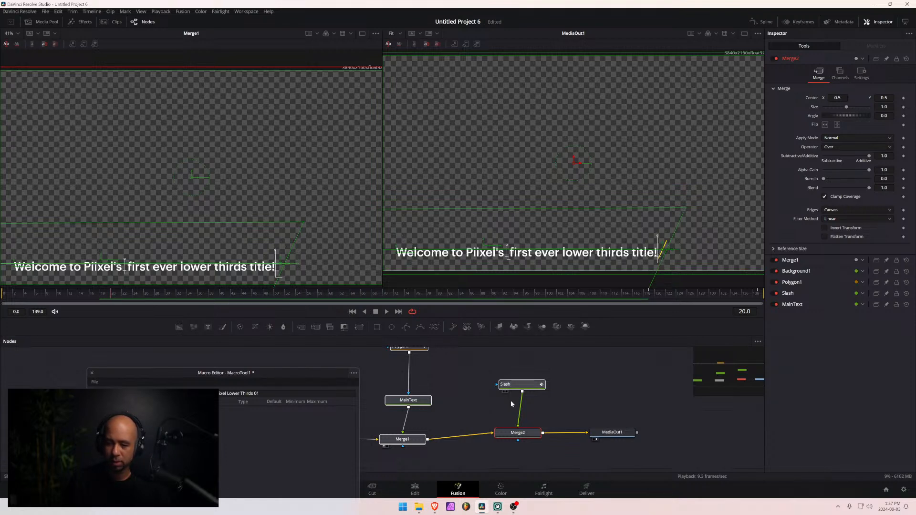
# - Select the Slash node and step through the frames around frame 20 to examine its Center animation
pyautogui.click(520, 384)
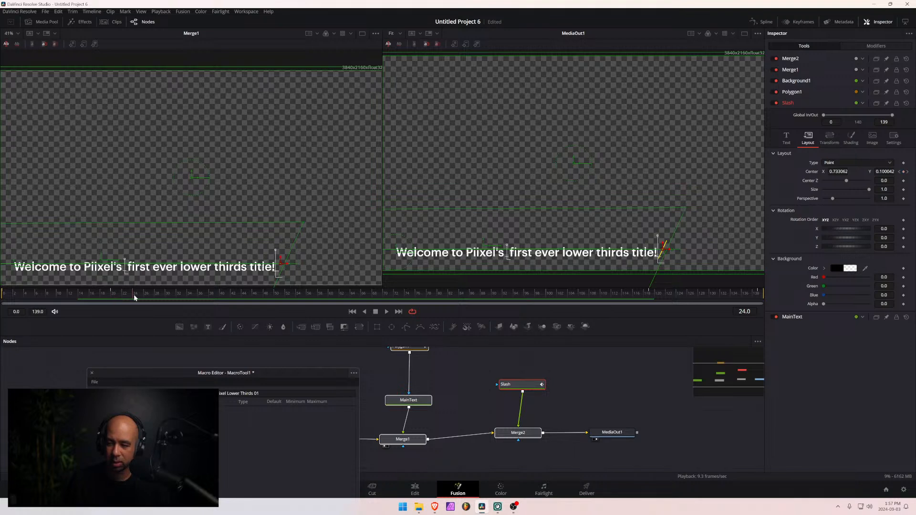
pyautogui.moveTo(133, 294); pyautogui.dragTo(115, 300)
pyautogui.press('Left')
pyautogui.press('Left')
pyautogui.press('Left')
pyautogui.press('Right')
pyautogui.press('Right')
pyautogui.press('Right')
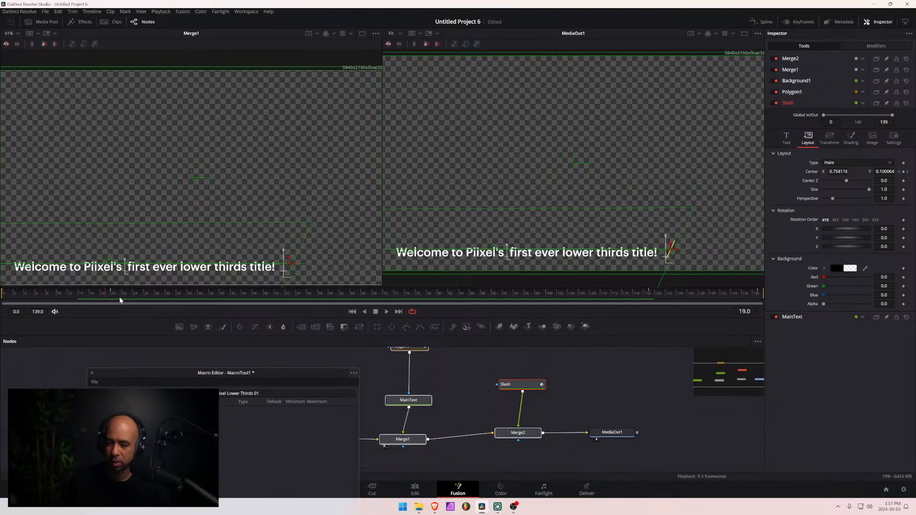
pyautogui.press('Left')
pyautogui.press('Left')
pyautogui.press('Left')
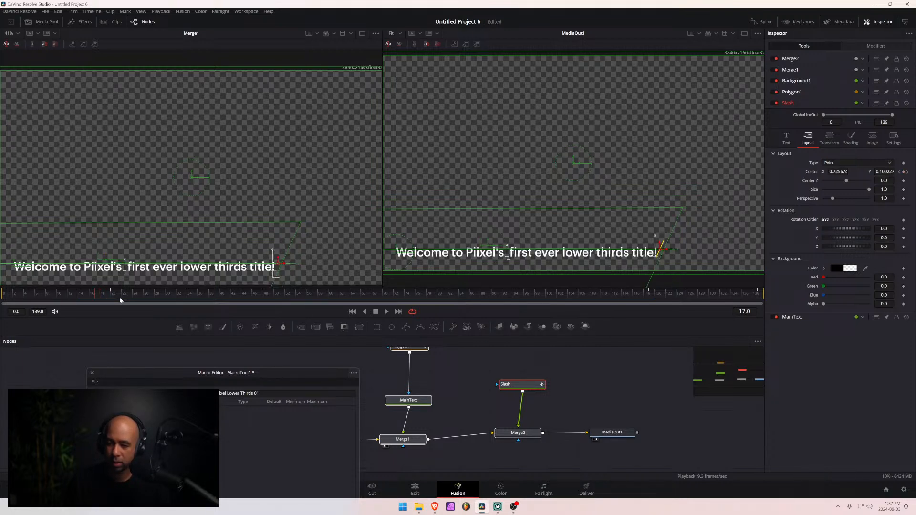
pyautogui.press('Right')
pyautogui.press('Right')
pyautogui.press('Right')
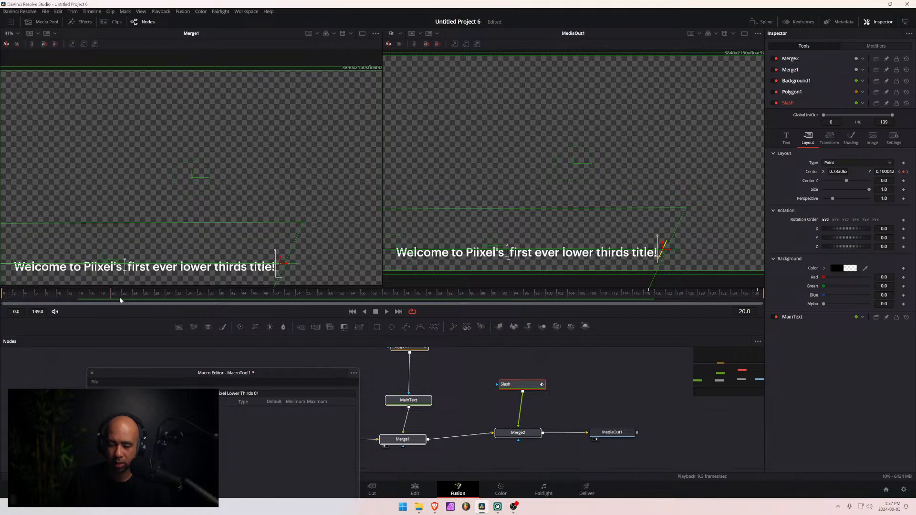
pyautogui.press('Right')
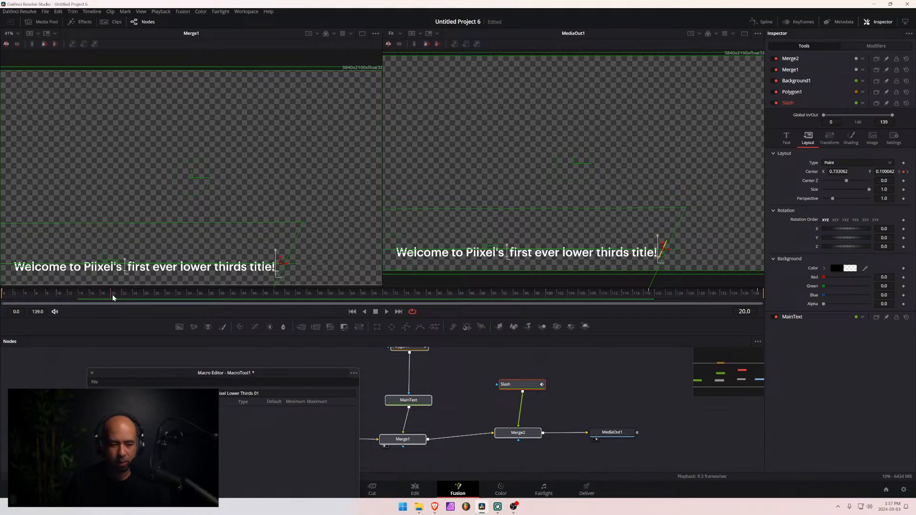
# - Scrub the composition through to the closing animation around frame 120 and back to frame 17 to check the slash's motion
pyautogui.moveTo(114, 296)
pyautogui.mouseDown()
pyautogui.moveTo(45, 299)
pyautogui.moveTo(114, 301)
pyautogui.mouseUp()
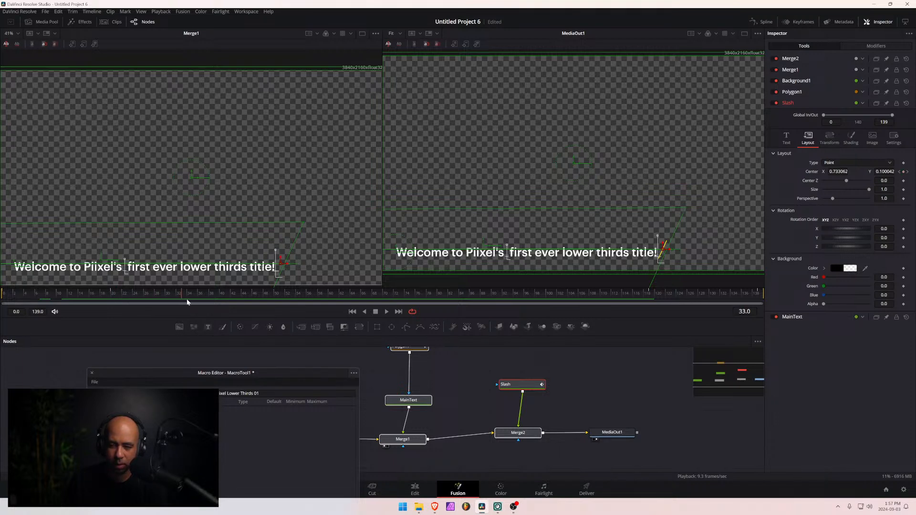
pyautogui.moveTo(667, 300); pyautogui.dragTo(597, 295)
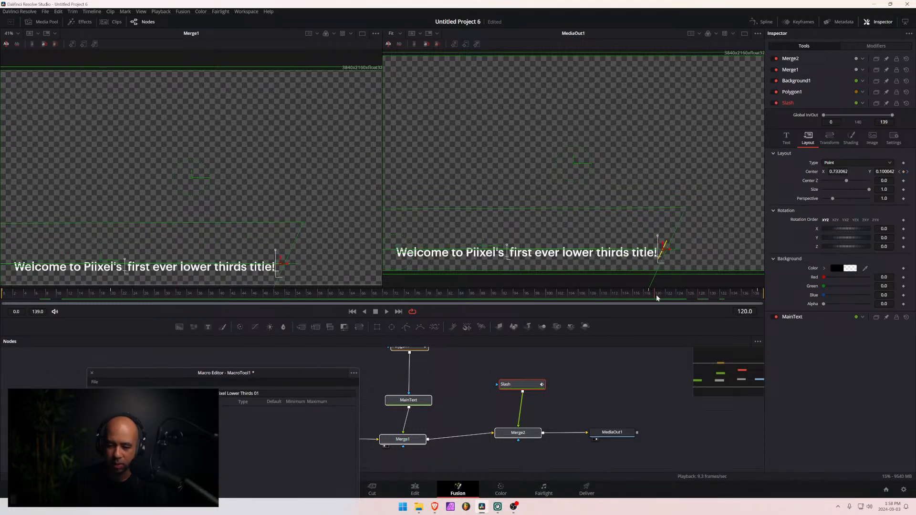
pyautogui.moveTo(656, 294); pyautogui.dragTo(95, 298)
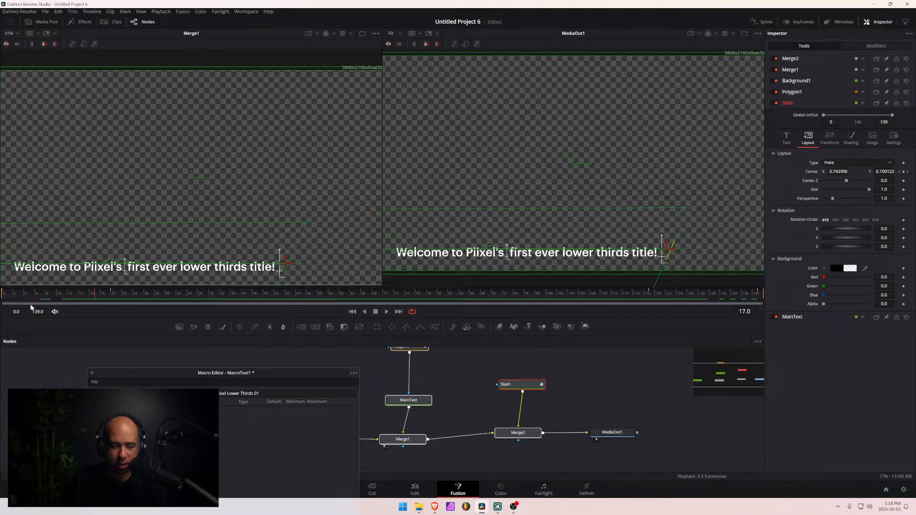
# - Scrub the composition to frame 16 and step forward to frame 20 to check the slash's position against the text
pyautogui.moveTo(30, 304); pyautogui.dragTo(93, 300)
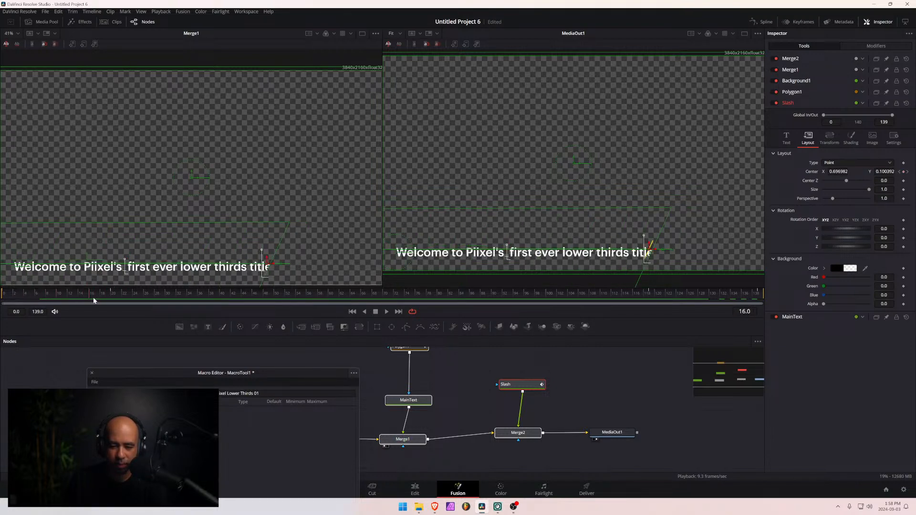
pyautogui.press('Right')
pyautogui.press('Right')
pyautogui.press('Right')
pyautogui.press('Right')
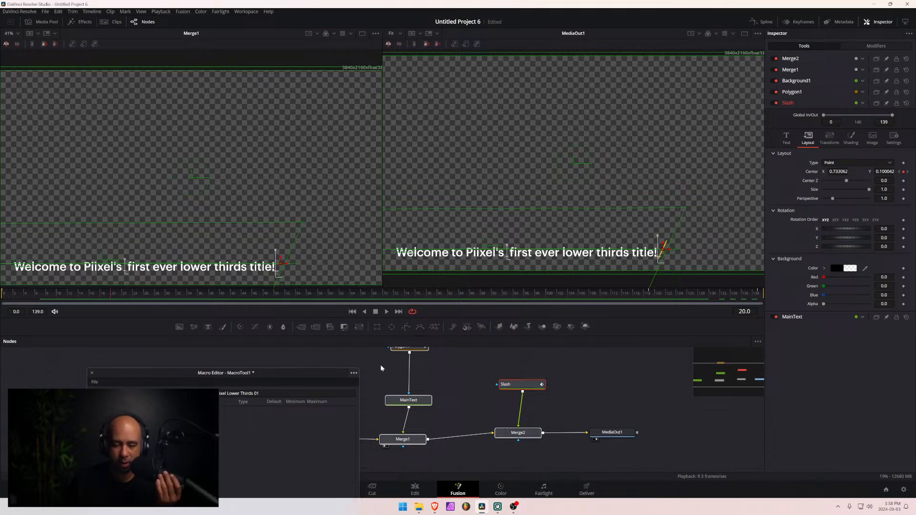
# - Show the Keyframes and Spline editors for the composition and move the Macro Editor away from the spline graph
pyautogui.click(803, 21)
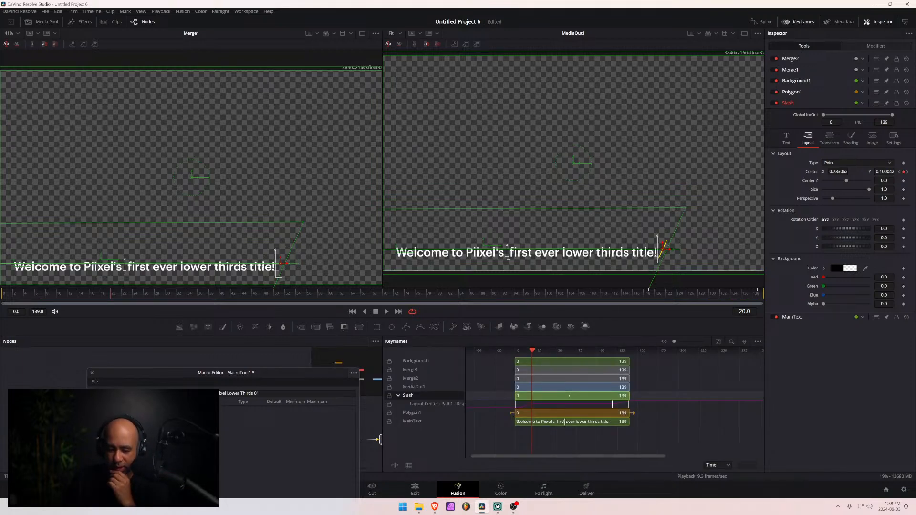
pyautogui.moveTo(520, 399); pyautogui.dragTo(585, 413)
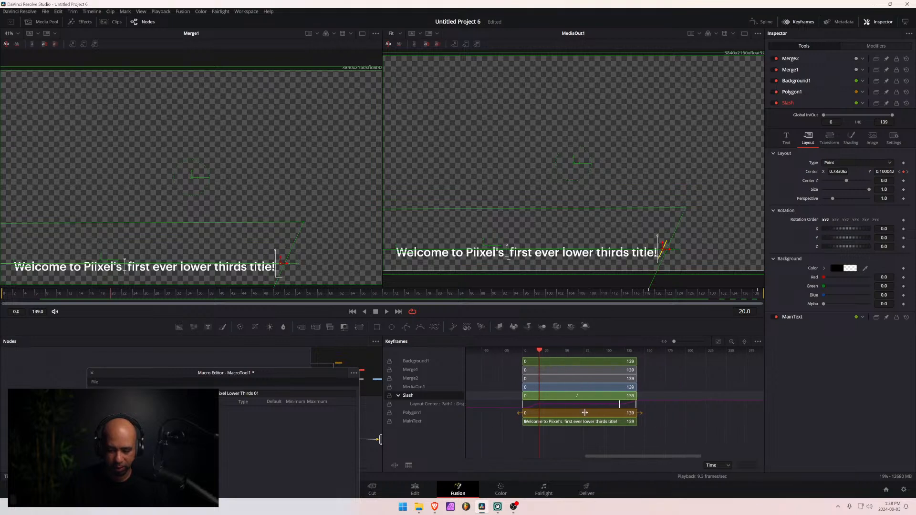
pyautogui.click(762, 21)
pyautogui.press('super')
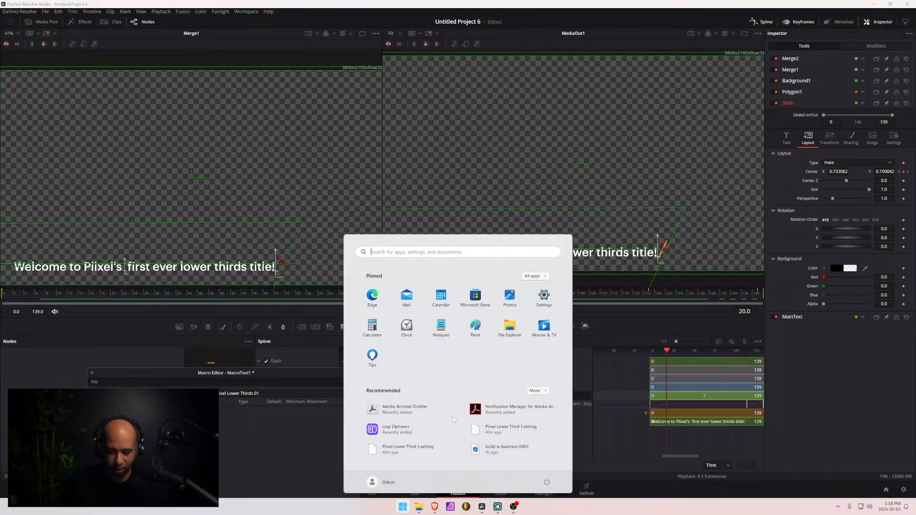
pyautogui.click(609, 318)
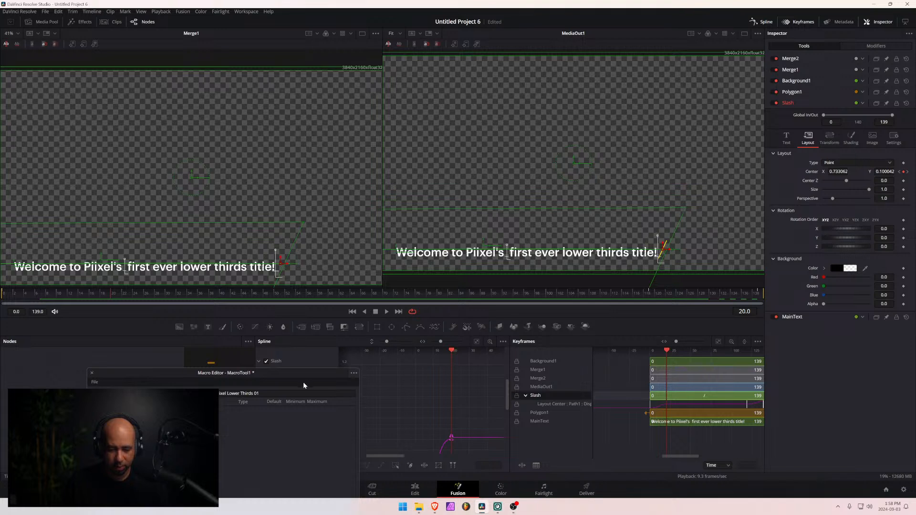
pyautogui.moveTo(290, 374); pyautogui.dragTo(233, 364)
# - Examine the Slash node's Path1 displacement curve in the spline graph, from its first keyframe to the one at frame 20
pyautogui.scroll(-5, 457, 417)
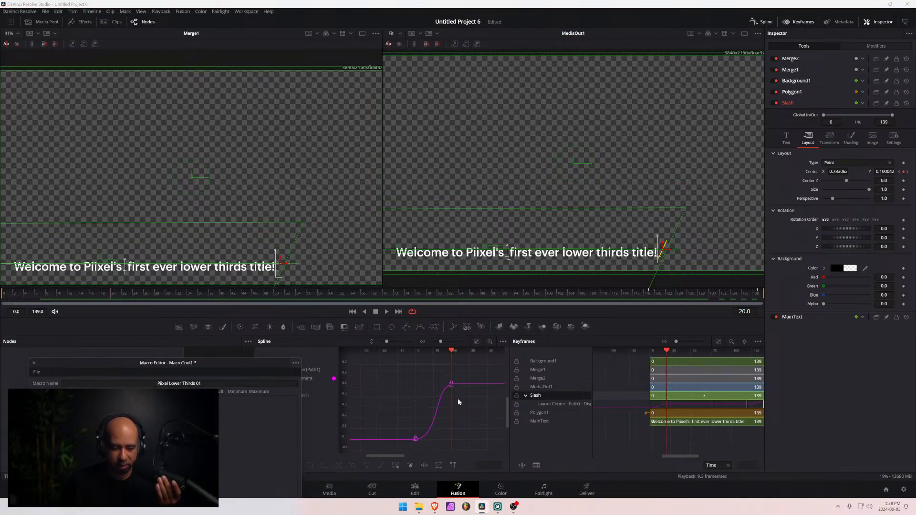
pyautogui.scroll(-2, 453, 368)
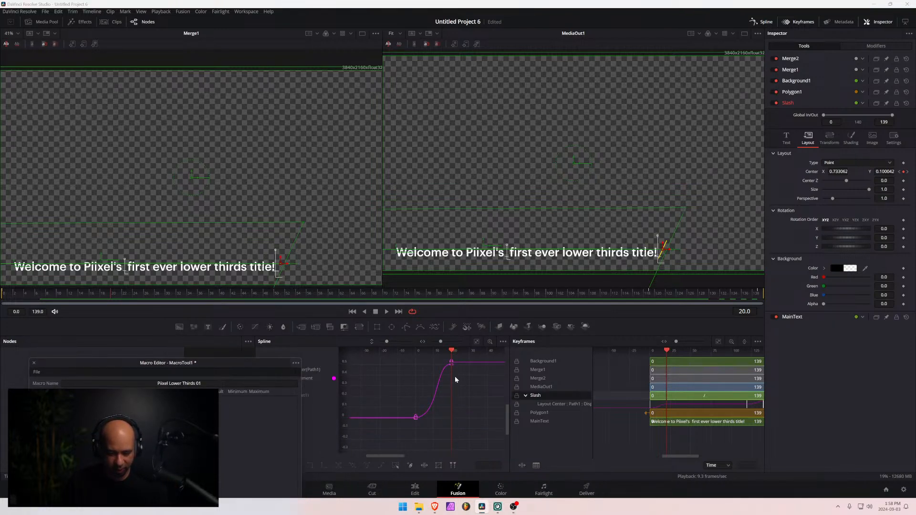
pyautogui.hscroll(-8, 454, 376)
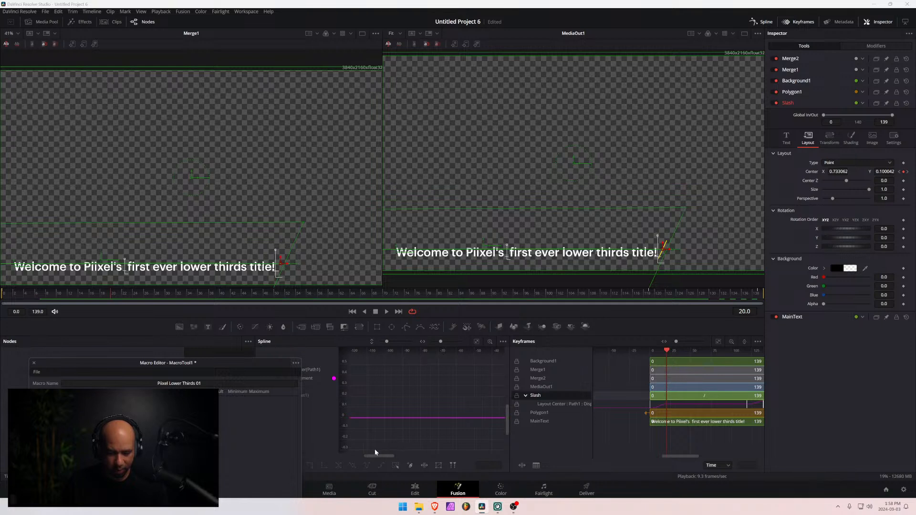
pyautogui.moveTo(376, 456); pyautogui.dragTo(410, 454)
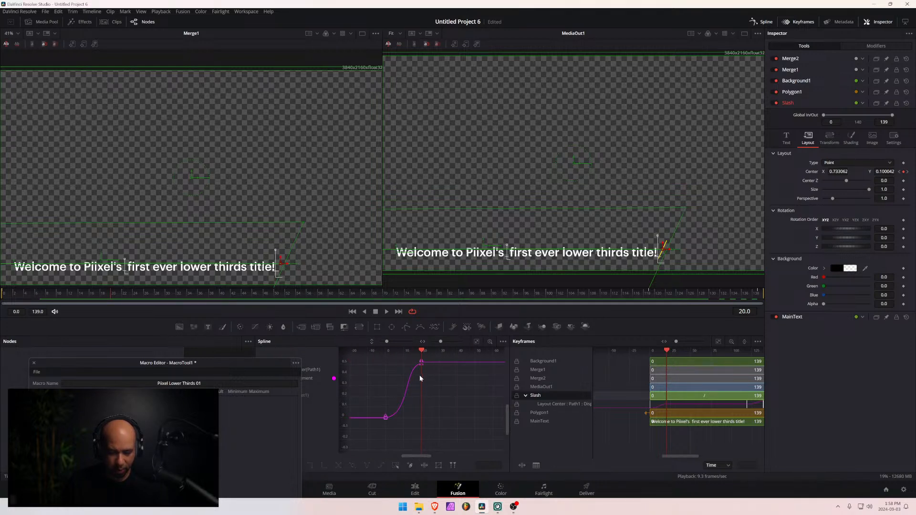
pyautogui.hscroll(-1, 424, 367)
pyautogui.hscroll(-6, 458, 369)
pyautogui.hscroll(2, 477, 396)
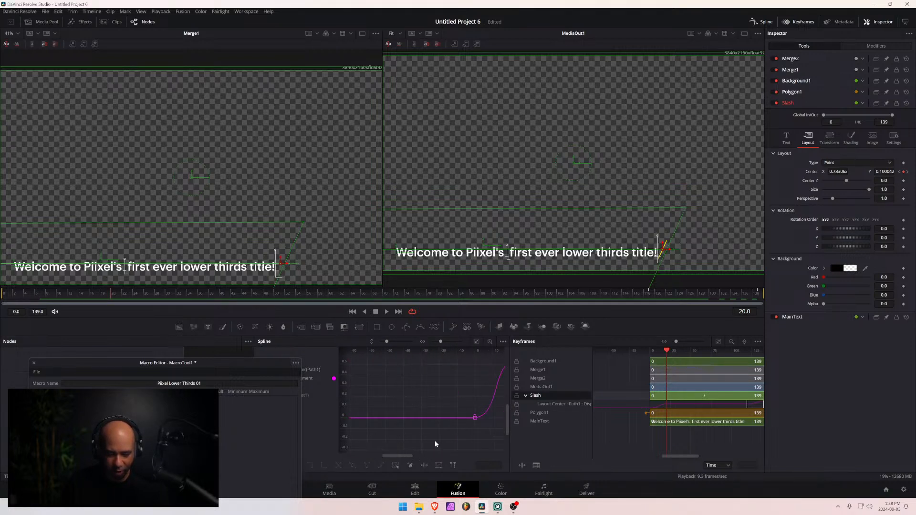
pyautogui.moveTo(402, 455); pyautogui.dragTo(421, 456)
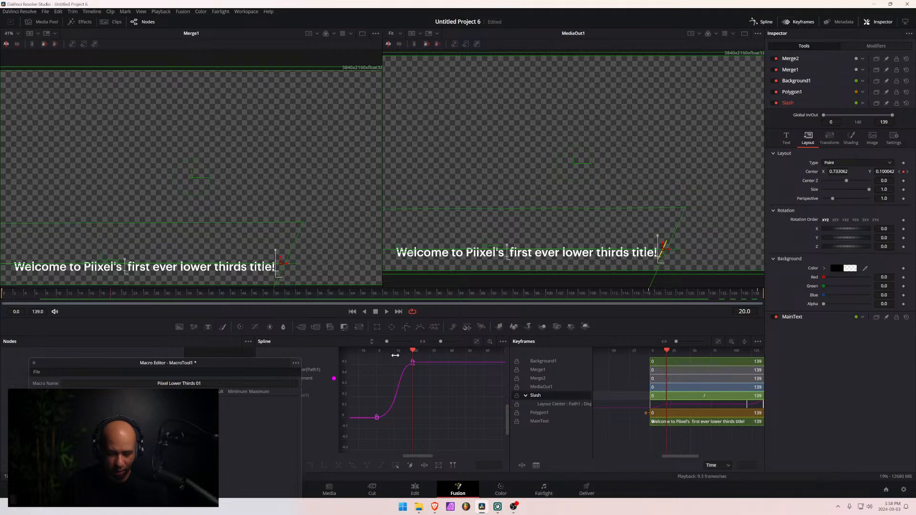
# - Inspect the displacement curve's keyframe at frame 20 up close, including its easing handle, and clear the keyframe selection
pyautogui.moveTo(407, 367); pyautogui.dragTo(504, 410)
pyautogui.scroll(3, 433, 377)
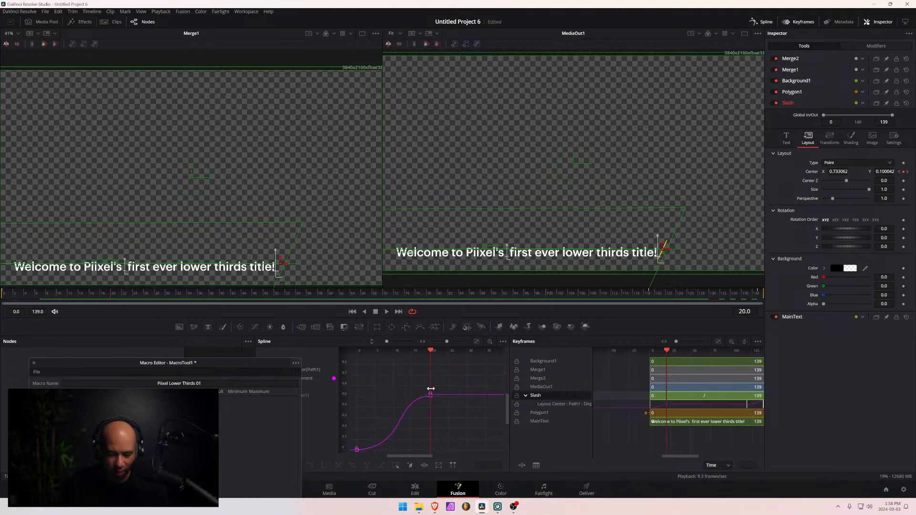
pyautogui.moveTo(438, 396); pyautogui.dragTo(452, 398)
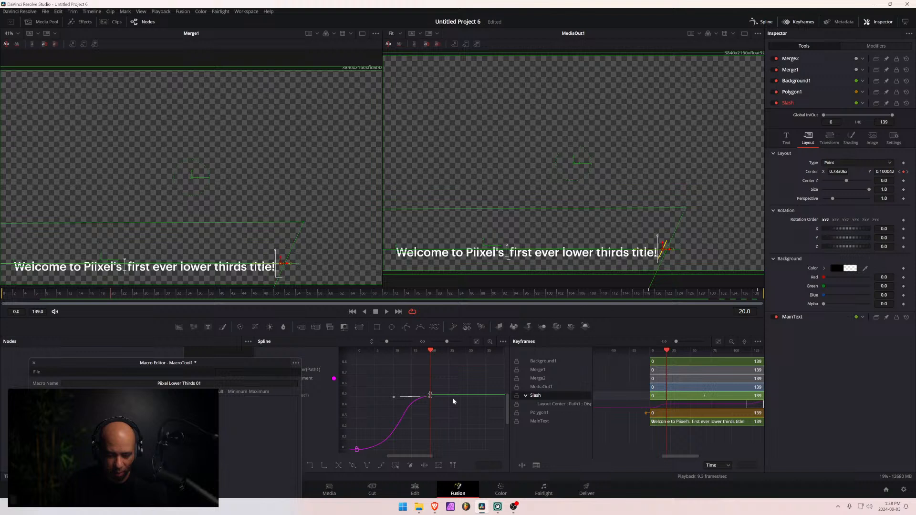
pyautogui.click(416, 382)
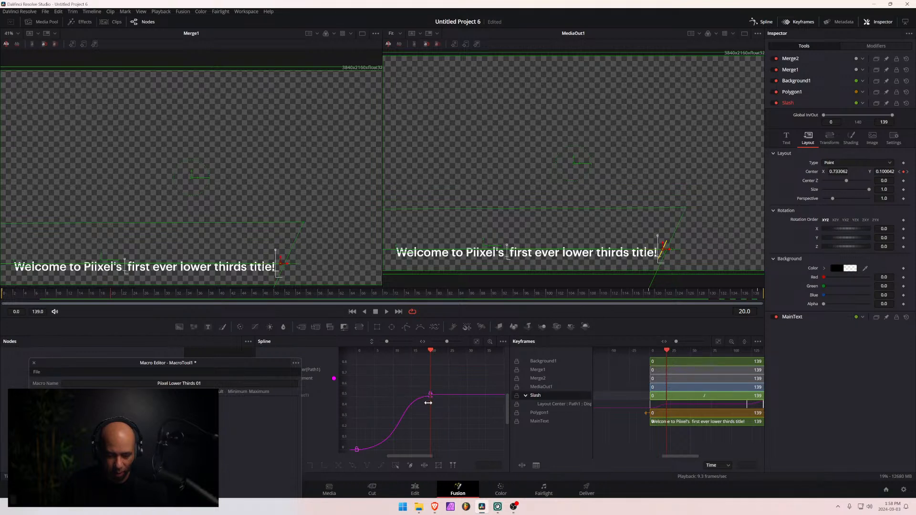
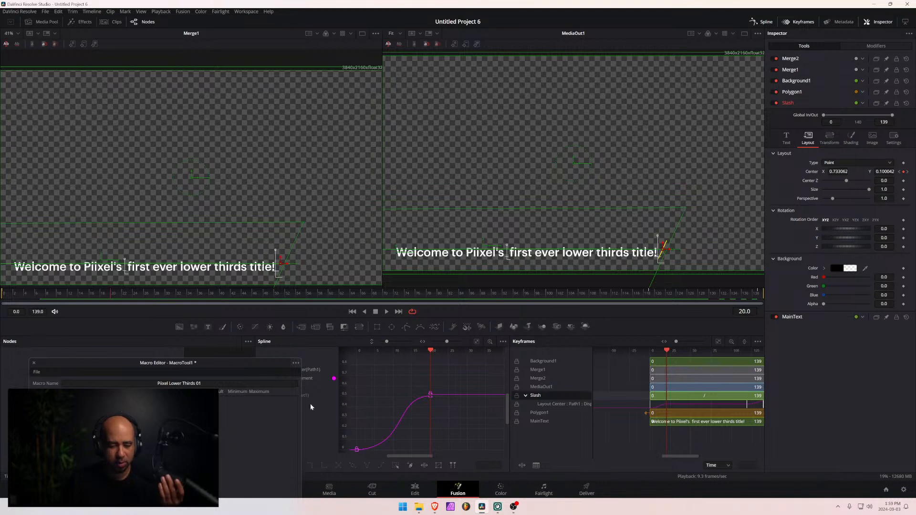
# - Replace the Slash node's Center keyframe at frame 20 with a fresh keyframe
pyautogui.click(110, 294)
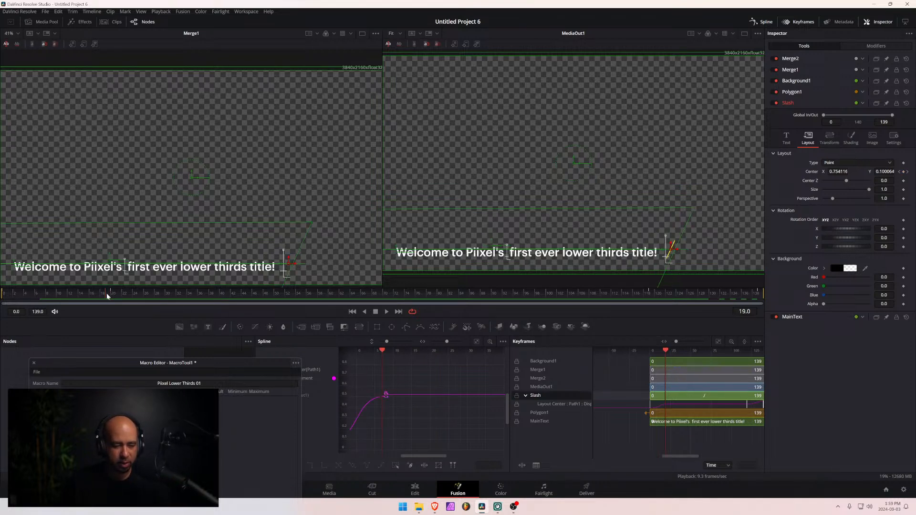
pyautogui.click(111, 294)
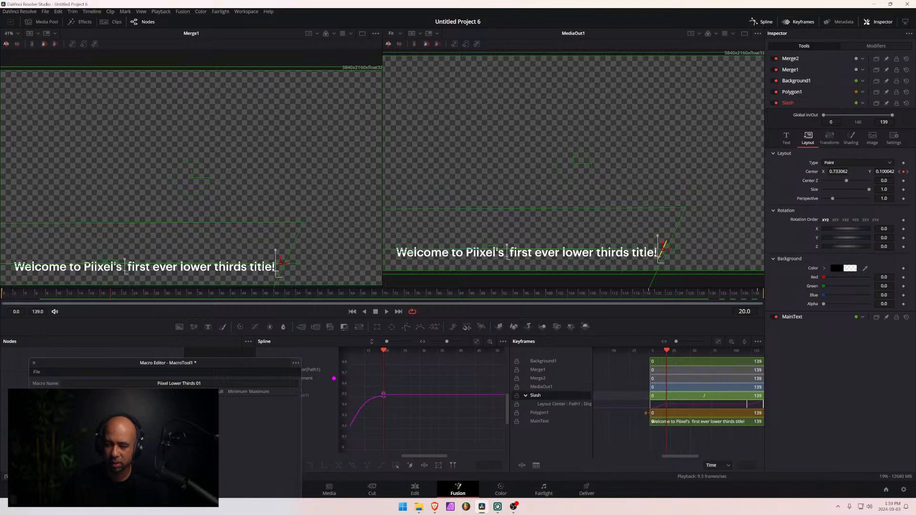
pyautogui.click(838, 172)
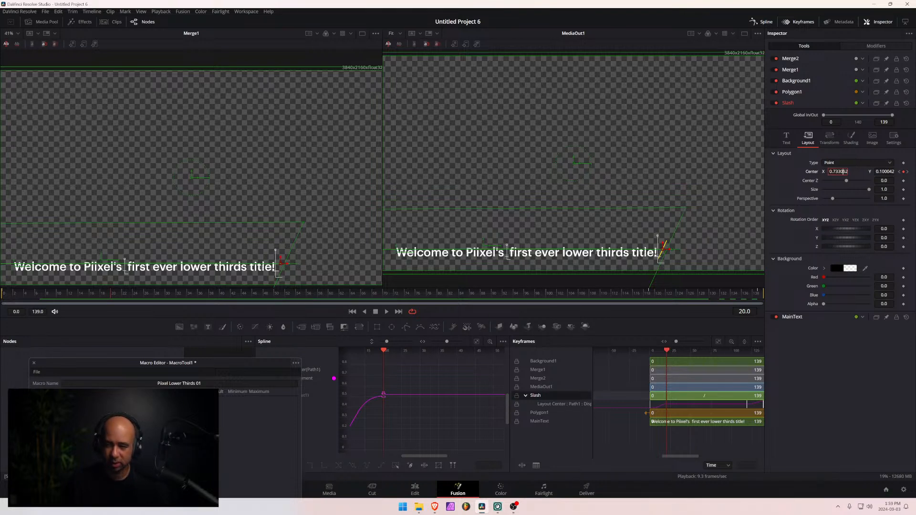
pyautogui.doubleClick(842, 171)
pyautogui.click(903, 172)
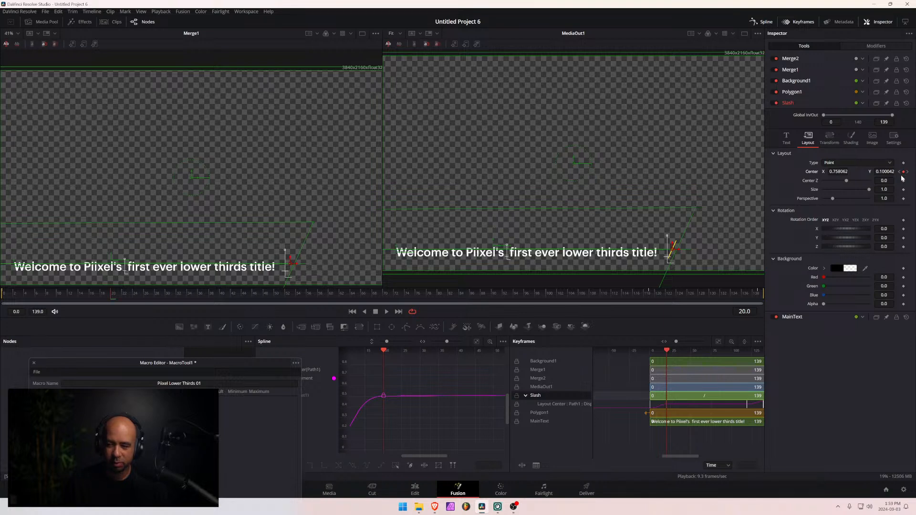
pyautogui.click(904, 172)
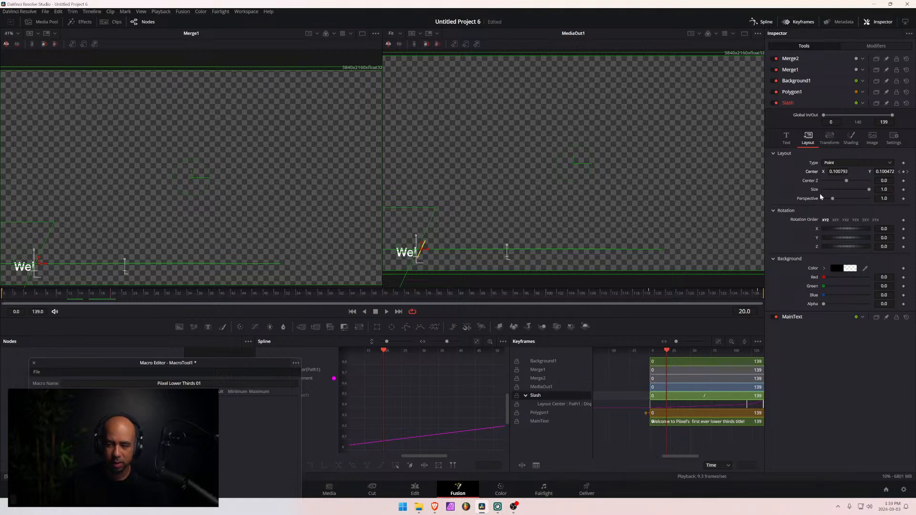
pyautogui.click(903, 172)
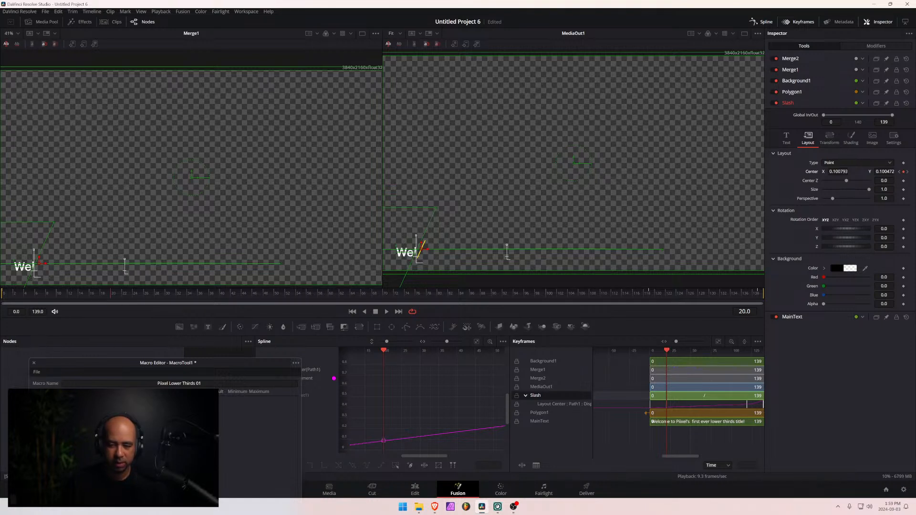
pyautogui.hotkey('ctrl', 'a')
pyautogui.write('1.setting')
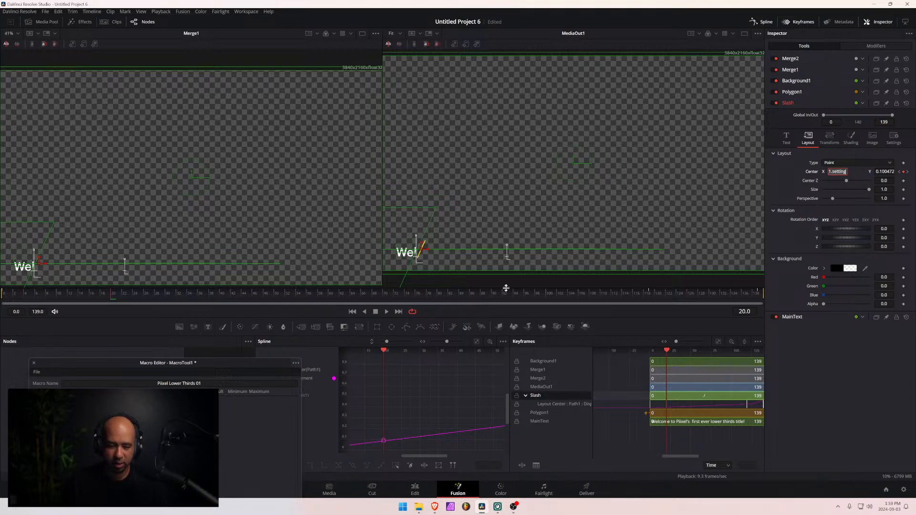
pyautogui.click(648, 294)
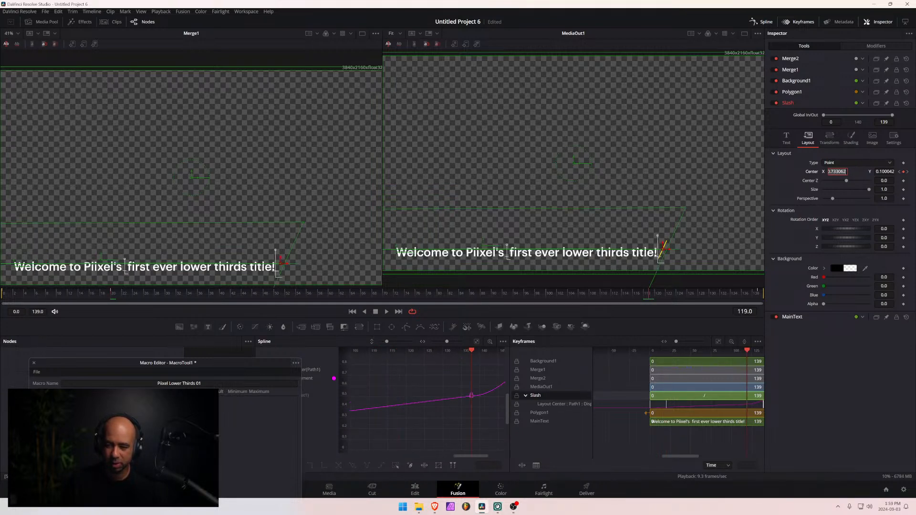
pyautogui.click(113, 293)
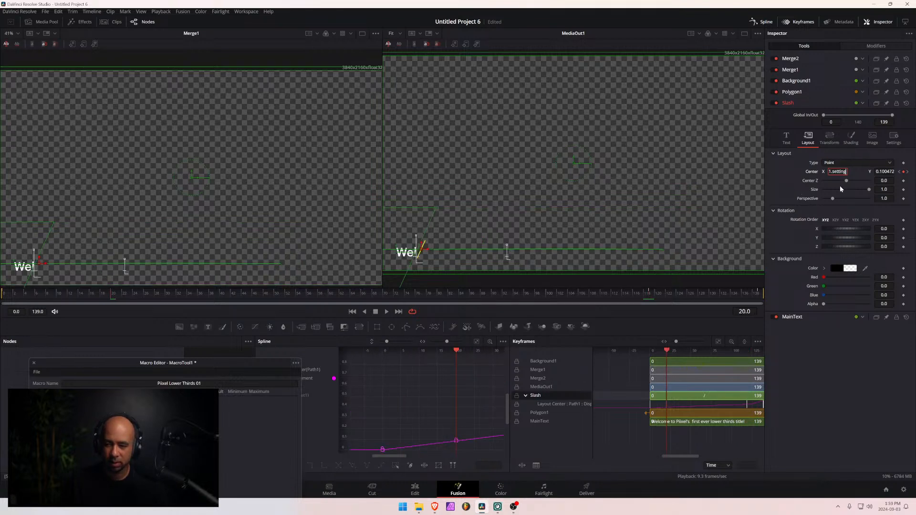
pyautogui.hotkey('shift', 'Home')
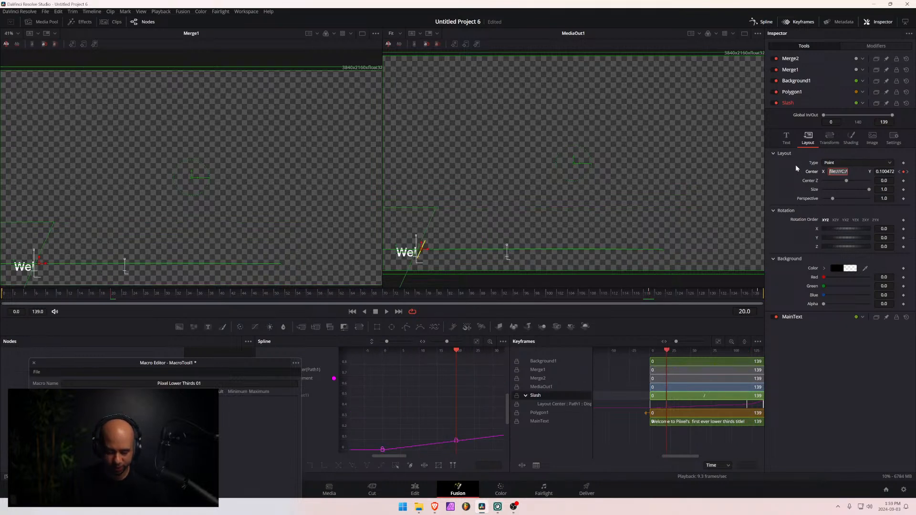
pyautogui.press('BackSpace')
# - Copy the slash's Center X value from frame 119 and set Center X at frame 20 to 0.733062
pyautogui.click(649, 294)
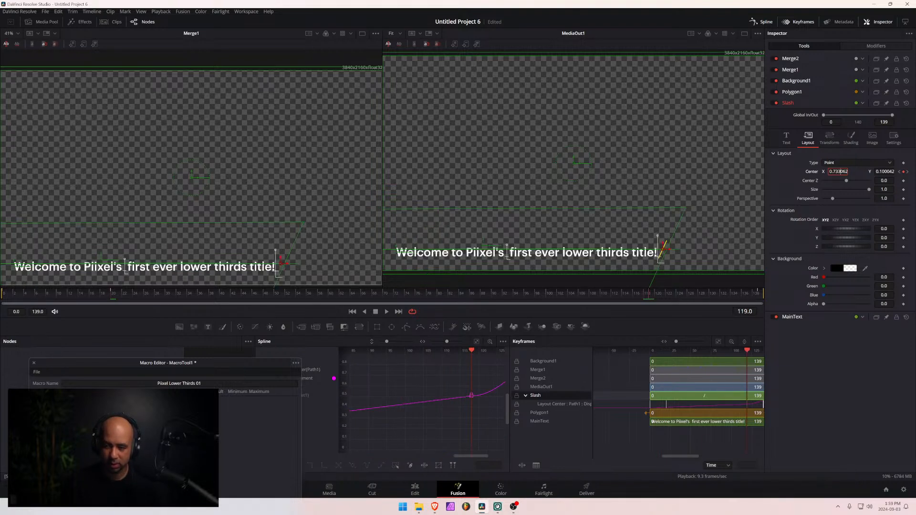
pyautogui.doubleClick(838, 172)
pyautogui.hotkey('ctrl', 'c')
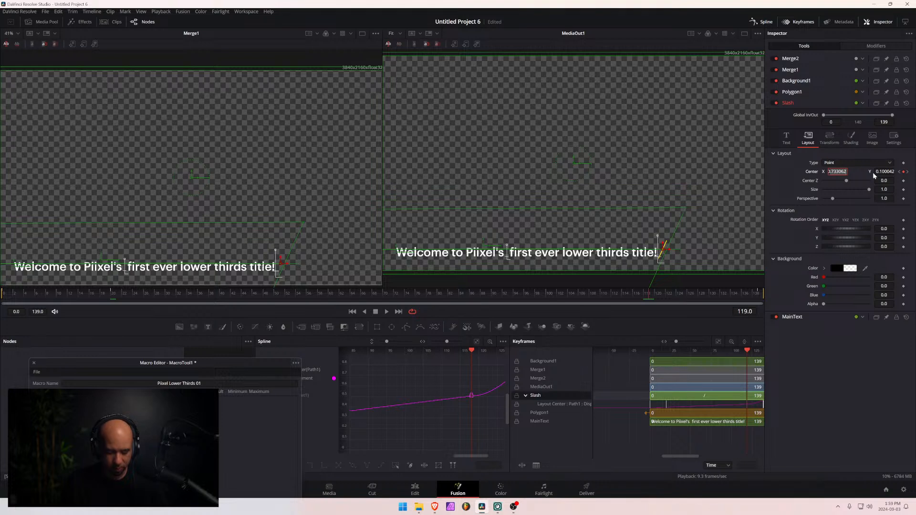
pyautogui.click(114, 294)
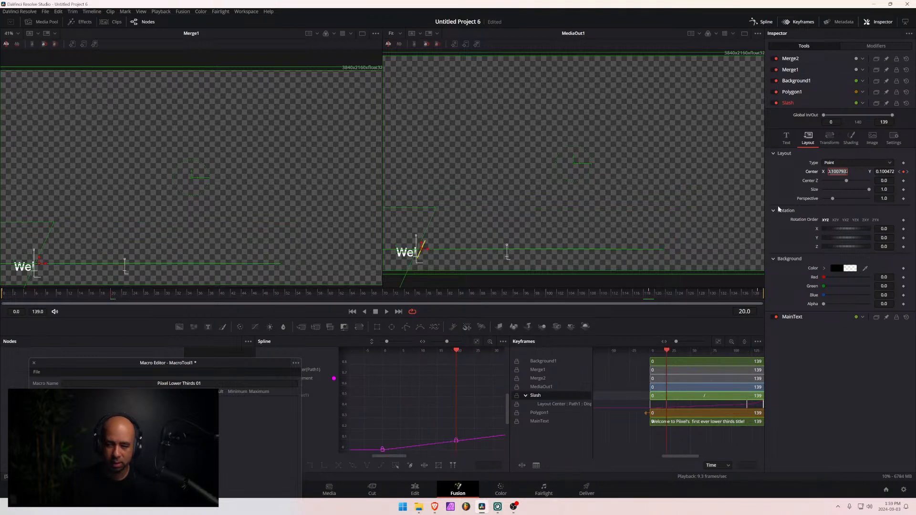
pyautogui.hotkey('ctrl', 'v')
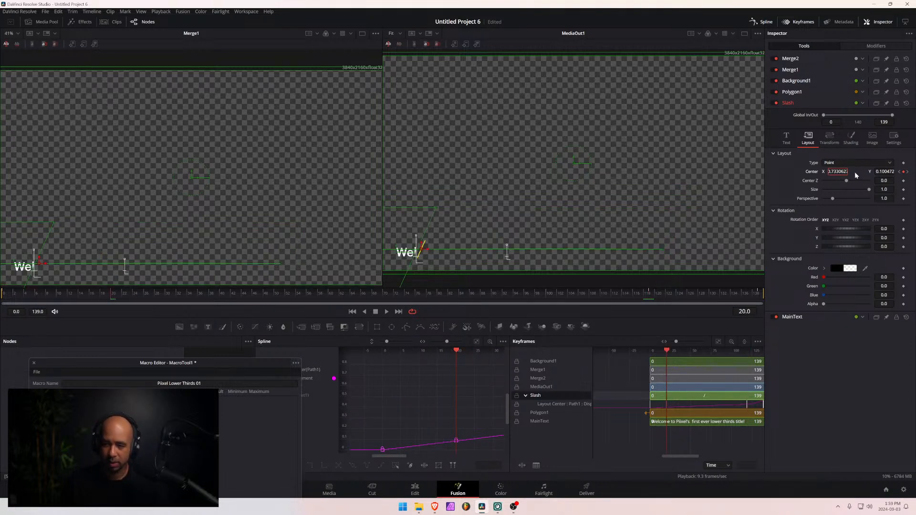
pyautogui.press('Return')
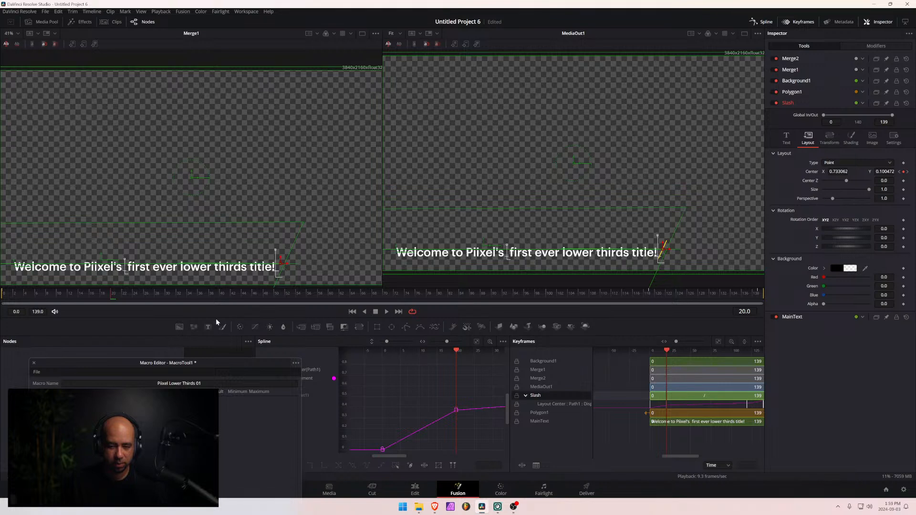
# - Scrub the intro animation and compare the slash's position at frames 20 and 119
pyautogui.moveTo(72, 302); pyautogui.dragTo(114, 300)
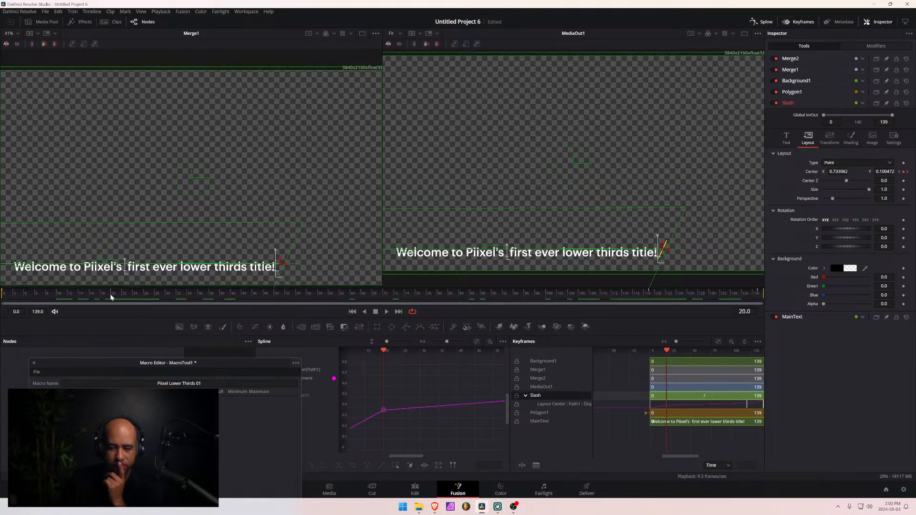
pyautogui.click(652, 293)
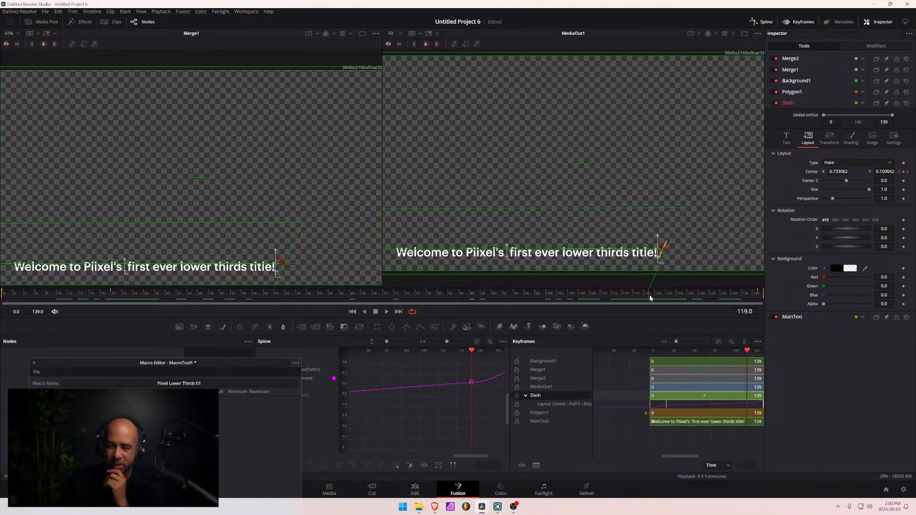
pyautogui.click(112, 294)
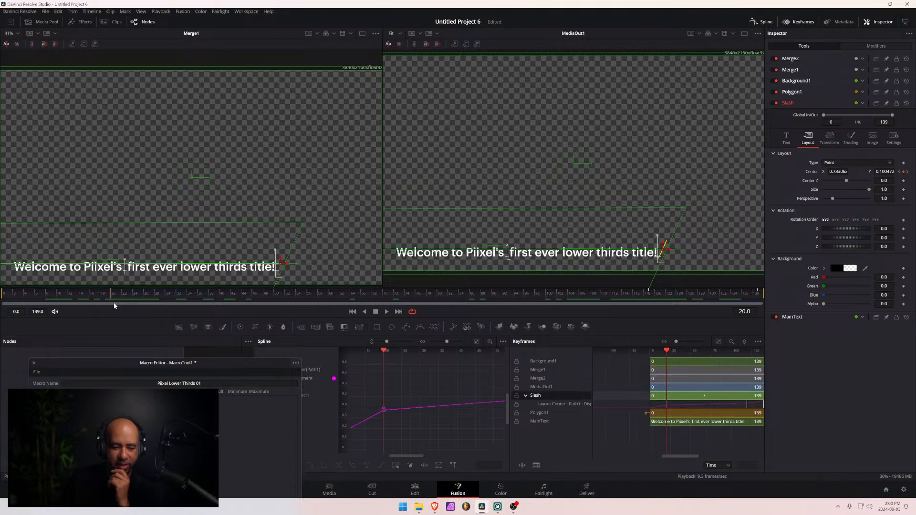
pyautogui.moveTo(114, 306)
pyautogui.mouseDown()
pyautogui.moveTo(649, 310)
pyautogui.moveTo(75, 298)
pyautogui.moveTo(671, 298)
pyautogui.moveTo(31, 299)
pyautogui.moveTo(650, 298)
pyautogui.moveTo(76, 296)
pyautogui.moveTo(114, 297)
pyautogui.mouseUp()
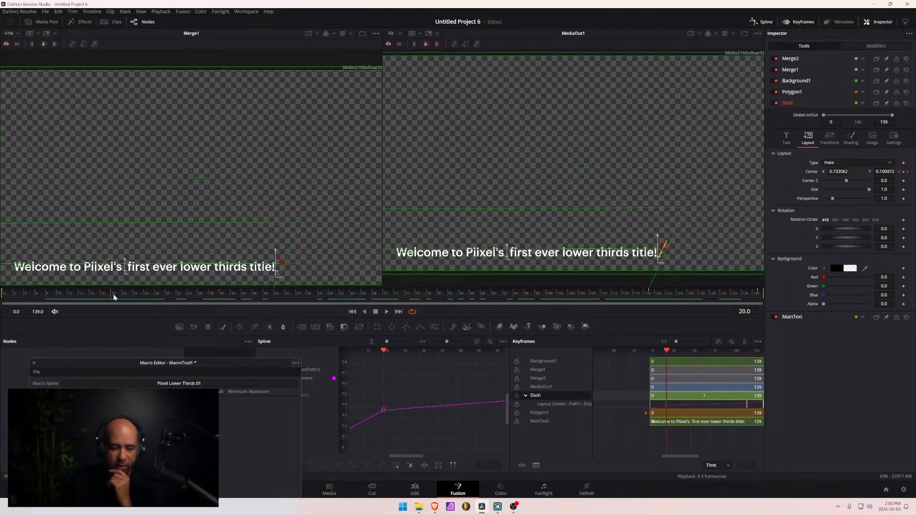
# - Remove the Slash node's Center keyframes at frames 119, 139 and 20
pyautogui.click(649, 297)
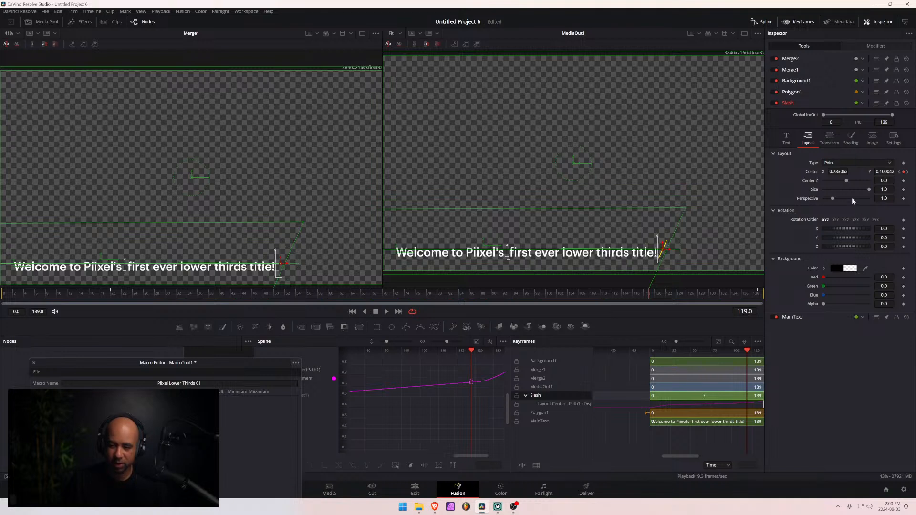
pyautogui.click(904, 172)
pyautogui.moveTo(649, 295); pyautogui.dragTo(765, 290)
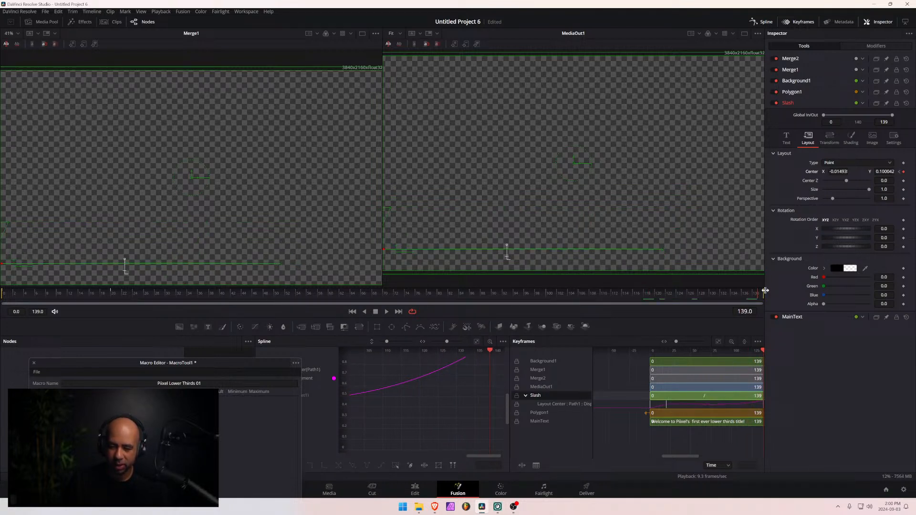
pyautogui.click(902, 172)
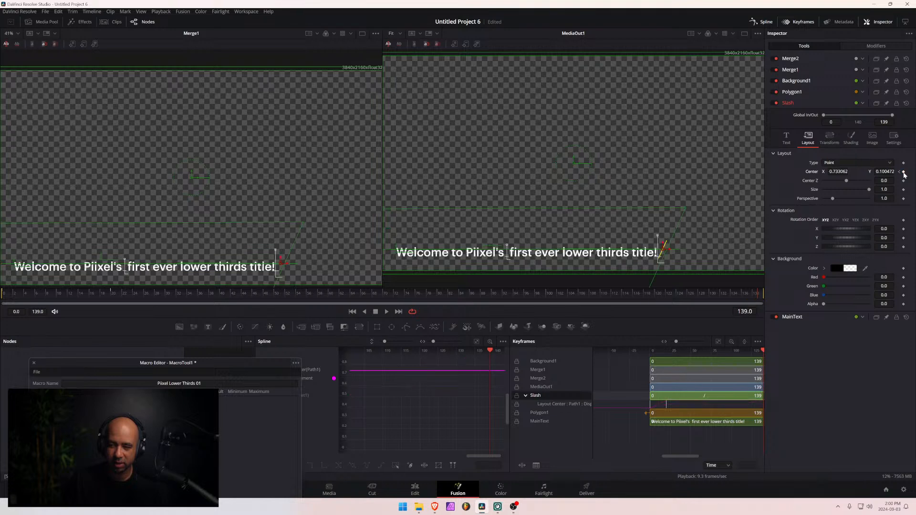
pyautogui.moveTo(531, 293); pyautogui.dragTo(110, 297)
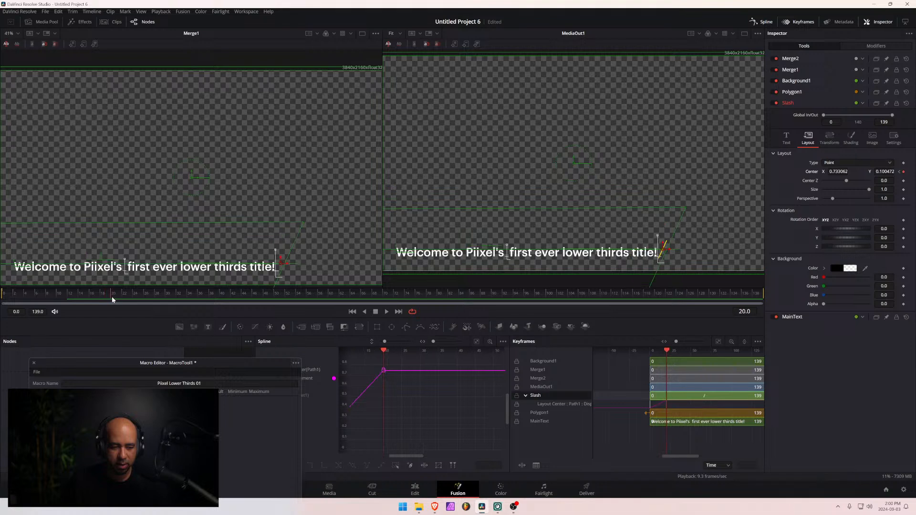
pyautogui.click(903, 172)
# - Check the slash from frame 0 and set its Center X to 0.747062 at frame 20, beyond the title text
pyautogui.click(1, 296)
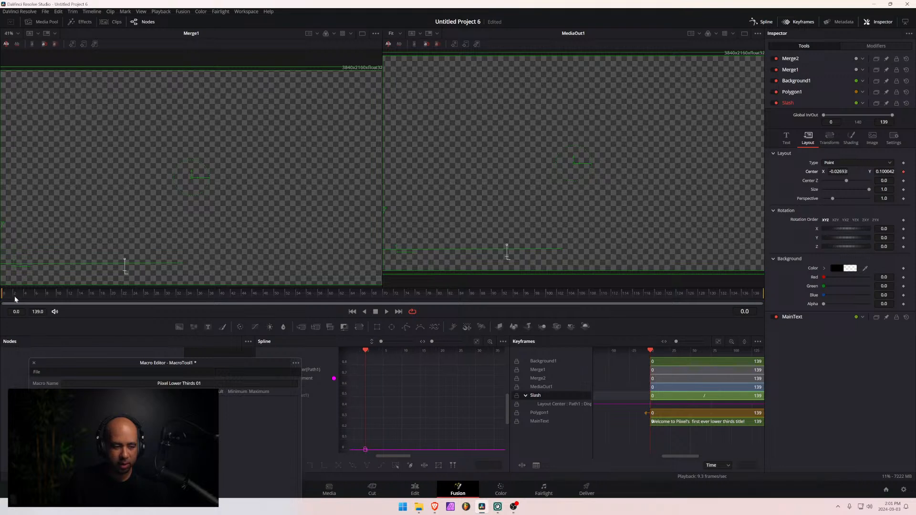
pyautogui.moveTo(15, 299); pyautogui.dragTo(113, 298)
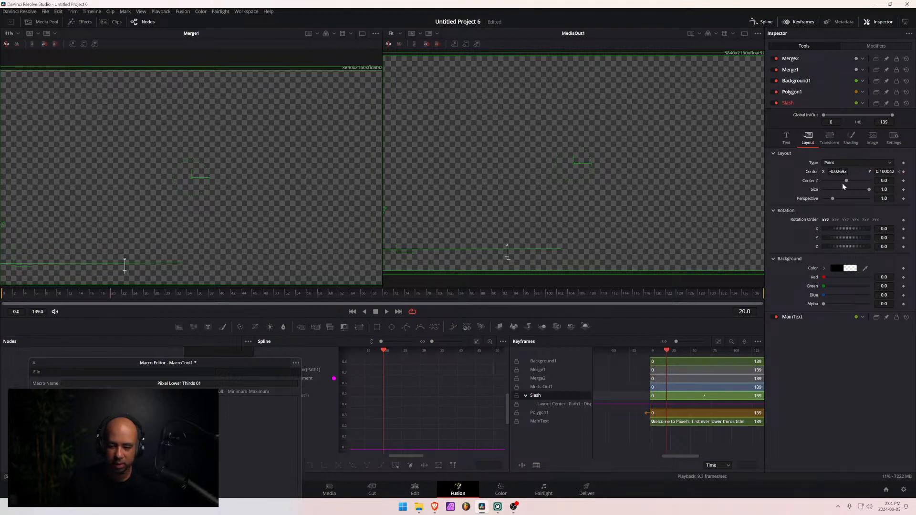
pyautogui.moveTo(838, 172); pyautogui.dragTo(913, 172)
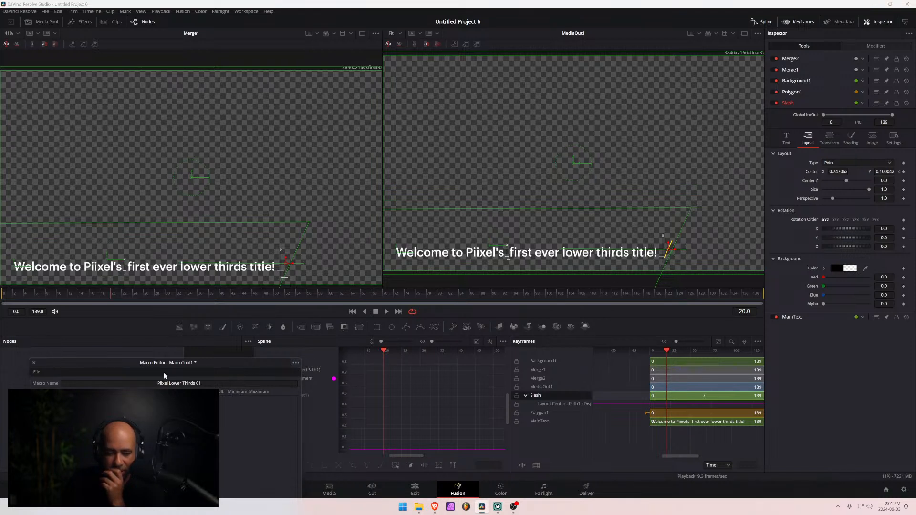
# - Close the Macro Editor and remove the Slash node's remaining Center keyframe at frame 0
pyautogui.click(35, 364)
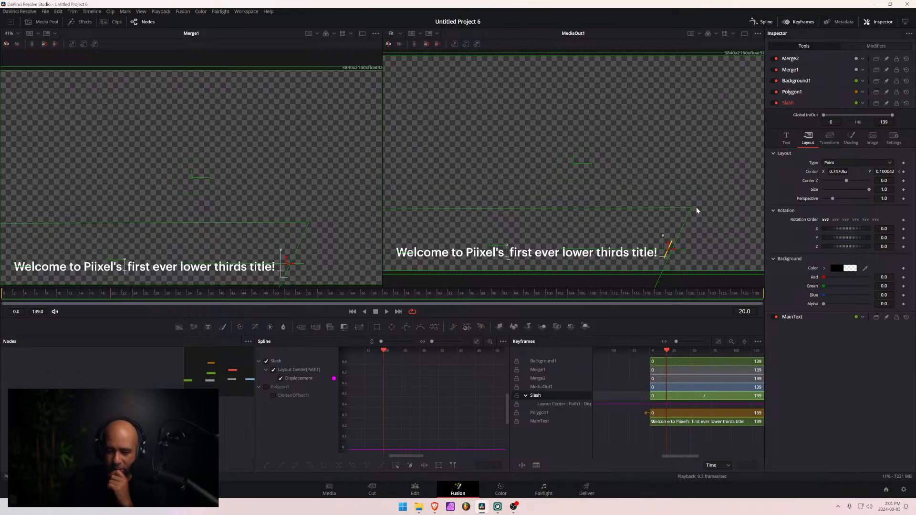
pyautogui.click(637, 259)
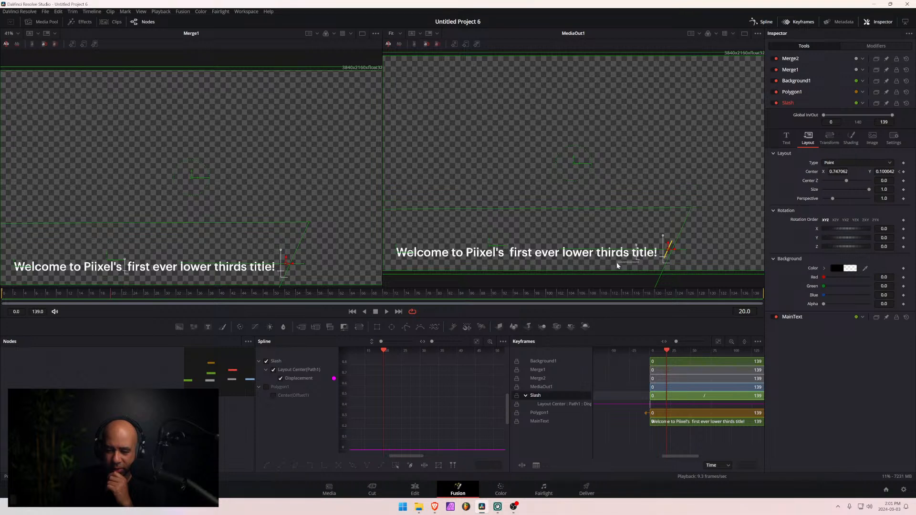
pyautogui.moveTo(113, 293); pyautogui.dragTo(1, 295)
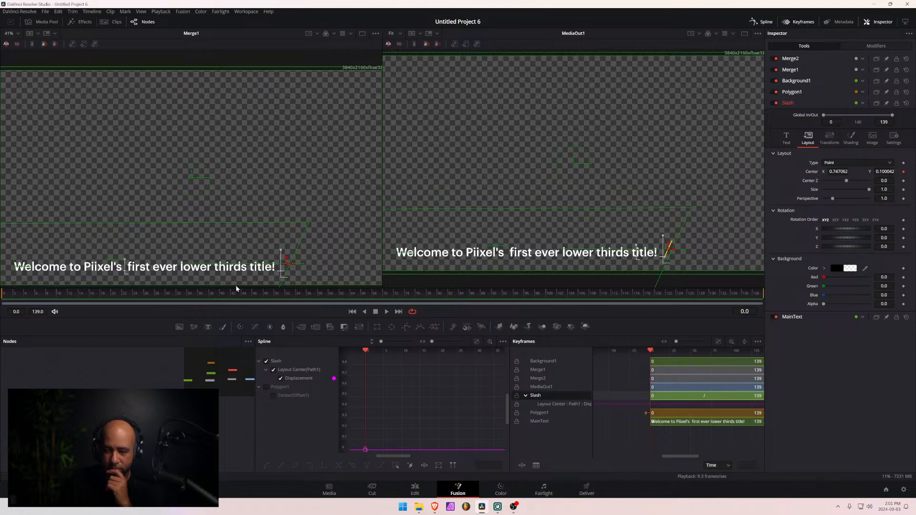
pyautogui.click(903, 172)
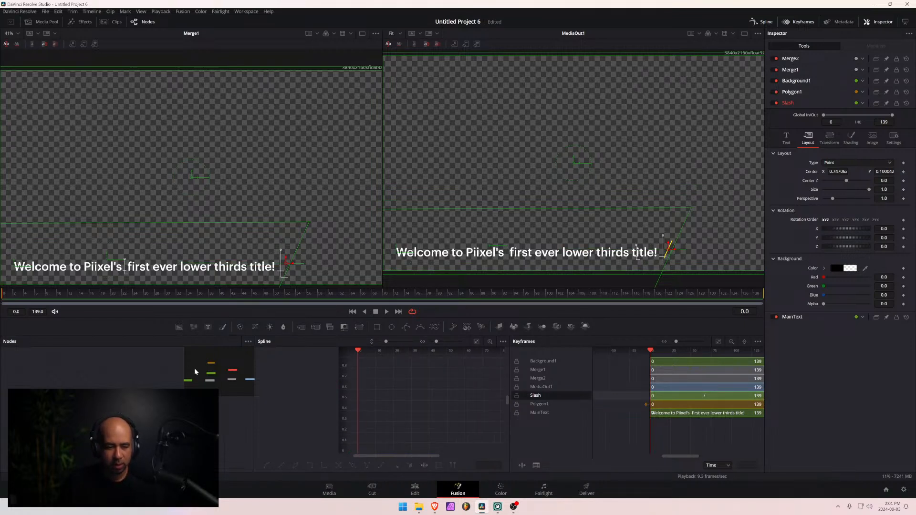
# - Hide the Spline and Keyframes editors and set the slash's Center Y to 0.084042
pyautogui.click(762, 22)
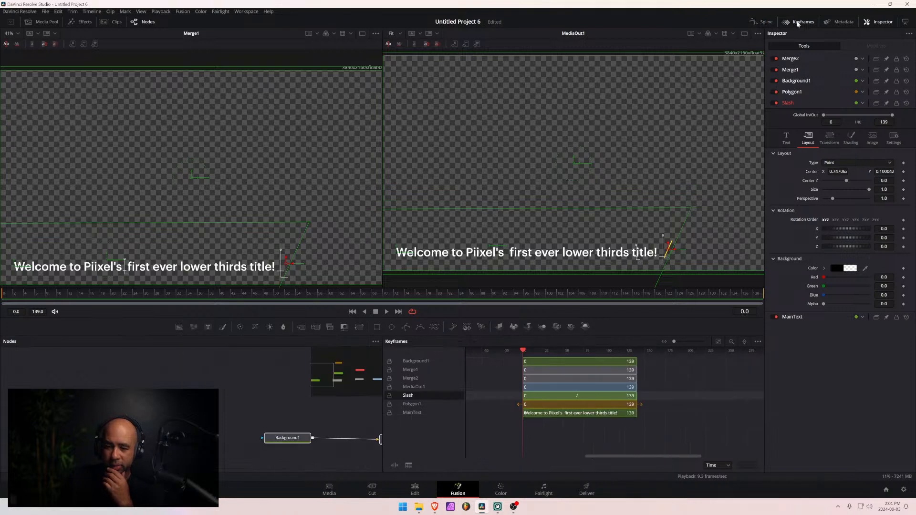
pyautogui.click(798, 21)
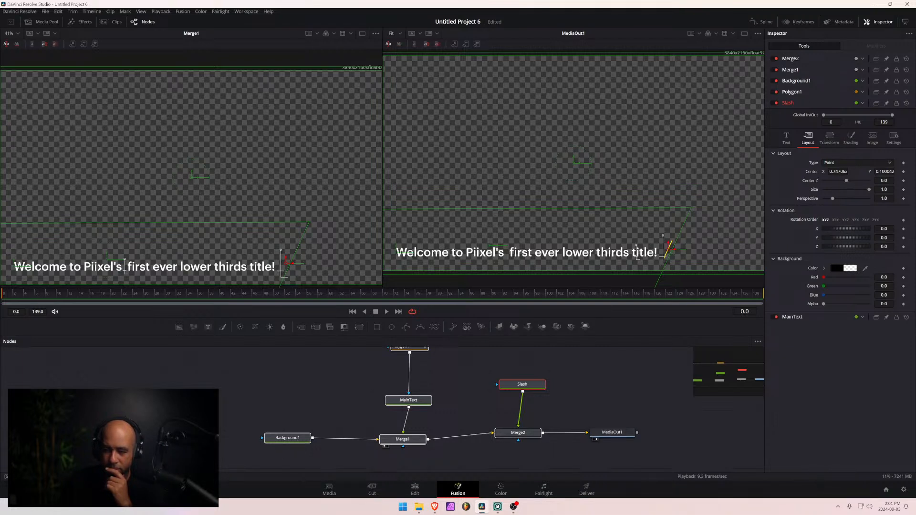
pyautogui.moveTo(884, 171); pyautogui.dragTo(875, 171)
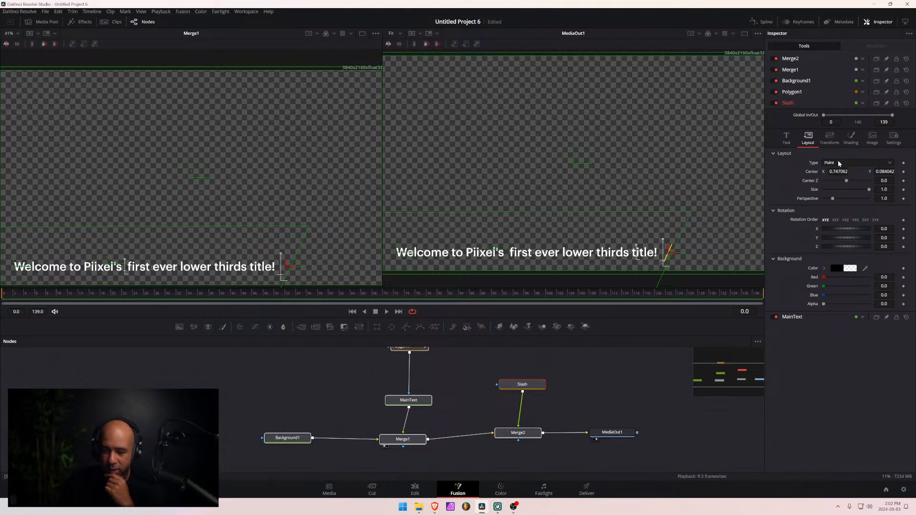
# - Look through the Slash node's Transform and Text settings, ending on its Layout settings
pyautogui.click(830, 138)
pyautogui.click(808, 137)
pyautogui.click(785, 142)
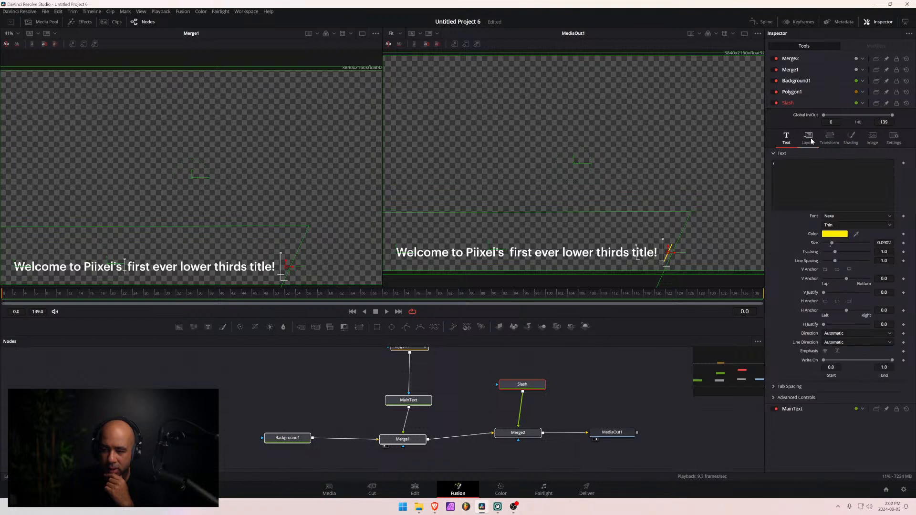
pyautogui.click(811, 140)
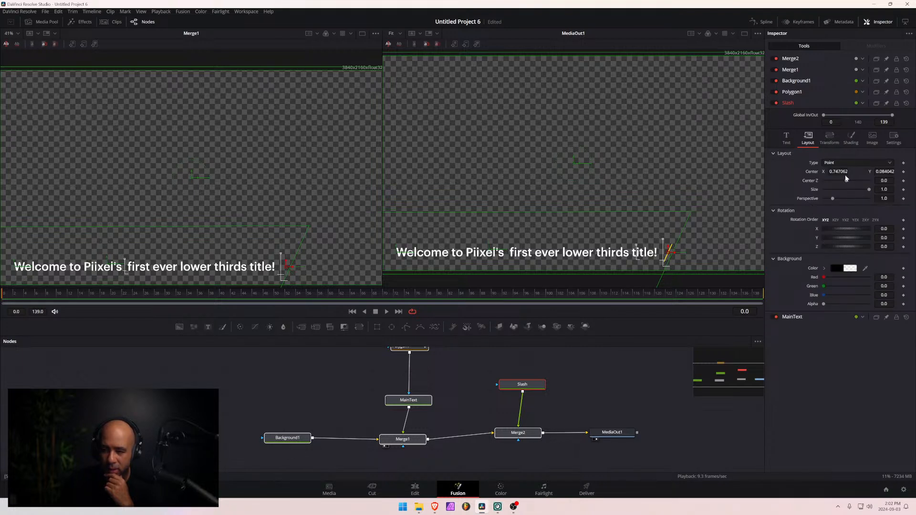
# - Set the slash's Center X to 0.752062
pyautogui.moveTo(838, 171); pyautogui.dragTo(840, 171)
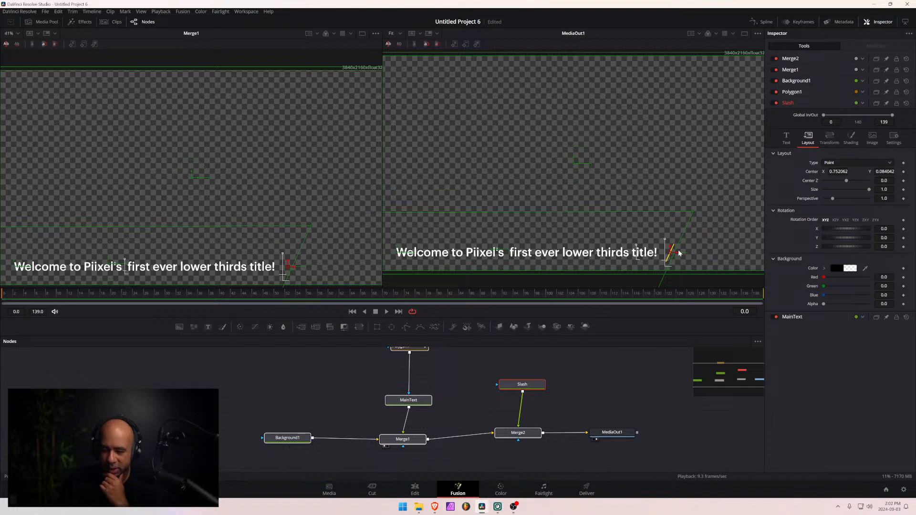
pyautogui.click(686, 230)
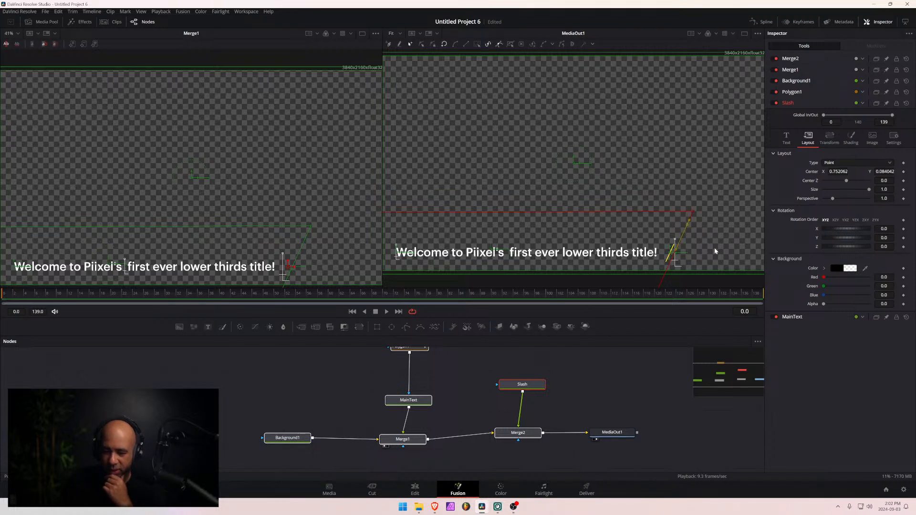
pyautogui.click(620, 225)
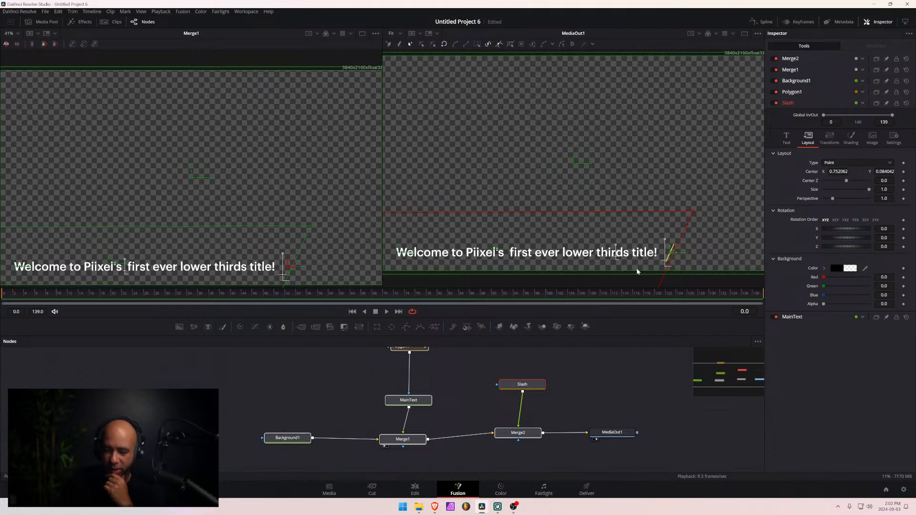
# - Try a different Center Y on the Polygon1 mask, undo it, and set its Center X to 0.279124
pyautogui.click(406, 348)
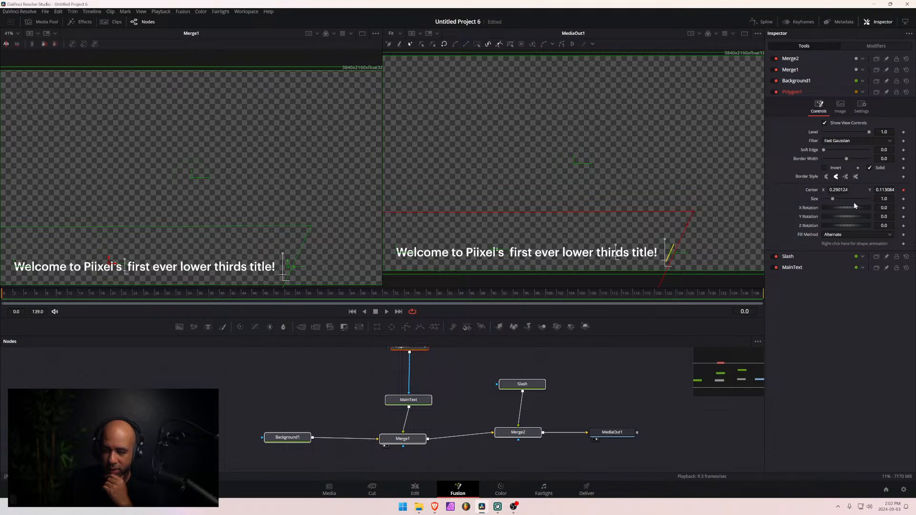
pyautogui.moveTo(885, 190); pyautogui.dragTo(895, 189)
pyautogui.moveTo(884, 190); pyautogui.dragTo(888, 190)
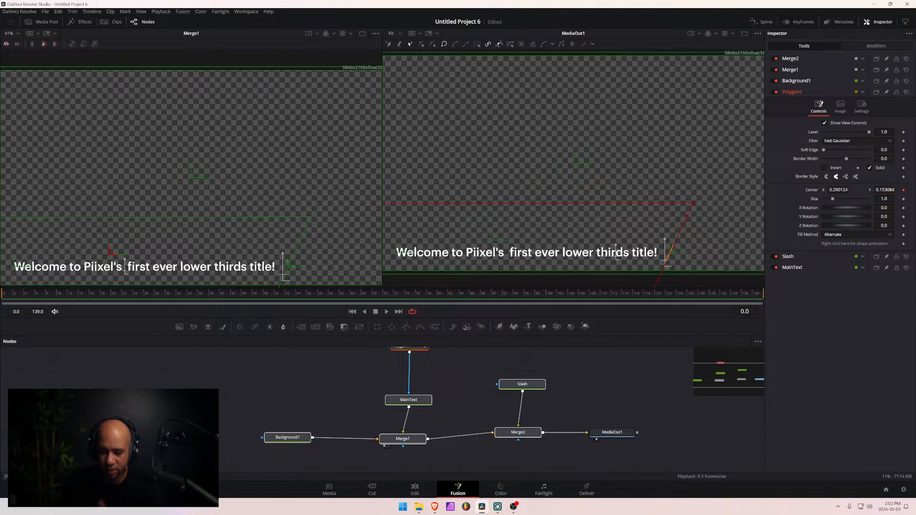
pyautogui.hotkey('ctrl', 'z')
pyautogui.moveTo(838, 189); pyautogui.dragTo(836, 190)
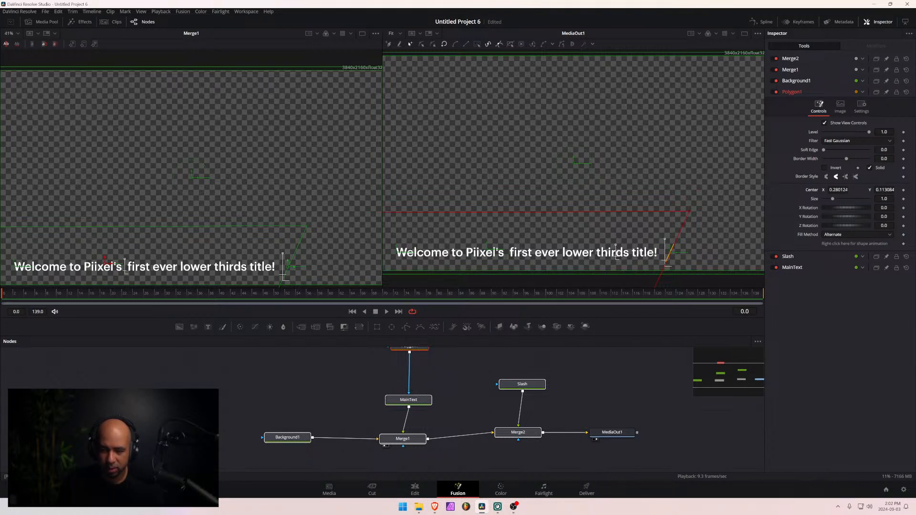
pyautogui.click(839, 190)
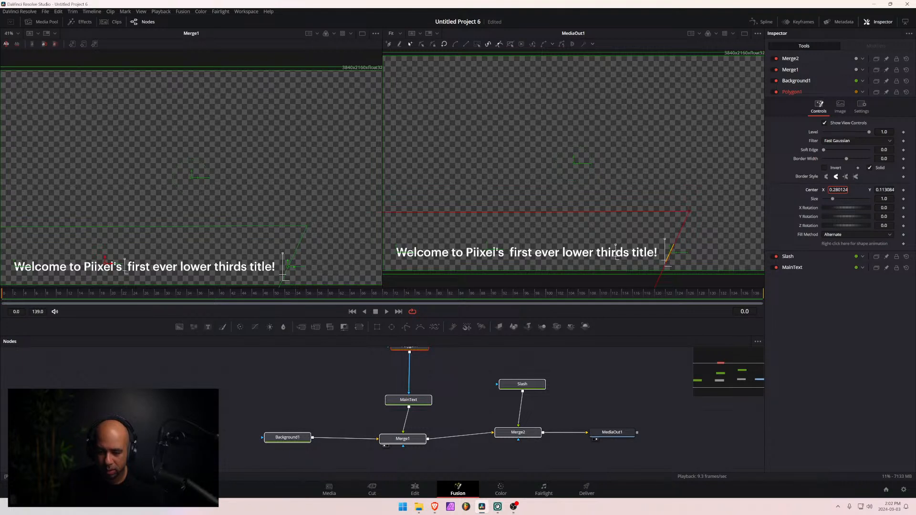
# - Compare the Slash and Polygon1 positions, check the title on the Edit page, and return to the Fusion composition
pyautogui.click(522, 384)
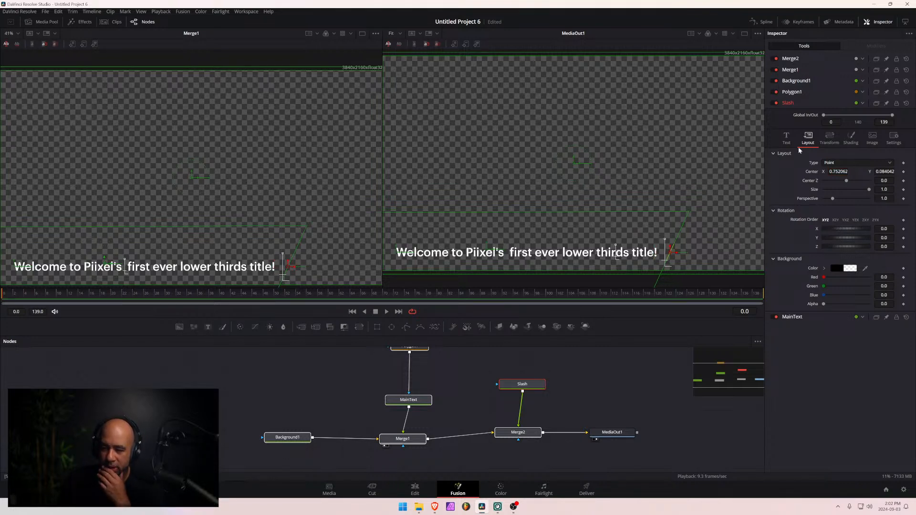
pyautogui.click(417, 348)
pyautogui.scroll(1, 416, 350)
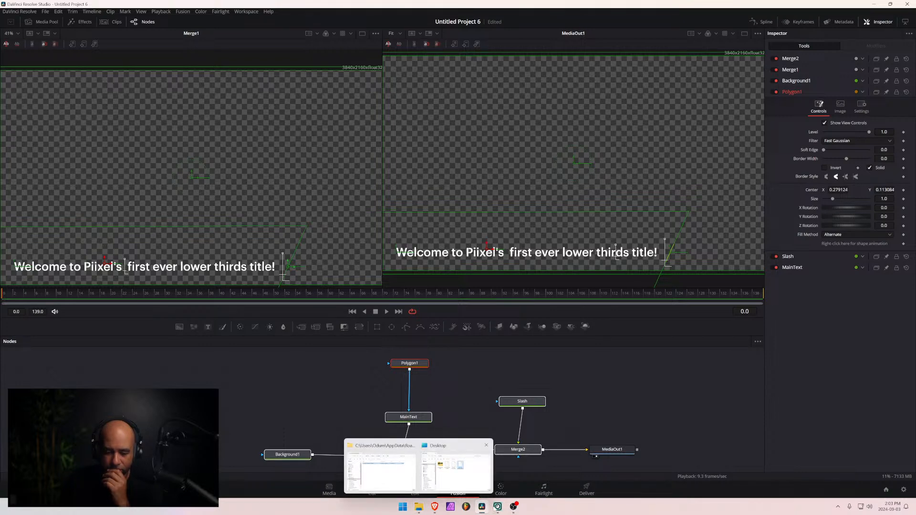
pyautogui.click(414, 492)
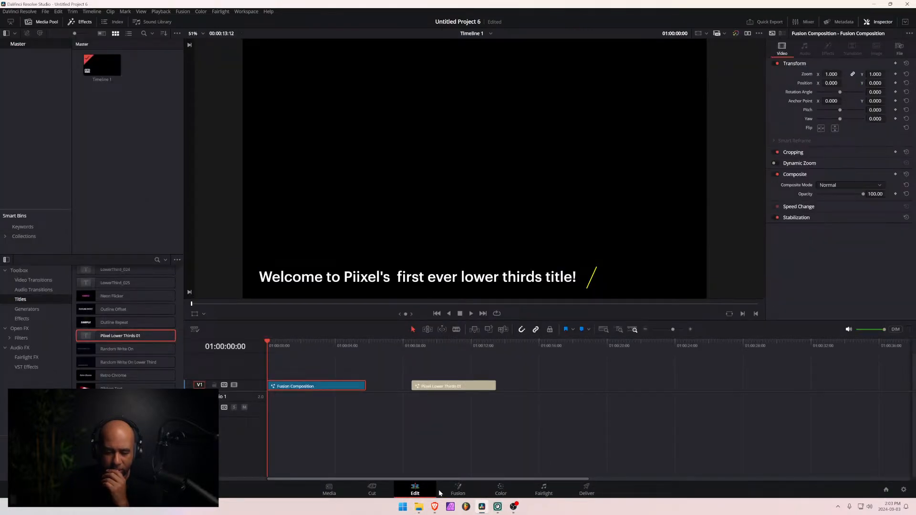
pyautogui.click(458, 490)
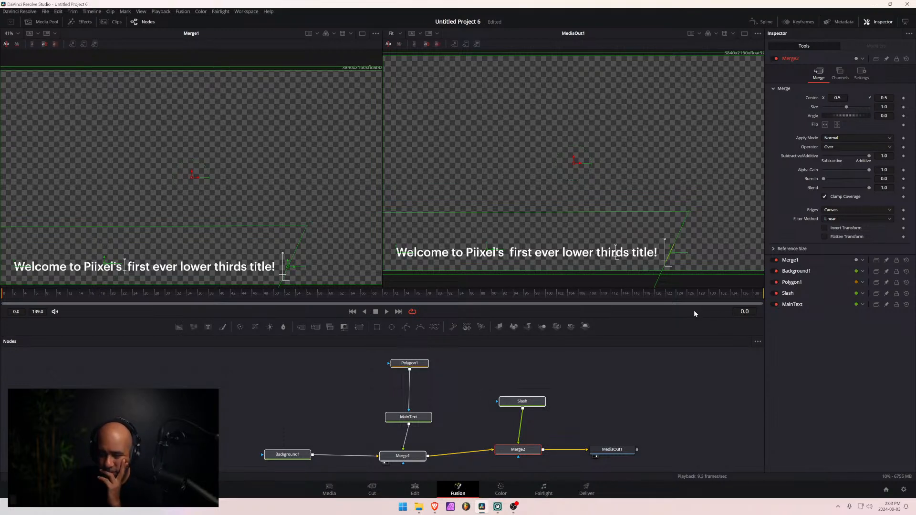
# - Review the Slash node's Text and Layout settings, followed by the Polygon1 mask's Settings and Controls
pyautogui.click(528, 403)
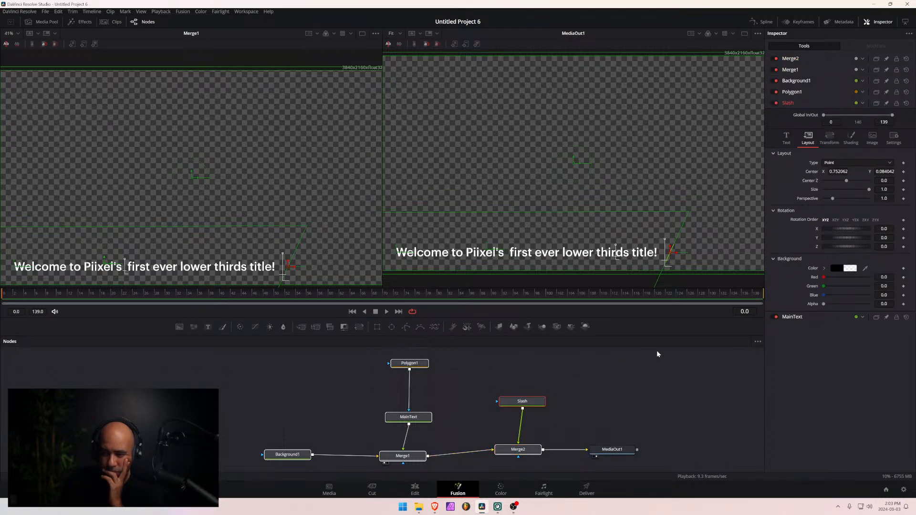
pyautogui.click(786, 137)
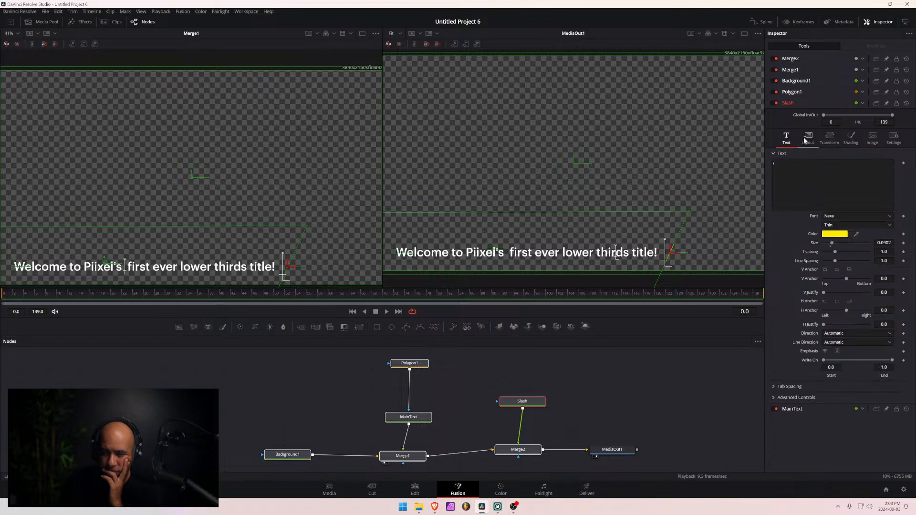
pyautogui.click(805, 139)
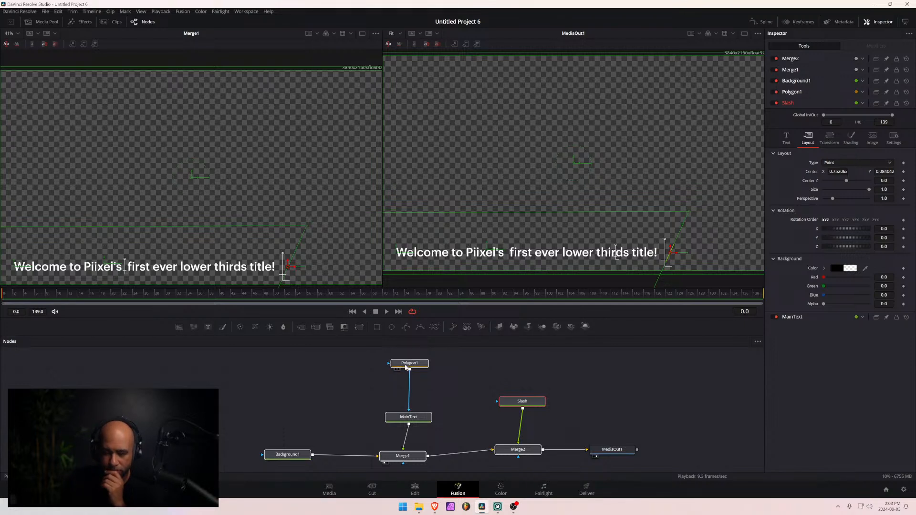
pyautogui.moveTo(407, 367)
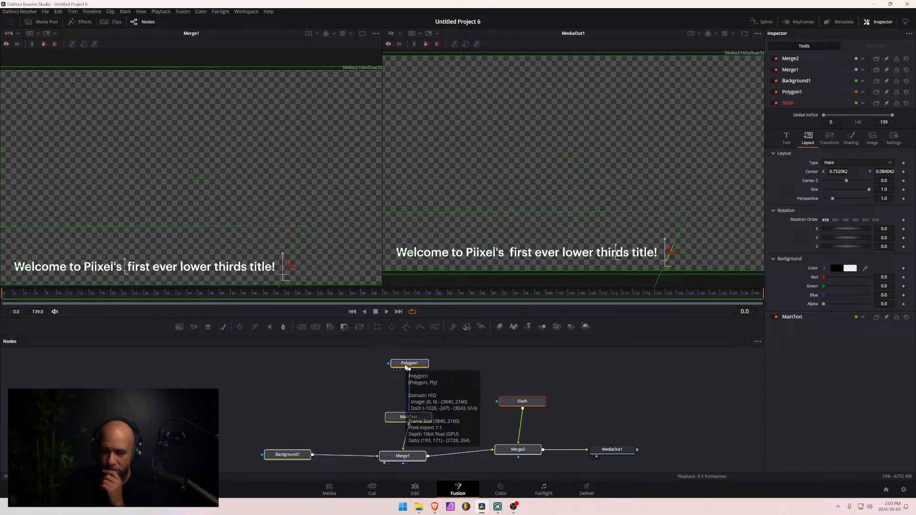
pyautogui.click(406, 367)
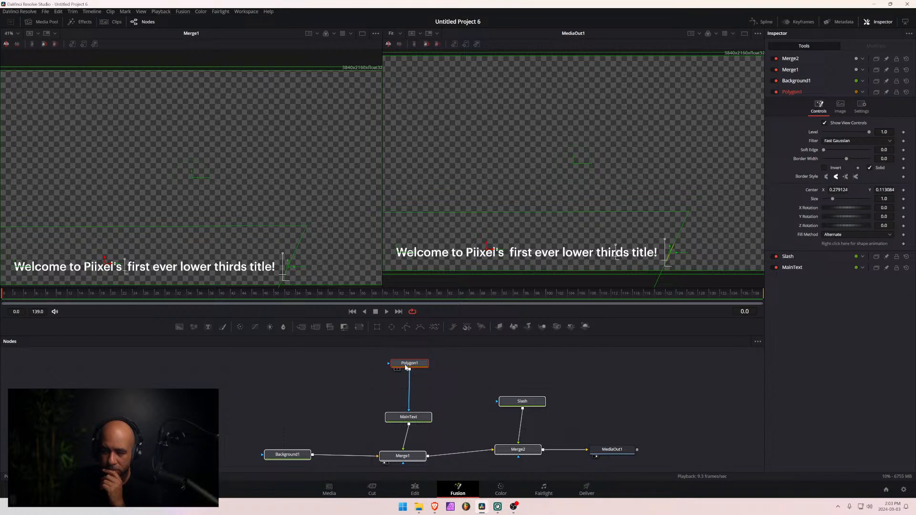
pyautogui.click(860, 106)
pyautogui.click(814, 109)
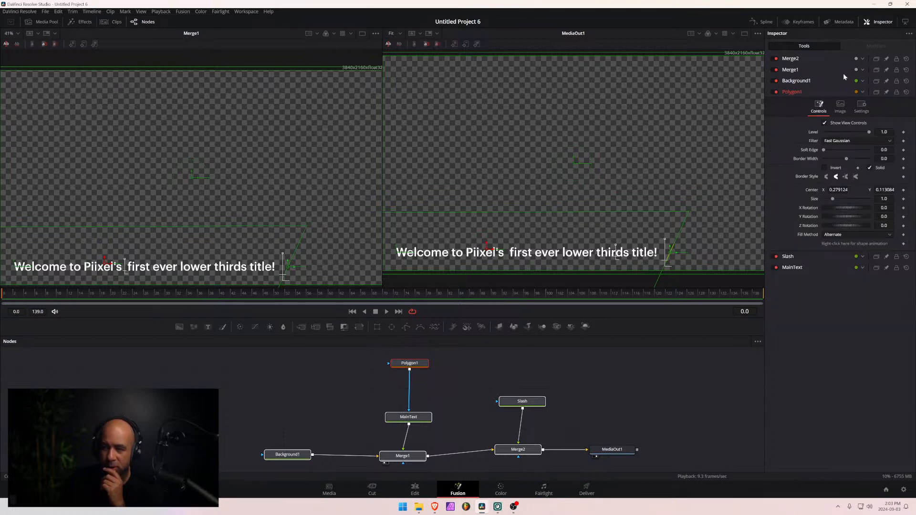
# - Apply an Offset Position modifier to the Polygon1 mask's Center
pyautogui.click(410, 365)
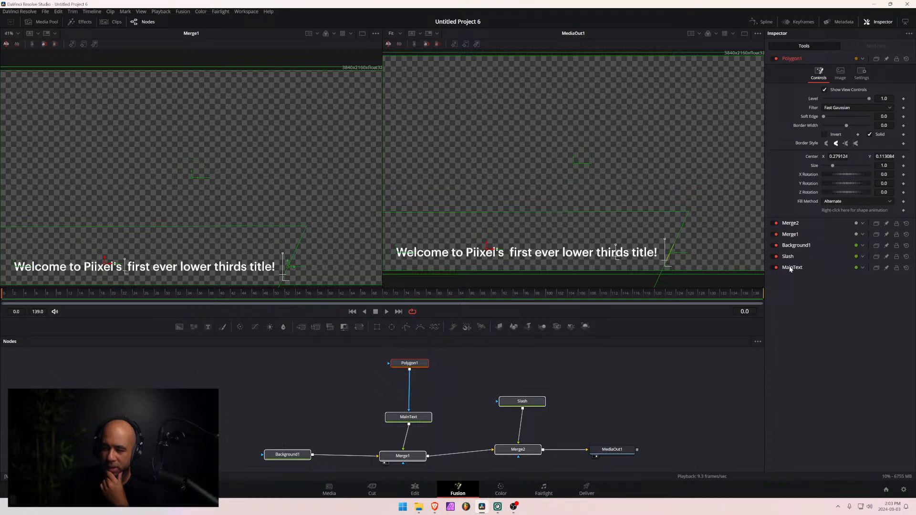
pyautogui.rightClick(855, 154)
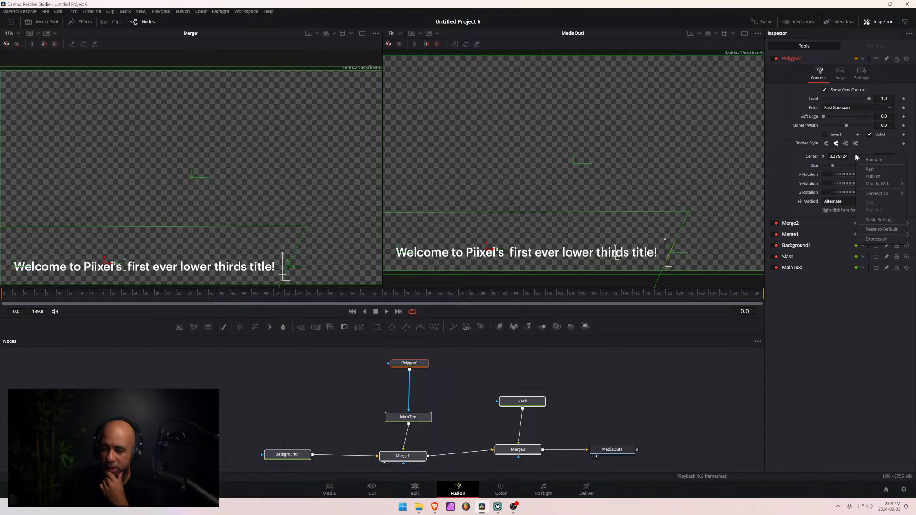
pyautogui.moveTo(872, 185)
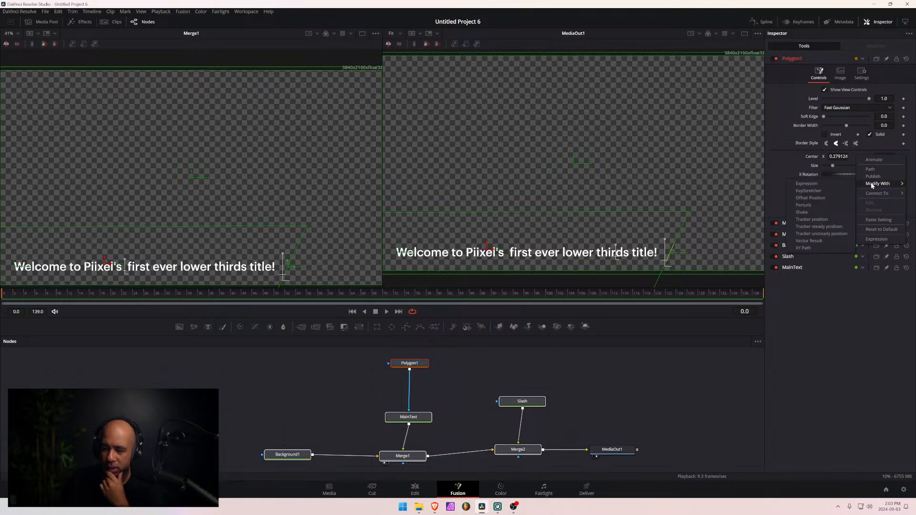
pyautogui.click(837, 284)
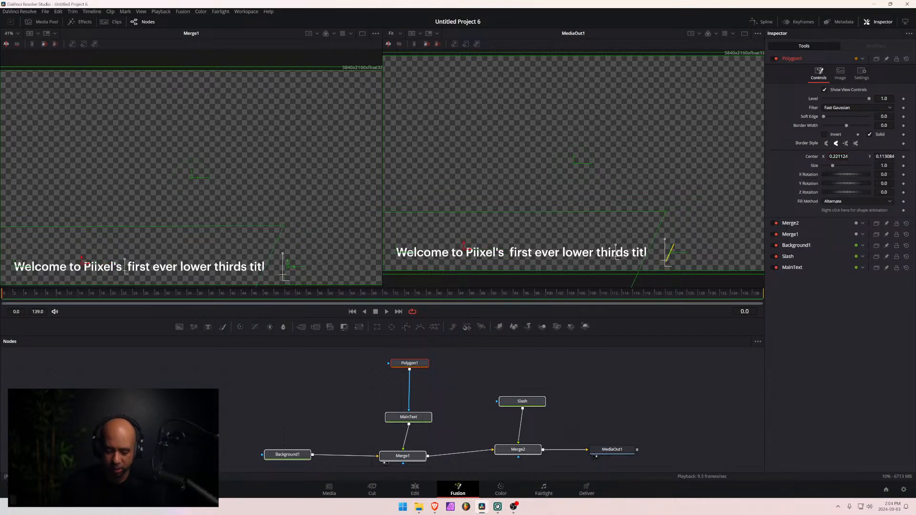
pyautogui.rightClick(865, 158)
pyautogui.moveTo(881, 185)
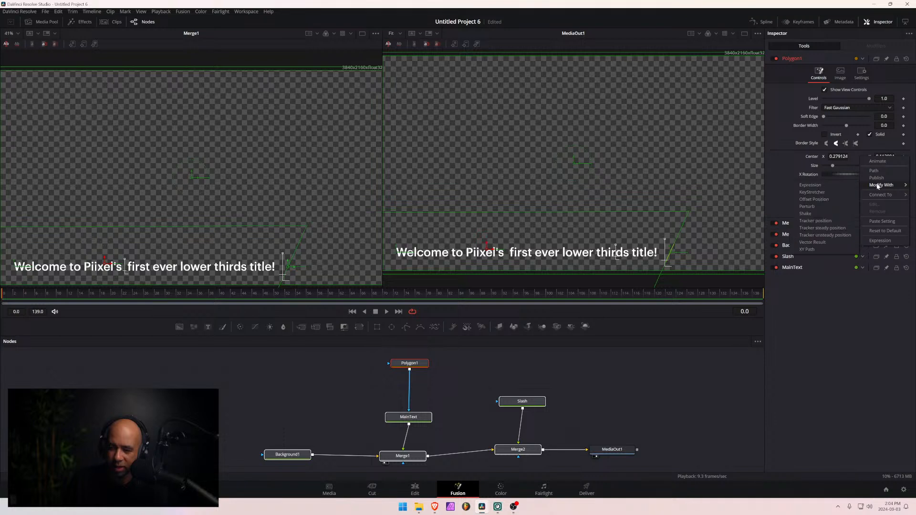
pyautogui.click(825, 200)
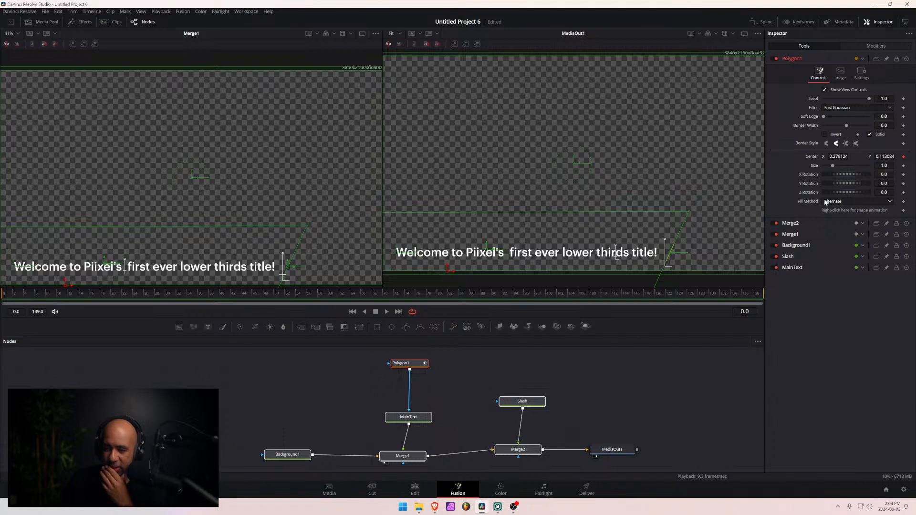
# - Try to link the Offset value of Polygon1's Center modifier to the slash with the expression Slash.center
pyautogui.click(887, 46)
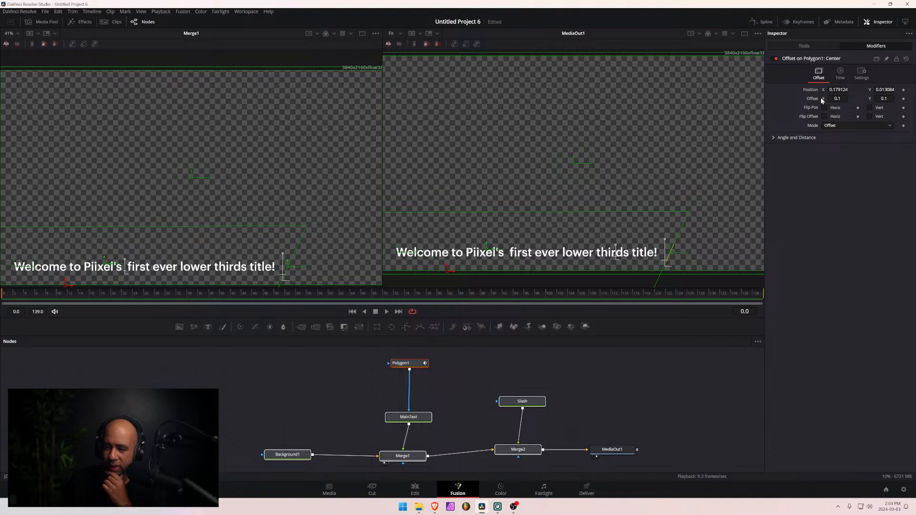
pyautogui.rightClick(852, 101)
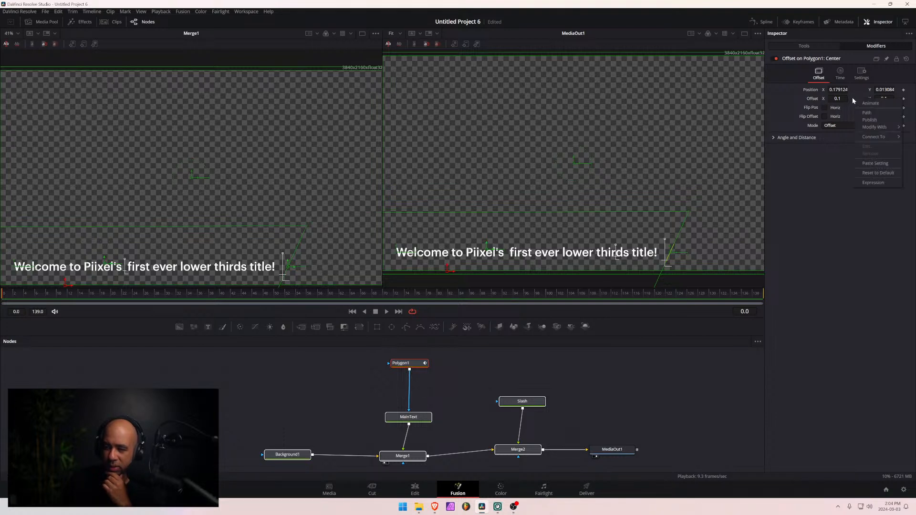
pyautogui.click(884, 183)
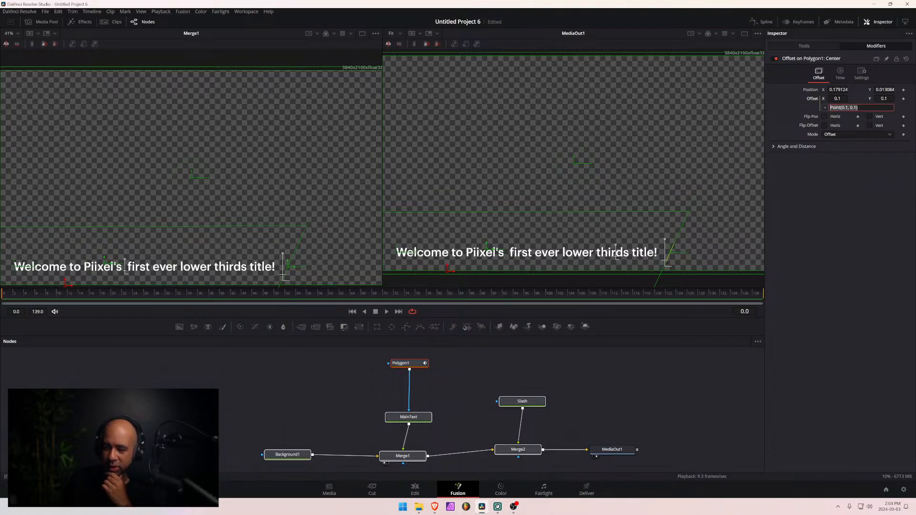
pyautogui.write('Slas')
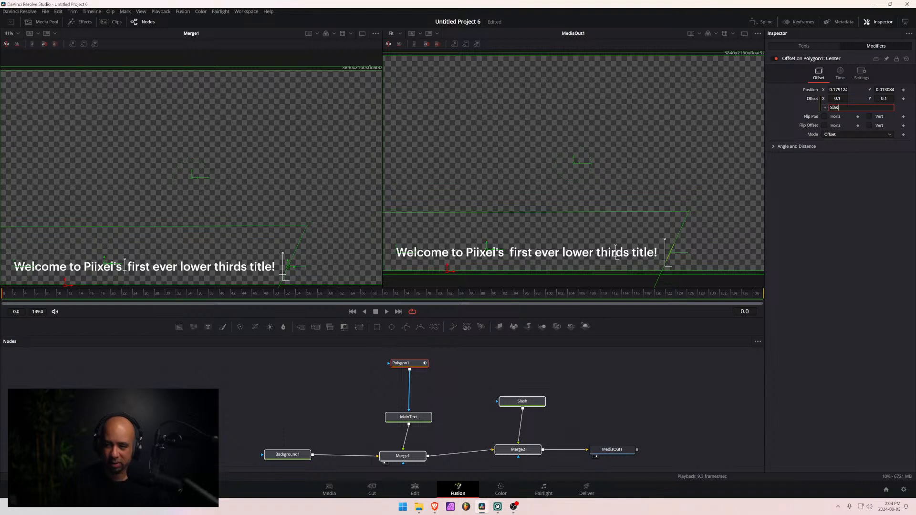
pyautogui.write('h.center')
pyautogui.press('Return')
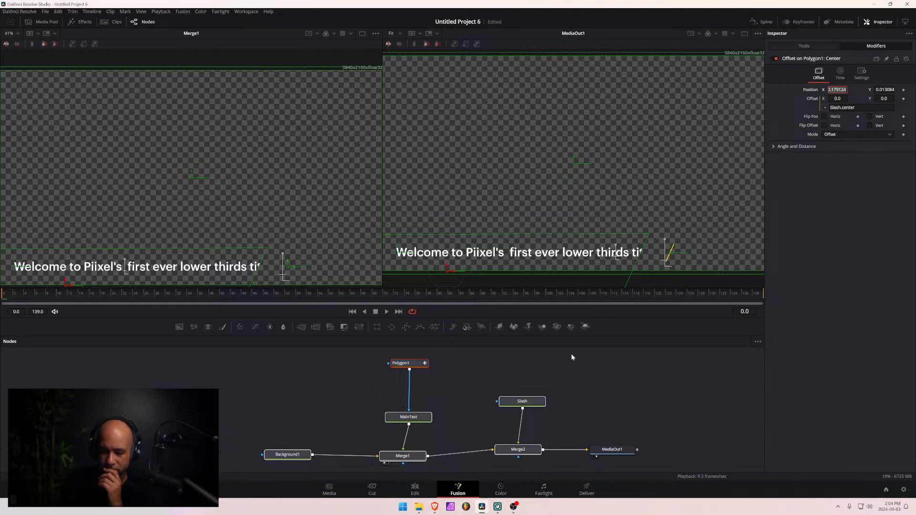
# - Set the Position of Polygon1's Center offset modifier to X 0.274124 and Y 0.094084
pyautogui.click(524, 403)
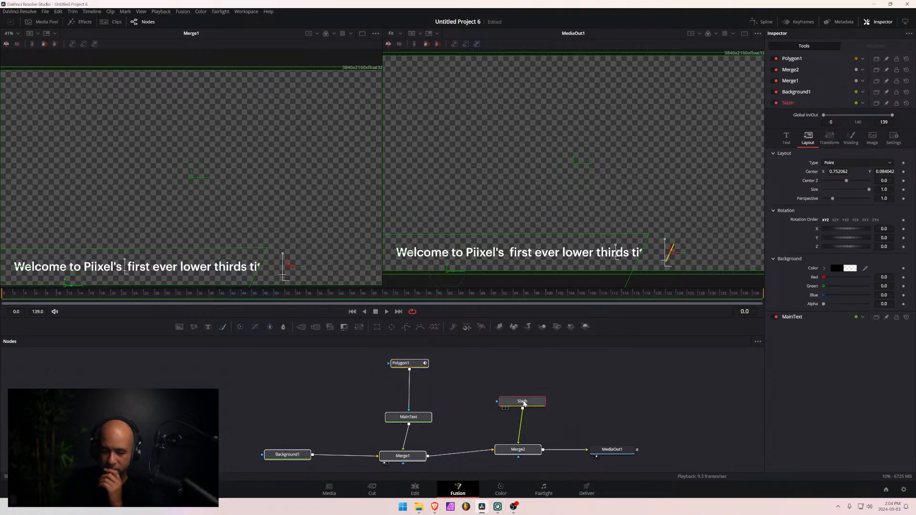
pyautogui.click(404, 364)
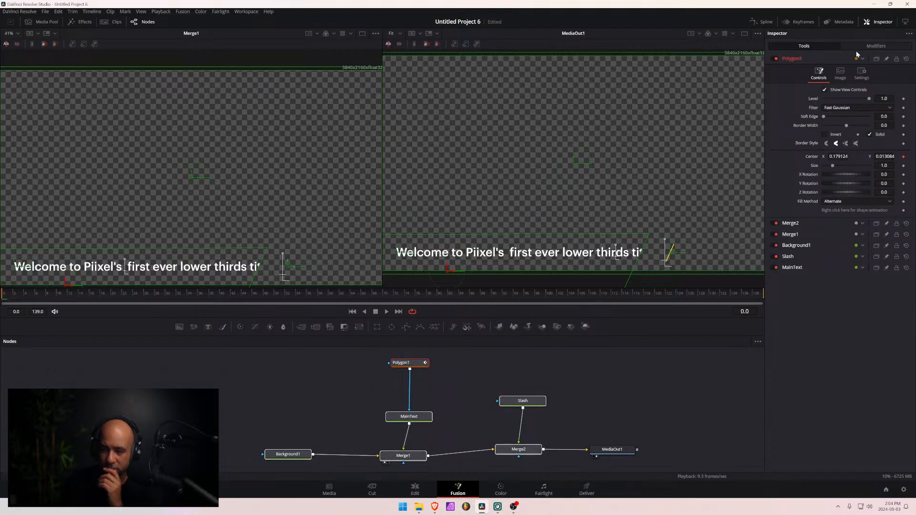
pyautogui.click(876, 45)
pyautogui.moveTo(838, 90); pyautogui.dragTo(900, 91)
pyautogui.moveTo(838, 89); pyautogui.dragTo(841, 90)
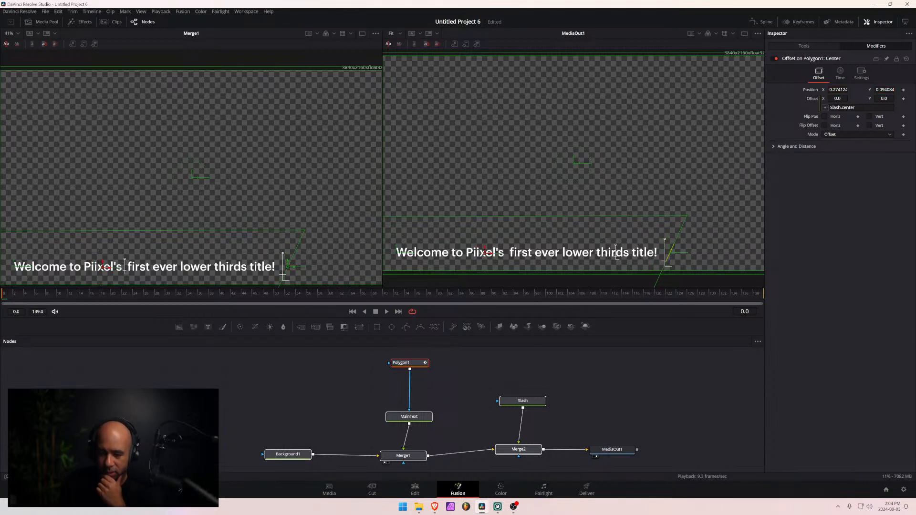
# - Remove the offset modifier from Polygon1's Center and select the Slash node, showing its Layout settings
pyautogui.click(523, 402)
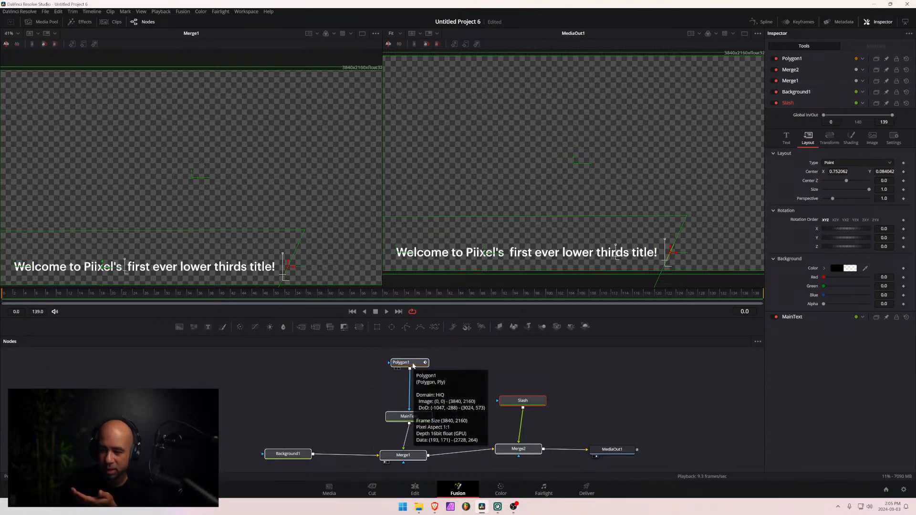
pyautogui.click(413, 364)
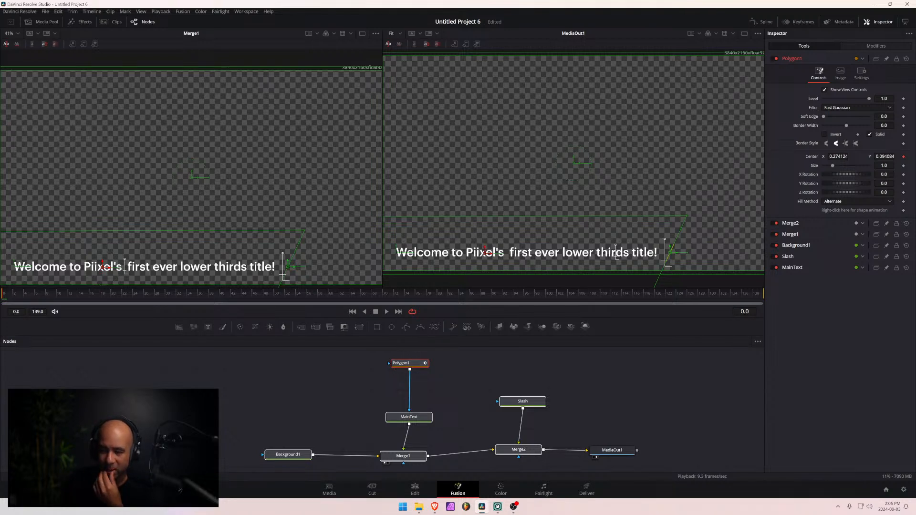
pyautogui.click(903, 157)
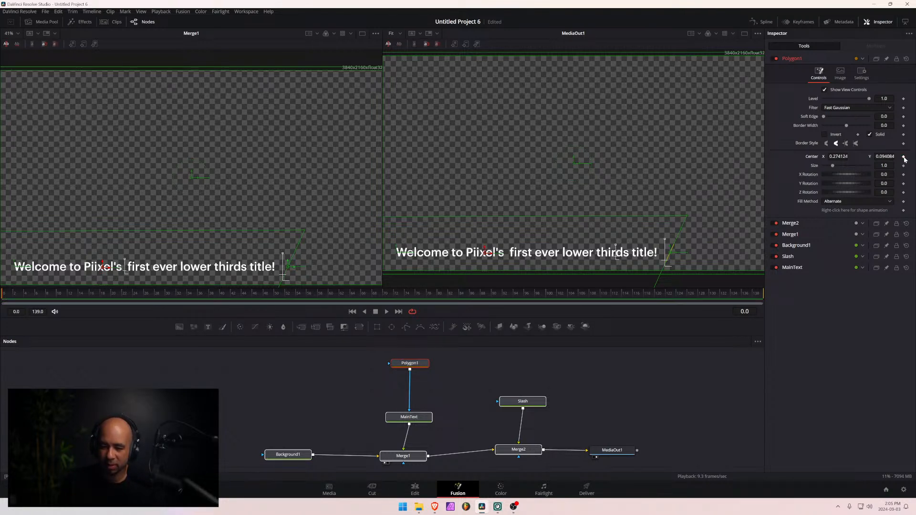
pyautogui.click(523, 402)
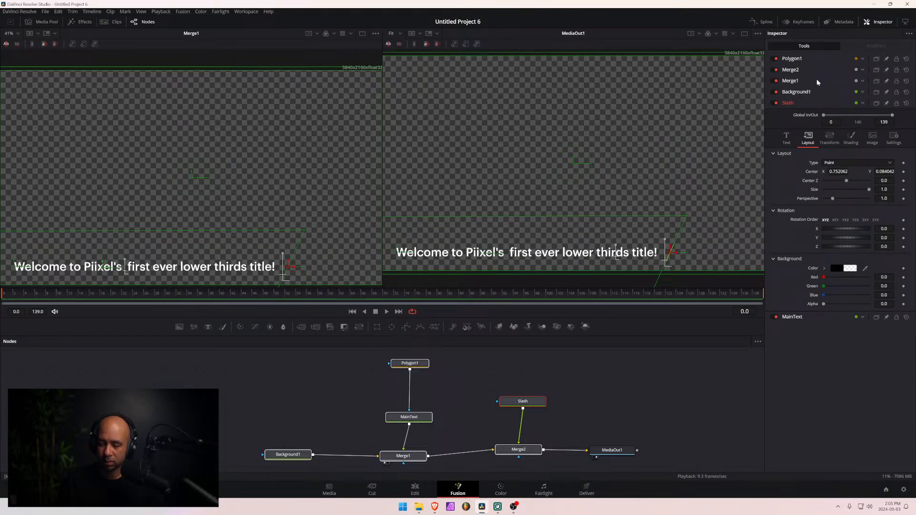
# - Play back the composition to check the title text and the slash
pyautogui.click(793, 58)
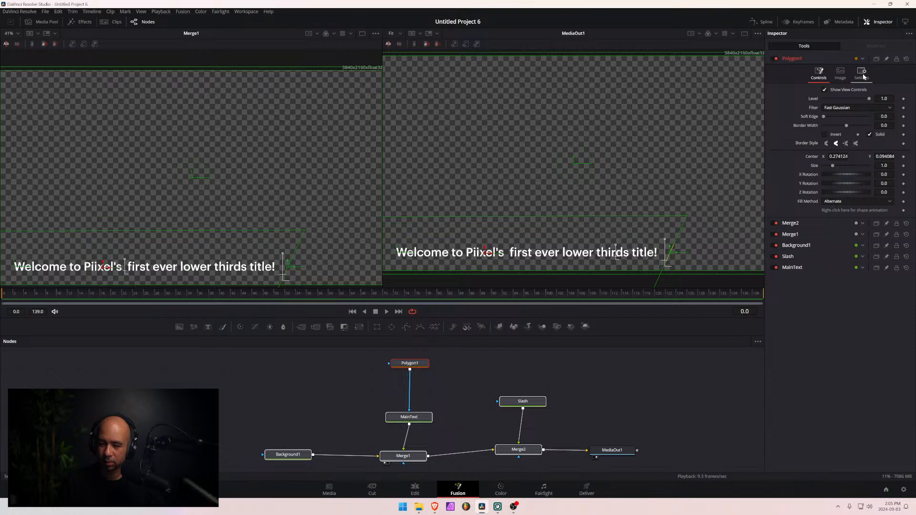
pyautogui.moveTo(529, 403); pyautogui.dragTo(528, 400)
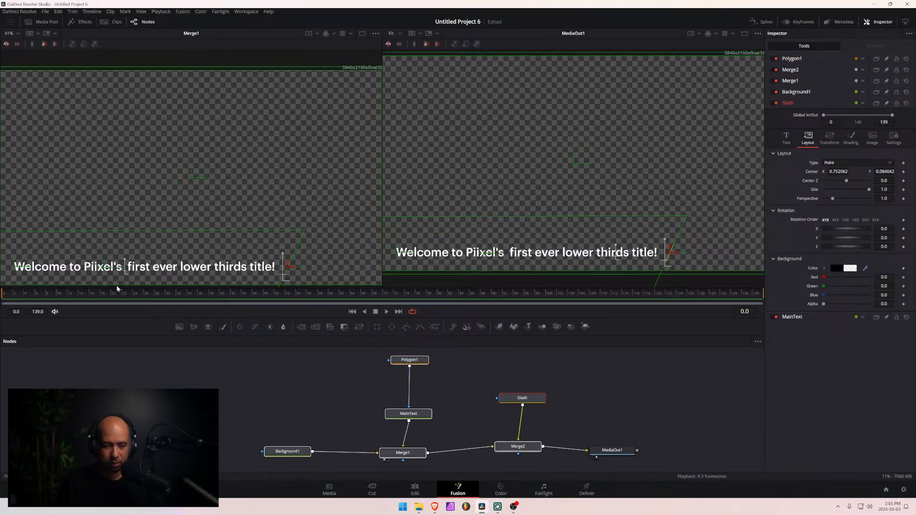
pyautogui.click(81, 294)
pyautogui.press('space')
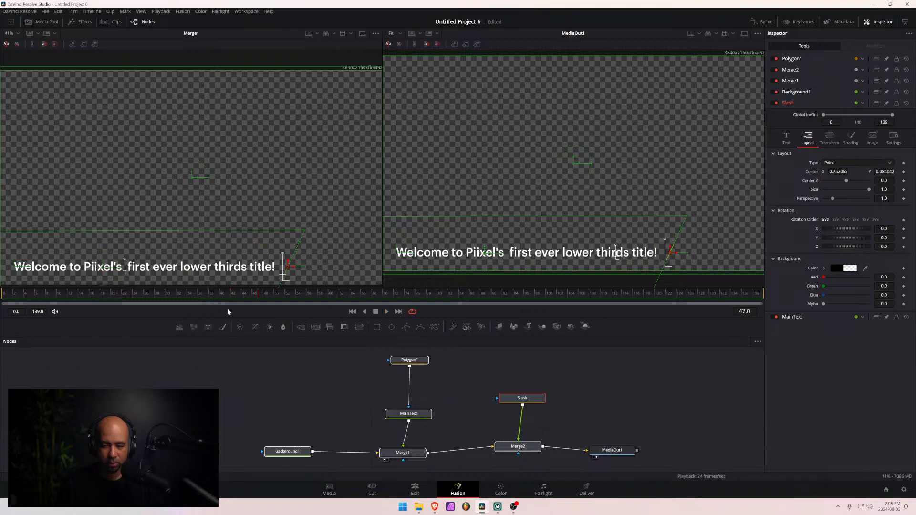
pyautogui.click(1, 297)
pyautogui.press('space')
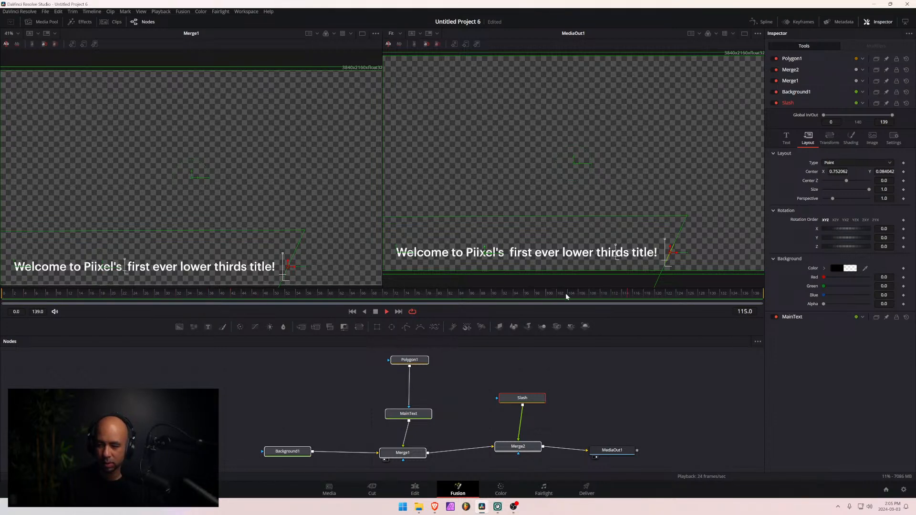
pyautogui.press('space')
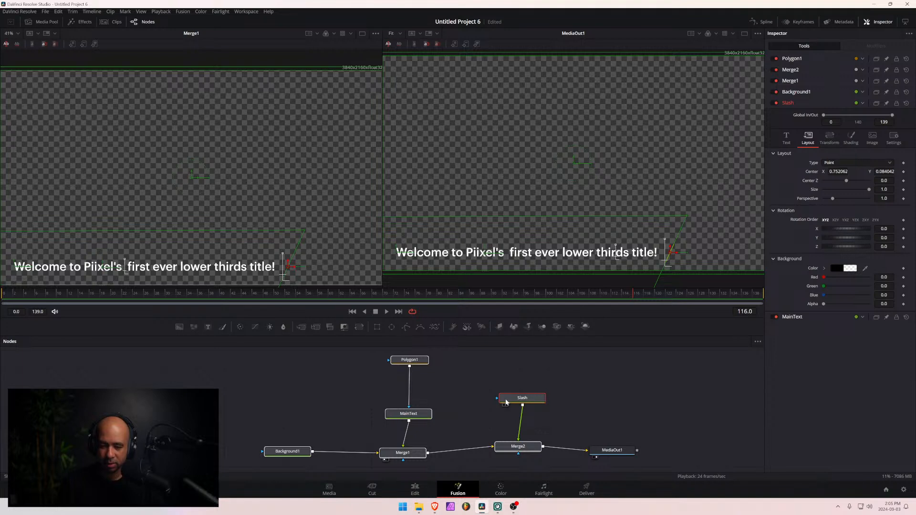
pyautogui.moveTo(507, 400); pyautogui.dragTo(503, 404)
pyautogui.click(556, 392)
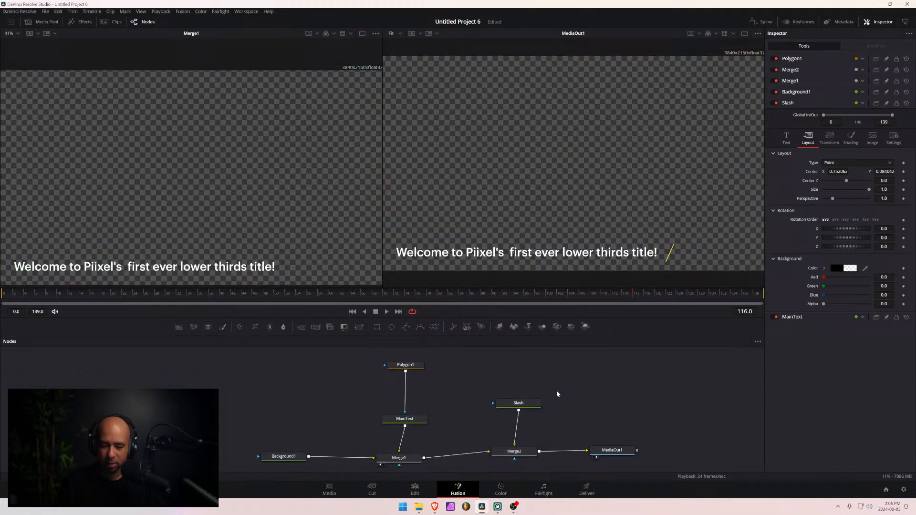
# - Apply an Offset Position modifier to the Center of the Polygon1 mask
pyautogui.click(399, 368)
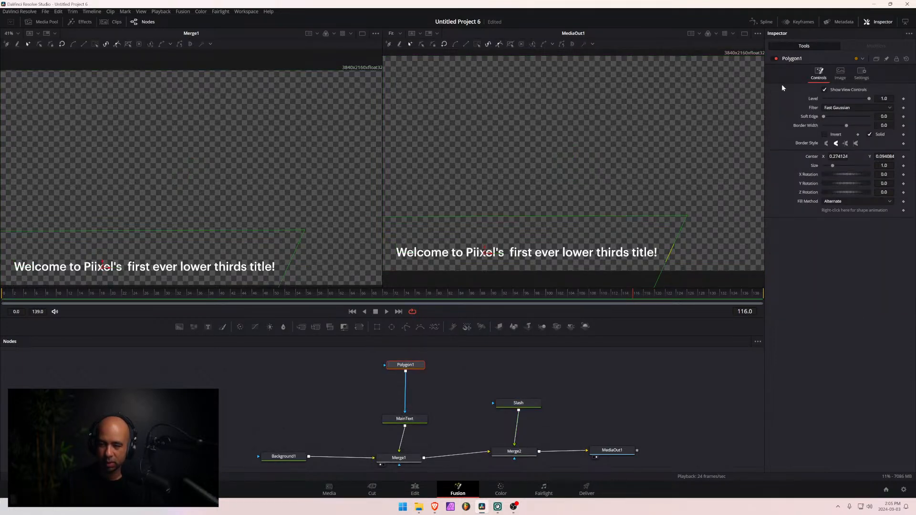
pyautogui.rightClick(859, 156)
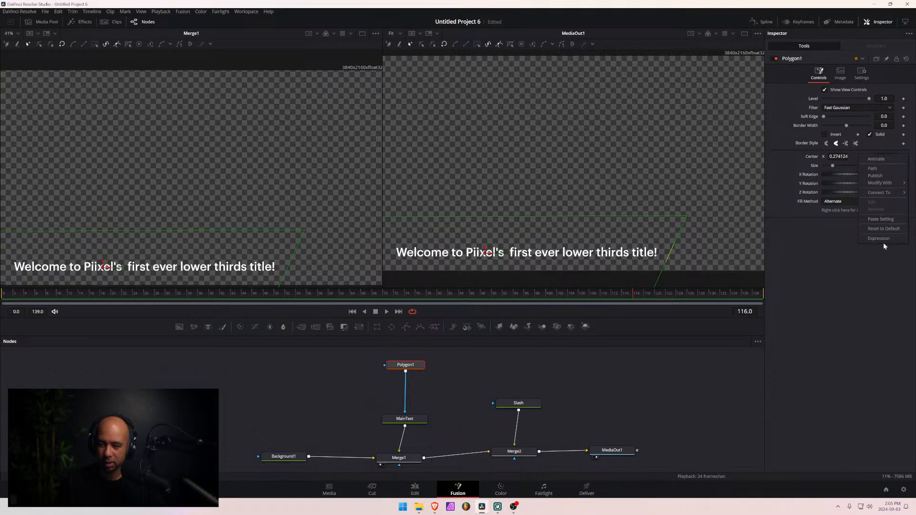
pyautogui.rightClick(854, 158)
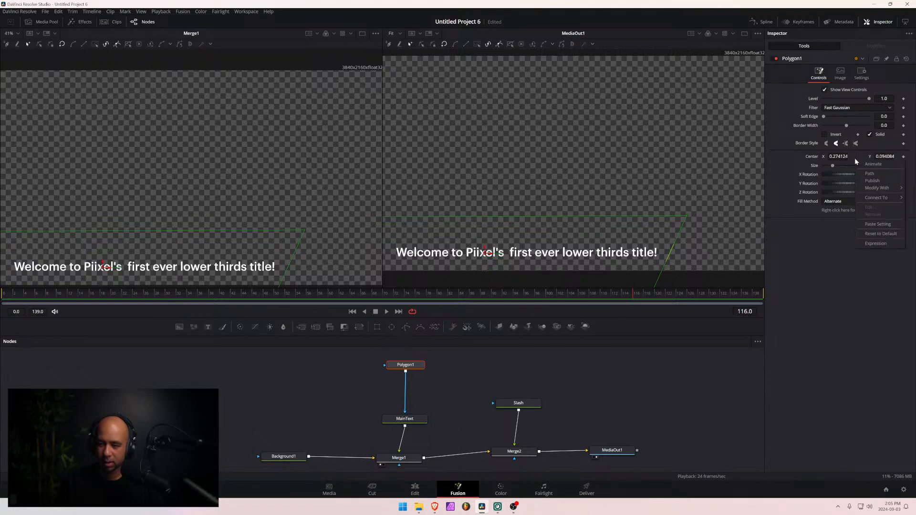
pyautogui.moveTo(873, 188)
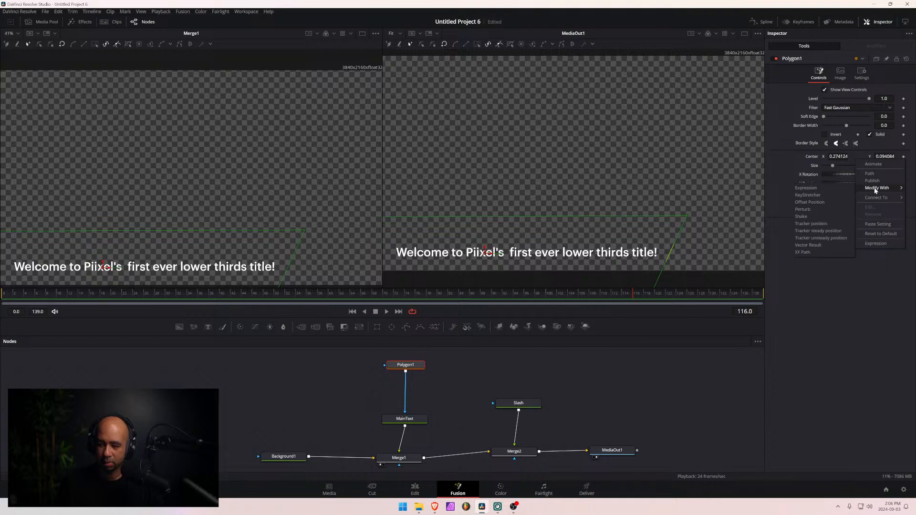
pyautogui.click(821, 209)
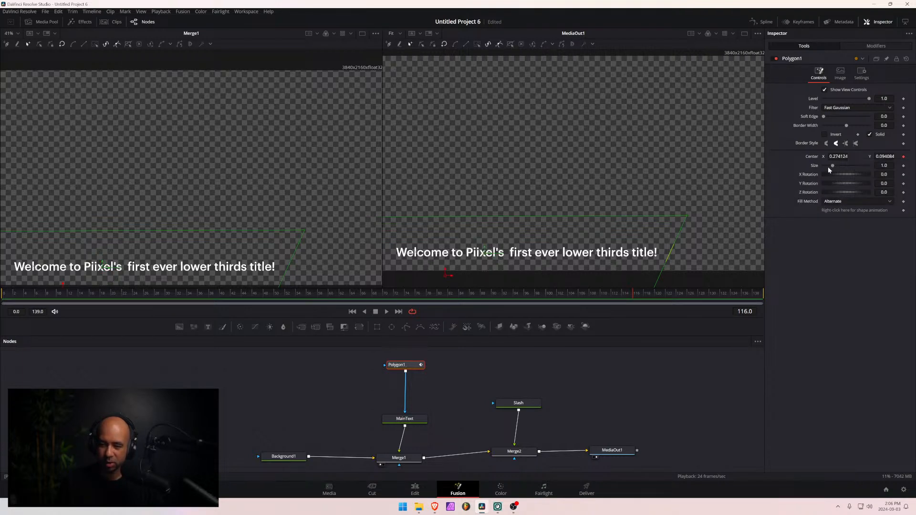
# - Add the expression Slash.center to the Offset value of Polygon1's Center modifier
pyautogui.click(867, 46)
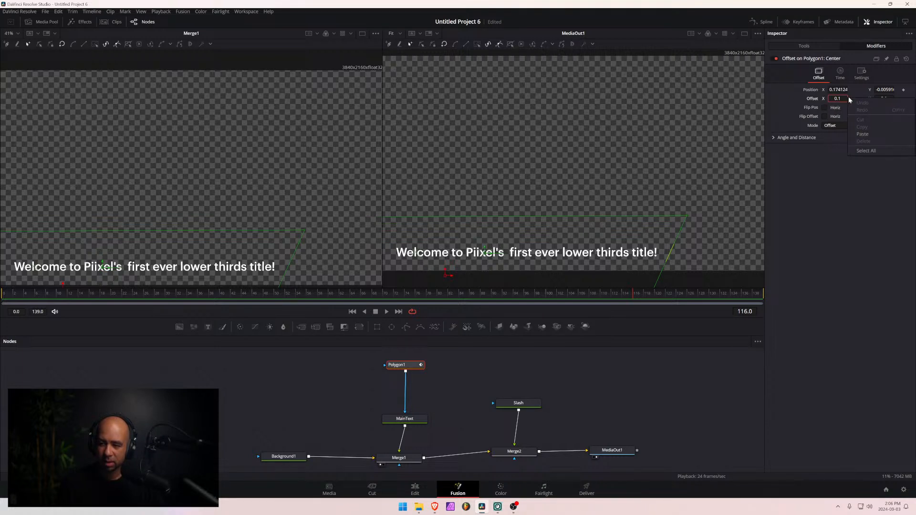
pyautogui.rightClick(857, 98)
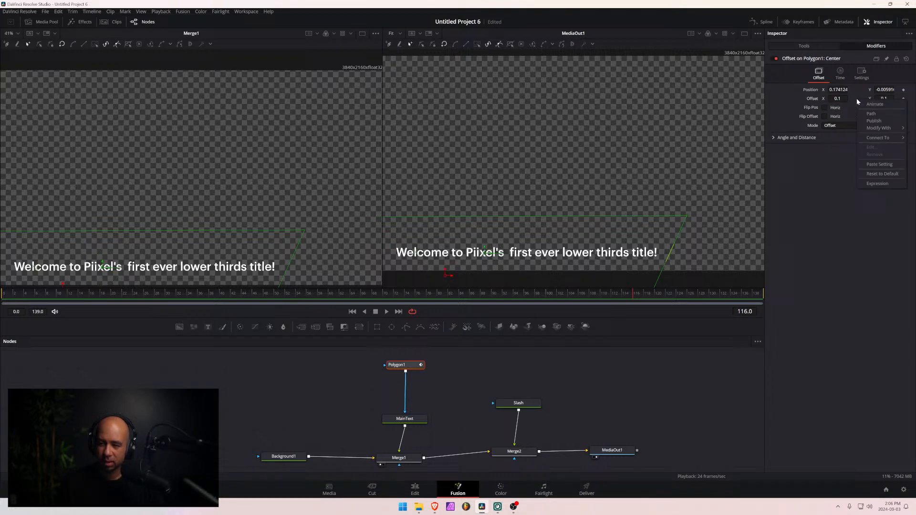
pyautogui.click(874, 186)
pyautogui.moveTo(860, 107); pyautogui.dragTo(804, 110)
pyautogui.press('BackSpace')
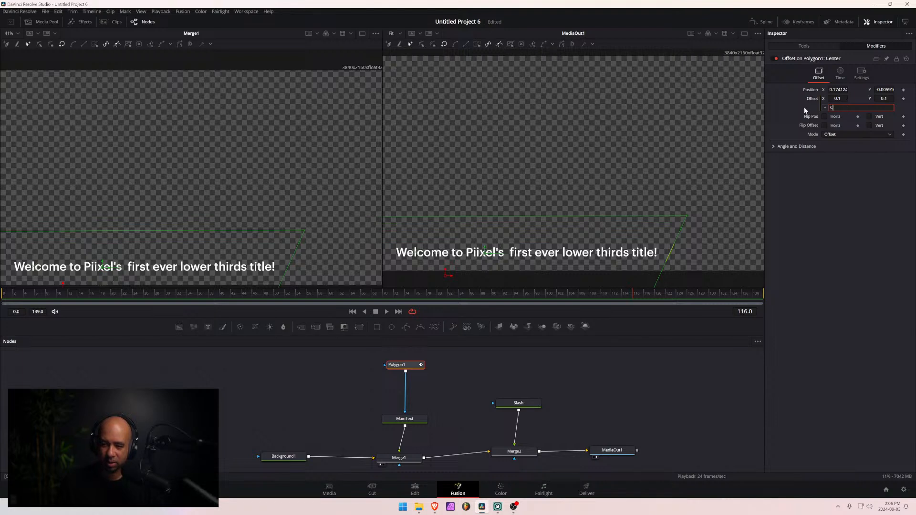
pyautogui.write('Slash.')
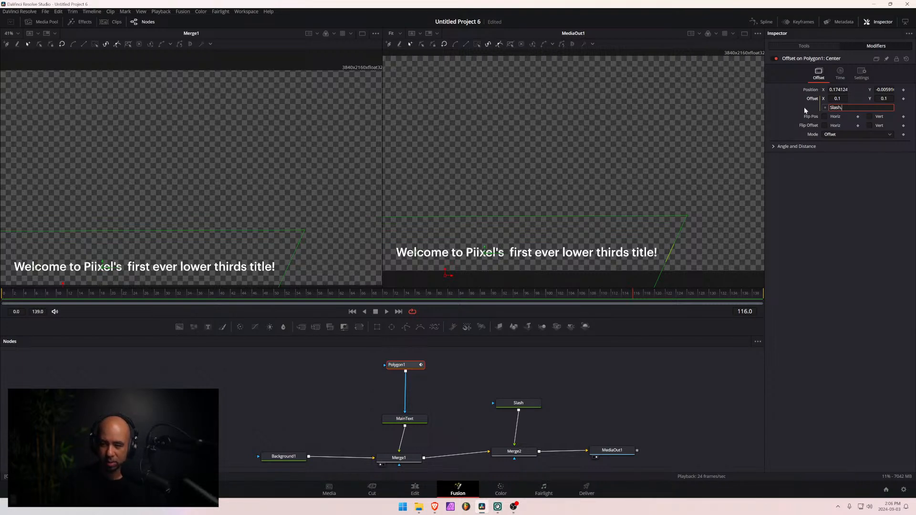
pyautogui.write('center')
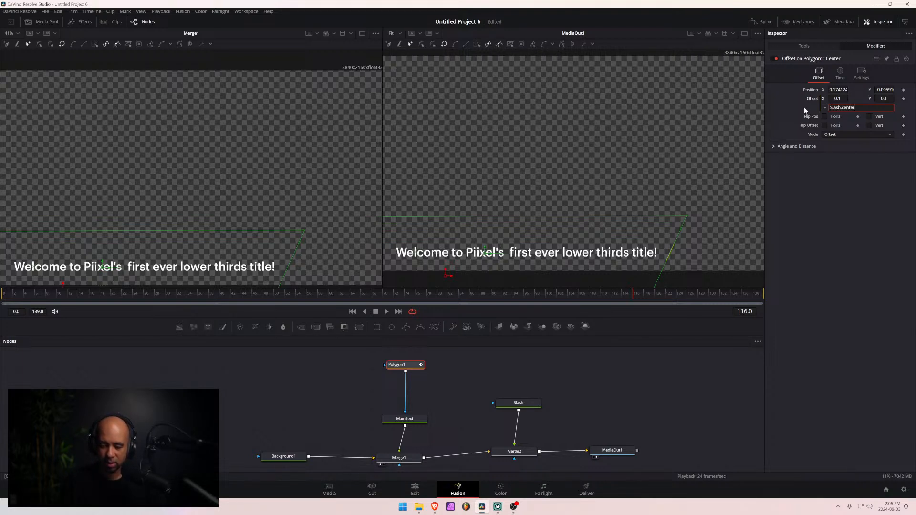
pyautogui.press('Tab')
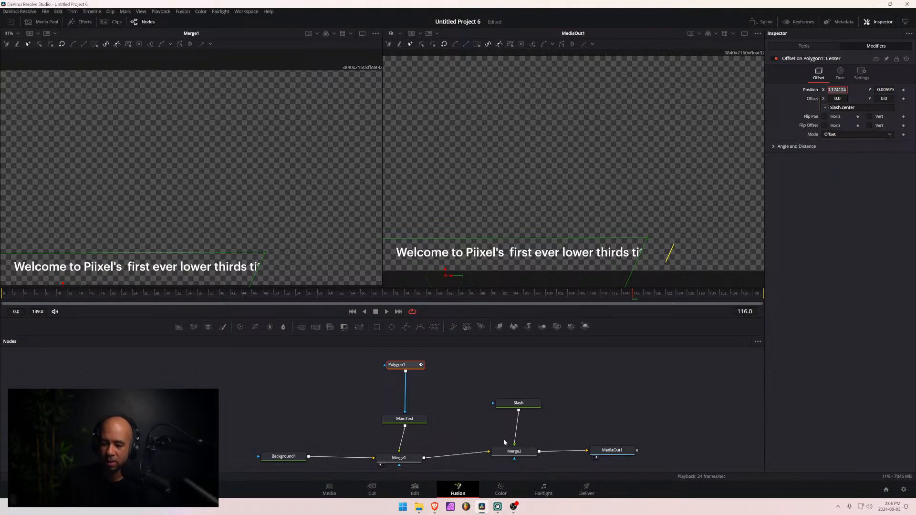
# - Shift the Slash text horizontally to Center X 0.829062 to test whether the Polygon1 mask follows it
pyautogui.click(523, 405)
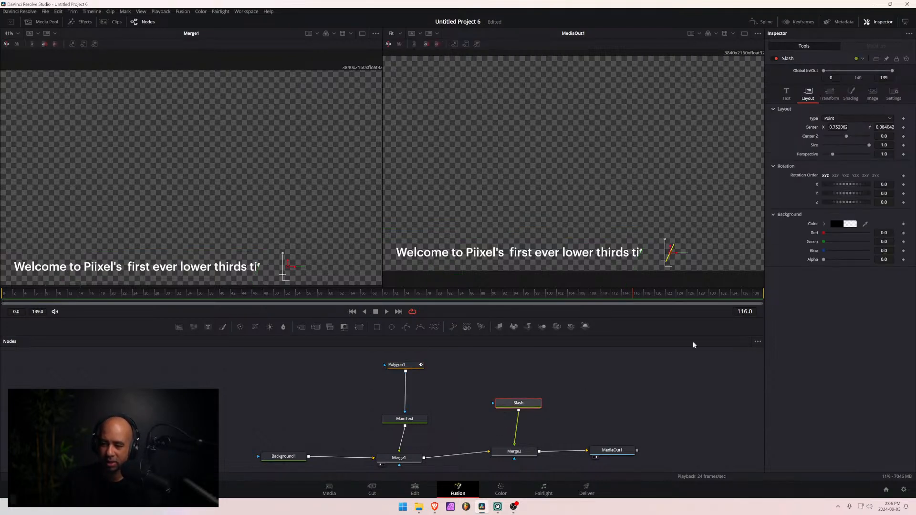
pyautogui.moveTo(843, 126)
pyautogui.mouseDown()
pyautogui.moveTo(774, 126)
pyautogui.moveTo(882, 126)
pyautogui.moveTo(854, 127)
pyautogui.mouseUp()
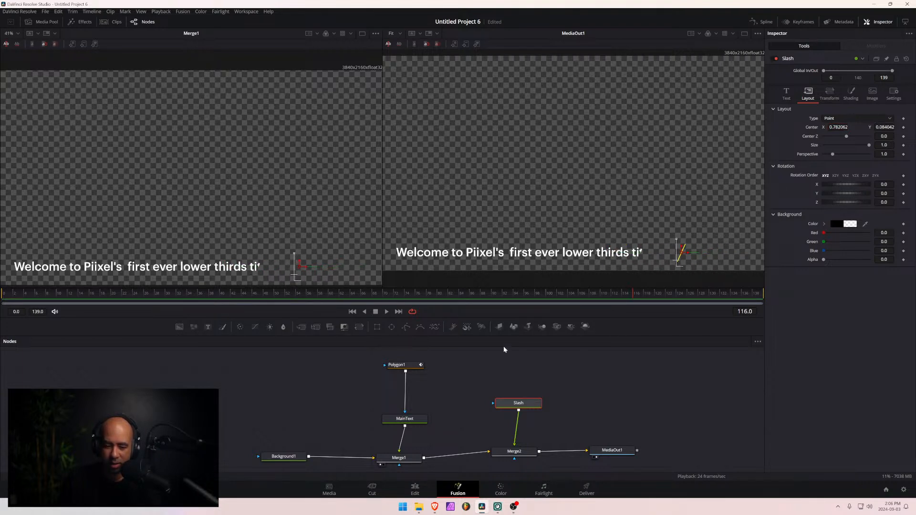
pyautogui.click(402, 367)
pyautogui.click(519, 409)
pyautogui.moveTo(654, 252); pyautogui.dragTo(700, 252)
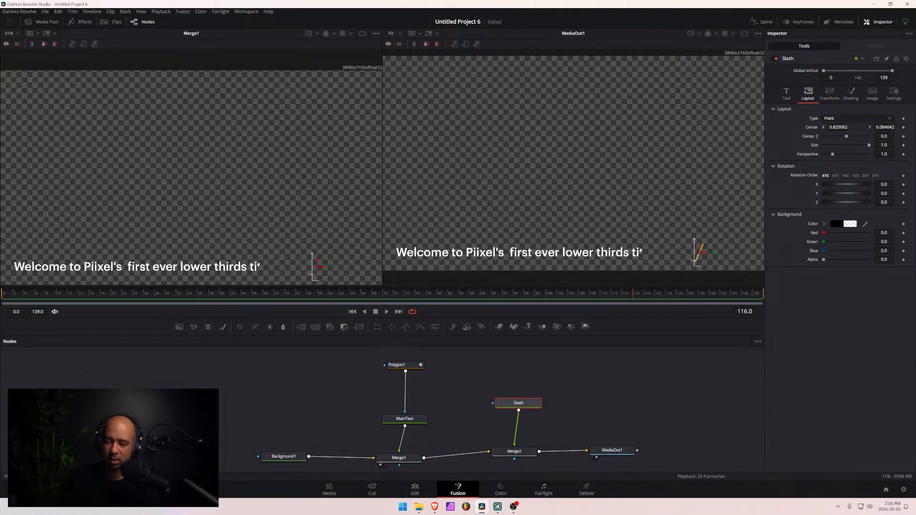
pyautogui.click(889, 119)
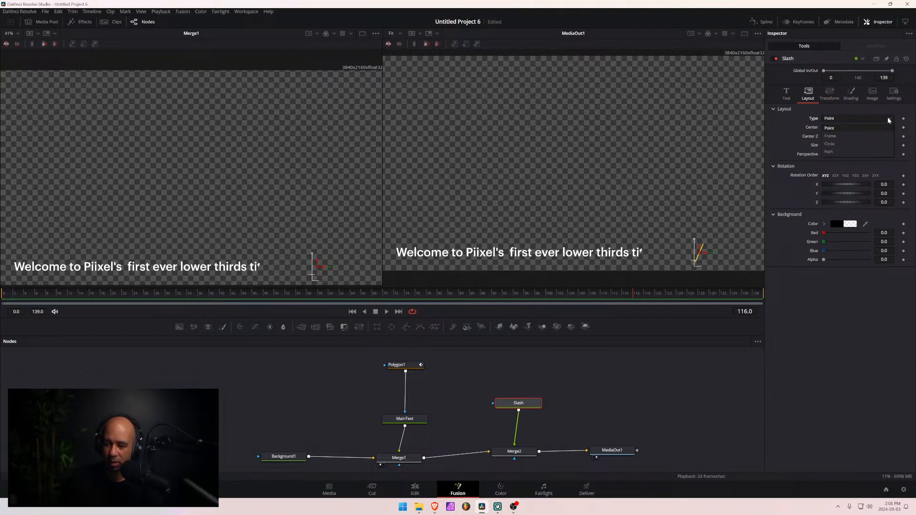
pyautogui.click(866, 110)
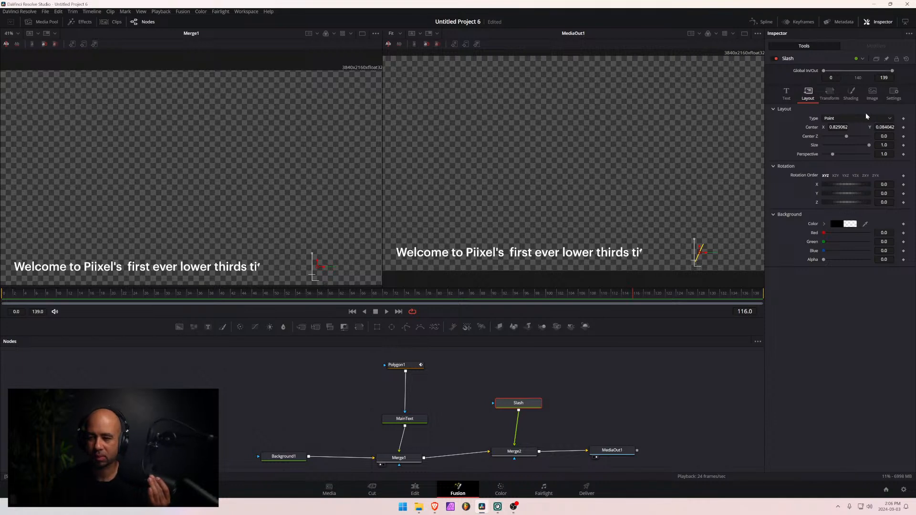
# - Try the spelling Slash.centre in the Offset expression of Polygon1's Center modifier
pyautogui.click(399, 365)
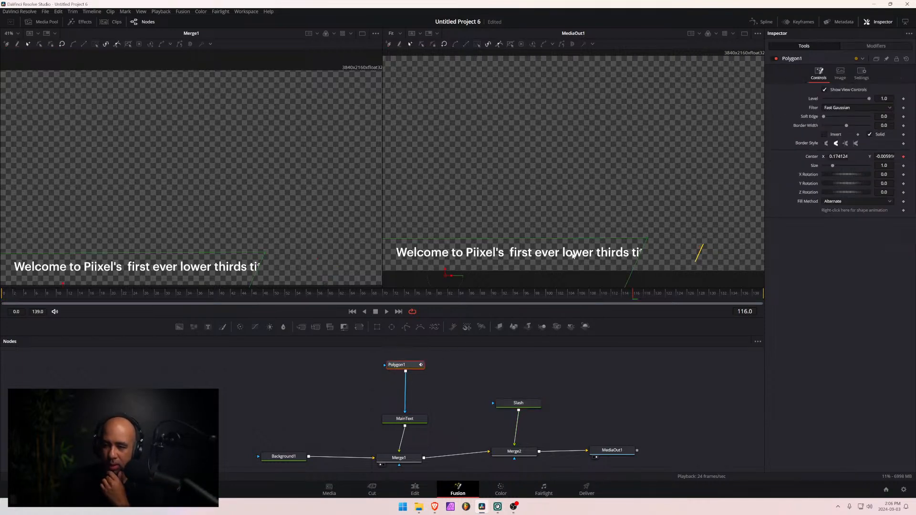
pyautogui.click(876, 46)
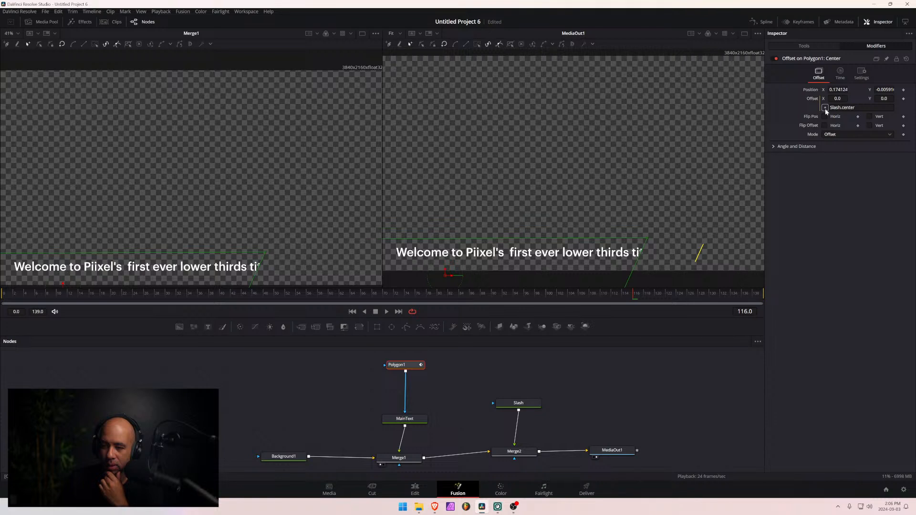
pyautogui.click(857, 107)
pyautogui.press('BackSpace')
pyautogui.press('BackSpace')
pyautogui.write('re')
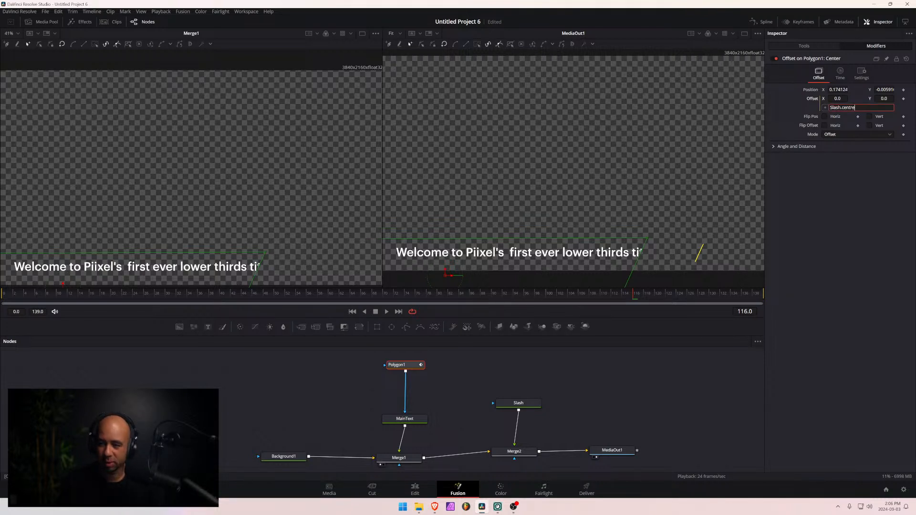
pyautogui.press('Tab')
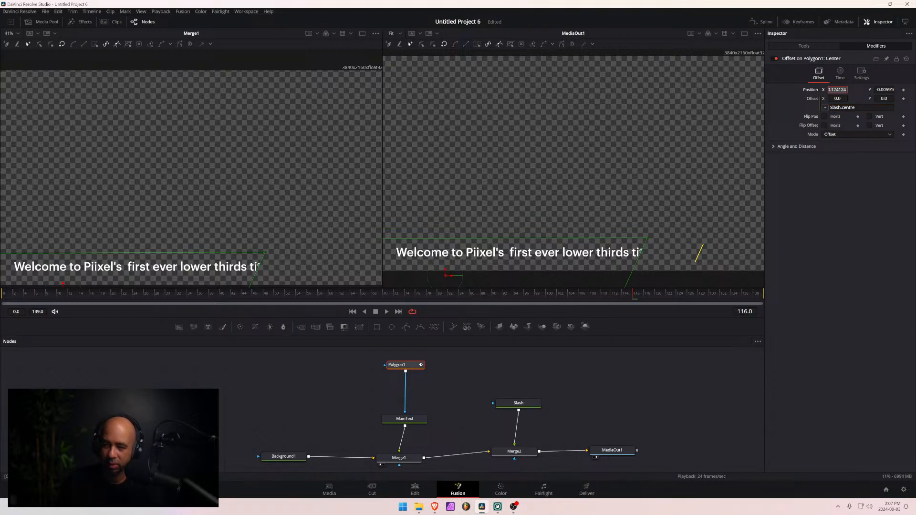
# - Set the Position X of Polygon1's offset modifier to 0.323124 and the Slash text's Center X to 0.771062
pyautogui.write('0.313124')
pyautogui.press('Return')
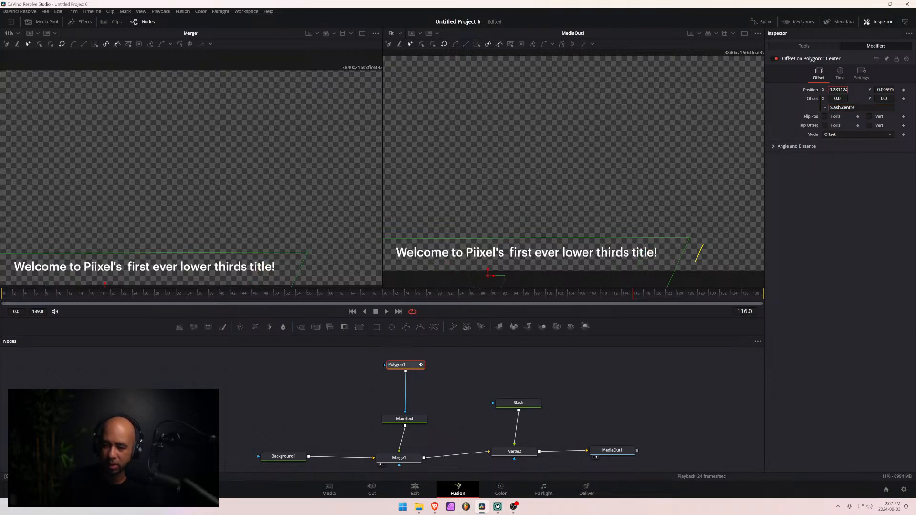
pyautogui.moveTo(837, 90); pyautogui.dragTo(841, 89)
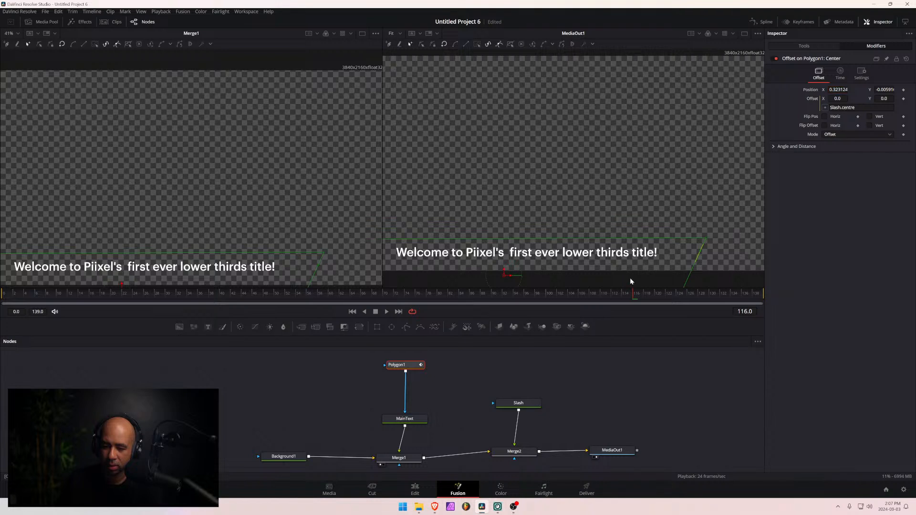
pyautogui.click(515, 403)
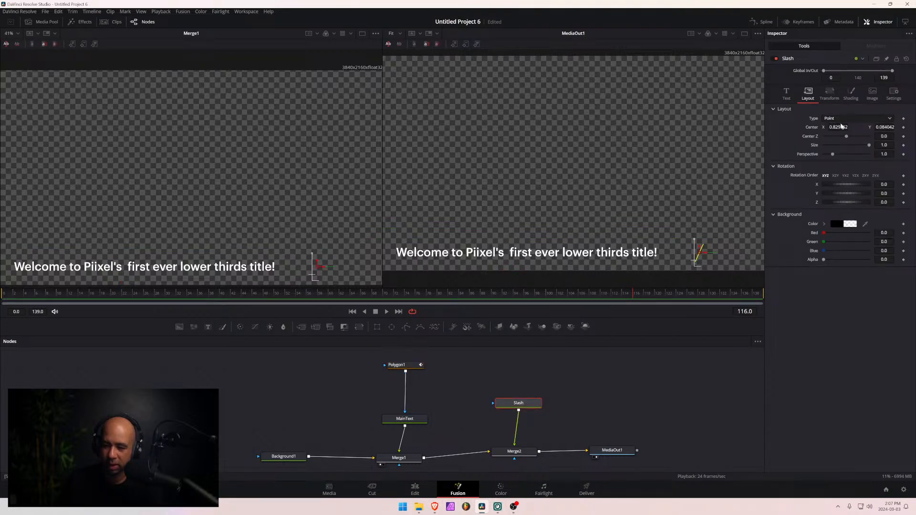
pyautogui.moveTo(839, 127); pyautogui.dragTo(811, 127)
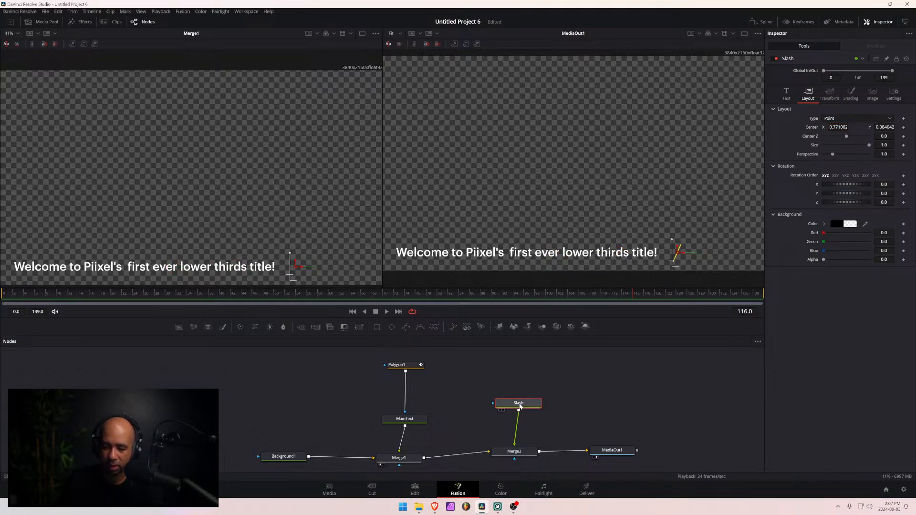
# - Change the Offset expression of Polygon1's Center modifier back to Slash.center and set its Position X to 0.267124
pyautogui.click(406, 367)
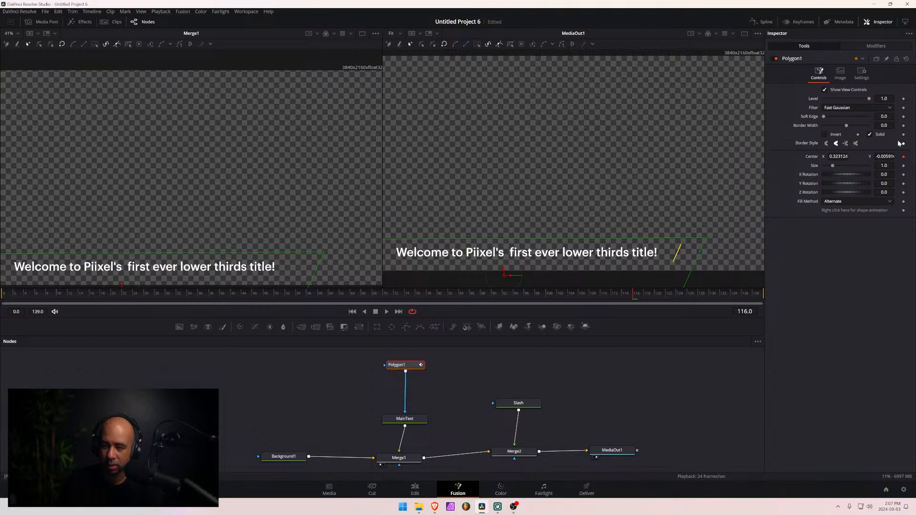
pyautogui.click(877, 46)
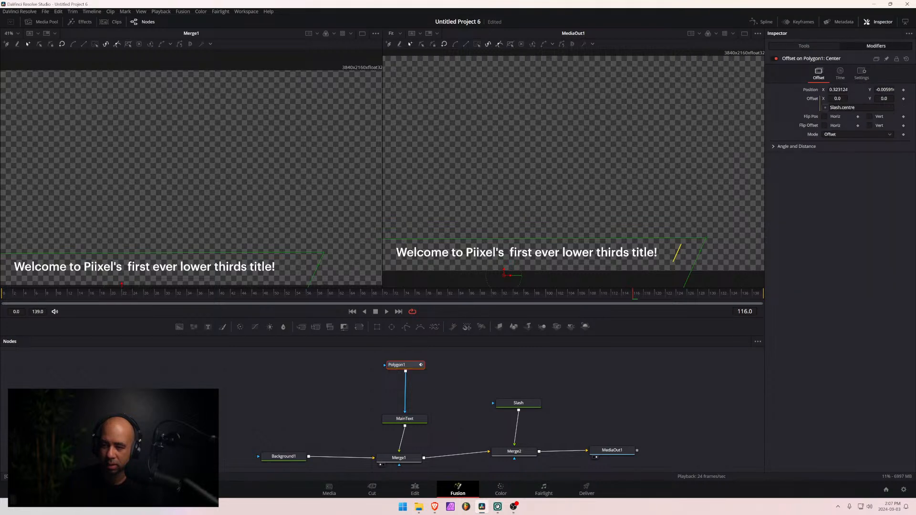
pyautogui.click(854, 108)
pyautogui.press('BackSpace')
pyautogui.press('BackSpace')
pyautogui.write('er')
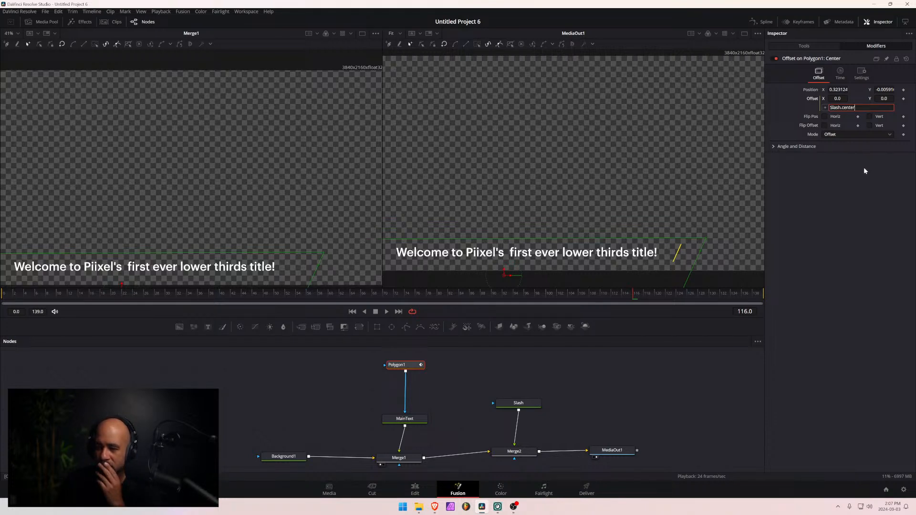
pyautogui.press('Return')
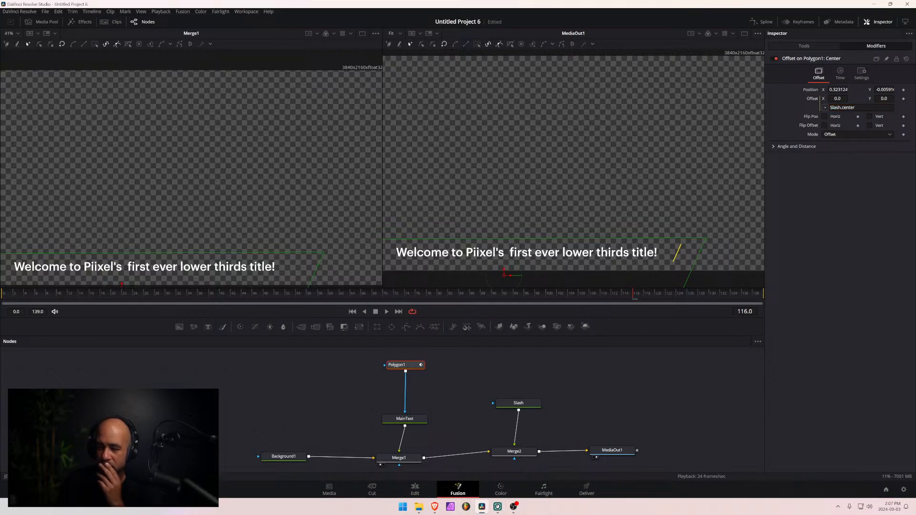
pyautogui.moveTo(838, 90); pyautogui.dragTo(811, 90)
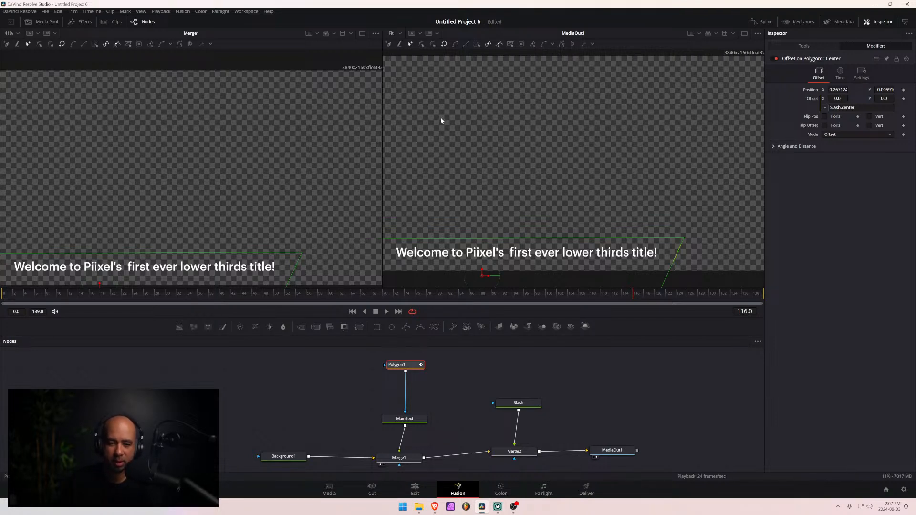
# - Examine the Settings and Time options of Polygon1's Center offset modifier, plus the composition's keyframes and Polygon1's spline
pyautogui.scroll(-2, 448, 109)
pyautogui.scroll(3, 448, 109)
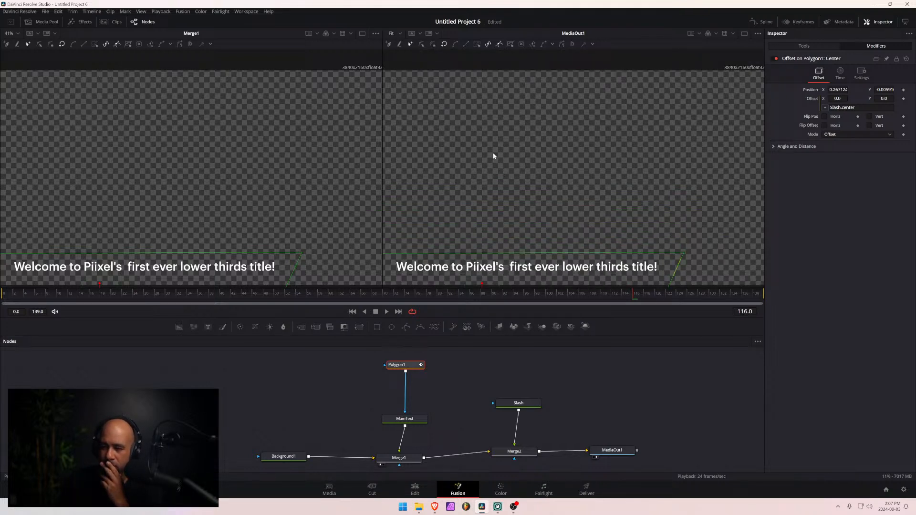
pyautogui.click(861, 73)
pyautogui.click(840, 73)
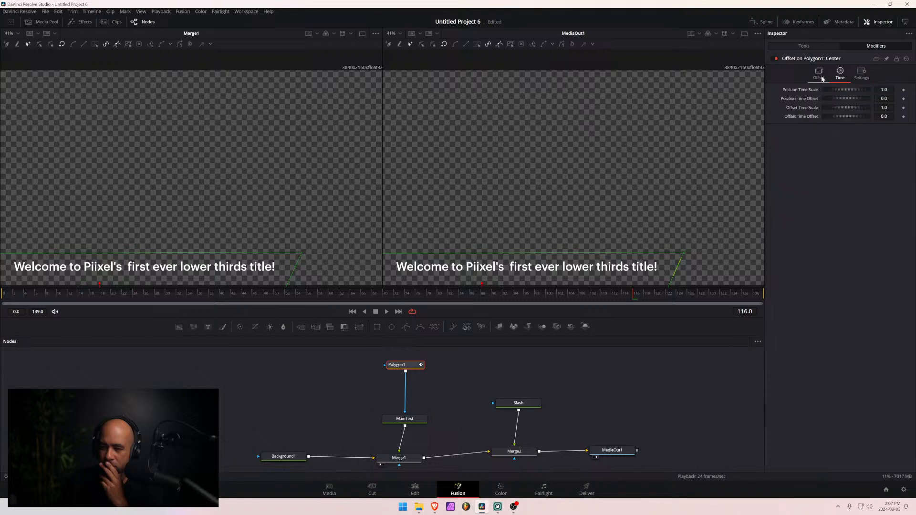
pyautogui.click(817, 74)
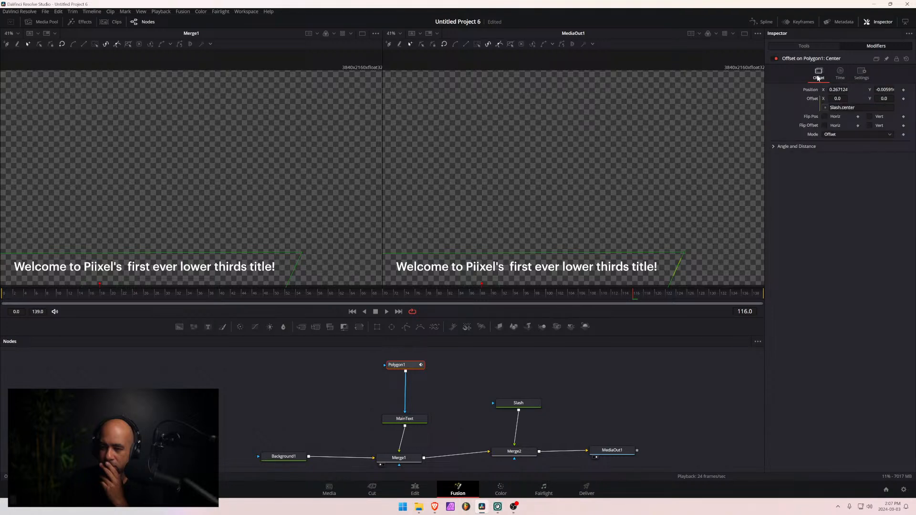
pyautogui.click(788, 46)
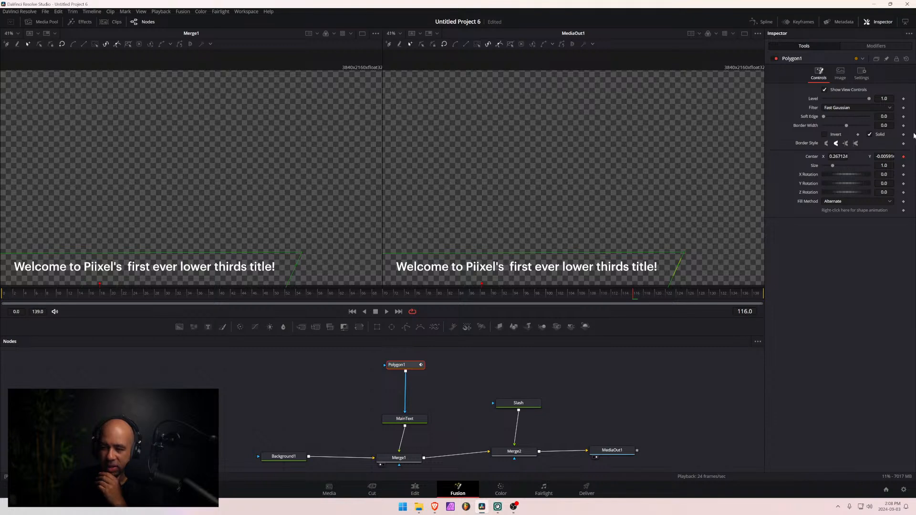
pyautogui.click(798, 22)
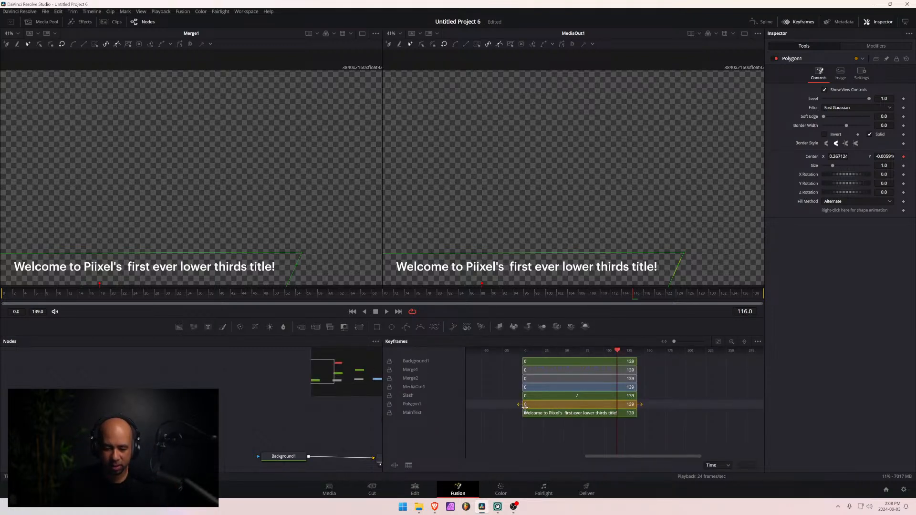
pyautogui.click(763, 22)
pyautogui.click(798, 20)
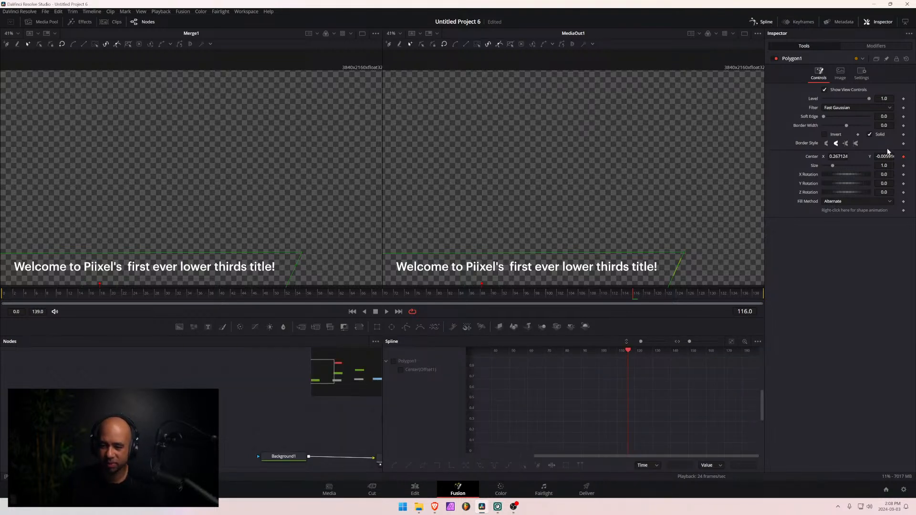
# - Remove the offset modifier from Polygon1's Center and return the playhead to frame 0
pyautogui.click(903, 156)
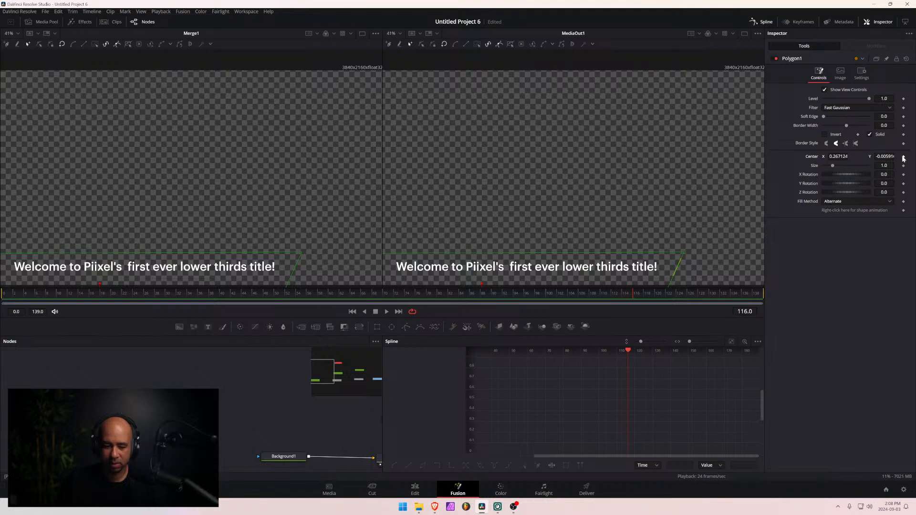
pyautogui.click(903, 157)
pyautogui.click(903, 157)
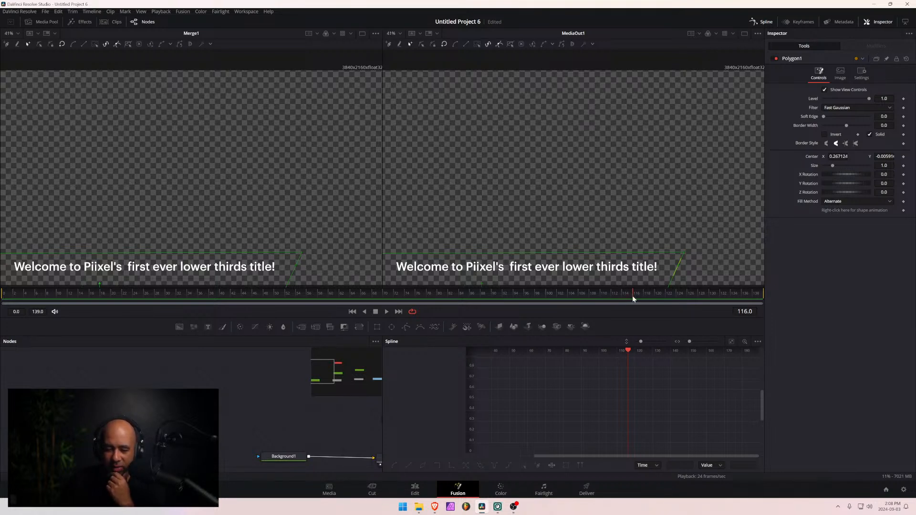
pyautogui.moveTo(632, 296); pyautogui.dragTo(1, 319)
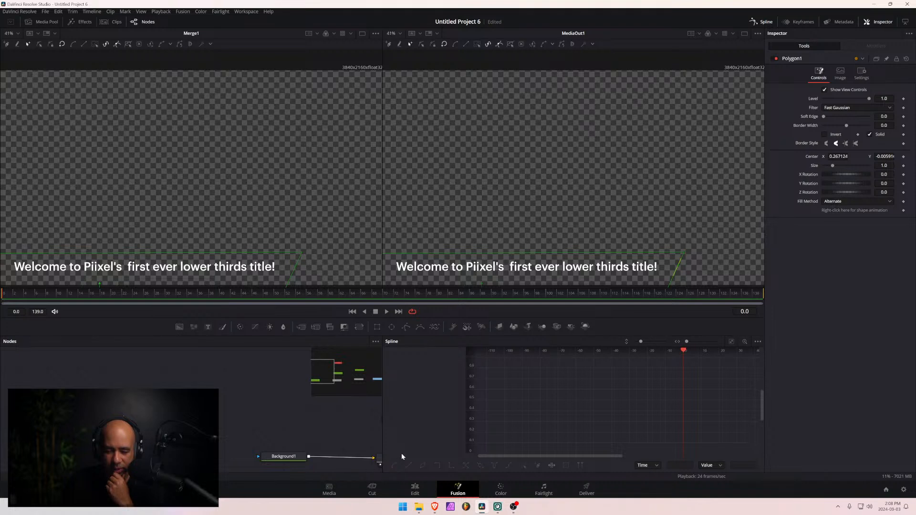
pyautogui.click(761, 22)
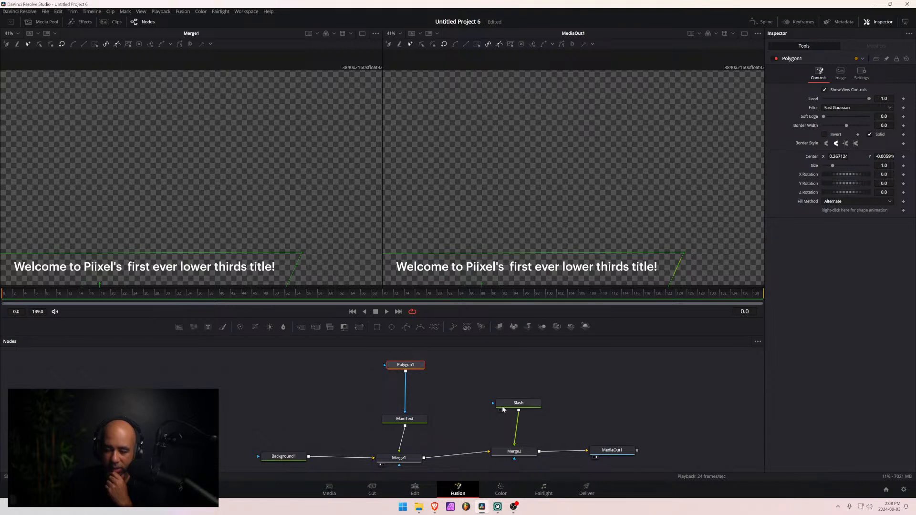
# - Reposition the Polygon1 mask to Center X 0.289124 and Y 0.069084 so it uncovers the whole title text
pyautogui.moveTo(514, 406); pyautogui.dragTo(511, 412)
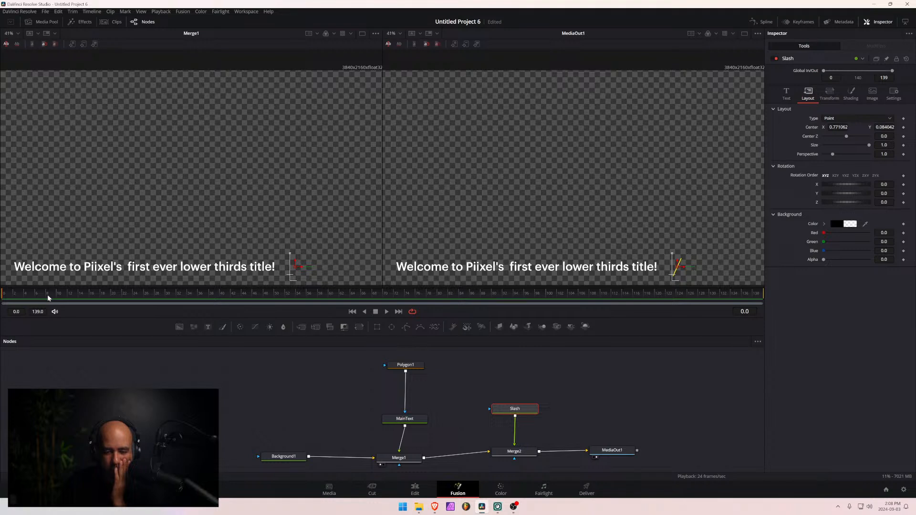
pyautogui.click(411, 368)
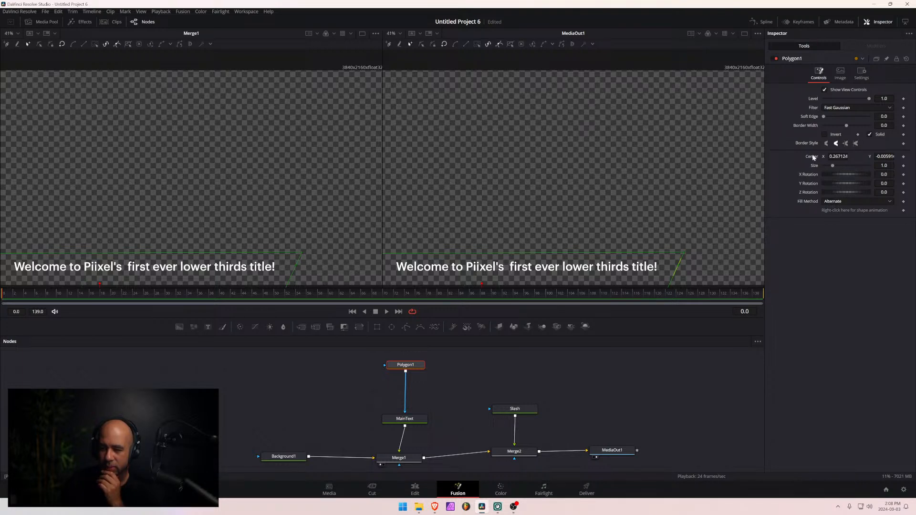
pyautogui.rightClick(856, 157)
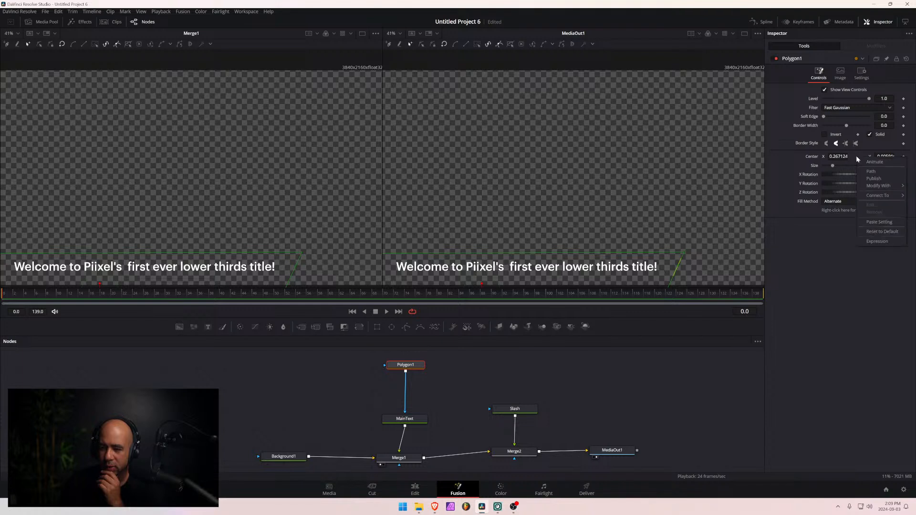
pyautogui.moveTo(877, 187)
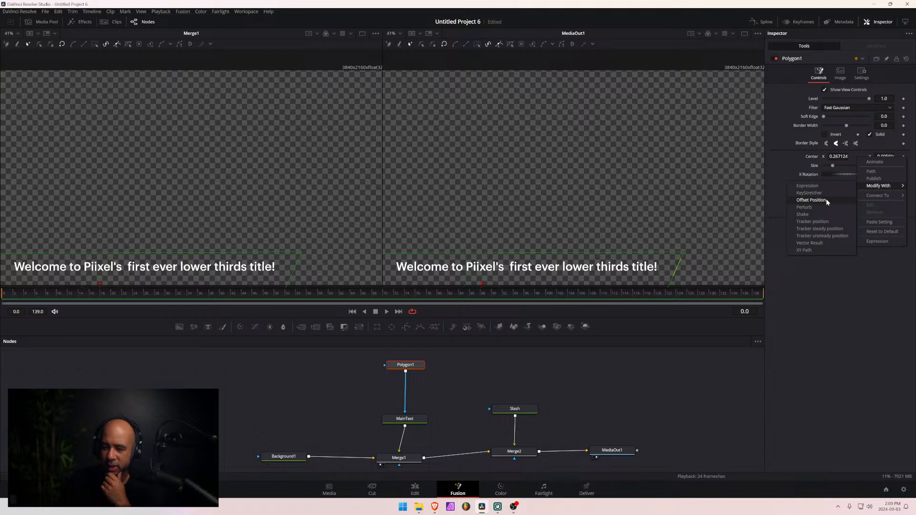
pyautogui.click(826, 200)
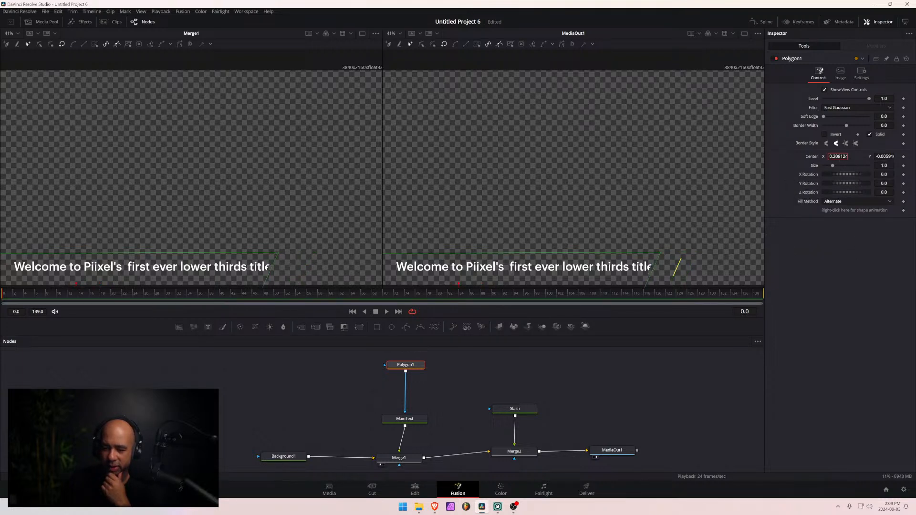
pyautogui.moveTo(838, 157); pyautogui.dragTo(911, 156)
pyautogui.rightClick(855, 155)
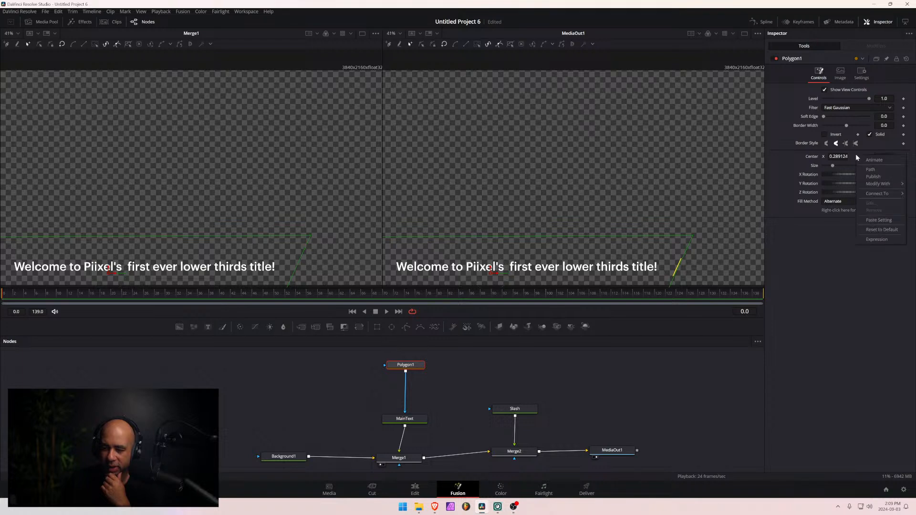
pyautogui.moveTo(890, 185)
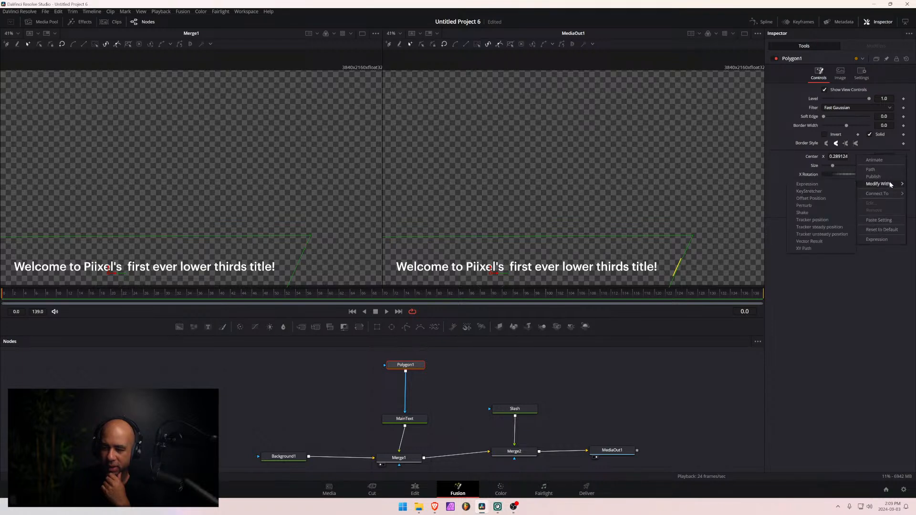
pyautogui.click(817, 199)
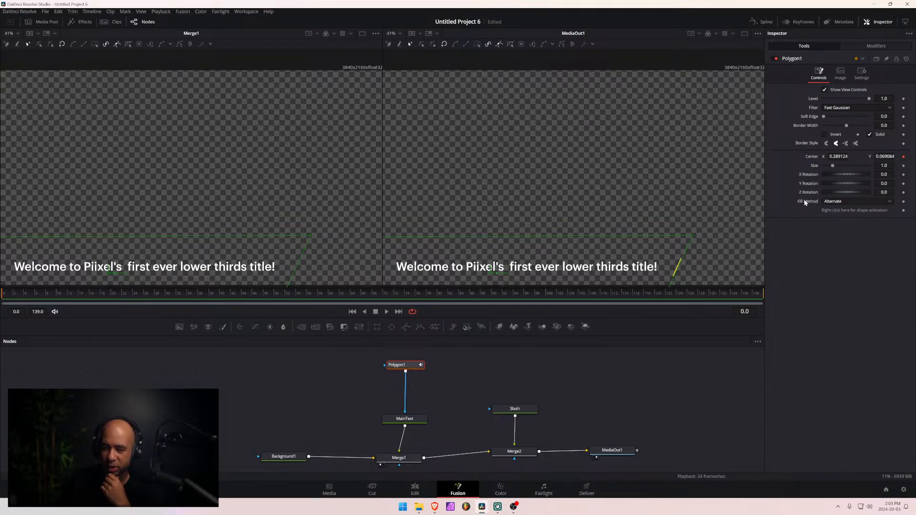
pyautogui.click(904, 157)
pyautogui.rightClick(859, 156)
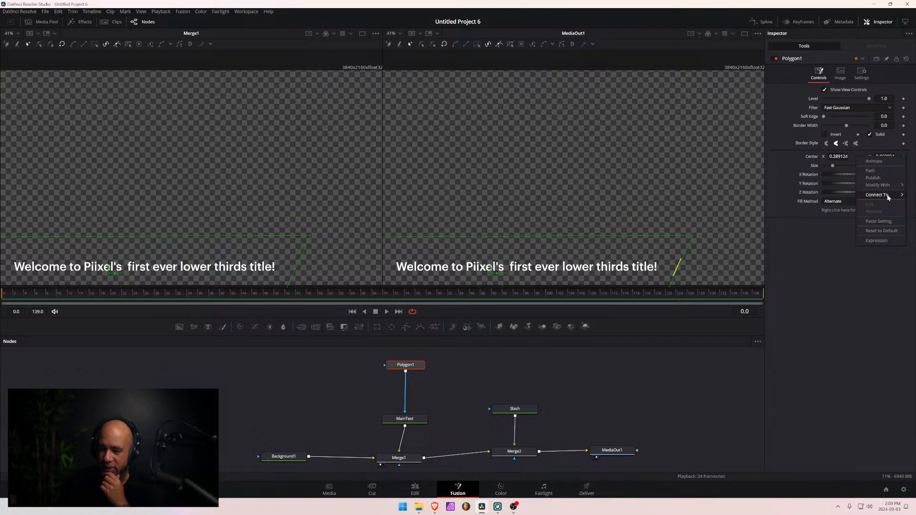
pyautogui.click(887, 239)
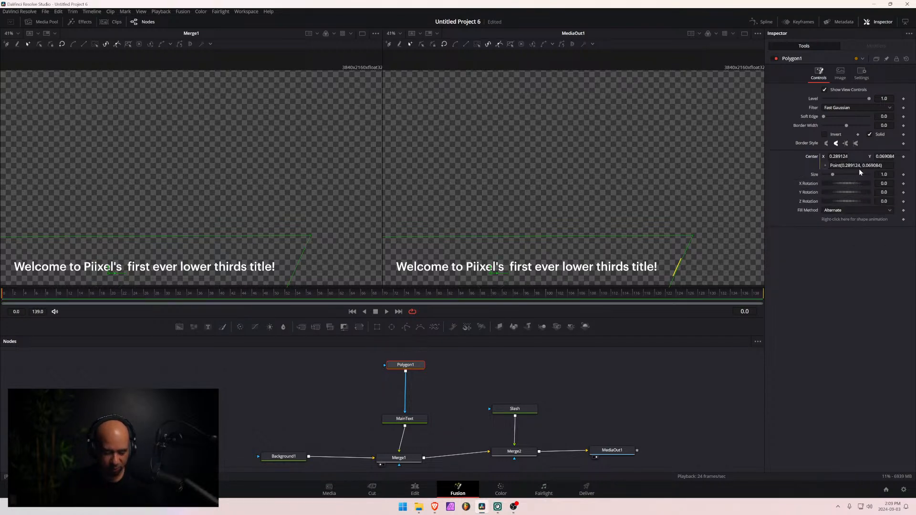
pyautogui.hotkey('ctrl', 'z')
# - Apply an Offset Position modifier to Polygon1's Center
pyautogui.rightClick(857, 156)
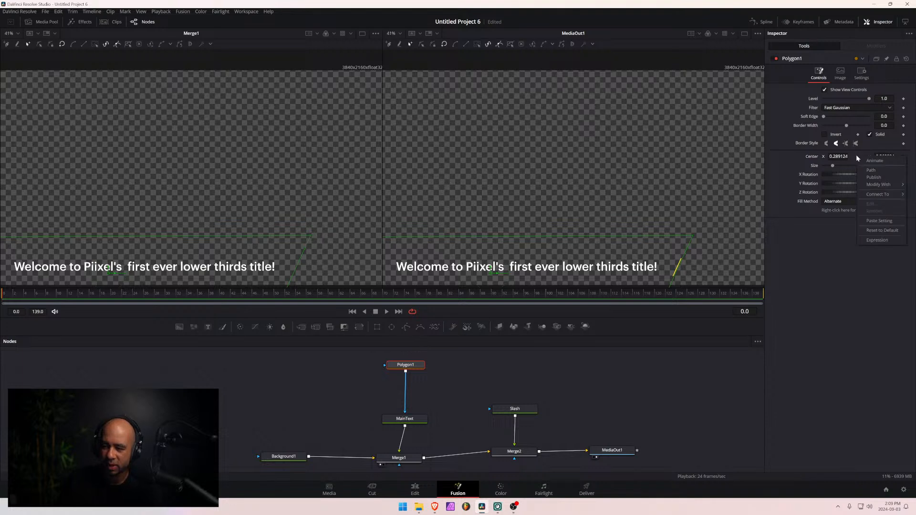
pyautogui.moveTo(880, 187)
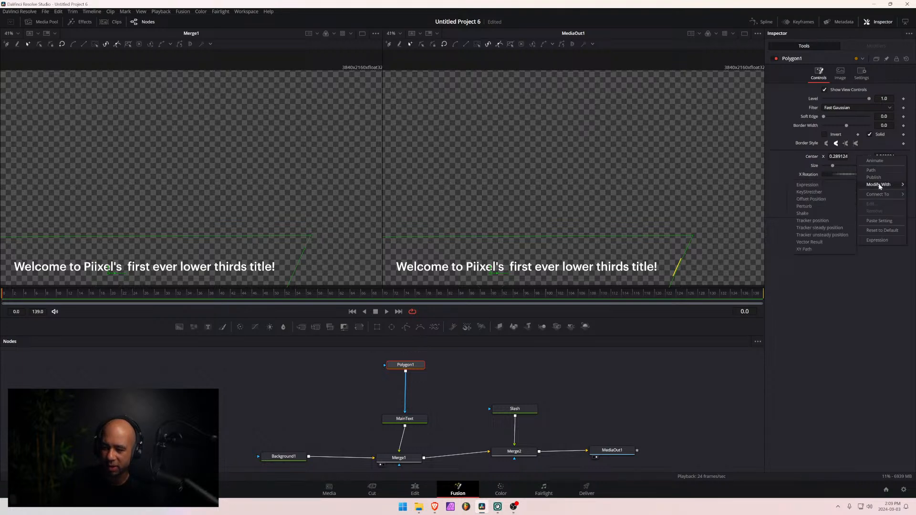
pyautogui.click(811, 199)
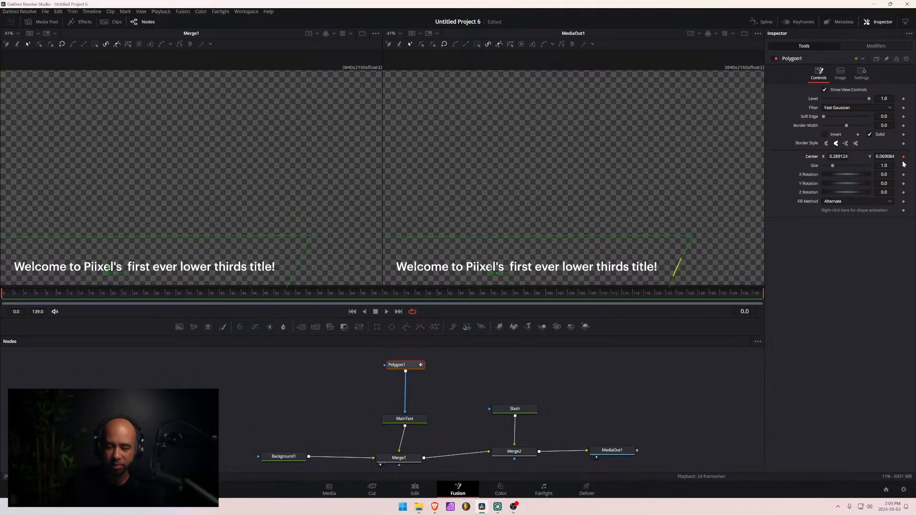
# - Add an expression to the Offset of Polygon1's Center modifier and set it to Slash.center
pyautogui.click(866, 47)
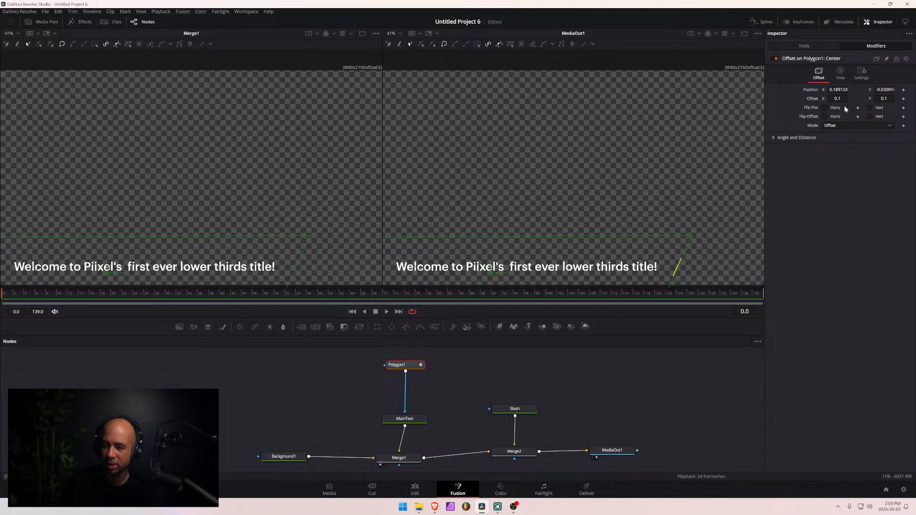
pyautogui.rightClick(851, 99)
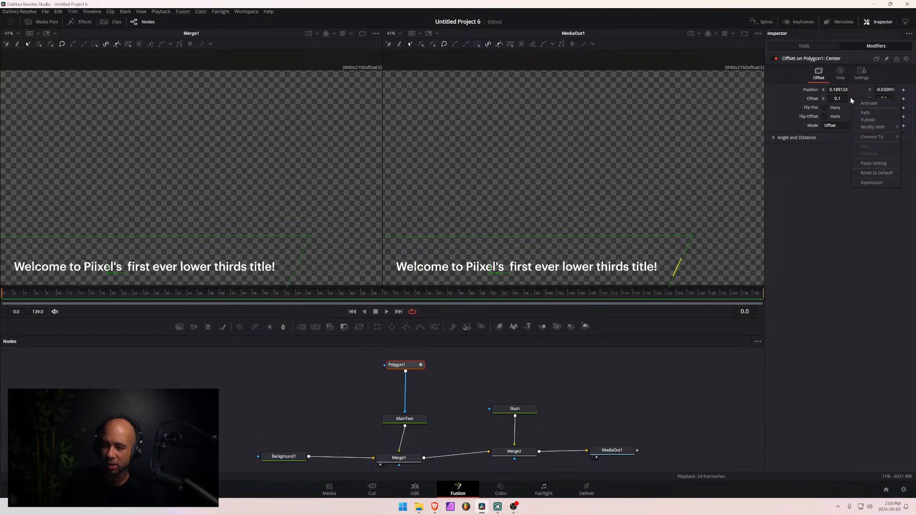
pyautogui.click(876, 182)
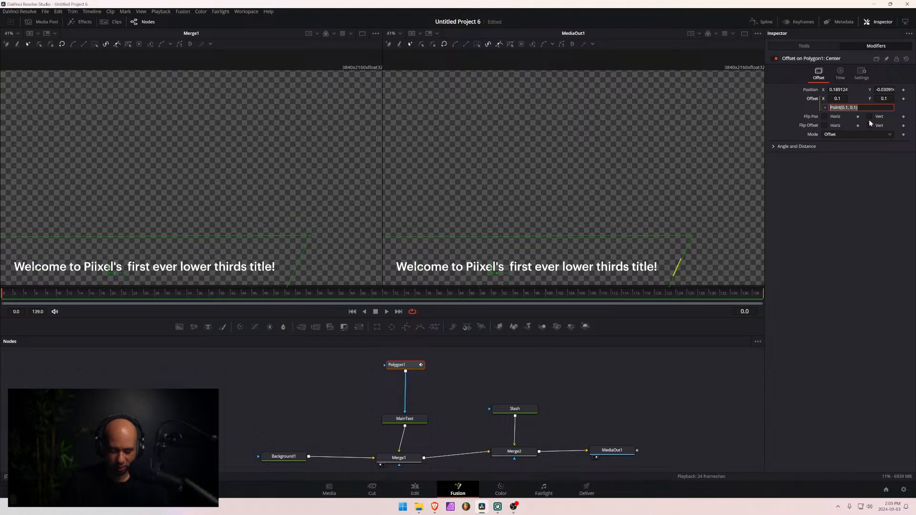
pyautogui.write('Slasc')
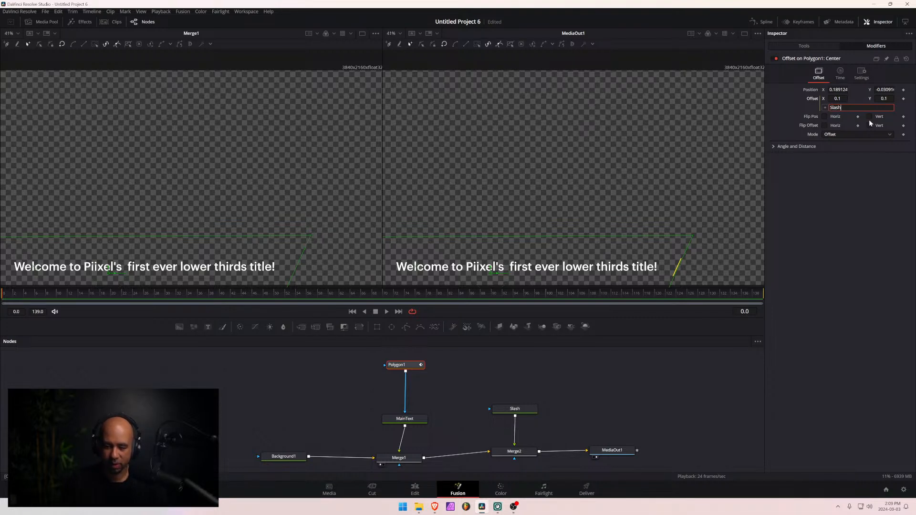
pyautogui.write('.cn')
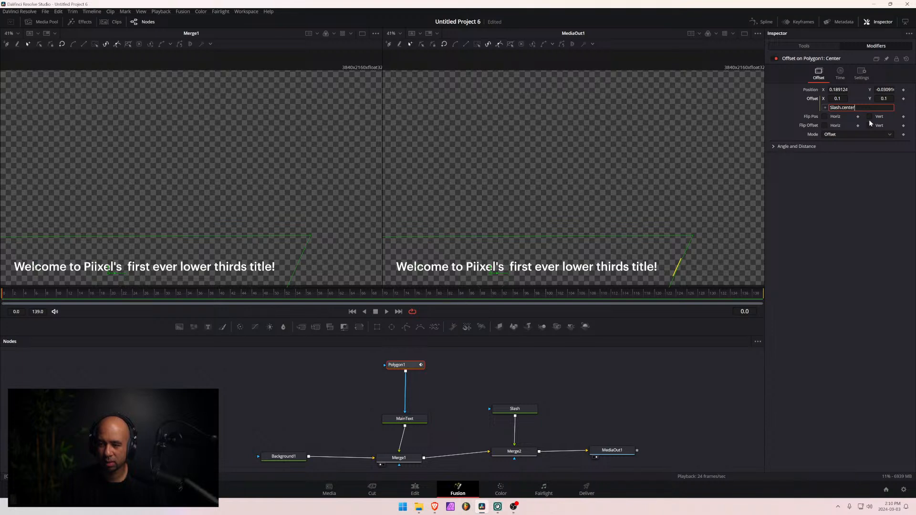
pyautogui.write('ter')
pyautogui.press('Tab')
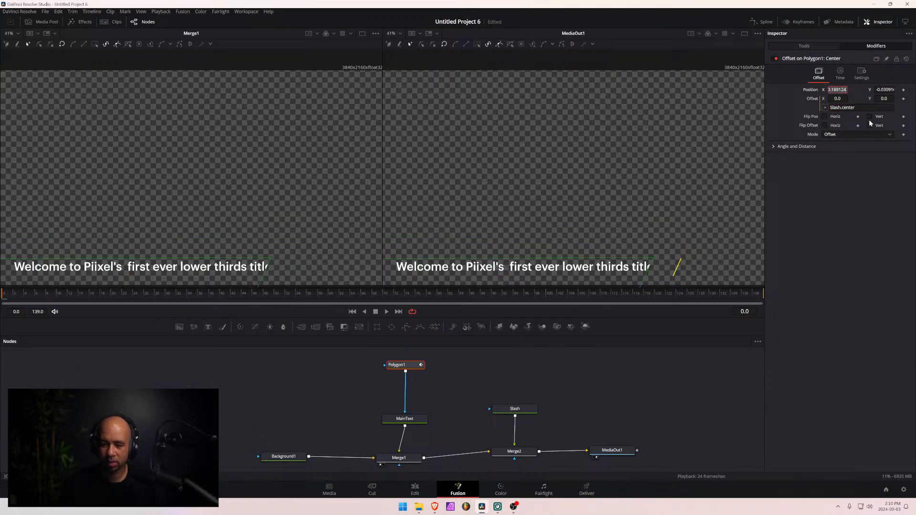
# - Set Polygon1's Center to X 0.292124 and Y 0.094084 so the mask covers the full title again
pyautogui.click(525, 410)
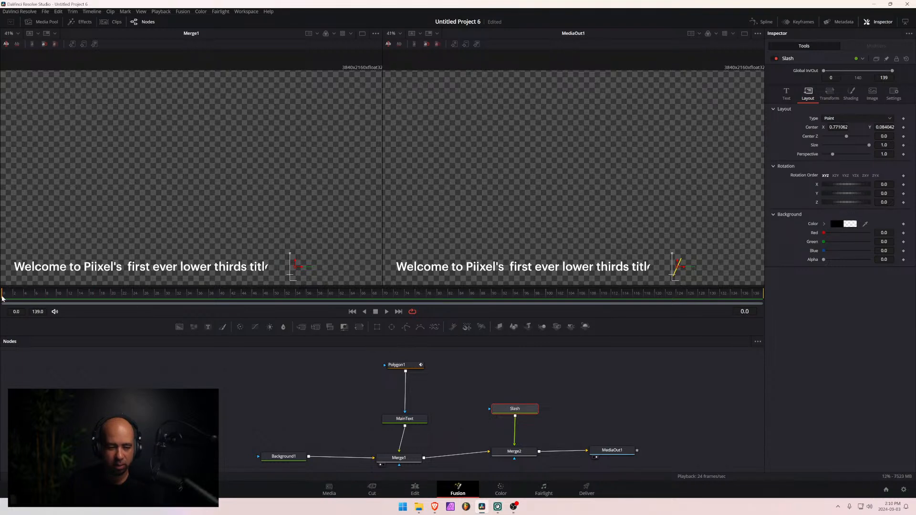
pyautogui.moveTo(3, 298); pyautogui.dragTo(56, 301)
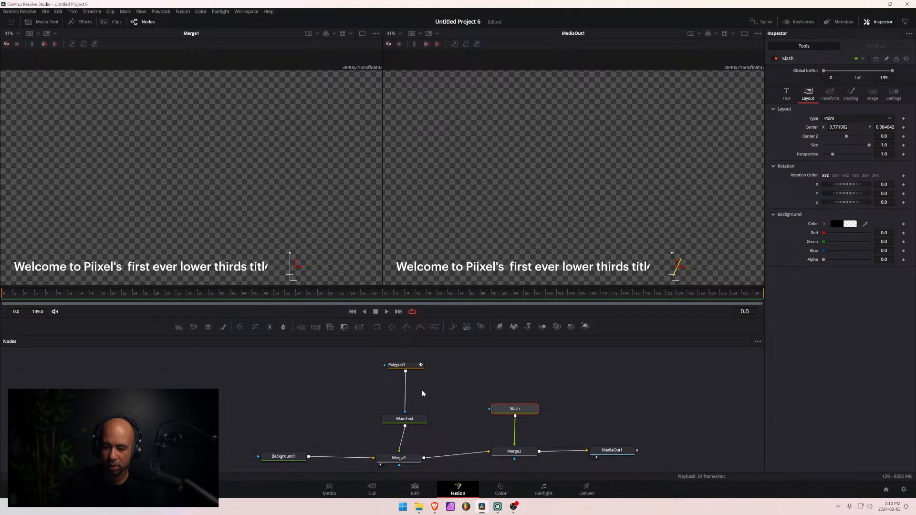
pyautogui.click(403, 365)
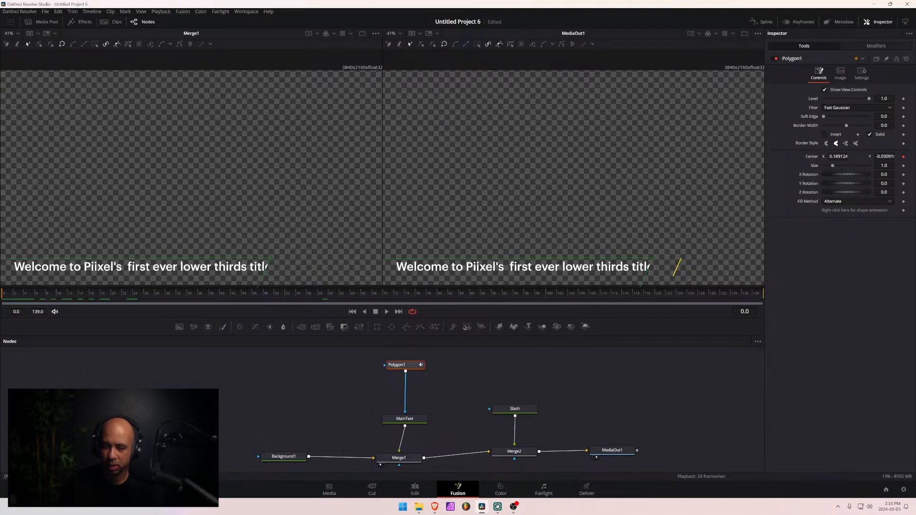
pyautogui.moveTo(838, 157)
pyautogui.mouseDown()
pyautogui.moveTo(906, 161)
pyautogui.moveTo(835, 157)
pyautogui.moveTo(843, 156)
pyautogui.mouseUp()
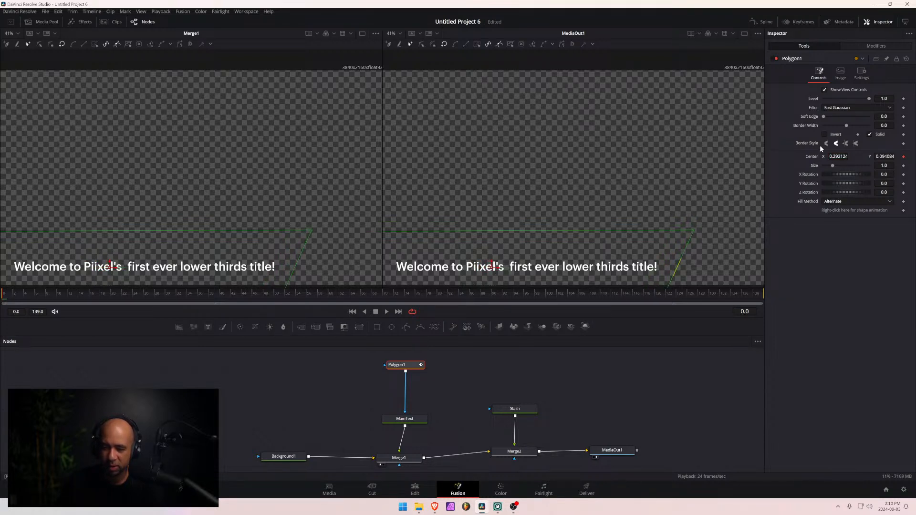
# - Shift the Slash text horizontally to Center X 0.655062 to test whether the mask follows it
pyautogui.click(519, 412)
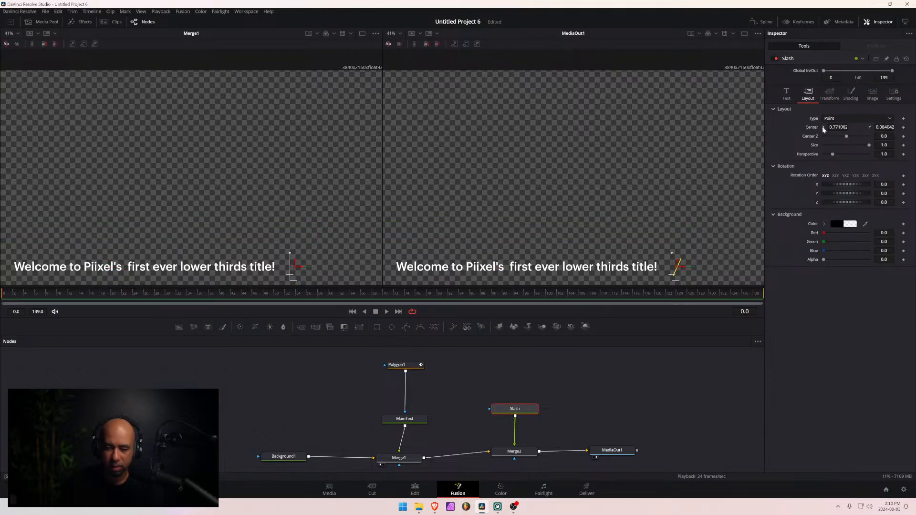
pyautogui.moveTo(291, 266); pyautogui.dragTo(247, 266)
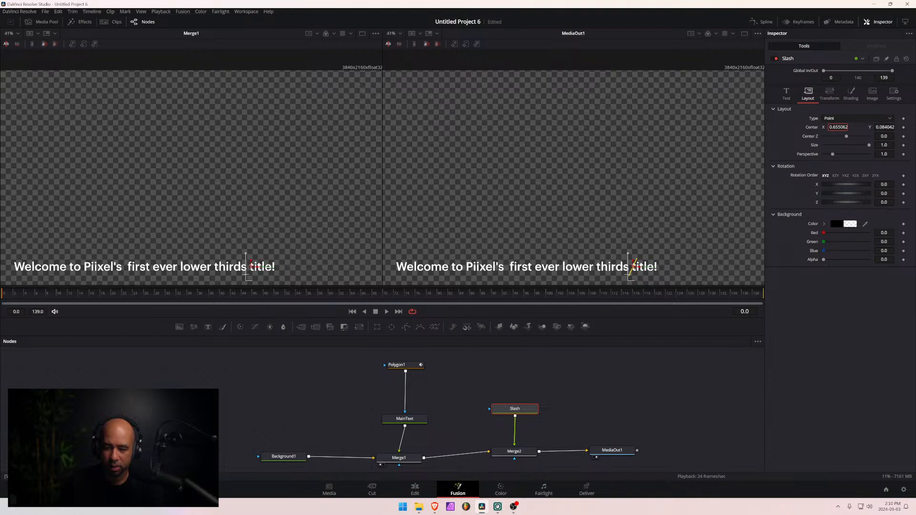
# - Undo the last horizontal shift of the Slash text
pyautogui.hotkey('ctrl', 'z')
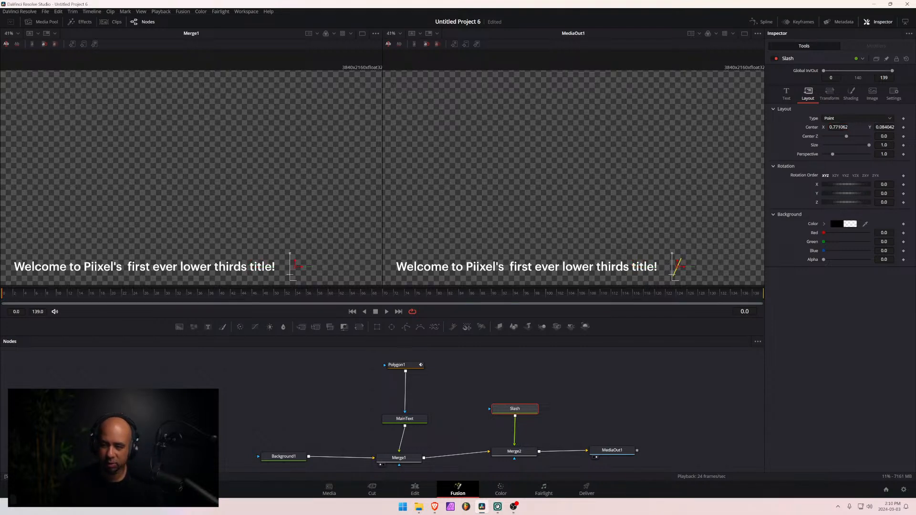
# - Connect the Slash text's Center to the Offset on Polygon1's Center, and shift it to Center X 0.129124 to test the link
pyautogui.rightClick(857, 127)
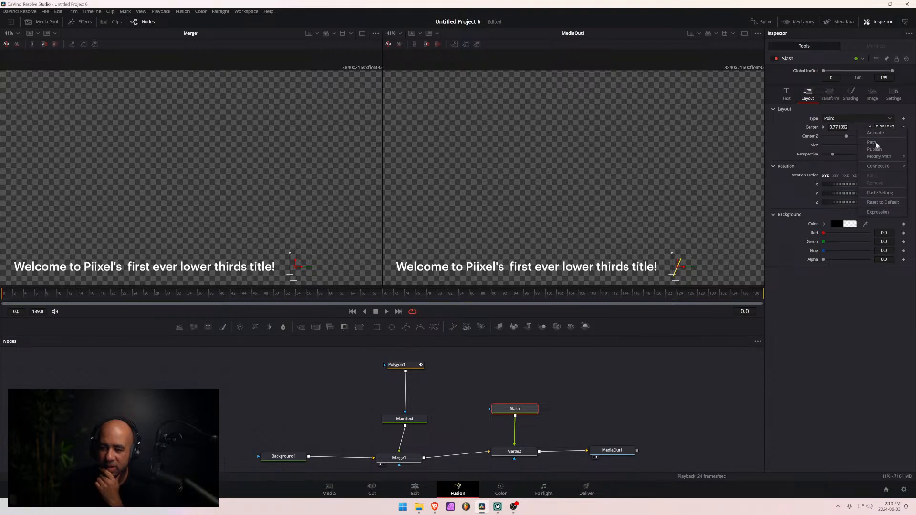
pyautogui.moveTo(891, 160)
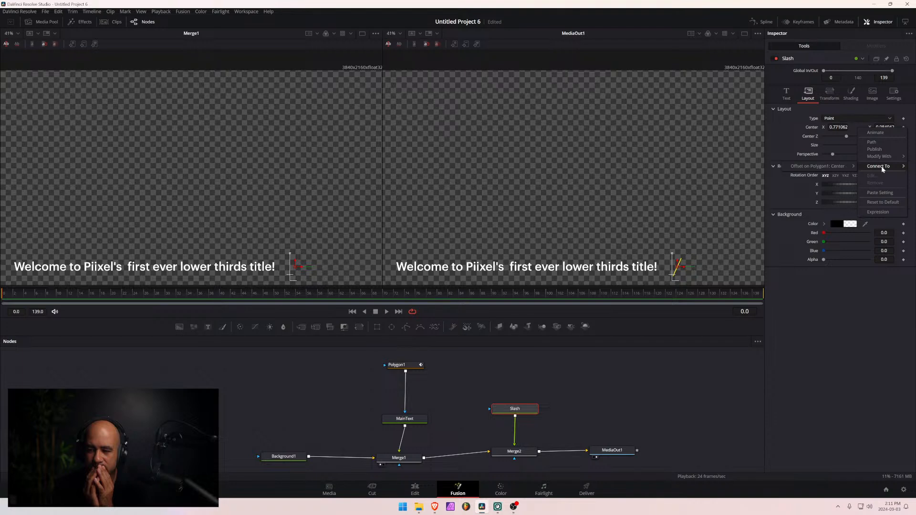
pyautogui.click(832, 167)
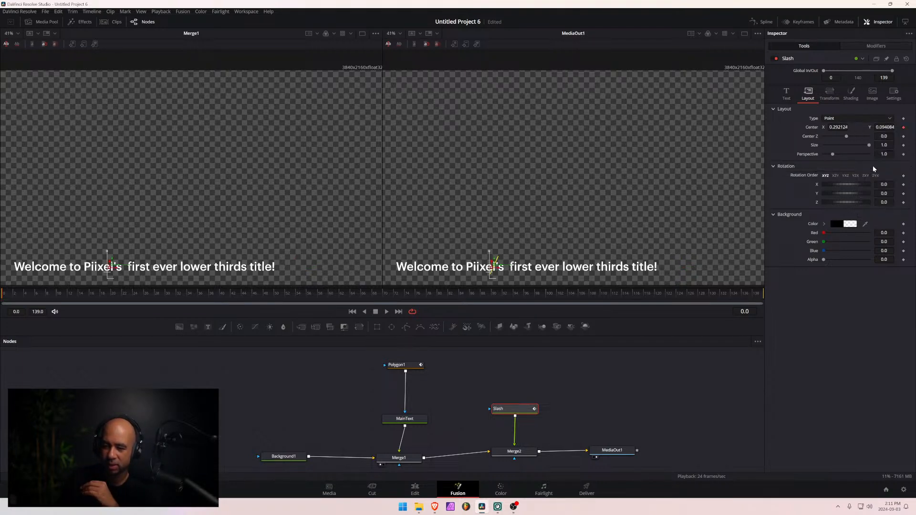
pyautogui.moveTo(838, 127); pyautogui.dragTo(778, 127)
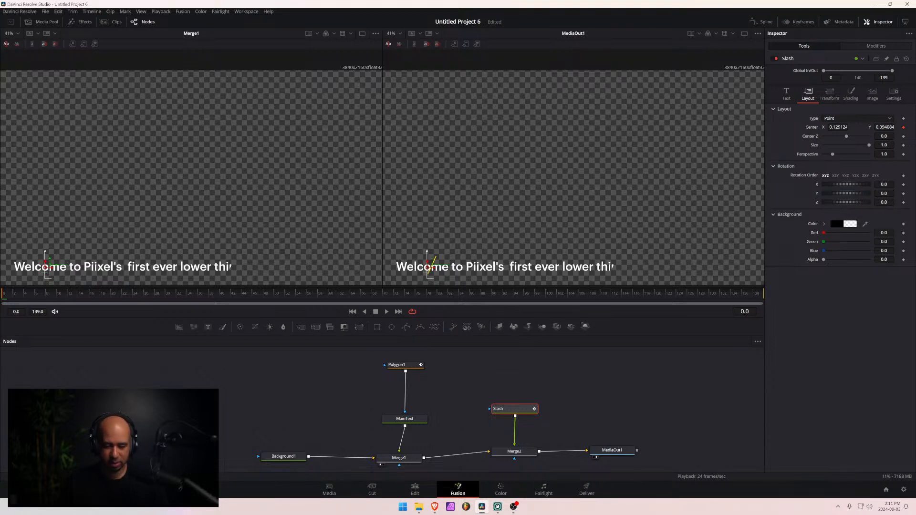
# - Switch to the Brave browser, open a new private window and go to youtube.com
pyautogui.click(434, 507)
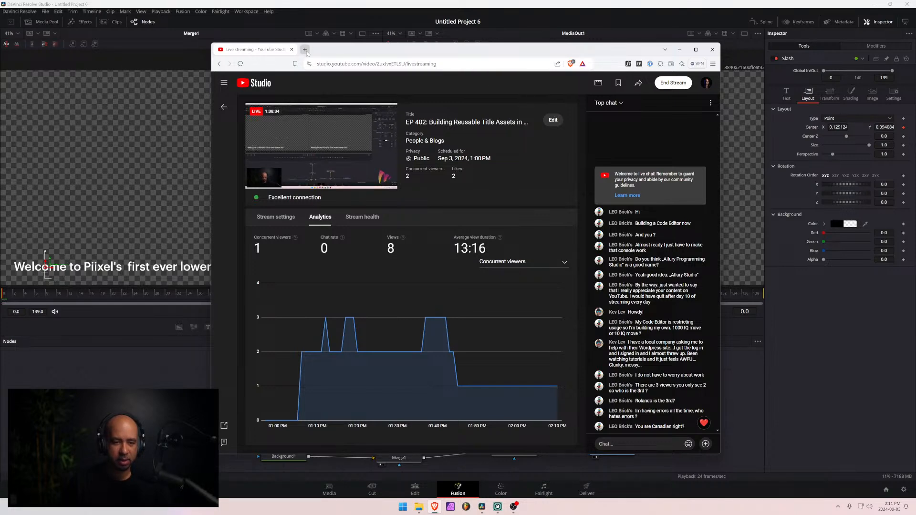
pyautogui.hotkey('ctrl', 'shift', 'n')
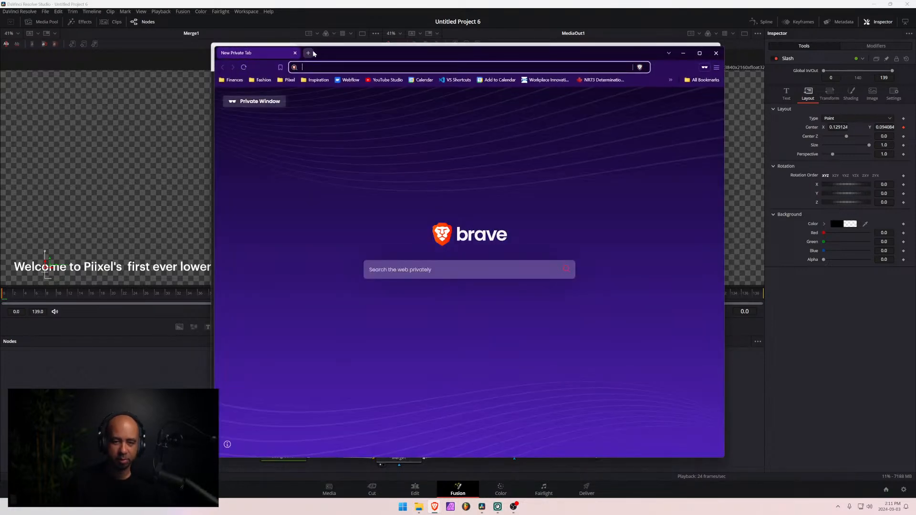
pyautogui.moveTo(644, 59); pyautogui.dragTo(652, 75)
pyautogui.click(680, 49)
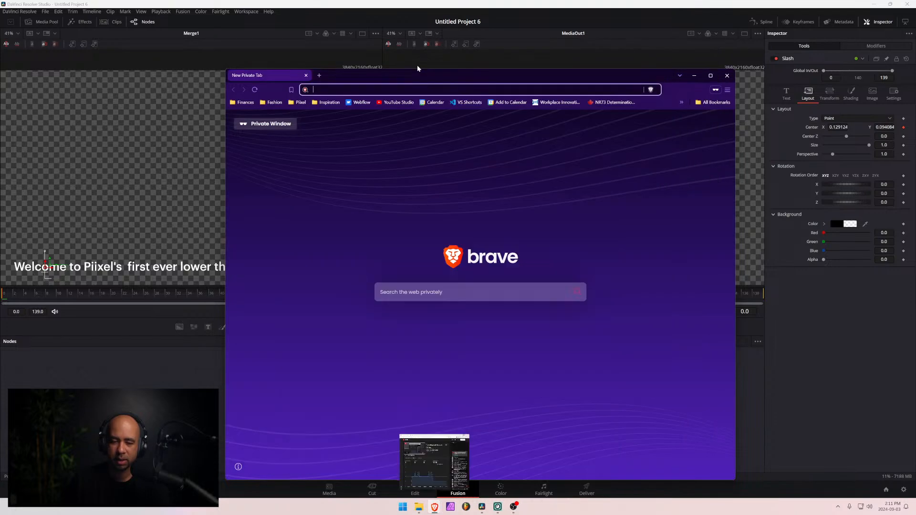
pyautogui.write('youtube.com')
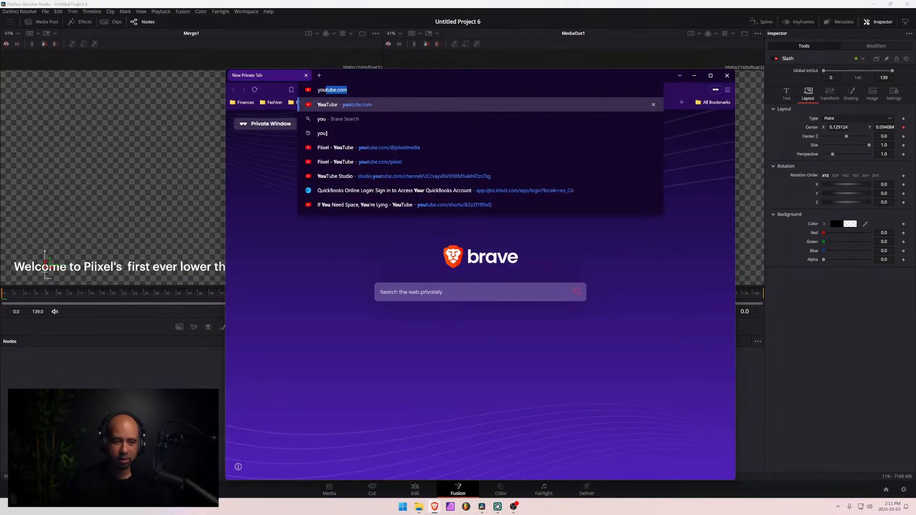
pyautogui.press('Return')
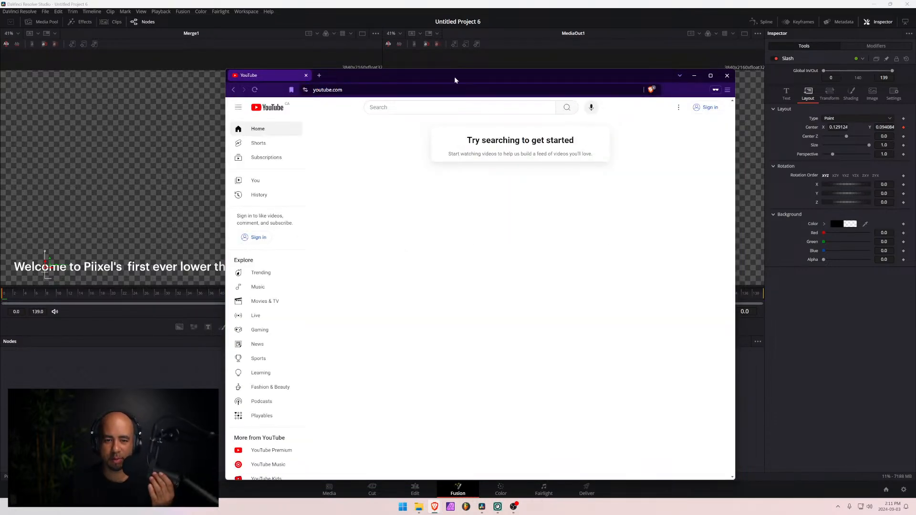
# - Maximize the private window, search YouTube for "davinci resolve 19 lower third animation" and skim the results for a relevant tutorial
pyautogui.moveTo(454, 77); pyautogui.dragTo(474, 2)
pyautogui.click(347, 39)
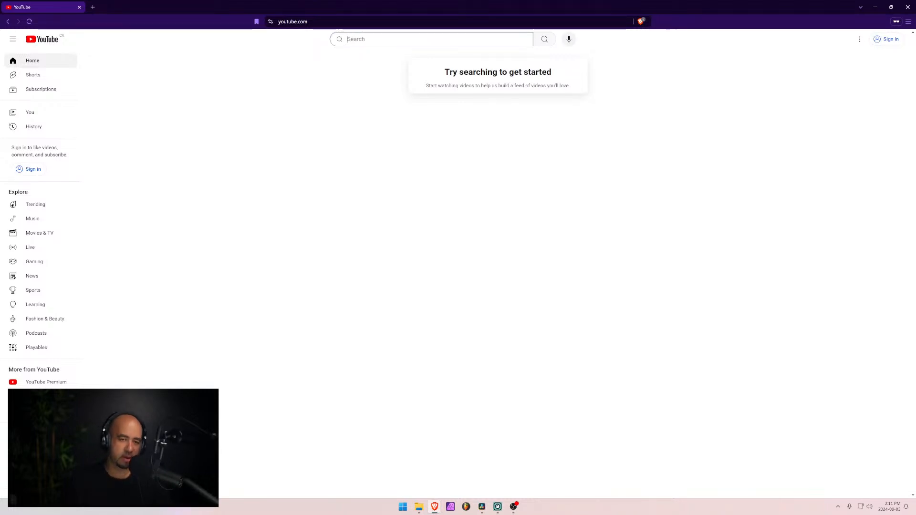
pyautogui.write('davini')
pyautogui.press('BackSpace')
pyautogui.write('ci resolve')
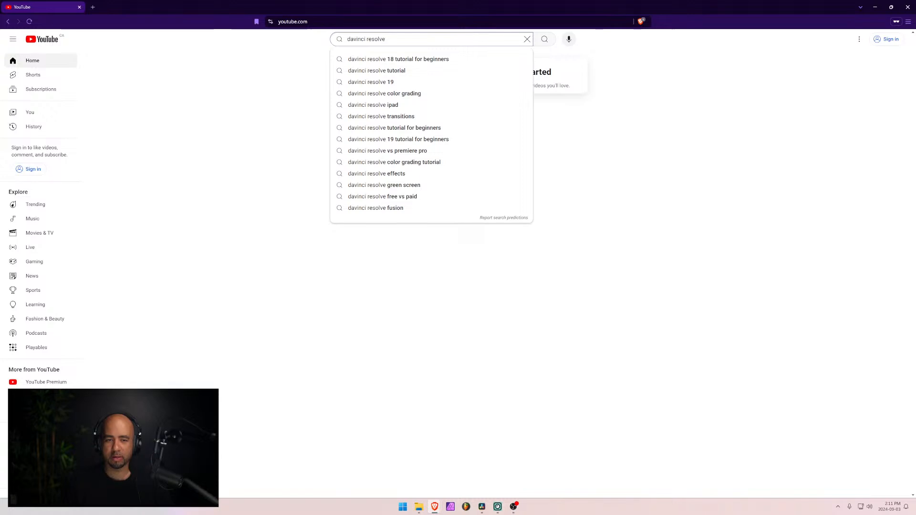
pyautogui.write(' 19')
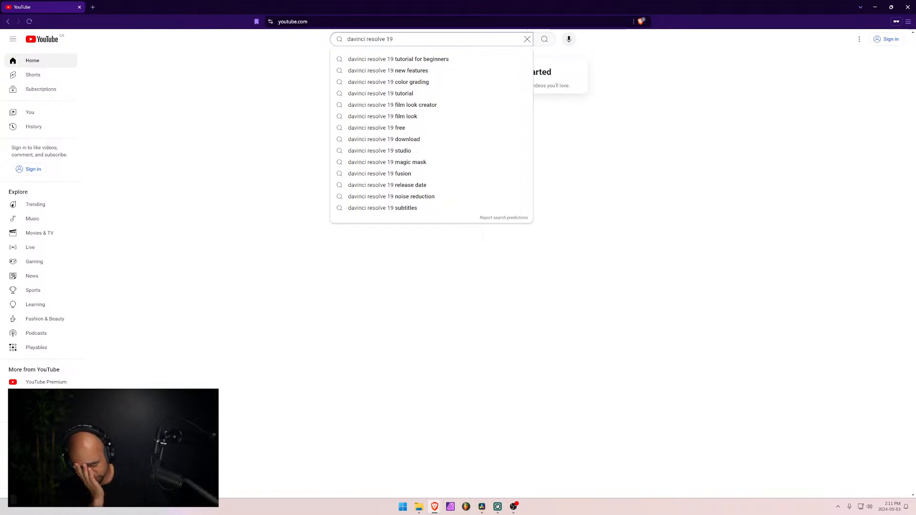
pyautogui.write('lower thr')
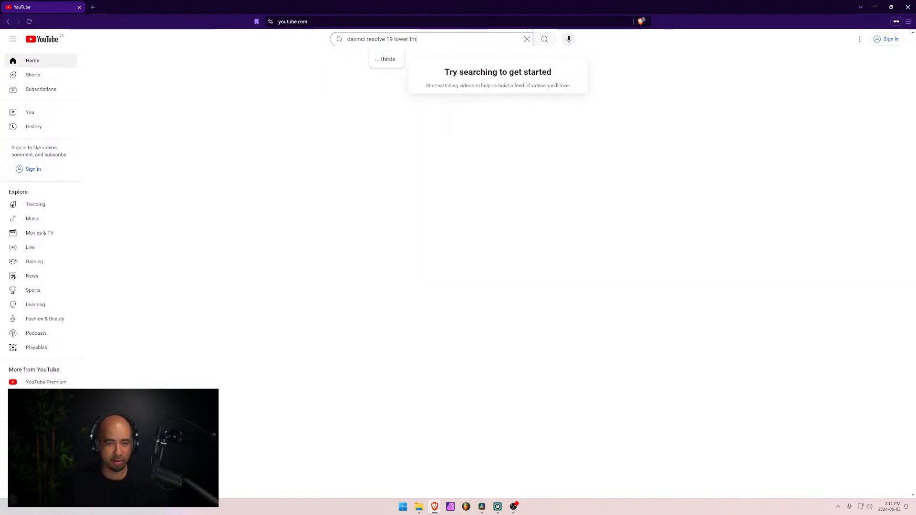
pyautogui.press('BackSpace')
pyautogui.write('ird')
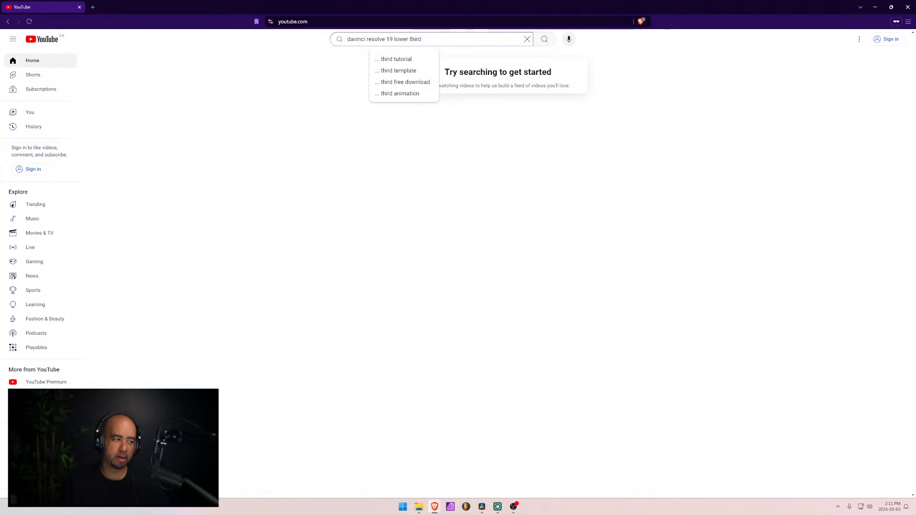
pyautogui.write(' animation')
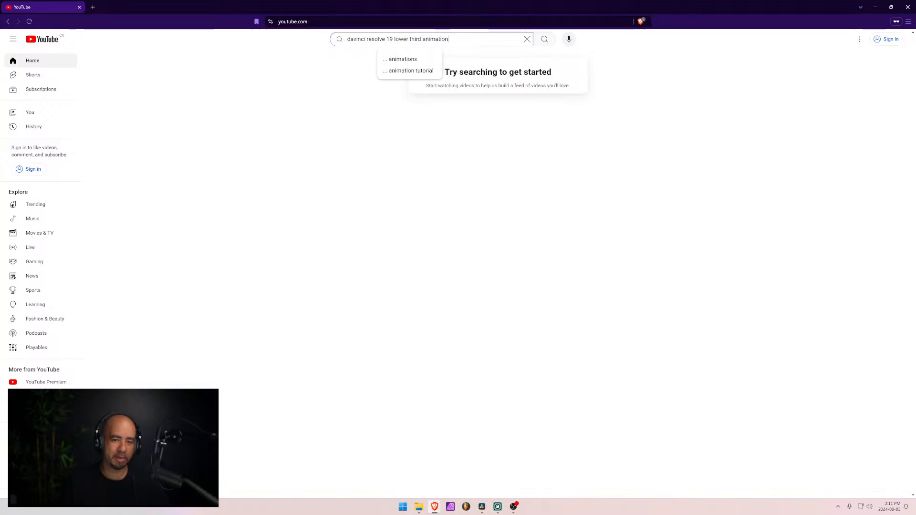
pyautogui.press('Return')
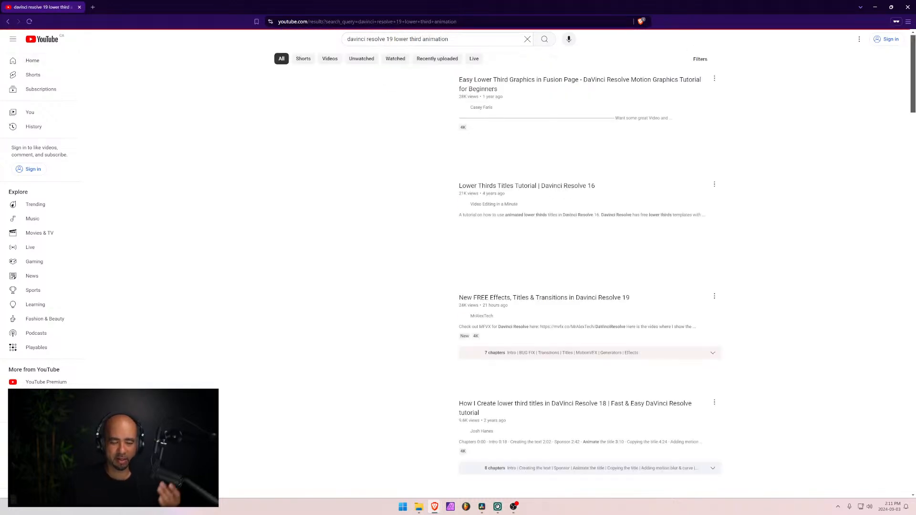
pyautogui.scroll(-1, 512, 257)
pyautogui.scroll(-14, 512, 257)
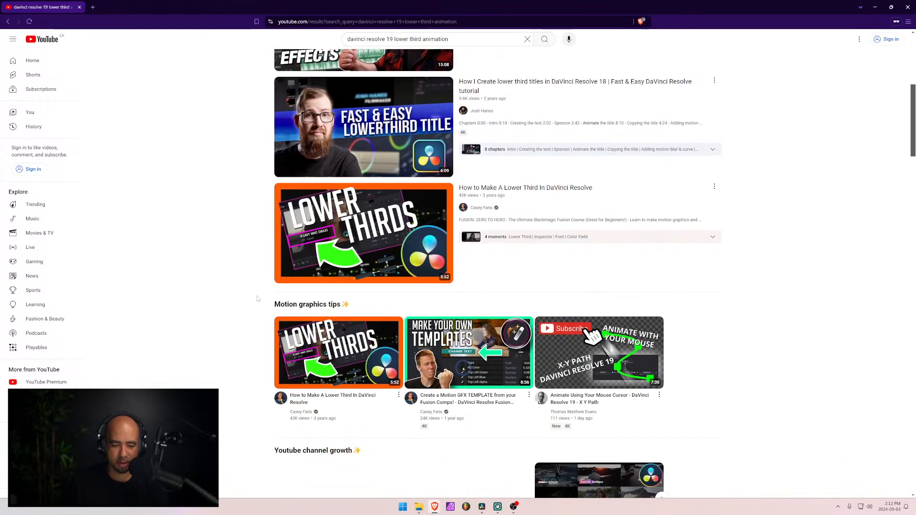
pyautogui.scroll(-13, 233, 302)
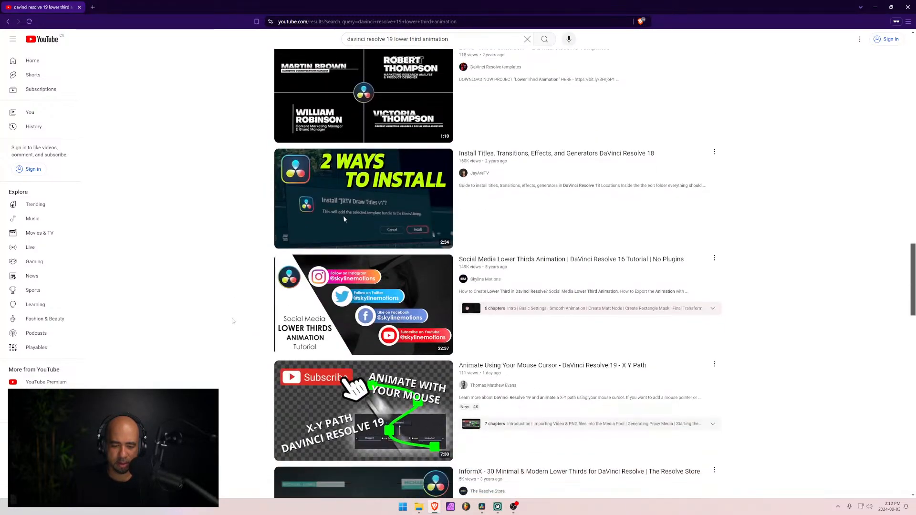
pyautogui.scroll(20, 233, 303)
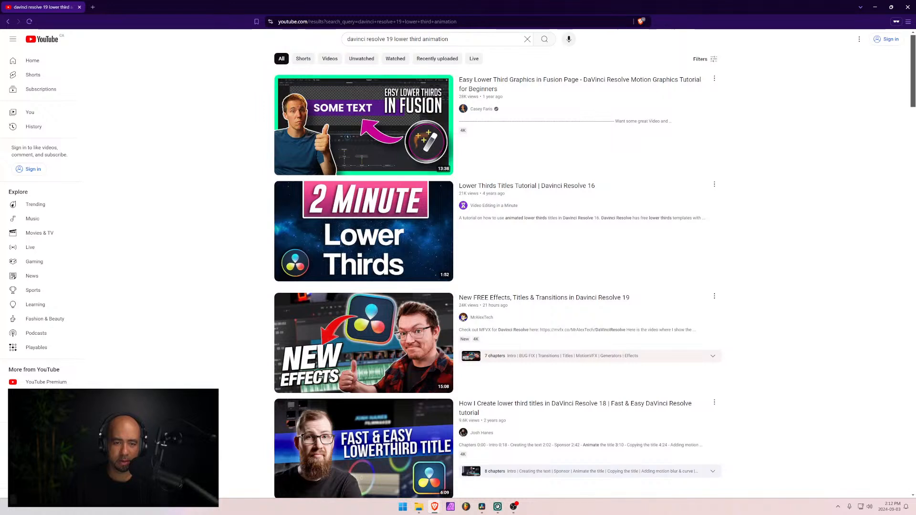
# - Change the YouTube search to "davinci resolve 19 create lower third wipe" and run it
pyautogui.moveTo(450, 39); pyautogui.dragTo(321, 41)
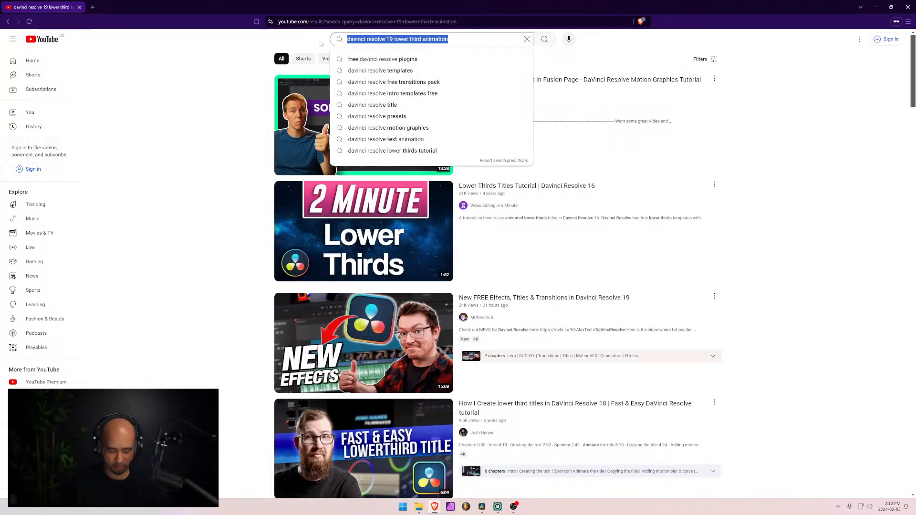
pyautogui.press('Left')
pyautogui.press('Right')
pyautogui.press('Right')
pyautogui.press('Right')
pyautogui.press('Right')
pyautogui.press('Right')
pyautogui.press('Right')
pyautogui.press('Right')
pyautogui.press('Right')
pyautogui.press('Right')
pyautogui.press('Right')
pyautogui.press('Right')
pyautogui.press('Right')
pyautogui.press('Right')
pyautogui.press('Right')
pyautogui.press('Right')
pyautogui.press('Right')
pyautogui.press('Right')
pyautogui.press('Right')
pyautogui.press('Right')
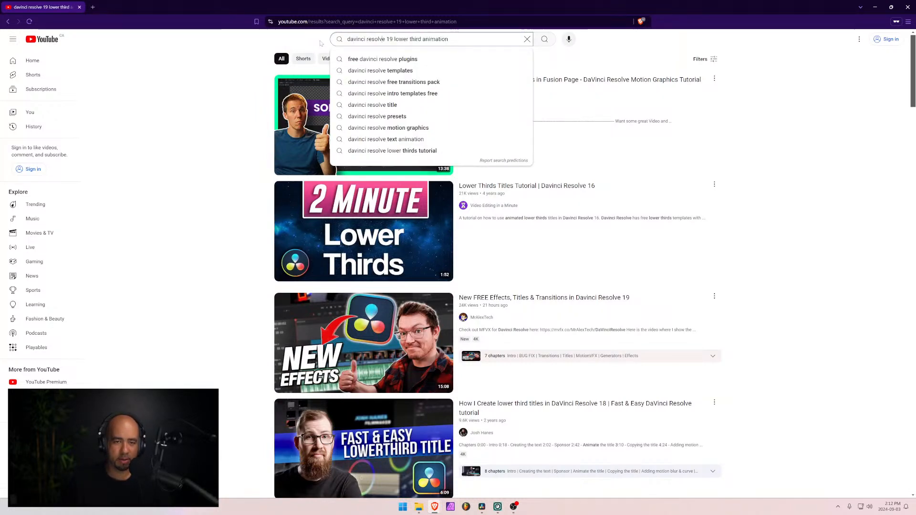
pyautogui.hotkey('ctrl', 'shift', 'Right')
pyautogui.hotkey('ctrl', 'shift', 'Right')
pyautogui.hotkey('ctrl', 'shift', 'Right')
pyautogui.write('c')
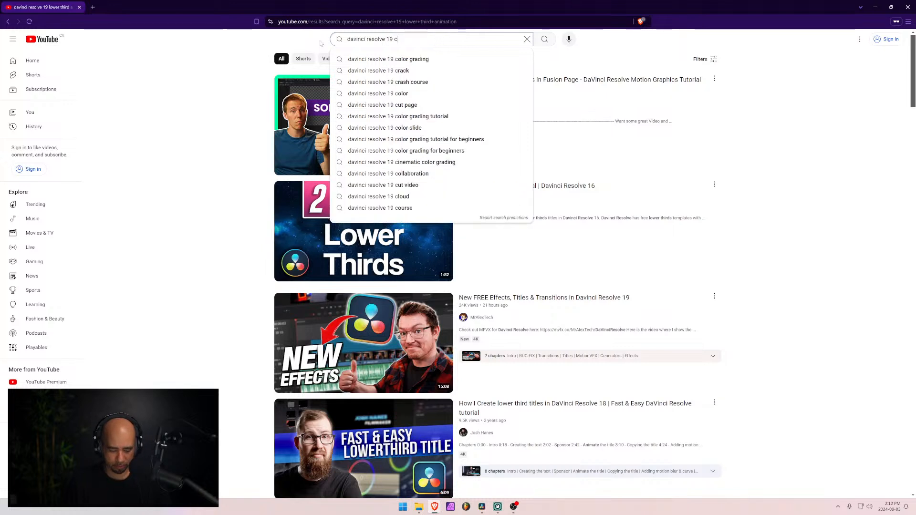
pyautogui.write('reate lower thri')
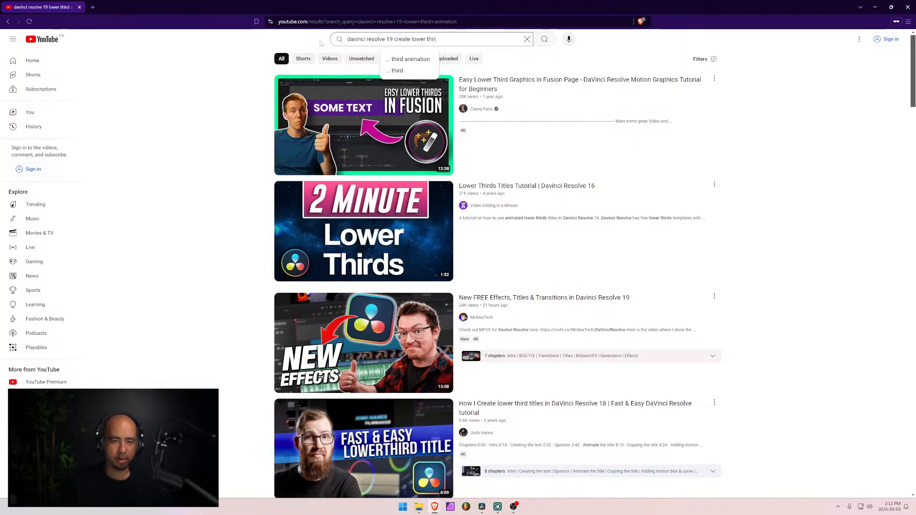
pyautogui.press('BackSpace')
pyautogui.press('BackSpace')
pyautogui.press('BackSpace')
pyautogui.write('ird wipe')
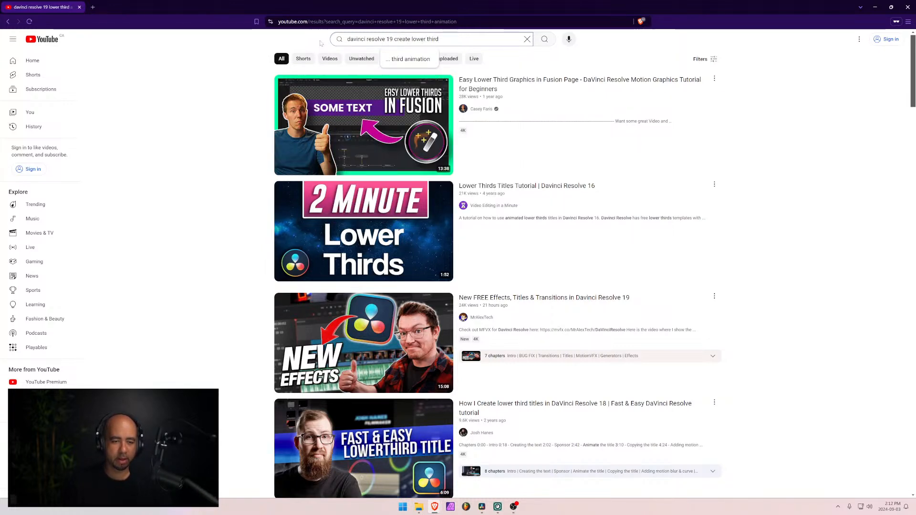
pyautogui.press('Return')
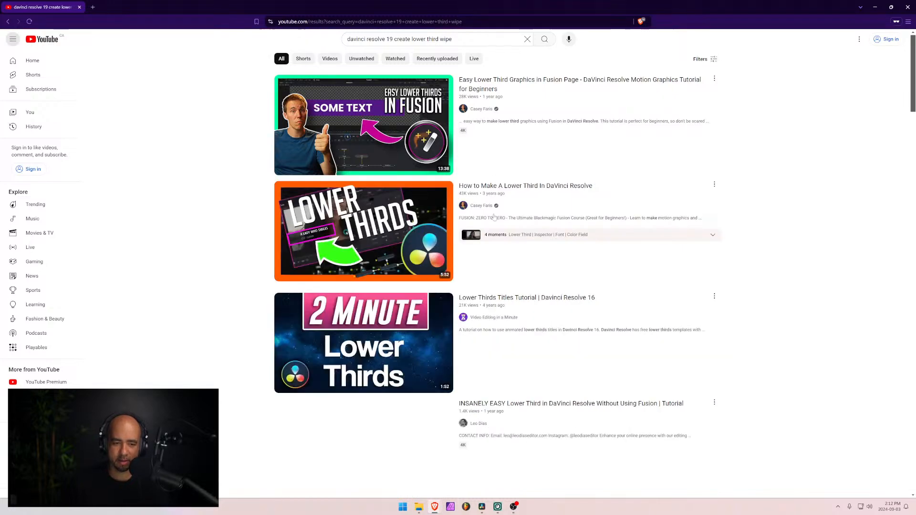
# - Look through the video results for a tutorial on animating a lower third with a wipe reveal
pyautogui.scroll(-6, 270, 294)
pyautogui.scroll(-12, 270, 295)
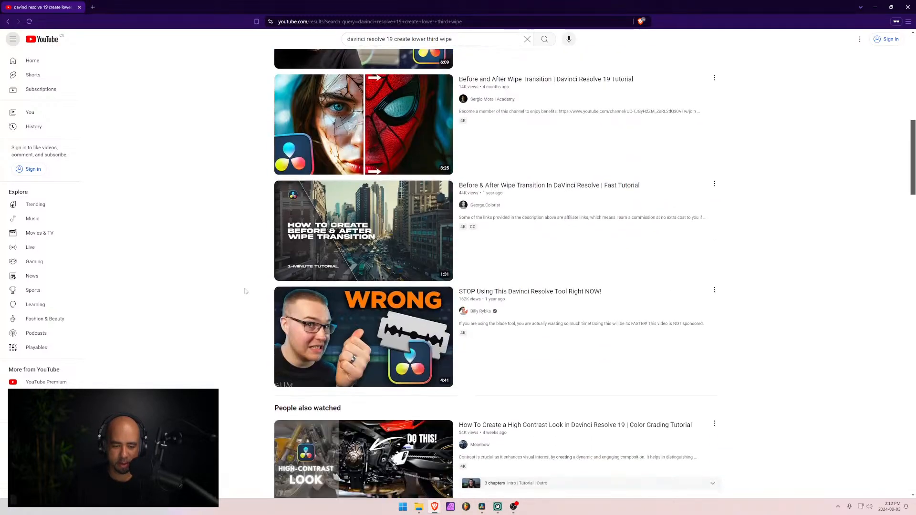
pyautogui.scroll(-7, 245, 291)
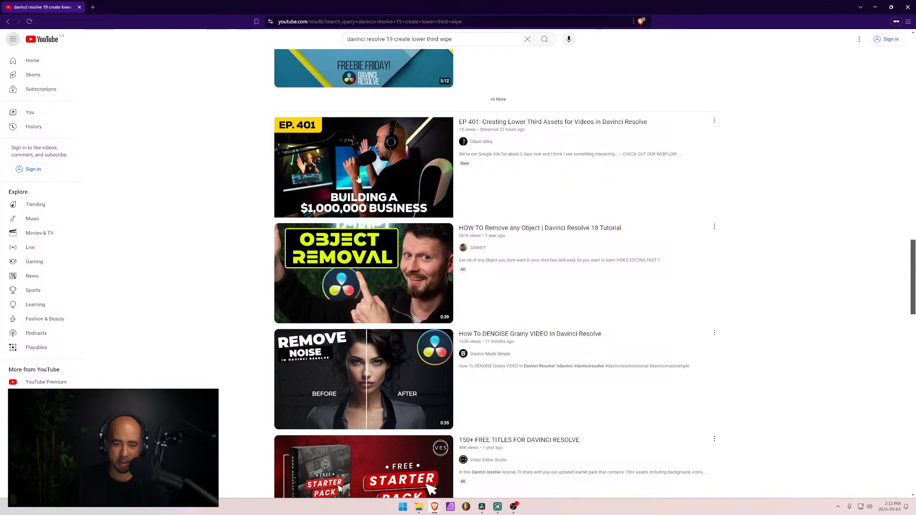
pyautogui.scroll(-1, 201, 299)
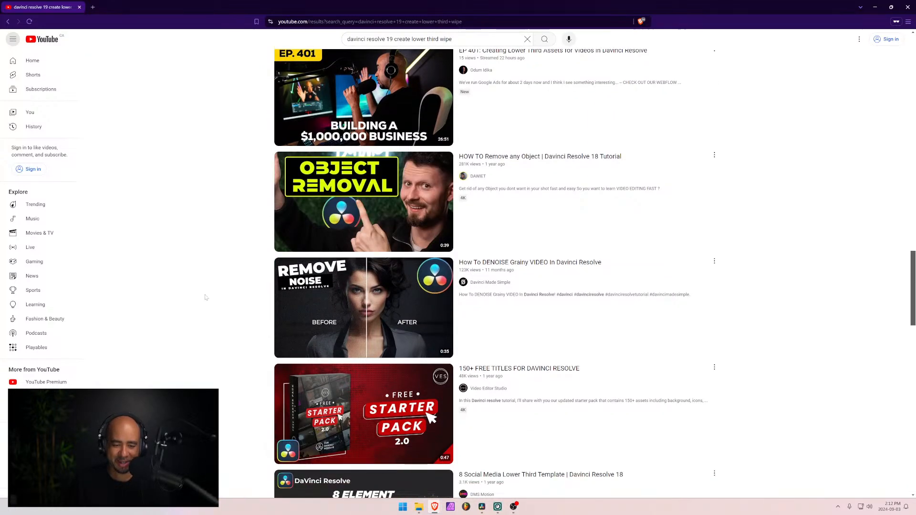
pyautogui.scroll(-7, 219, 298)
pyautogui.scroll(-12, 241, 296)
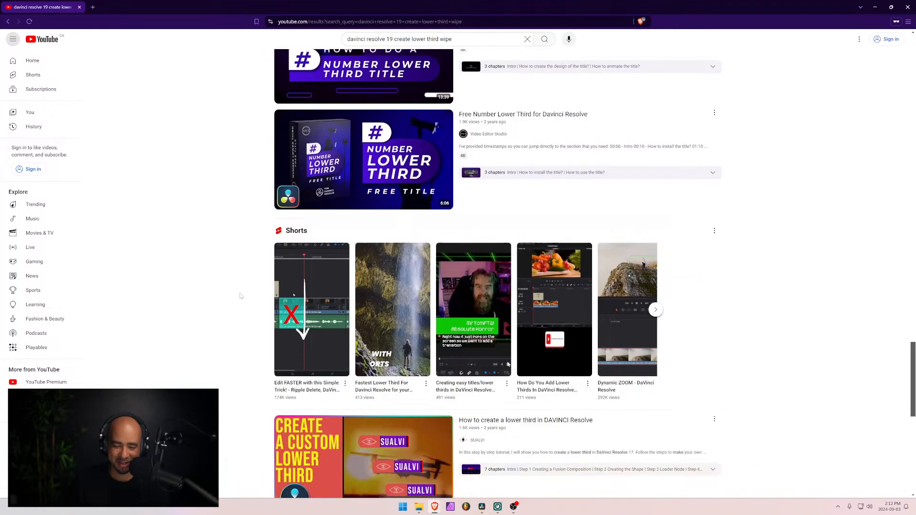
pyautogui.scroll(-10, 241, 296)
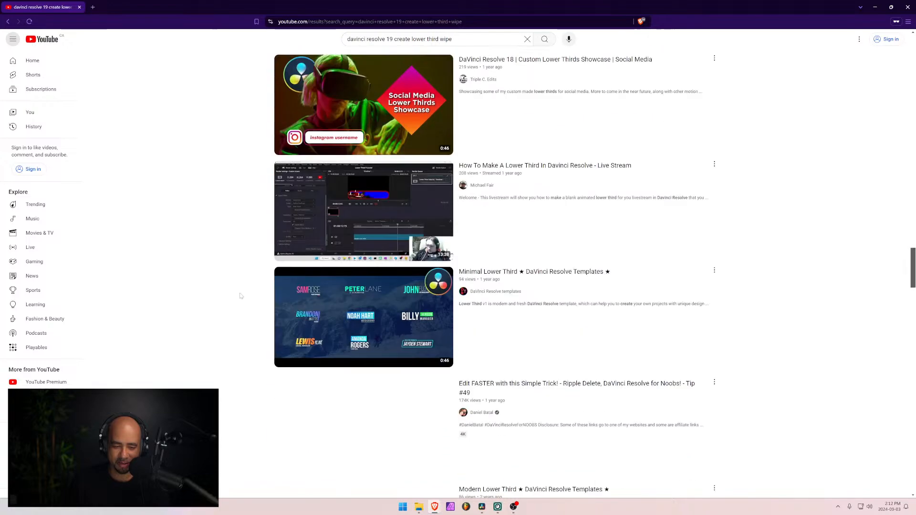
pyautogui.scroll(-7, 240, 296)
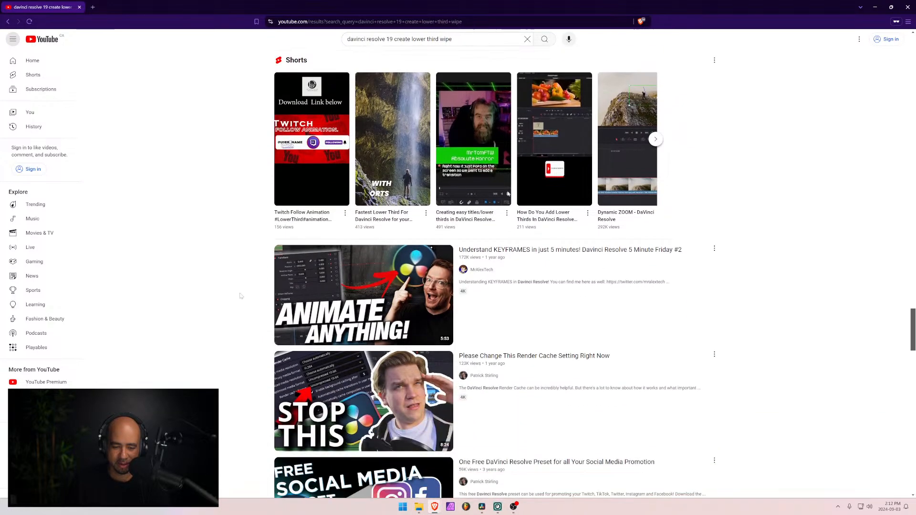
pyautogui.scroll(-10, 241, 296)
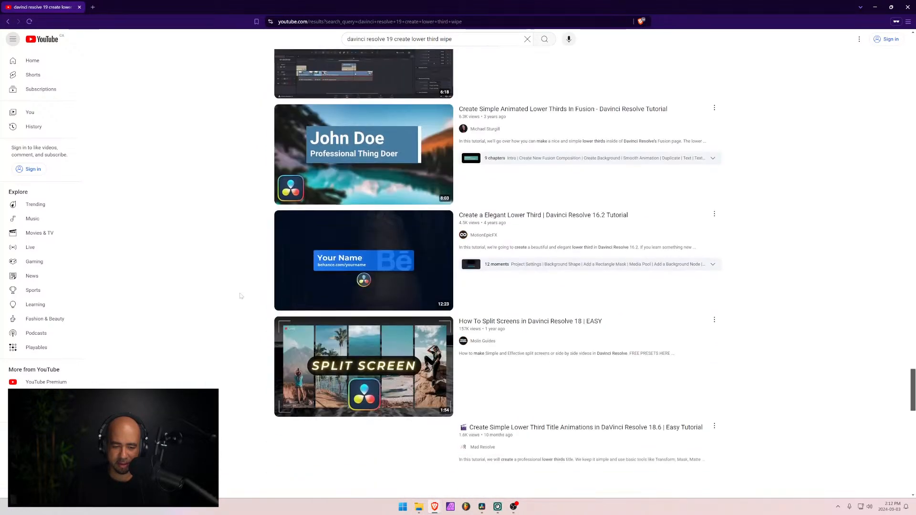
pyautogui.scroll(-3, 241, 296)
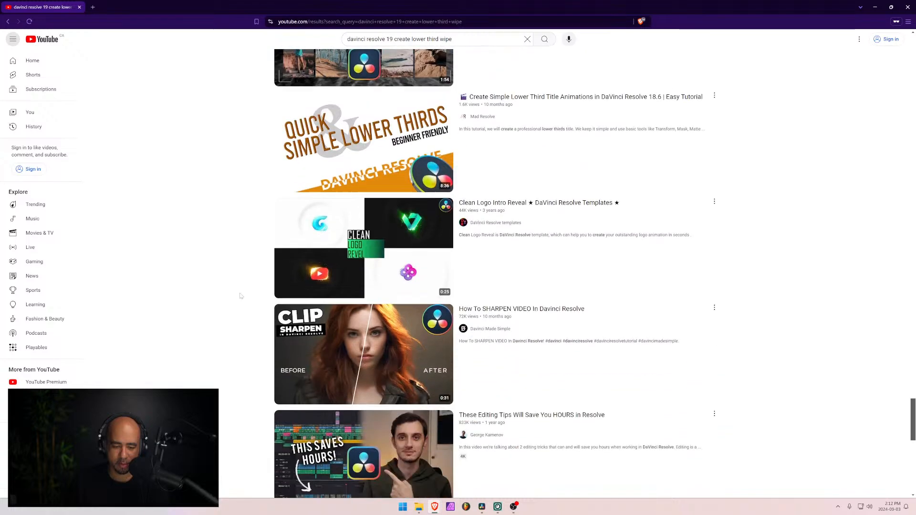
pyautogui.scroll(-9, 241, 296)
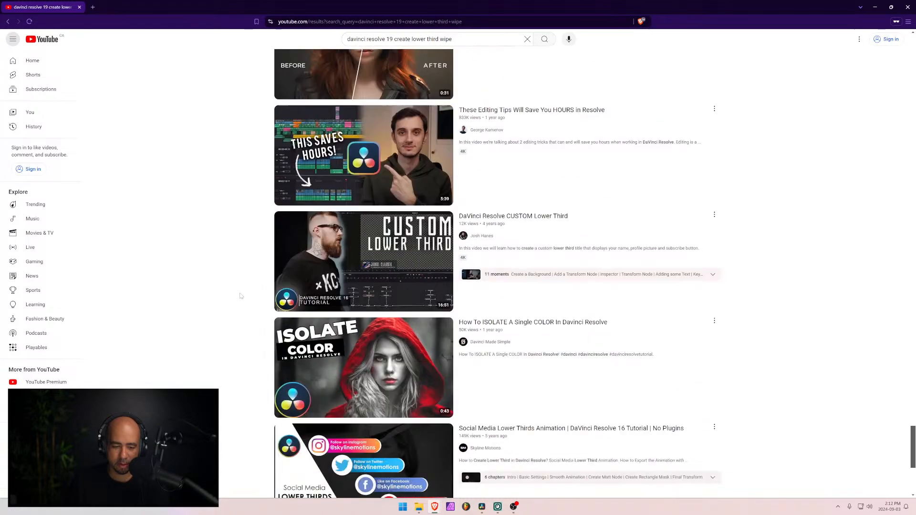
pyautogui.scroll(-9, 241, 296)
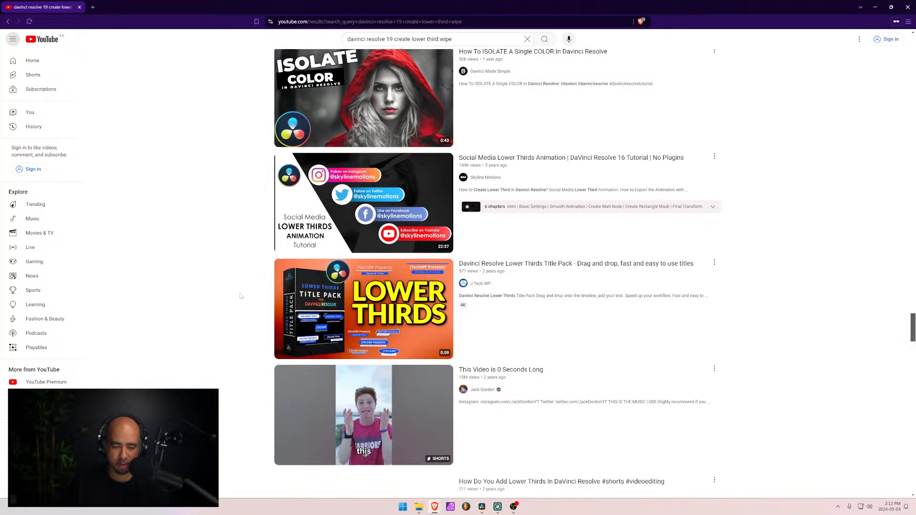
pyautogui.scroll(-8, 240, 296)
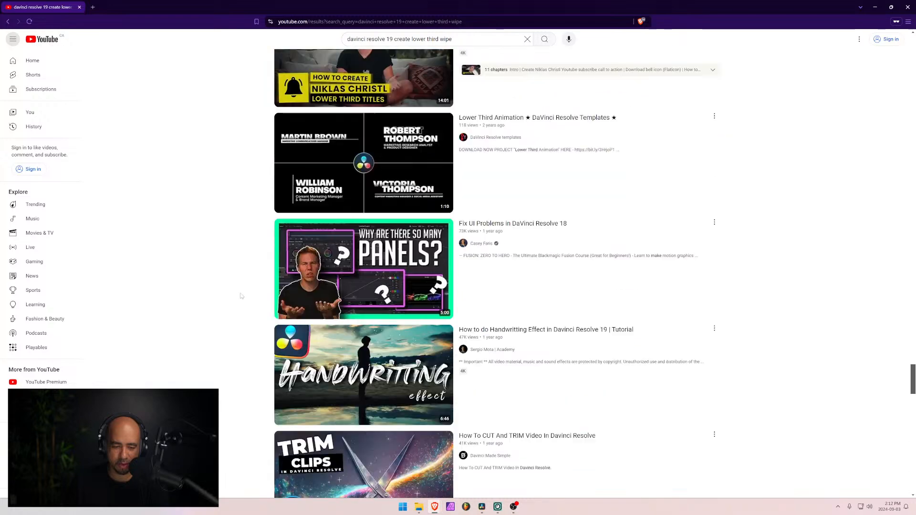
pyautogui.scroll(-10, 241, 296)
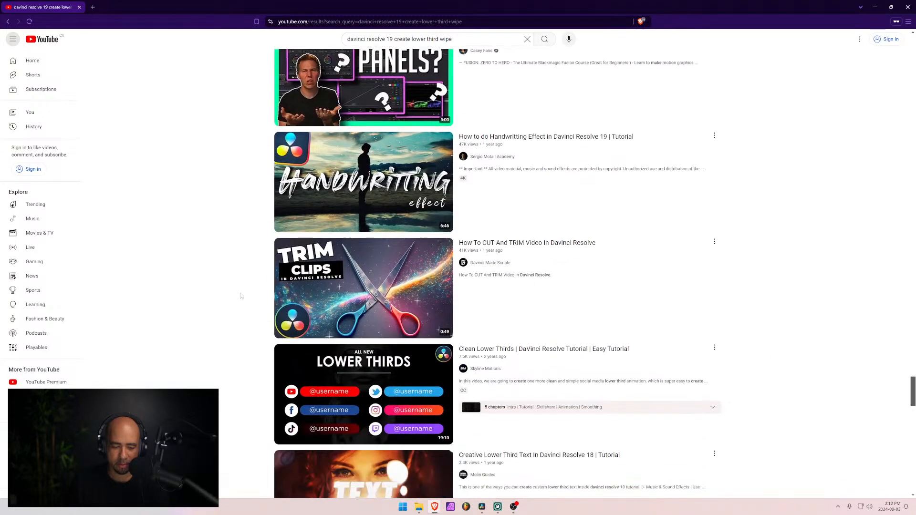
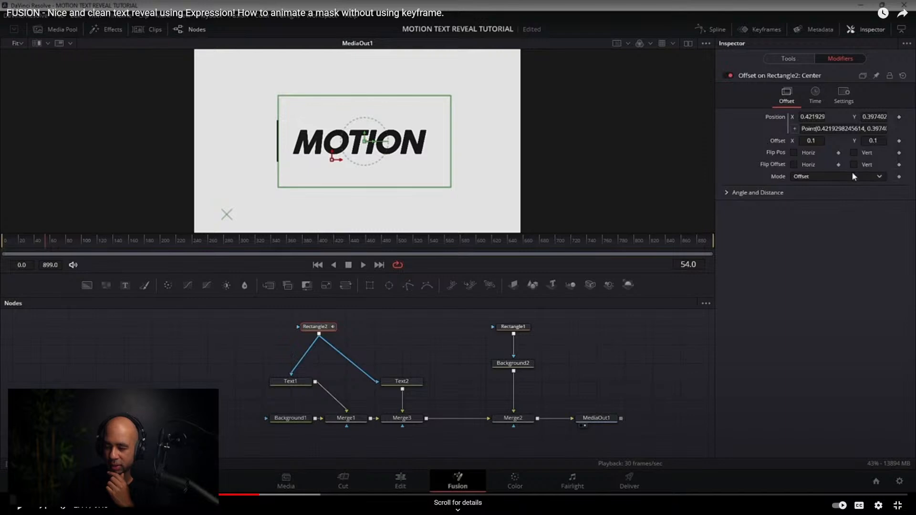
# - Leave the tutorial video, switch to DaVinci Resolve and remove the modifier connection from the Center of Polygon1
pyautogui.click(897, 506)
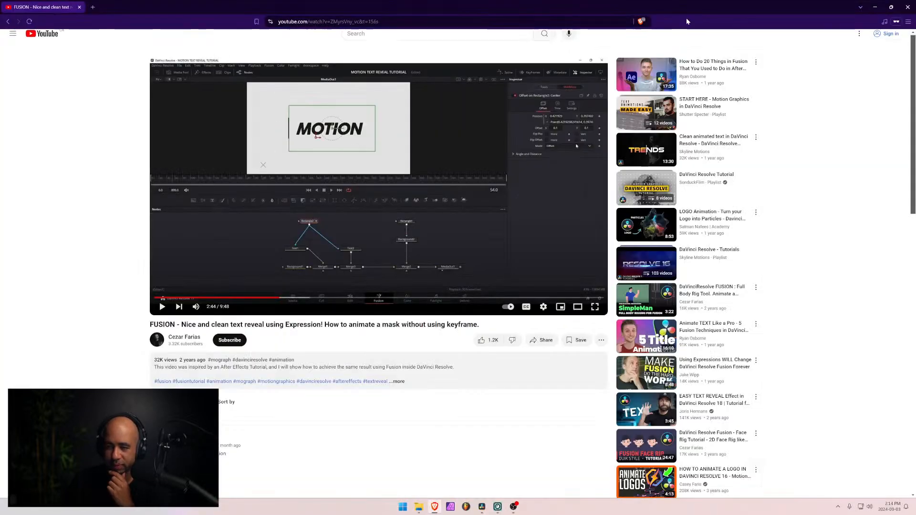
pyautogui.hotkey('alt', 'Tab')
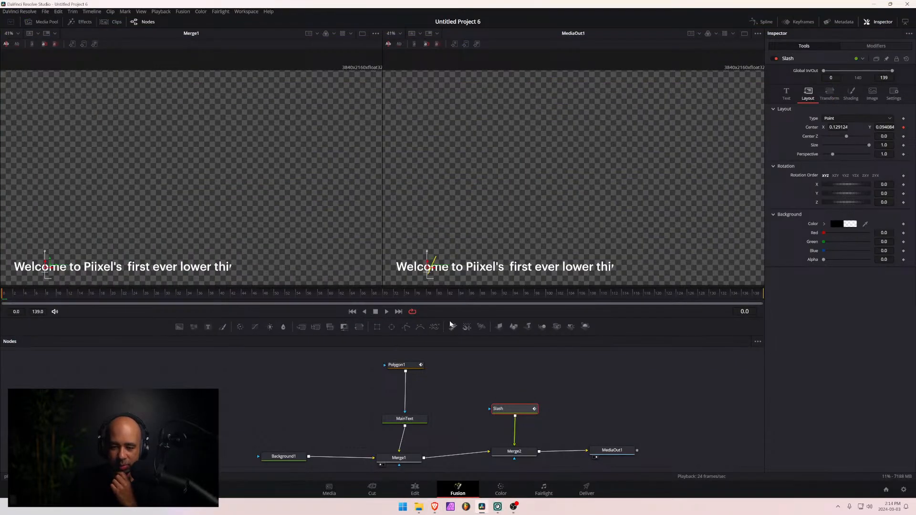
pyautogui.click(409, 366)
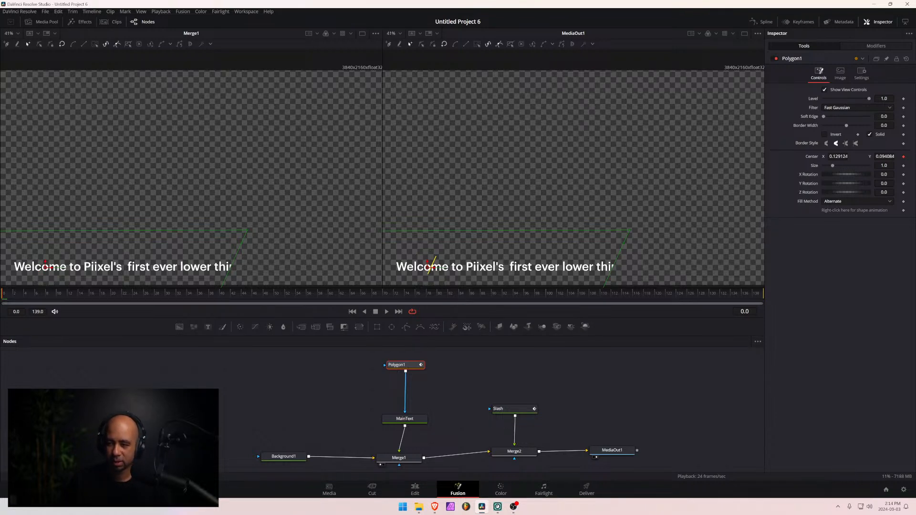
pyautogui.click(903, 157)
# - Replace the Offset expression of the modifier on the Slash's layout center with Offset
pyautogui.click(869, 48)
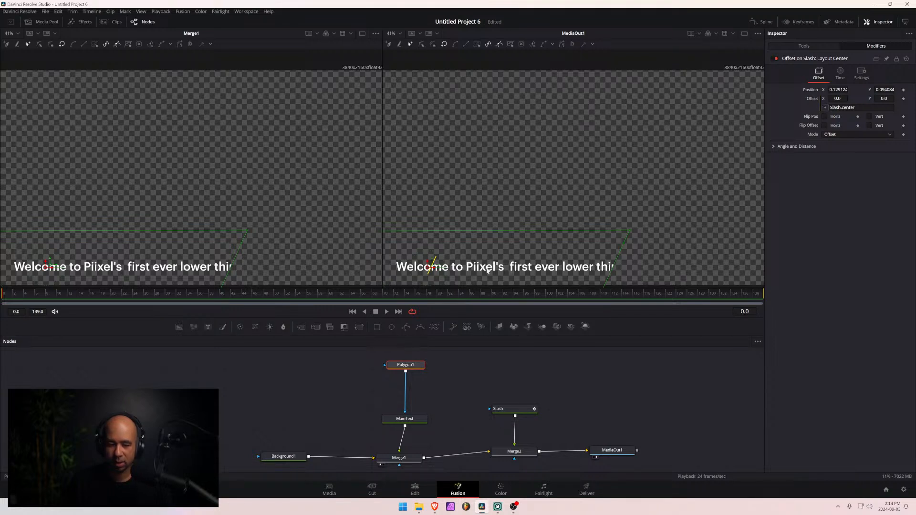
pyautogui.click(826, 109)
pyautogui.write('Offset')
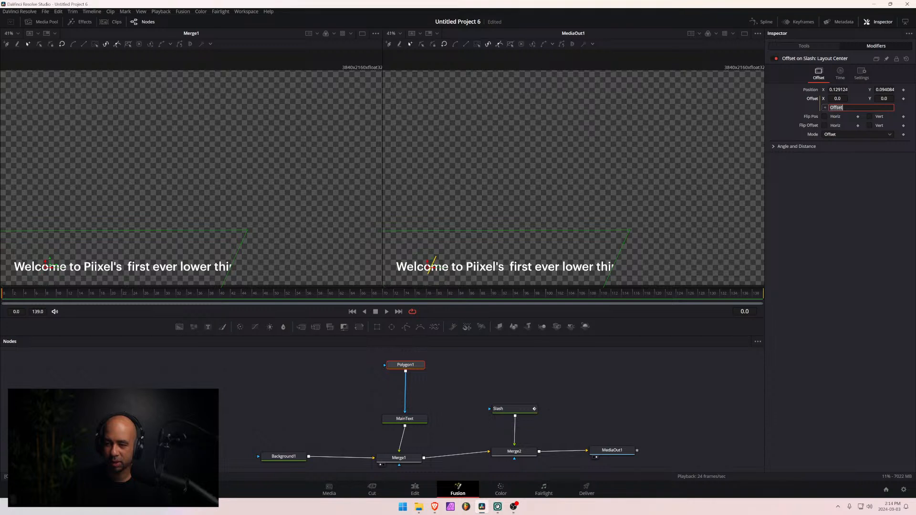
pyautogui.click(427, 404)
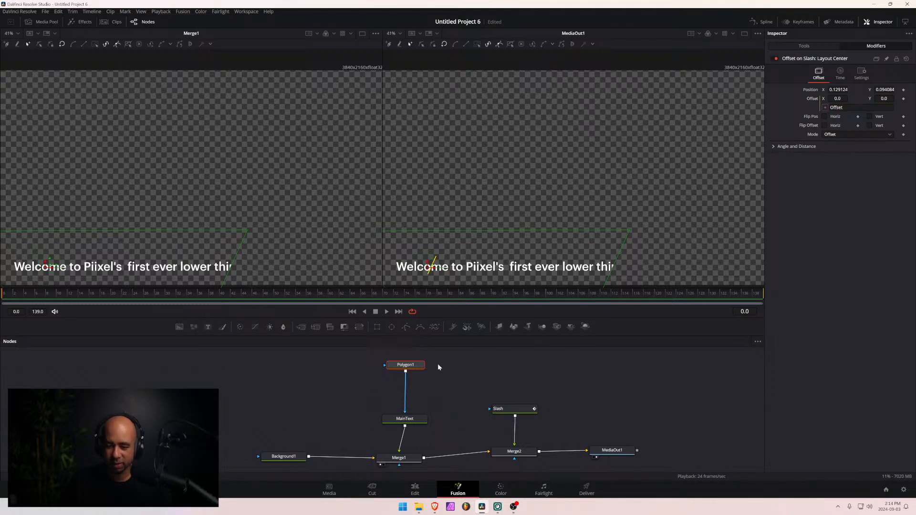
# - Modify the Center of Polygon1 with Offset Position and show the new modifier's settings
pyautogui.click(395, 364)
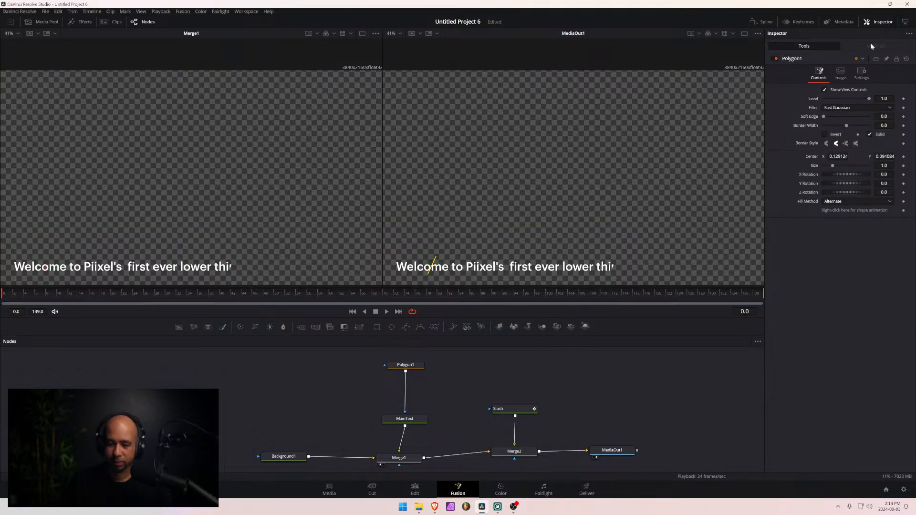
pyautogui.click(413, 365)
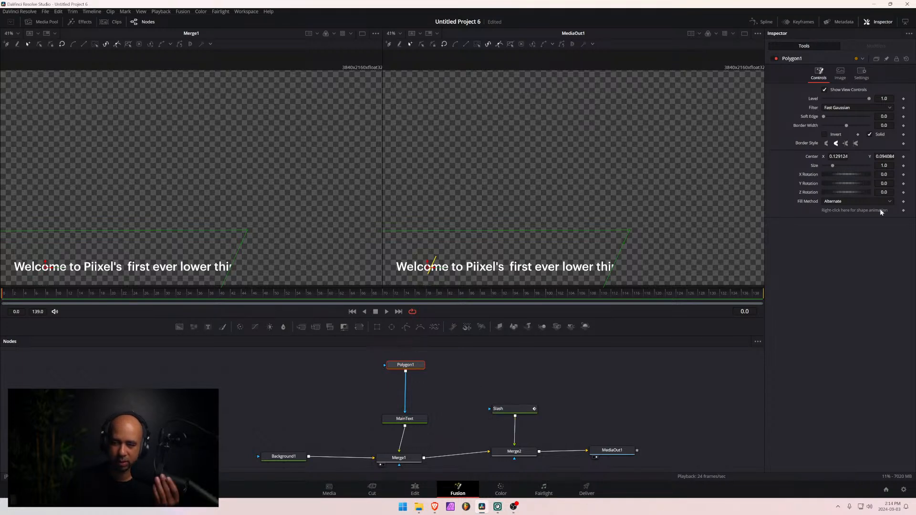
pyautogui.rightClick(854, 154)
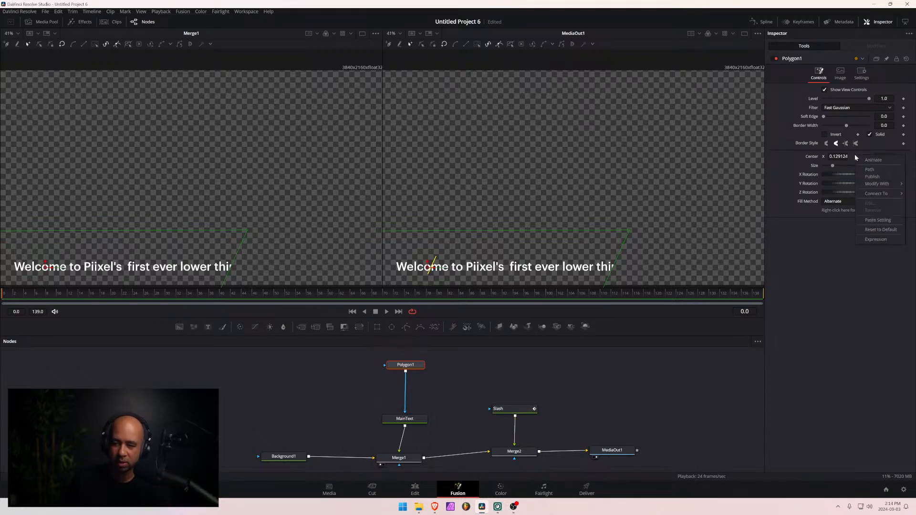
pyautogui.click(836, 159)
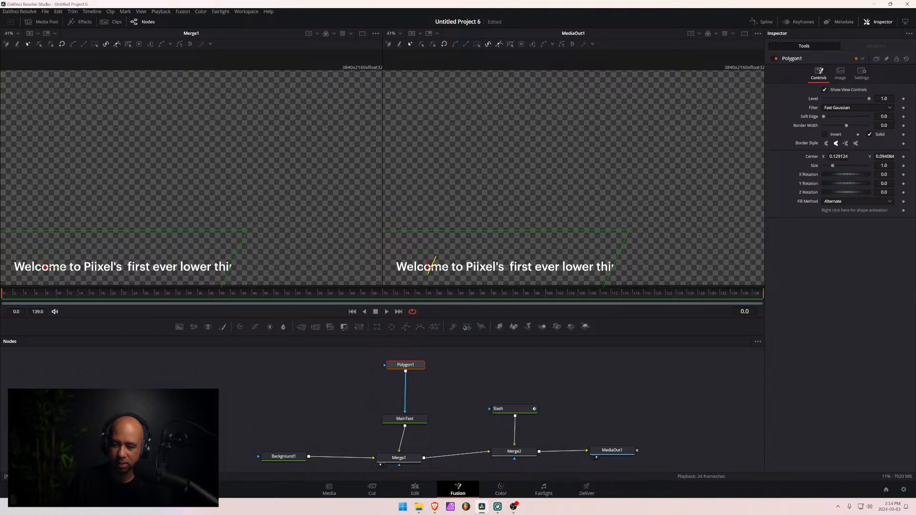
pyautogui.rightClick(856, 159)
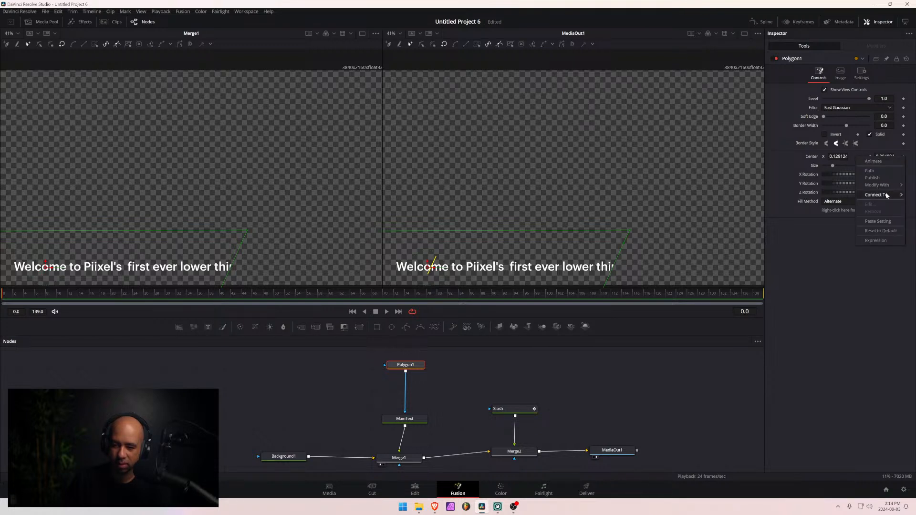
pyautogui.moveTo(884, 187)
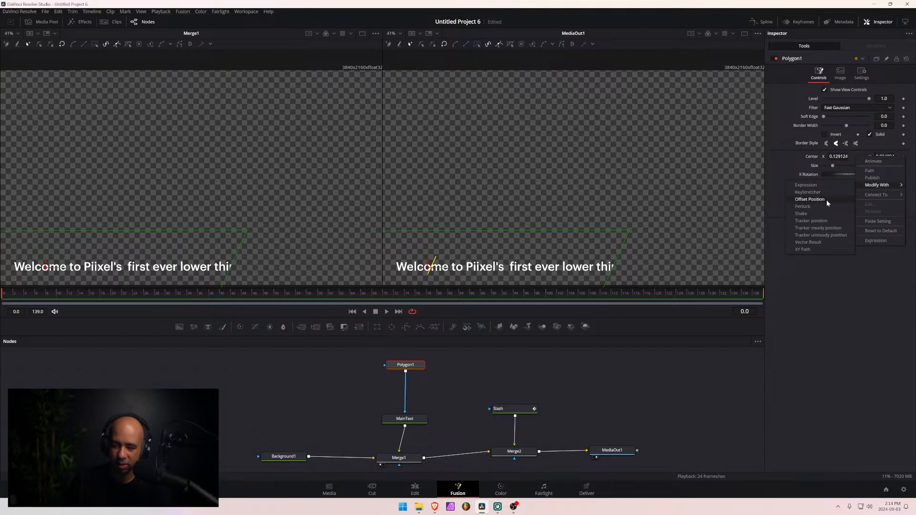
pyautogui.click(826, 200)
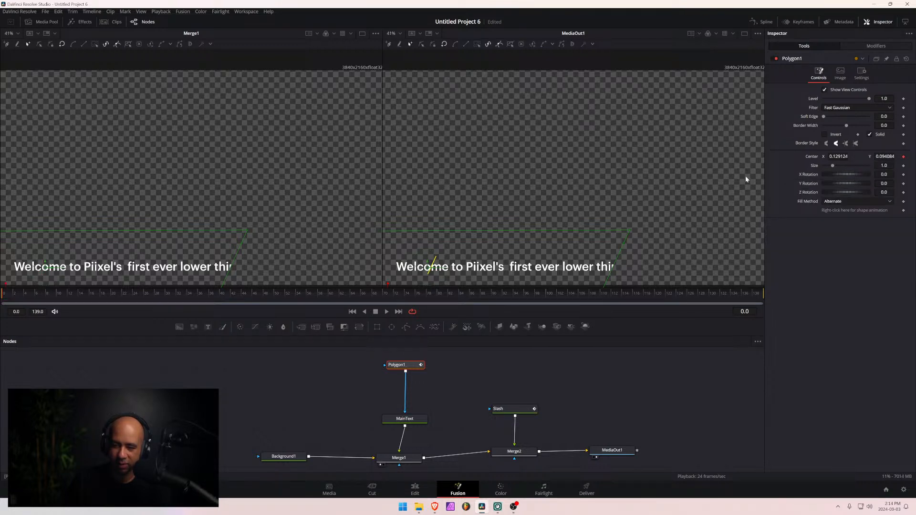
pyautogui.click(885, 47)
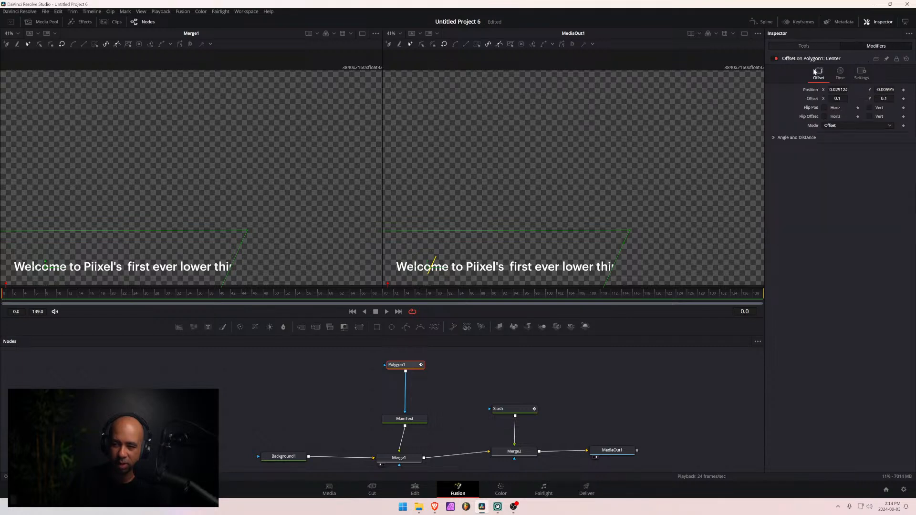
# - Add an expression to the Position of Polygon1's Offset modifier and set it to Slash.center
pyautogui.rightClick(855, 91)
pyautogui.moveTo(873, 120)
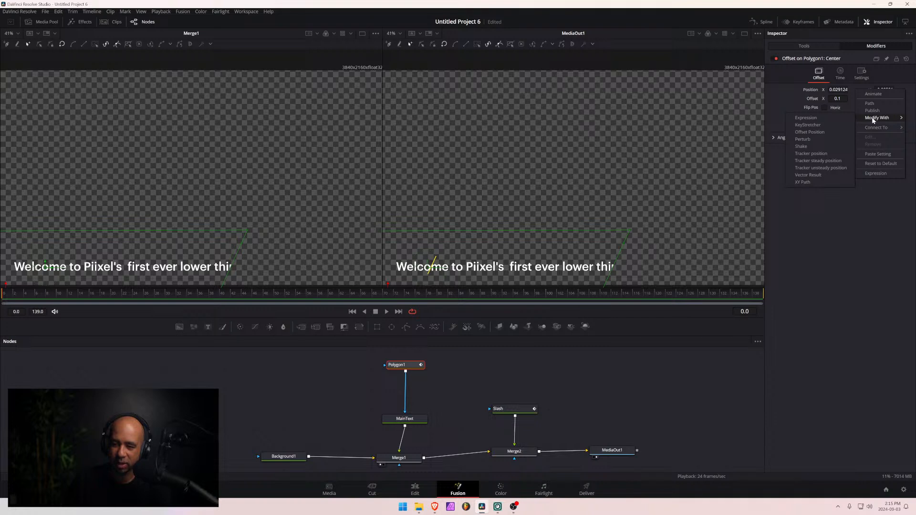
pyautogui.click(879, 173)
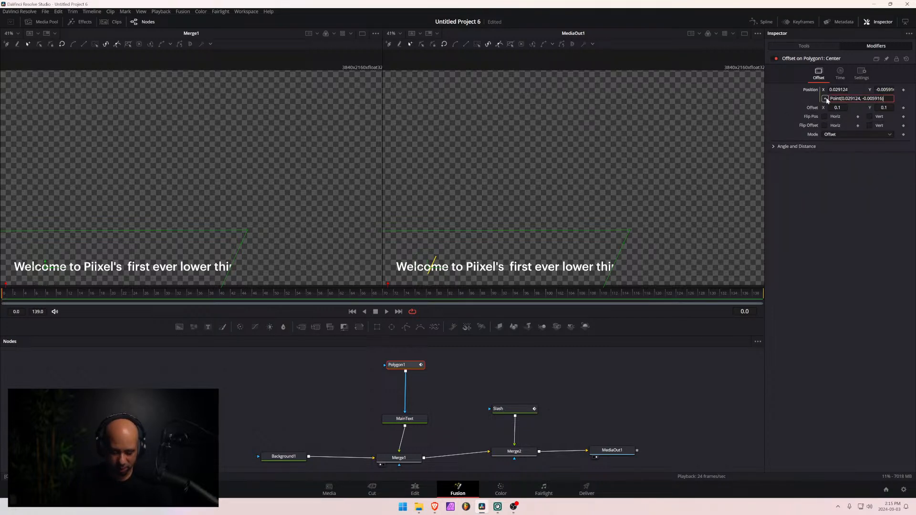
pyautogui.hotkey('ctrl', 'a')
pyautogui.write('Z')
pyautogui.write('l')
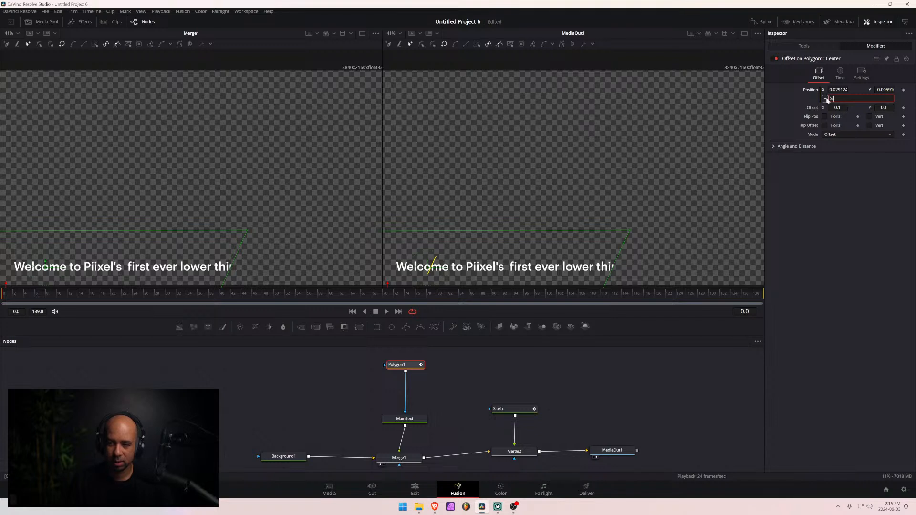
pyautogui.write('ash.')
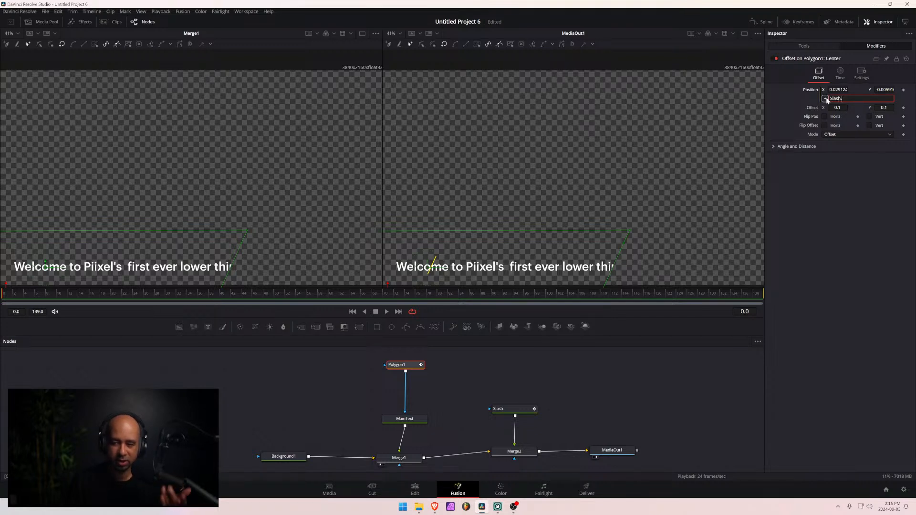
pyautogui.write('cente4r')
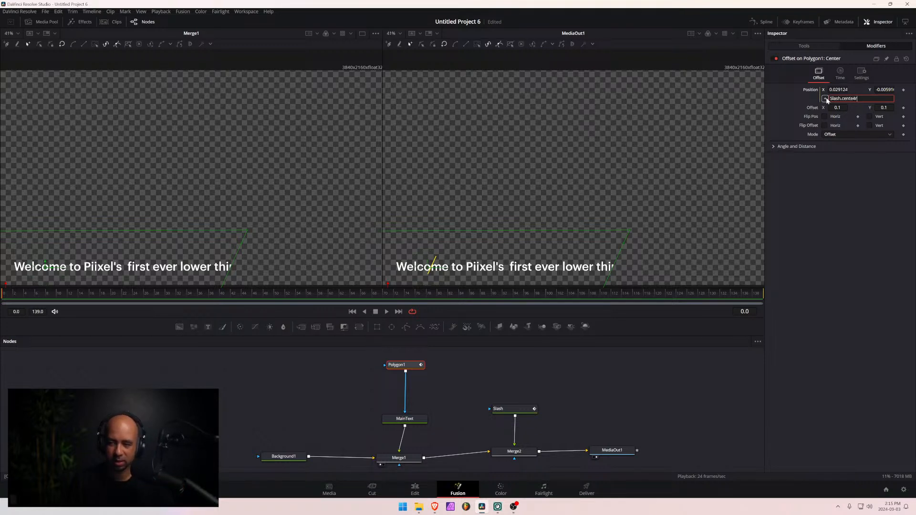
pyautogui.press('Tab')
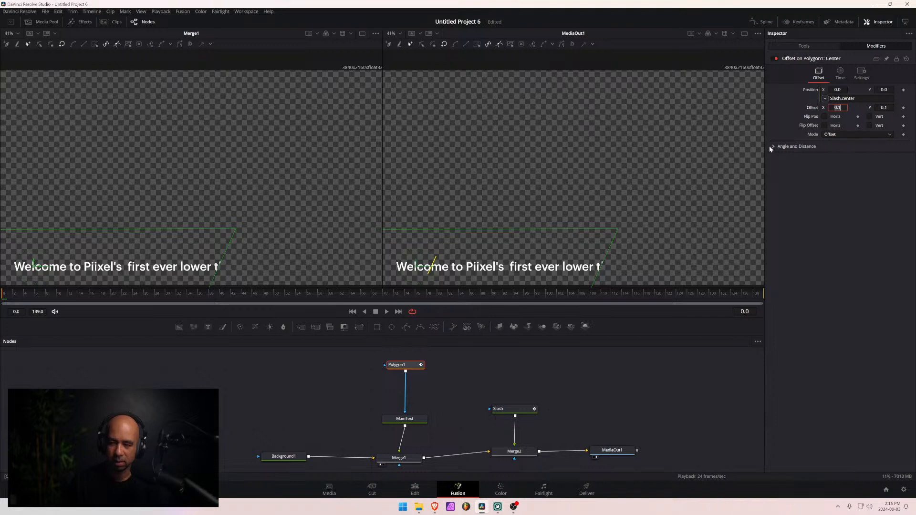
# - Remove the Offset modifier from the Slash's layout Center and shift the slash to an X position of about 0.704
pyautogui.click(510, 409)
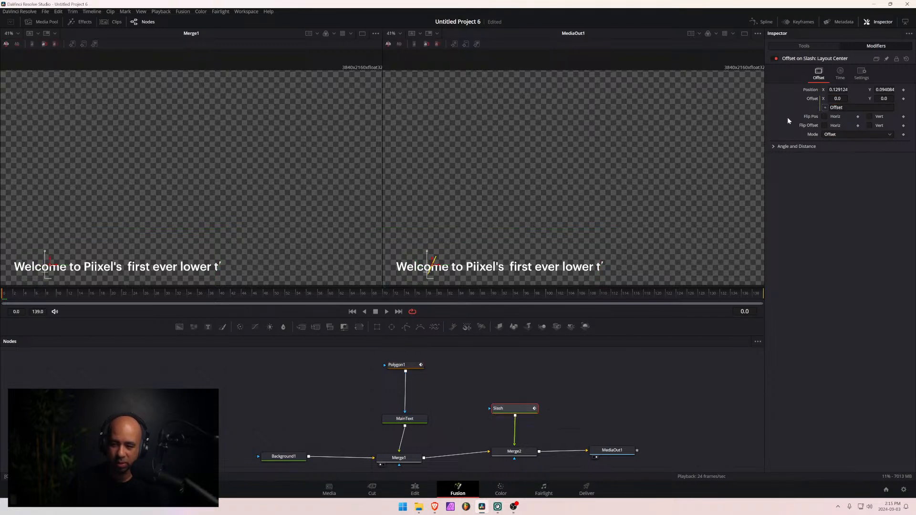
pyautogui.click(811, 47)
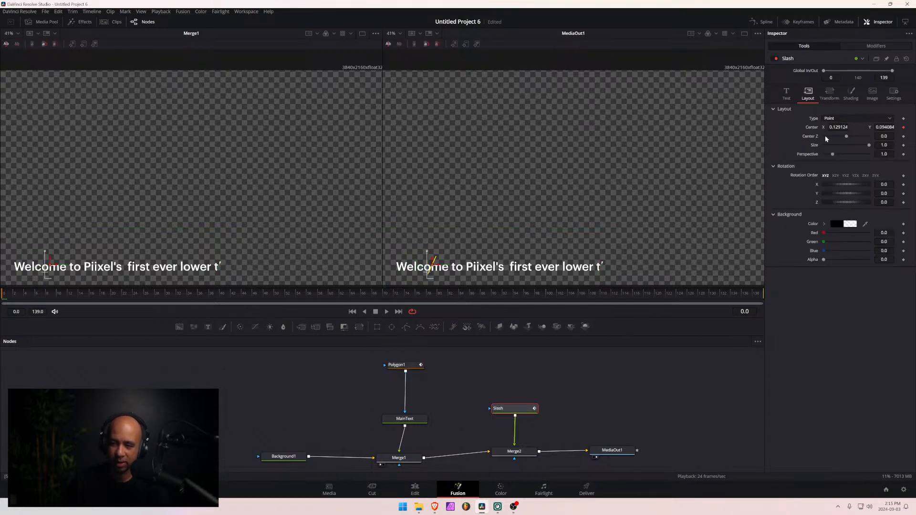
pyautogui.moveTo(838, 127); pyautogui.dragTo(914, 127)
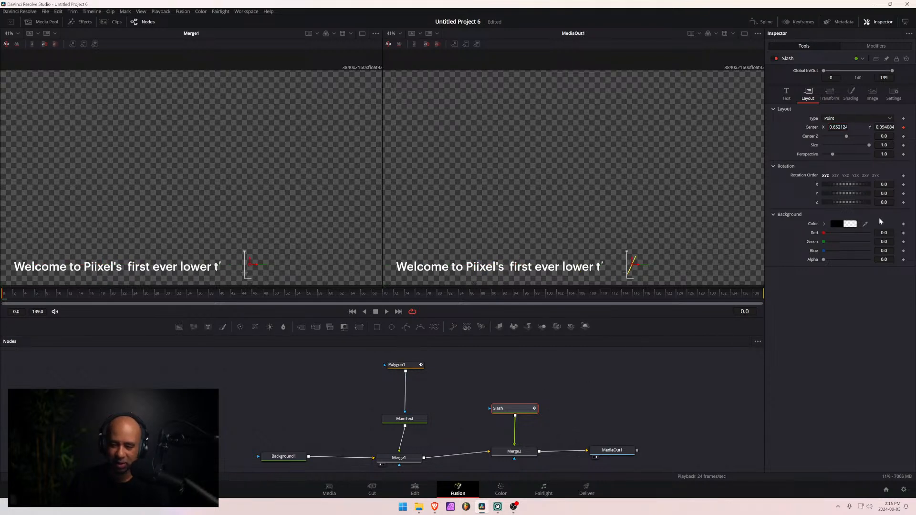
pyautogui.click(903, 127)
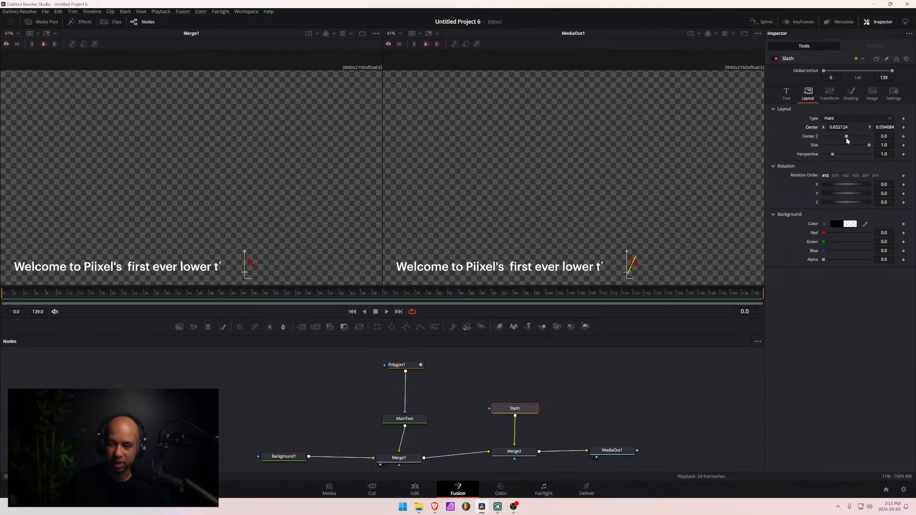
pyautogui.moveTo(838, 127); pyautogui.dragTo(866, 127)
# - Review the expression in Polygon1's Offset modifier and check it against the text reveal tutorial in the Brave browser
pyautogui.click(404, 365)
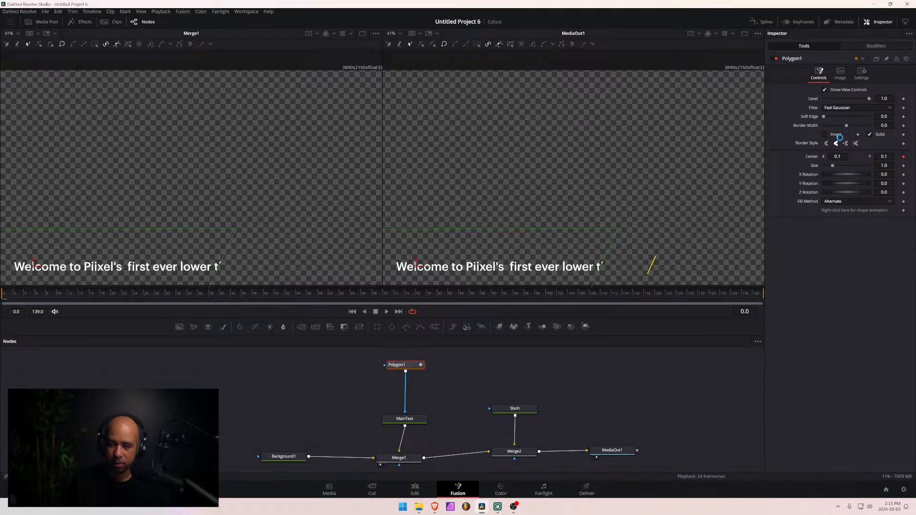
pyautogui.click(877, 46)
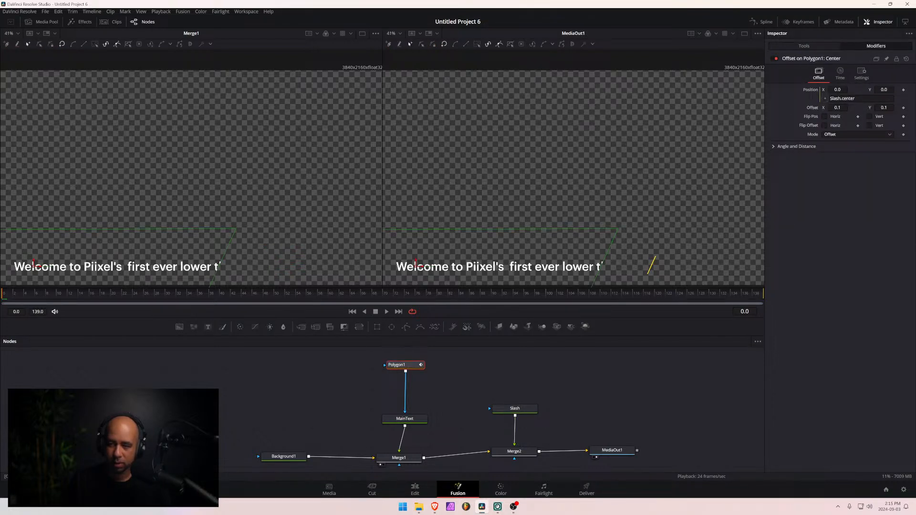
pyautogui.click(434, 507)
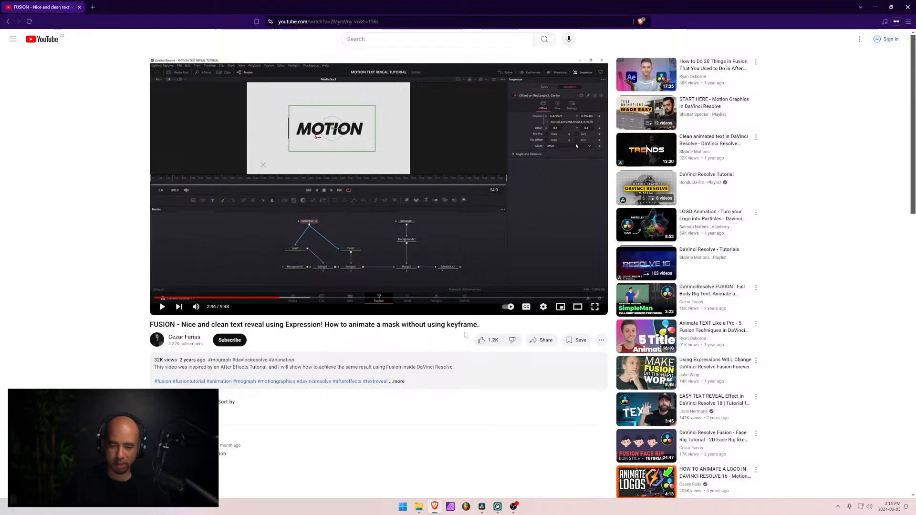
pyautogui.click(595, 307)
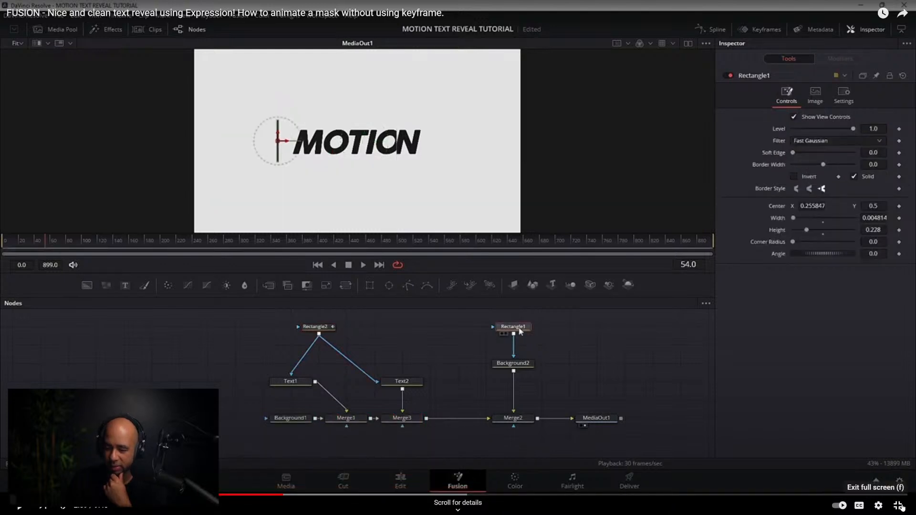
pyautogui.press('Escape')
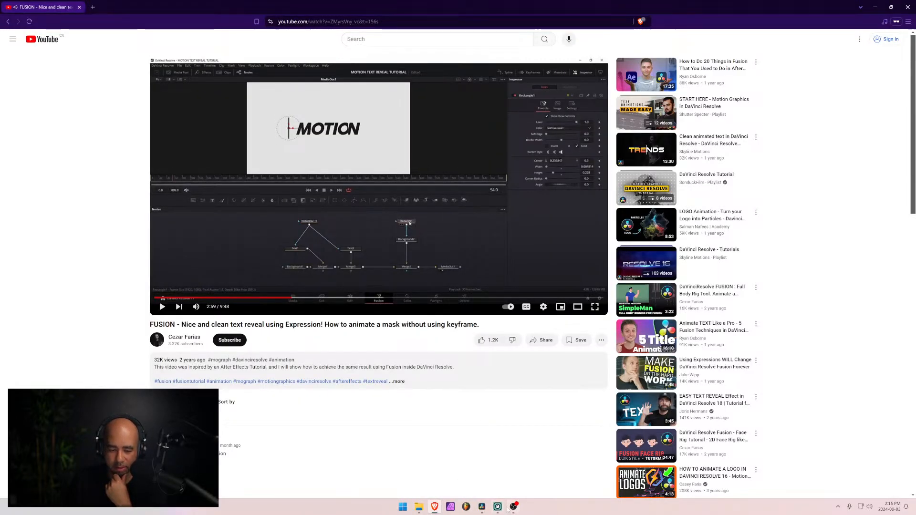
# - Back in DaVinci Resolve, correct the modifier's Position expression to Slash.Center and test the link by moving the slash to about X 0.597
pyautogui.click(483, 509)
pyautogui.click(843, 98)
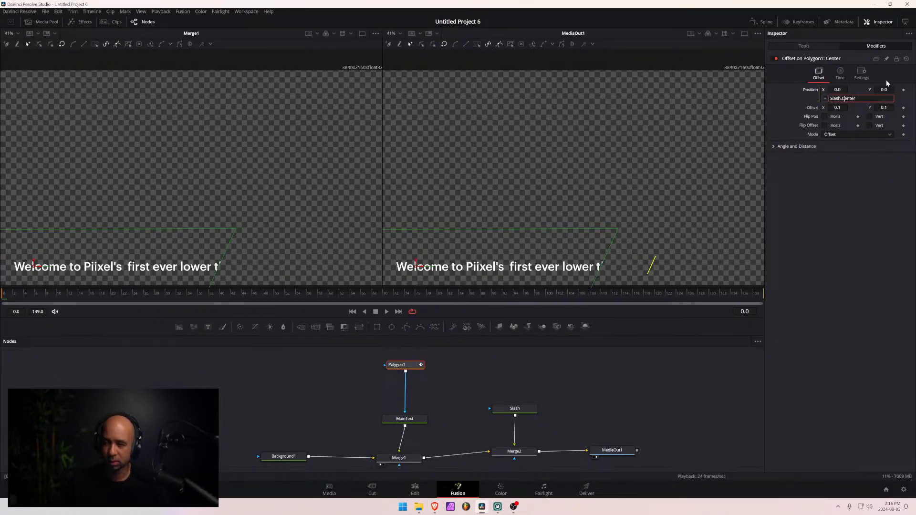
pyautogui.press('Delete')
pyautogui.write('C')
pyautogui.press('Return')
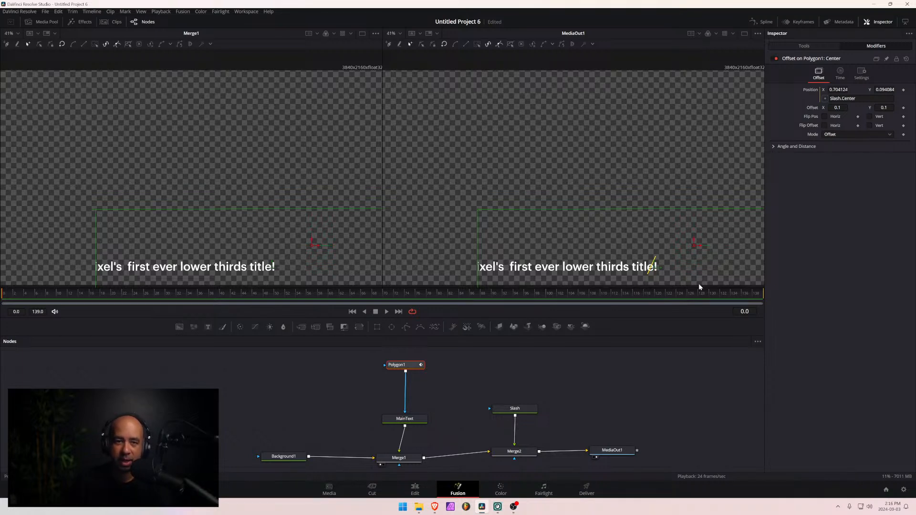
pyautogui.click(509, 412)
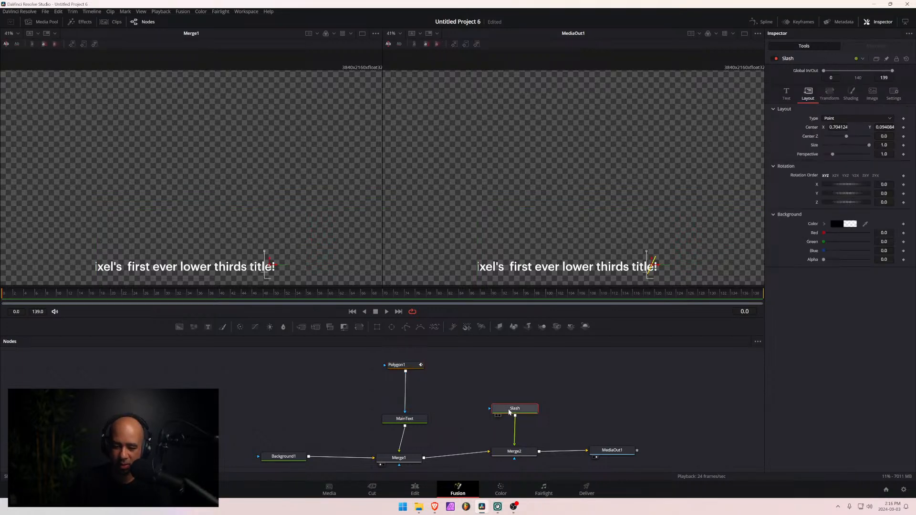
pyautogui.moveTo(838, 127); pyautogui.dragTo(813, 127)
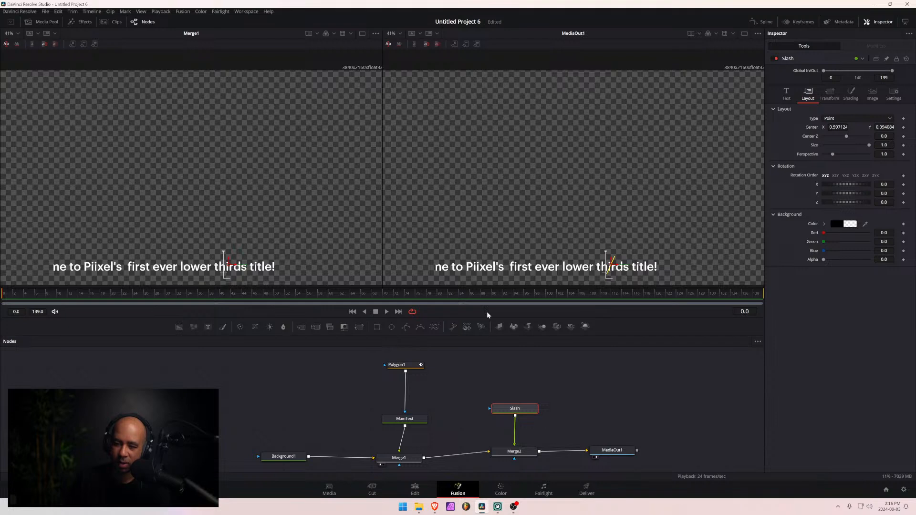
# - Set the Offset in Polygon1's Offset modifier to about X -0.475 and Y 0.002 so the mask's slanted edge meets the slash
pyautogui.click(407, 369)
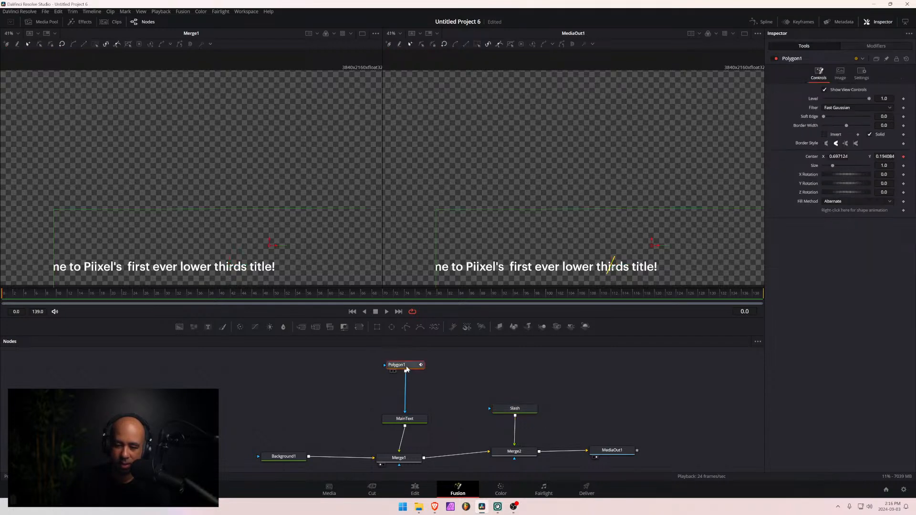
pyautogui.click(843, 78)
pyautogui.click(817, 76)
pyautogui.click(871, 47)
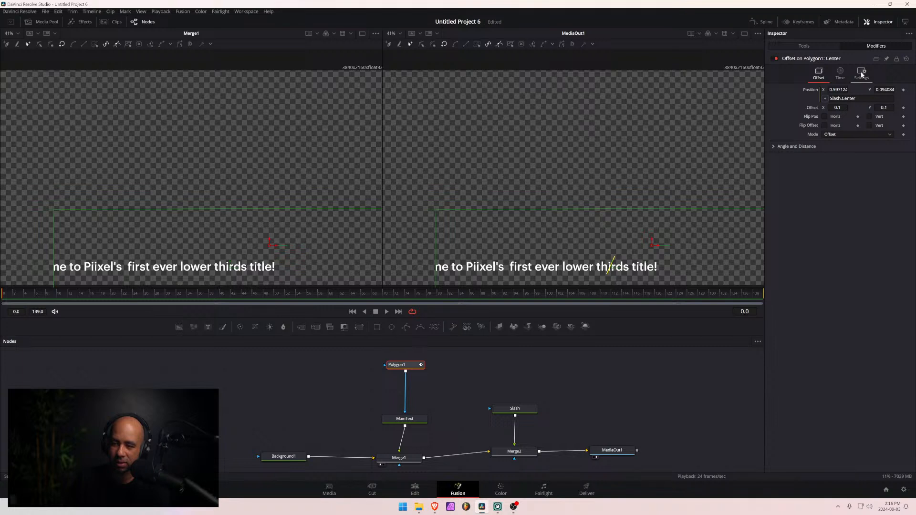
pyautogui.click(806, 46)
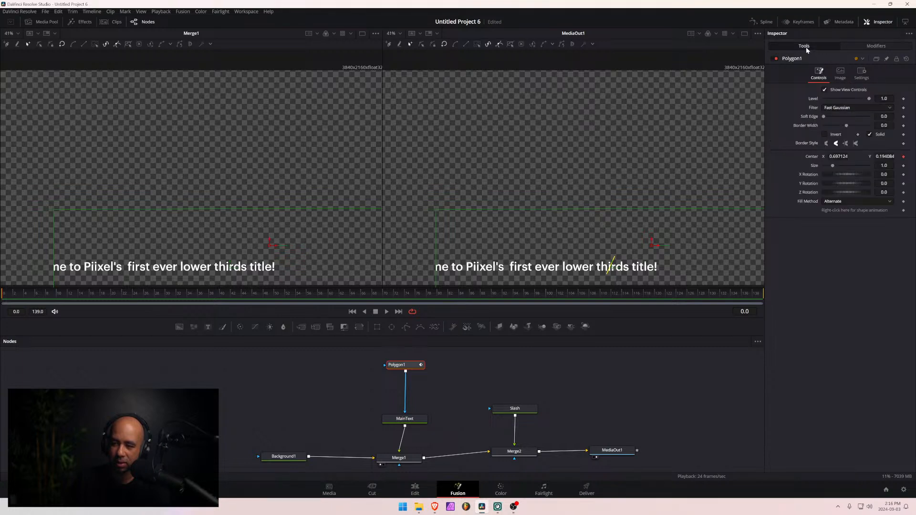
pyautogui.click(870, 47)
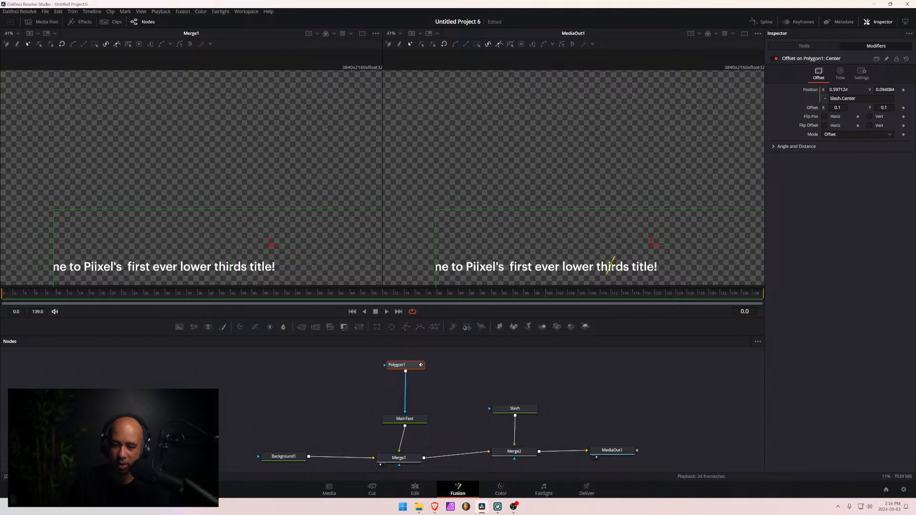
pyautogui.moveTo(837, 108); pyautogui.dragTo(610, 108)
pyautogui.moveTo(884, 108); pyautogui.dragTo(829, 108)
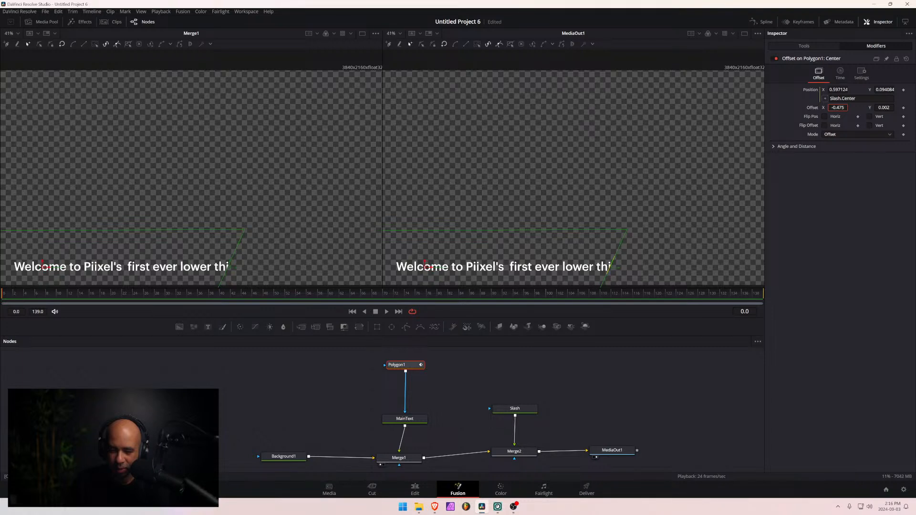
# - Test the mask link by sliding the slash along the text to about X 0.678 and lowering it to about Y 0.081
pyautogui.click(513, 409)
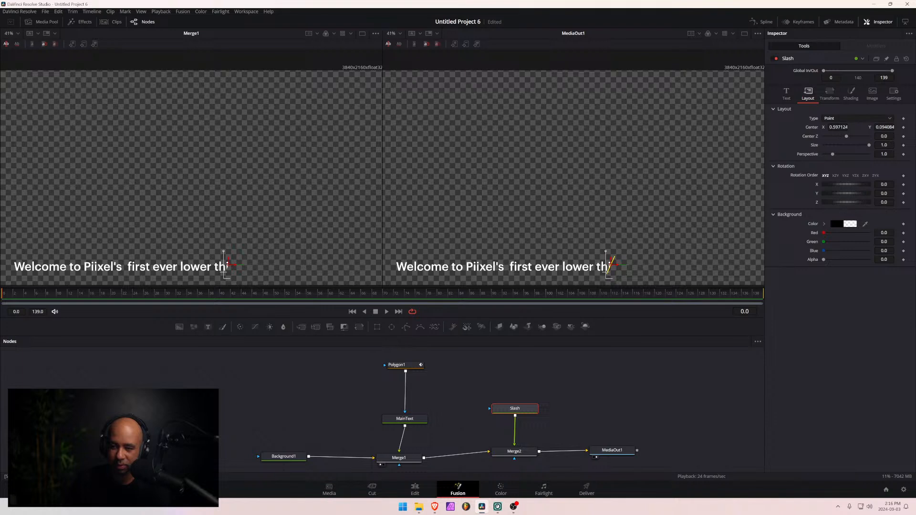
pyautogui.moveTo(838, 127); pyautogui.dragTo(903, 128)
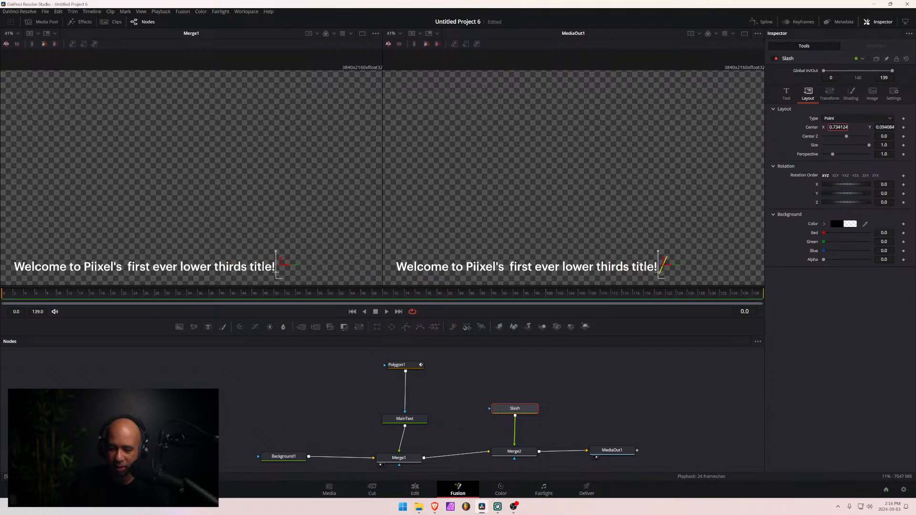
pyautogui.moveTo(885, 128); pyautogui.dragTo(880, 127)
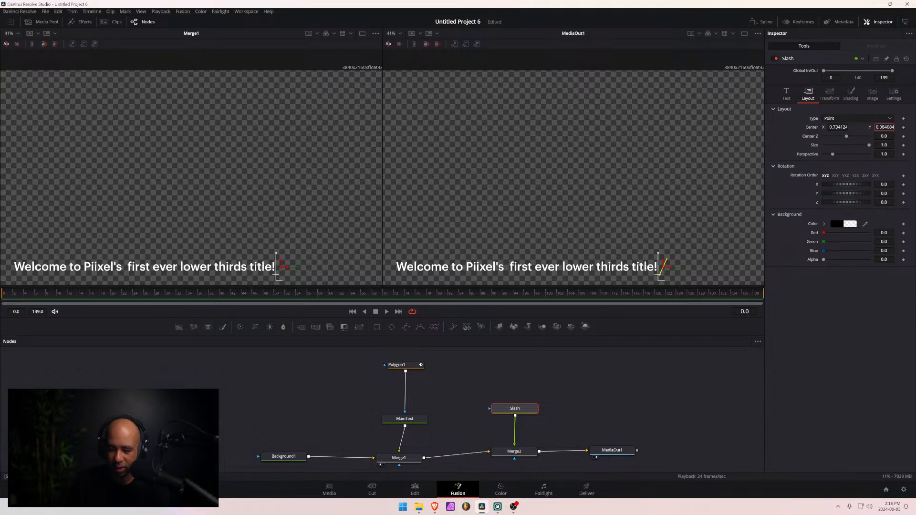
pyautogui.moveTo(839, 127); pyautogui.dragTo(804, 127)
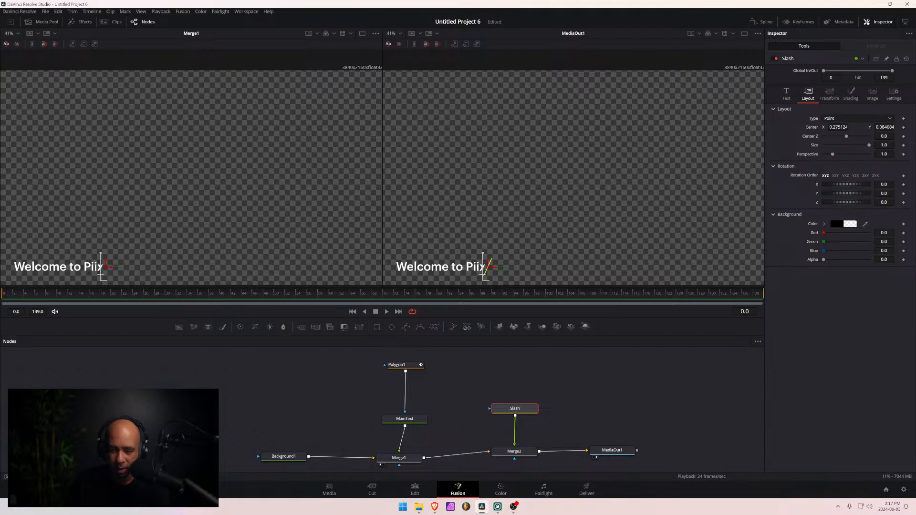
pyautogui.moveTo(884, 127); pyautogui.dragTo(884, 127)
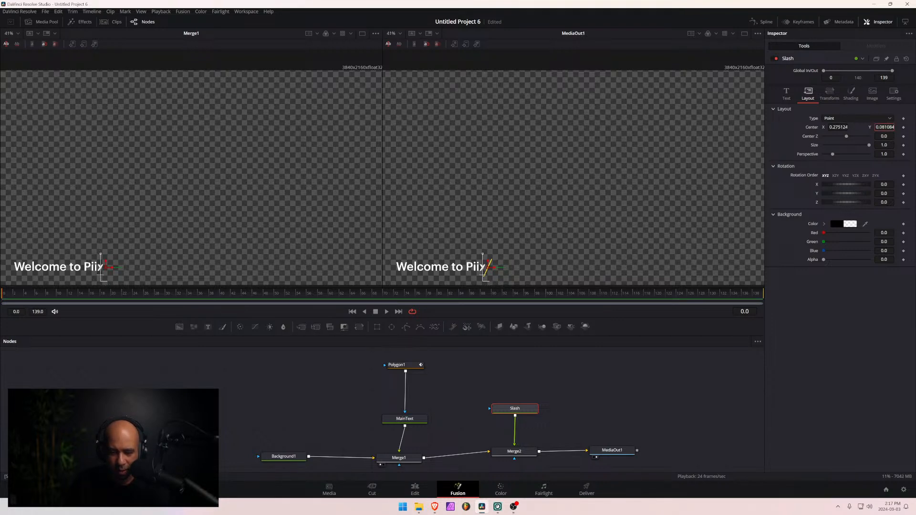
pyautogui.moveTo(806, 127); pyautogui.dragTo(838, 127)
pyautogui.moveTo(838, 128); pyautogui.dragTo(803, 128)
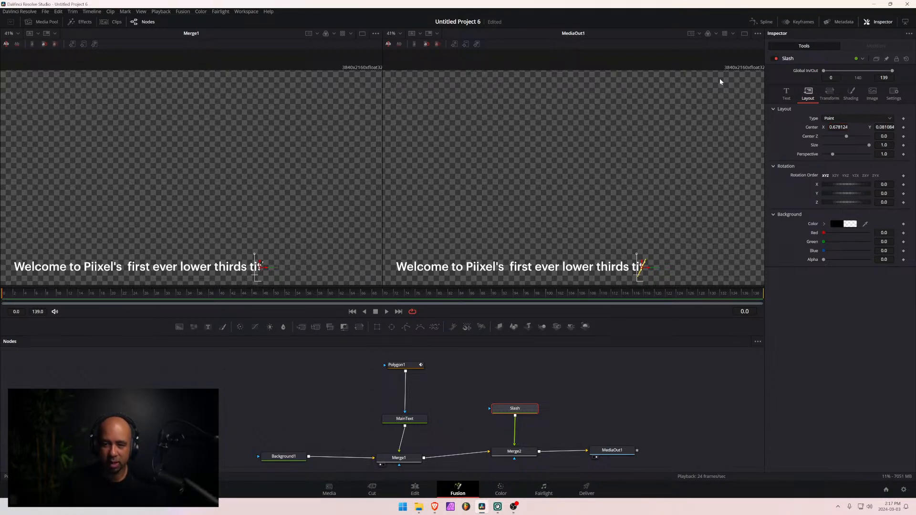
pyautogui.click(398, 33)
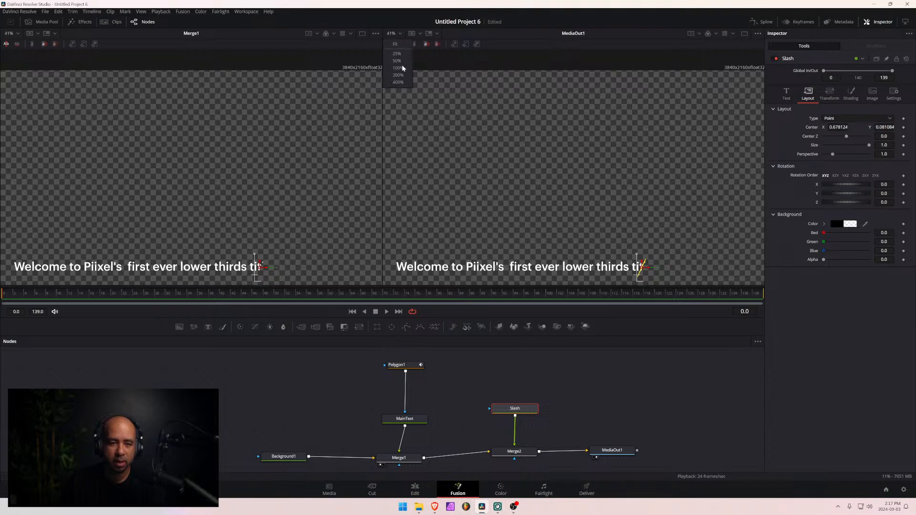
pyautogui.click(399, 76)
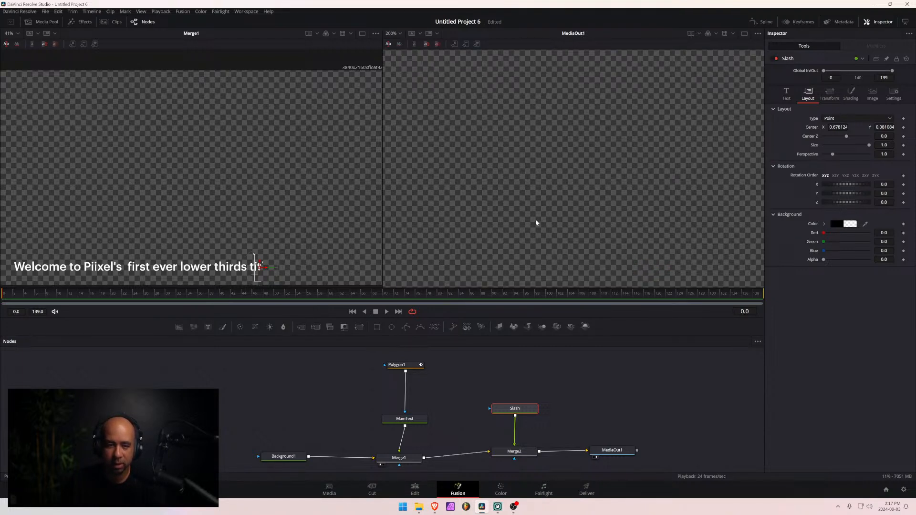
pyautogui.moveTo(573, 223); pyautogui.dragTo(513, 160)
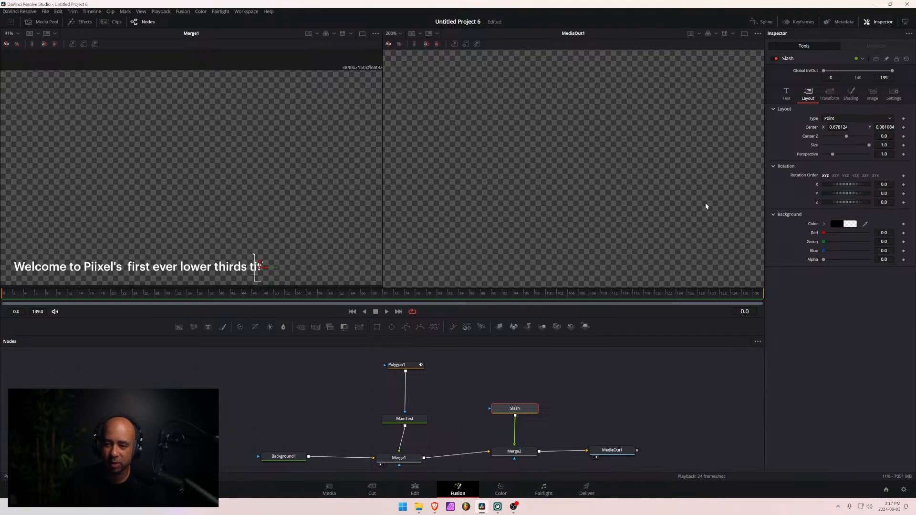
pyautogui.rightClick(559, 139)
pyautogui.click(744, 178)
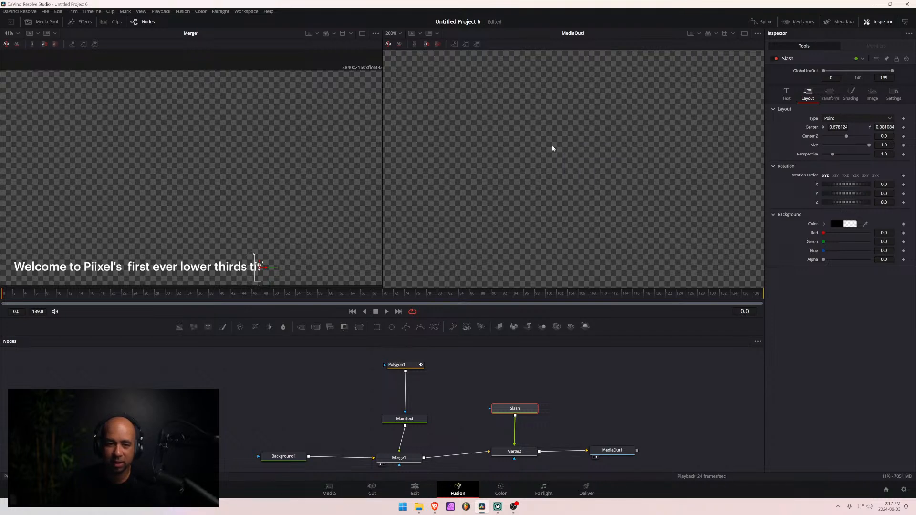
pyautogui.click(400, 33)
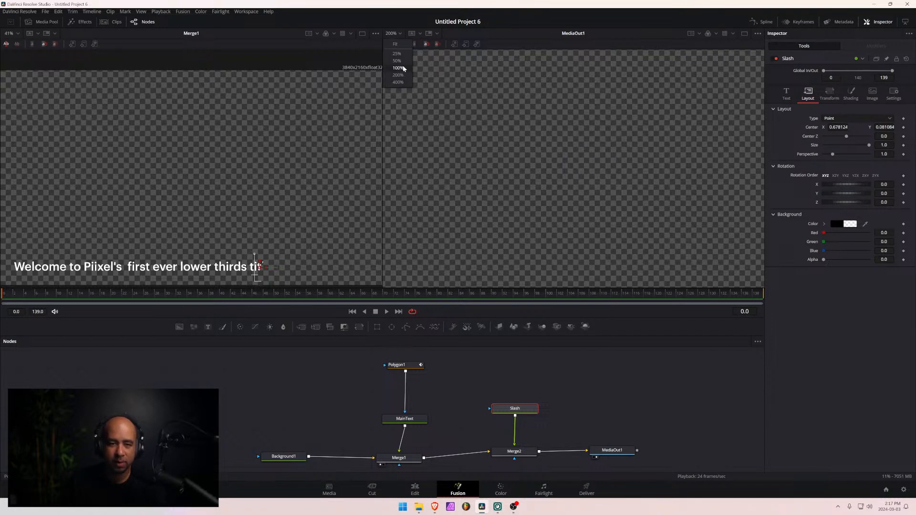
pyautogui.click(396, 46)
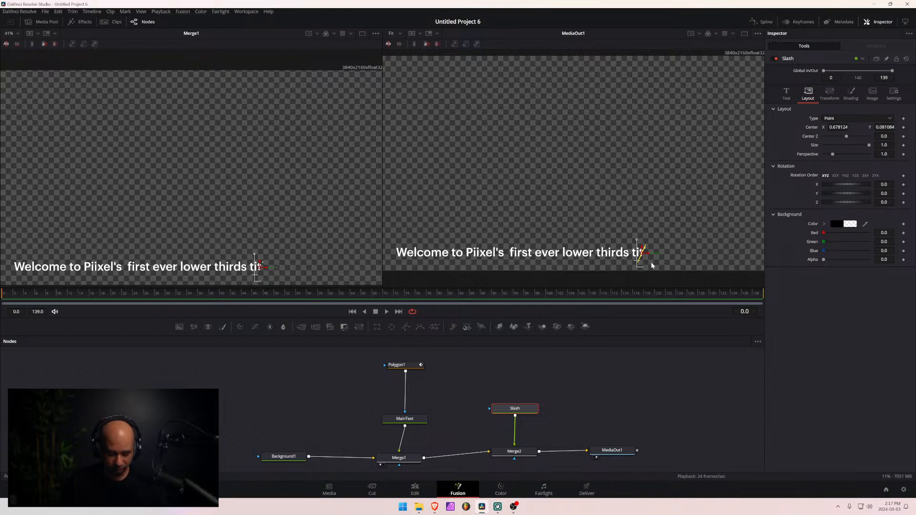
# - Check the slash against the masked text edge up close and raise its layout Center to about Y 0.083
pyautogui.scroll(6, 650, 262)
pyautogui.scroll(2, 662, 210)
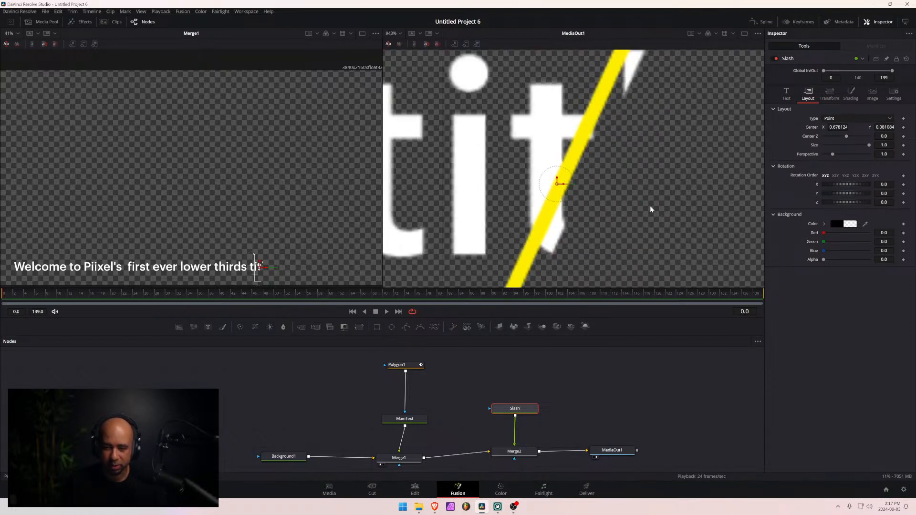
pyautogui.scroll(-4, 650, 205)
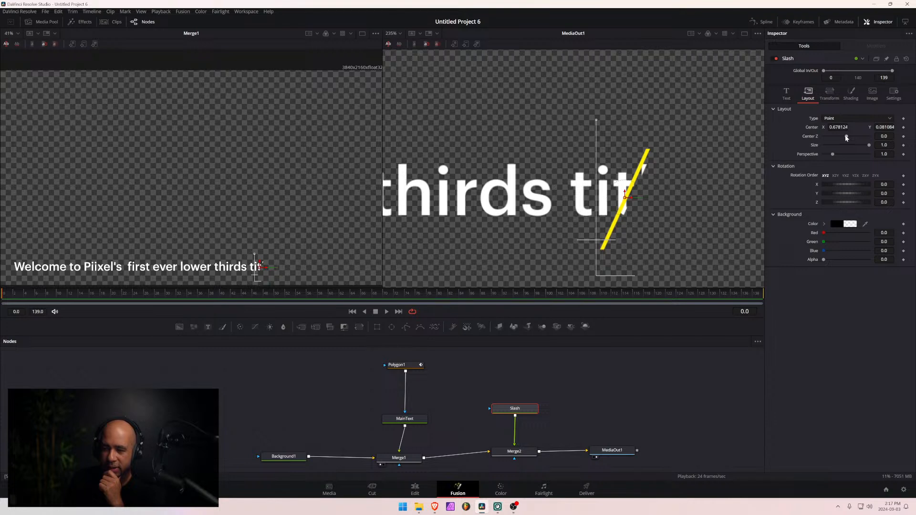
pyautogui.moveTo(884, 128); pyautogui.dragTo(885, 128)
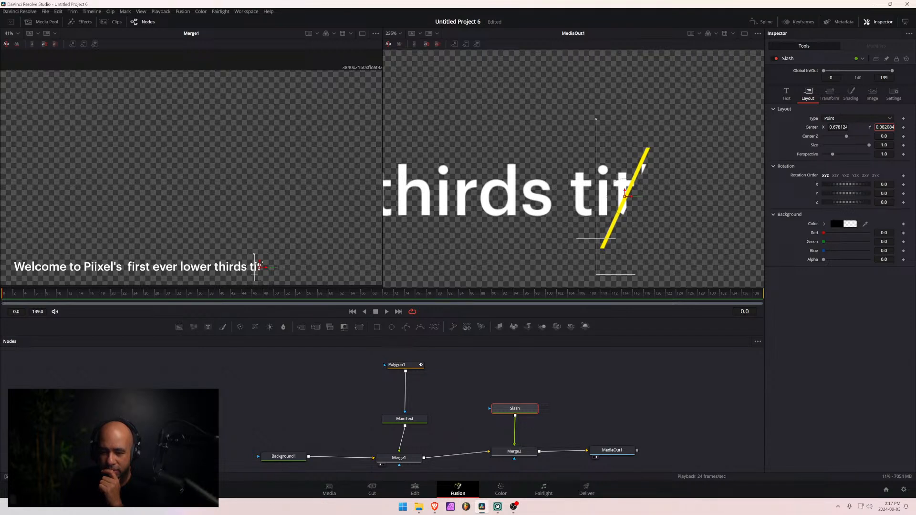
pyautogui.moveTo(885, 127); pyautogui.dragTo(885, 127)
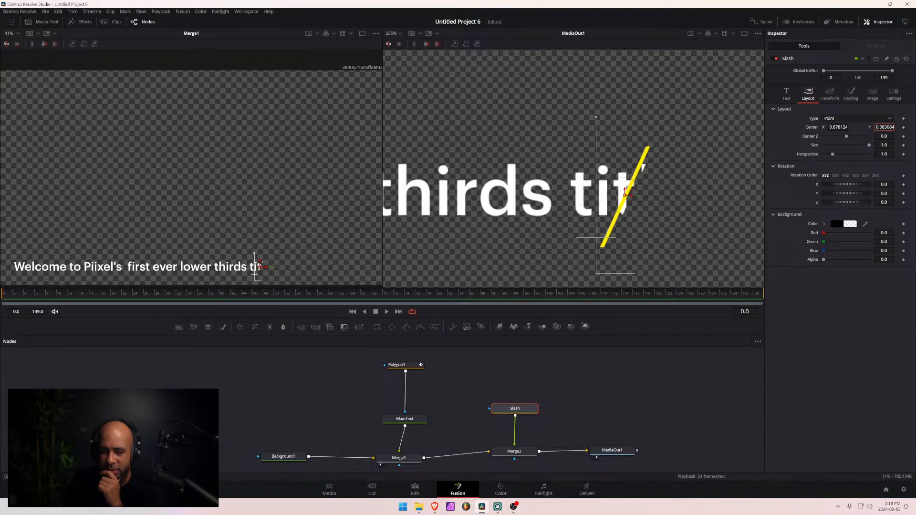
# - Refine the X Offset in Polygon1's Offset modifier to -0.4775 so the text is cut off behind the slash
pyautogui.click(405, 366)
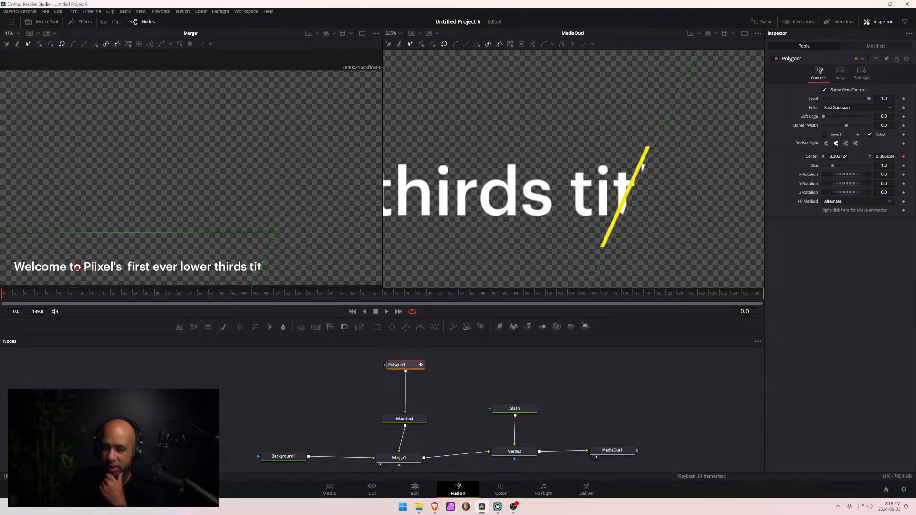
pyautogui.click(876, 46)
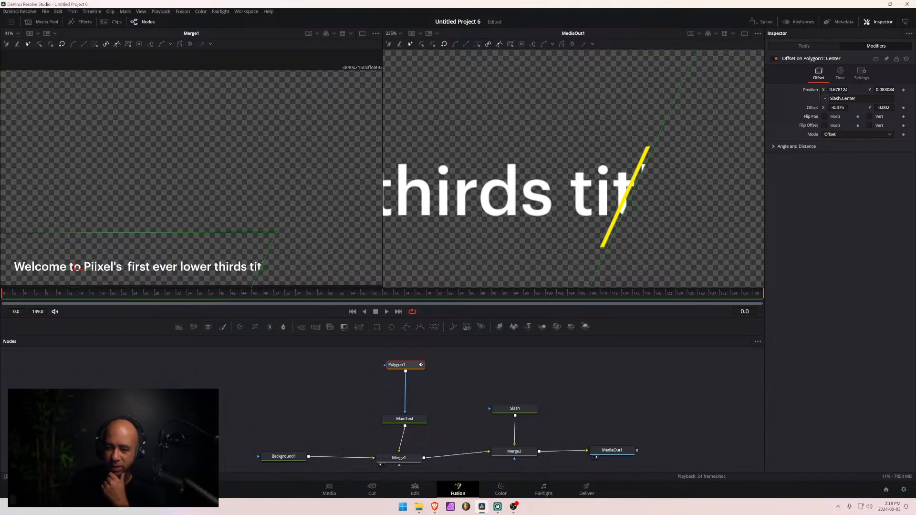
pyautogui.moveTo(838, 107); pyautogui.dragTo(837, 108)
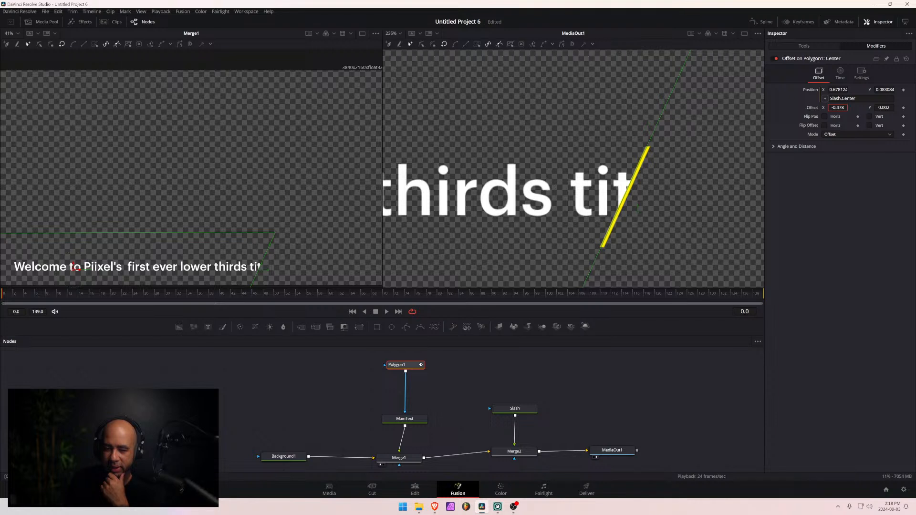
pyautogui.click(837, 107)
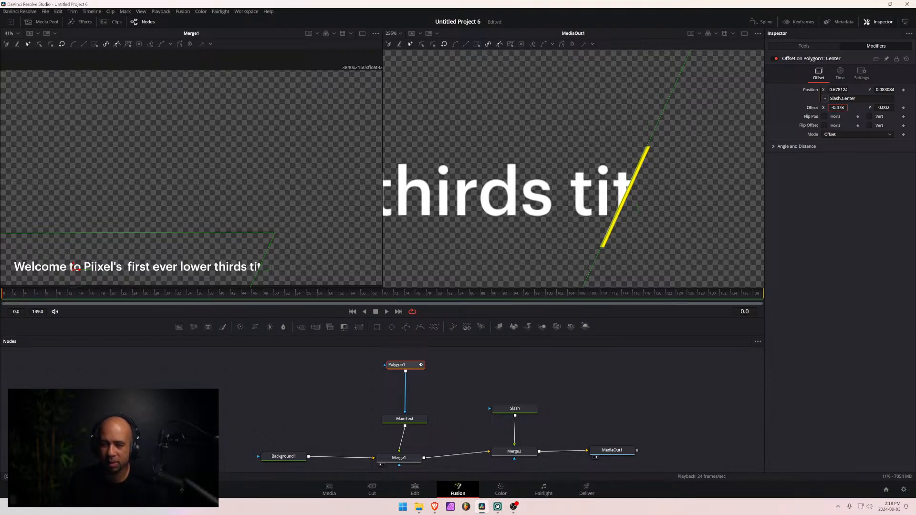
pyautogui.press('BackSpace')
pyautogui.write('7')
pyautogui.press('Tab')
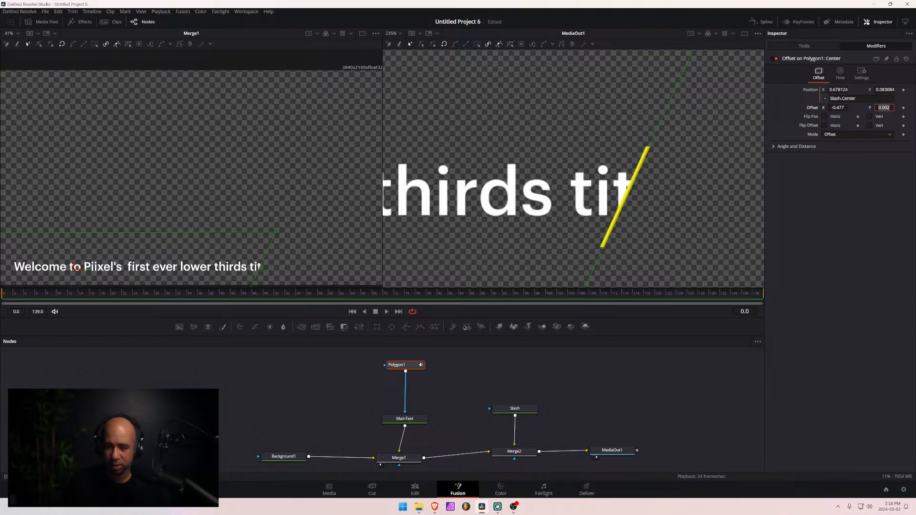
pyautogui.hotkey('shift', 'Tab')
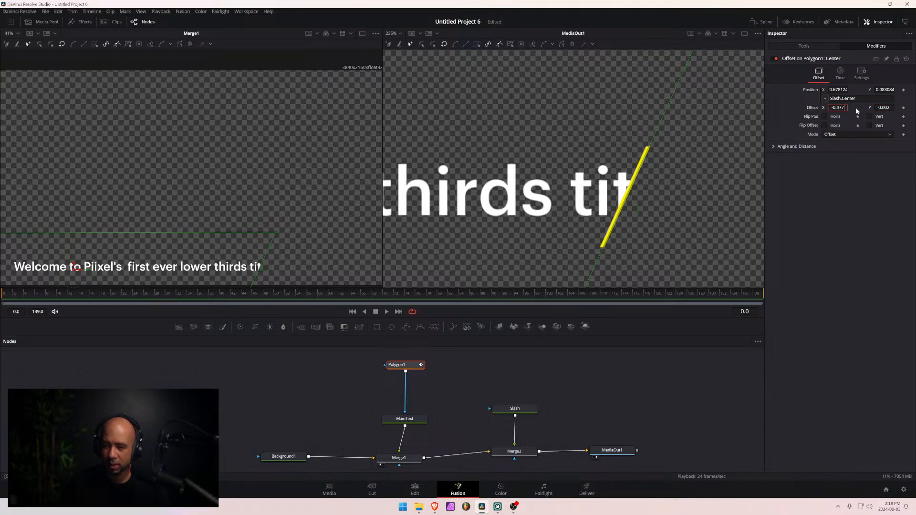
pyautogui.write('5')
pyautogui.press('Tab')
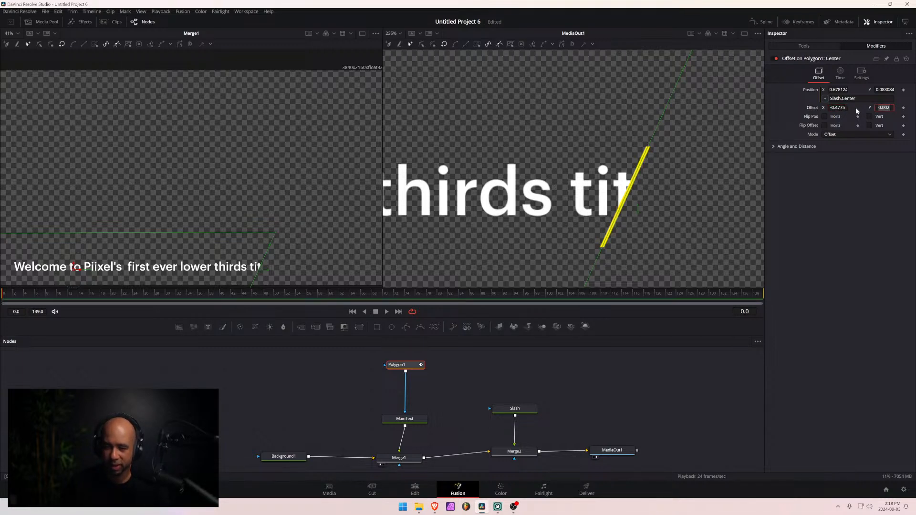
pyautogui.click(831, 176)
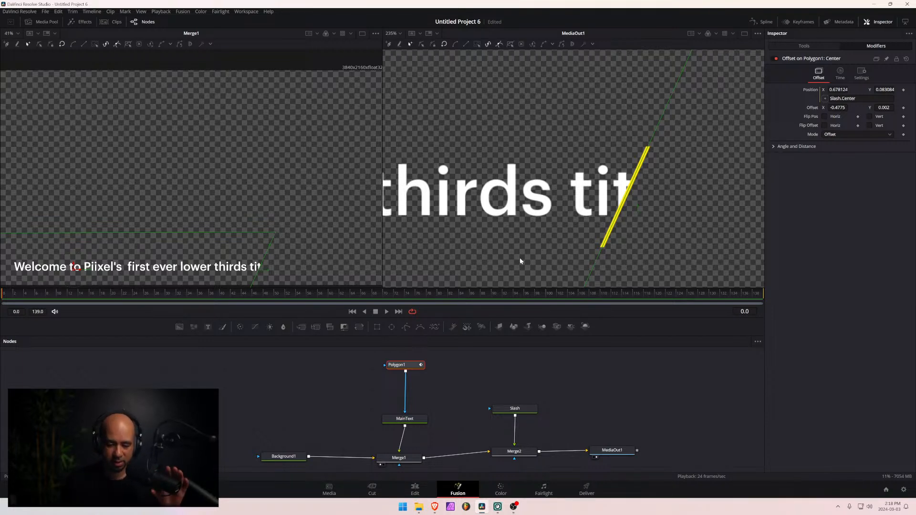
# - Move the slash past the frame's left edge to about X -0.016 and keyframe its layout Center at frame 0
pyautogui.click(400, 33)
pyautogui.click(391, 44)
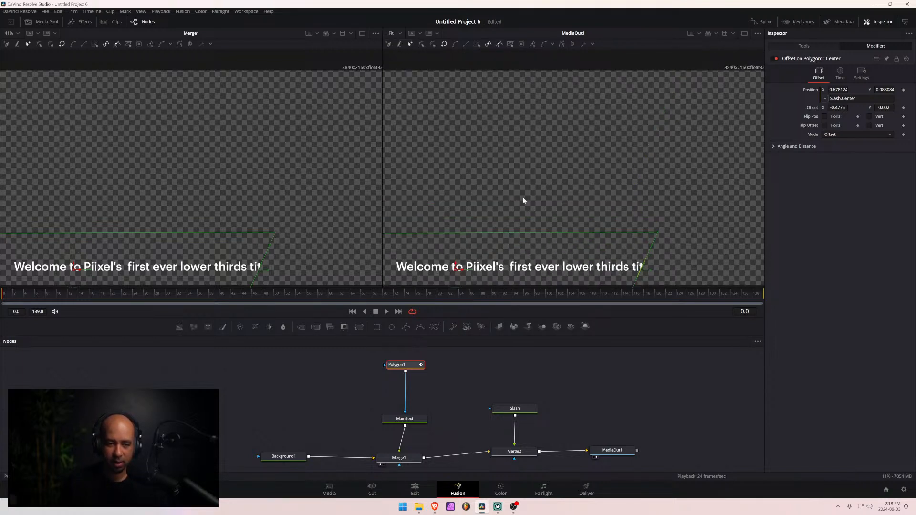
pyautogui.scroll(-1, 523, 202)
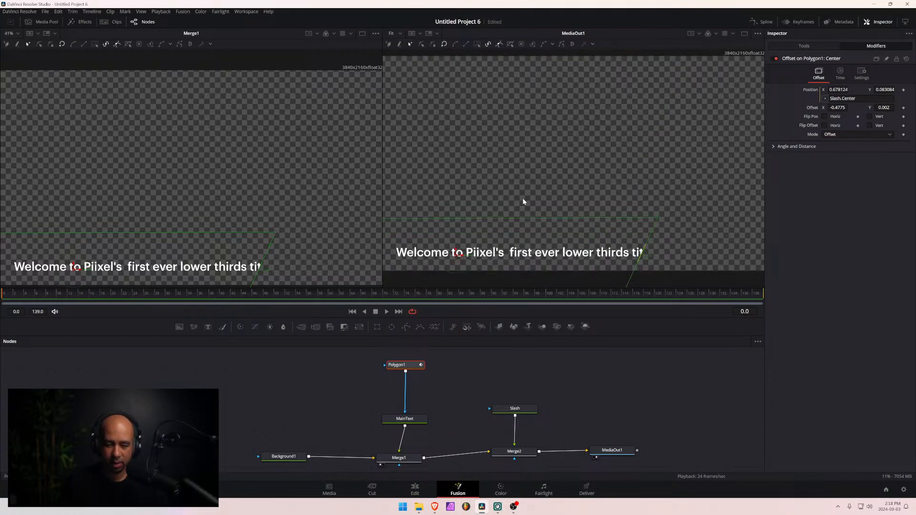
pyautogui.scroll(1, 523, 202)
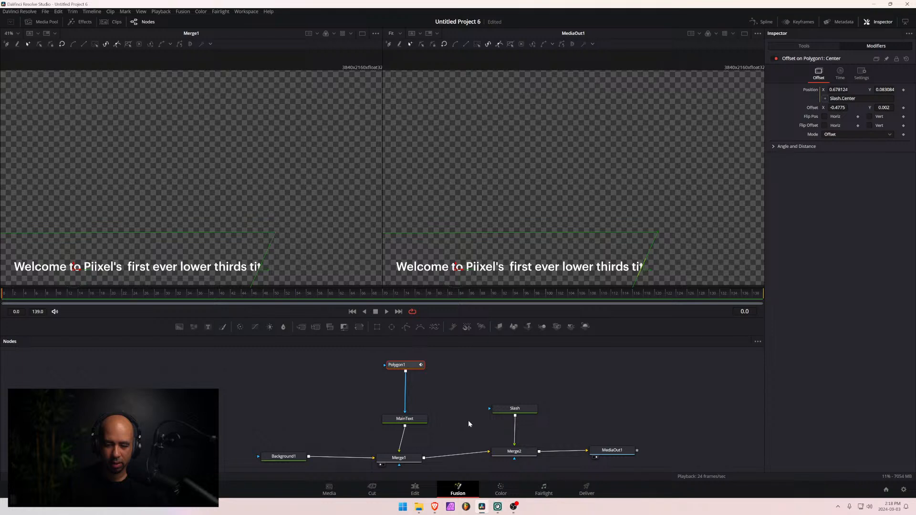
pyautogui.click(515, 408)
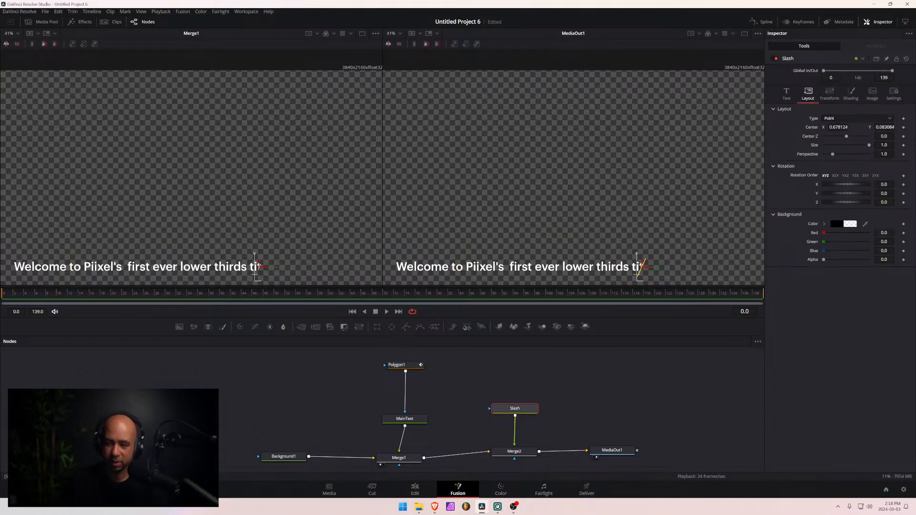
pyautogui.moveTo(838, 127); pyautogui.dragTo(511, 127)
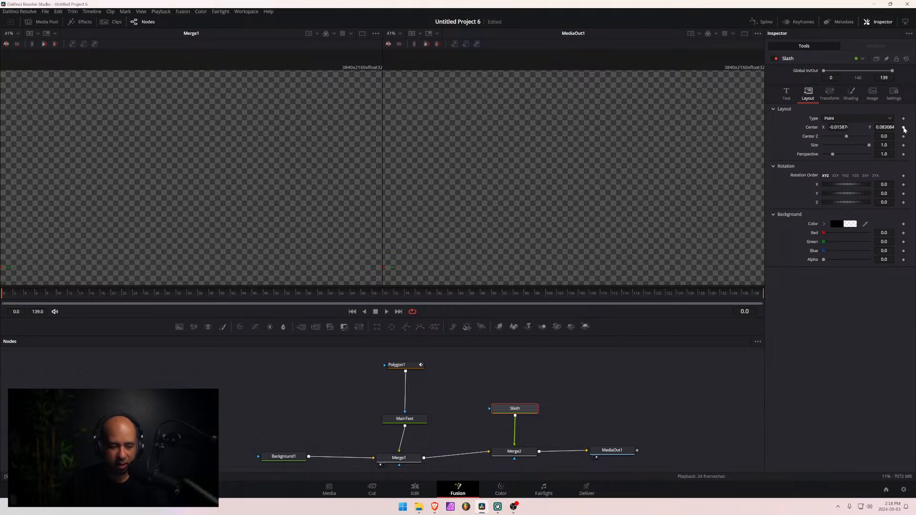
pyautogui.click(903, 127)
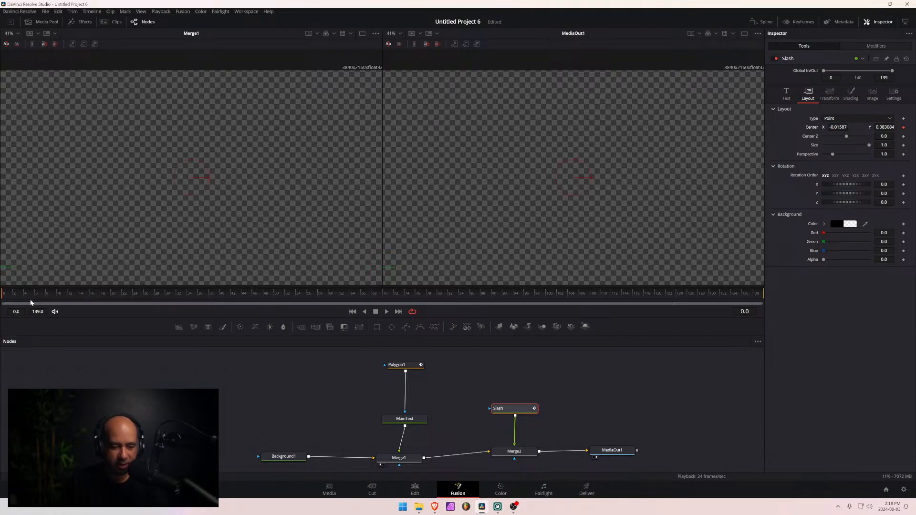
# - At frame 20, move the slash along the text to just past its end, at about X 0.736
pyautogui.moveTo(94, 293); pyautogui.dragTo(1, 301)
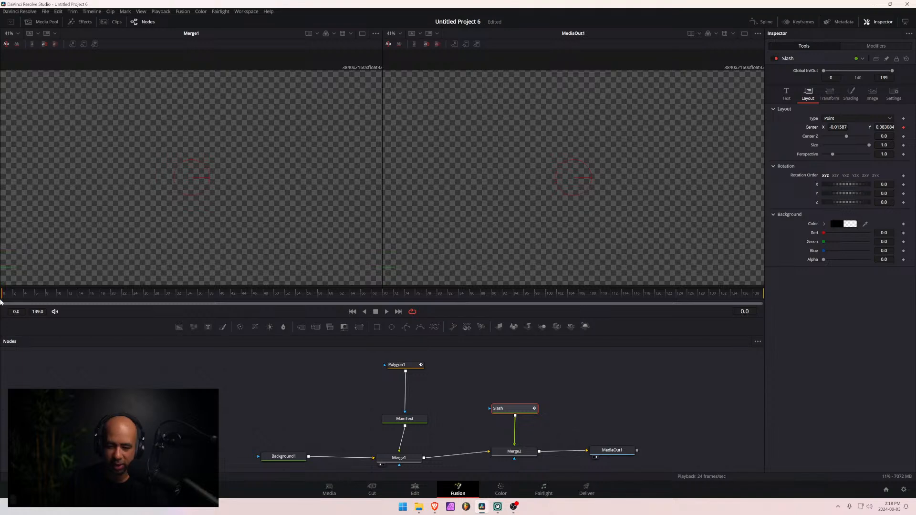
pyautogui.press('Right')
pyautogui.press('Right')
pyautogui.press('Right')
pyautogui.press('Right')
pyautogui.press('Right')
pyautogui.press('Right')
pyautogui.press('Right')
pyautogui.press('Right')
pyautogui.press('Right')
pyautogui.press('Right')
pyautogui.press('Right')
pyautogui.press('Right')
pyautogui.press('Right')
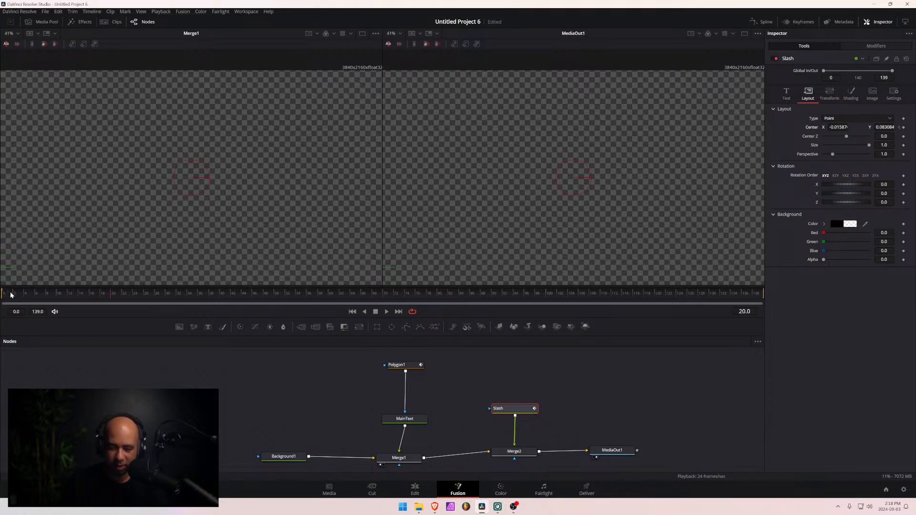
pyautogui.moveTo(388, 267); pyautogui.dragTo(658, 267)
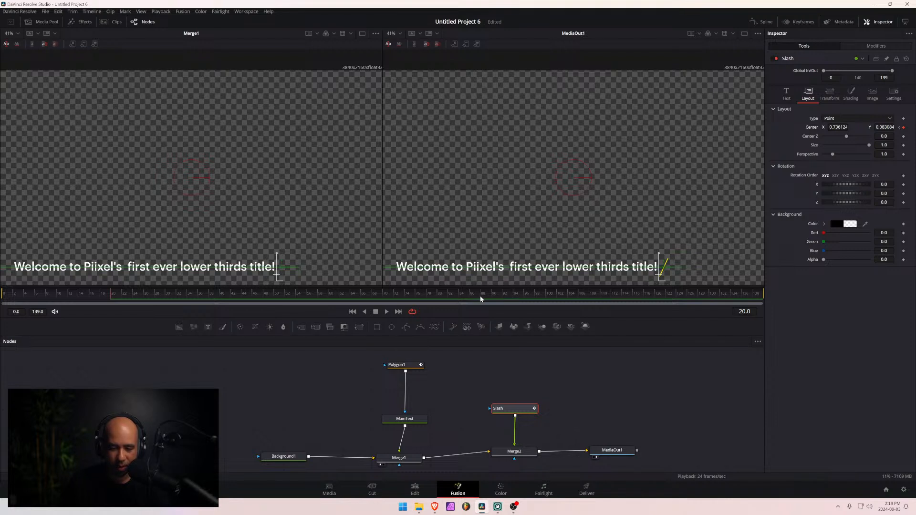
# - Keyframe the slash's layout Center unchanged at frame 119, and at frame 139 move it back off-screen to about X -0.013
pyautogui.moveTo(477, 296); pyautogui.dragTo(705, 299)
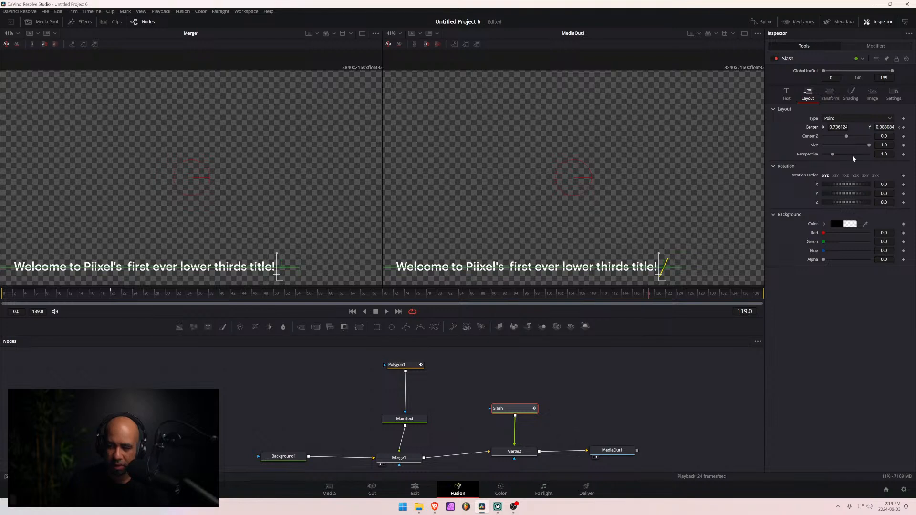
pyautogui.click(903, 127)
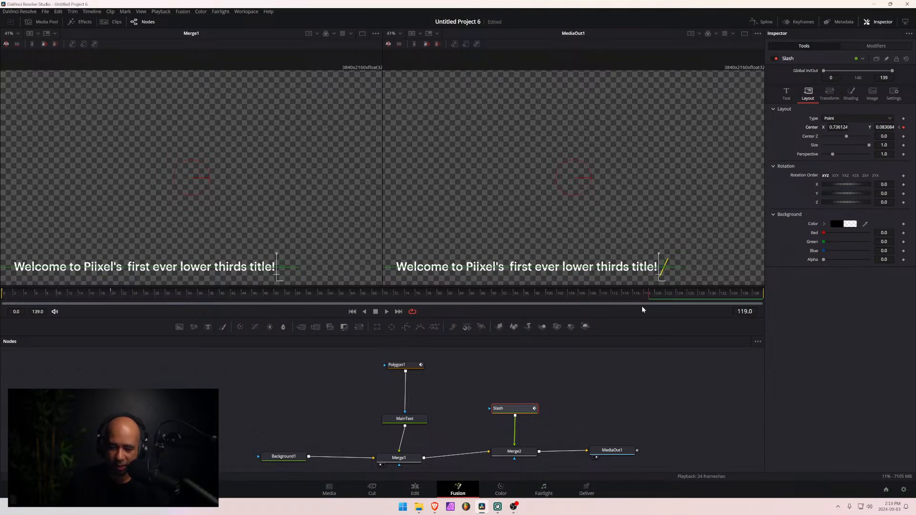
pyautogui.moveTo(649, 294); pyautogui.dragTo(691, 293)
pyautogui.click(904, 128)
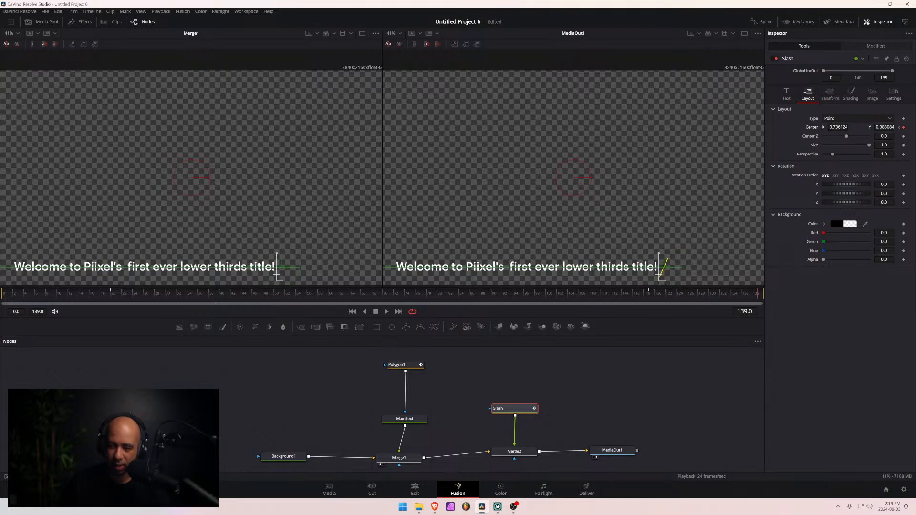
pyautogui.moveTo(840, 128); pyautogui.dragTo(488, 127)
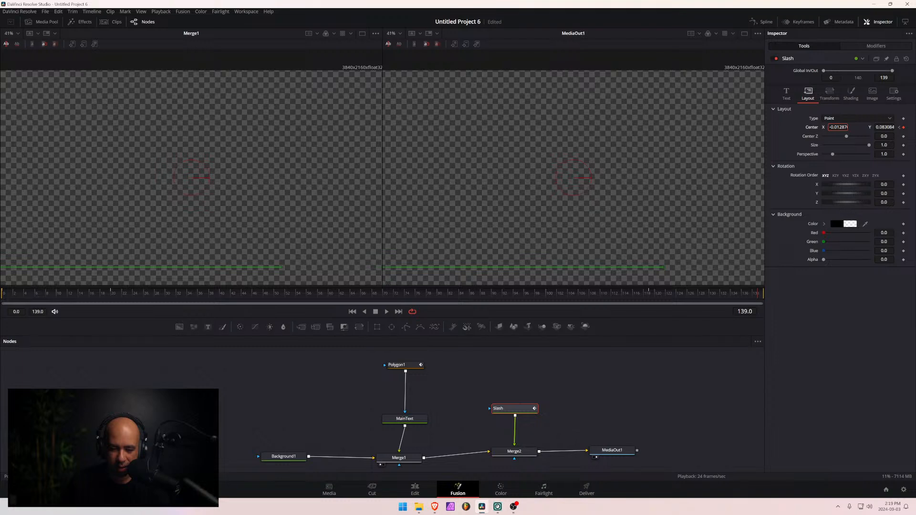
# - Show the Slash's Displacement curve in the Spline editor and ease its entrance by flattening the handles at frames 0 and 20
pyautogui.click(763, 22)
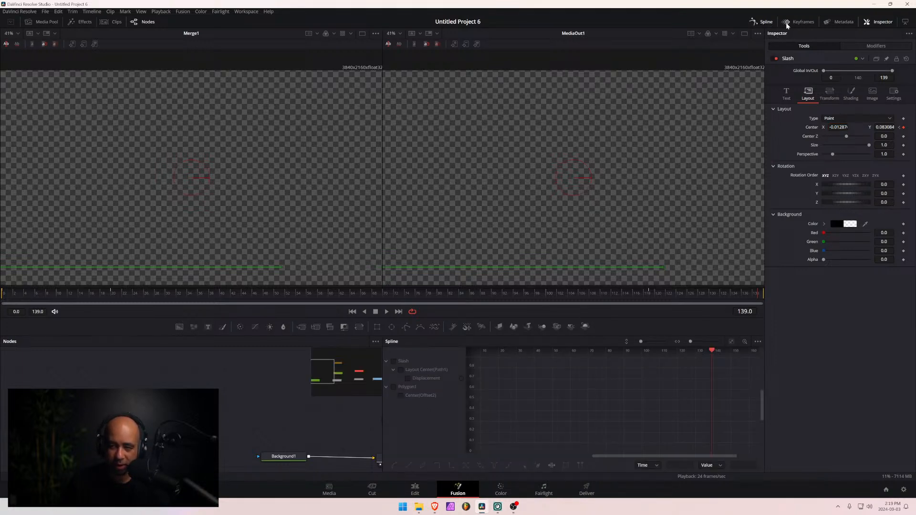
pyautogui.click(408, 379)
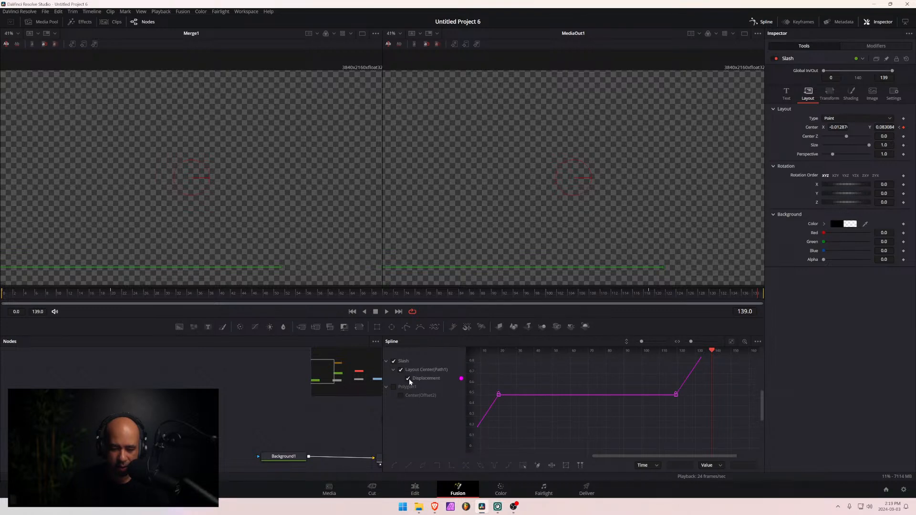
pyautogui.moveTo(618, 457); pyautogui.dragTo(560, 456)
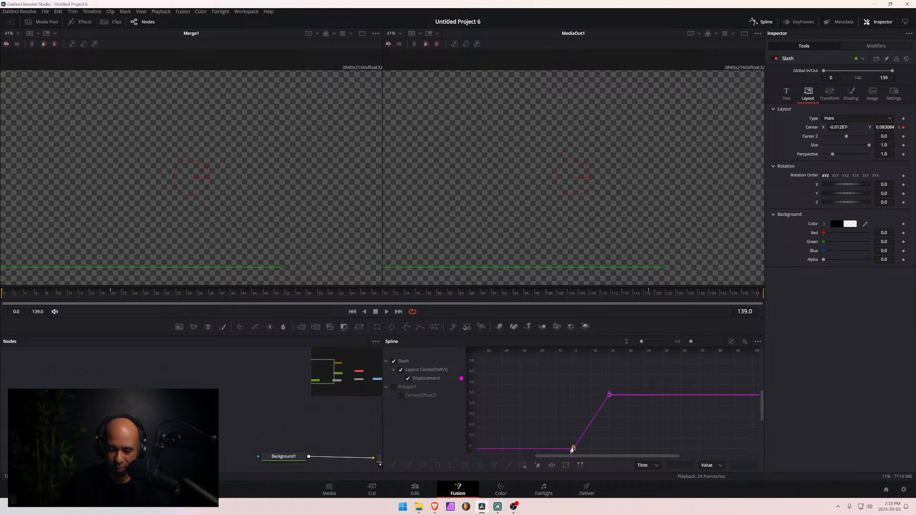
pyautogui.click(574, 448)
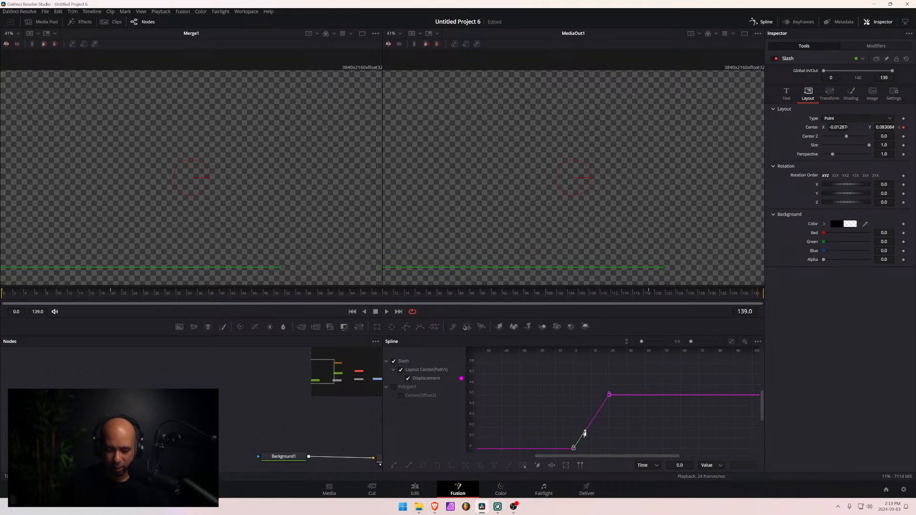
pyautogui.moveTo(583, 430); pyautogui.dragTo(598, 449)
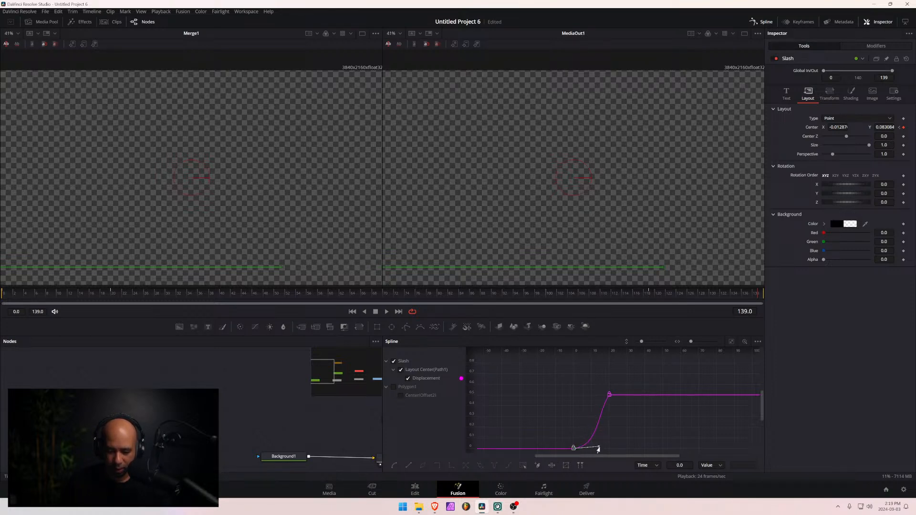
pyautogui.click(609, 394)
pyautogui.moveTo(607, 397); pyautogui.dragTo(572, 397)
# - Try an extra keyframe at about frame 4 on the Displacement curve, check the slash's start, and remove the keyframe
pyautogui.click(580, 446)
pyautogui.moveTo(591, 436); pyautogui.dragTo(592, 439)
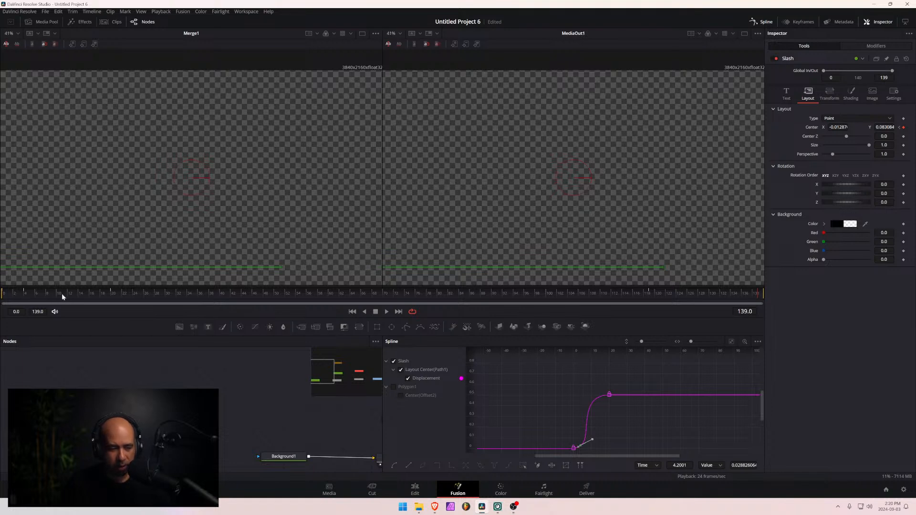
pyautogui.press('space')
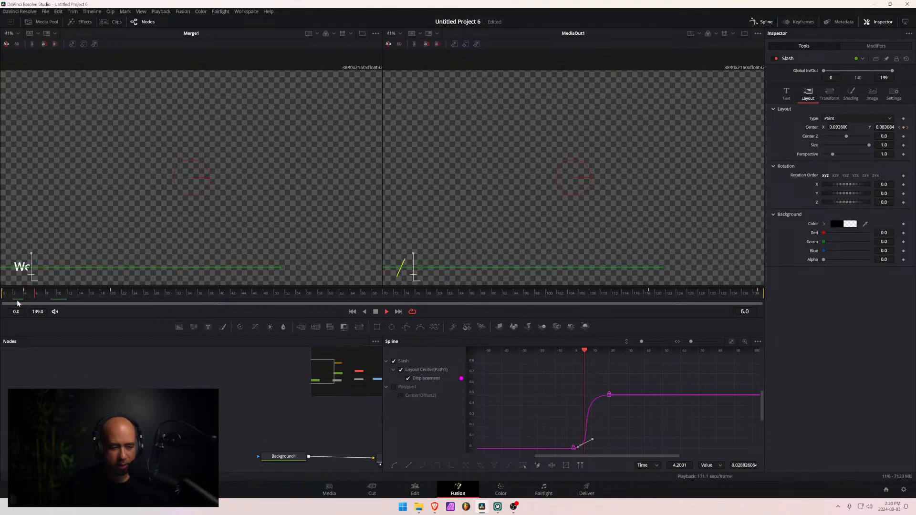
pyautogui.click(22, 296)
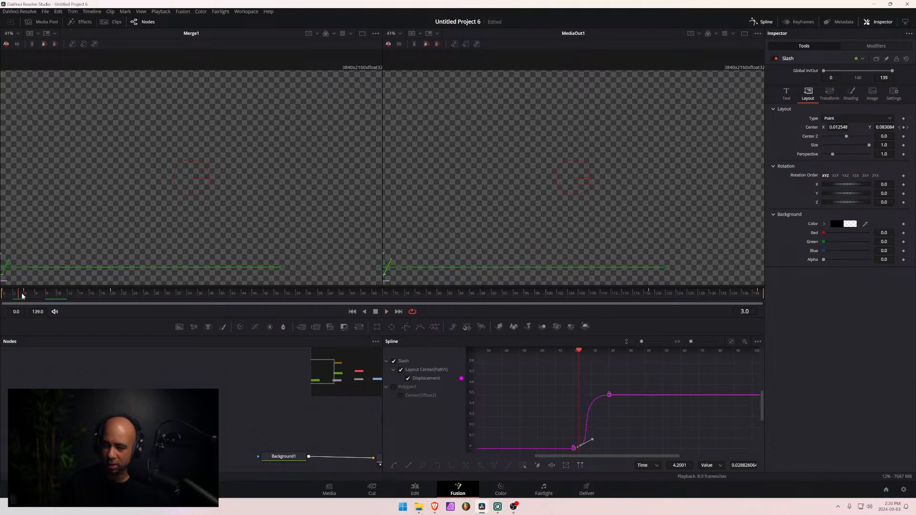
pyautogui.click(30, 298)
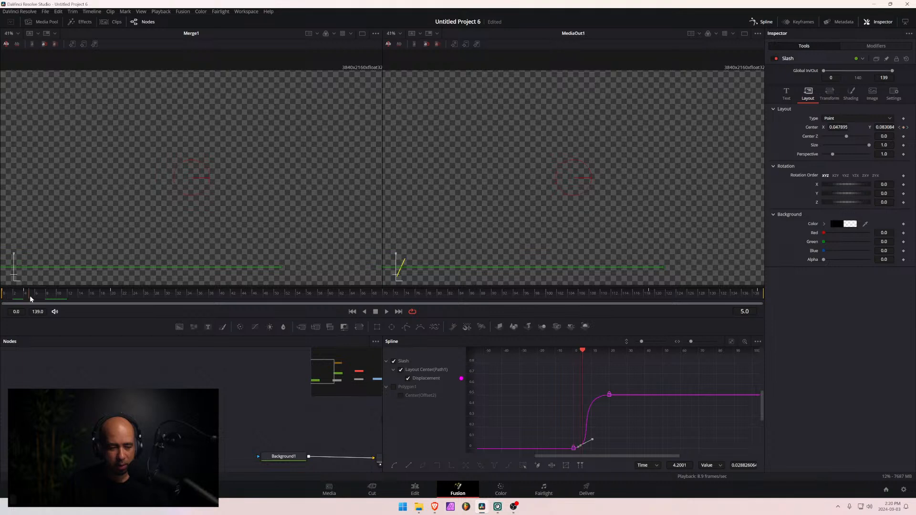
pyautogui.click(25, 299)
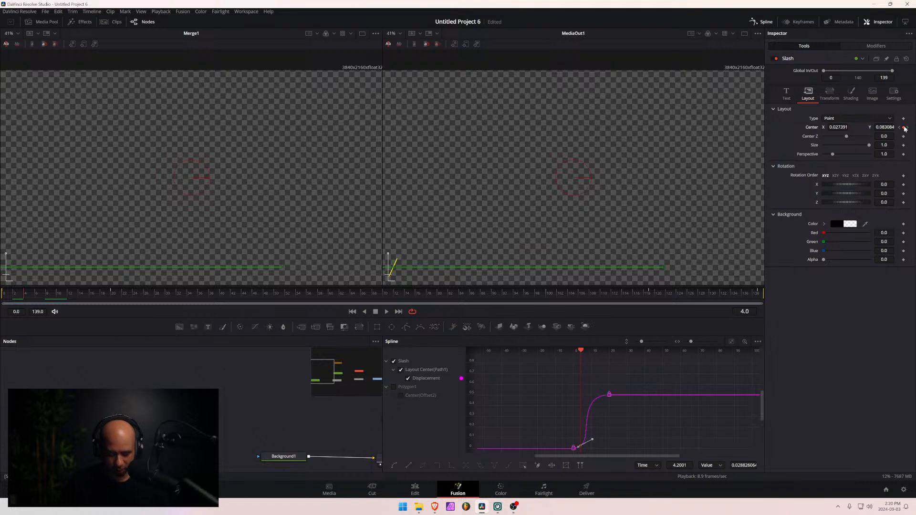
pyautogui.moveTo(588, 359); pyautogui.dragTo(563, 353)
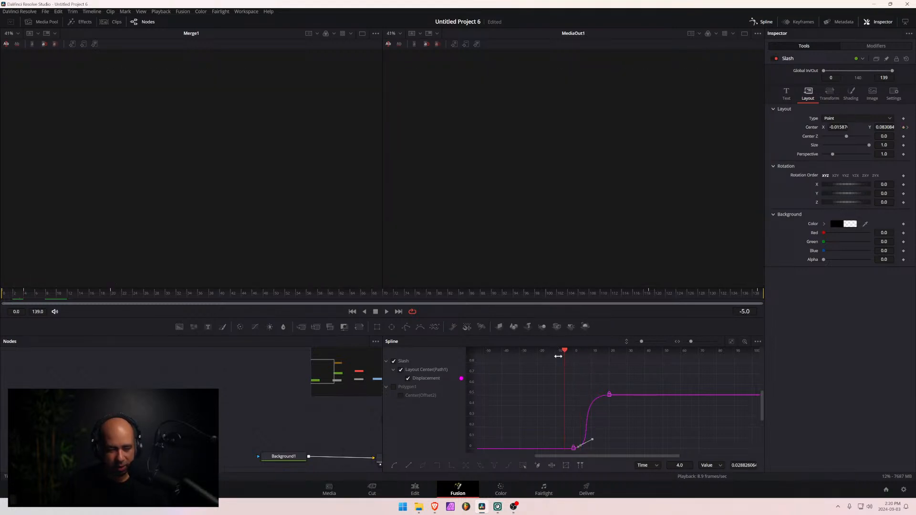
pyautogui.click(574, 363)
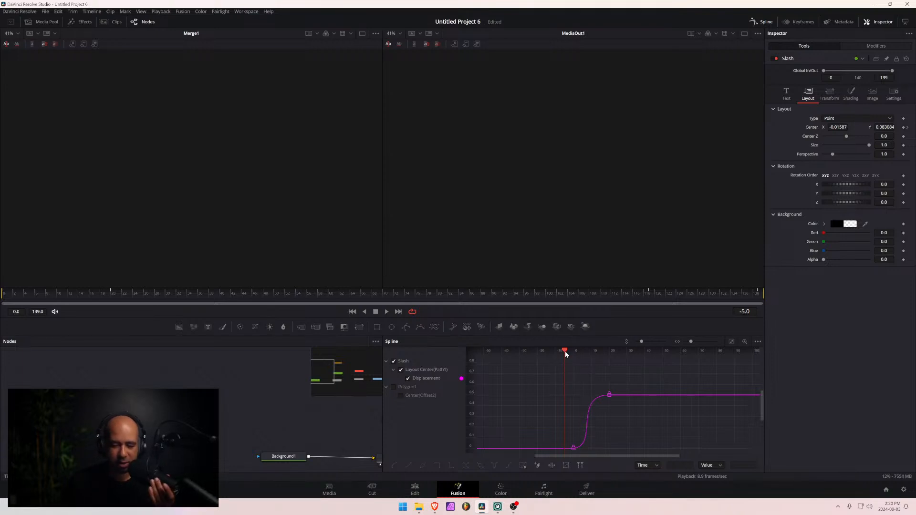
pyautogui.click(566, 351)
pyautogui.moveTo(566, 354)
pyautogui.mouseDown()
pyautogui.moveTo(575, 353)
pyautogui.moveTo(566, 353)
pyautogui.mouseUp()
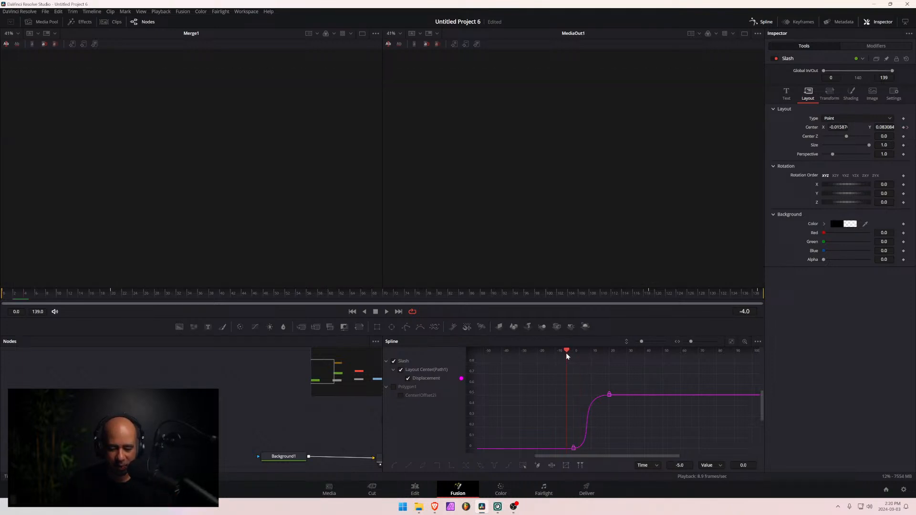
# - Check the first keyframe's handle and play back the slash's eased entrance from frame 0
pyautogui.click(573, 449)
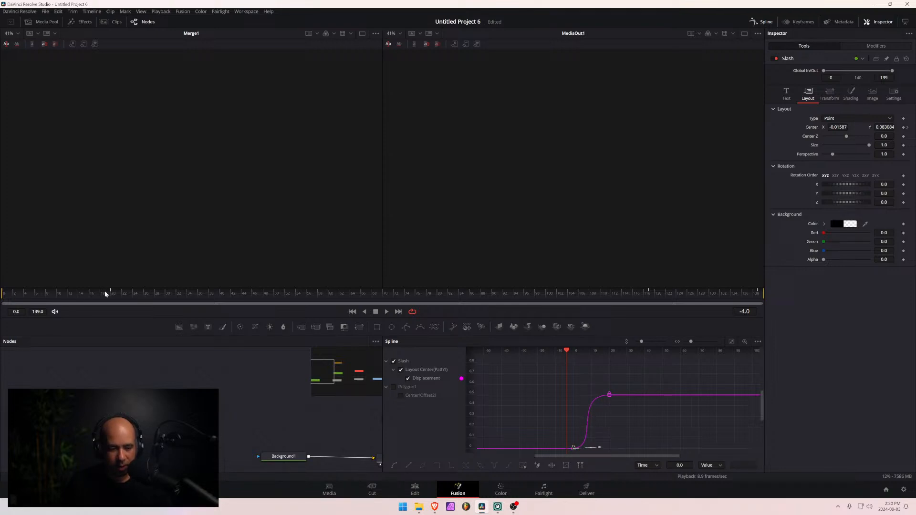
pyautogui.click(4, 295)
pyautogui.press('space')
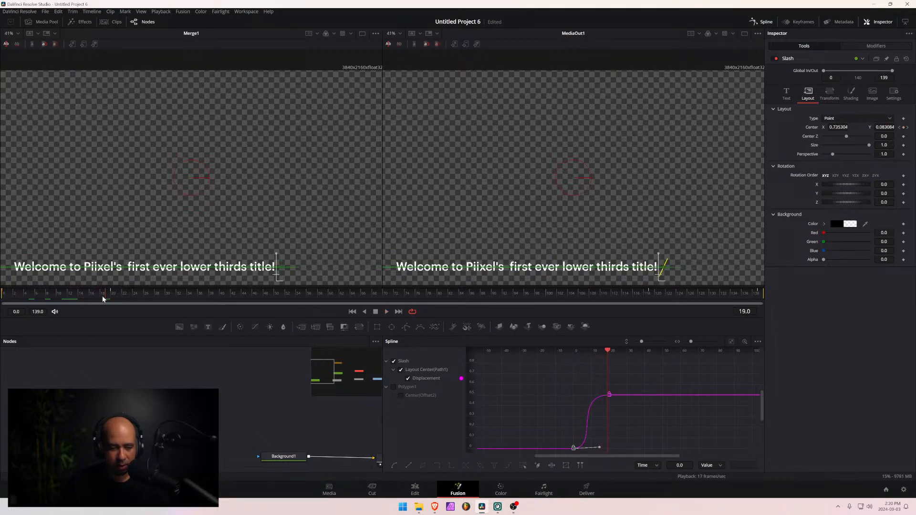
pyautogui.click(2, 296)
pyautogui.press('space')
pyautogui.press('space')
pyautogui.moveTo(152, 296); pyautogui.dragTo(64, 295)
pyautogui.press('space')
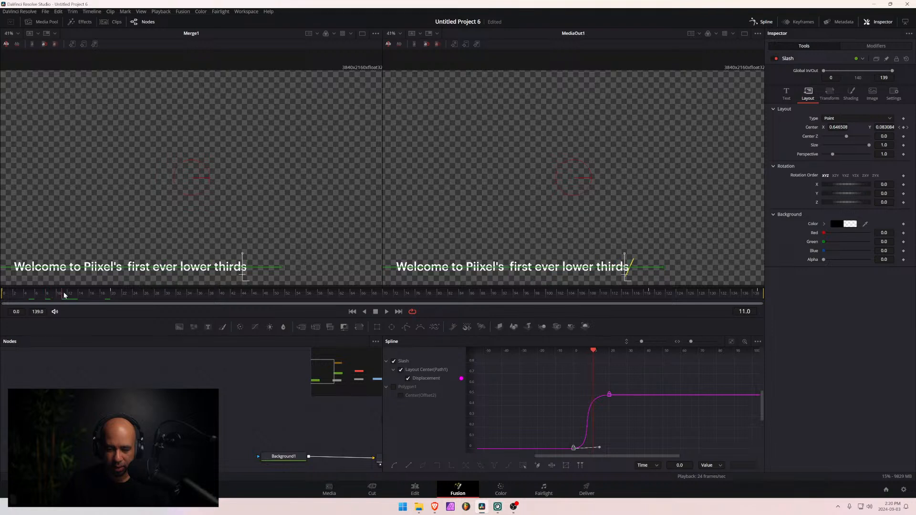
# - Lower the incoming handle of the frame 20 keyframe slightly to soften the ease, and play back the entrance
pyautogui.click(609, 395)
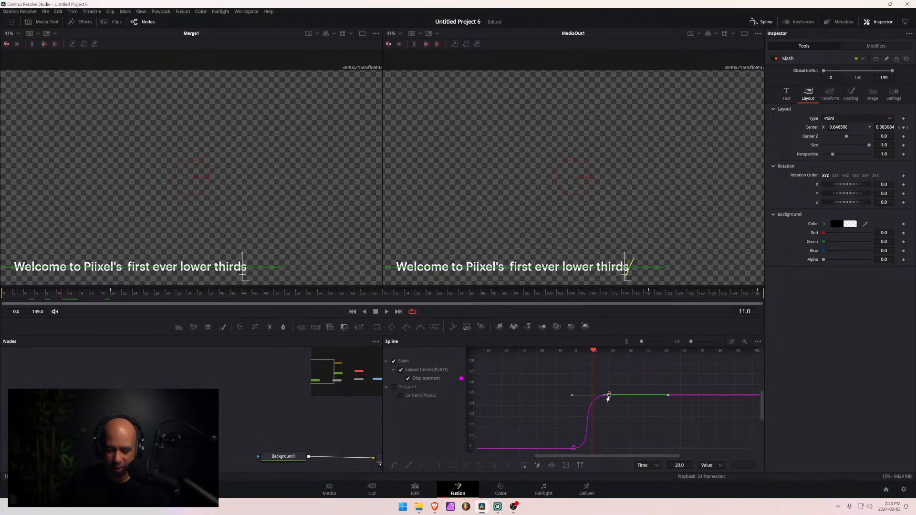
pyautogui.moveTo(572, 397)
pyautogui.mouseDown()
pyautogui.moveTo(571, 408)
pyautogui.moveTo(574, 402)
pyautogui.mouseUp()
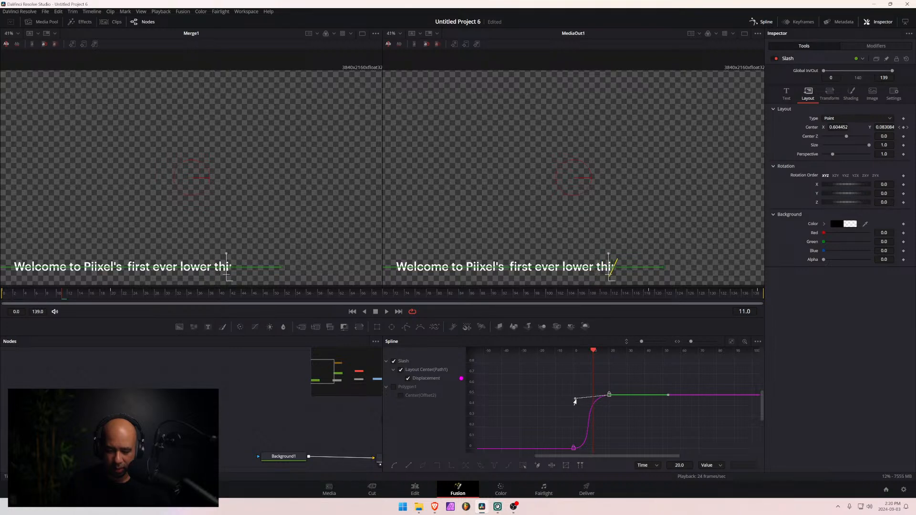
pyautogui.click(1, 297)
pyautogui.press('space')
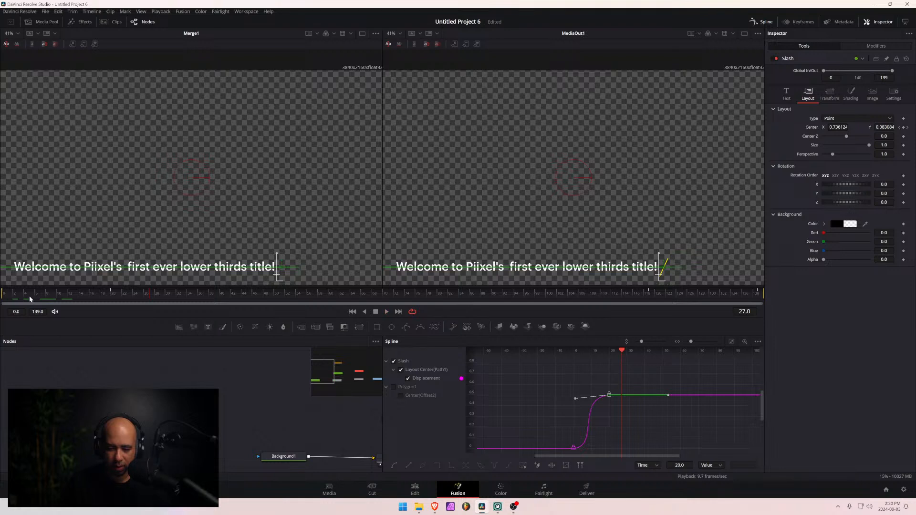
pyautogui.click(3, 299)
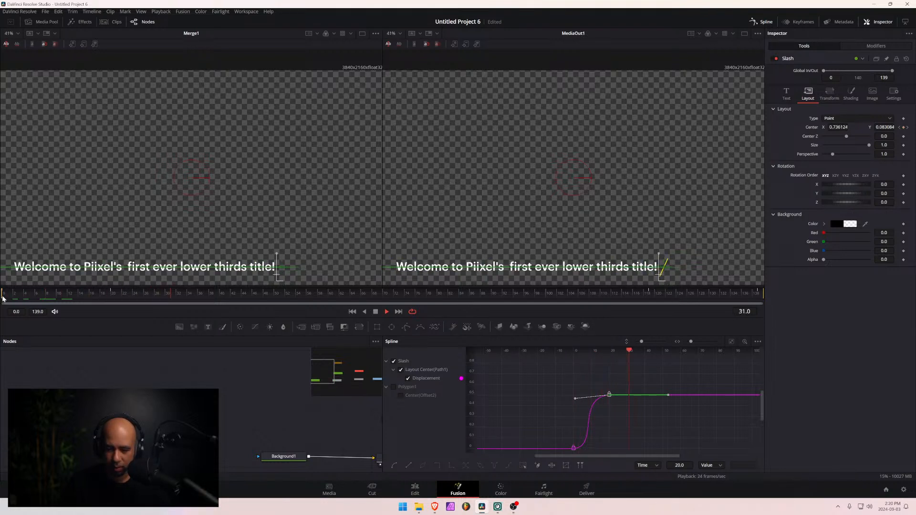
pyautogui.press('space')
pyautogui.click(1, 297)
pyautogui.press('space')
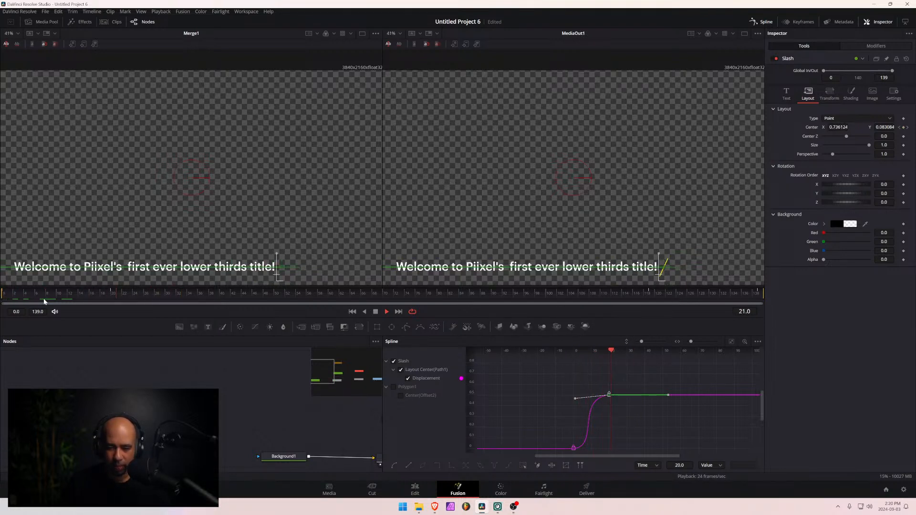
# - Ease the slash's exit by flattening the Displacement curve's handles at frames 119 and 139 into an S-curve
pyautogui.moveTo(589, 456); pyautogui.dragTo(696, 460)
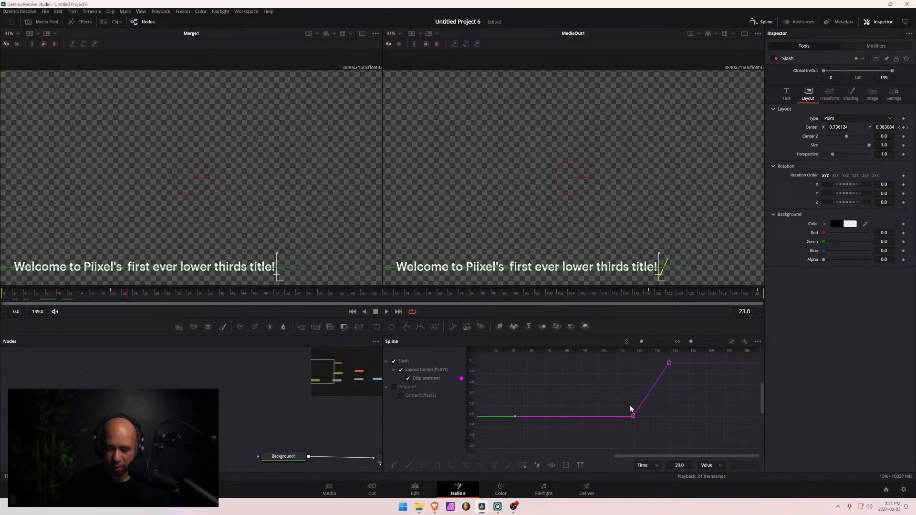
pyautogui.click(632, 416)
pyautogui.moveTo(643, 402); pyautogui.dragTo(662, 417)
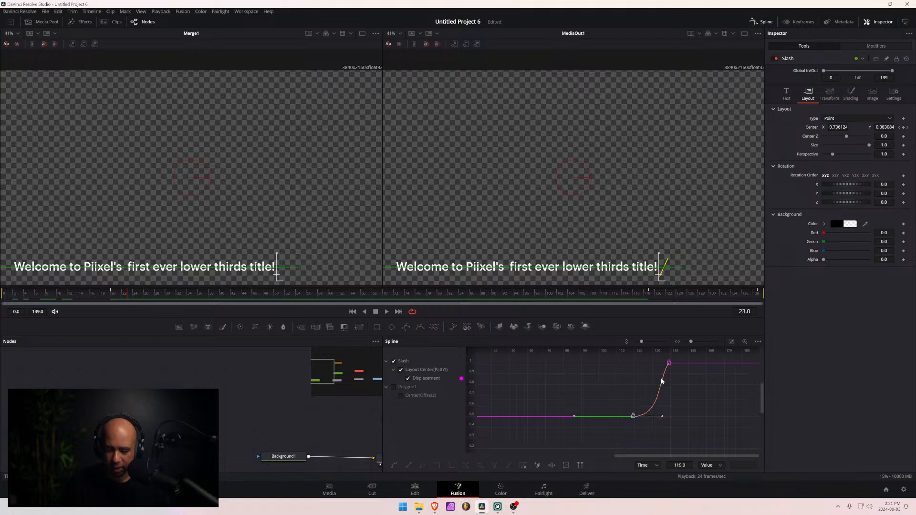
pyautogui.click(669, 362)
pyautogui.moveTo(657, 382); pyautogui.dragTo(639, 368)
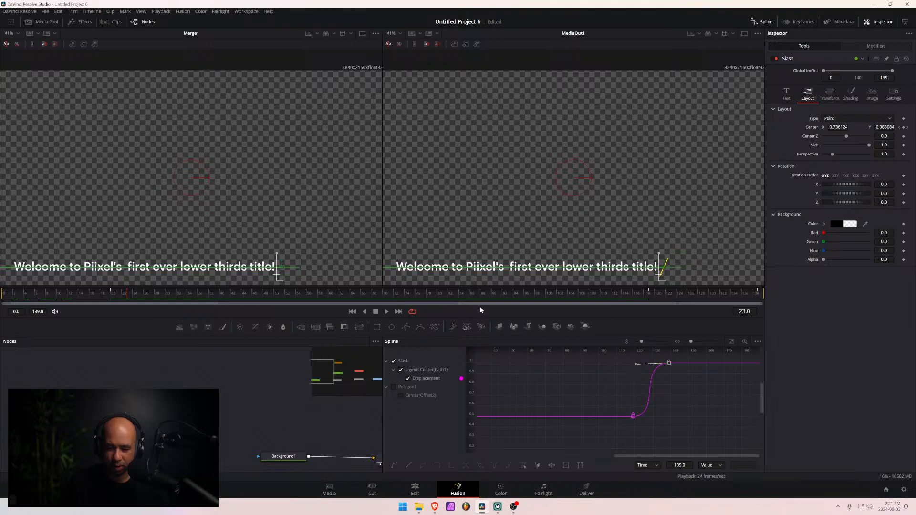
# - Play back the end of the animation from about frame 113 to check the slash's eased exit
pyautogui.click(632, 292)
pyautogui.press('space')
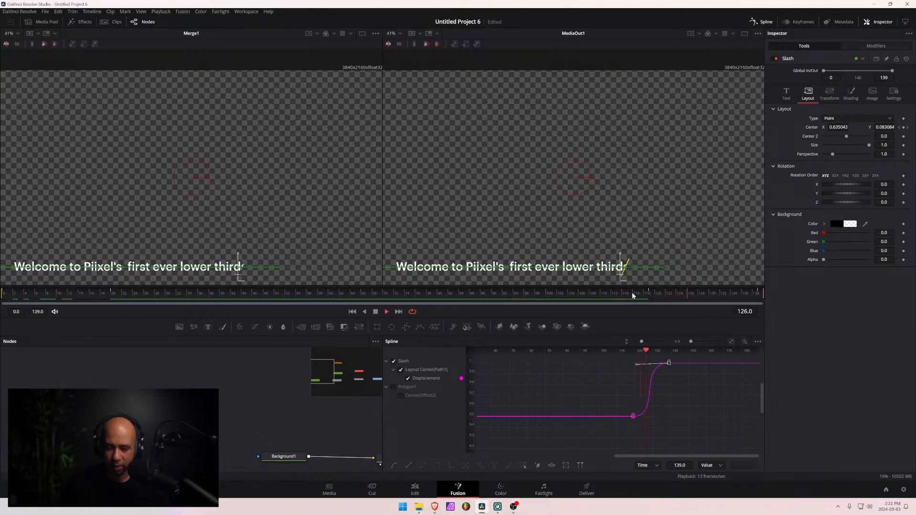
pyautogui.click(620, 296)
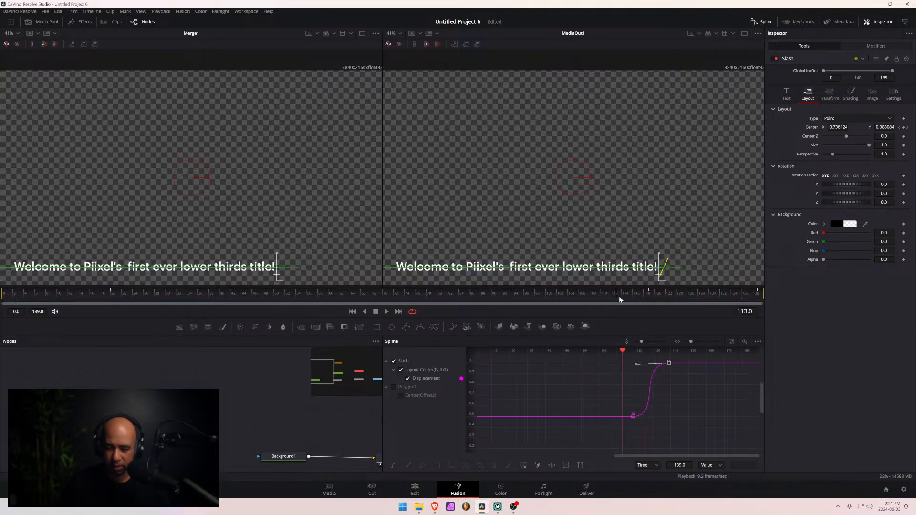
pyautogui.press('space')
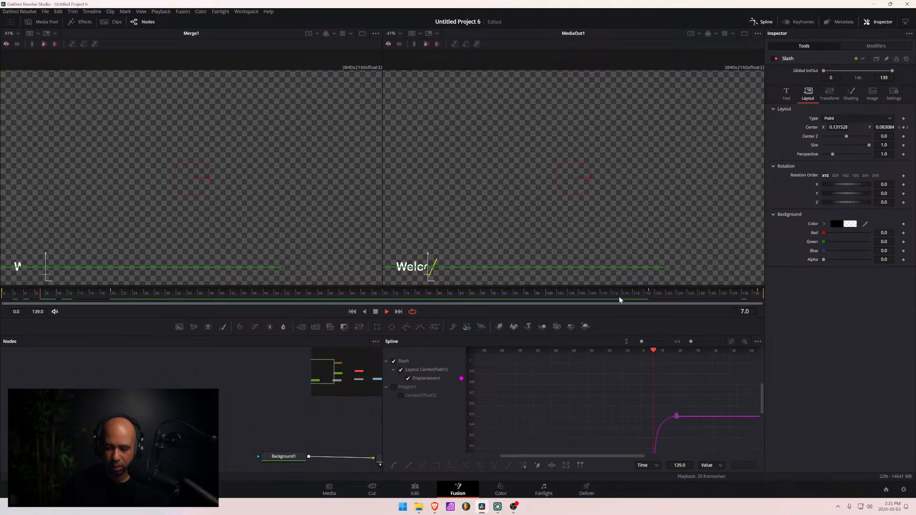
# - Examine the slash's exit frame by frame around frames 130 to 133 to see how fast it moves and how the text hides
pyautogui.click(650, 296)
pyautogui.moveTo(650, 296); pyautogui.dragTo(715, 296)
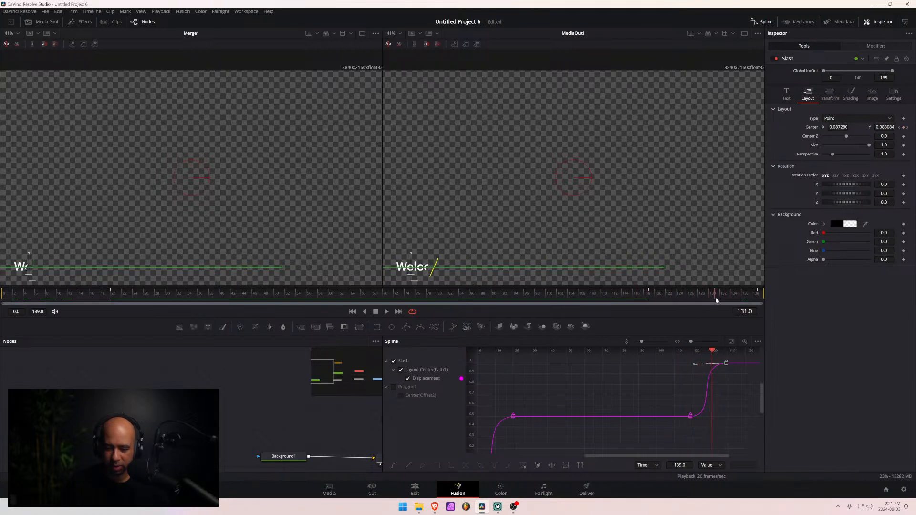
pyautogui.press('Left')
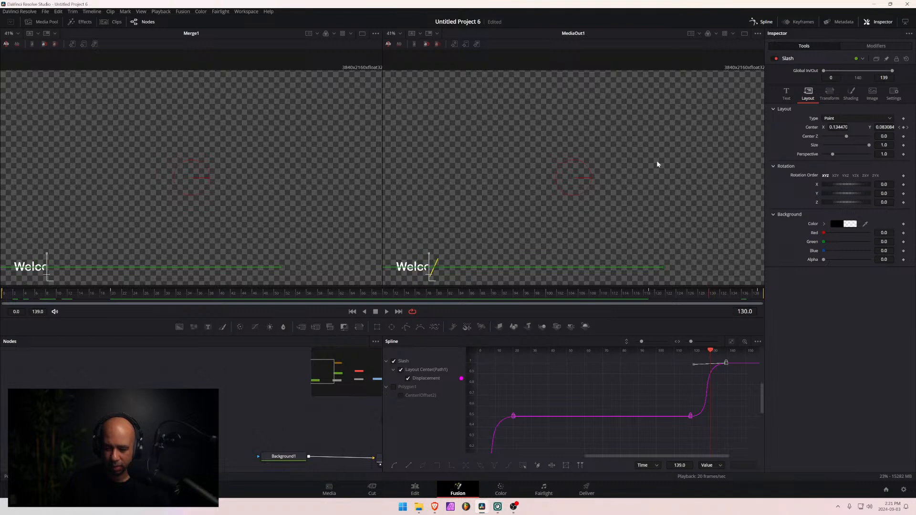
pyautogui.press('Right')
pyautogui.press('Right')
pyautogui.press('Left')
pyautogui.press('Right')
pyautogui.press('Right')
pyautogui.press('Right')
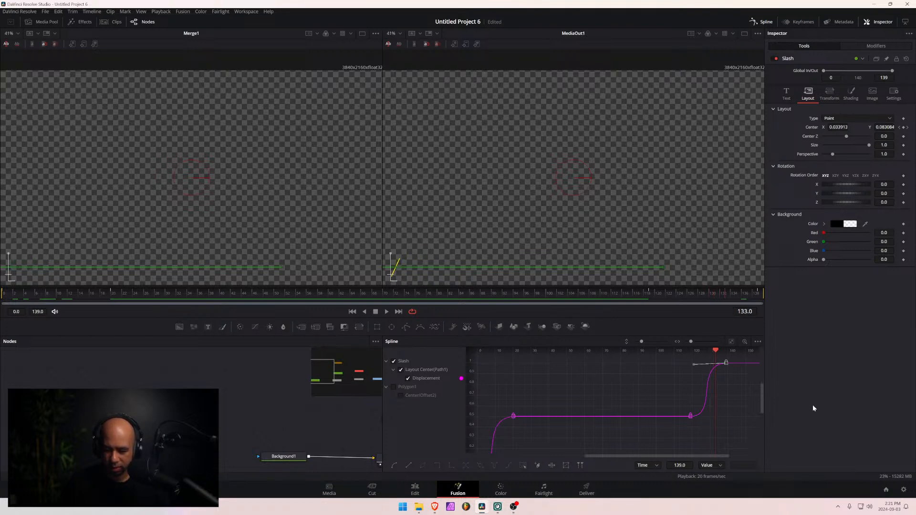
# - Slightly lengthen the incoming handle of the frame 139 Displacement keyframe, and play back the end of the slash animation
pyautogui.moveTo(694, 365); pyautogui.dragTo(690, 367)
pyautogui.press('space')
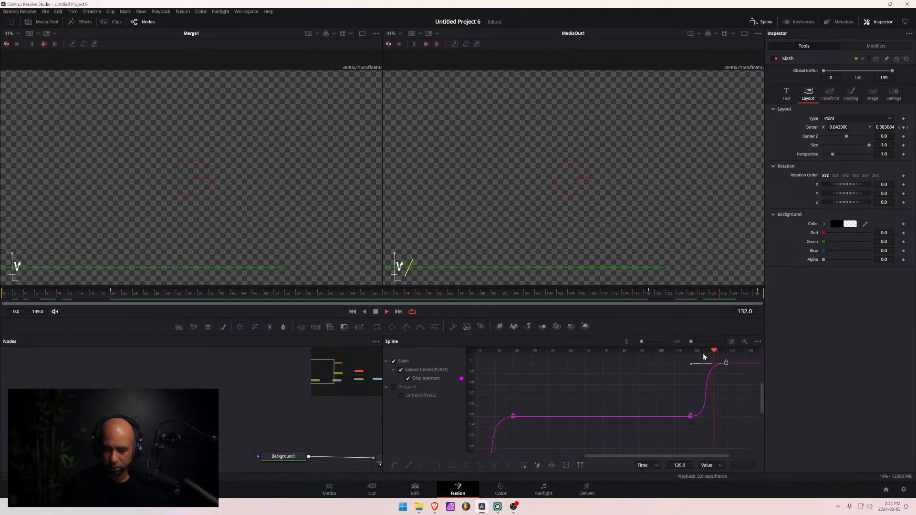
pyautogui.press('space')
pyautogui.moveTo(703, 354); pyautogui.dragTo(672, 358)
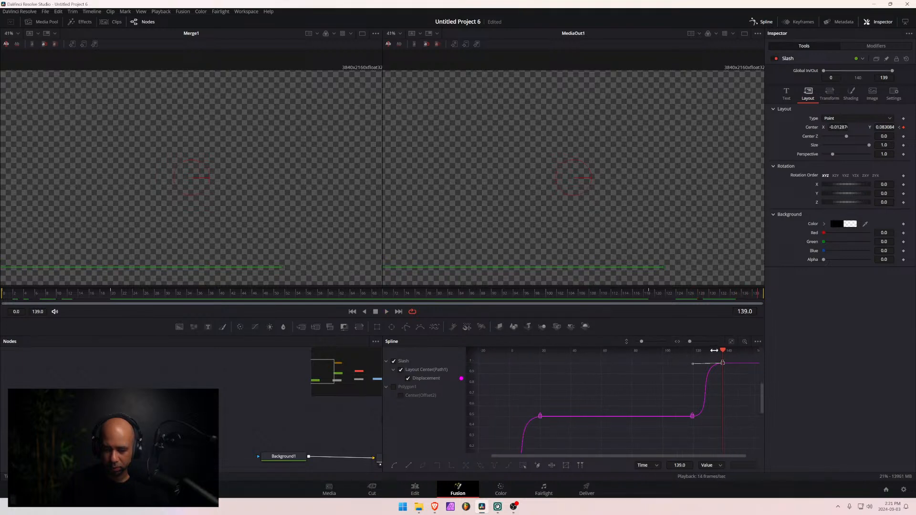
pyautogui.moveTo(725, 350); pyautogui.dragTo(677, 356)
pyautogui.press('space')
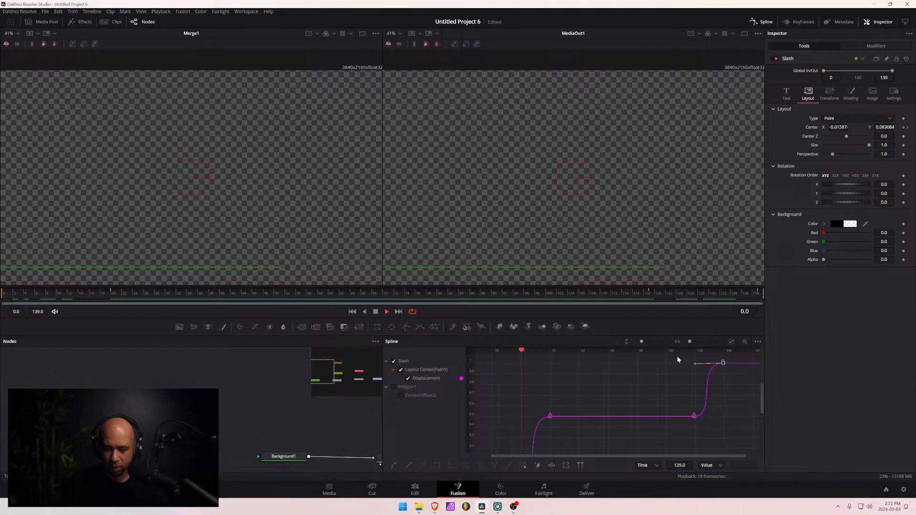
pyautogui.press('space')
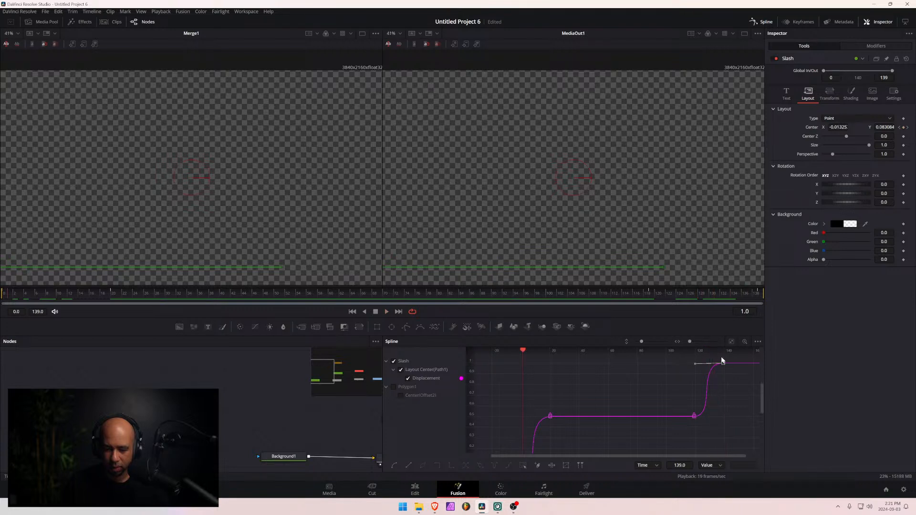
# - Raise the outgoing handle of the frame 119 Displacement keyframe slightly, and play back the slash's exit
pyautogui.click(694, 416)
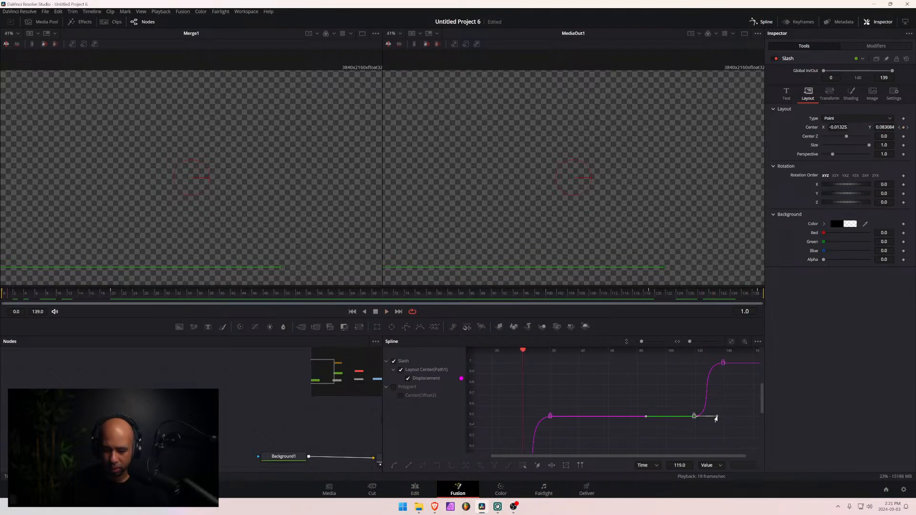
pyautogui.moveTo(717, 417); pyautogui.dragTo(721, 412)
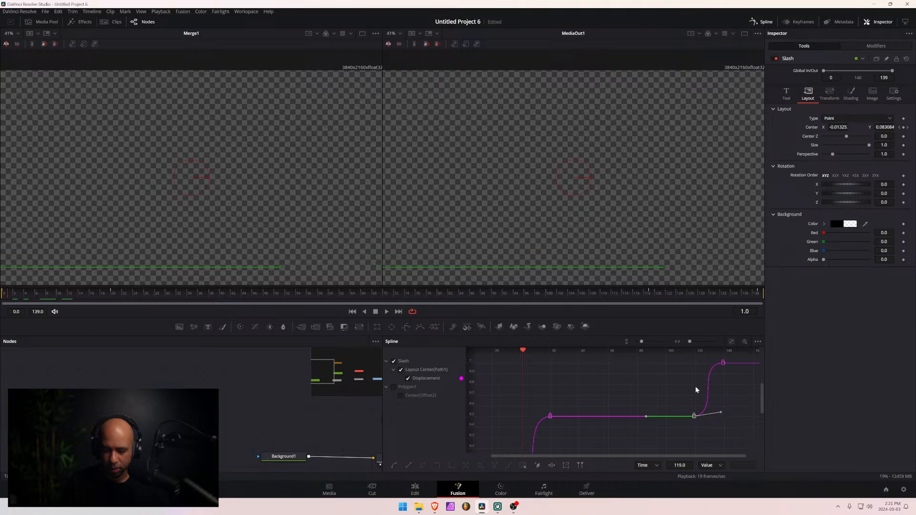
pyautogui.click(626, 293)
pyautogui.press('space')
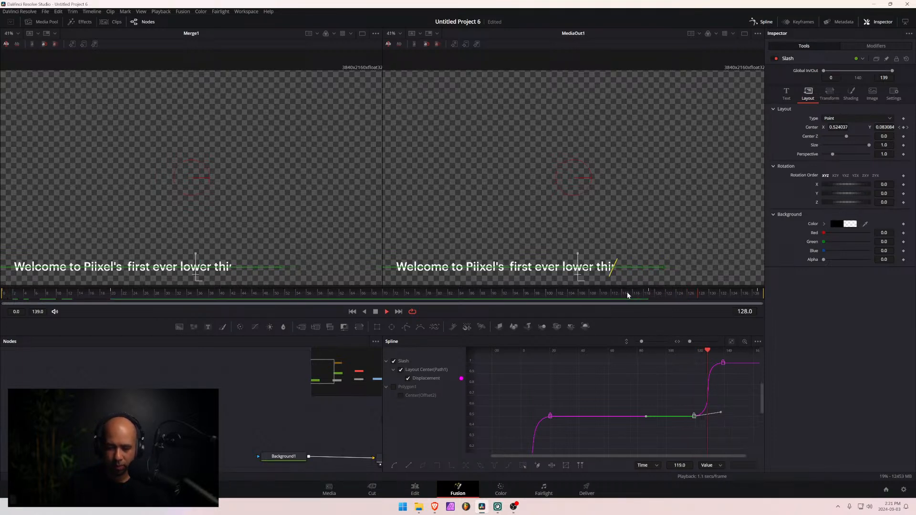
pyautogui.press('space')
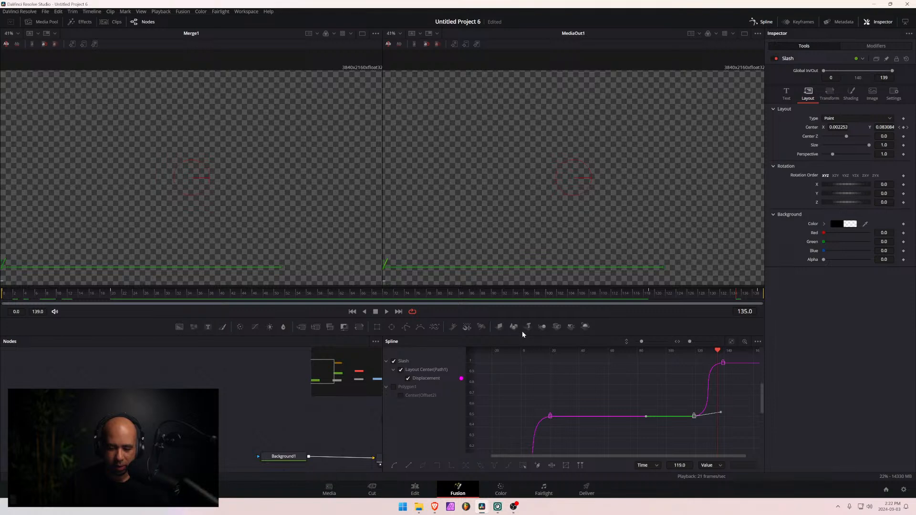
# - Play back the slash's entrance from frame 0 to compare it with the adjusted exit
pyautogui.click(3, 293)
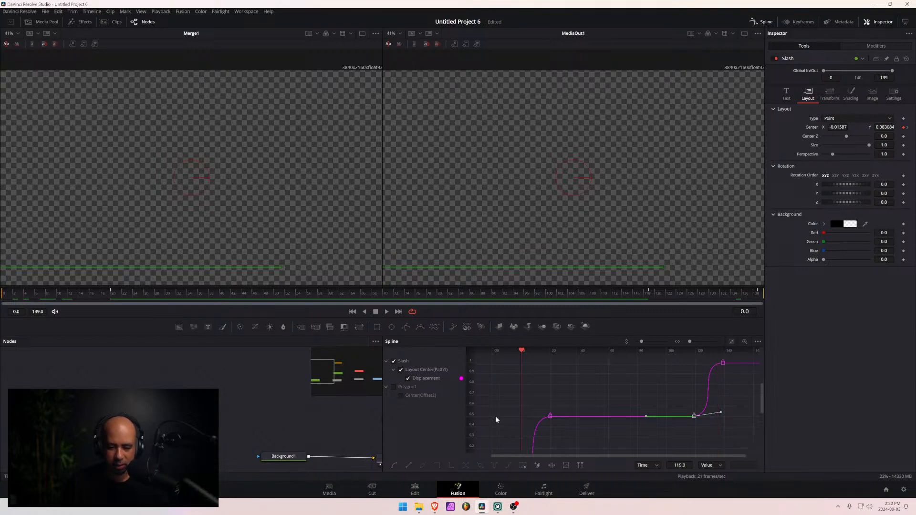
pyautogui.scroll(-3, 568, 433)
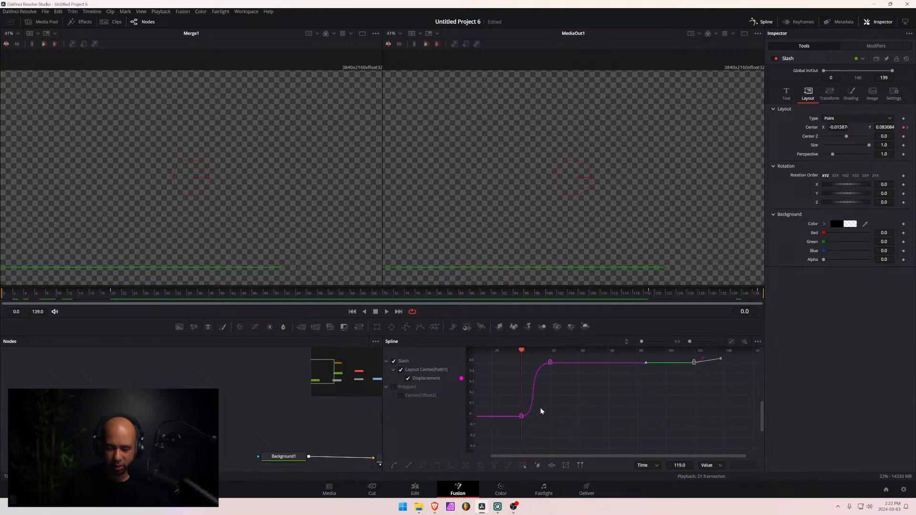
pyautogui.press('space')
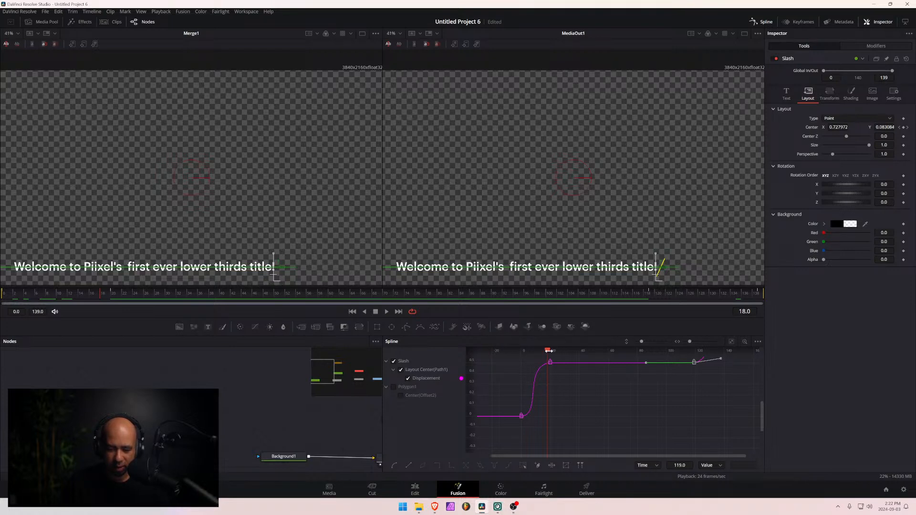
pyautogui.moveTo(547, 354); pyautogui.dragTo(502, 357)
# - Raise and lengthen the outgoing handle of the frame 0 Displacement keyframe, and play back the slash's entrance
pyautogui.click(521, 416)
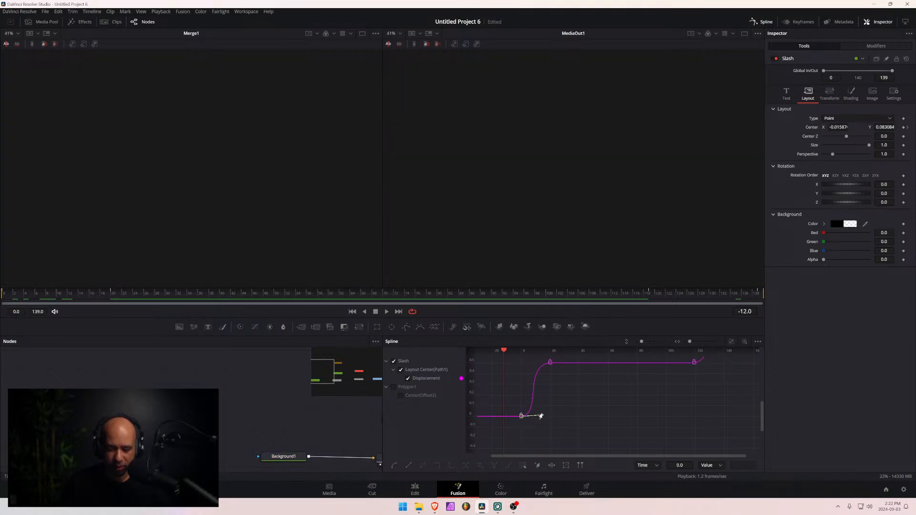
pyautogui.moveTo(542, 417); pyautogui.dragTo(546, 414)
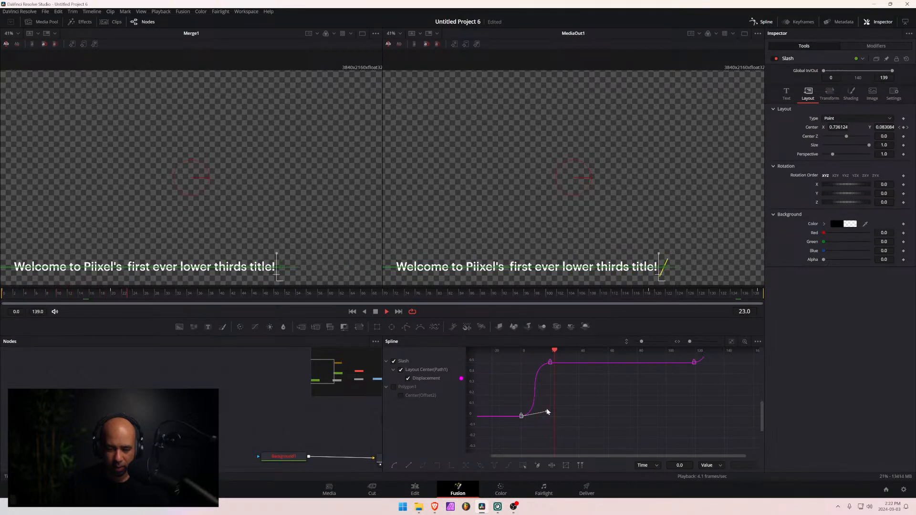
pyautogui.press('space')
pyautogui.moveTo(565, 350); pyautogui.dragTo(535, 354)
pyautogui.press('space')
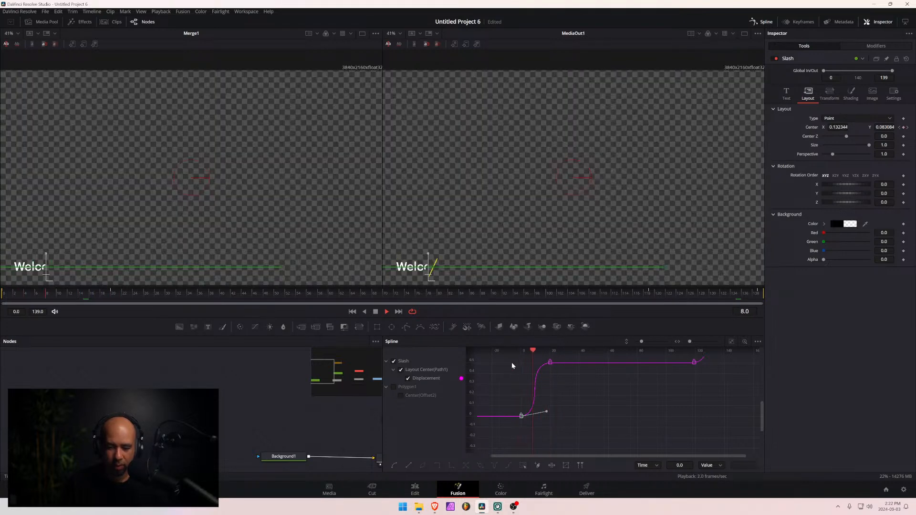
# - Save the project and close the Spline editor to show the full node graph
pyautogui.scroll(-2, 537, 359)
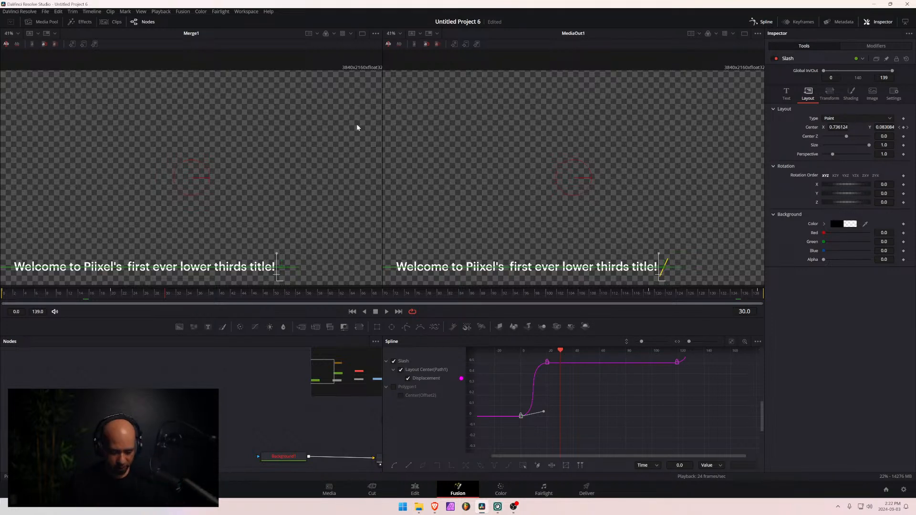
pyautogui.hotkey('ctrl', 's')
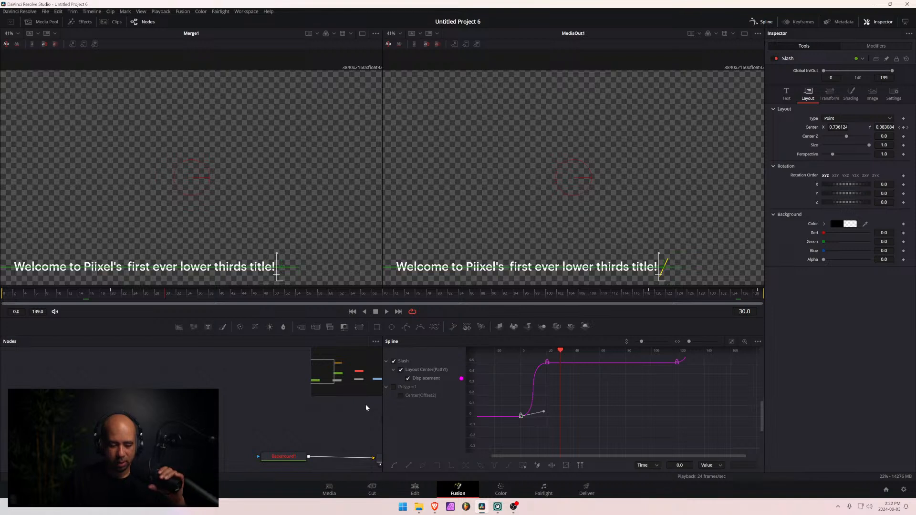
pyautogui.click(766, 21)
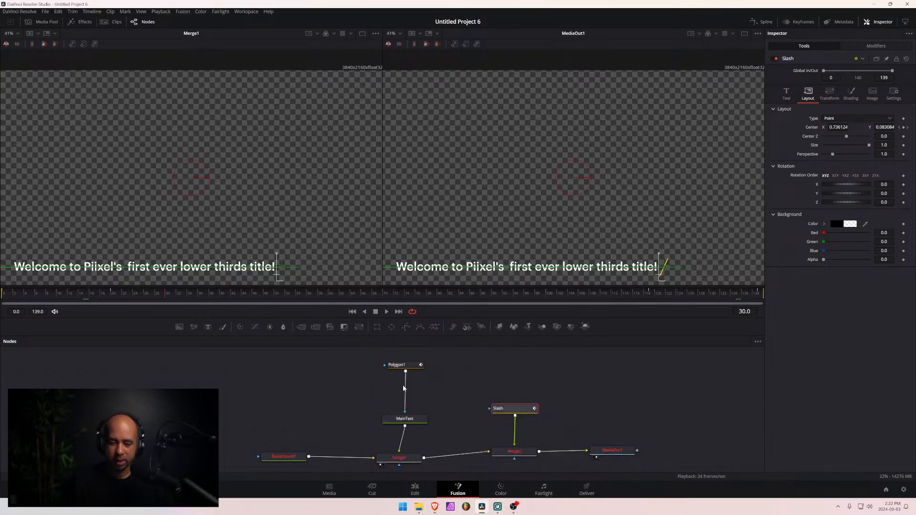
# - Review the nodes of the composition and its result on the Edit page, and return to frame 0 in Fusion
pyautogui.click(287, 460)
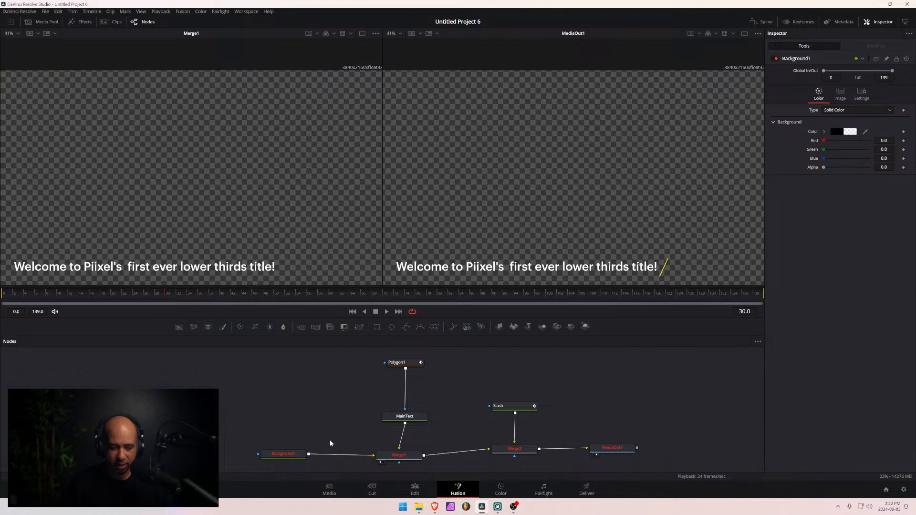
pyautogui.click(407, 455)
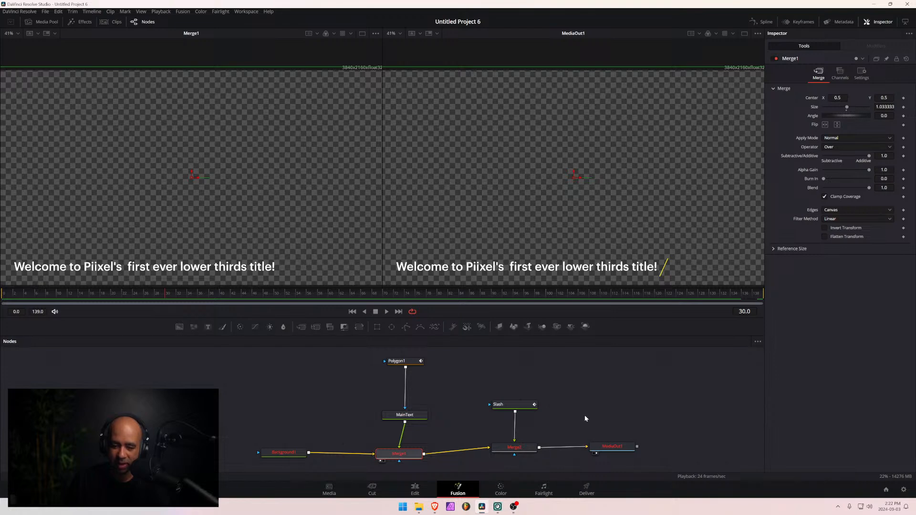
pyautogui.click(421, 494)
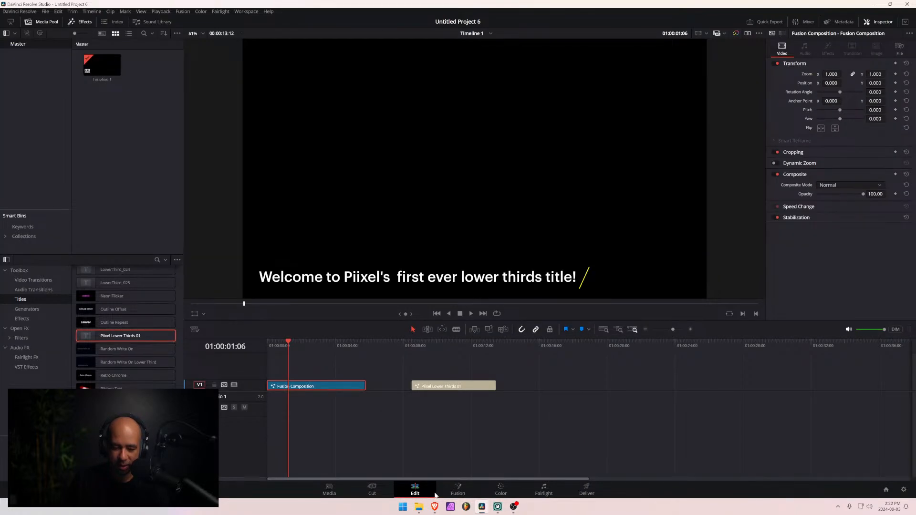
pyautogui.click(458, 491)
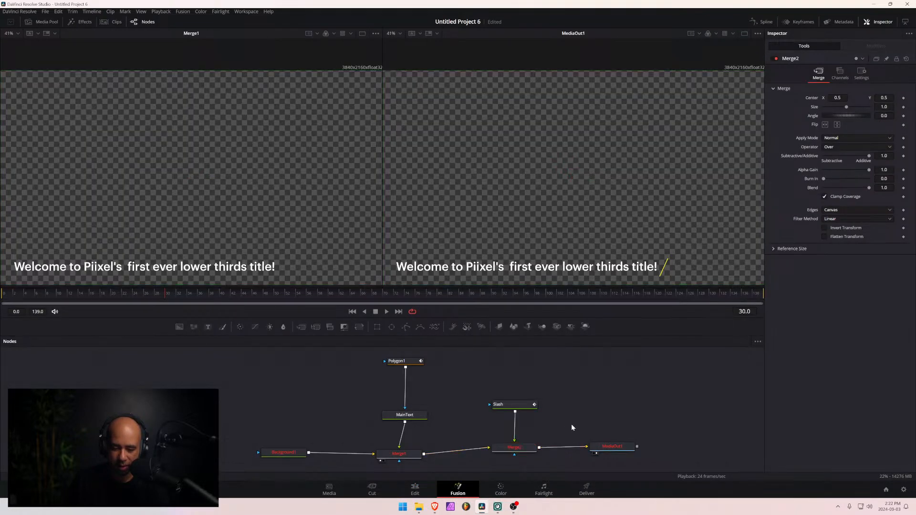
pyautogui.click(612, 448)
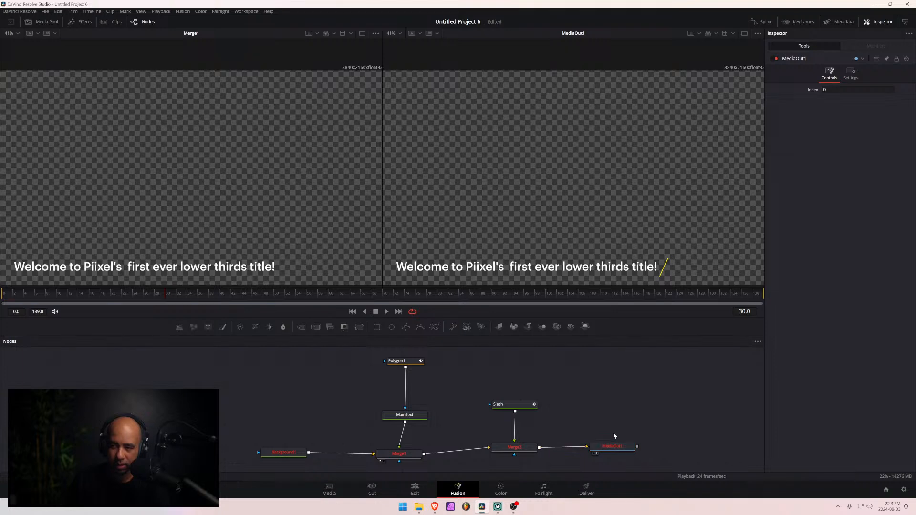
pyautogui.click(517, 448)
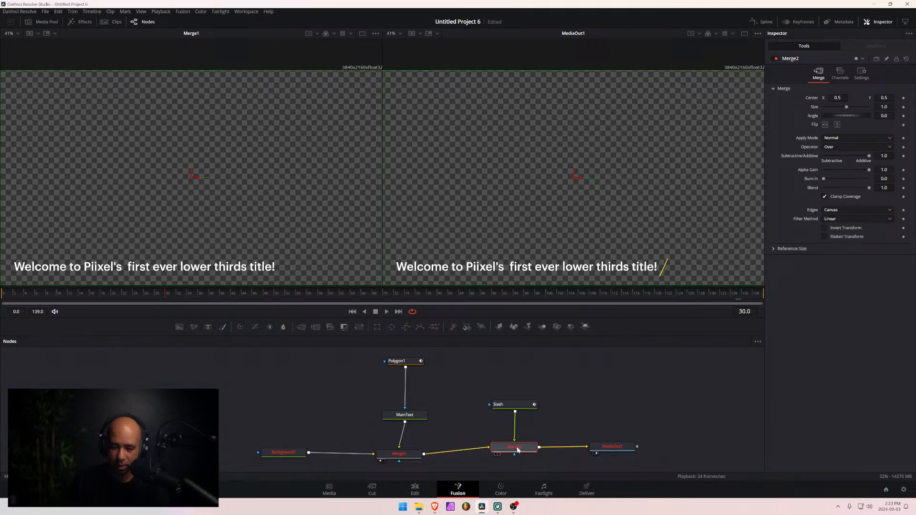
pyautogui.click(374, 294)
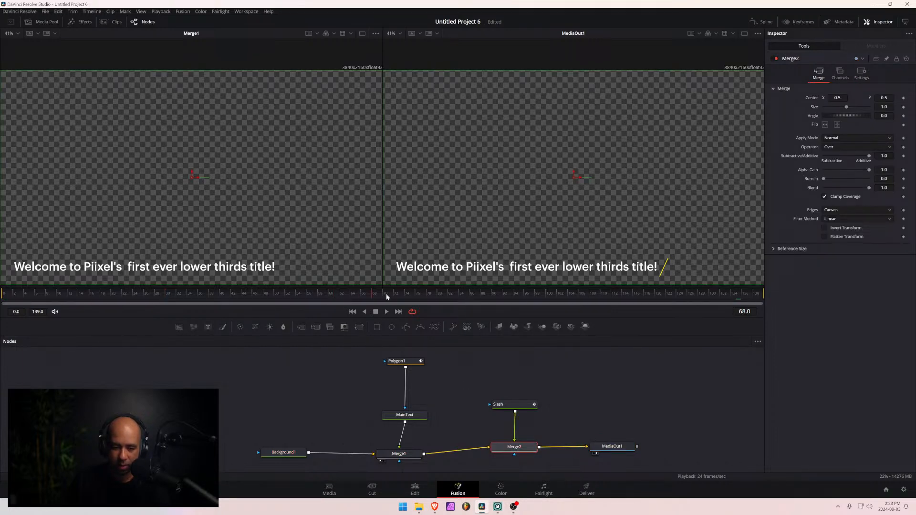
pyautogui.moveTo(460, 296); pyautogui.dragTo(1, 304)
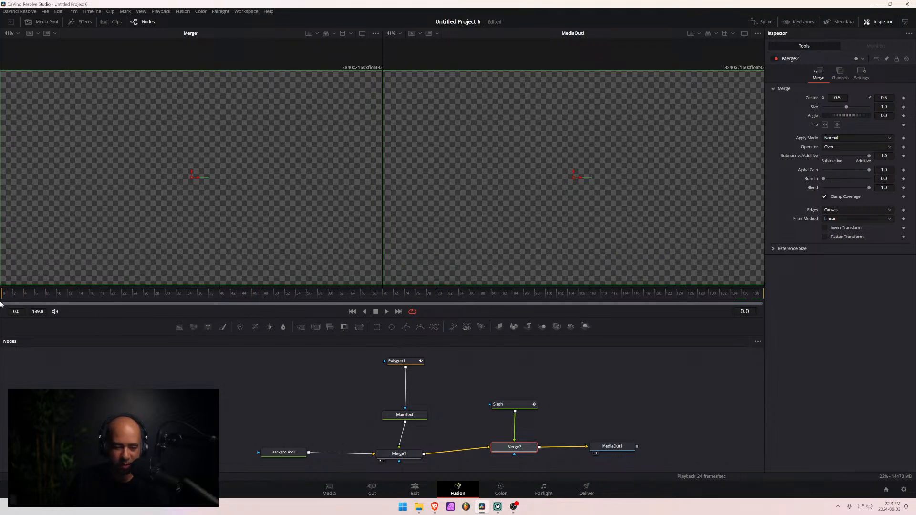
pyautogui.click(508, 406)
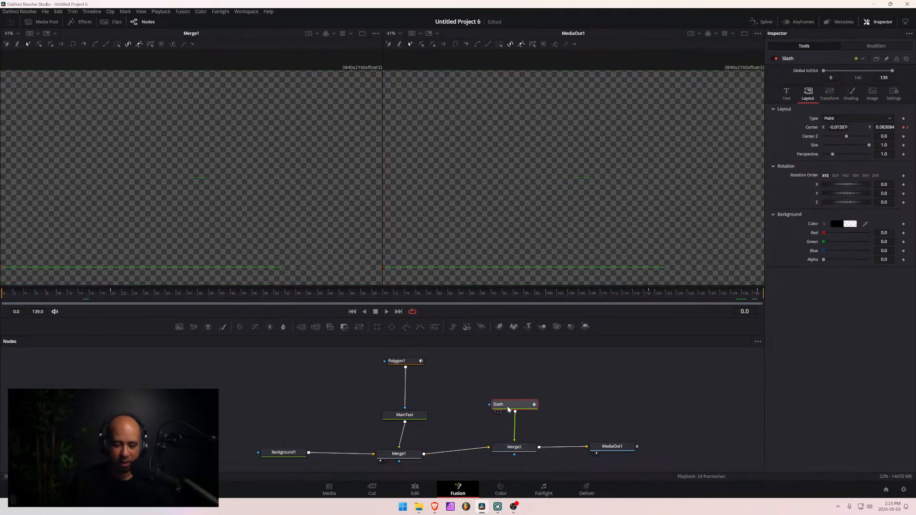
# - Create a macro from MainText, Slash, Polygon1, Background1, Merge1 and Merge2, selected in that order with MainText first
pyautogui.click(412, 416)
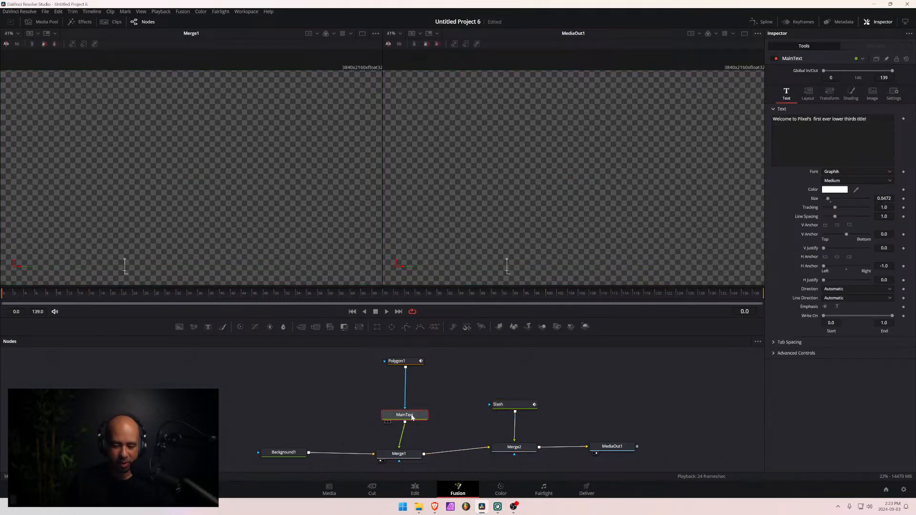
pyautogui.keyDown('ctrl'); pyautogui.click(513, 406); pyautogui.keyUp('ctrl')
pyautogui.keyDown('ctrl'); pyautogui.click(405, 363); pyautogui.keyUp('ctrl')
pyautogui.keyDown('ctrl'); pyautogui.click(283, 452); pyautogui.keyUp('ctrl')
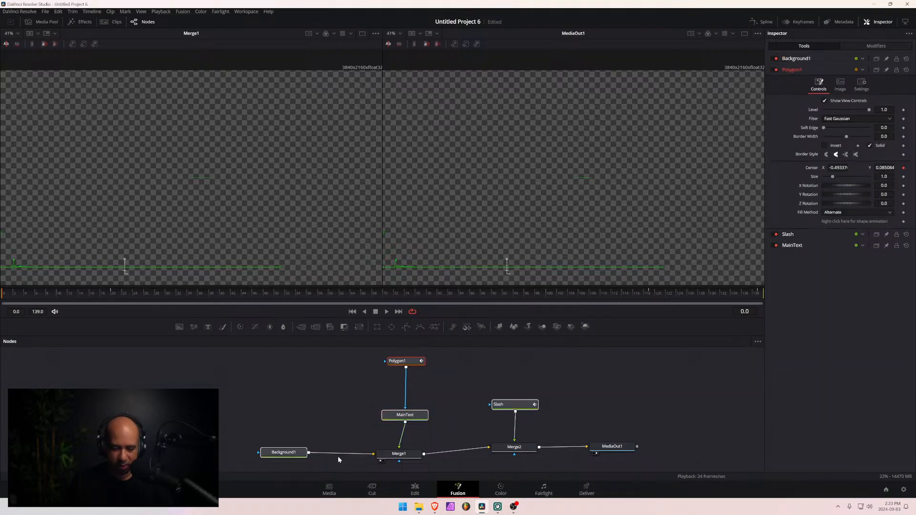
pyautogui.keyDown('ctrl'); pyautogui.click(399, 454); pyautogui.keyUp('ctrl')
pyautogui.keyDown('ctrl'); pyautogui.click(526, 448); pyautogui.keyUp('ctrl')
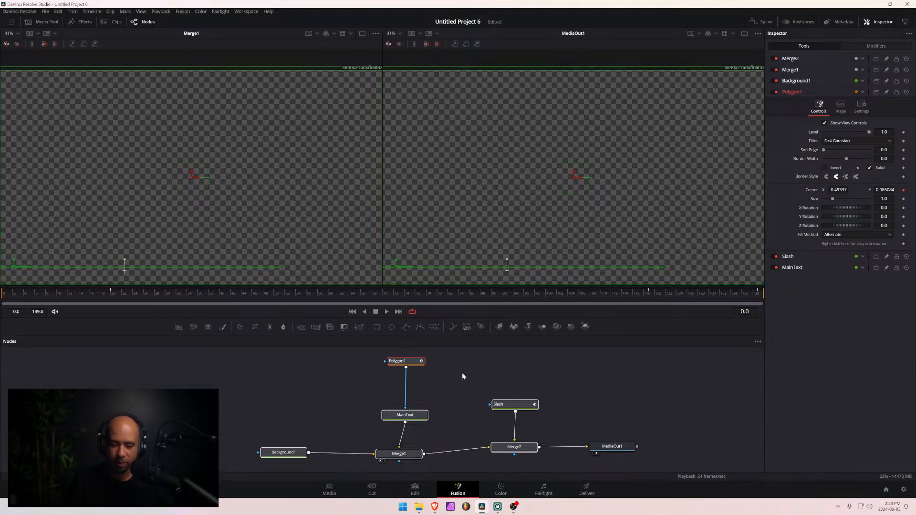
pyautogui.keyDown('ctrl'); pyautogui.click(505, 404); pyautogui.keyUp('ctrl')
pyautogui.rightClick(507, 404)
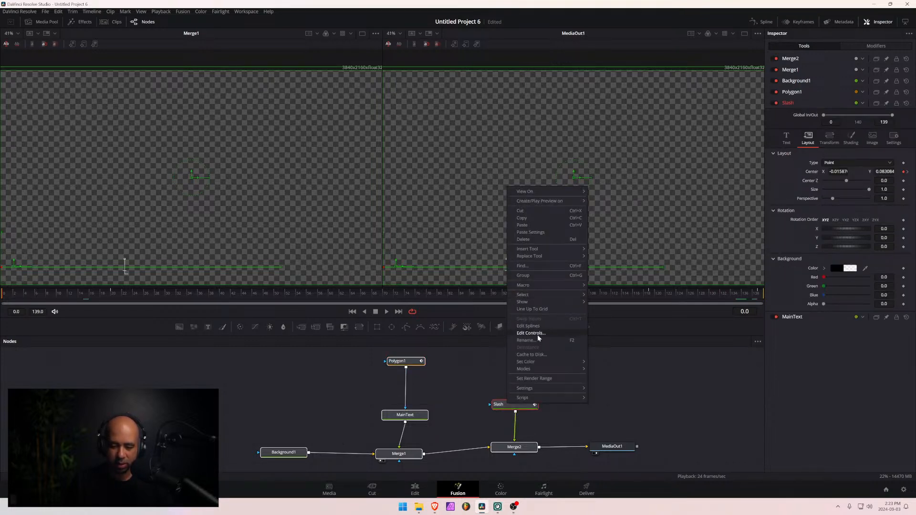
pyautogui.moveTo(537, 285)
pyautogui.click(613, 285)
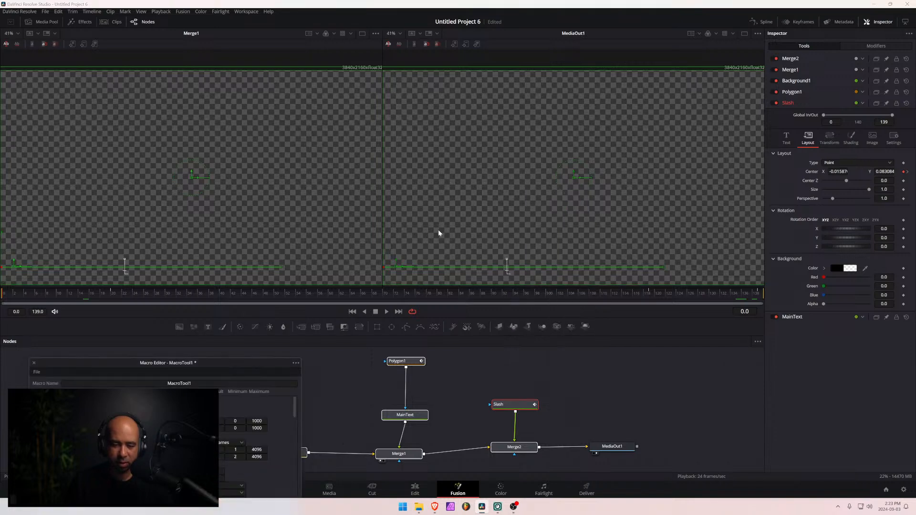
# - Export MainText's Styled Text, Font, Style, Color, Size, Tracking and Line Spacing controls in the Macro Editor
pyautogui.moveTo(252, 365); pyautogui.dragTo(428, 93)
pyautogui.click(219, 164)
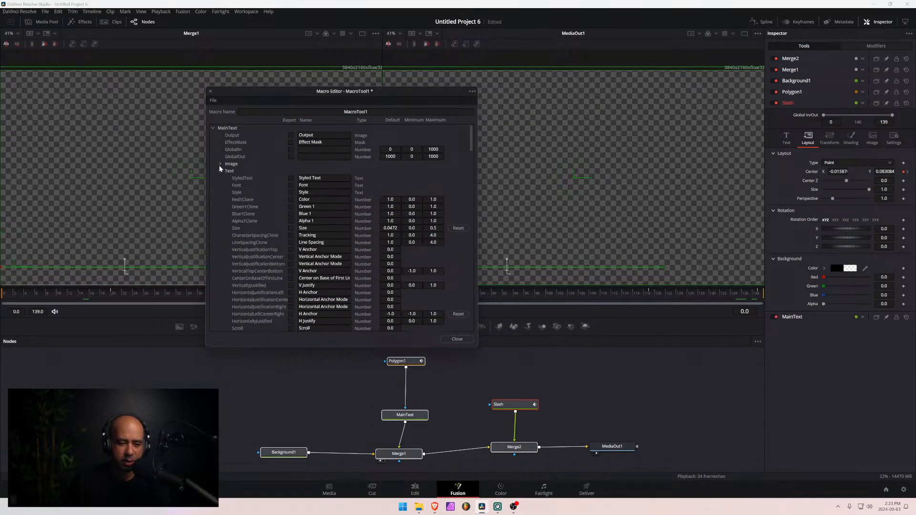
pyautogui.click(290, 178)
pyautogui.click(290, 192)
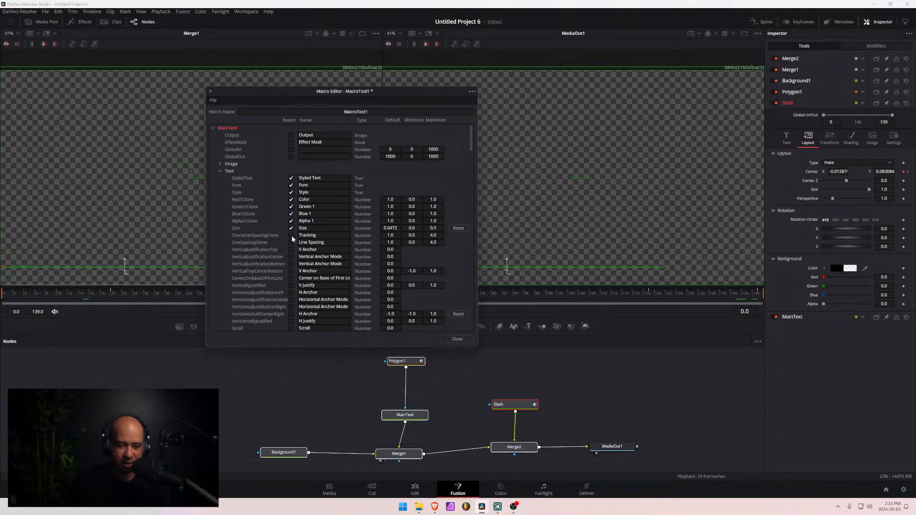
pyautogui.click(220, 171)
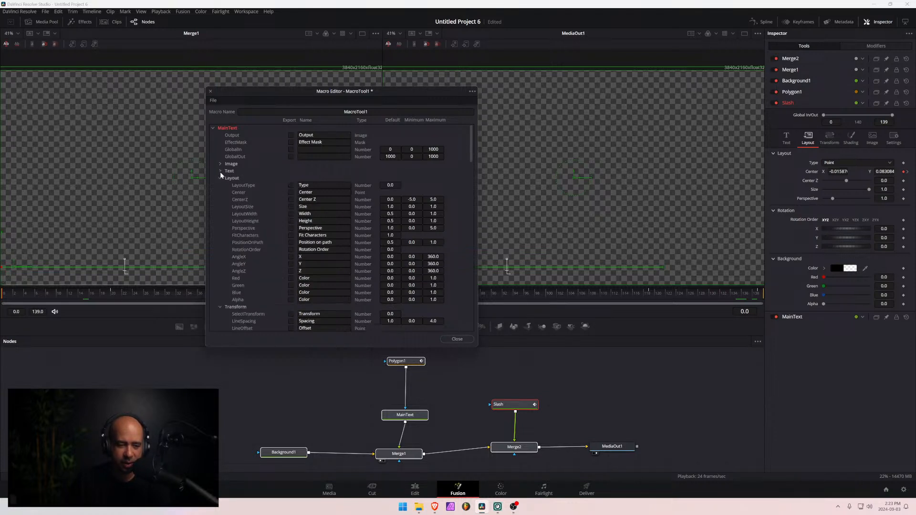
pyautogui.click(213, 128)
# - Export the Slash node's Styled Text, Font, Style, Color and layout Center controls in the Macro Editor
pyautogui.click(212, 135)
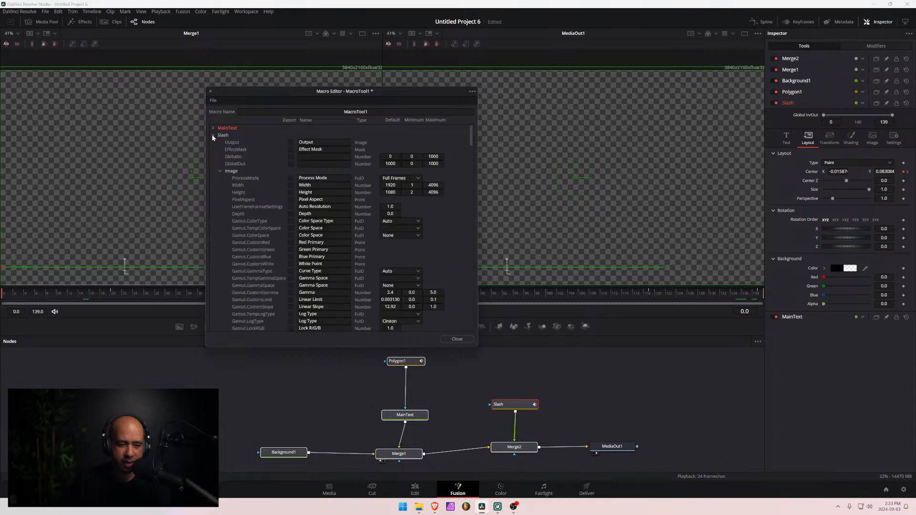
pyautogui.click(219, 171)
pyautogui.click(291, 185)
pyautogui.click(291, 192)
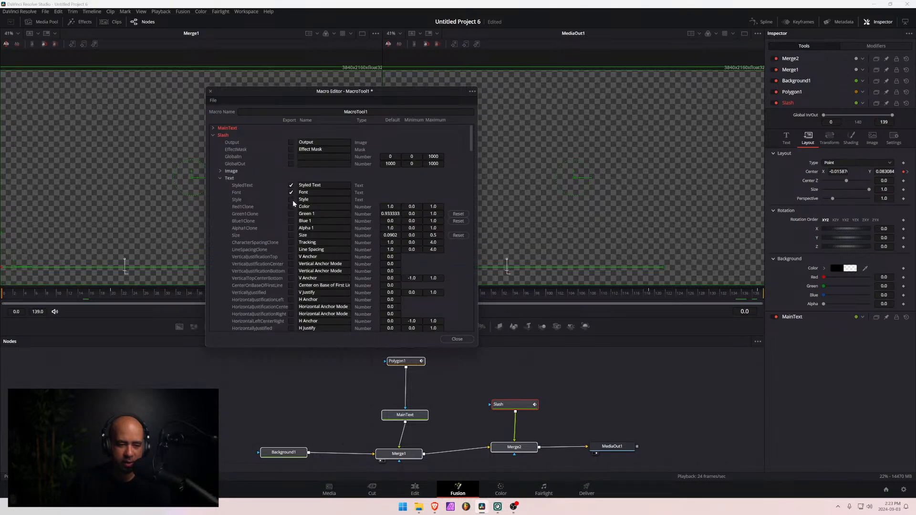
pyautogui.click(291, 199)
pyautogui.click(220, 178)
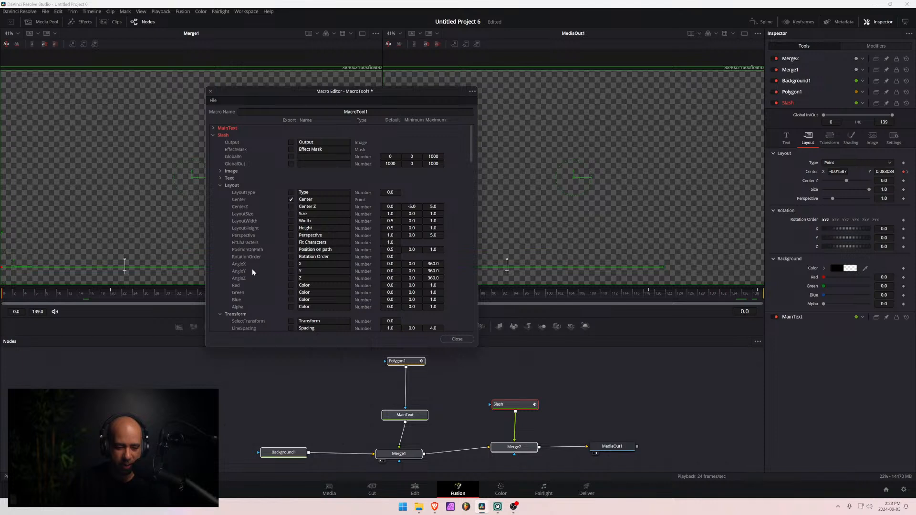
# - Name the macro Piixel Lower Third 01
pyautogui.doubleClick(378, 114)
pyautogui.write('Plix')
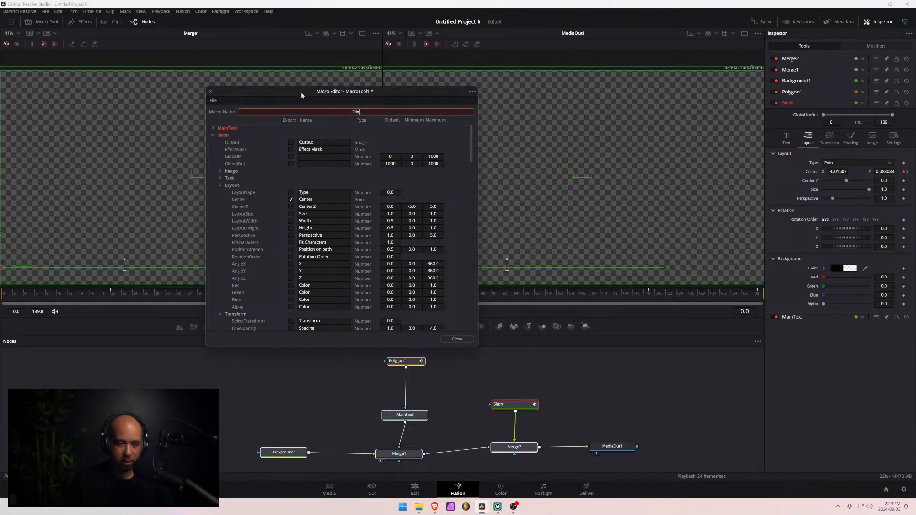
pyautogui.write('el Lower Thrid')
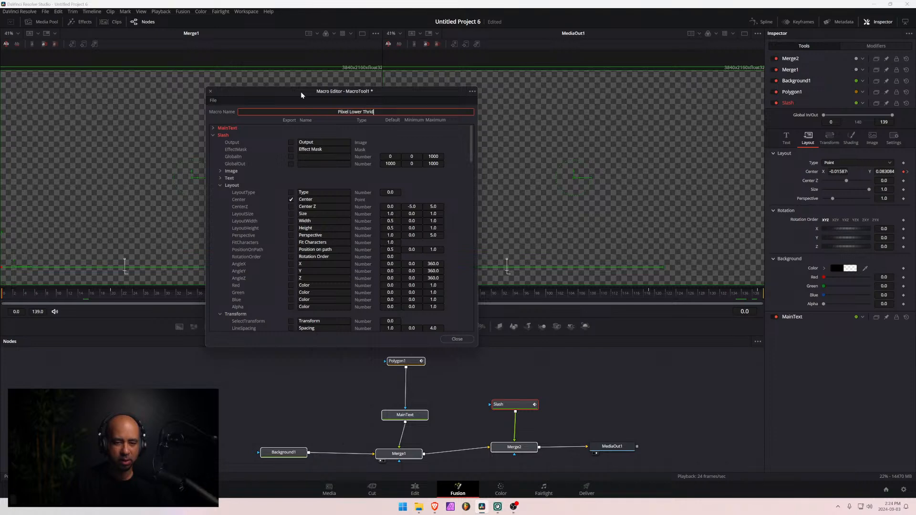
pyautogui.press('BackSpace')
pyautogui.press('BackSpace')
pyautogui.press('BackSpace')
pyautogui.write('ird 01')
# - Save the macro as Piixel Lower Third 01 in the Desktop folder
pyautogui.click(472, 91)
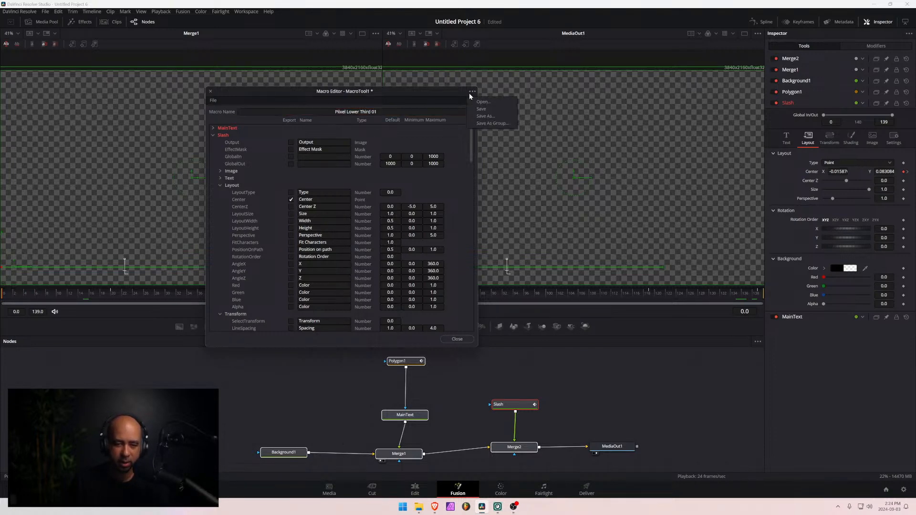
pyautogui.click(482, 116)
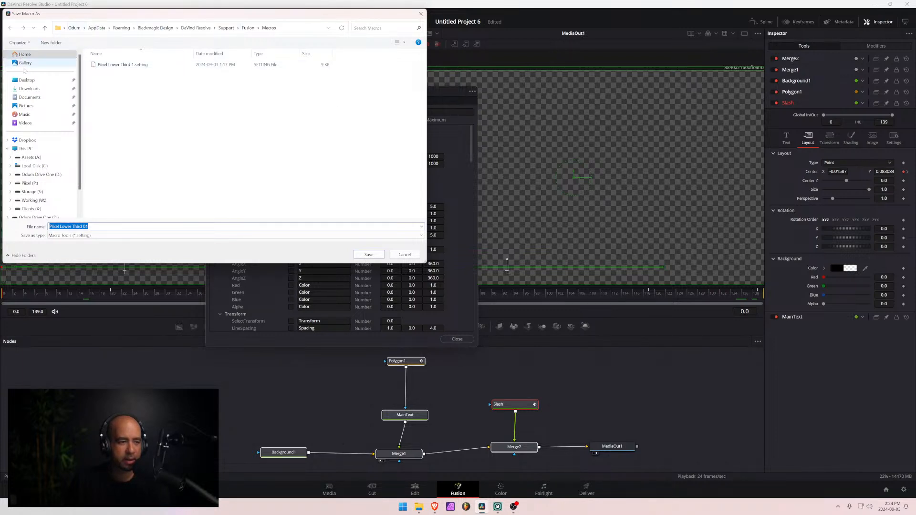
pyautogui.click(27, 80)
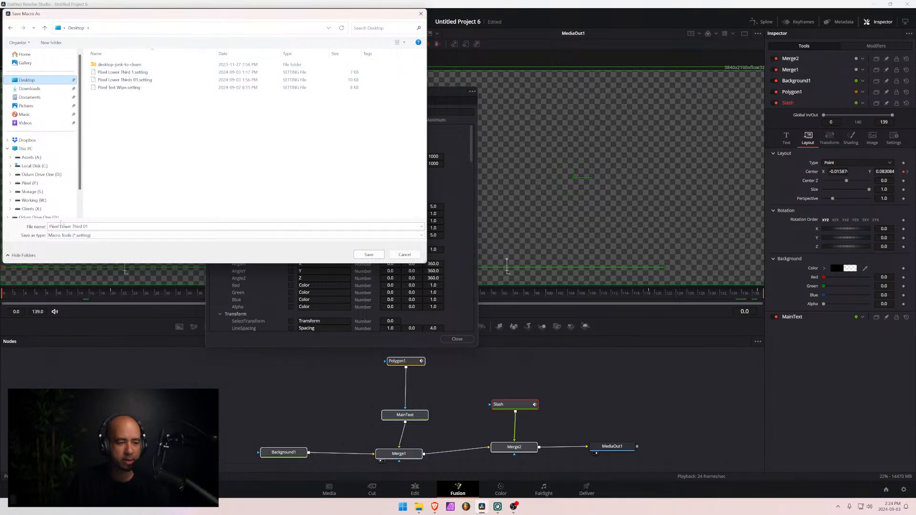
pyautogui.click(369, 255)
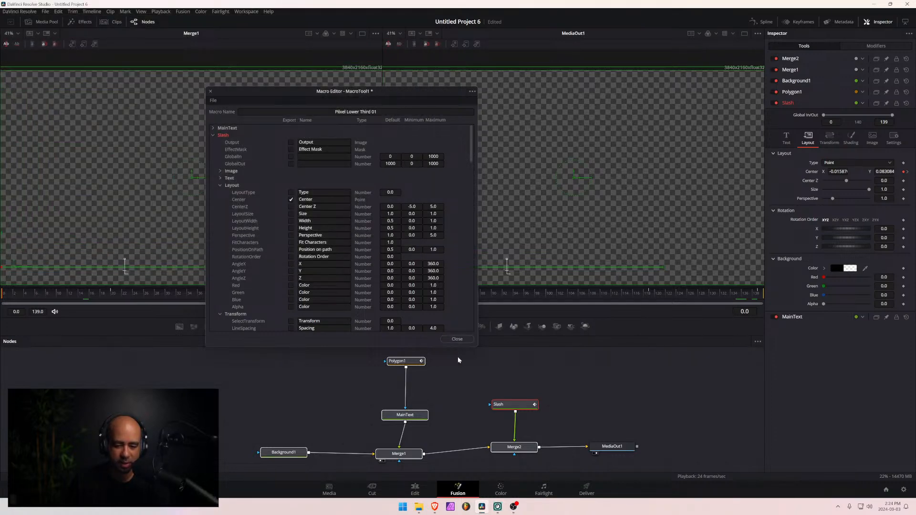
# - Switch to File Explorer and delete the three older Piixel .setting files from the Desktop, keeping the newly saved macro
pyautogui.click(418, 506)
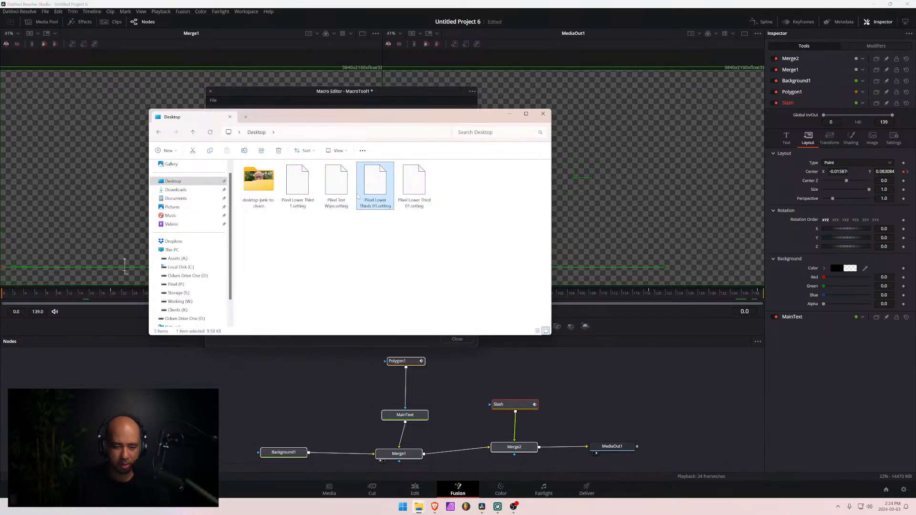
pyautogui.keyDown('shift'); pyautogui.click(289, 187); pyautogui.keyUp('shift')
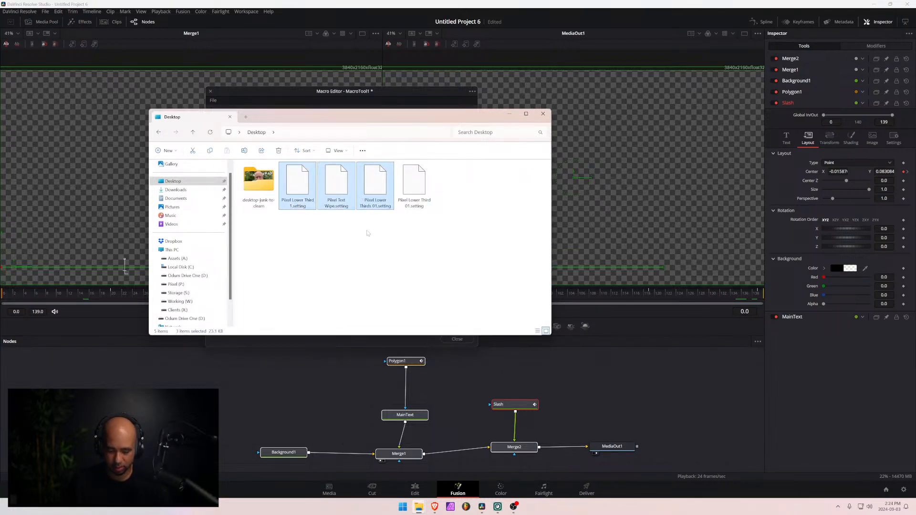
pyautogui.press('Delete')
# - Copy Piixel Lower Third 01.setting from the Desktop into Fusion's Templates > Edit > Titles folder, deleting the old Piixel Lower Thirds 01.setting there
pyautogui.click(299, 185)
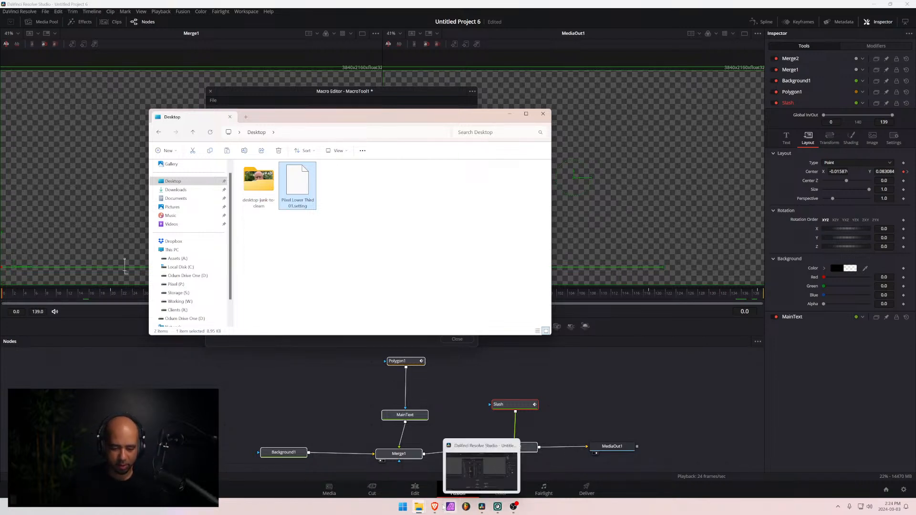
pyautogui.moveTo(419, 506)
pyautogui.click(399, 475)
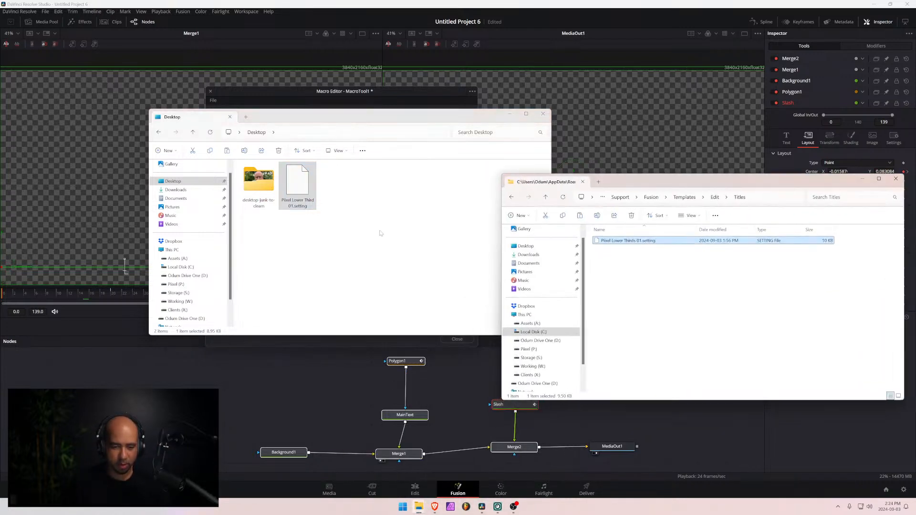
pyautogui.click(636, 241)
pyautogui.press('BackSpace')
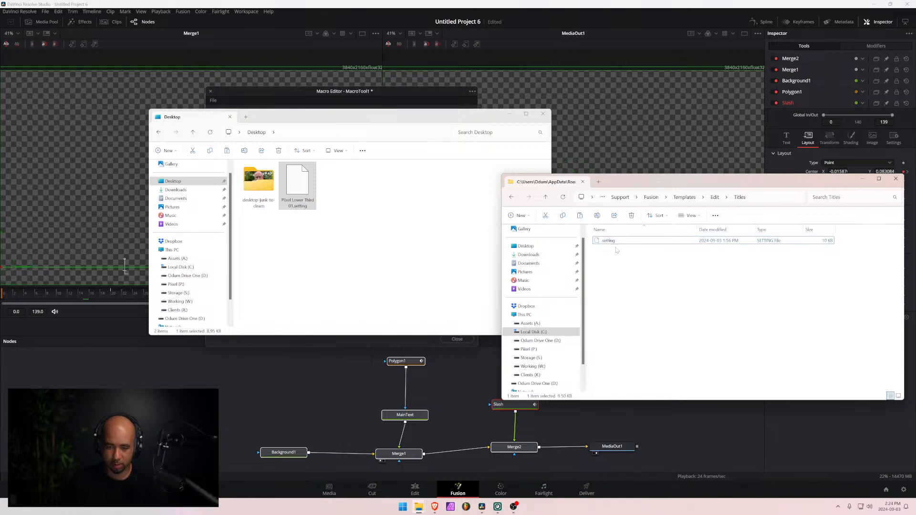
pyautogui.press('Return')
pyautogui.press('Delete')
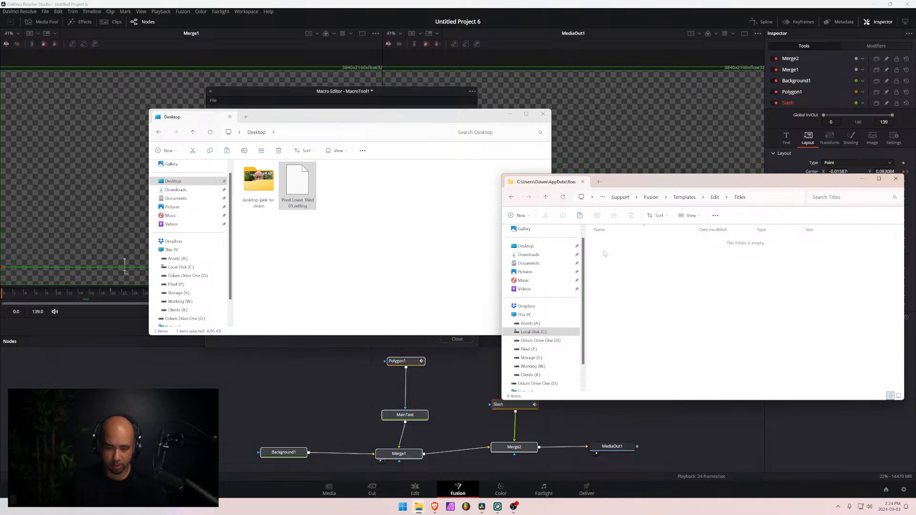
pyautogui.hotkey('ctrl', 'v')
# - Switch to DaVinci Resolve's Edit page and add the Piixel Lower Third 01 title to V1, after the existing title clip
pyautogui.moveTo(431, 512)
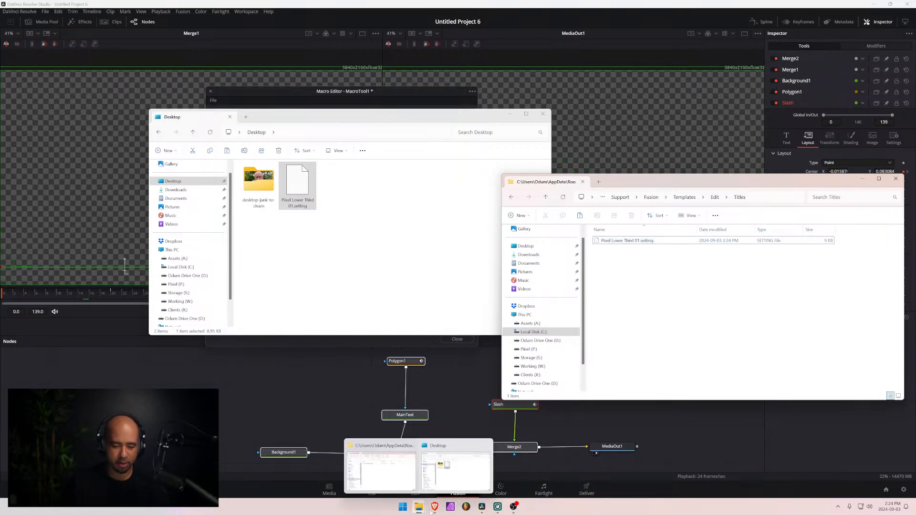
pyautogui.click(225, 390)
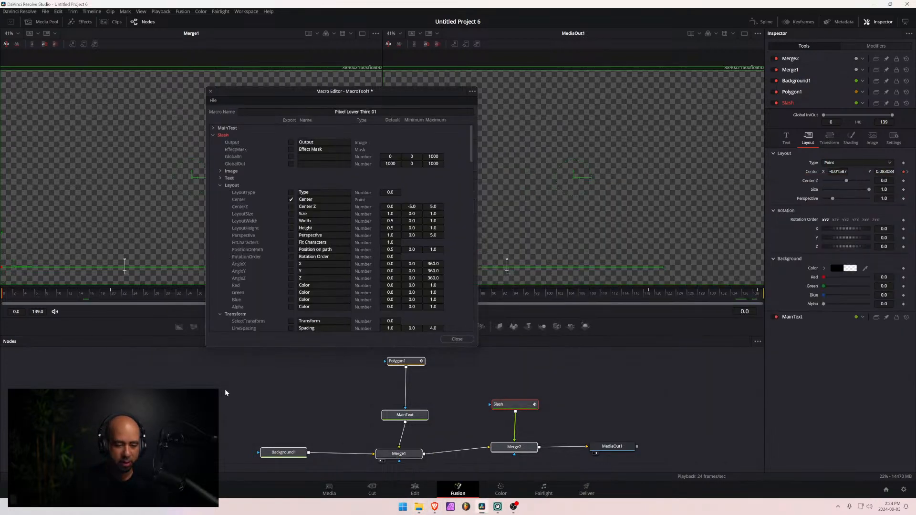
pyautogui.click(415, 492)
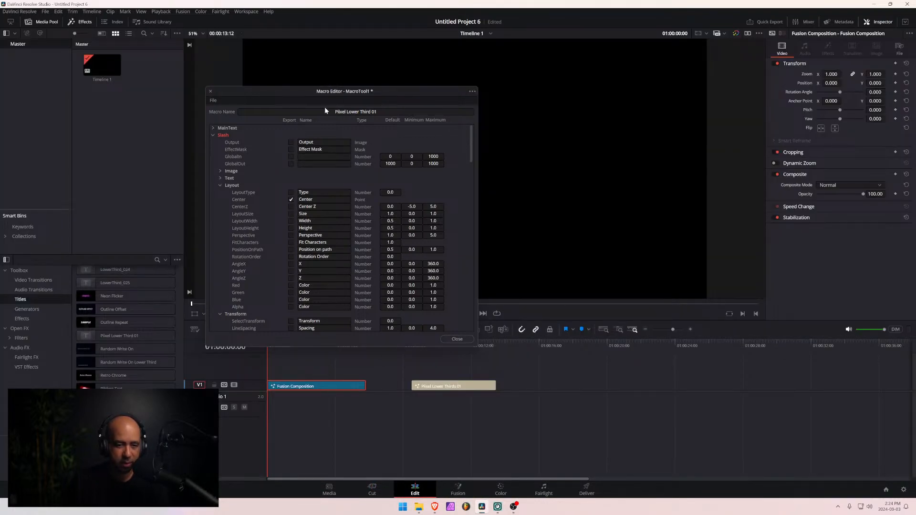
pyautogui.moveTo(331, 93); pyautogui.dragTo(475, 71)
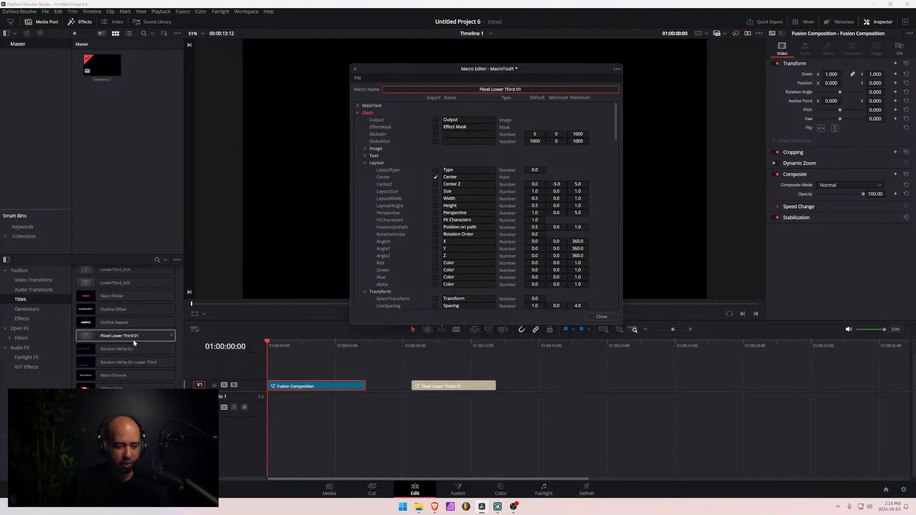
pyautogui.click(106, 339)
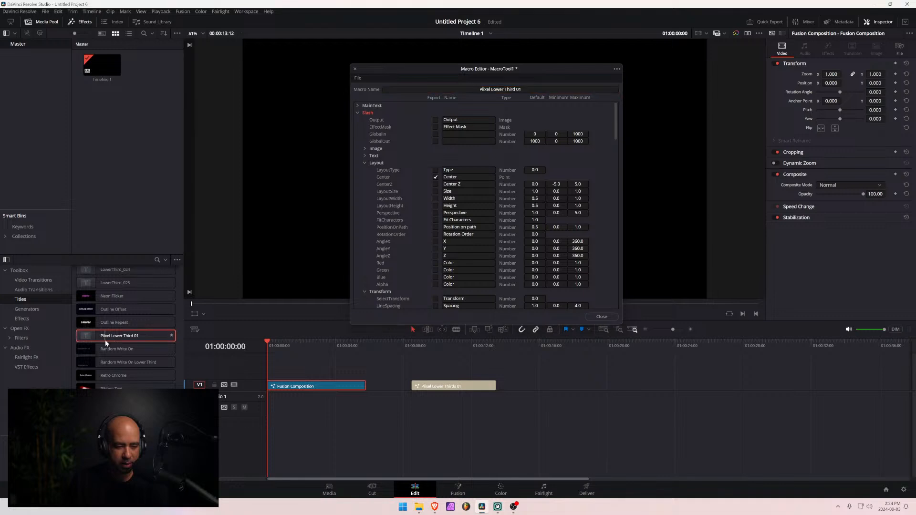
pyautogui.moveTo(105, 340); pyautogui.dragTo(553, 387)
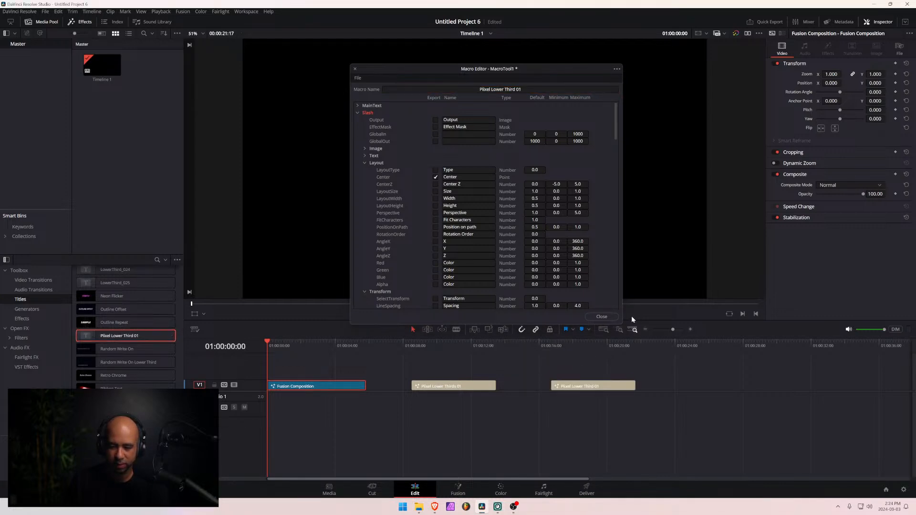
# - Play back the new title clip from its start and through its ending, with the Macro Editor window out of the viewer's way
pyautogui.moveTo(525, 67); pyautogui.dragTo(191, 70)
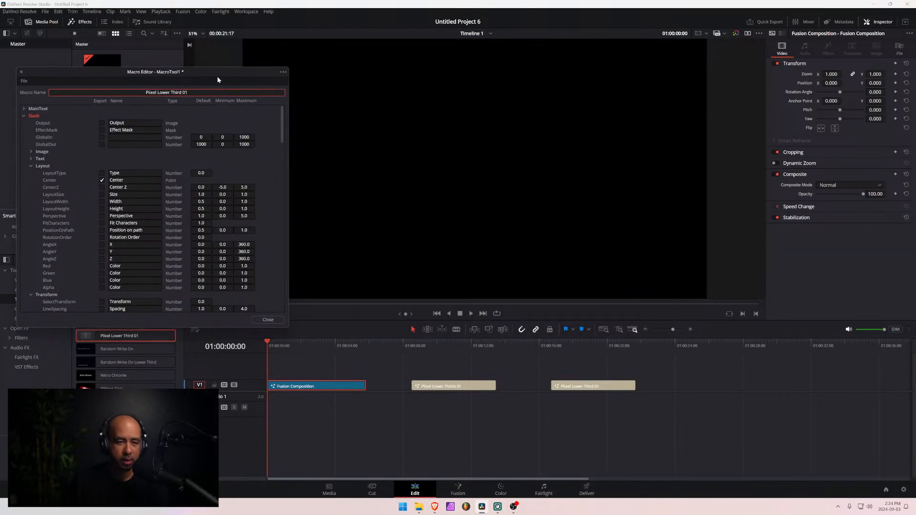
pyautogui.click(554, 347)
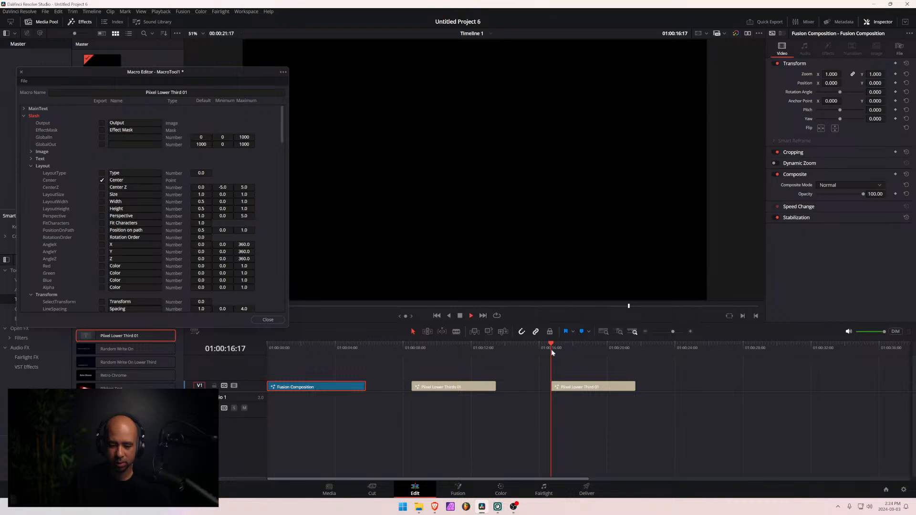
pyautogui.press('space')
pyautogui.moveTo(238, 73); pyautogui.dragTo(139, 72)
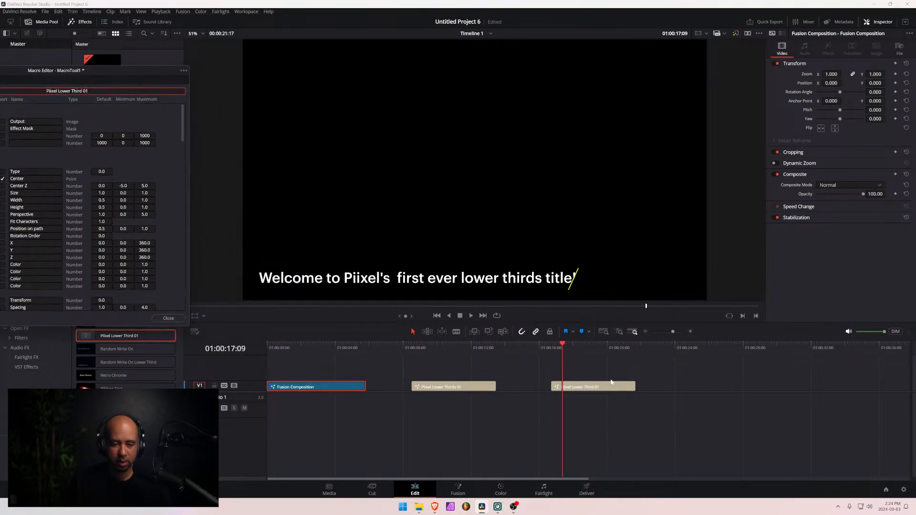
pyautogui.click(538, 348)
pyautogui.press('space')
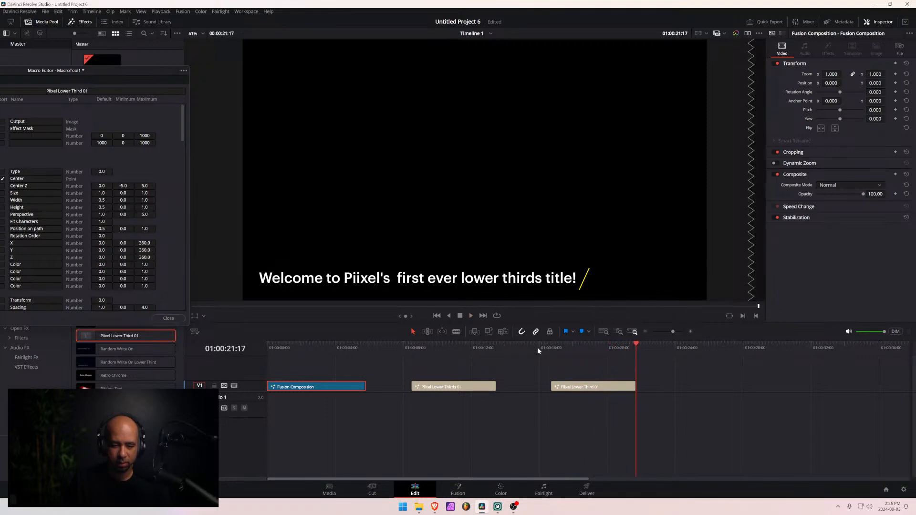
pyautogui.click(576, 349)
pyautogui.press('space')
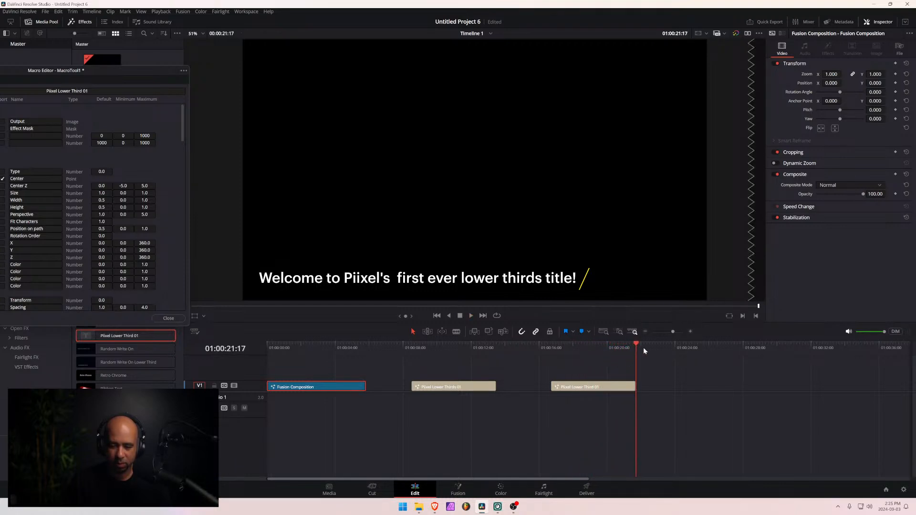
# - Try extending the new title clip's end to 01:00:22:13, play back its ending, and undo the extension
pyautogui.moveTo(635, 346)
pyautogui.mouseDown()
pyautogui.moveTo(557, 351)
pyautogui.moveTo(634, 348)
pyautogui.mouseUp()
pyautogui.moveTo(634, 387); pyautogui.dragTo(652, 386)
pyautogui.moveTo(633, 347); pyautogui.dragTo(603, 348)
pyautogui.press('space')
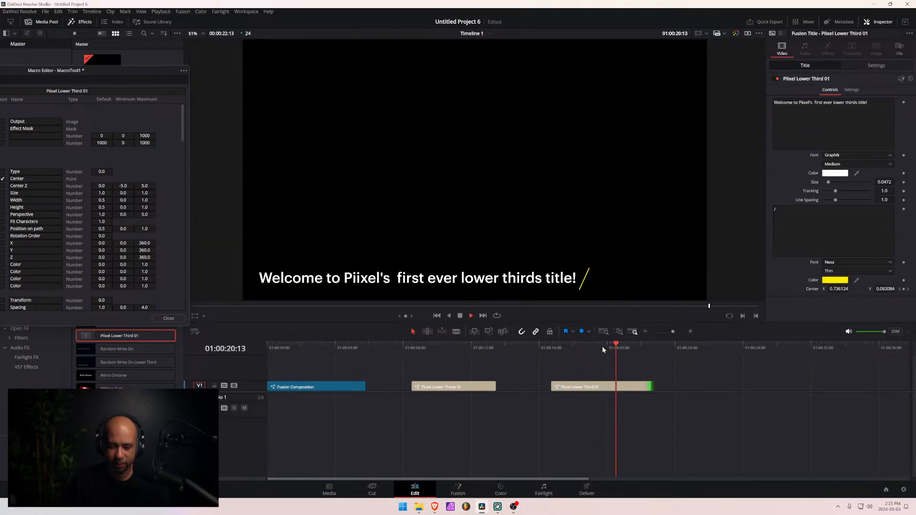
pyautogui.press('space')
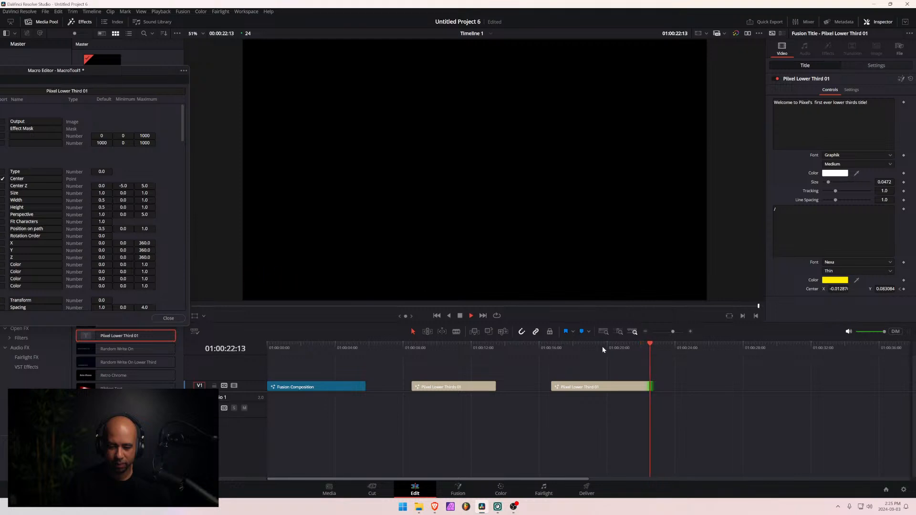
pyautogui.moveTo(648, 347); pyautogui.dragTo(617, 347)
pyautogui.click(585, 388)
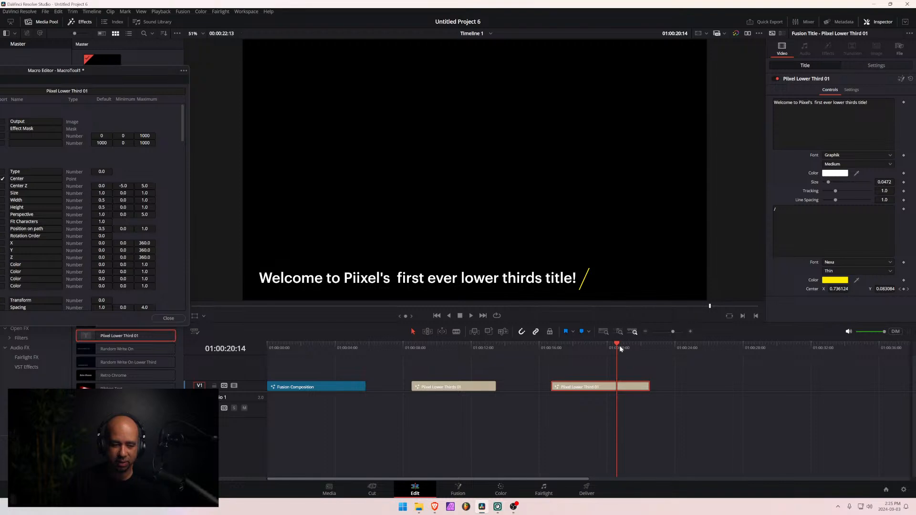
pyautogui.hotkey('ctrl', 'z')
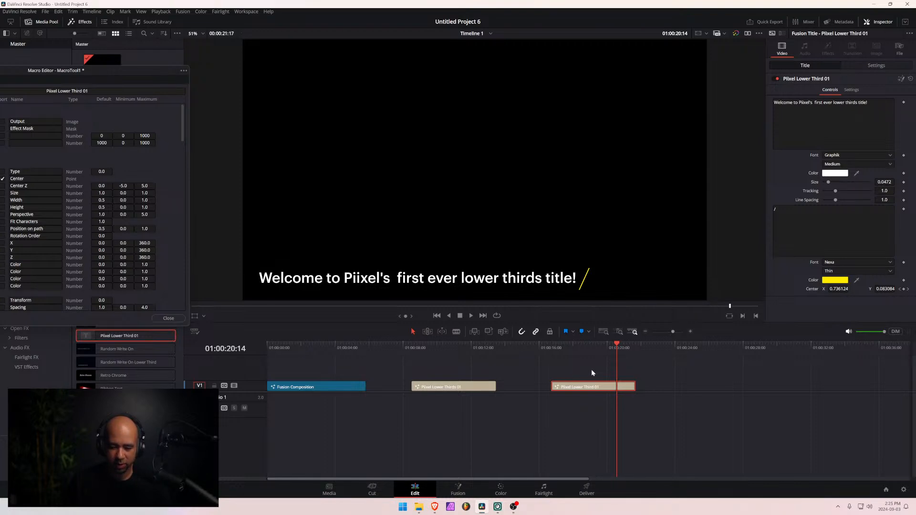
# - Move the new title clip onto V2 above the Fusion Composition clip, with both starting at the beginning of the timeline
pyautogui.moveTo(617, 348); pyautogui.dragTo(633, 350)
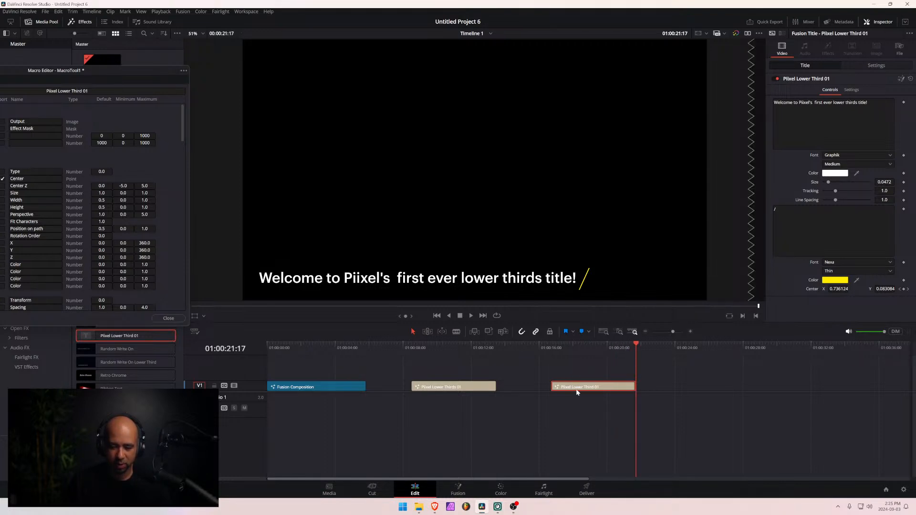
pyautogui.moveTo(579, 384); pyautogui.dragTo(289, 375)
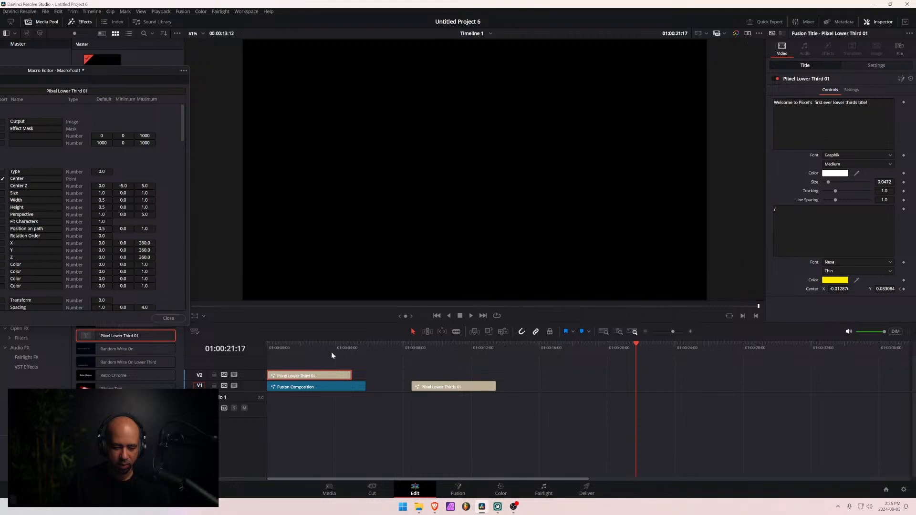
# - Move the Piixel Lower Third 01 title clip from V2 back to V1, after the existing title clip
pyautogui.moveTo(331, 351); pyautogui.dragTo(351, 348)
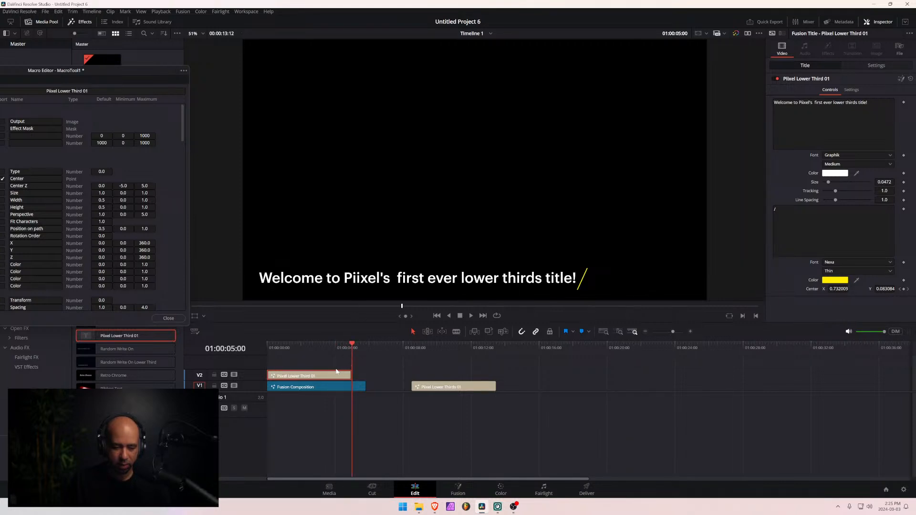
pyautogui.moveTo(316, 380); pyautogui.dragTo(591, 385)
pyautogui.click(584, 359)
pyautogui.click(458, 489)
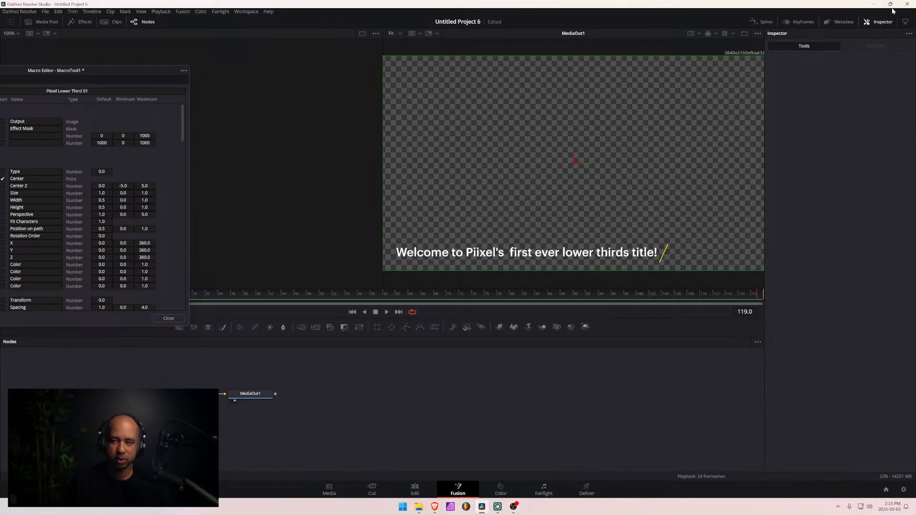
pyautogui.click(404, 492)
# - Open the Fusion Composition clip on the Fusion page and go to frame 119, with the Macro Editor window out of the way
pyautogui.click(311, 345)
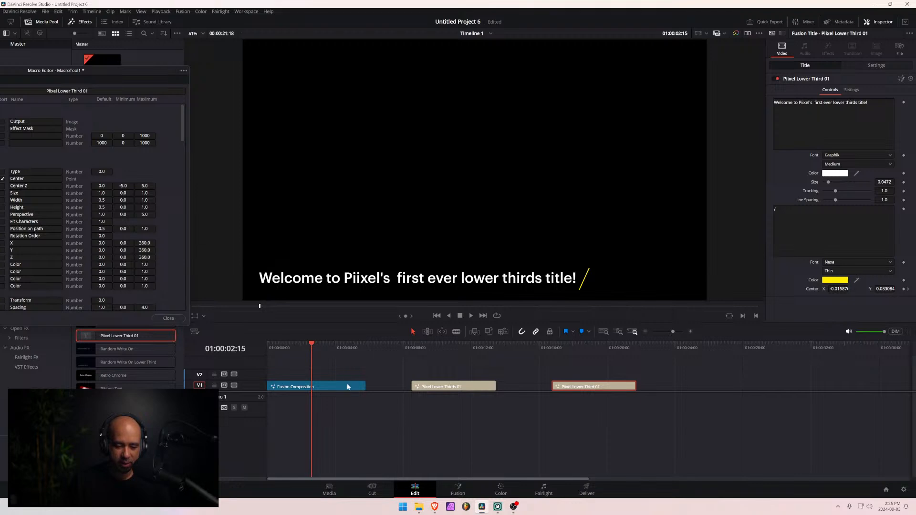
pyautogui.moveTo(353, 345)
pyautogui.mouseDown()
pyautogui.moveTo(364, 345)
pyautogui.moveTo(353, 345)
pyautogui.mouseUp()
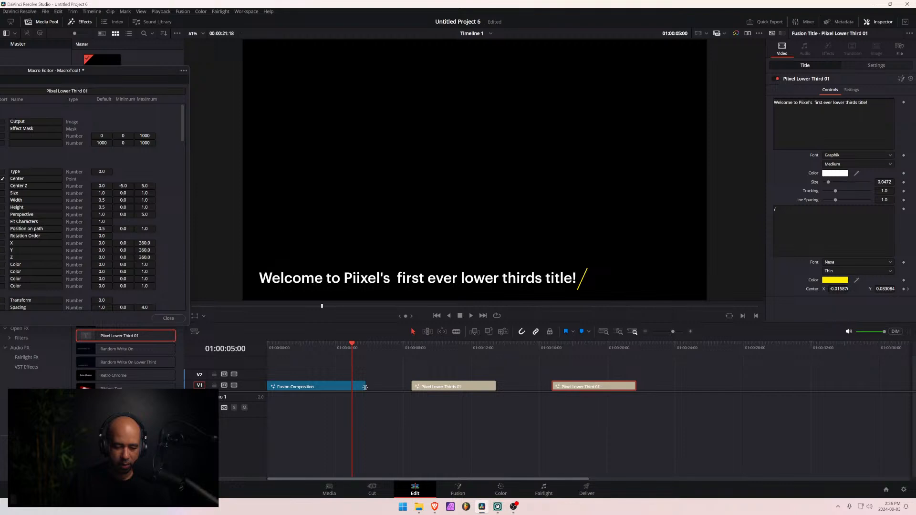
pyautogui.click(458, 491)
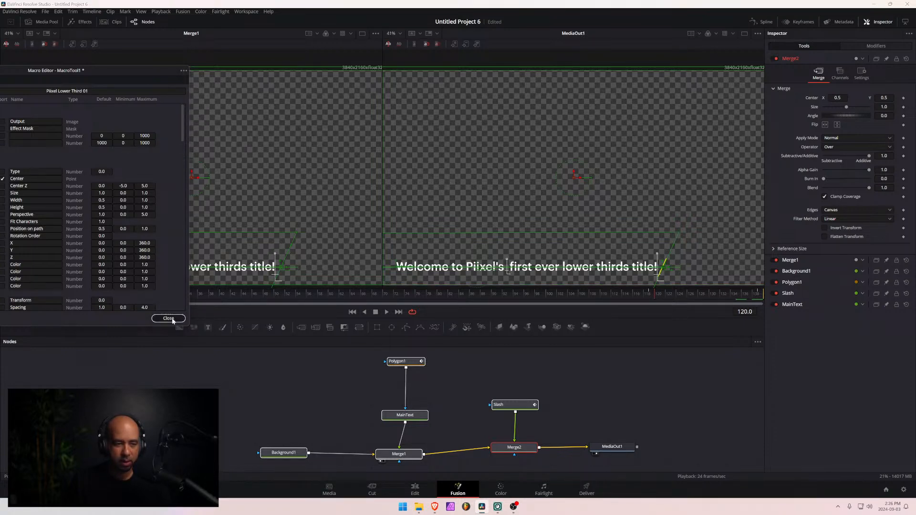
pyautogui.moveTo(104, 72); pyautogui.dragTo(154, 409)
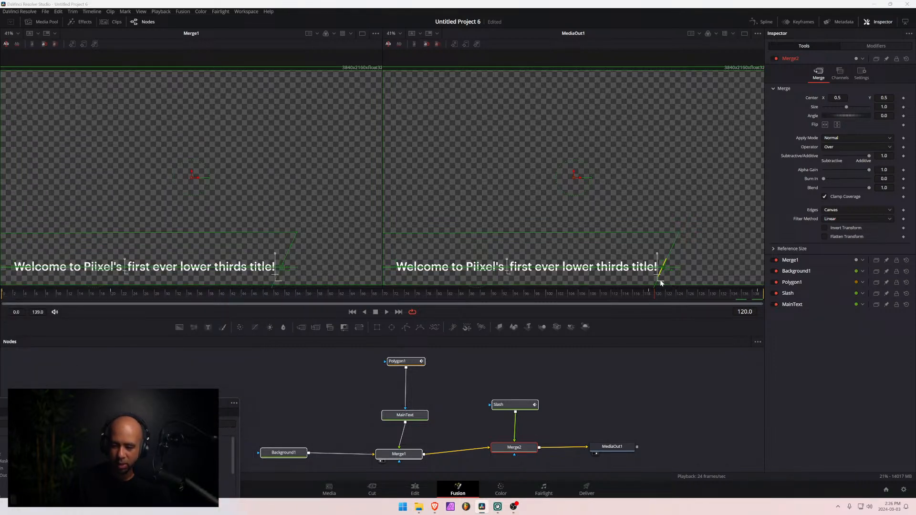
pyautogui.moveTo(654, 294); pyautogui.dragTo(648, 299)
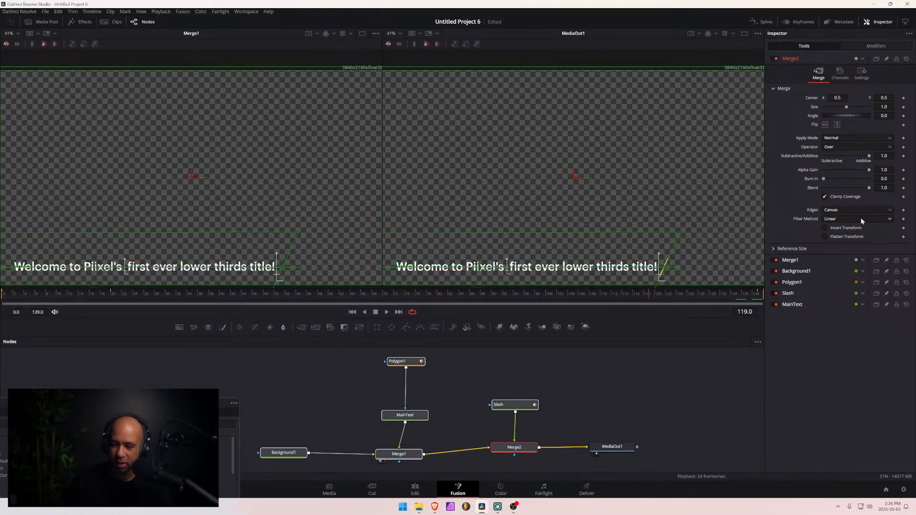
# - Show the Slash node's layout centre path keyframes in the Keyframes editor, focused on the end of the animation
pyautogui.click(513, 405)
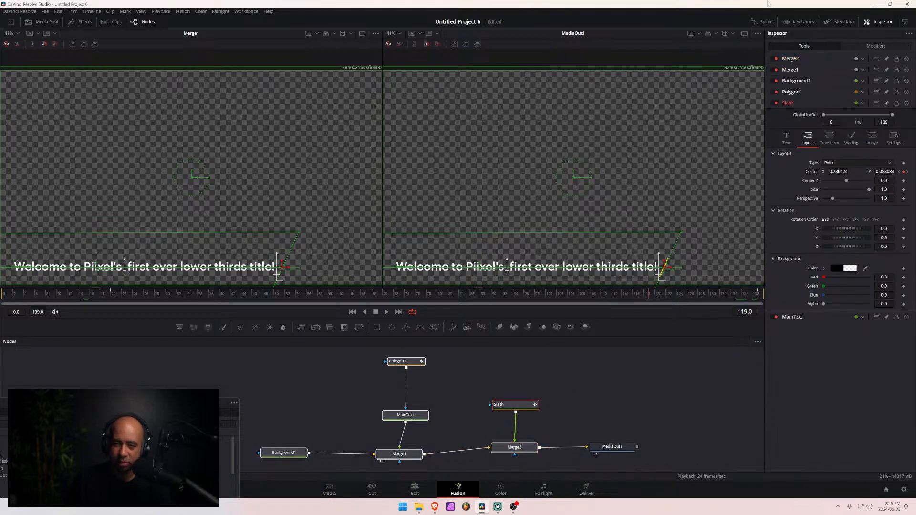
pyautogui.click(797, 22)
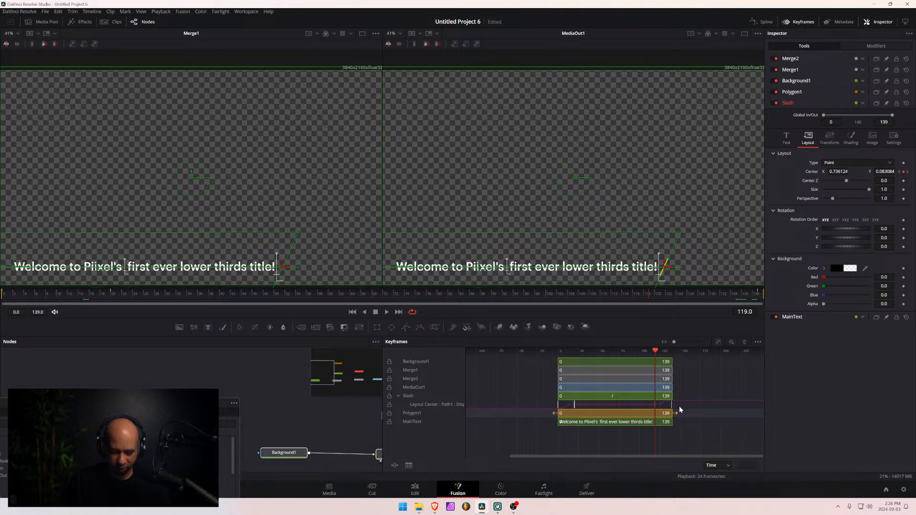
pyautogui.hscroll(-3, 677, 407)
pyautogui.hscroll(3, 678, 407)
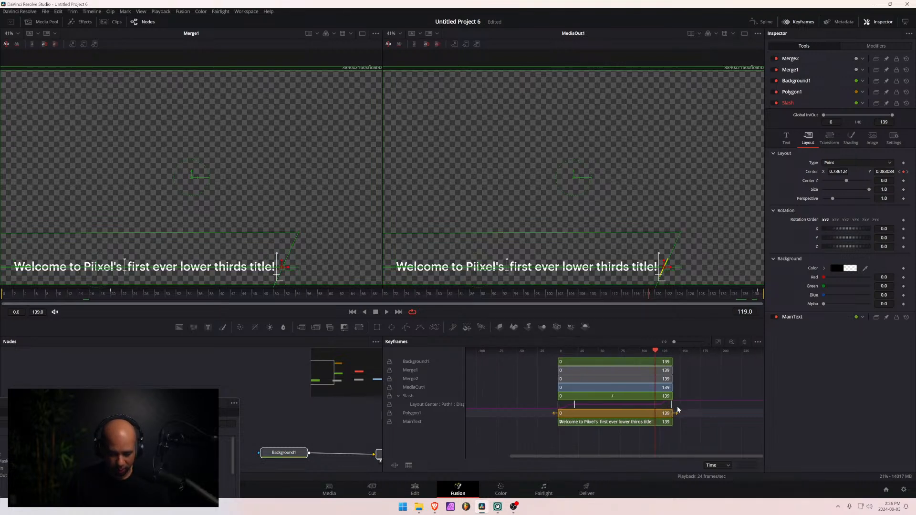
pyautogui.scroll(8, 677, 409)
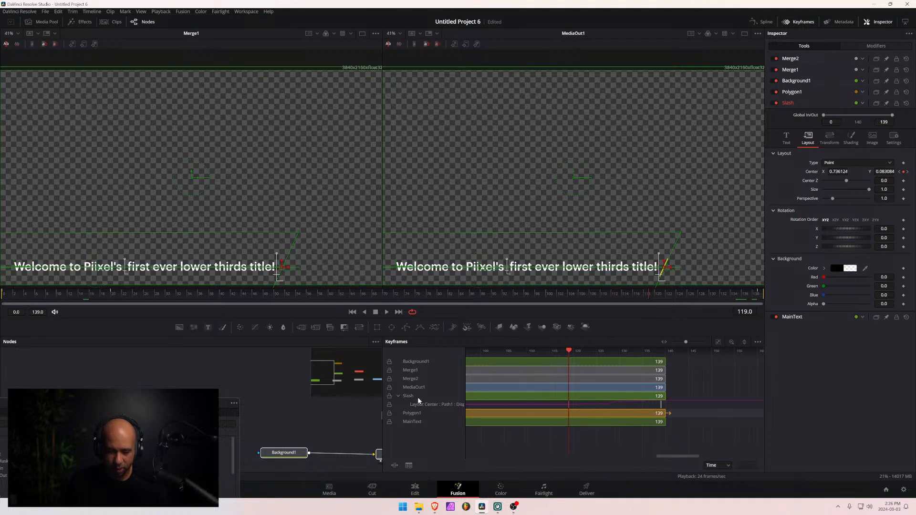
pyautogui.click(757, 22)
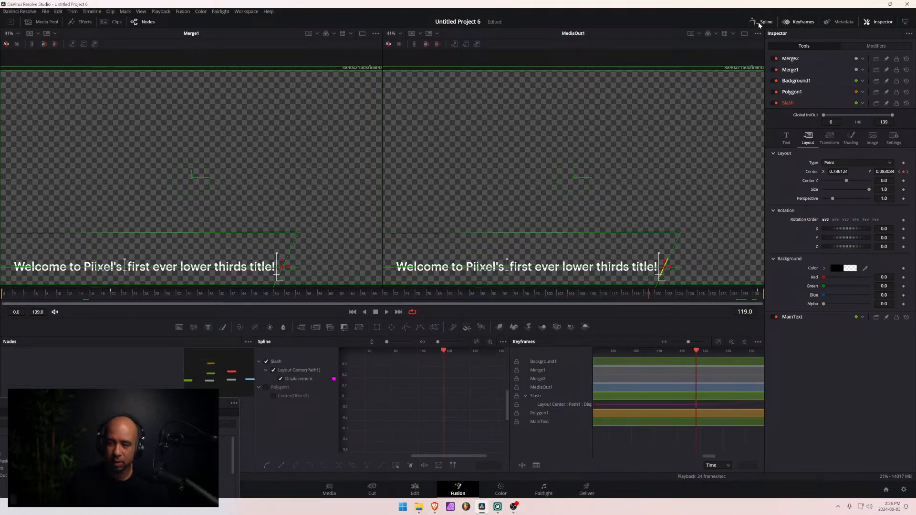
pyautogui.click(759, 22)
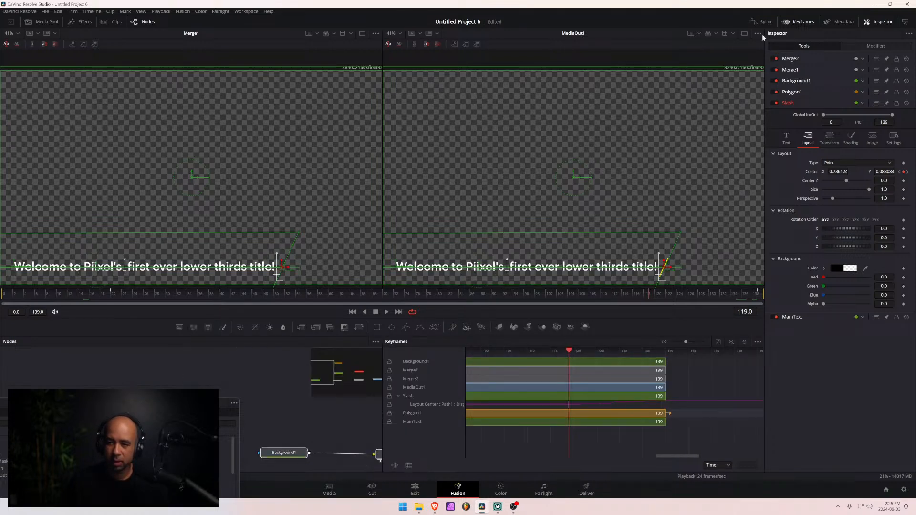
# - Move the Slash path keyframe at frame 119 to frame 99
pyautogui.click(660, 406)
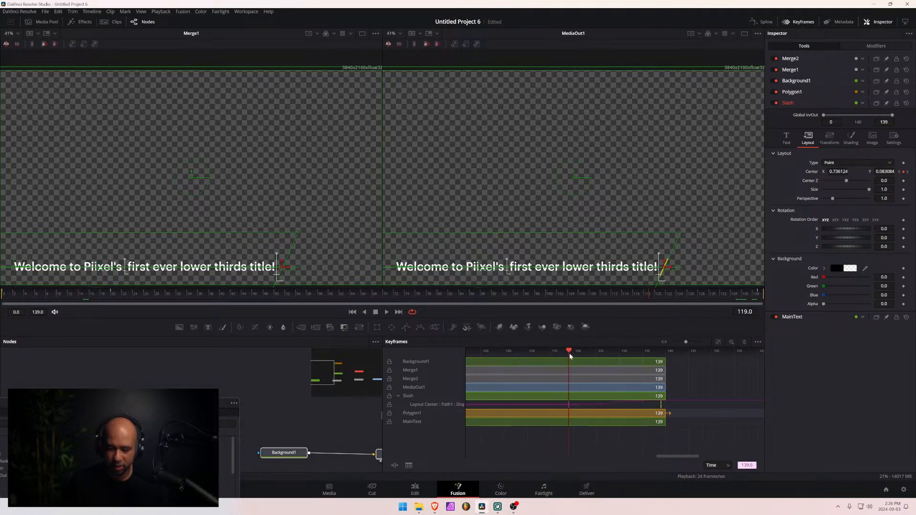
pyautogui.hscroll(-3, 561, 377)
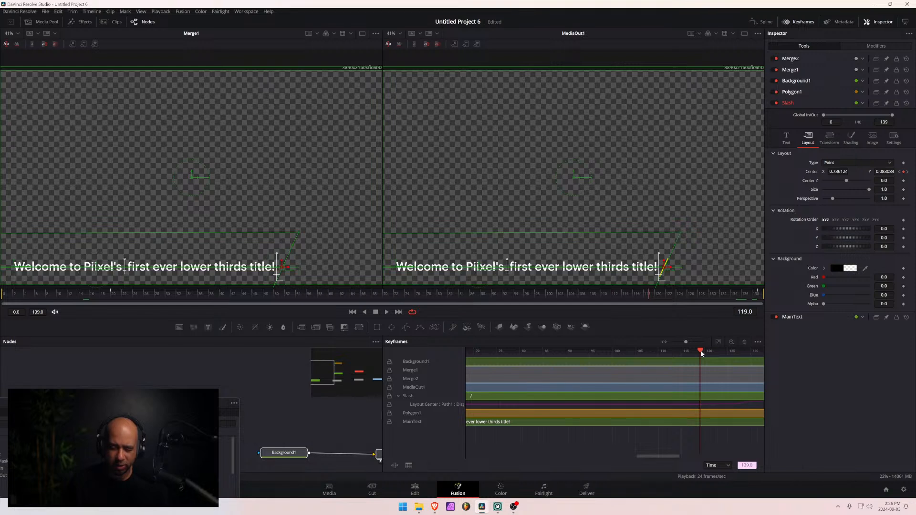
pyautogui.moveTo(701, 351); pyautogui.dragTo(606, 356)
pyautogui.hscroll(-1, 606, 356)
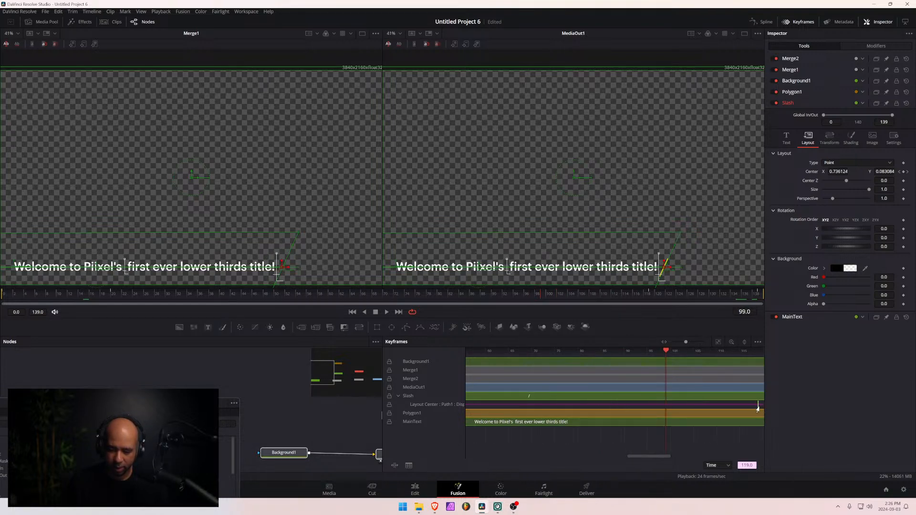
pyautogui.moveTo(758, 408); pyautogui.dragTo(667, 411)
pyautogui.hotkey('ctrl', 'z')
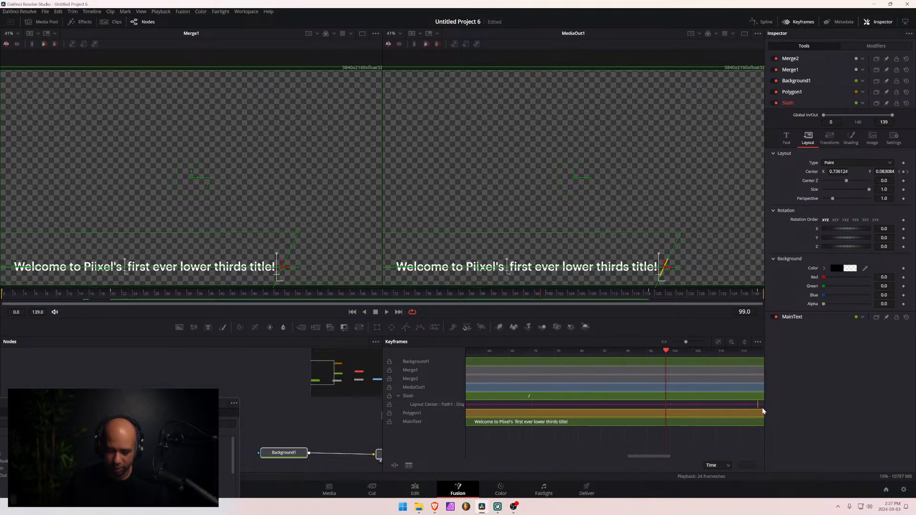
pyautogui.moveTo(757, 409); pyautogui.dragTo(666, 414)
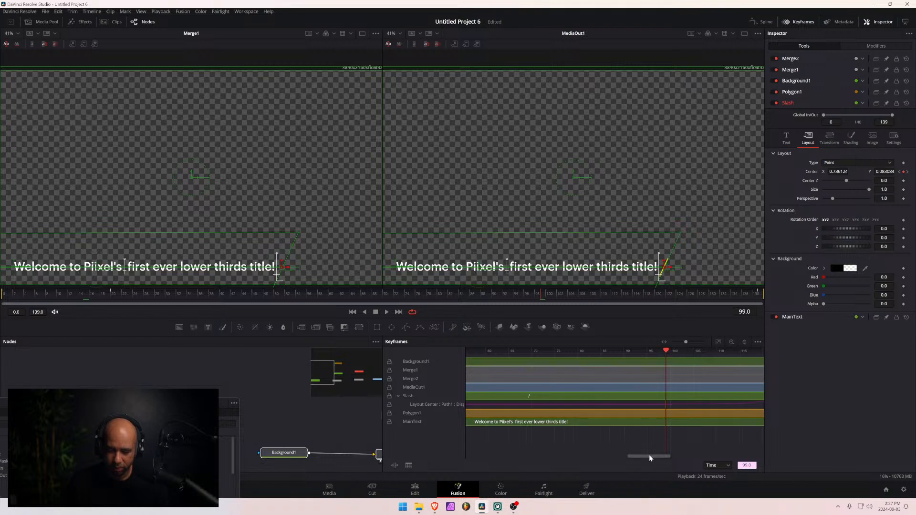
# - Move the last Slash path keyframe, near the composition's end, to frame 119
pyautogui.moveTo(649, 455); pyautogui.dragTo(670, 452)
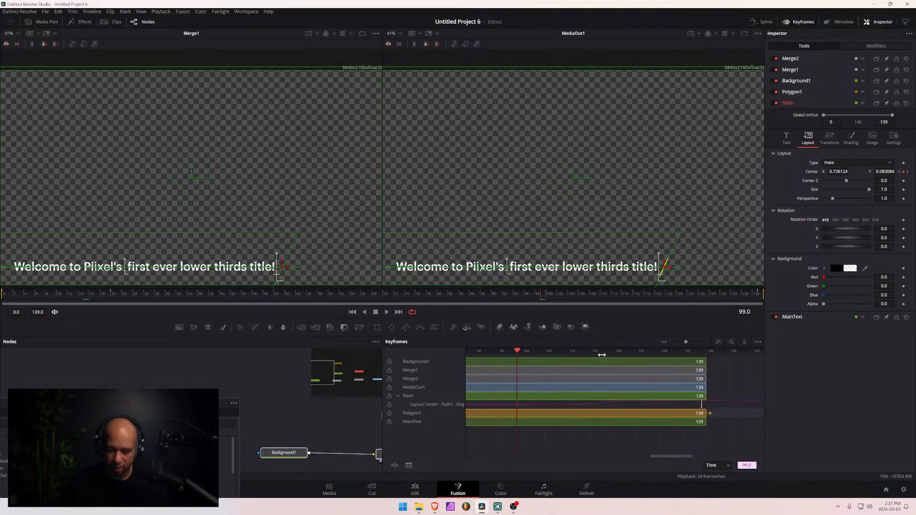
pyautogui.moveTo(602, 355); pyautogui.dragTo(609, 355)
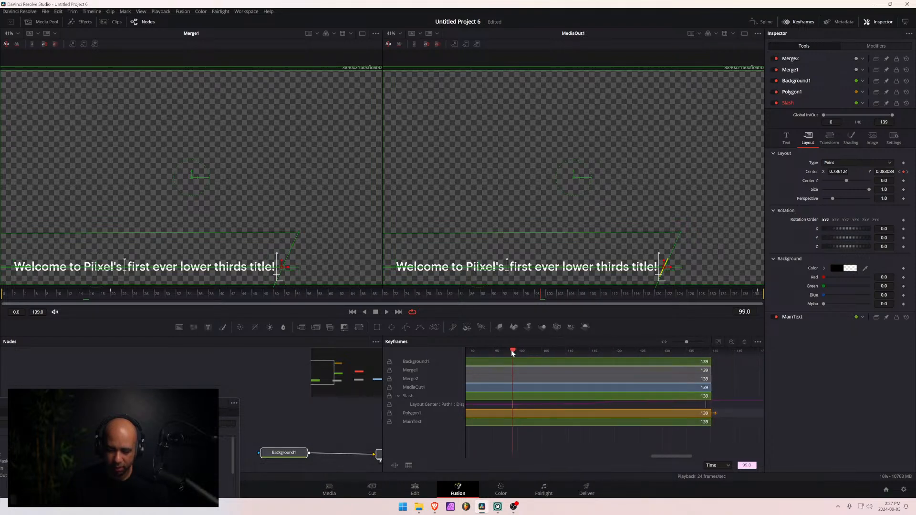
pyautogui.moveTo(511, 350); pyautogui.dragTo(607, 355)
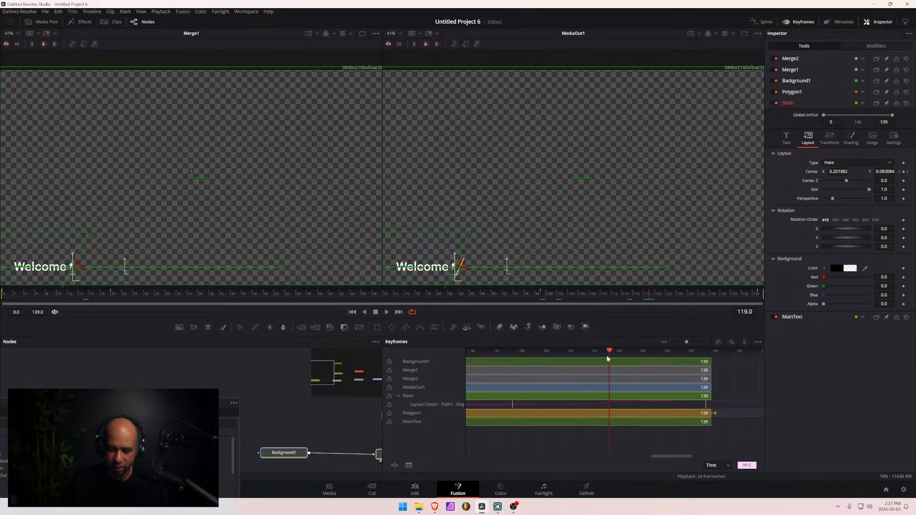
pyautogui.hscroll(-3, 608, 359)
pyautogui.moveTo(648, 457); pyautogui.dragTo(668, 456)
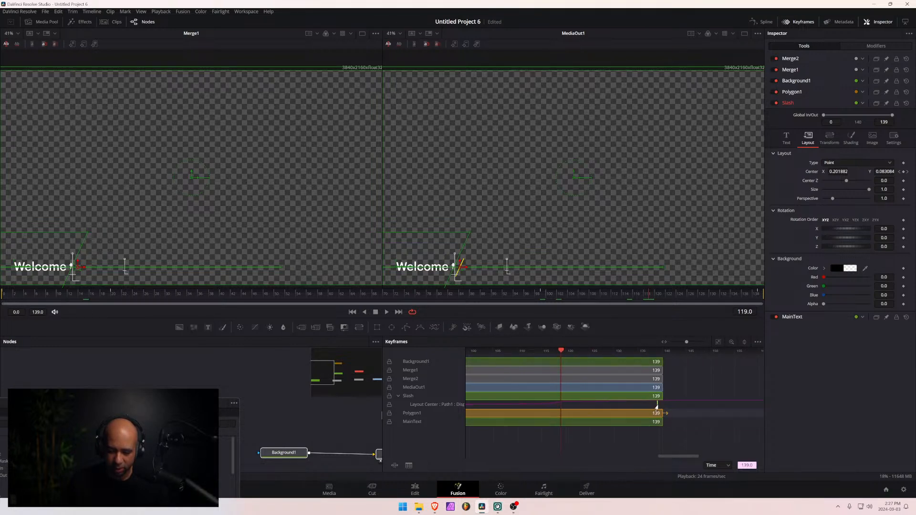
pyautogui.moveTo(657, 406); pyautogui.dragTo(563, 411)
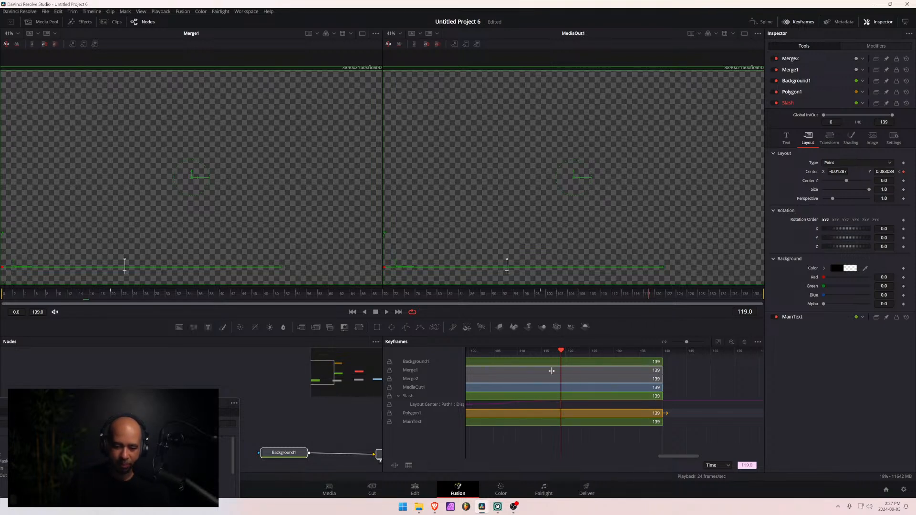
# - Play the retimed slash animation in the composition and check its ending at frame 119
pyautogui.press('super')
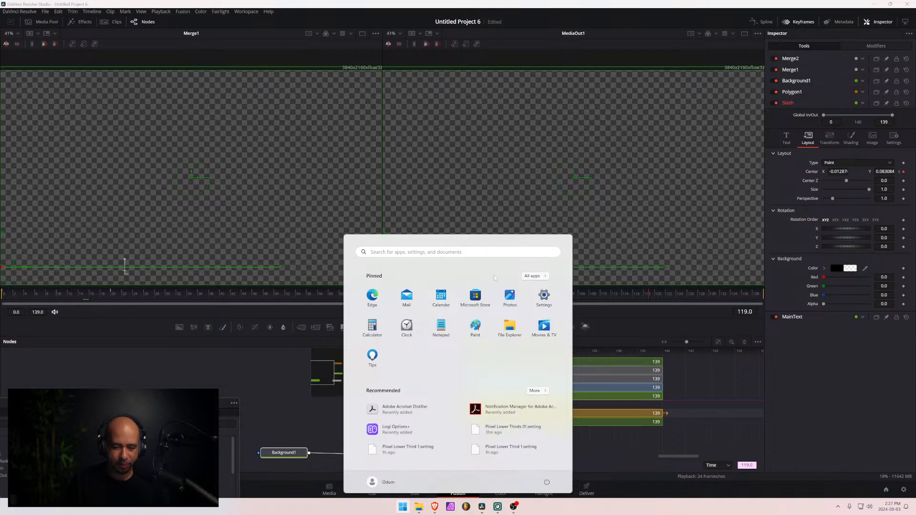
pyautogui.press('super')
pyautogui.press('space')
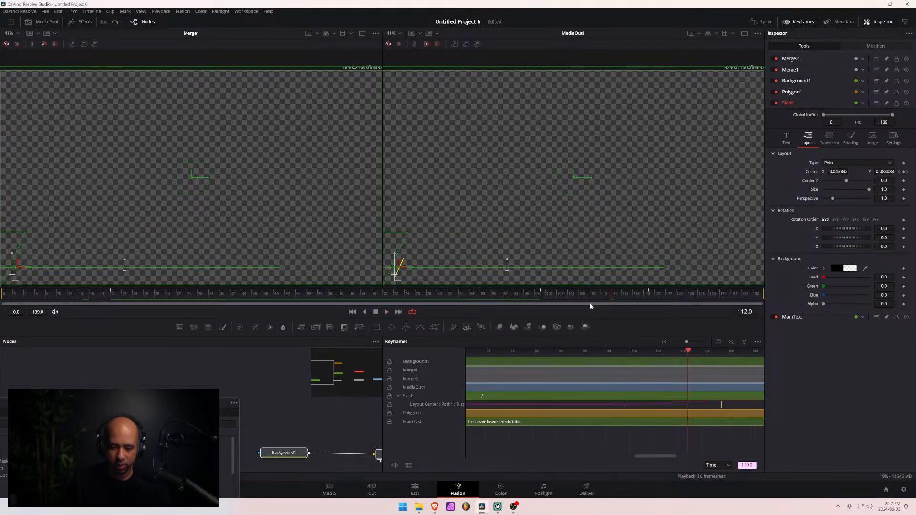
pyautogui.moveTo(665, 300); pyautogui.dragTo(650, 302)
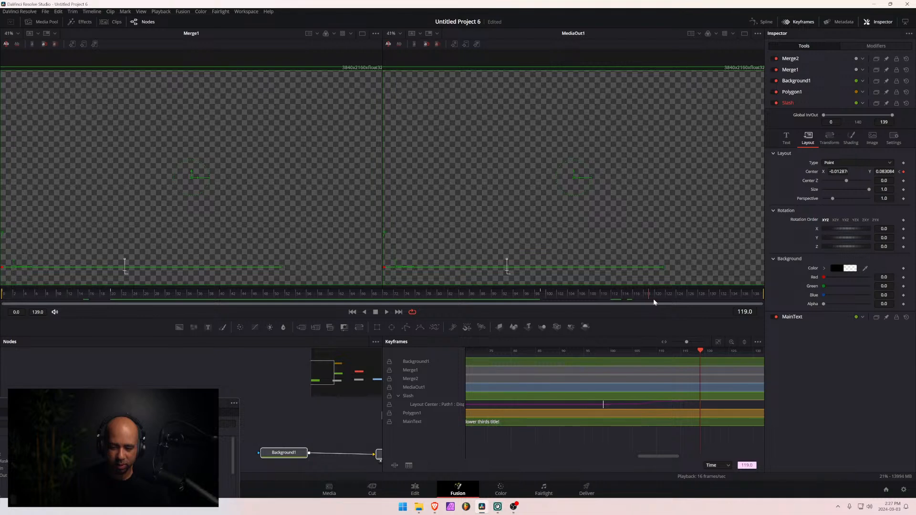
# - Back on the Edit page, trim the Fusion Composition clip to end at 01:00:05:00
pyautogui.click(415, 490)
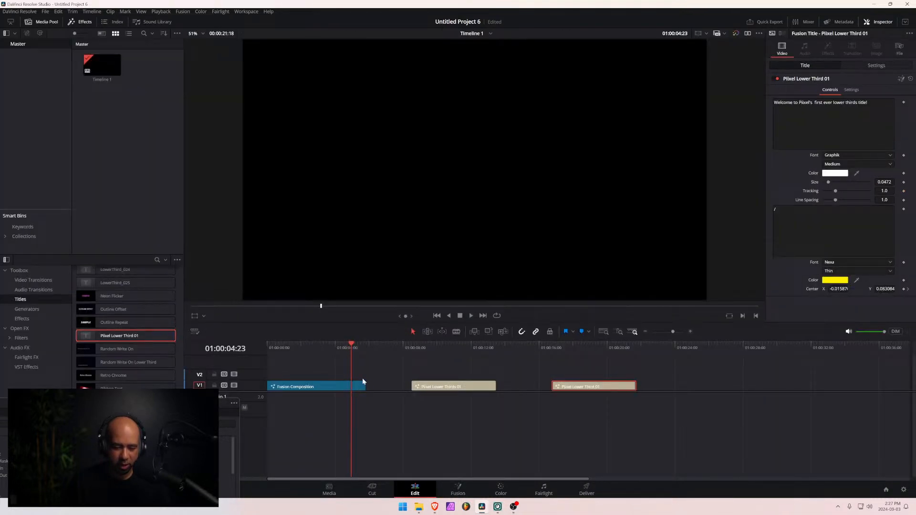
pyautogui.moveTo(364, 389); pyautogui.dragTo(346, 391)
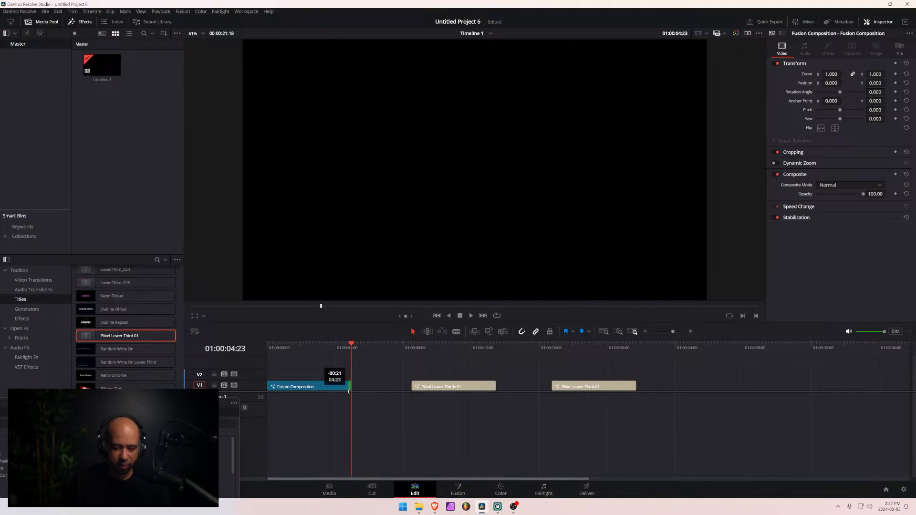
pyautogui.moveTo(349, 391); pyautogui.dragTo(363, 392)
pyautogui.scroll(5, 342, 354)
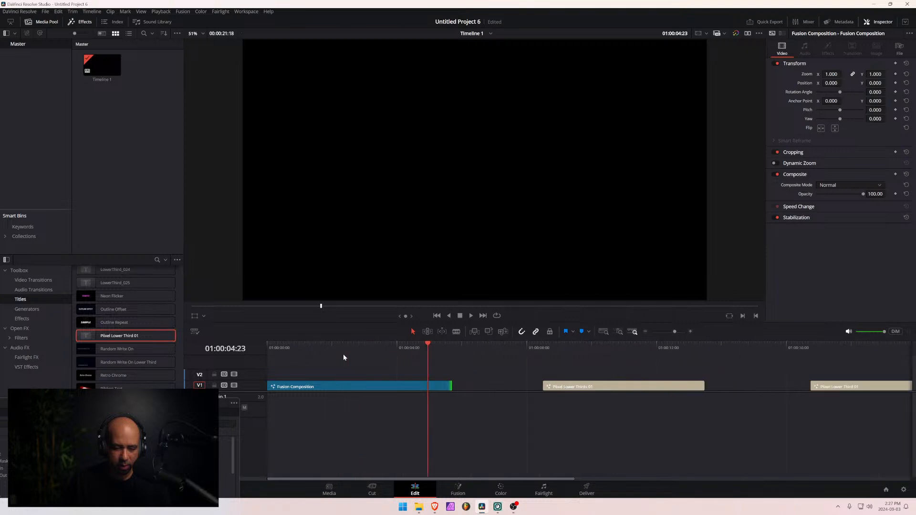
pyautogui.moveTo(454, 345); pyautogui.dragTo(455, 345)
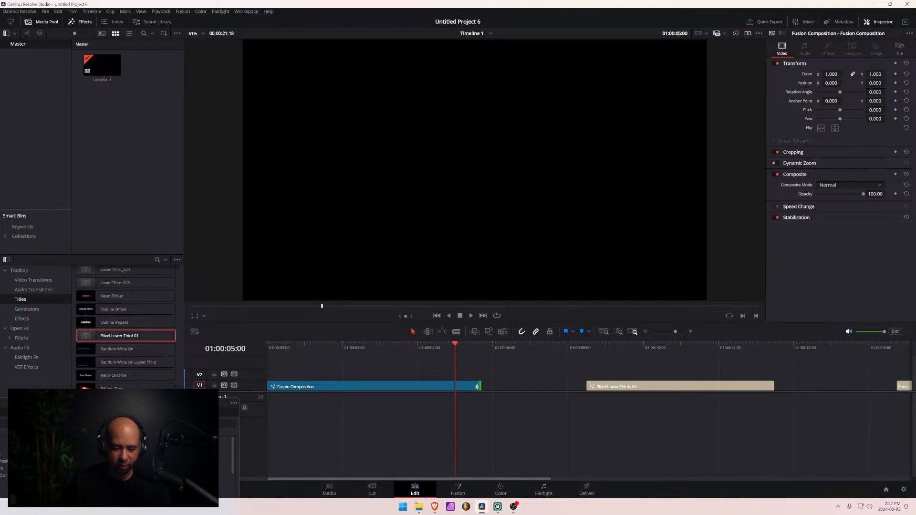
pyautogui.moveTo(477, 387); pyautogui.dragTo(454, 387)
# - Play back the trimmed Fusion Composition clip through its ending and again from the start of the timeline
pyautogui.moveTo(457, 342); pyautogui.dragTo(438, 348)
pyautogui.press('space')
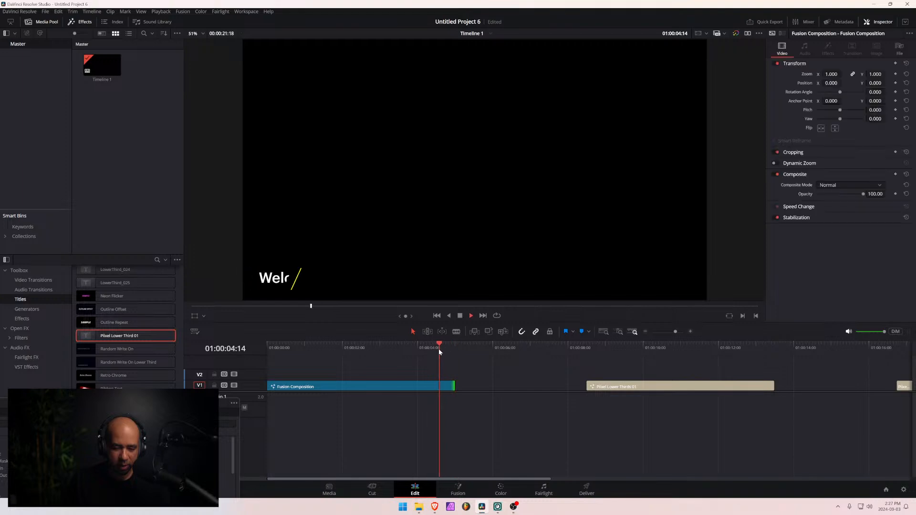
pyautogui.press('Home')
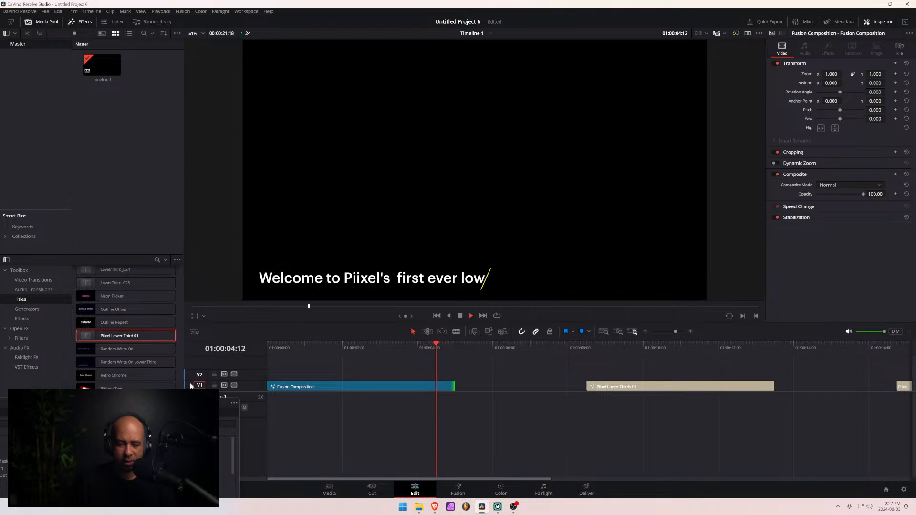
pyautogui.press('space')
pyautogui.click(354, 399)
pyautogui.moveTo(456, 346); pyautogui.dragTo(158, 363)
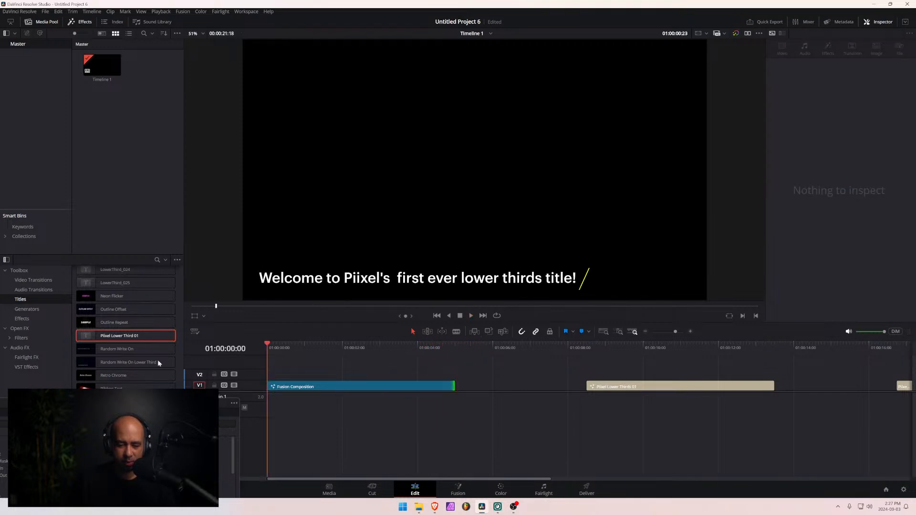
pyautogui.press('space')
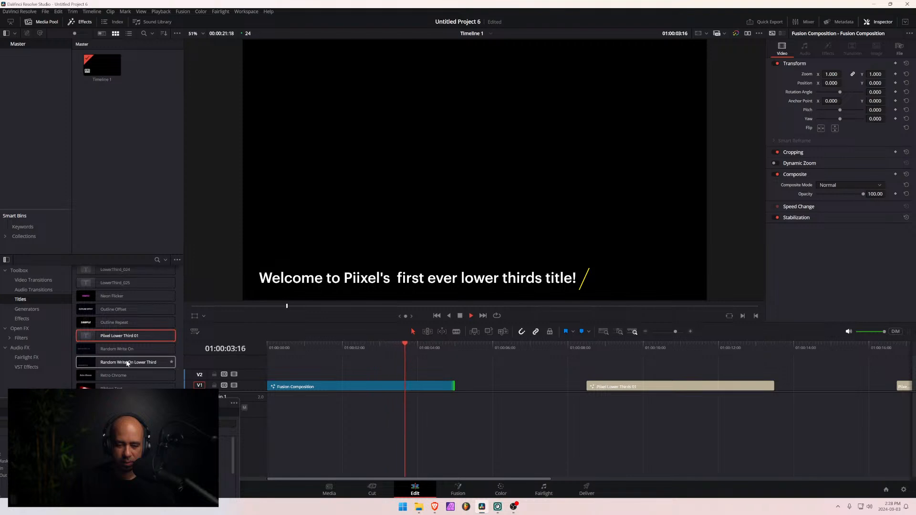
pyautogui.press('space')
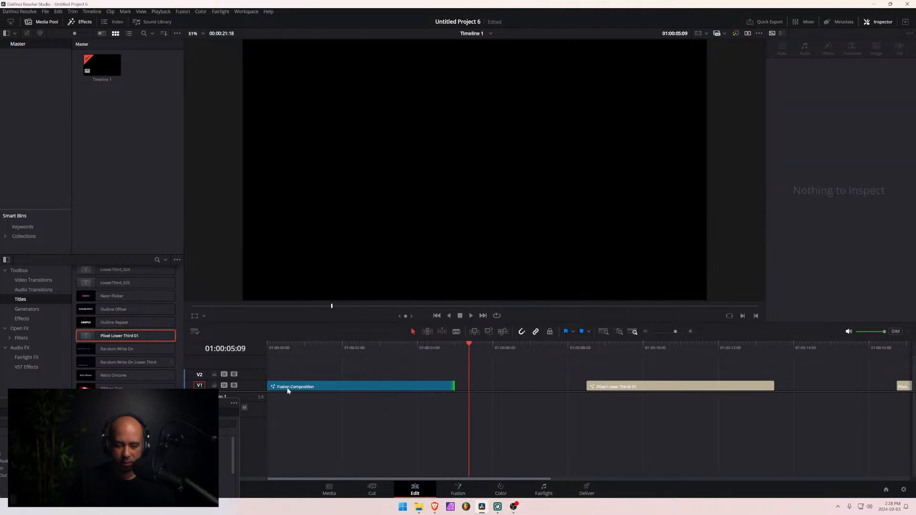
pyautogui.moveTo(411, 350); pyautogui.dragTo(368, 350)
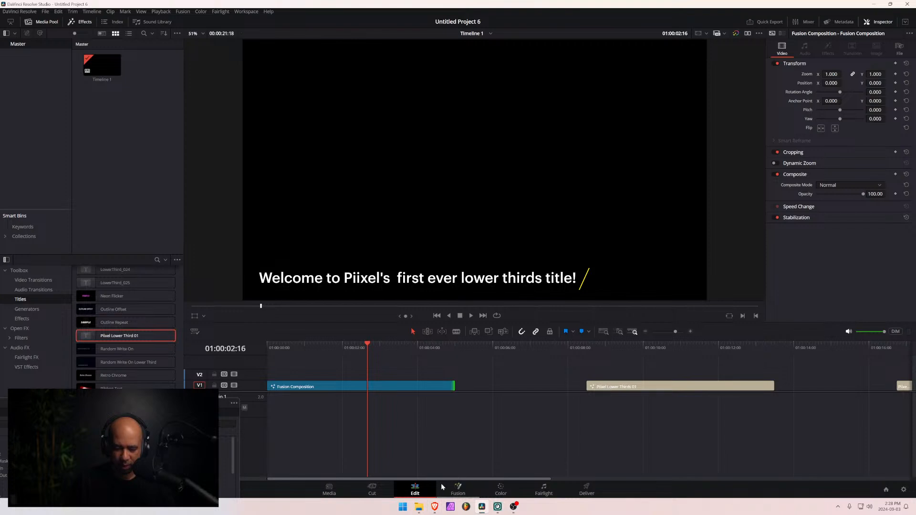
# - Open the Fusion Composition on the Fusion page and remove the extra space before "first" in the MainText wording
pyautogui.click(462, 492)
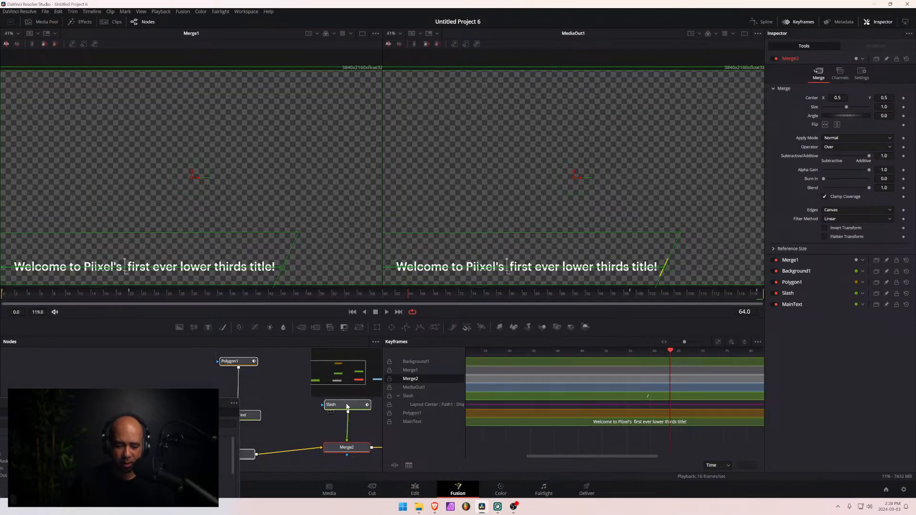
pyautogui.click(258, 417)
pyautogui.click(814, 175)
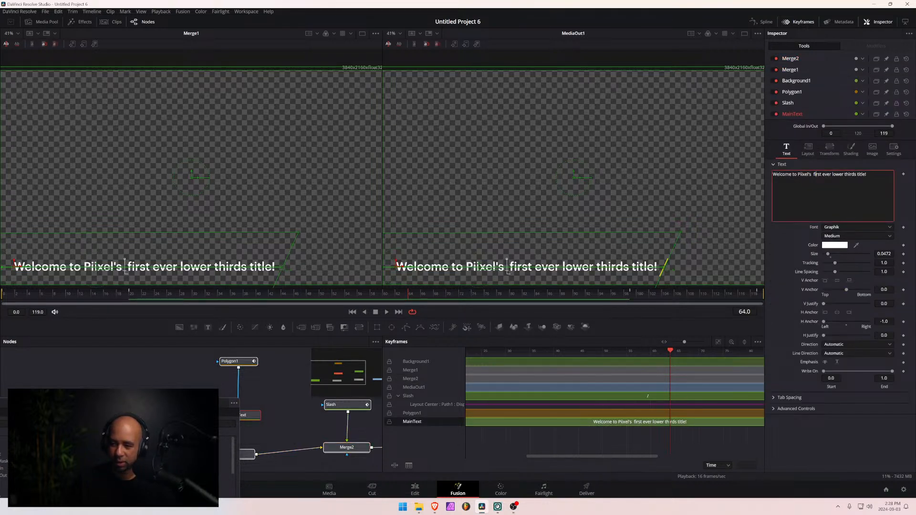
pyautogui.press('Delete')
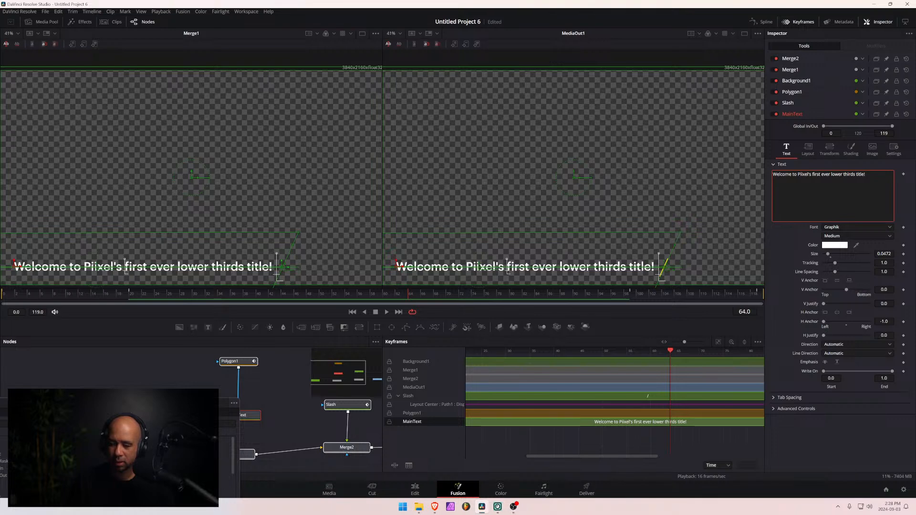
pyautogui.click(768, 167)
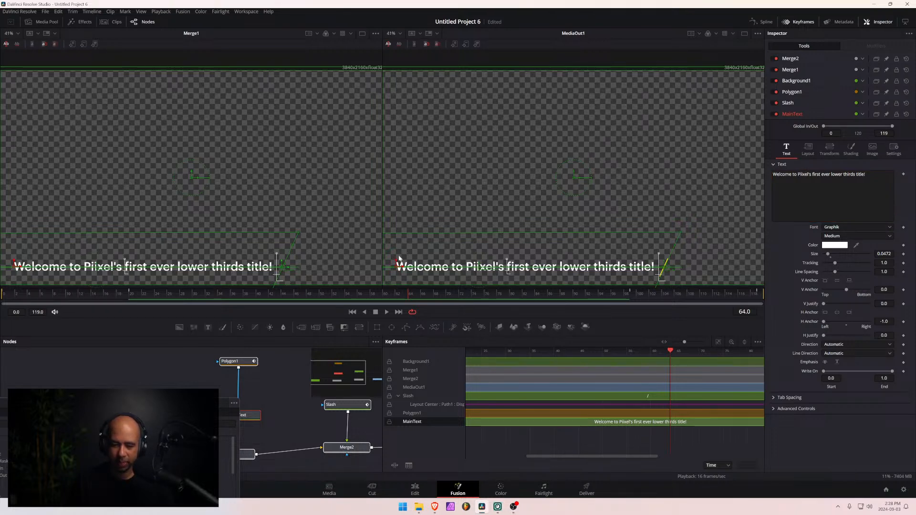
# - Save the open macro to the Desktop as Piixel Lower Third 01.setting, replacing the existing file
pyautogui.moveTo(181, 406); pyautogui.dragTo(471, 135)
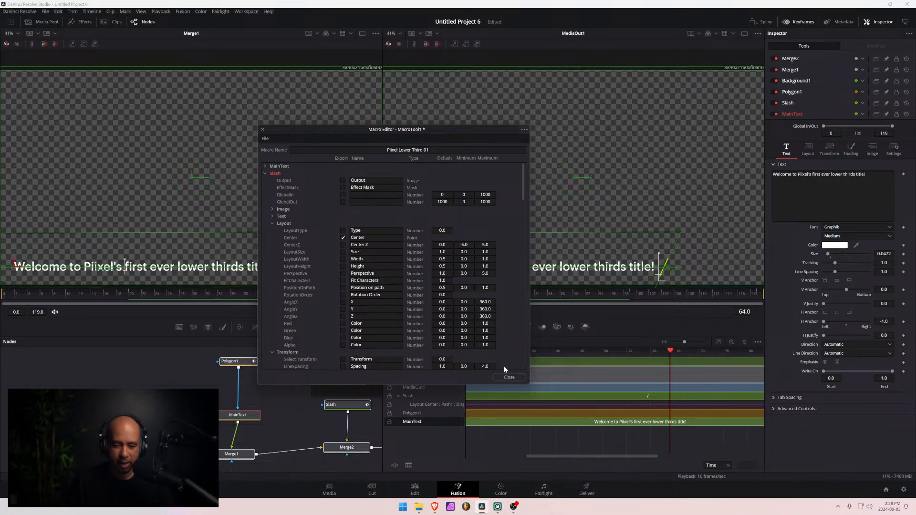
pyautogui.click(524, 130)
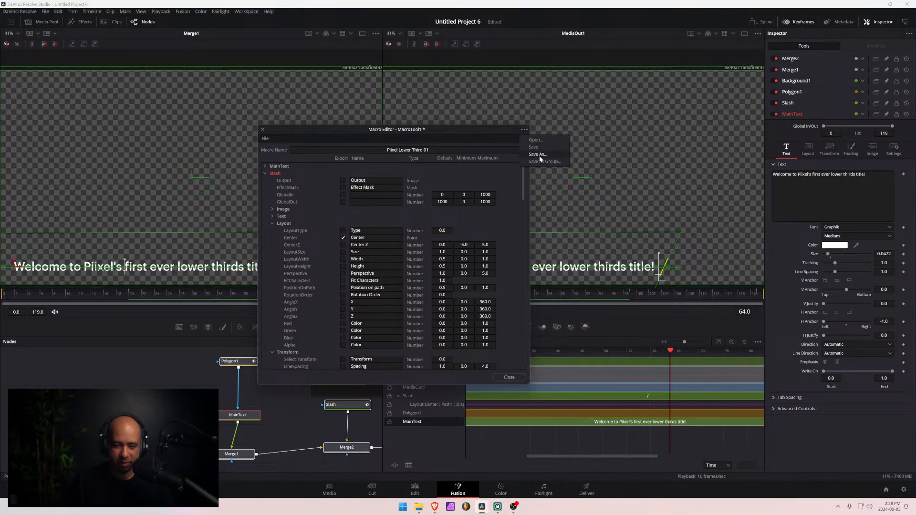
pyautogui.click(539, 154)
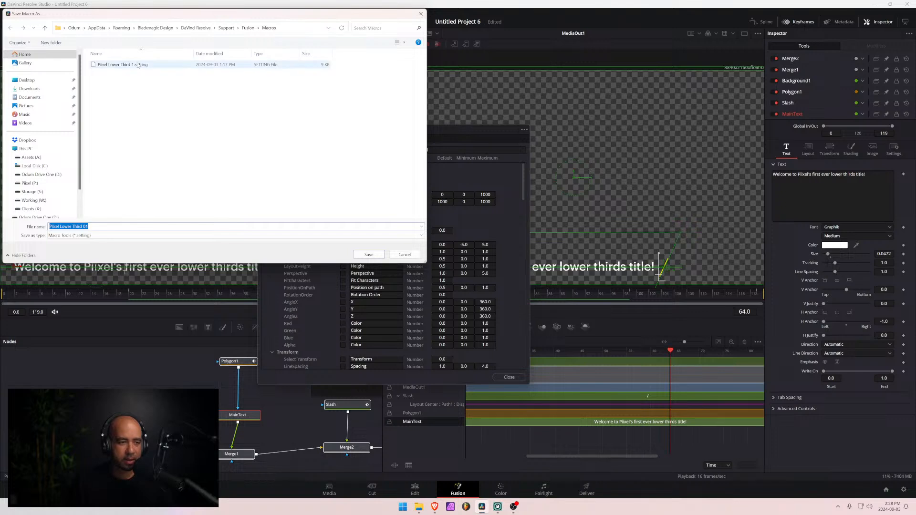
pyautogui.click(27, 80)
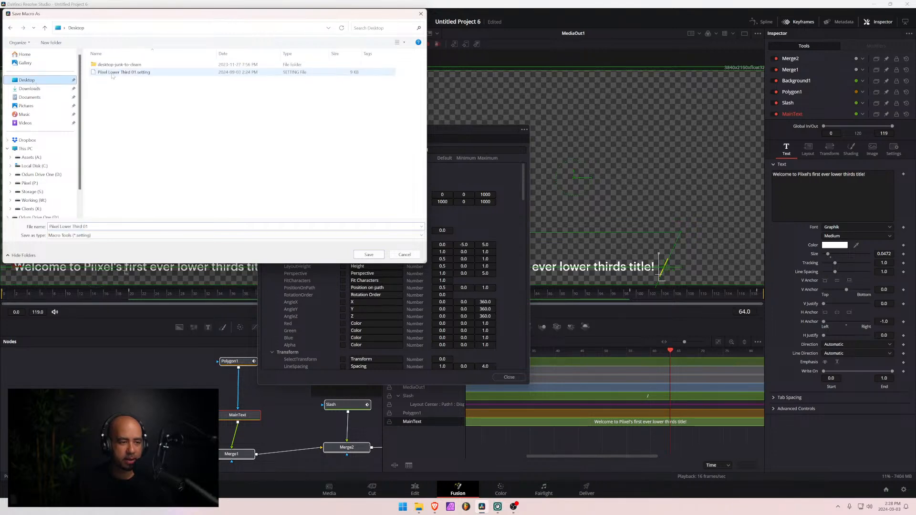
pyautogui.click(117, 72)
pyautogui.click(368, 254)
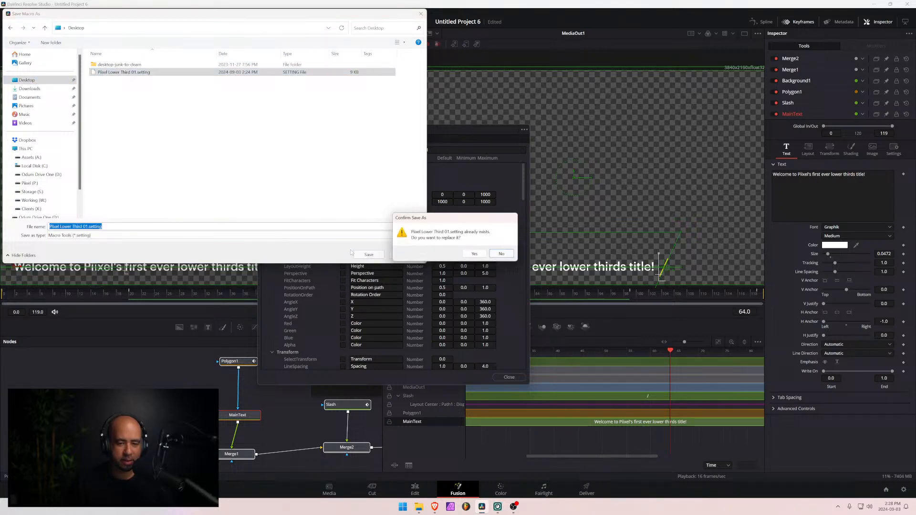
pyautogui.click(477, 255)
# - In File Explorer, replace Piixel Lower Third 01.setting in the Fusion Templates > Edit > Titles folder with the Desktop copy
pyautogui.moveTo(418, 511)
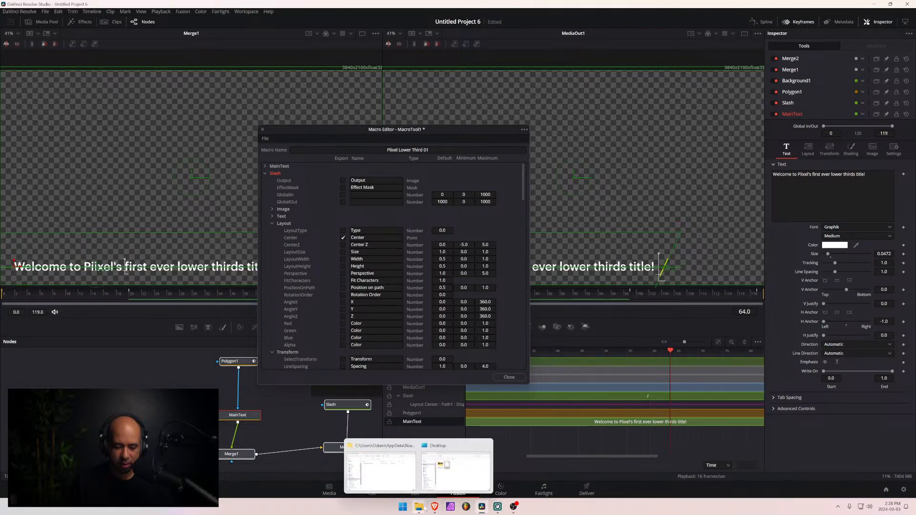
pyautogui.click(453, 480)
pyautogui.moveTo(418, 506)
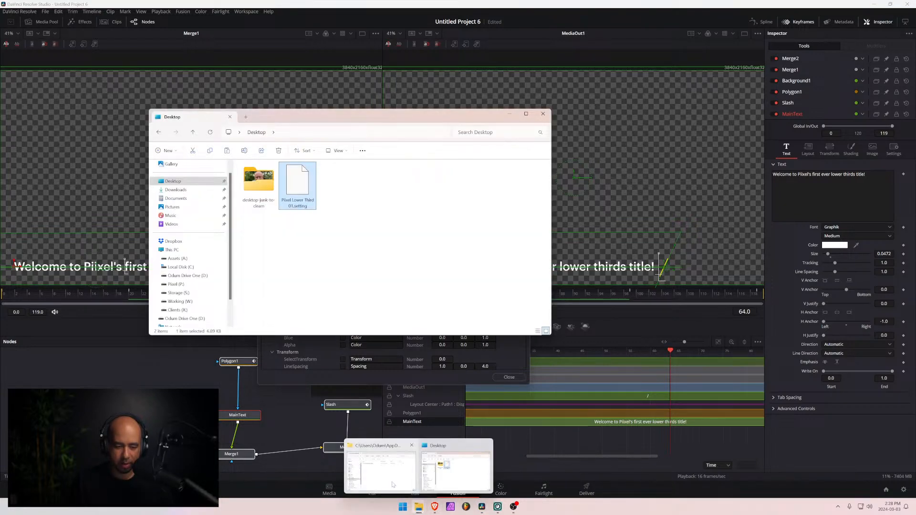
pyautogui.click(380, 470)
pyautogui.click(623, 241)
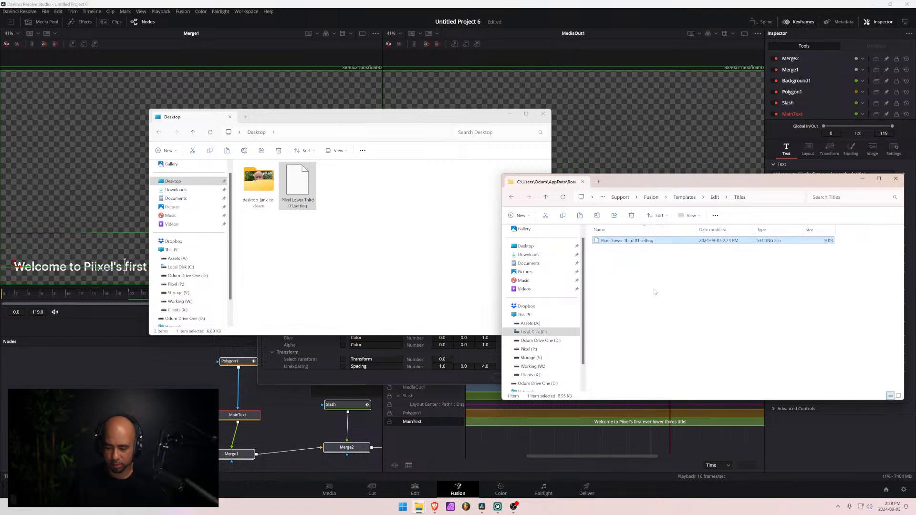
pyautogui.press('Delete')
pyautogui.click(303, 190)
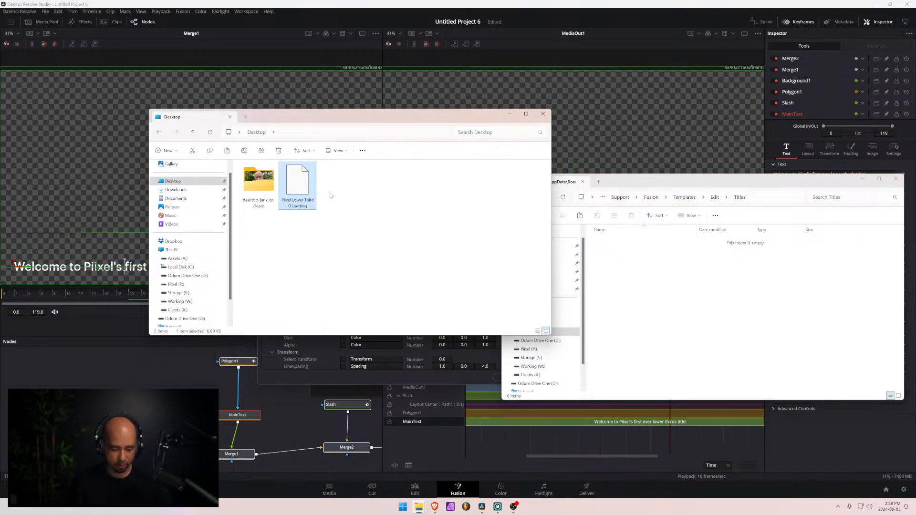
pyautogui.click(695, 264)
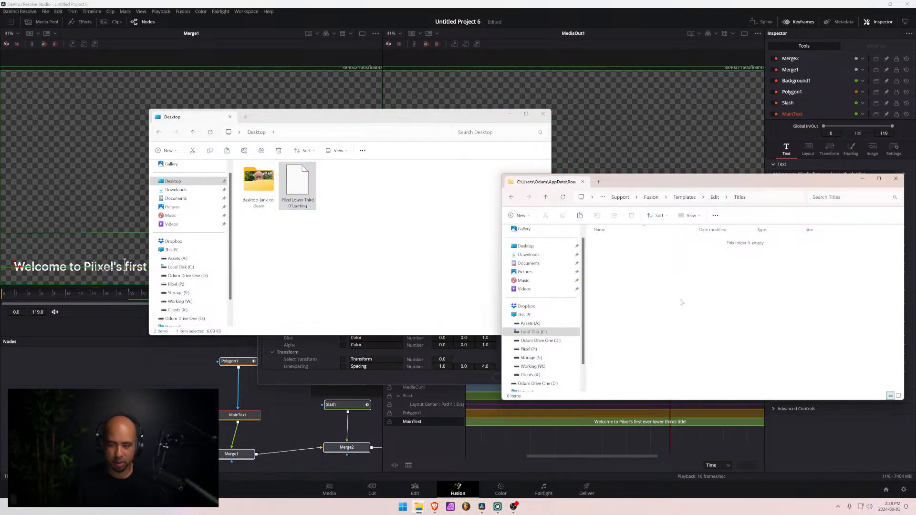
pyautogui.hotkey('ctrl', 'v')
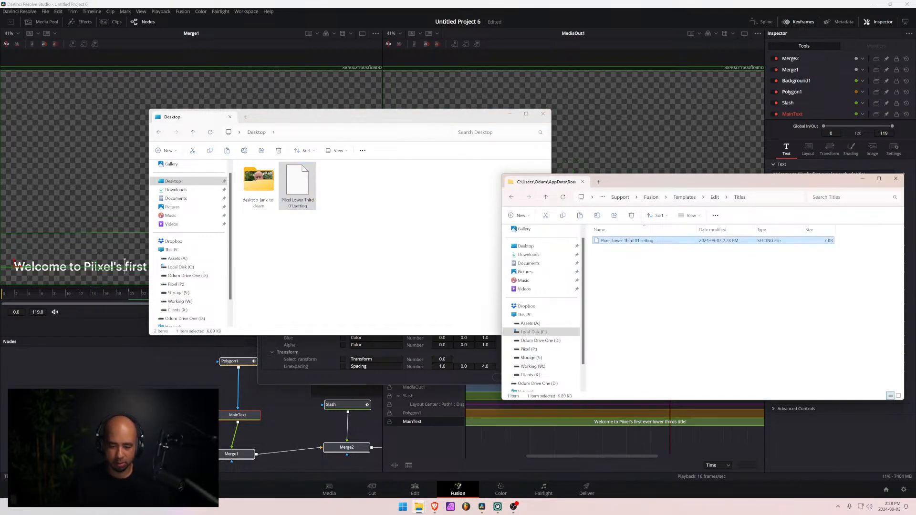
# - On DaVinci Resolve's Edit page, delete the old lower third titles and add the updated Piixel Lower Third 01 after the Fusion Composition
pyautogui.click(415, 489)
pyautogui.click(642, 386)
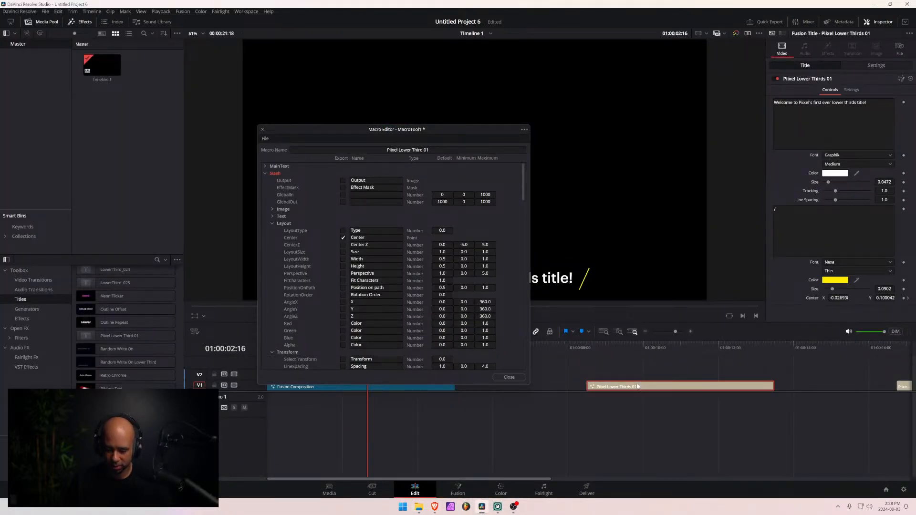
pyautogui.moveTo(643, 387); pyautogui.dragTo(766, 388)
pyautogui.press('Delete')
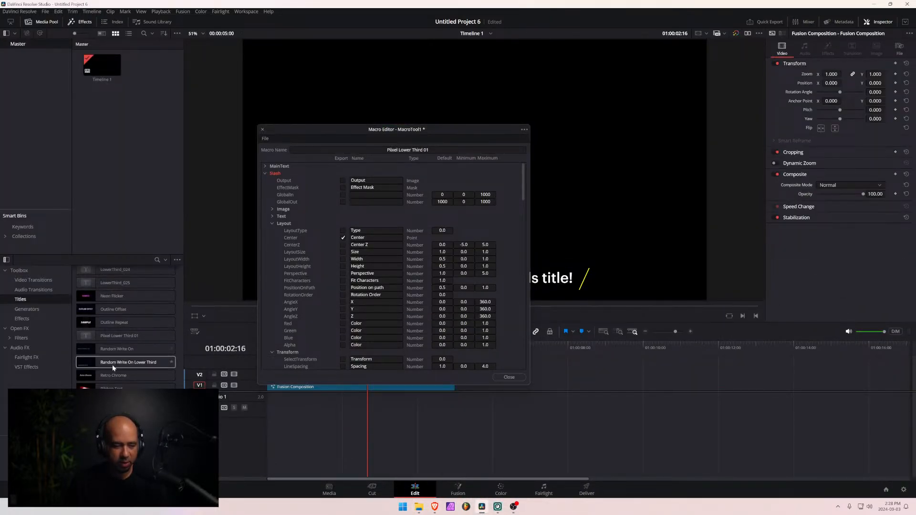
pyautogui.moveTo(108, 337); pyautogui.dragTo(573, 355)
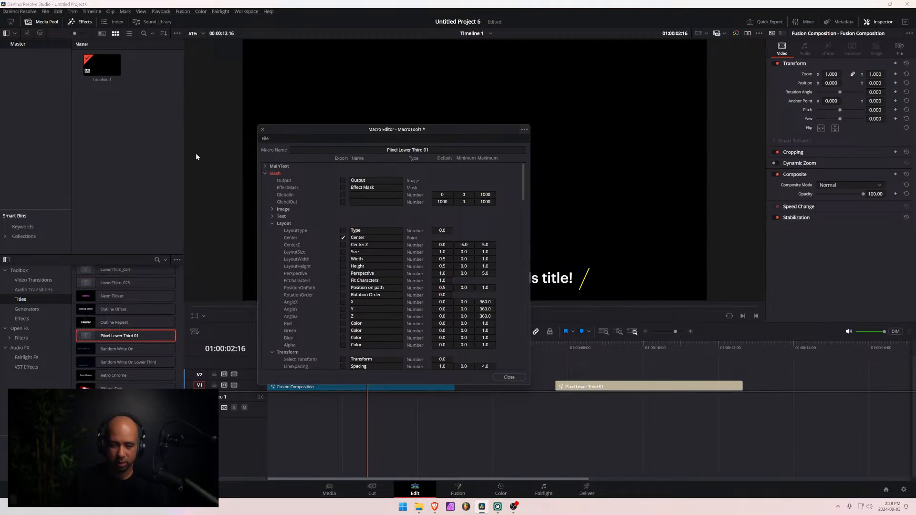
# - Move the Macro Editor clear of the viewer and play the new Piixel Lower Third 01 title through to its end
pyautogui.moveTo(439, 133); pyautogui.dragTo(154, 135)
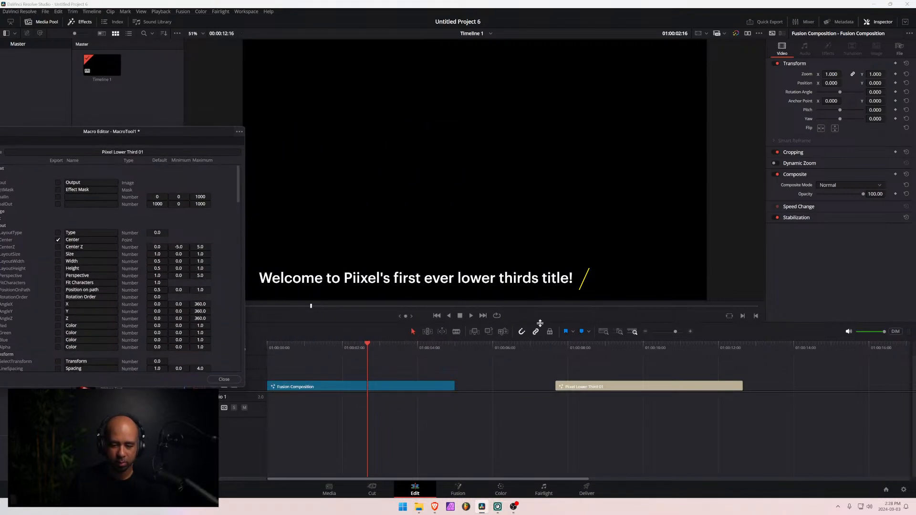
pyautogui.click(556, 351)
pyautogui.press('space')
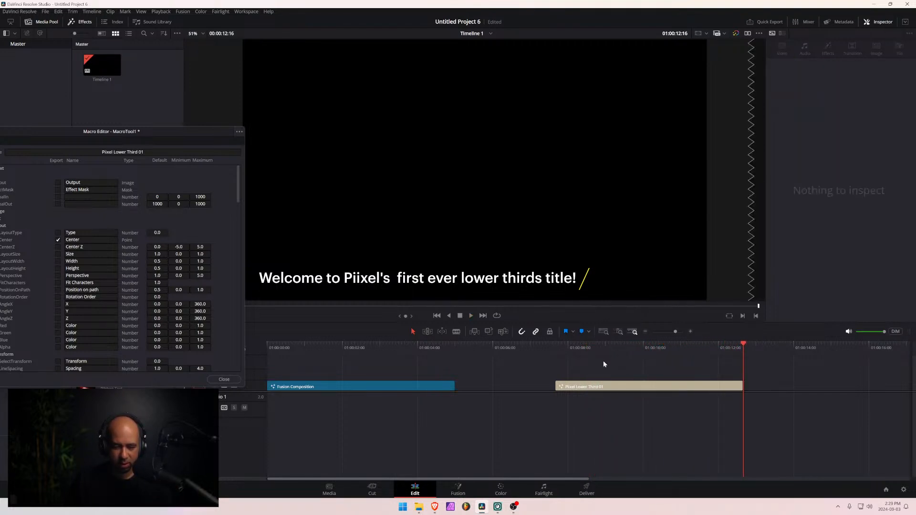
# - Delete the Piixel Lower Third 01 clip from the timeline and move the playhead over the Fusion Composition to 01:00:02:03
pyautogui.click(608, 389)
pyautogui.press('Delete')
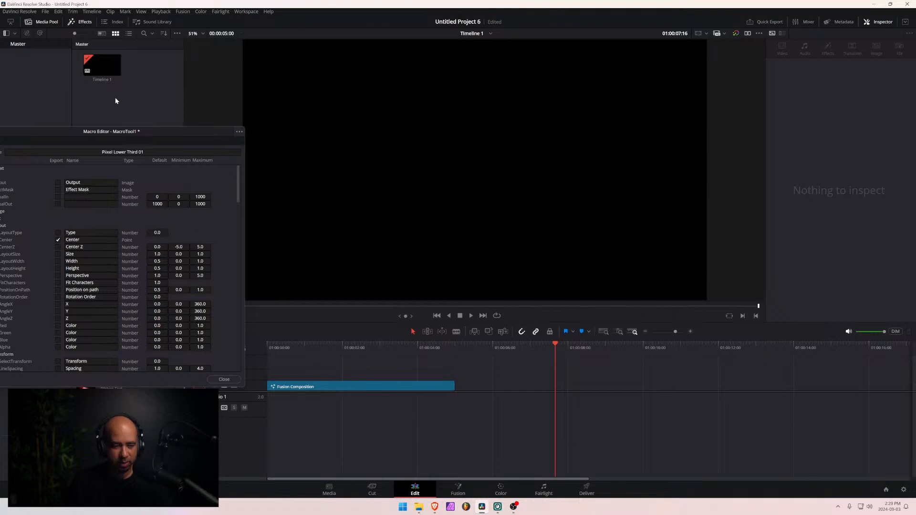
pyautogui.moveTo(116, 135); pyautogui.dragTo(420, 94)
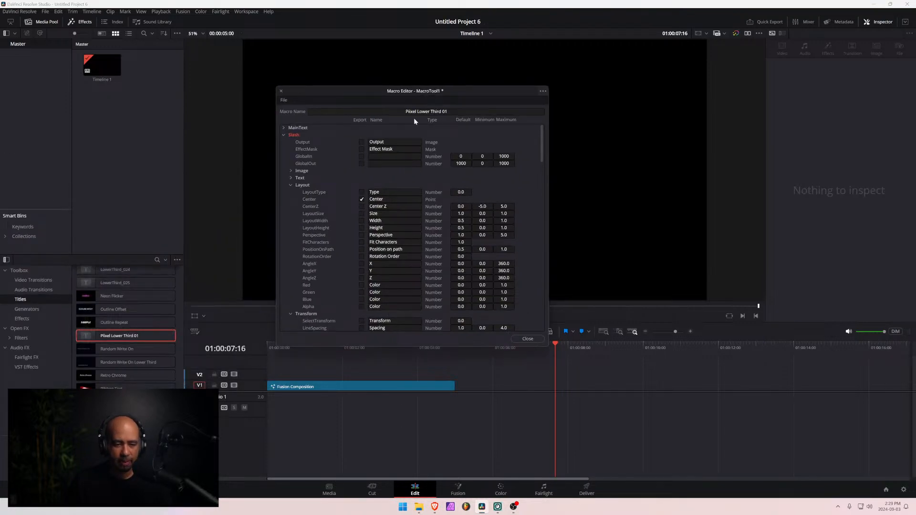
pyautogui.click(315, 387)
pyautogui.click(315, 366)
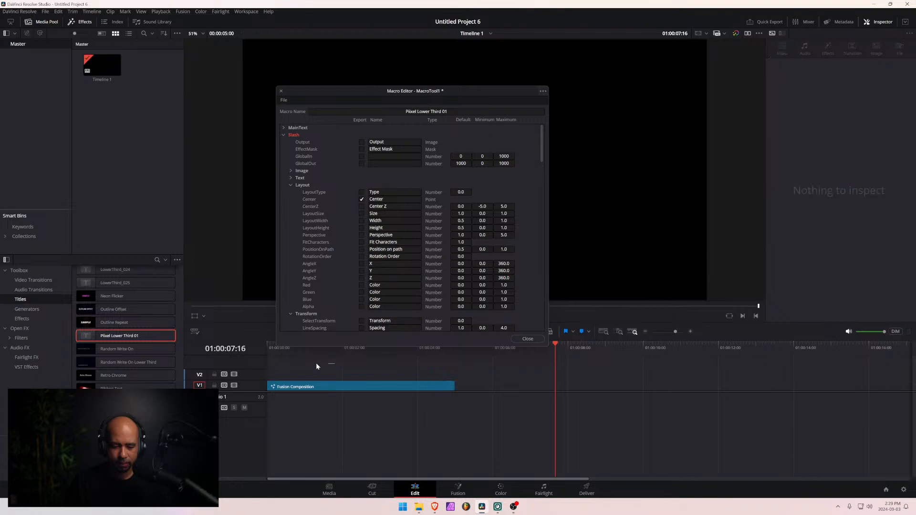
pyautogui.moveTo(556, 345); pyautogui.dragTo(346, 346)
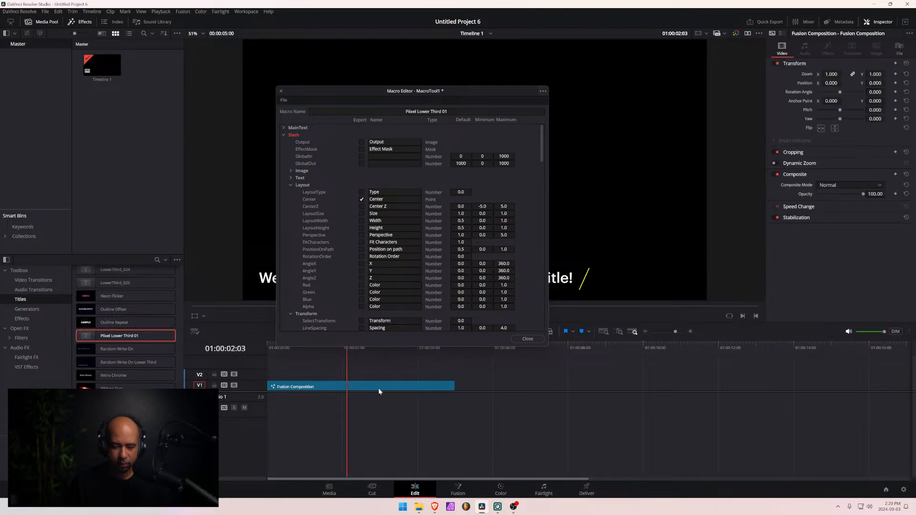
# - Return to the Fusion page, close the old Macro Editor and hide the keyframe display beside the nodes
pyautogui.click(463, 491)
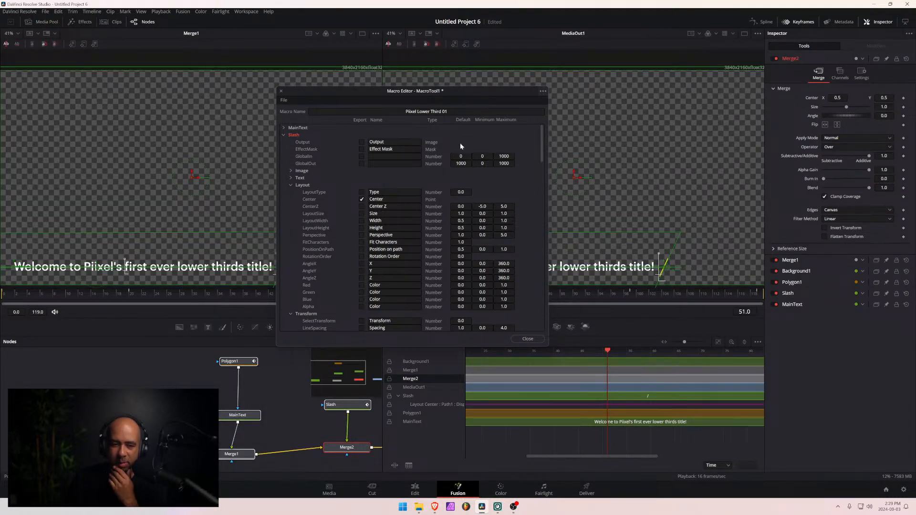
pyautogui.click(281, 91)
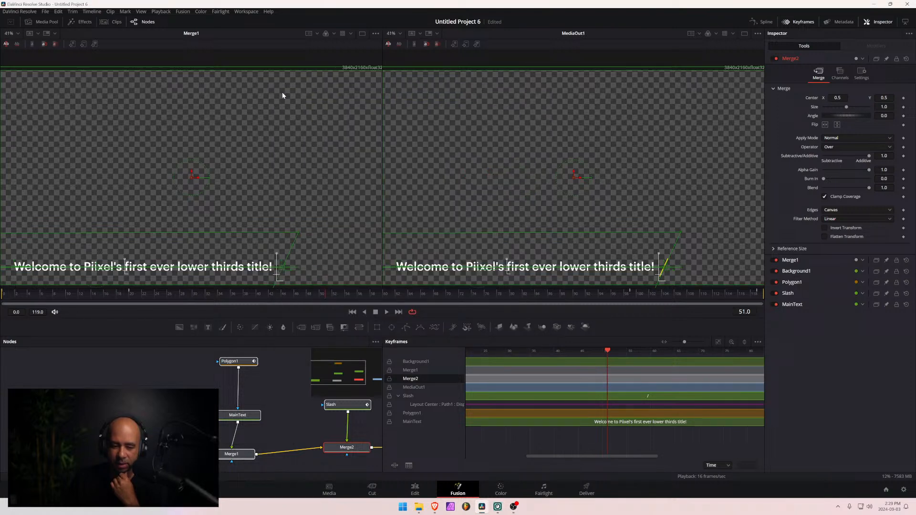
pyautogui.click(243, 416)
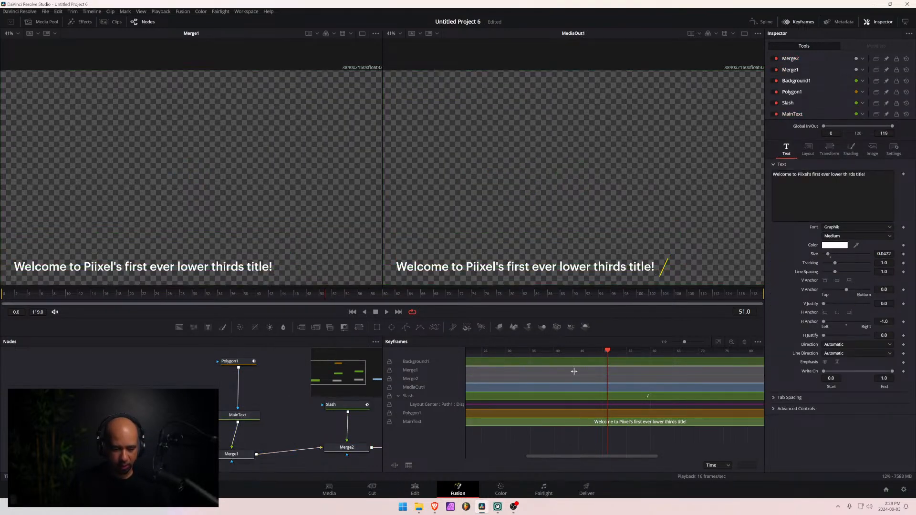
pyautogui.click(798, 22)
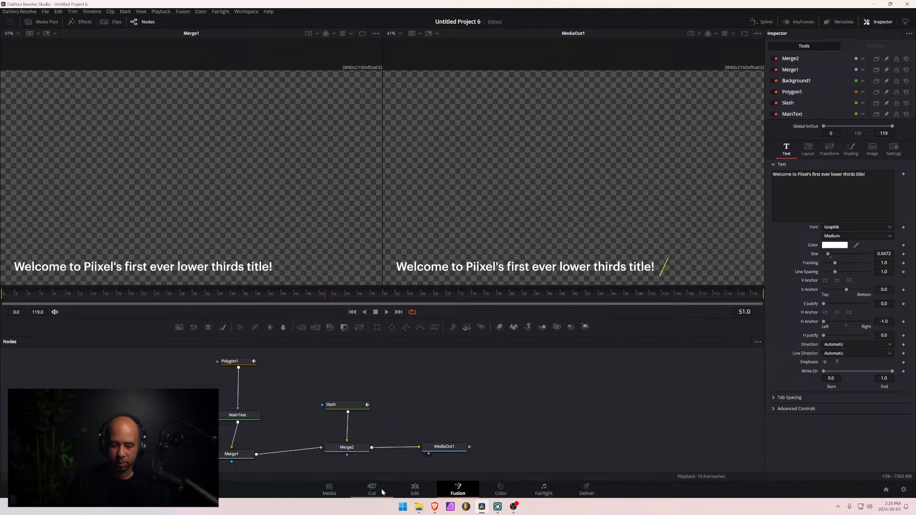
# - Create a new macro from the MainText, Polygon1, Slash, Background1, Merge1 and Merge2 nodes, leaving out MediaOut1
pyautogui.click(243, 416)
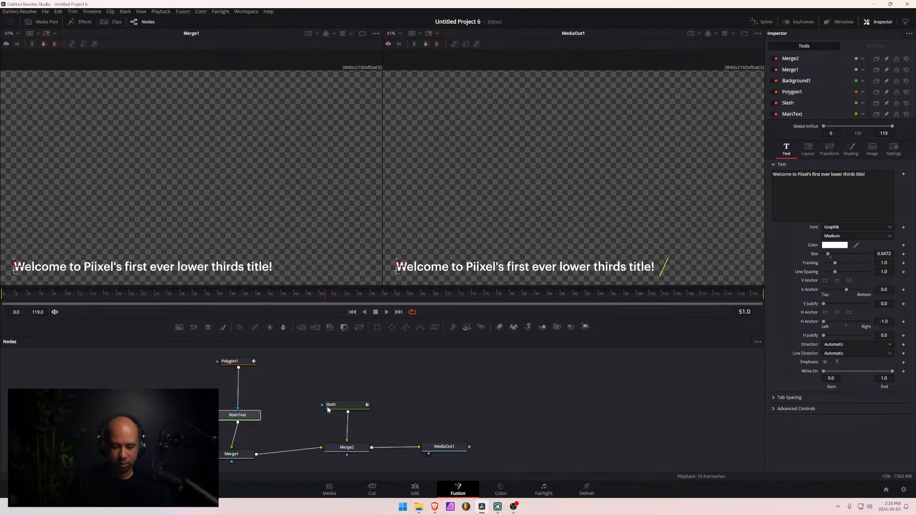
pyautogui.click(239, 361)
pyautogui.click(353, 447)
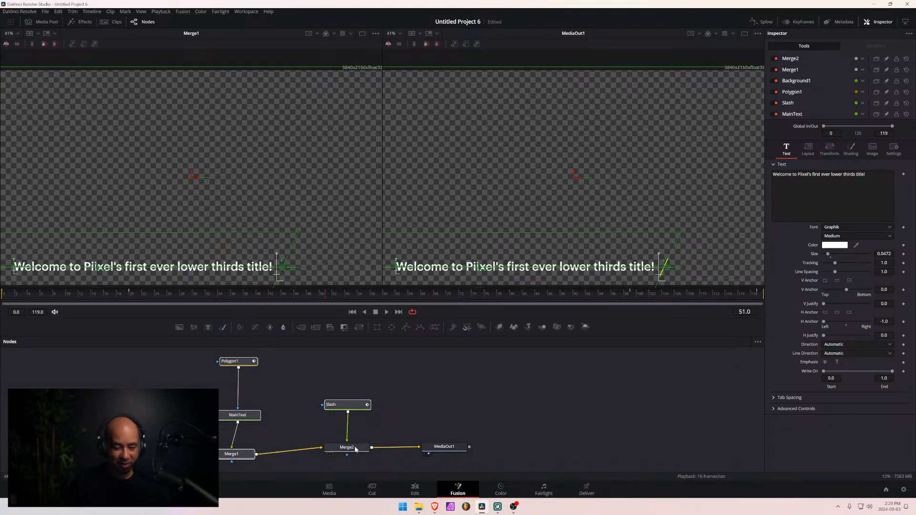
pyautogui.rightClick(353, 450)
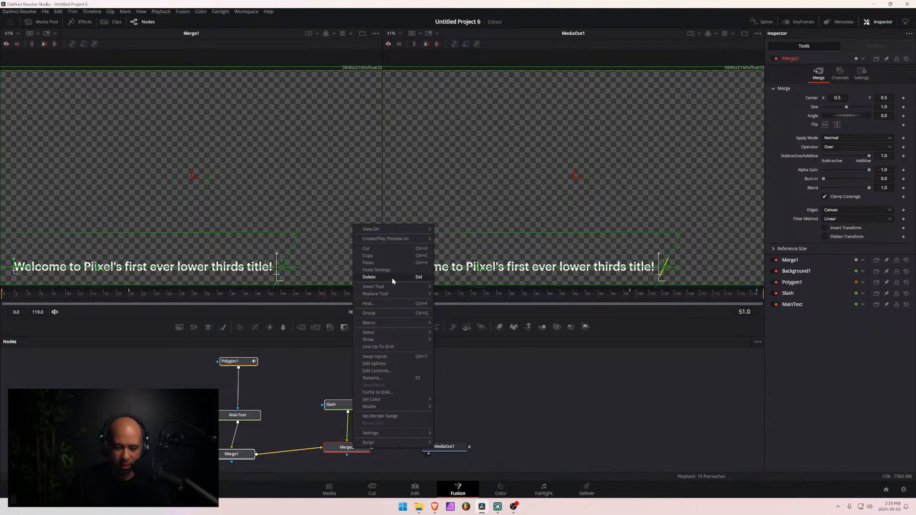
pyautogui.moveTo(400, 322)
pyautogui.click(456, 324)
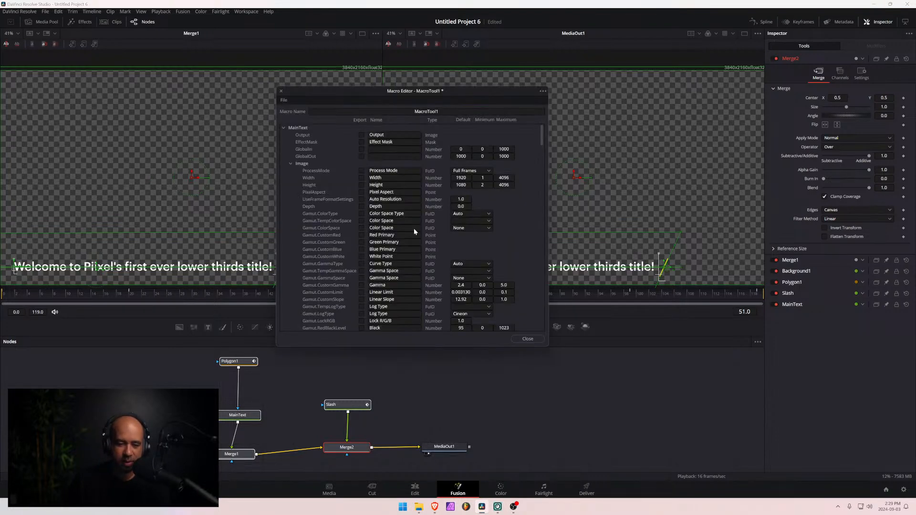
# - Export MainText's text controls from Styled Text through Line Spacing, including font, style, colour channels, size and tracking, and collapse the group
pyautogui.click(290, 163)
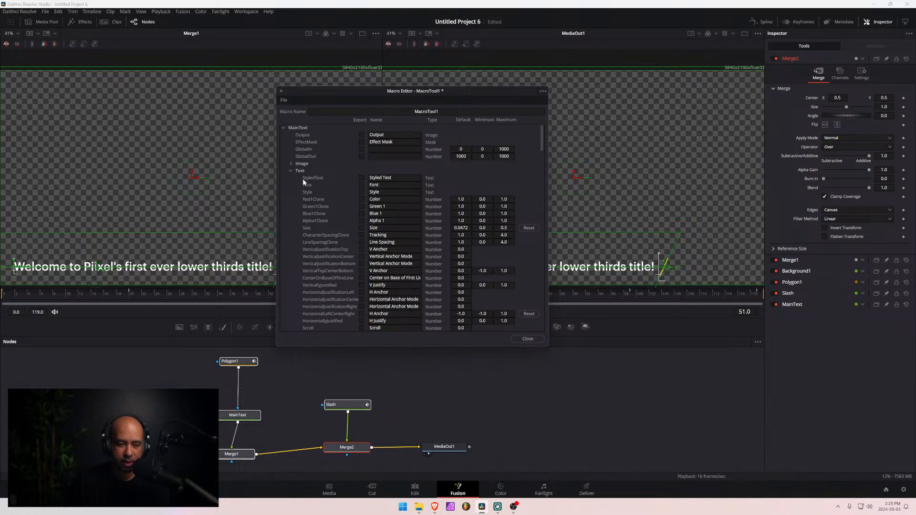
pyautogui.click(361, 178)
pyautogui.click(362, 220)
pyautogui.click(362, 228)
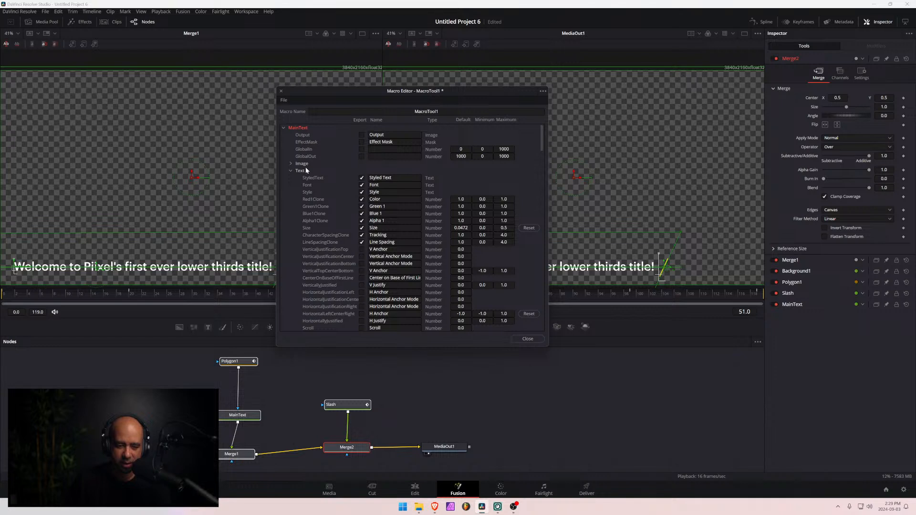
pyautogui.click(291, 170)
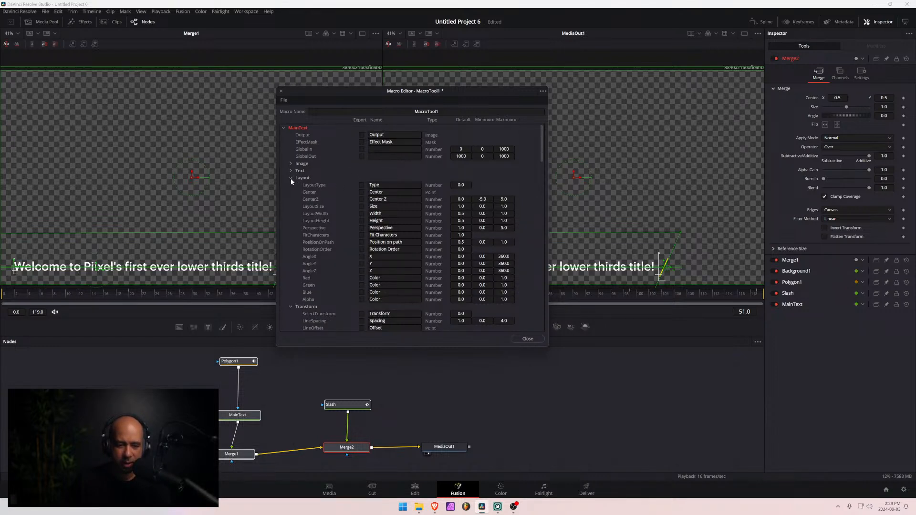
# - Export the Slash node's Styled Text and Size controls and its layout Center in the macro
pyautogui.click(284, 127)
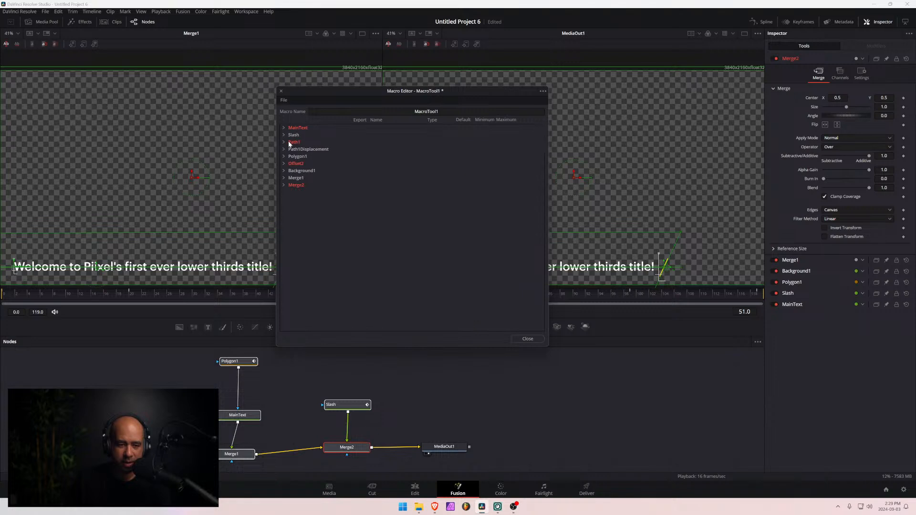
pyautogui.click(285, 135)
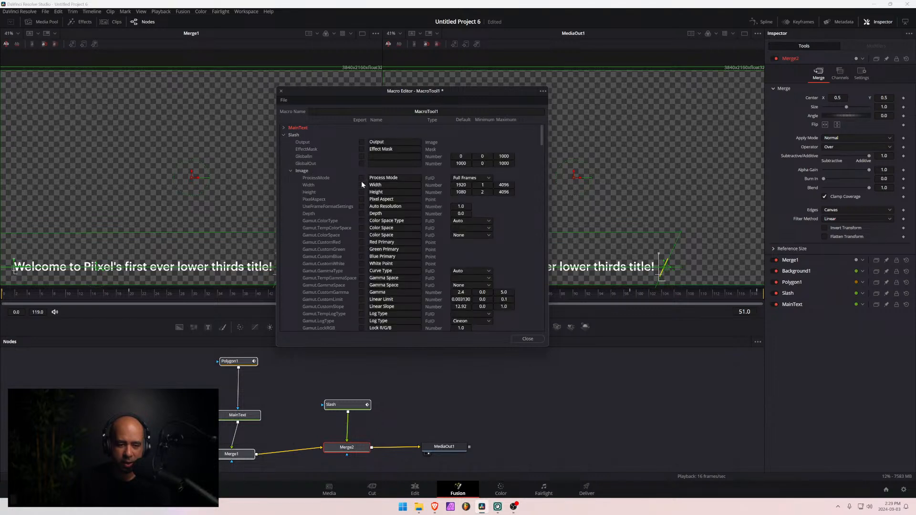
pyautogui.click(289, 170)
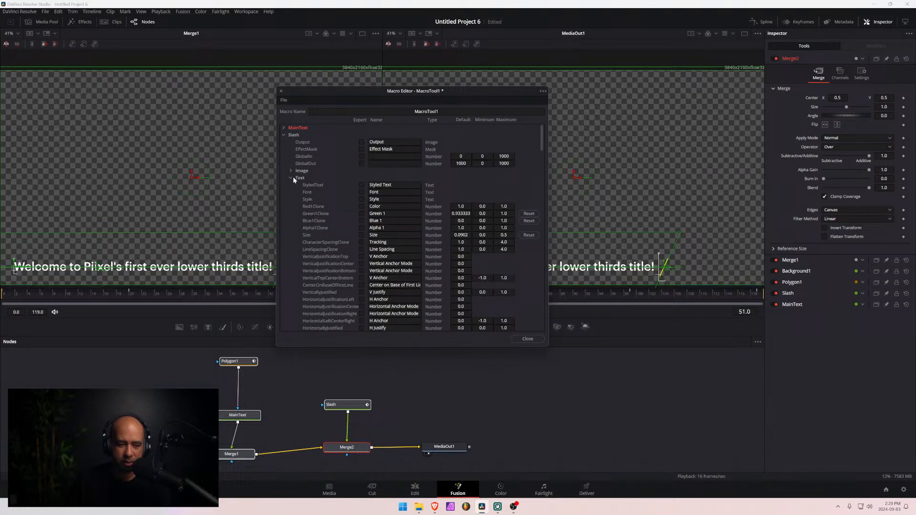
pyautogui.click(362, 185)
pyautogui.click(362, 235)
pyautogui.click(290, 177)
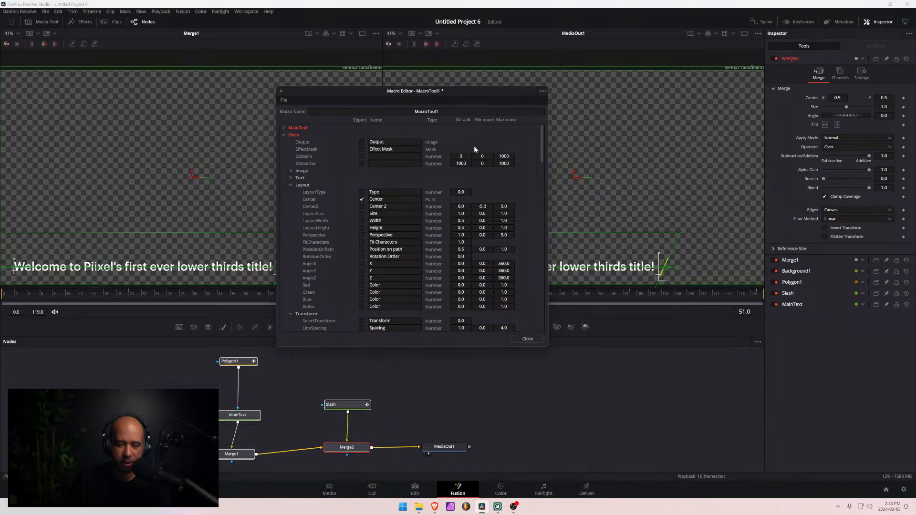
# - Name the macro "Piixel Lower Third 01"
pyautogui.moveTo(447, 111); pyautogui.dragTo(404, 113)
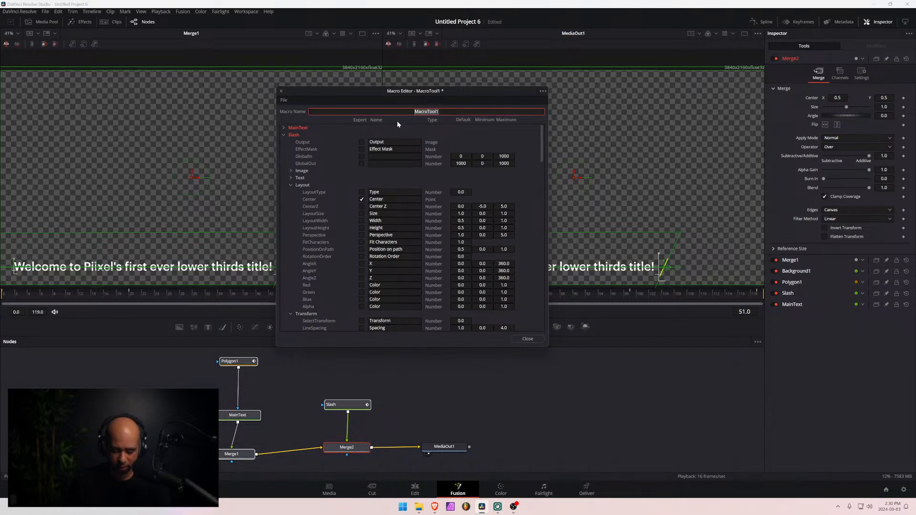
pyautogui.write('Piixel Lo')
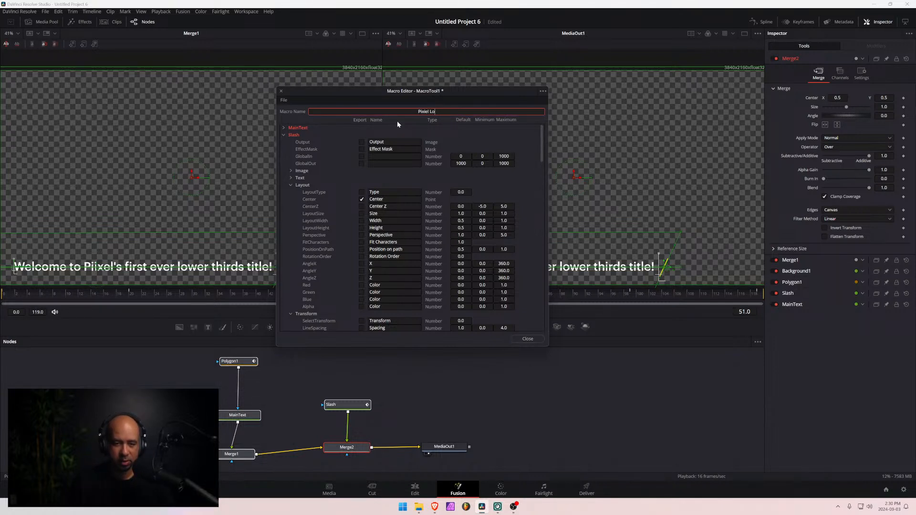
pyautogui.press('BackSpace')
pyautogui.press('BackSpace')
pyautogui.press('BackSpace')
pyautogui.press('BackSpace')
pyautogui.press('BackSpace')
pyautogui.write('ii')
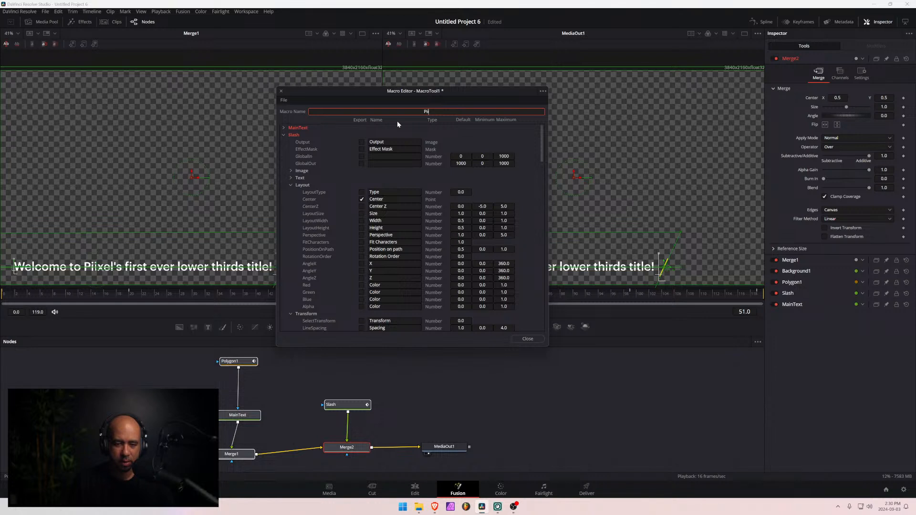
pyautogui.write('xel Lower Third 01')
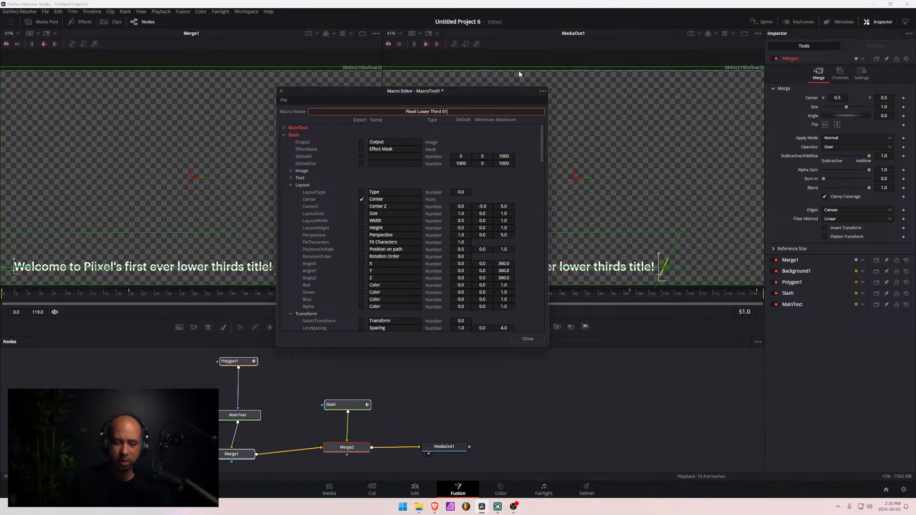
# - Save the macro to the Desktop, replacing the existing Piixel Lower Third 01.setting file
pyautogui.click(542, 91)
pyautogui.click(558, 118)
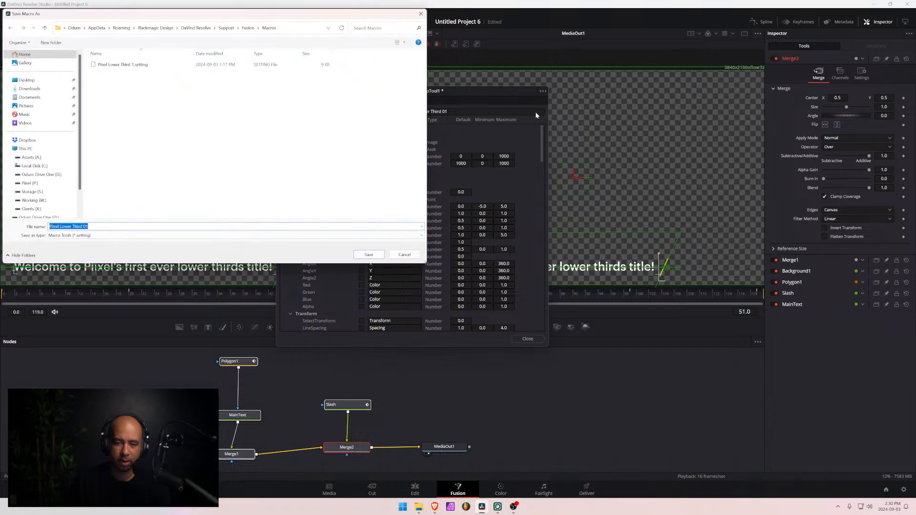
pyautogui.press('Return')
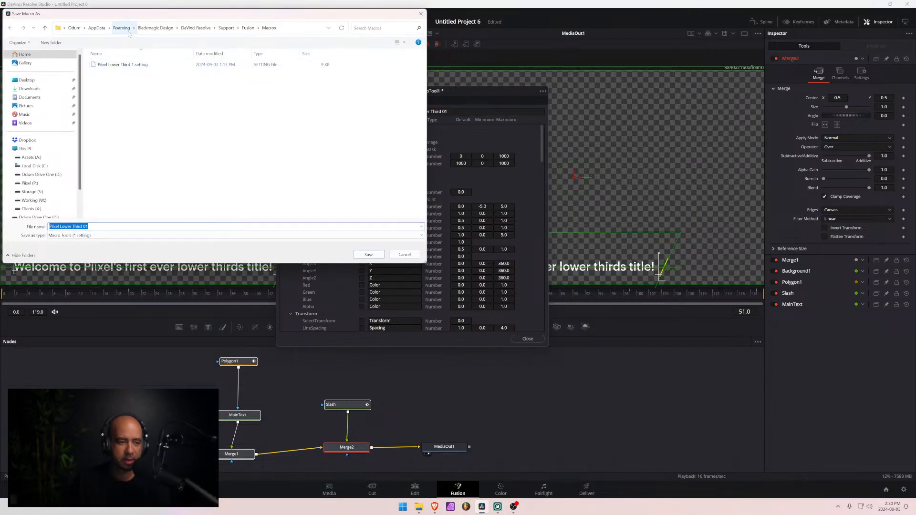
pyautogui.click(27, 81)
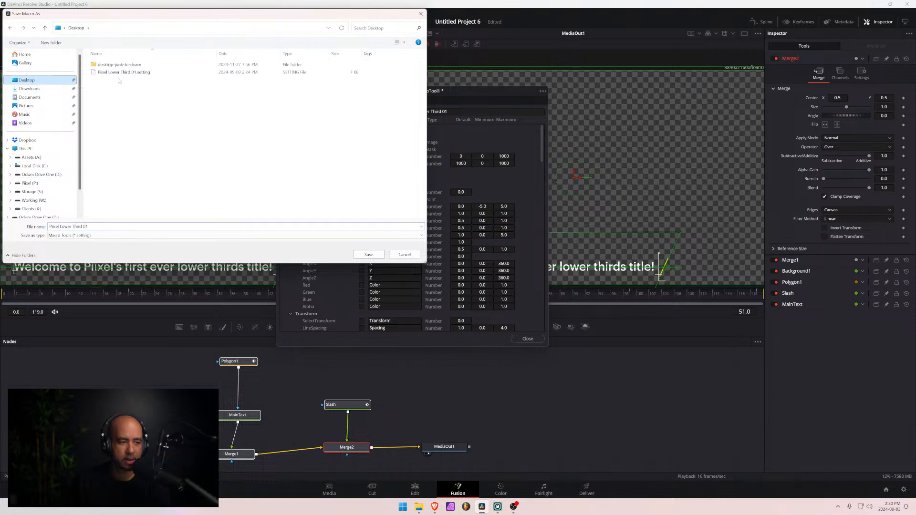
pyautogui.click(123, 72)
pyautogui.click(368, 254)
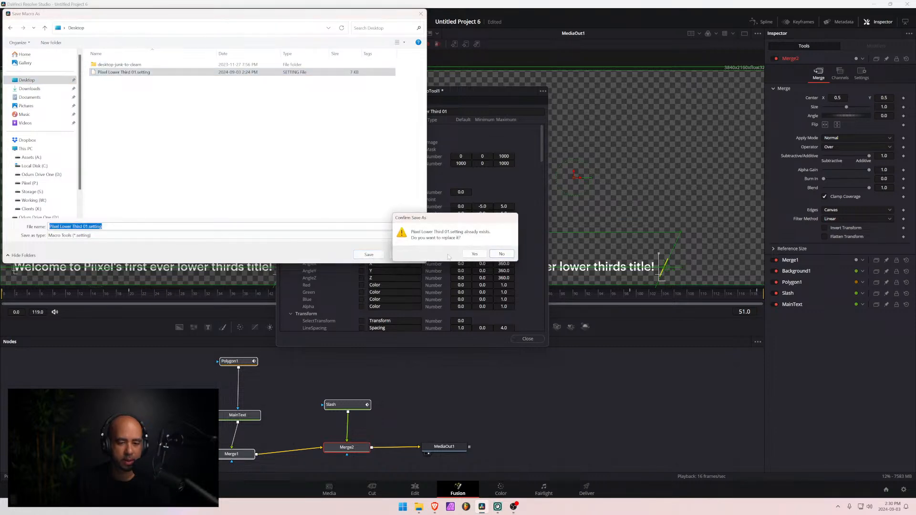
pyautogui.click(475, 254)
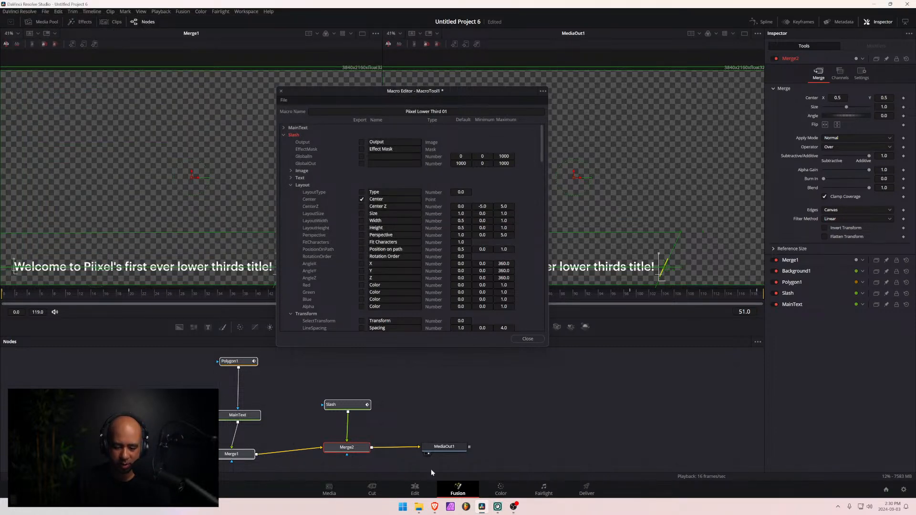
# - Delete the old Piixel Lower Third 01.setting from the Fusion Templates > Edit > Titles folder and return to the Edit page
pyautogui.moveTo(419, 507)
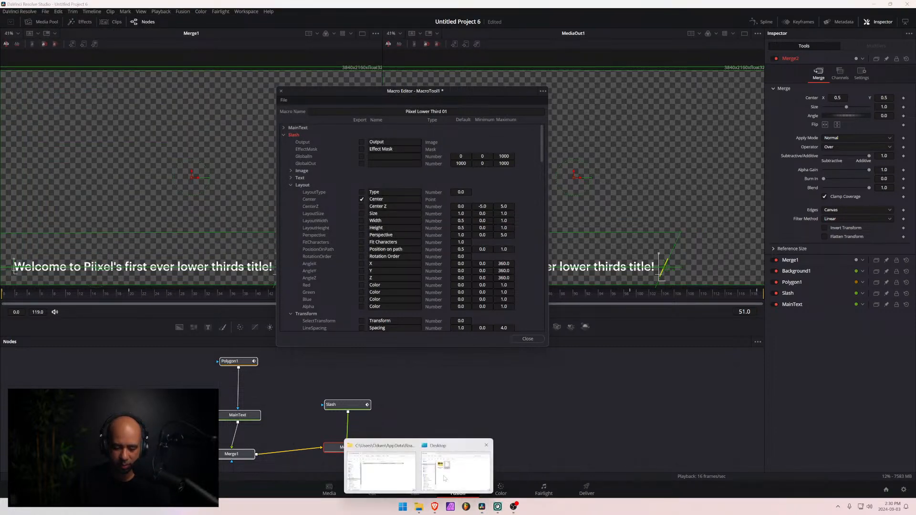
pyautogui.click(385, 476)
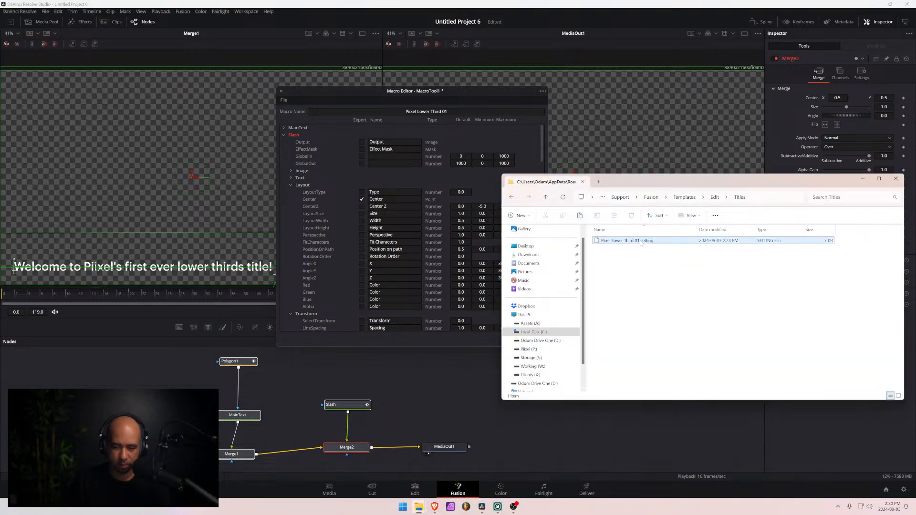
pyautogui.press('Delete')
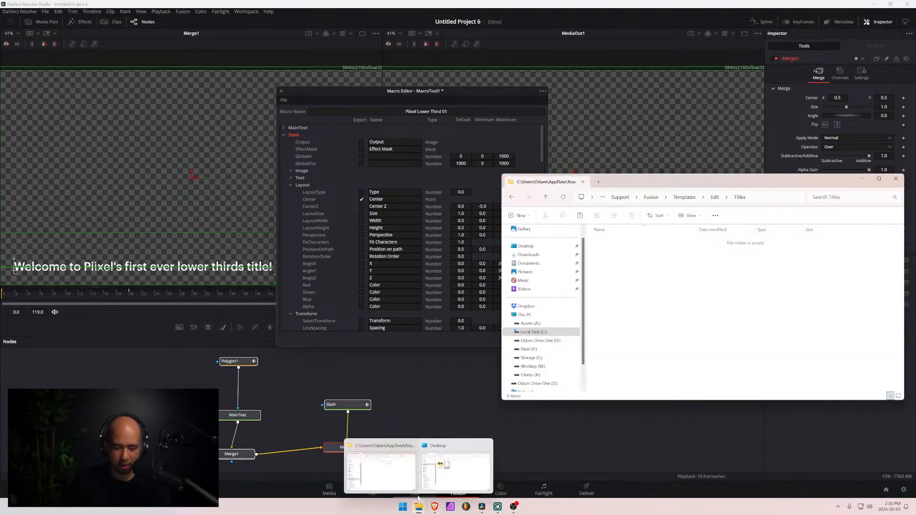
pyautogui.click(417, 496)
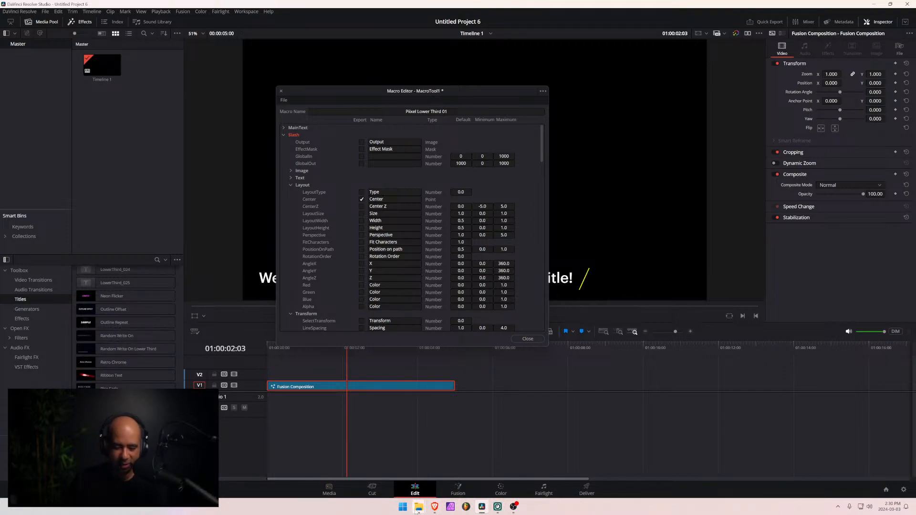
# - Copy the new Piixel Lower Third 01.setting file from the Desktop into the Fusion Templates > Edit > Titles folder
pyautogui.moveTo(419, 509)
pyautogui.click(378, 473)
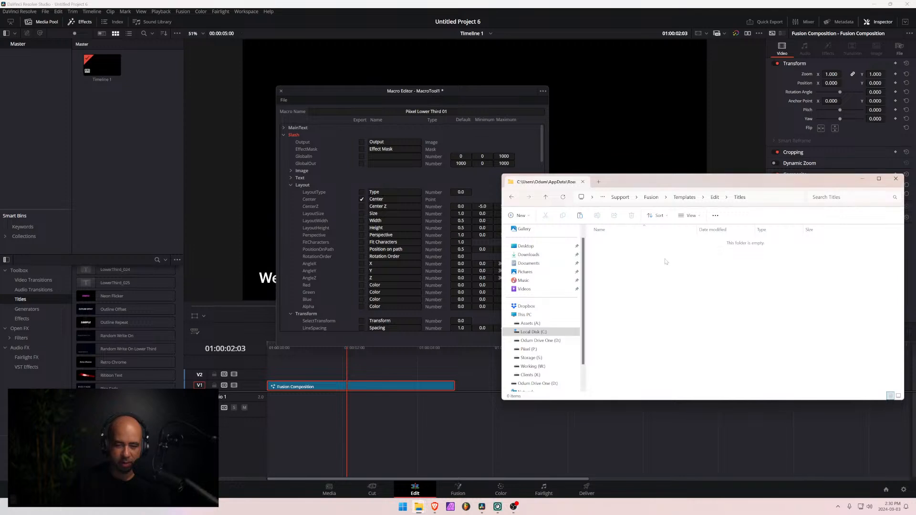
pyautogui.click(461, 475)
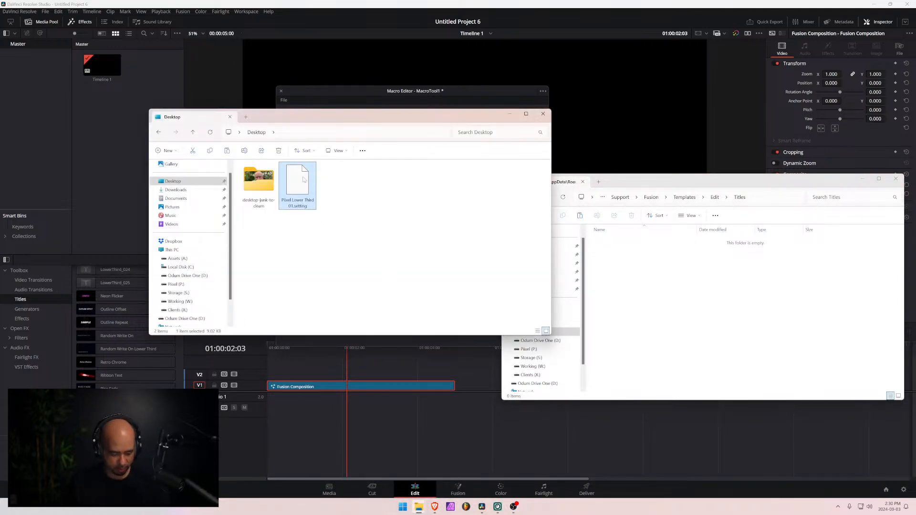
pyautogui.click(681, 289)
pyautogui.hotkey('ctrl', 'v')
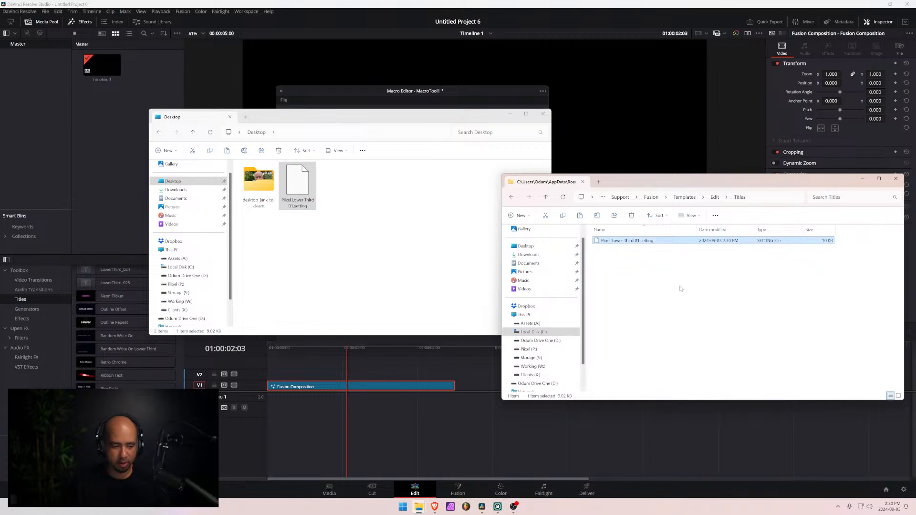
# - Place the Piixel Lower Third 01 title on V1 at about 01:00:06:00, after the Fusion Composition, and close the Macro Editor
pyautogui.click(121, 337)
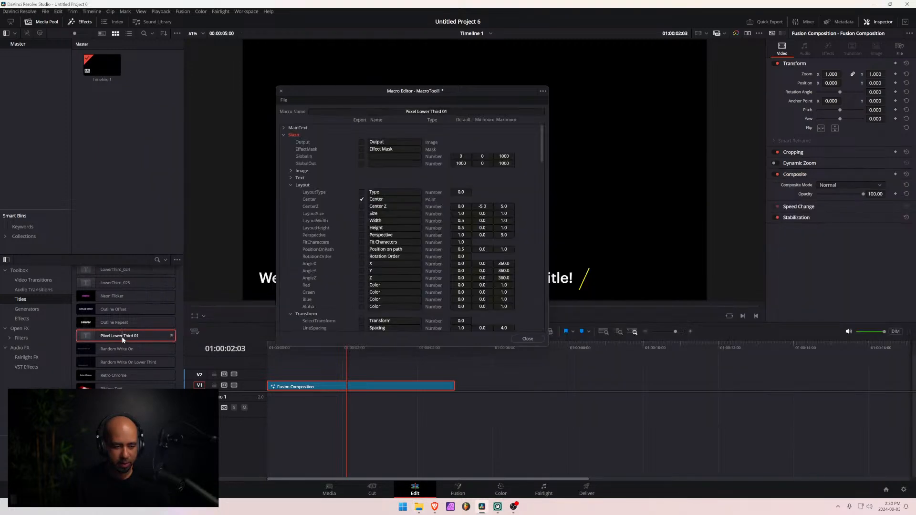
pyautogui.moveTo(84, 340); pyautogui.dragTo(501, 387)
pyautogui.moveTo(560, 345); pyautogui.dragTo(634, 347)
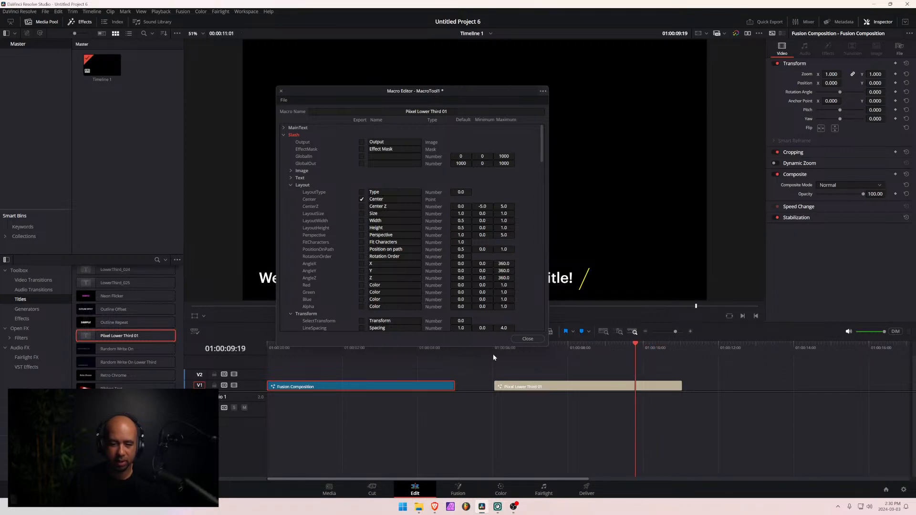
pyautogui.click(527, 338)
# - Play the Piixel Lower Third 01 clip from its start and again from 01:00:05:00 to check its full animation
pyautogui.press('space')
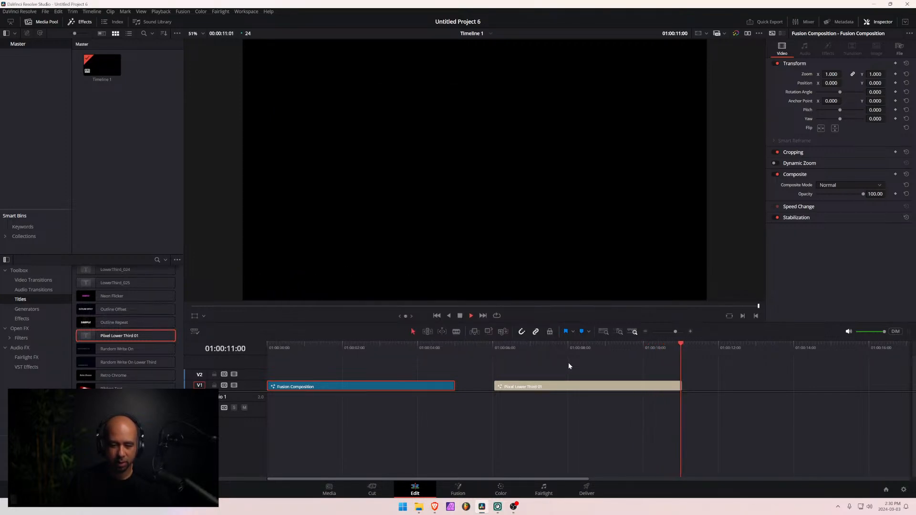
pyautogui.click(515, 347)
pyautogui.click(493, 348)
pyautogui.press('space')
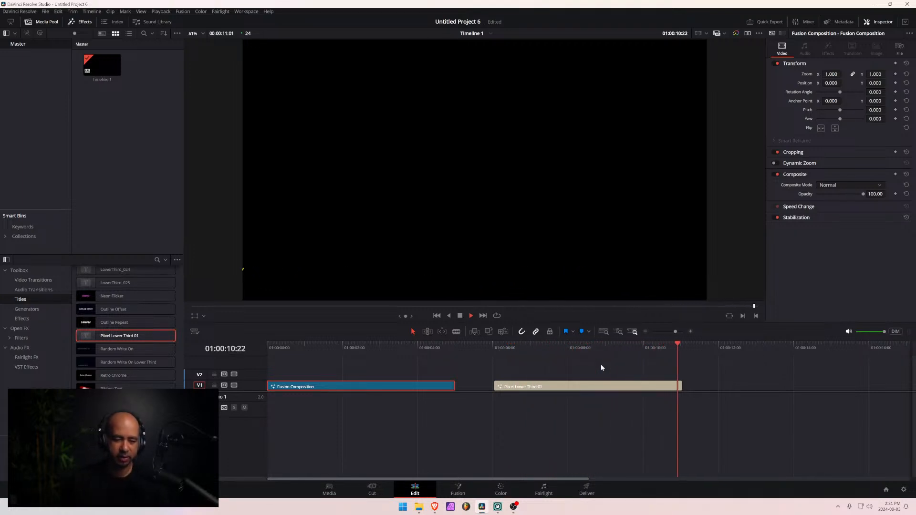
pyautogui.click(455, 349)
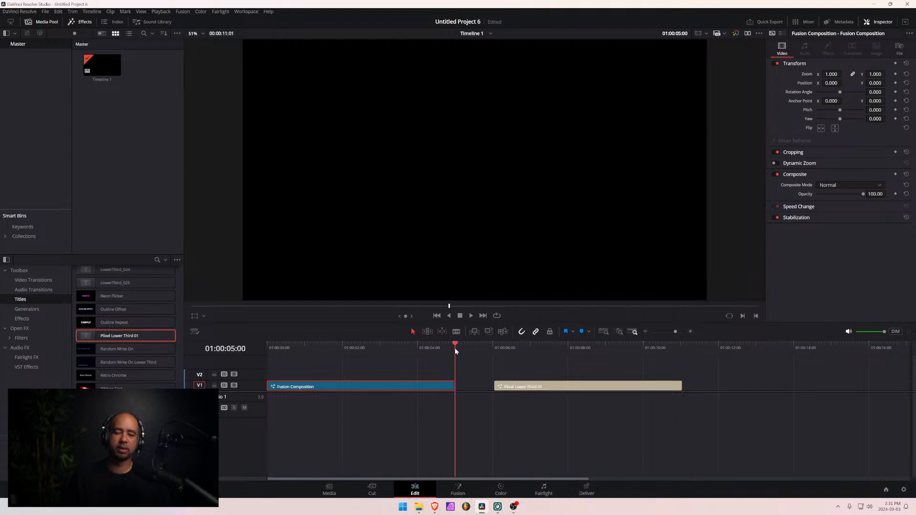
pyautogui.press('space')
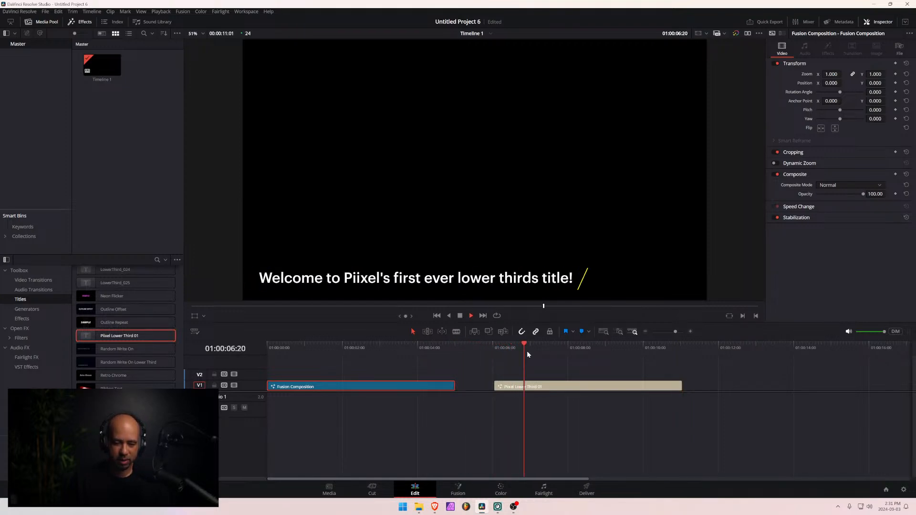
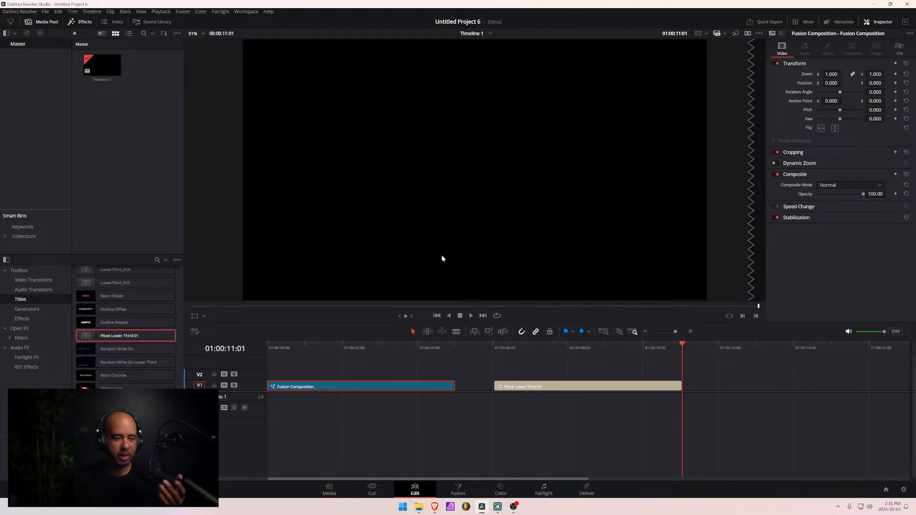
# - Add the LowerThird_025 title to video track 1 after the Pixel Lower Third 01 clip and preview its opening
pyautogui.scroll(3, 111, 341)
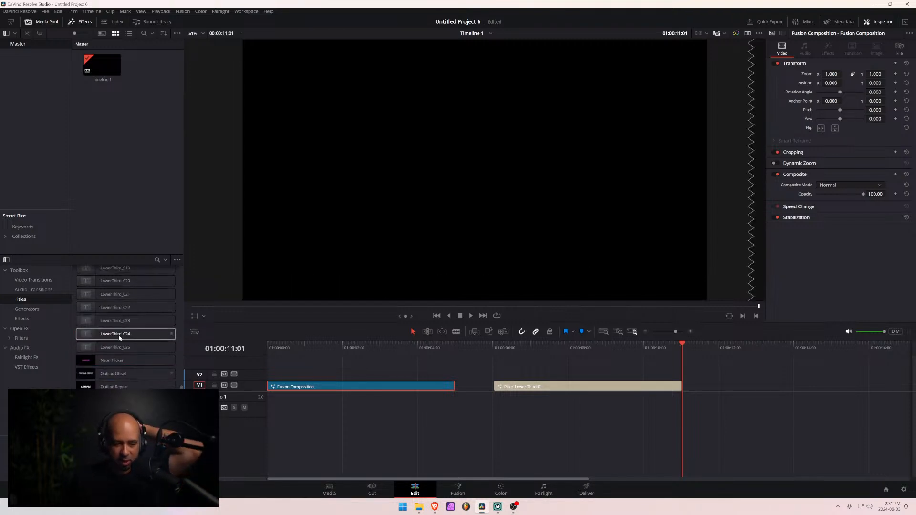
pyautogui.click(93, 347)
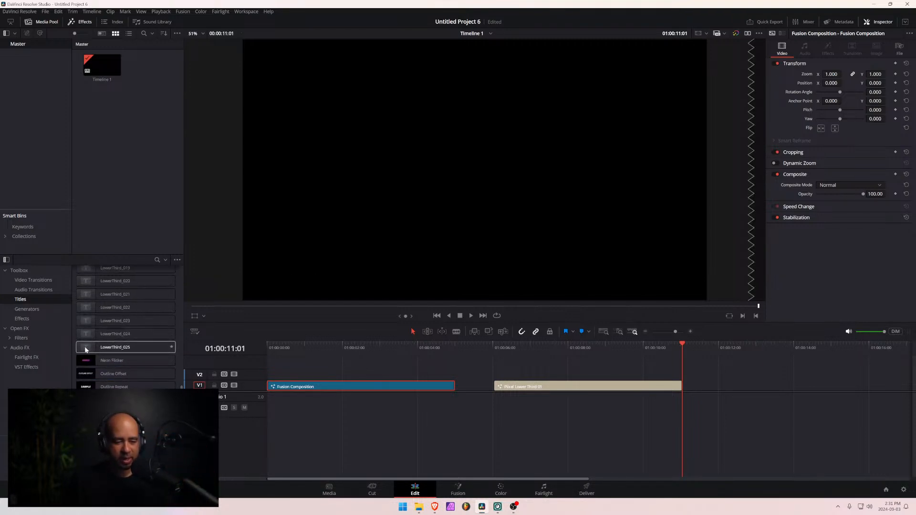
pyautogui.moveTo(88, 348); pyautogui.dragTo(711, 386)
pyautogui.click(708, 344)
pyautogui.press('space')
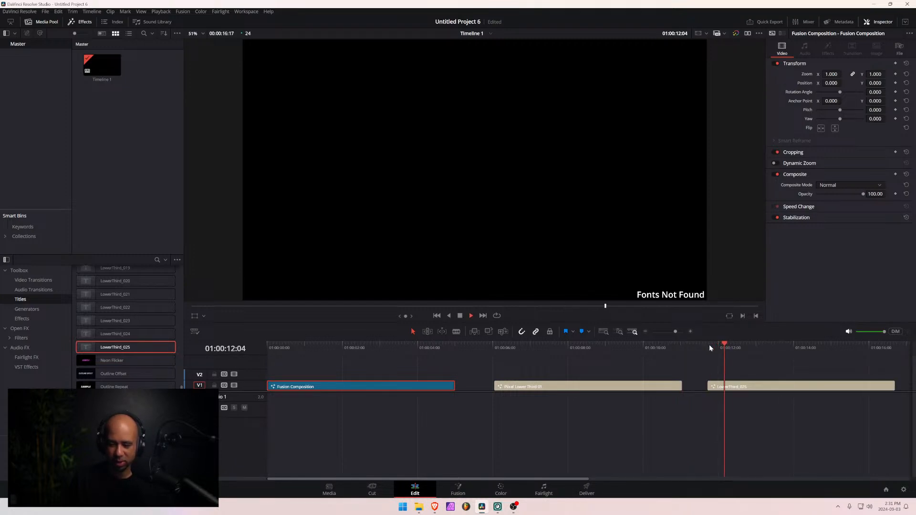
pyautogui.press('space')
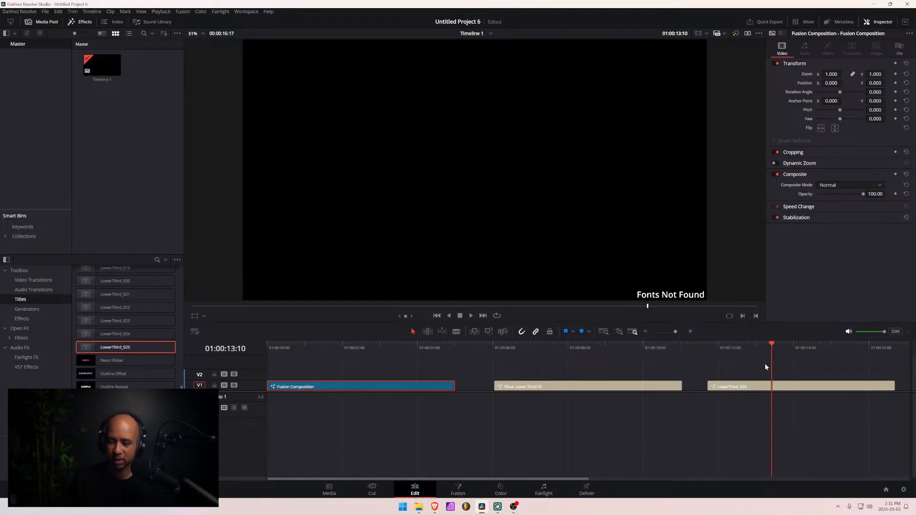
# - Set the LowerThird_025 title's first text line to the Algerian font and its second line to Agency FB
pyautogui.click(755, 386)
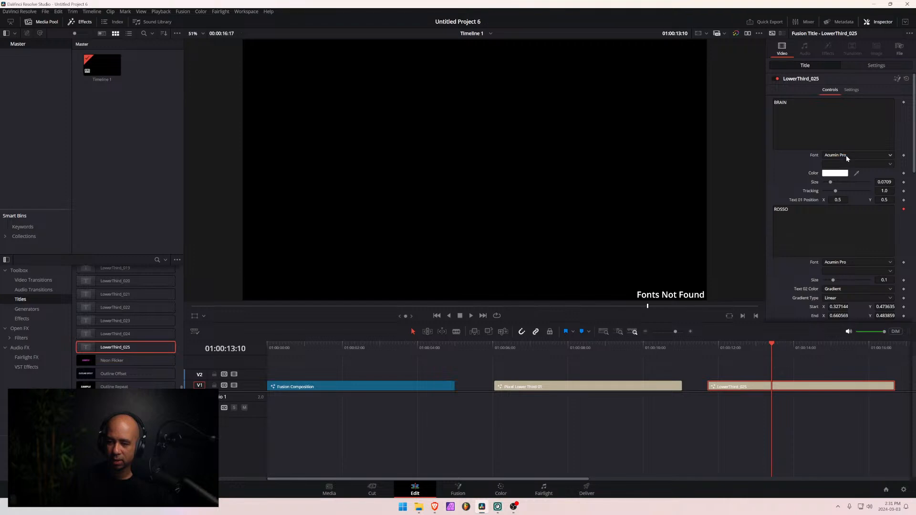
pyautogui.click(845, 155)
pyautogui.click(841, 179)
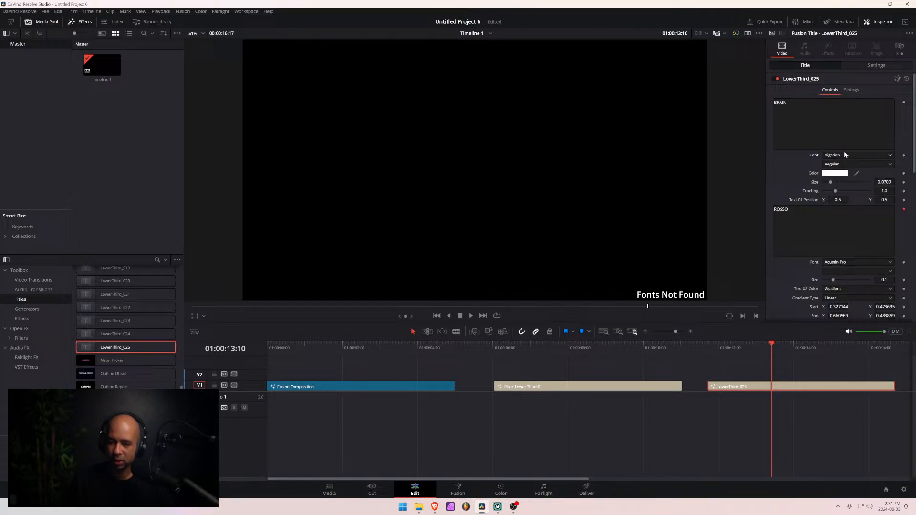
pyautogui.click(845, 262)
pyautogui.click(841, 280)
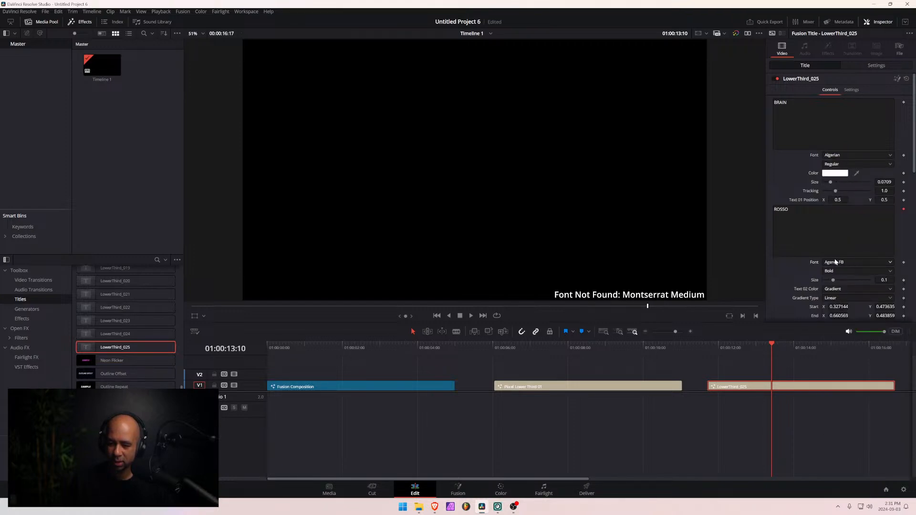
# - Set the font of the title's SUPERVISOR text to Agency FB
pyautogui.scroll(-2, 837, 267)
pyautogui.scroll(-5, 832, 242)
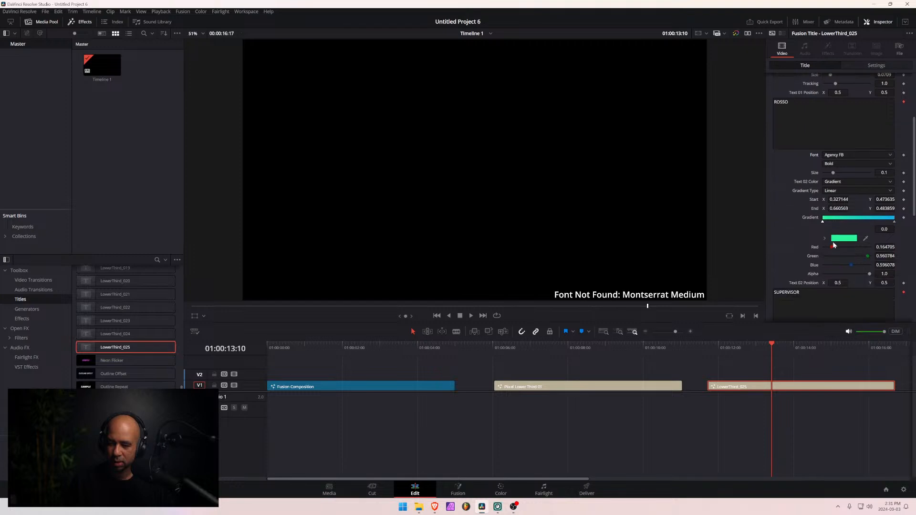
pyautogui.click(833, 239)
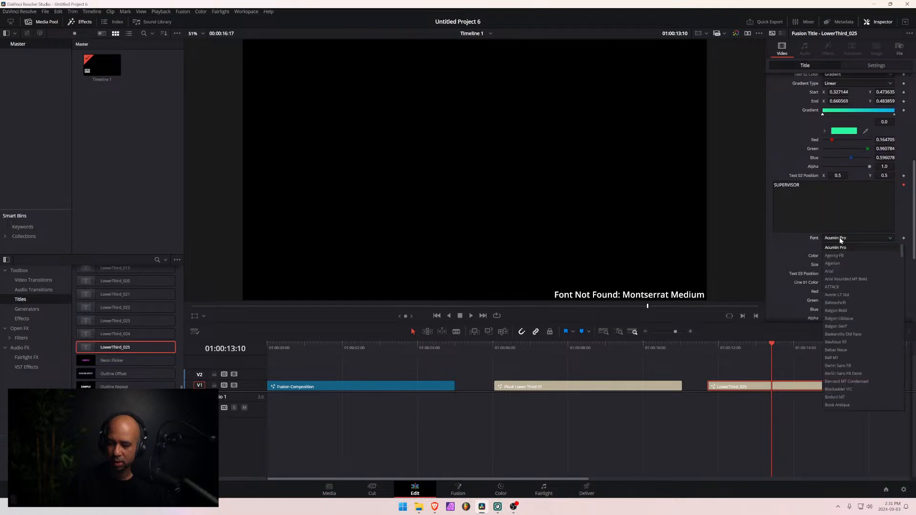
pyautogui.click(835, 255)
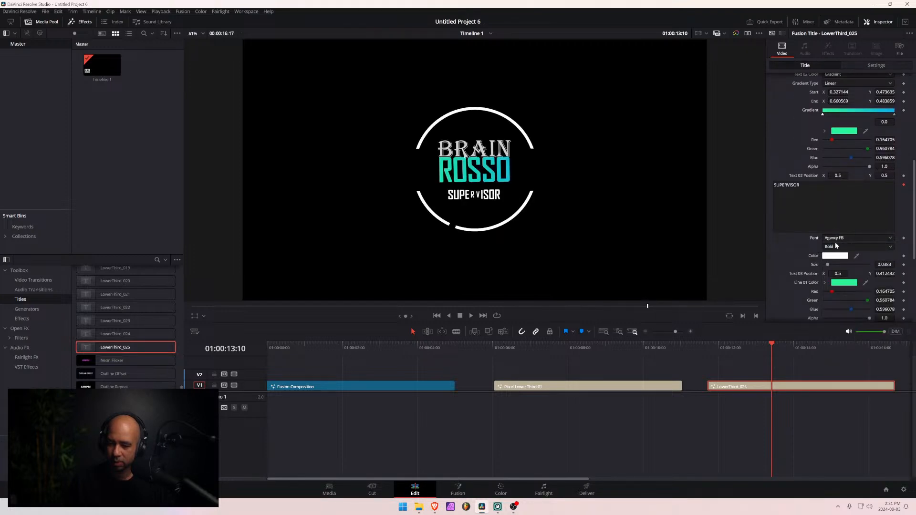
# - Play the LowerThird_025 title from its start to check the whole animation
pyautogui.scroll(-2, 836, 245)
pyautogui.scroll(-2, 831, 248)
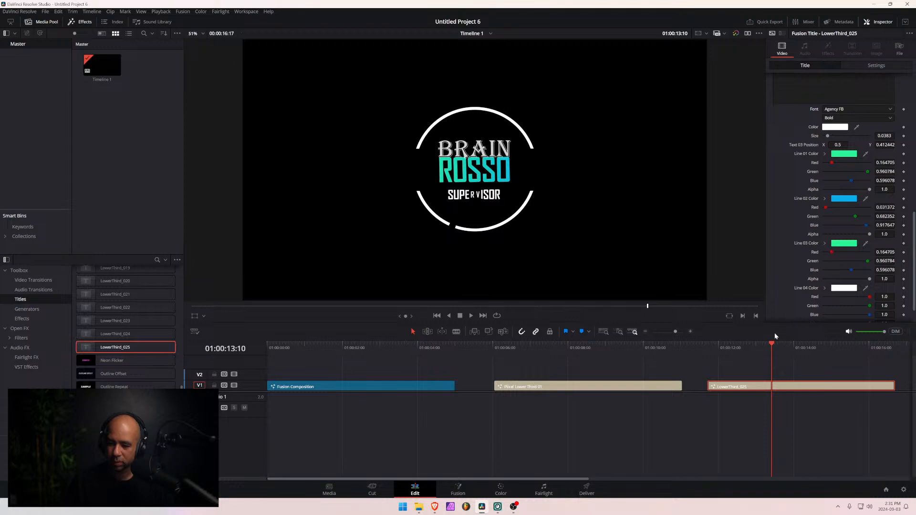
pyautogui.press('Up')
pyautogui.press('space')
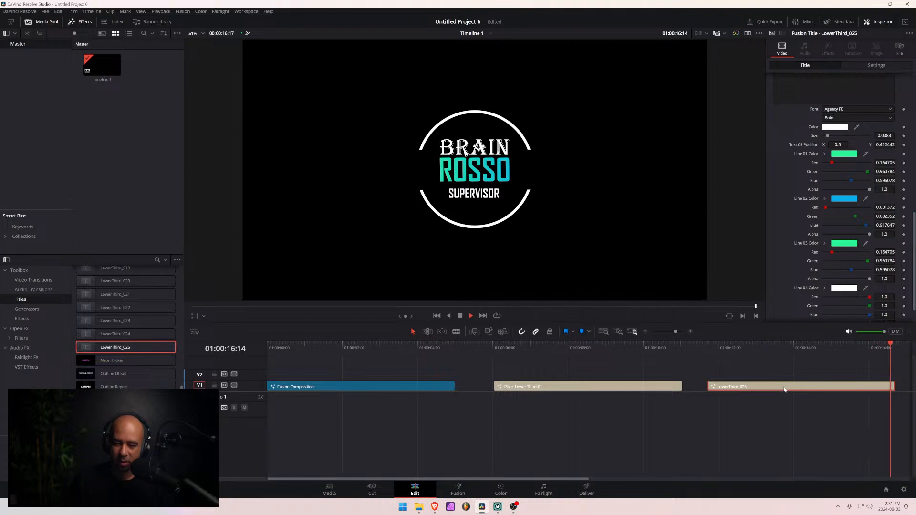
# - Extend the end of the LowerThird_025 clip to about 01:00:20:05 and play back the lengthened title
pyautogui.scroll(-3, 777, 385)
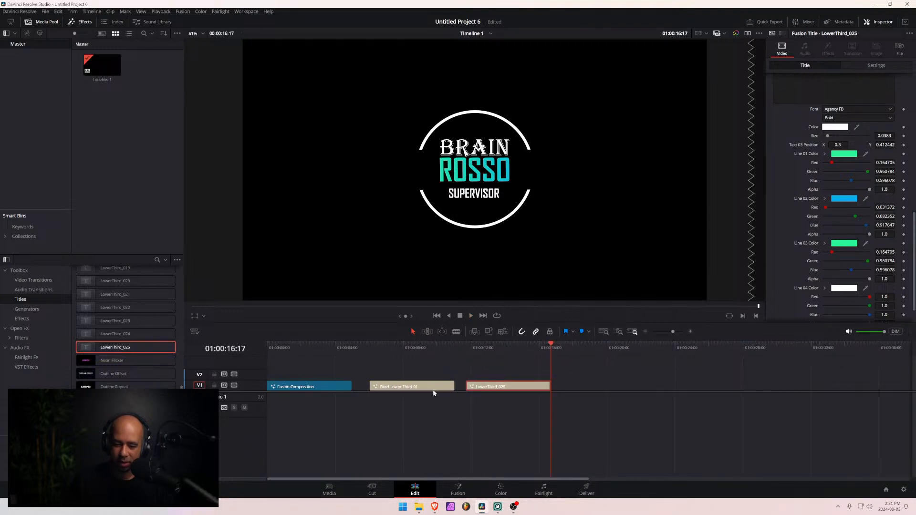
pyautogui.moveTo(552, 386); pyautogui.dragTo(610, 385)
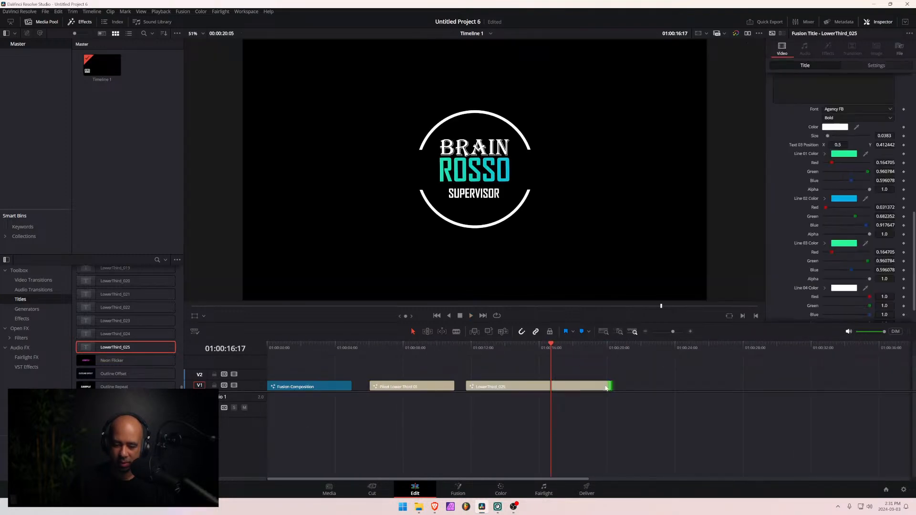
pyautogui.press('space')
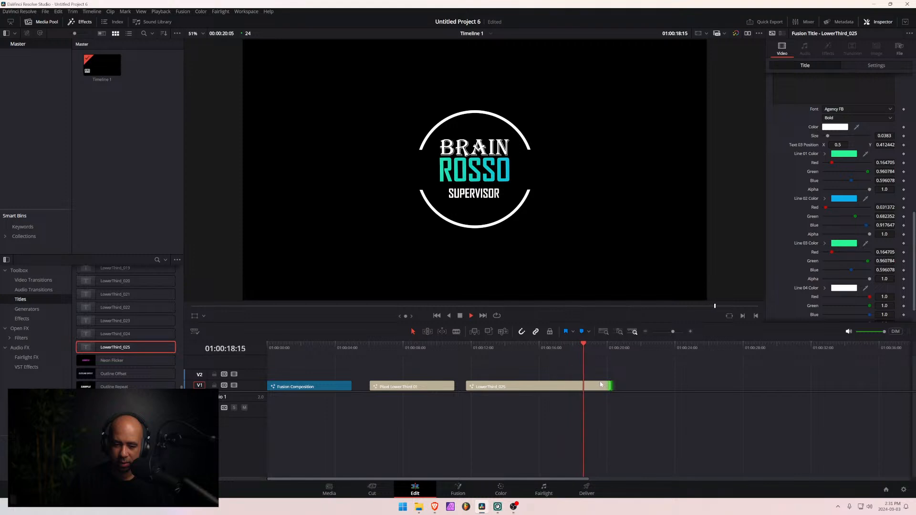
pyautogui.click(579, 385)
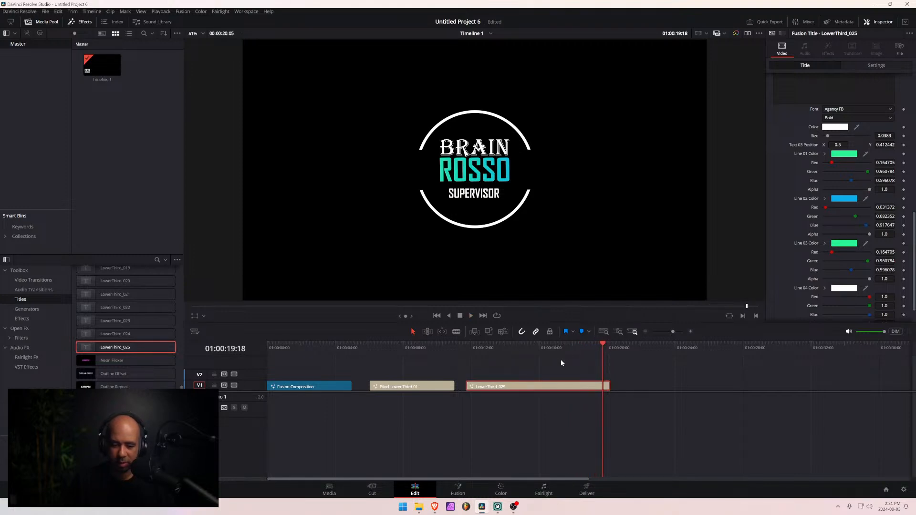
pyautogui.moveTo(558, 347); pyautogui.dragTo(461, 352)
pyautogui.press('space')
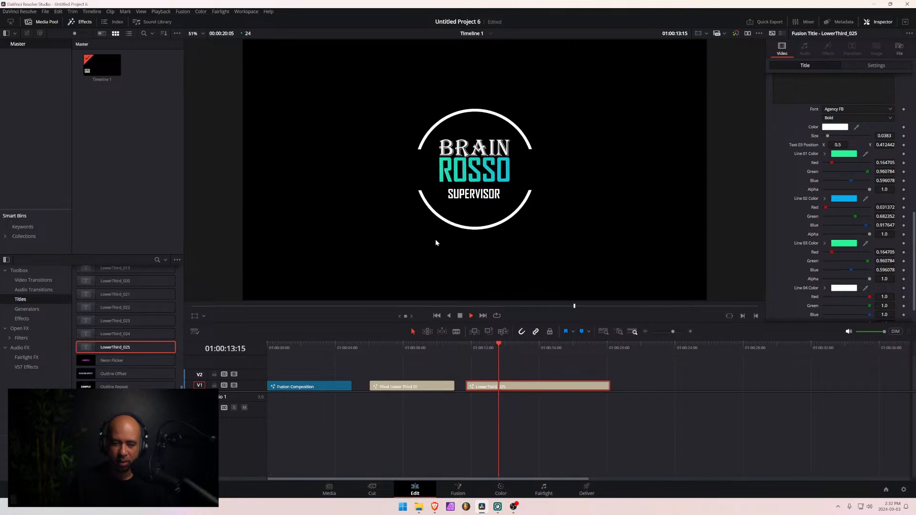
pyautogui.press('space')
# - Review the title's controls and set the font of its first text line to Balgon Bold
pyautogui.scroll(-2, 844, 179)
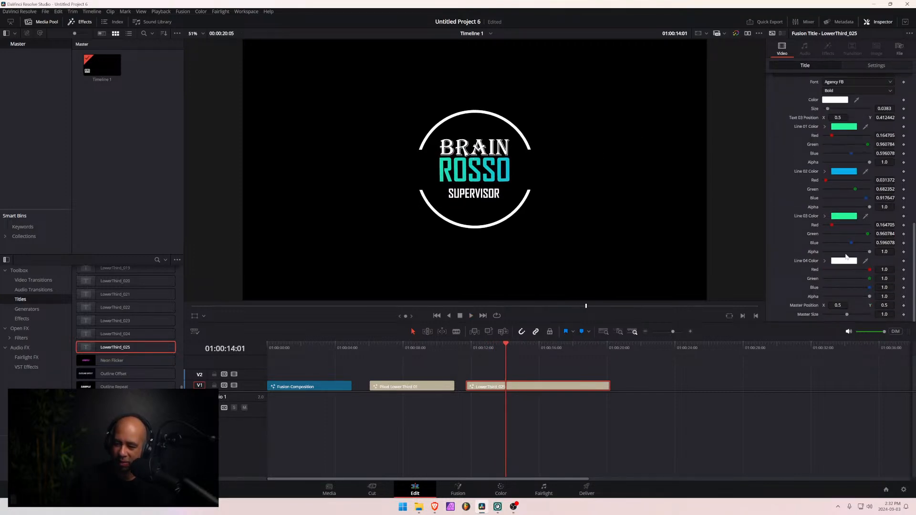
pyautogui.scroll(10, 846, 256)
pyautogui.scroll(-3, 831, 256)
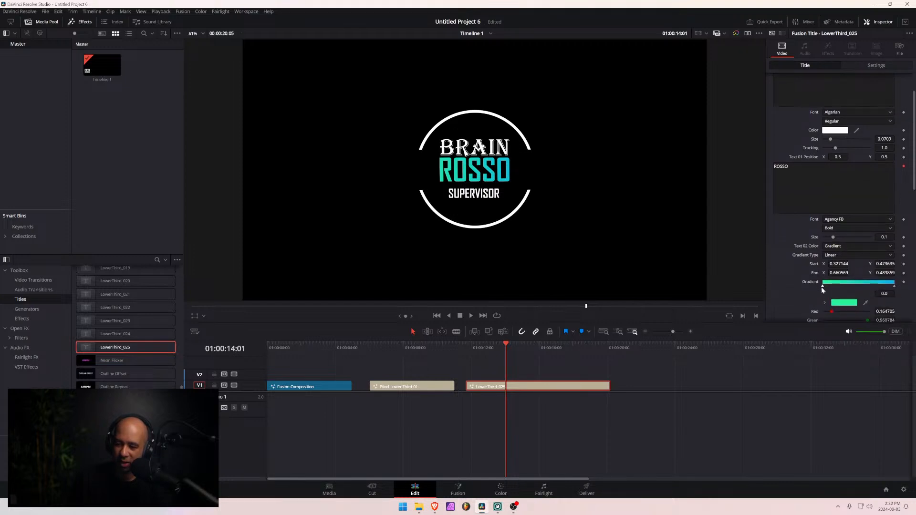
pyautogui.scroll(3, 866, 305)
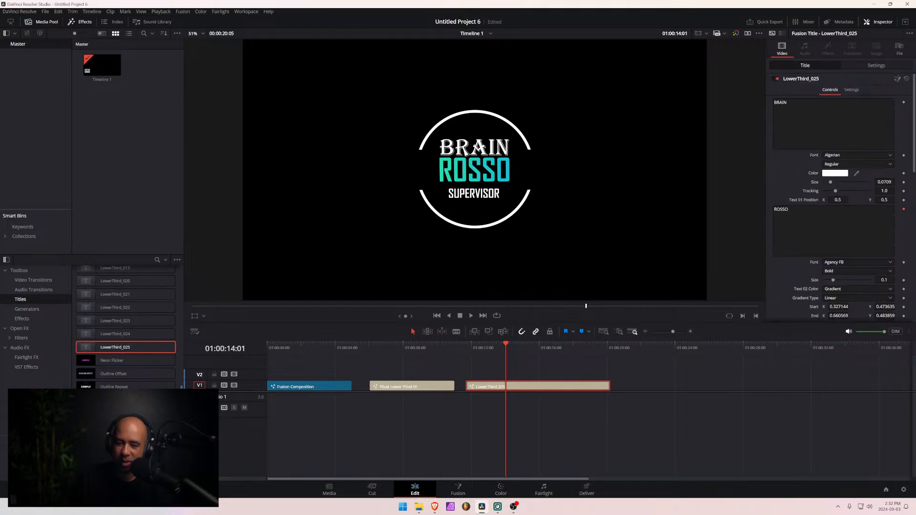
pyautogui.click(884, 155)
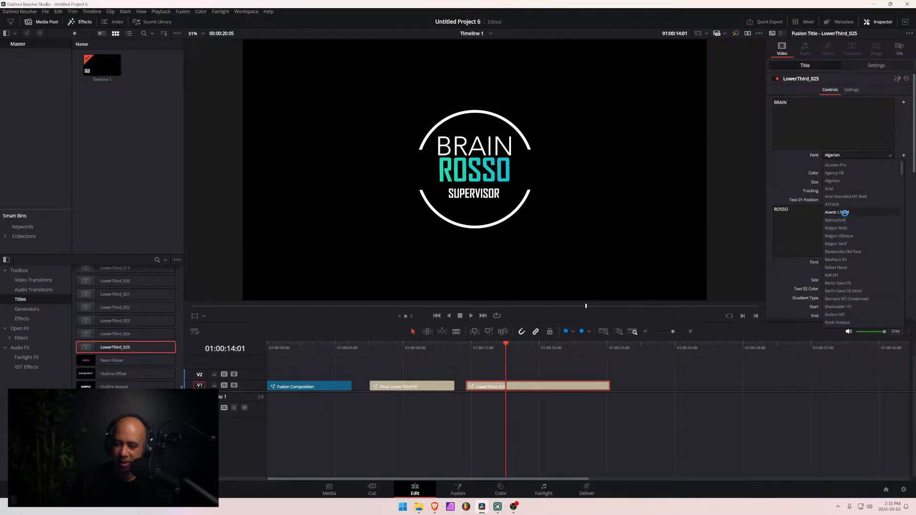
pyautogui.click(840, 228)
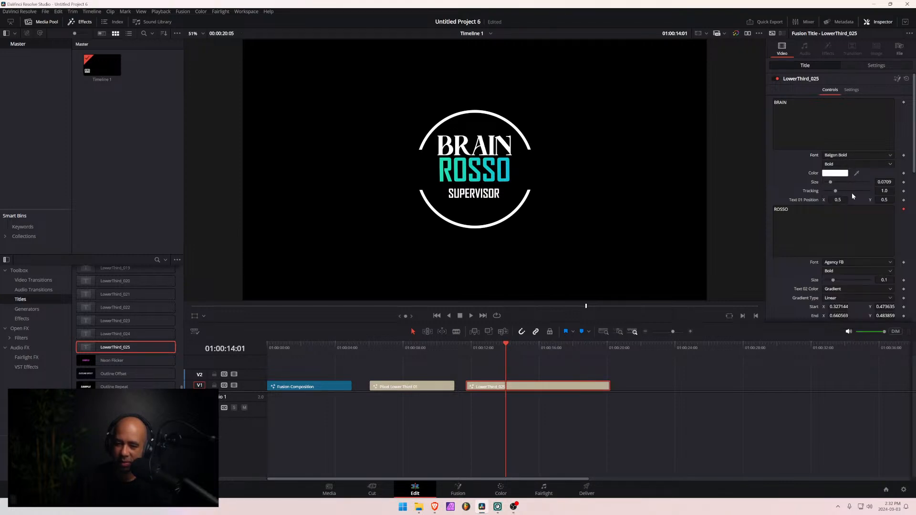